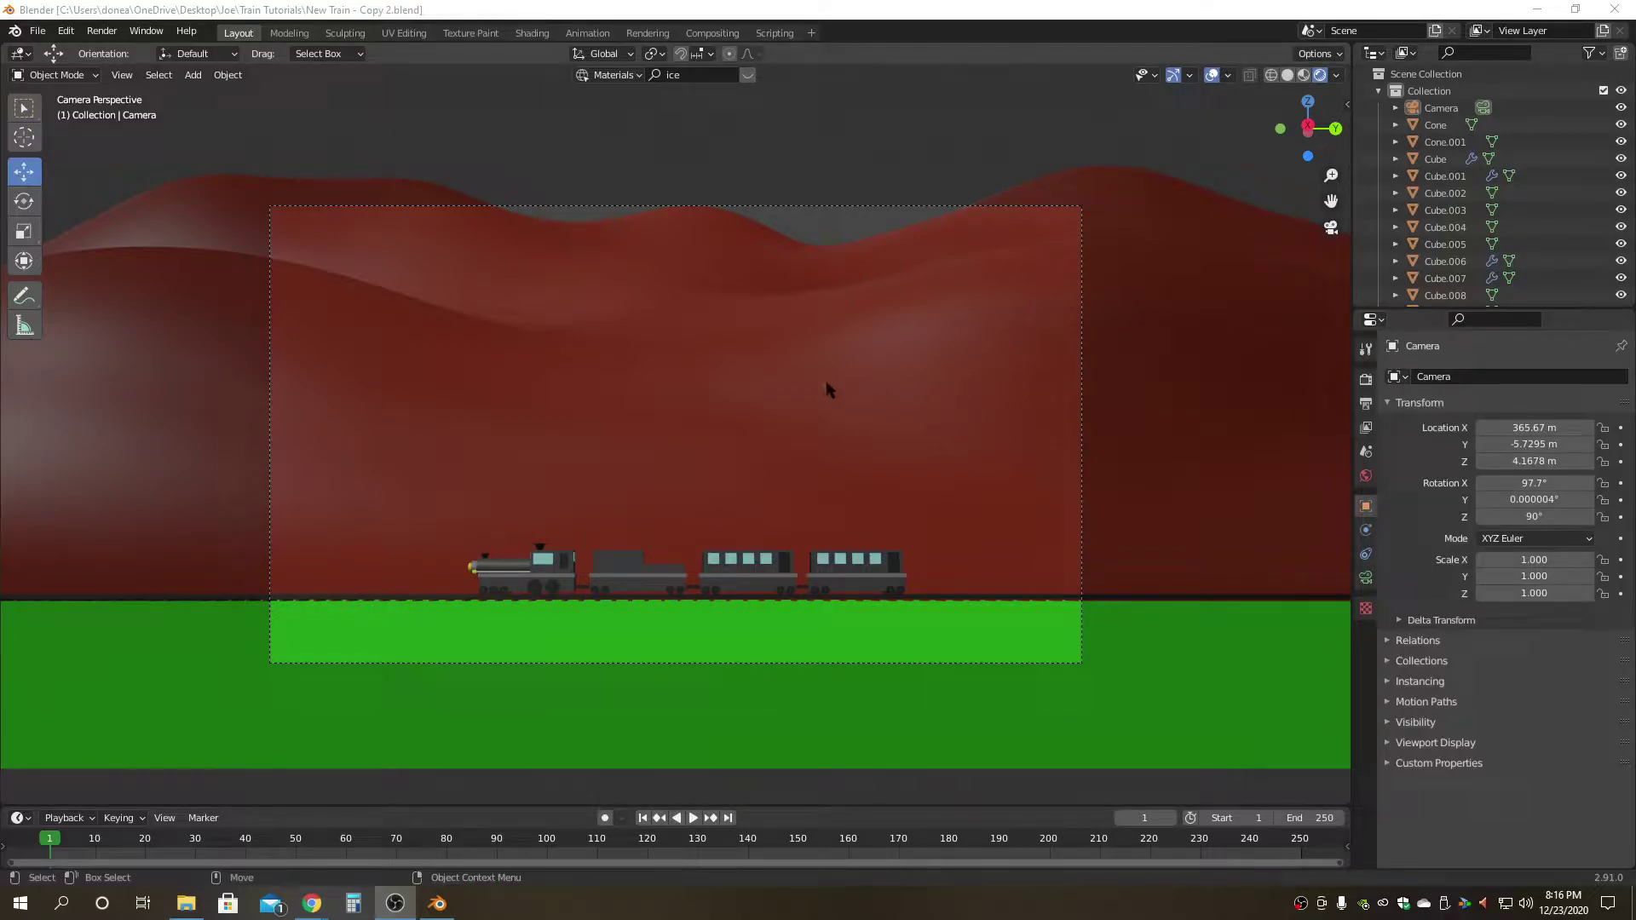
Select every object in the scene and make the terrain plane the active object.
left_click(1330, 228)
middle_click_drag(741, 329, 748, 415)
scroll(711, 493, "up", 6)
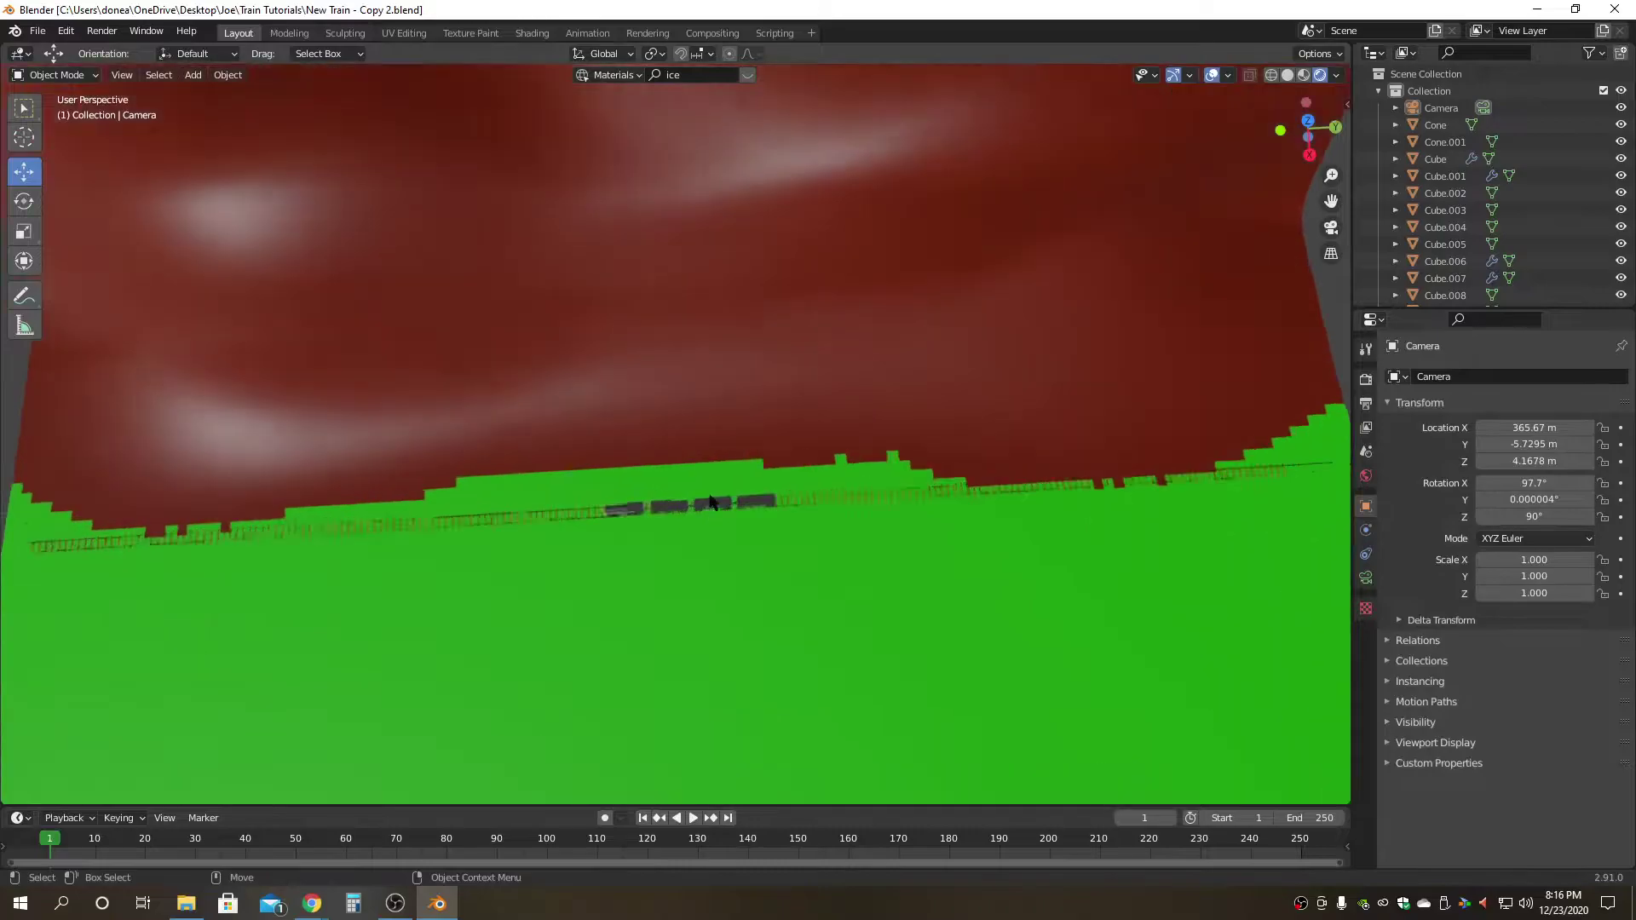
scroll(708, 471, "down", 2)
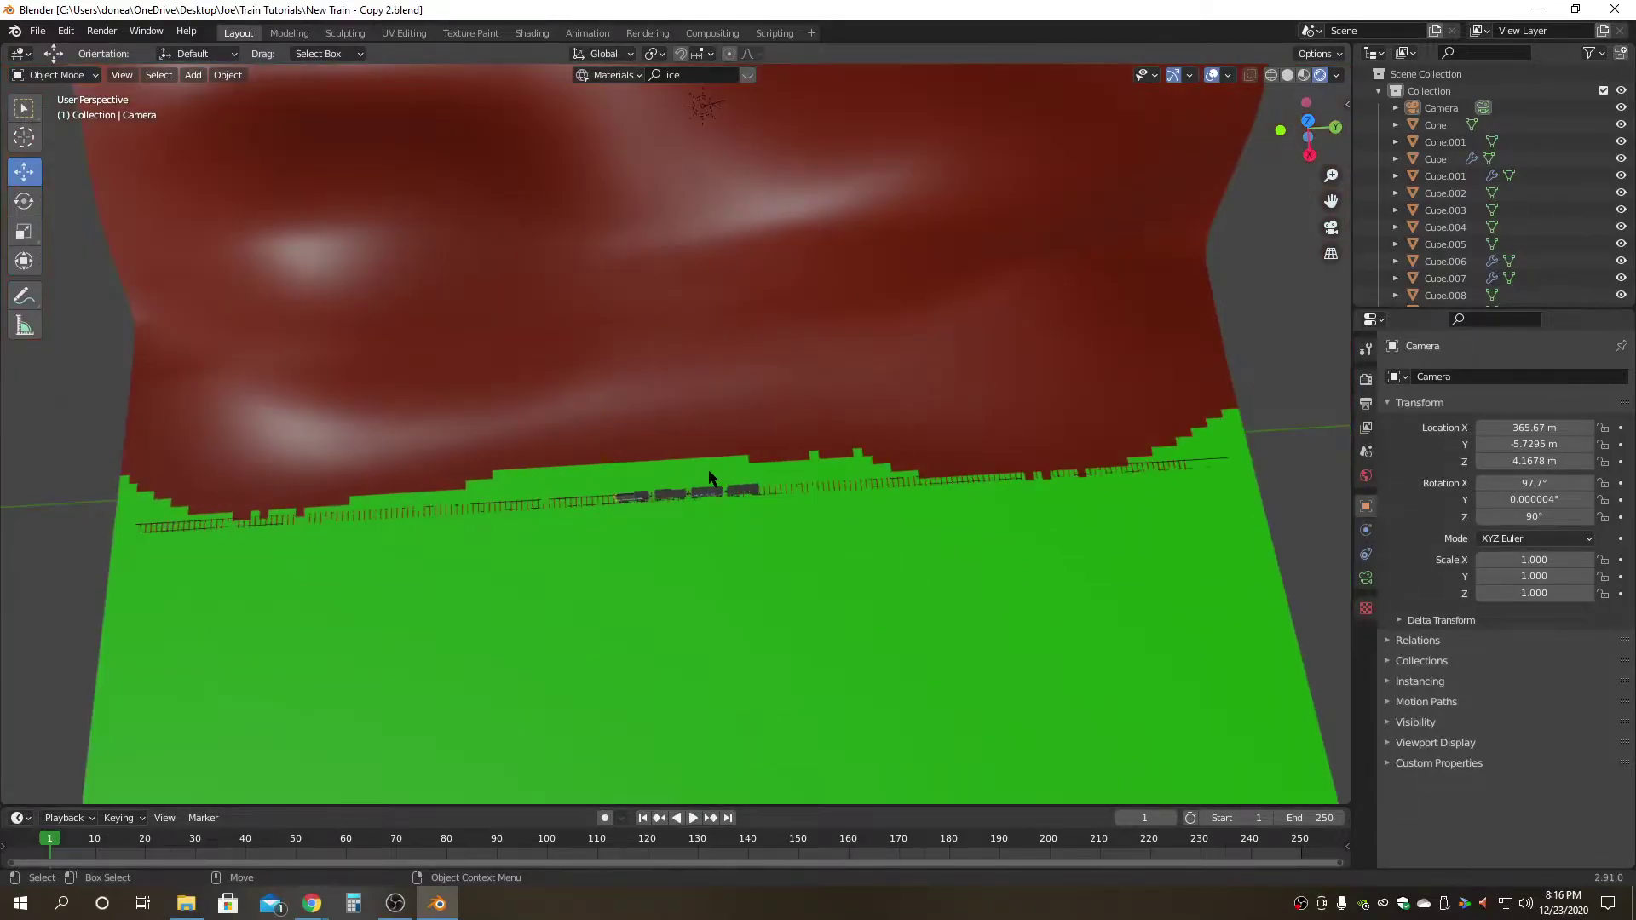
scroll(711, 475, "up", 2)
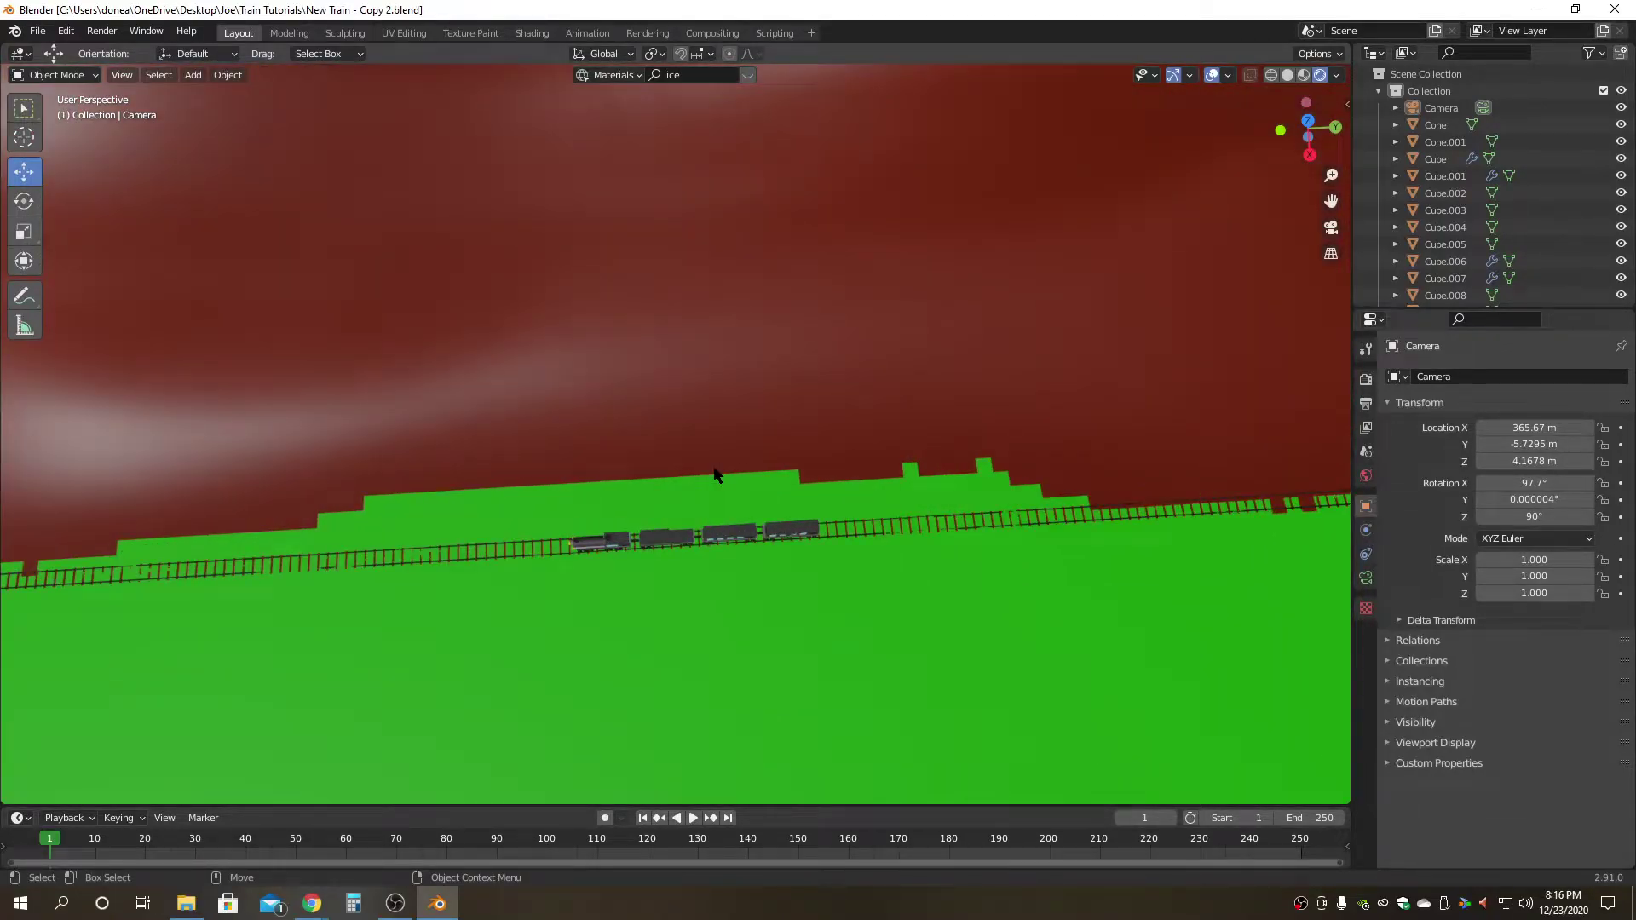
scroll(714, 474, "down", 3)
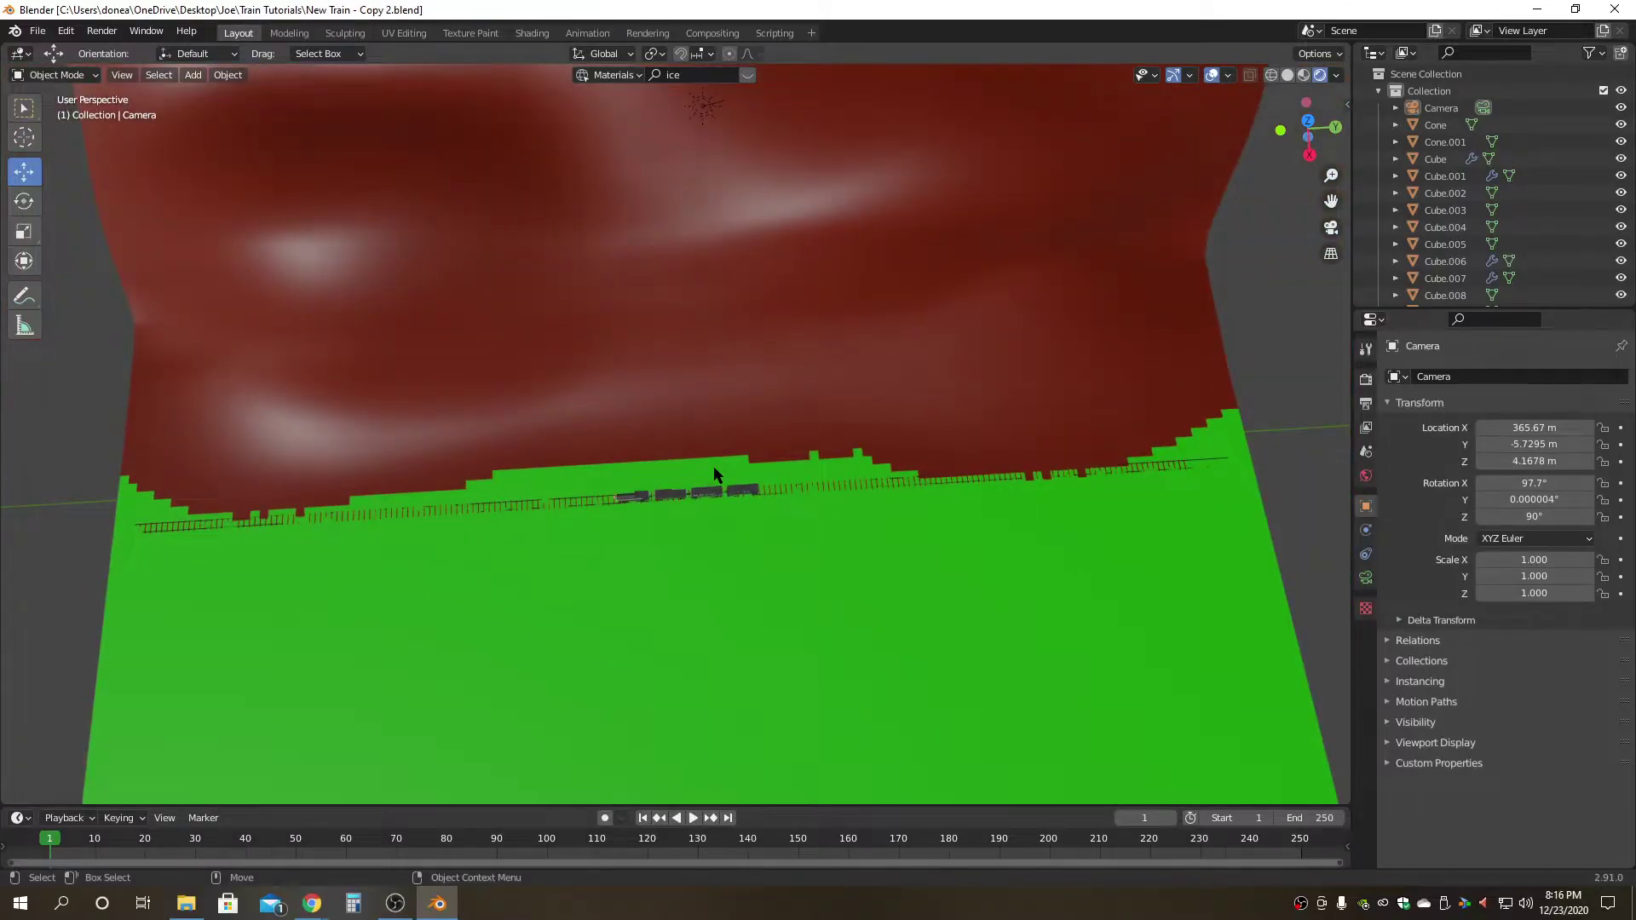
key("a")
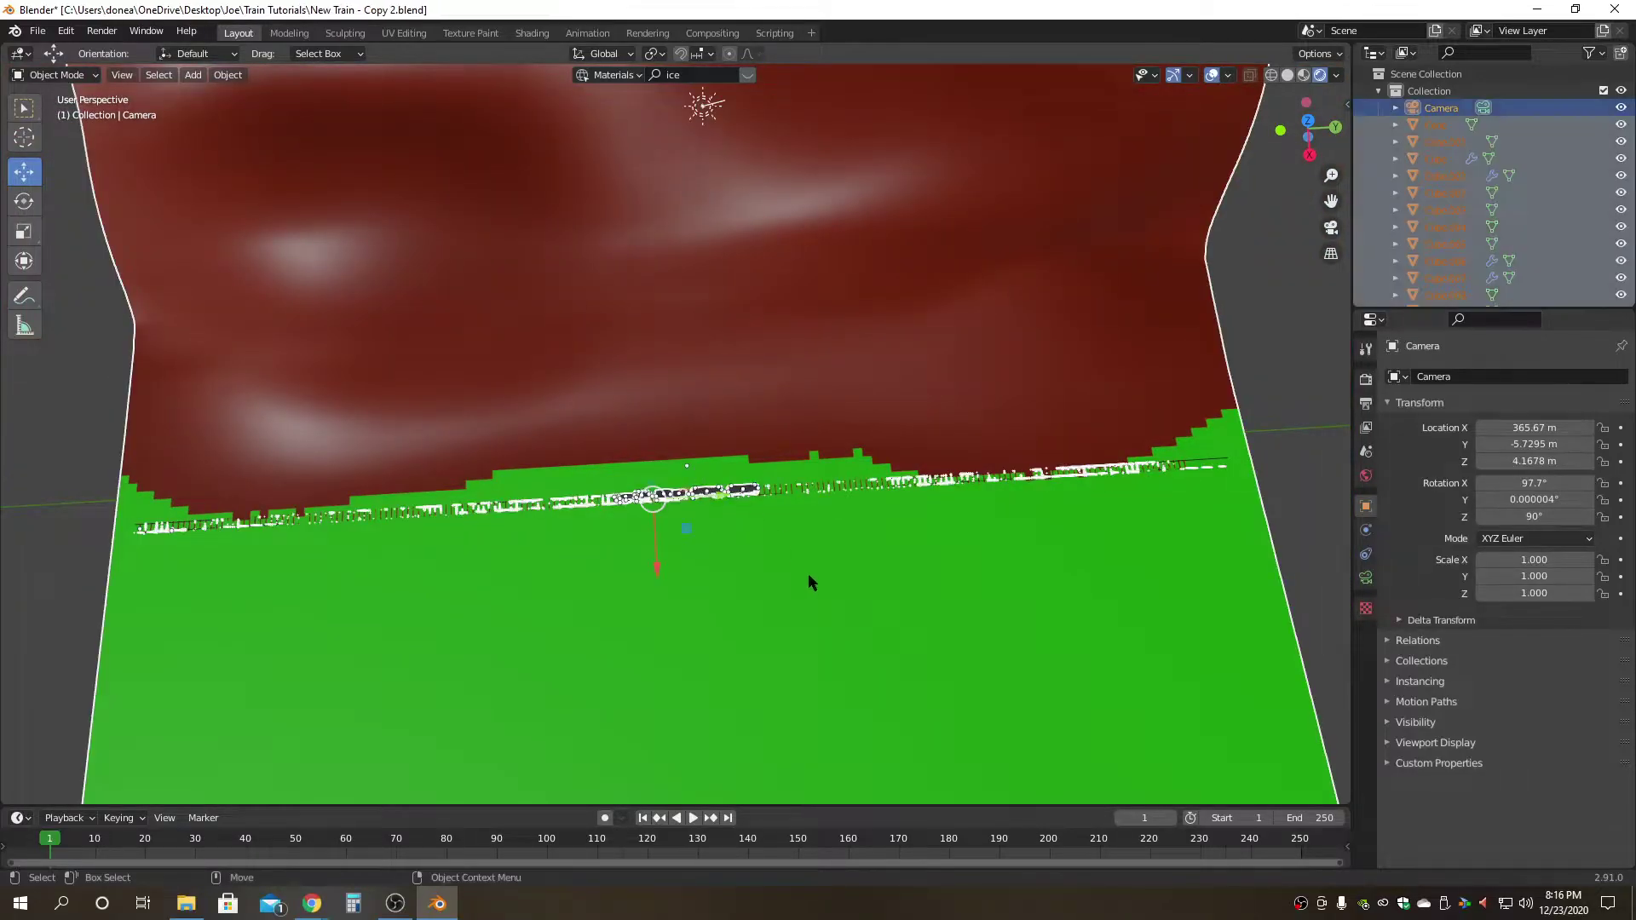
left_click_drag(1300, 560, 1269, 588)
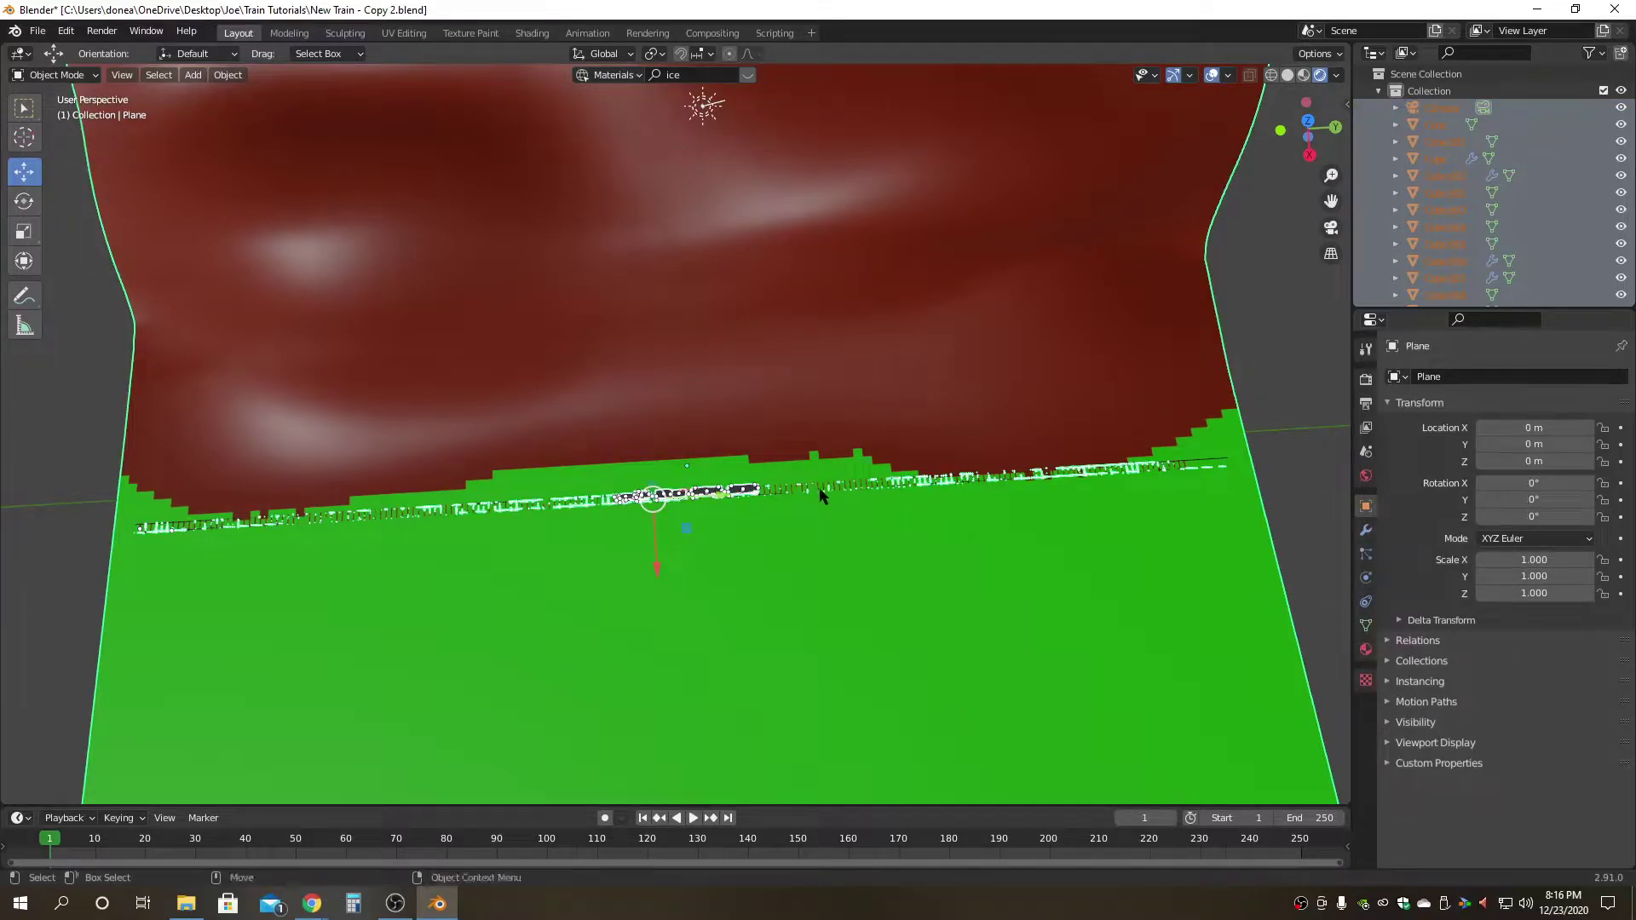
Move the train, track and other objects except the terrain plane along X, away from the hills, and clear the selection.
left_click_drag(656, 566, 654, 587)
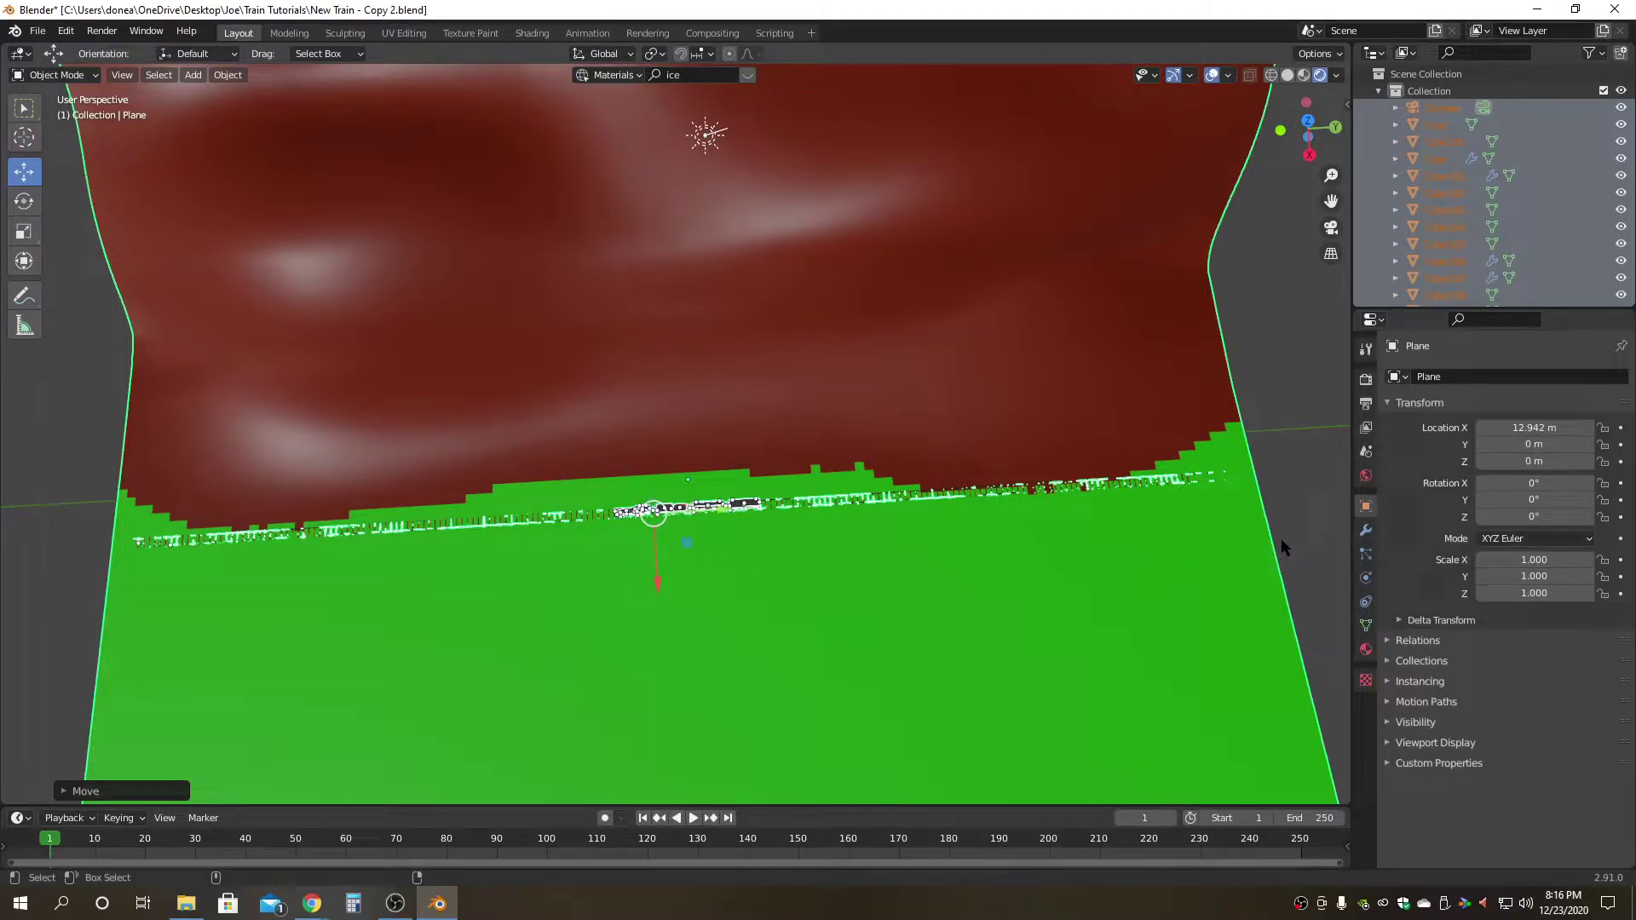
key("ctrl+z")
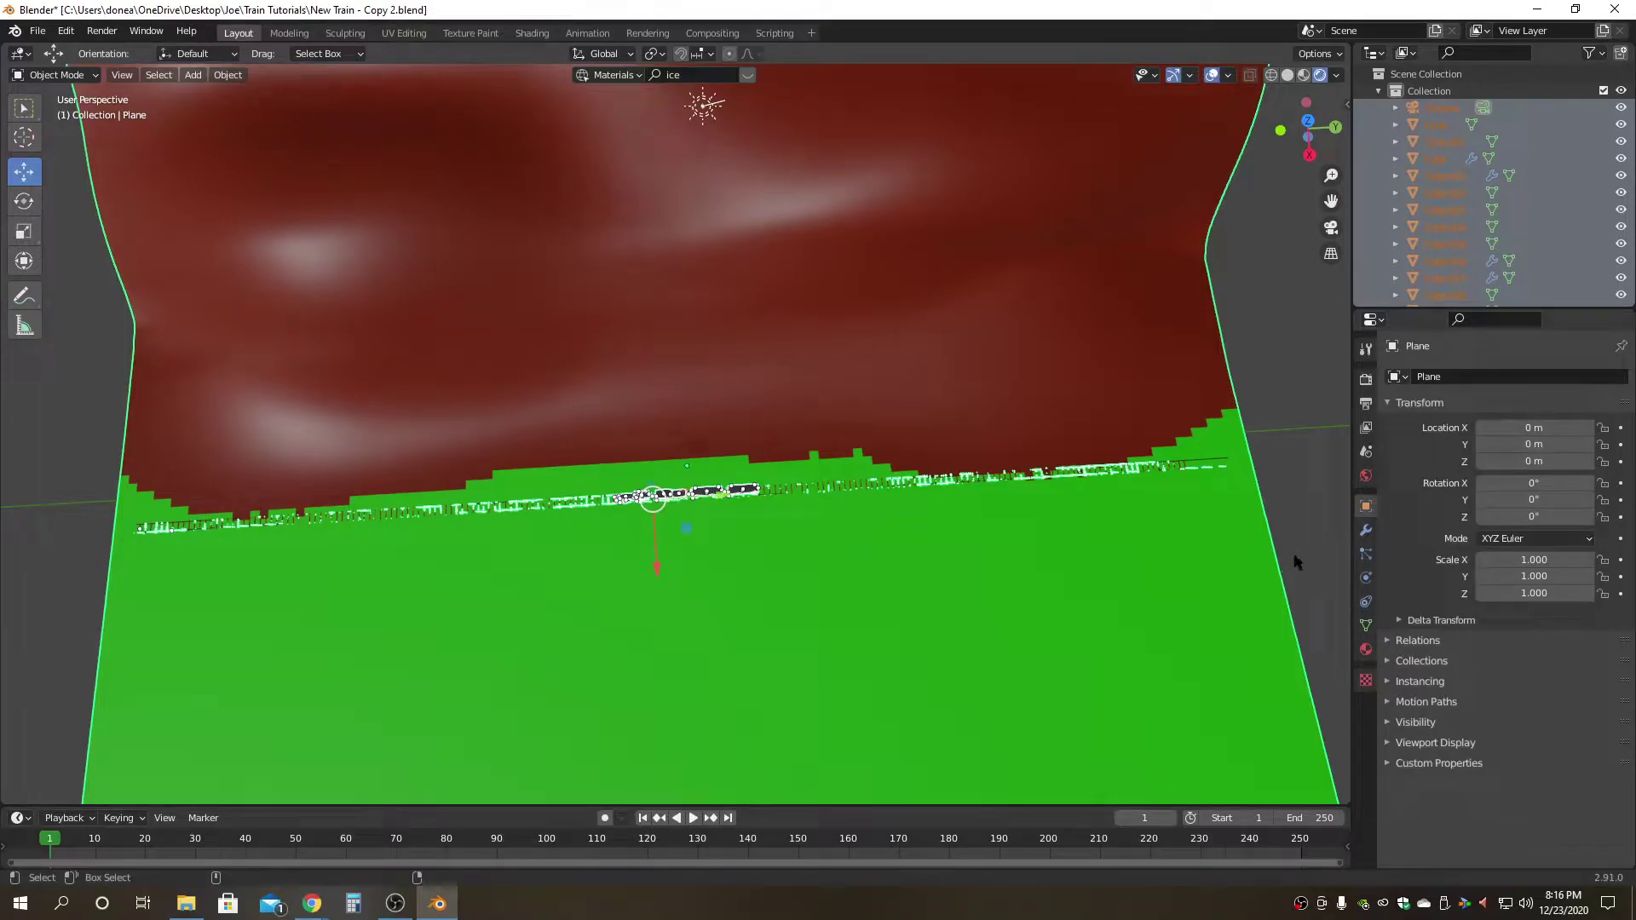
left_click_drag(655, 583, 658, 599)
left_click(1285, 447)
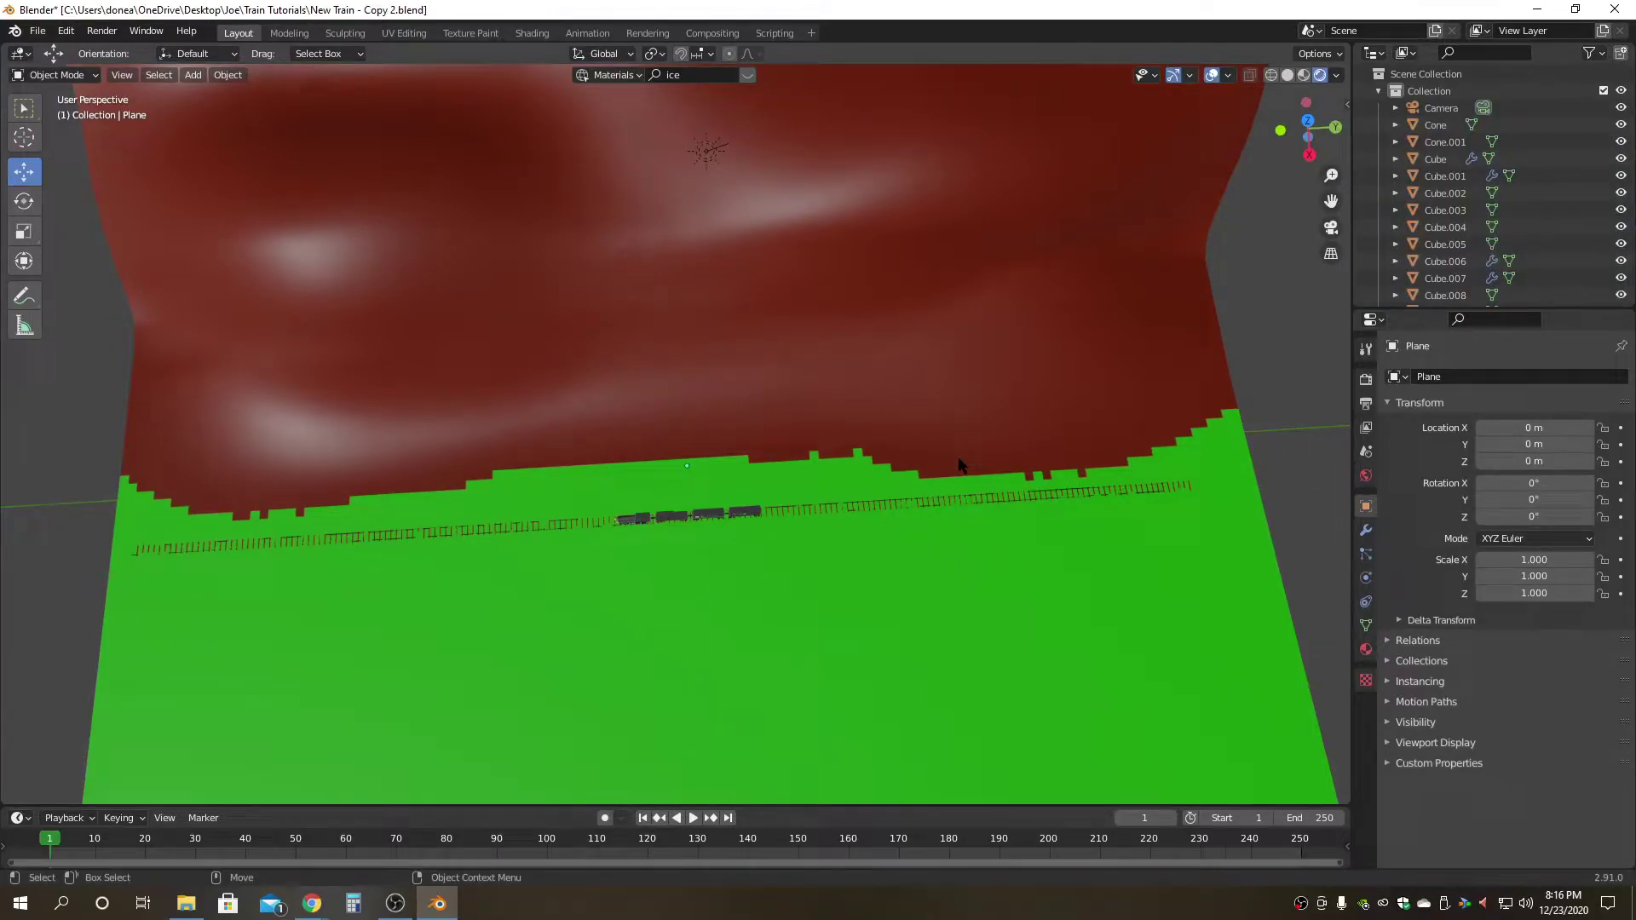
Add a mesh cylinder and move it along X to about 161.3 m, onto the open green ground beyond the track.
middle_click_drag(537, 687, 754, 565)
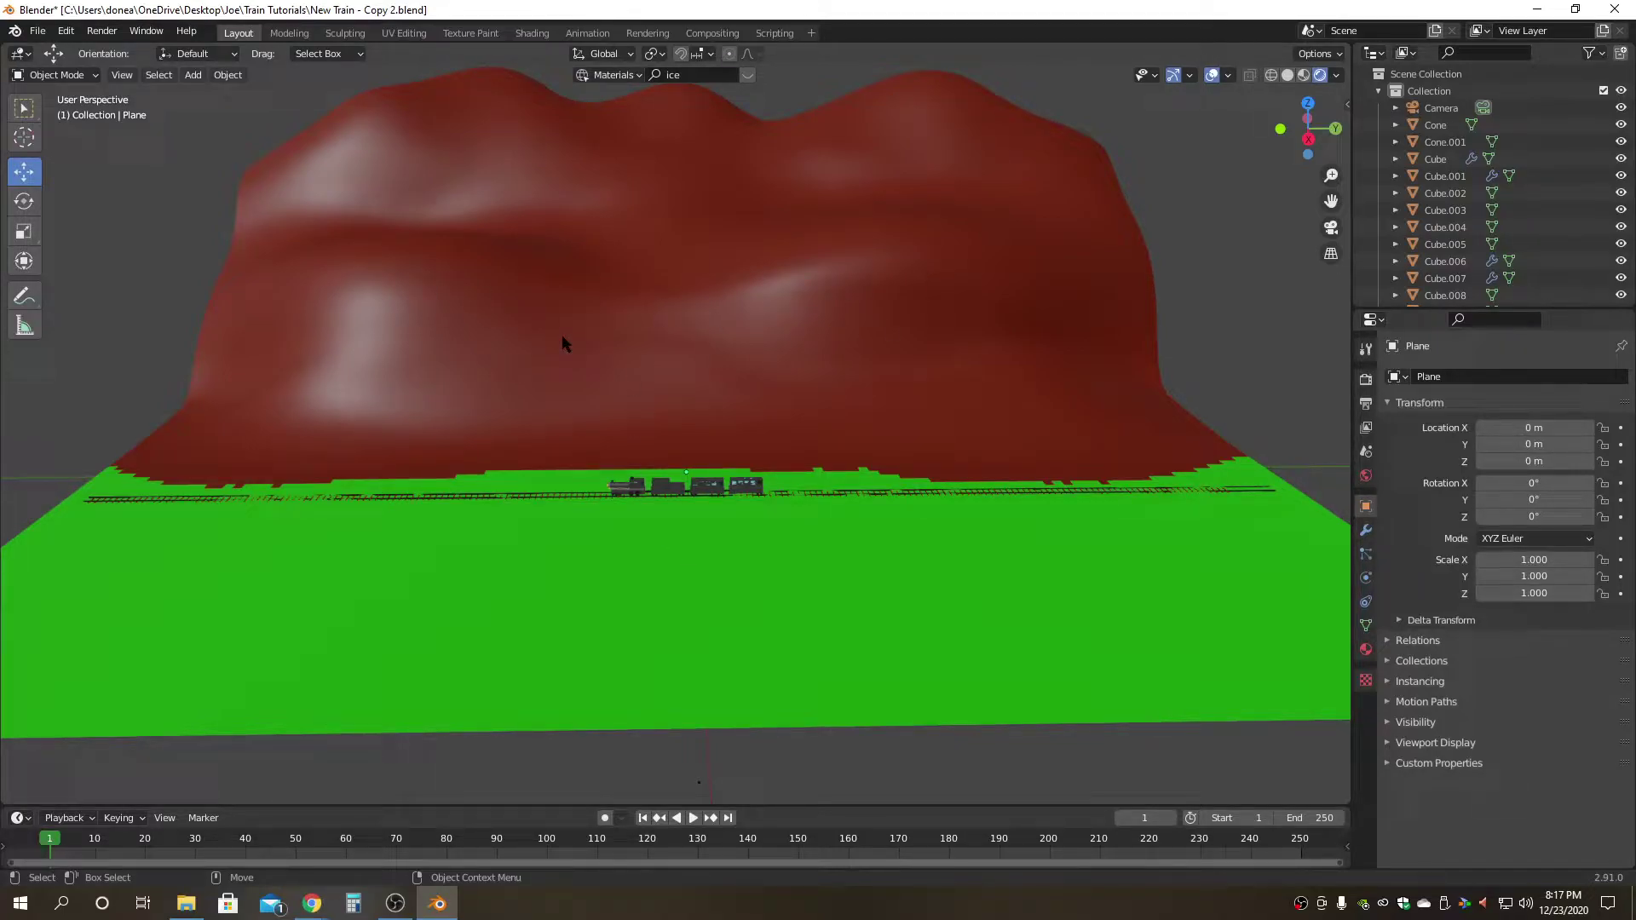
left_click(195, 75)
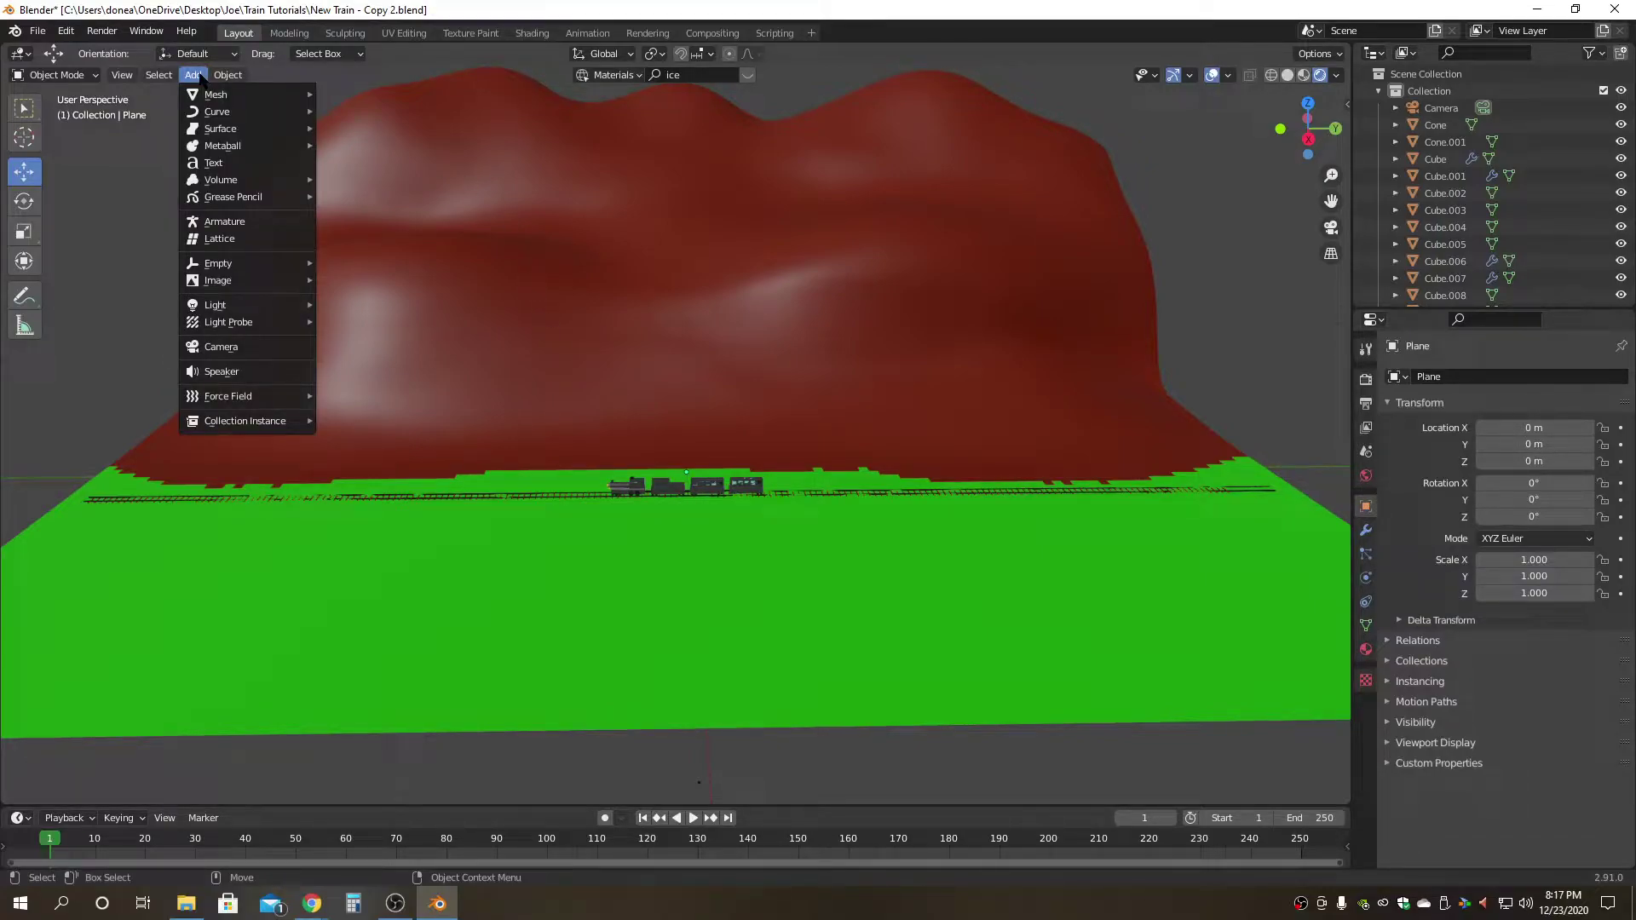
mouse_move(220, 95)
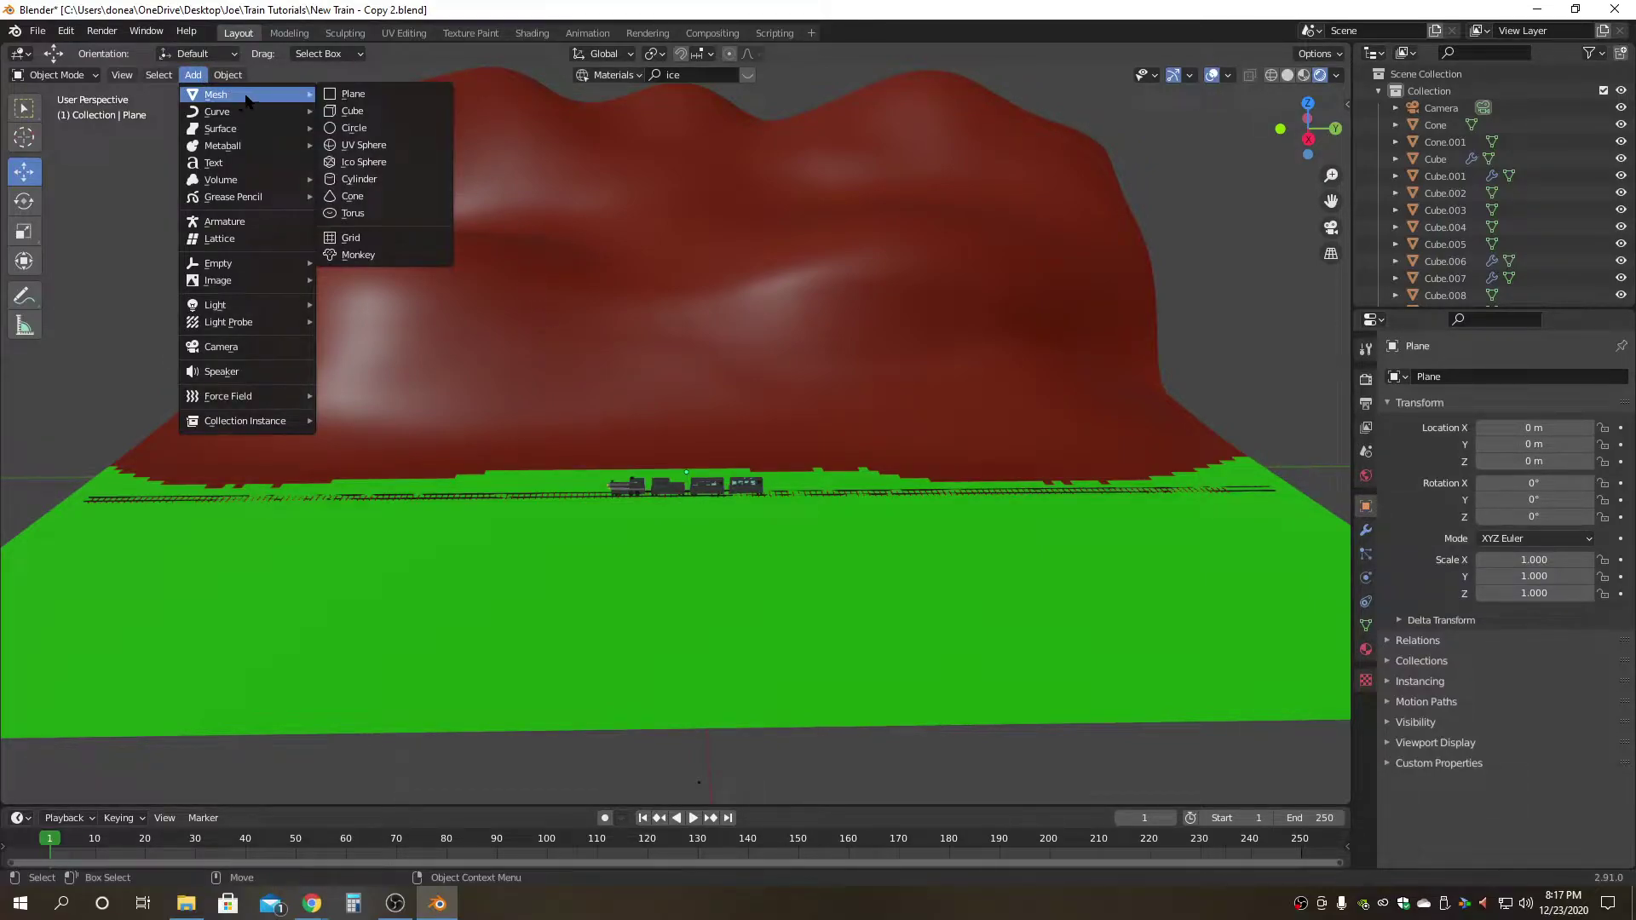
left_click(372, 182)
middle_click_drag(559, 376, 770, 437)
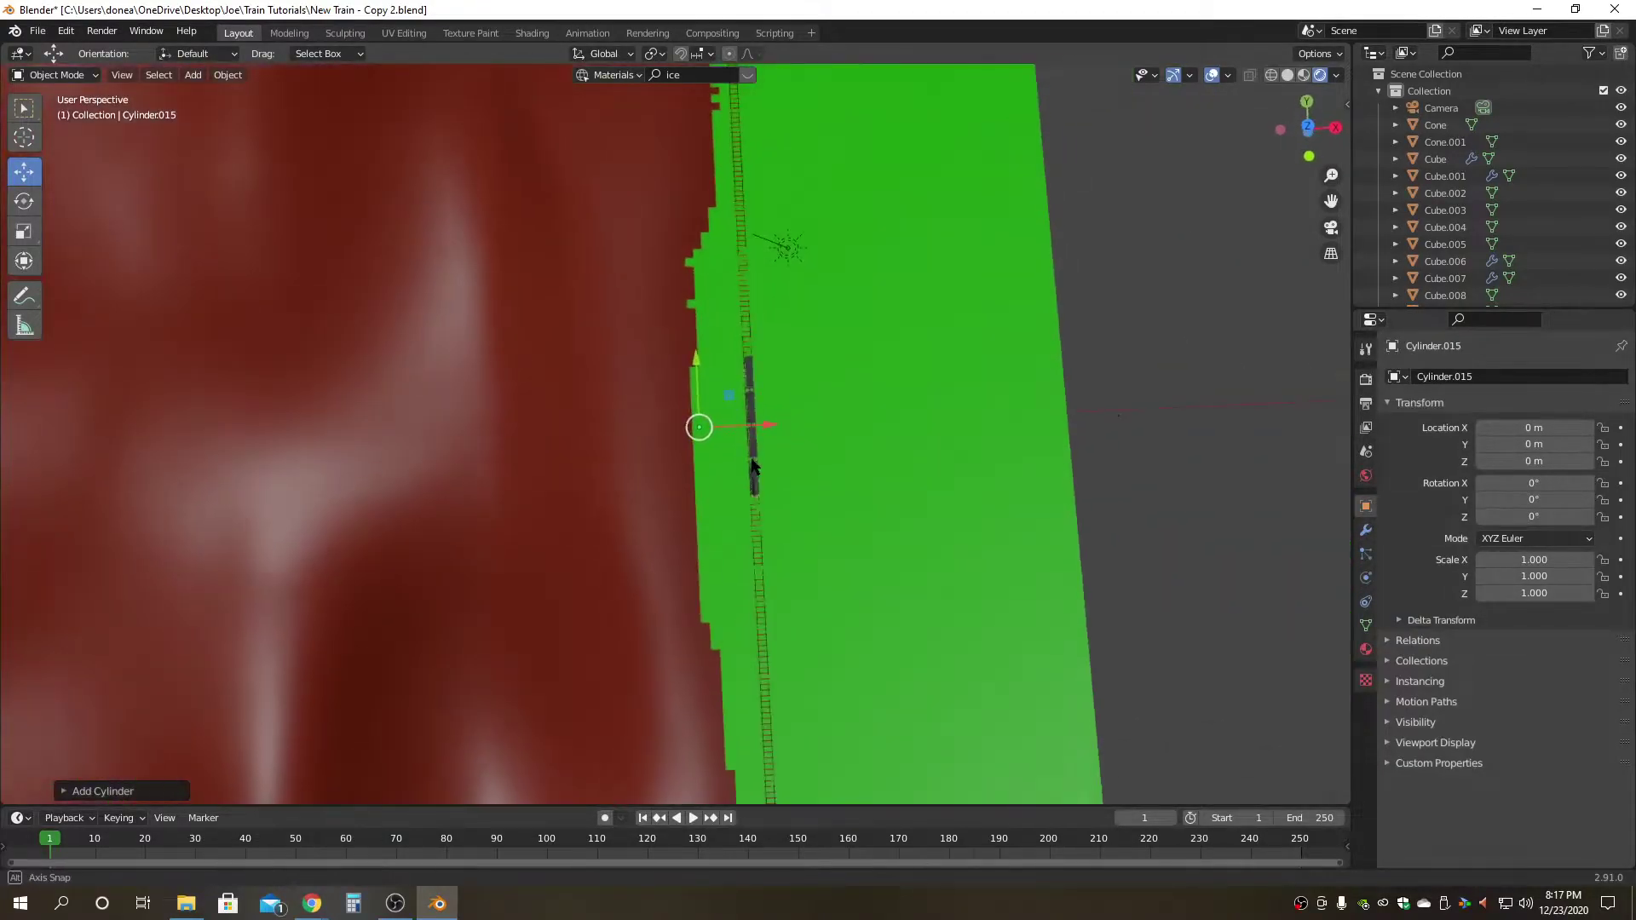
key("g")
key("x")
left_click(946, 413)
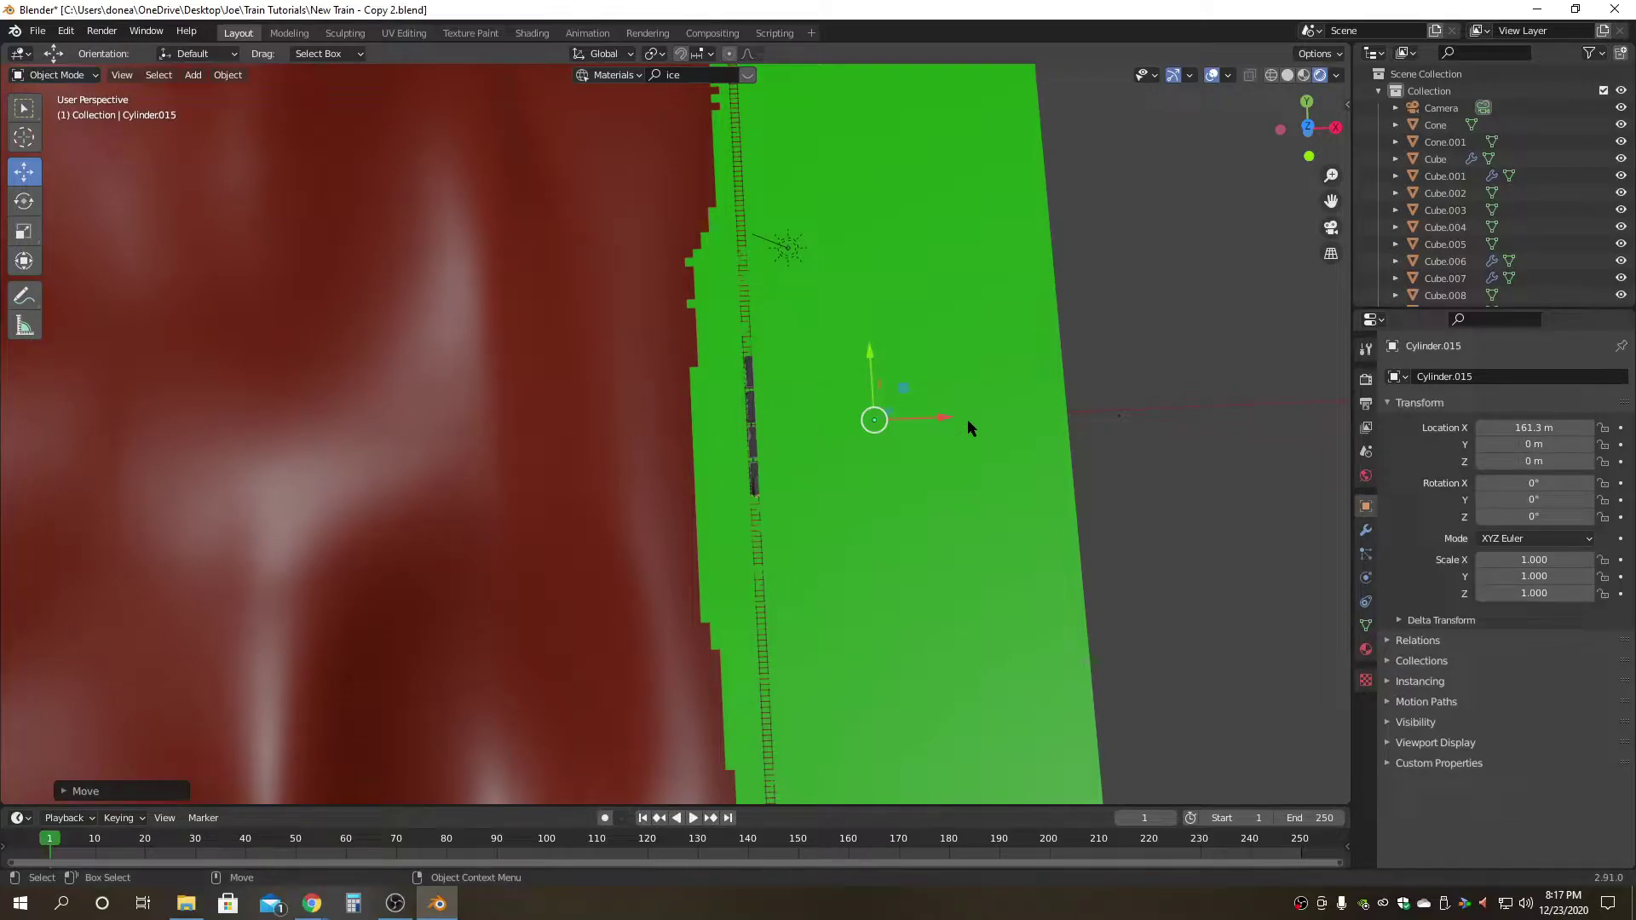
Isolate the cylinder in local view and switch the viewport to solid shading.
key("KP_Divide")
middle_click_drag(948, 407, 800, 360)
scroll(800, 359, "down", 2)
left_click(1288, 75)
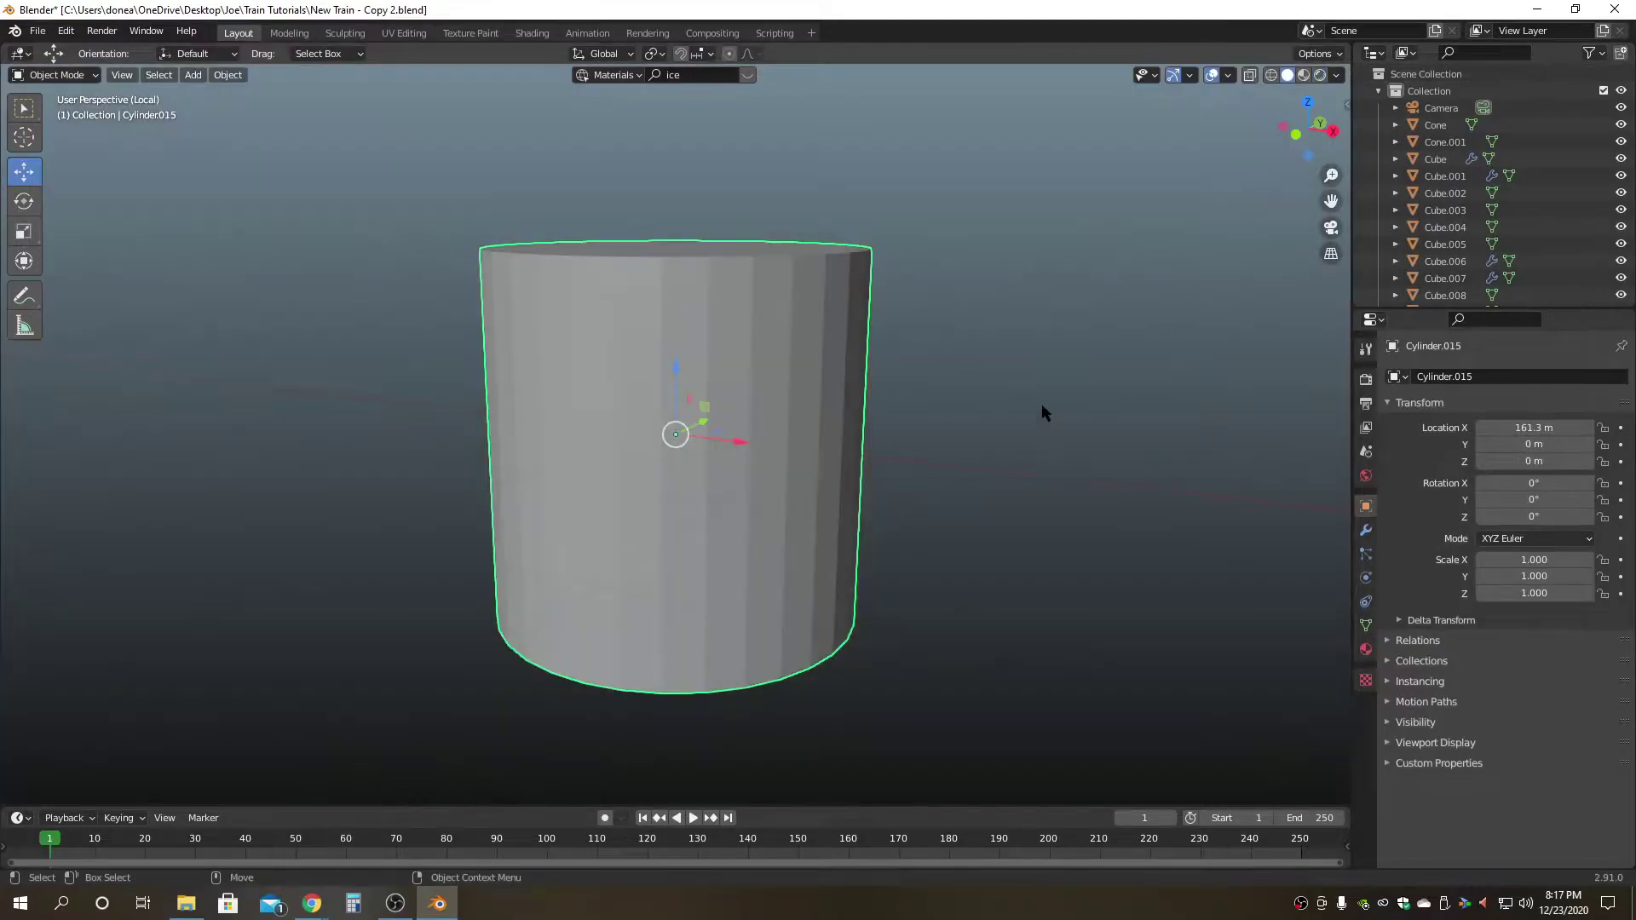
scroll(1035, 404, "down", 2)
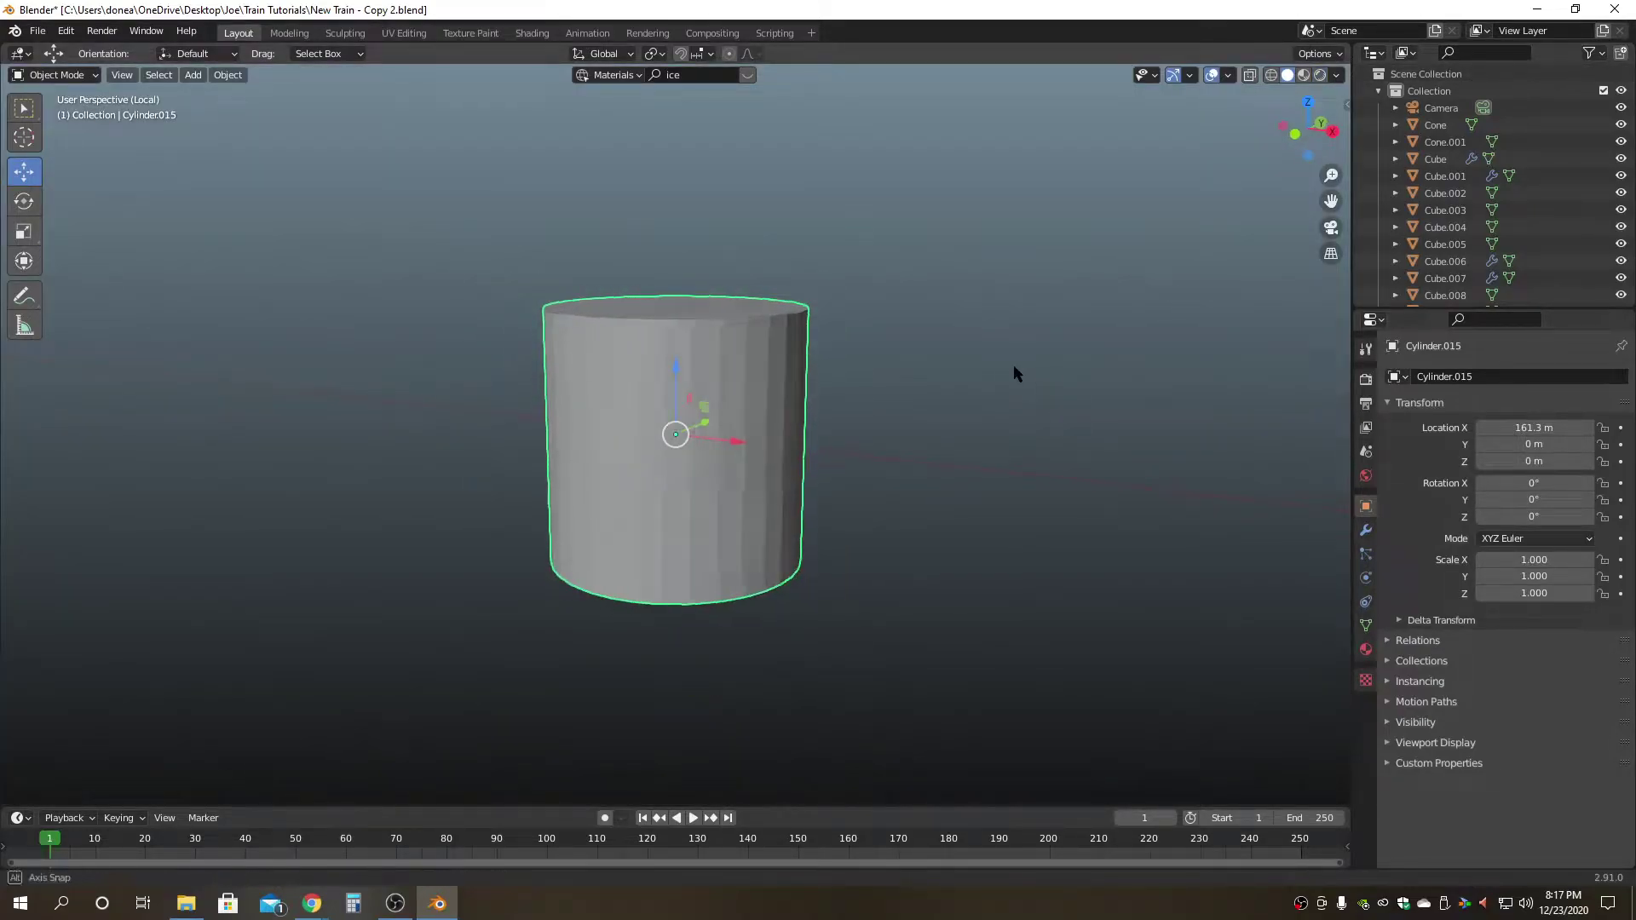
middle_click_drag(1022, 364, 1016, 396)
scroll(1011, 383, "down", 3)
mouse_move(866, 464)
middle_mouse_down()
mouse_move(880, 431)
mouse_move(881, 471)
middle_mouse_up()
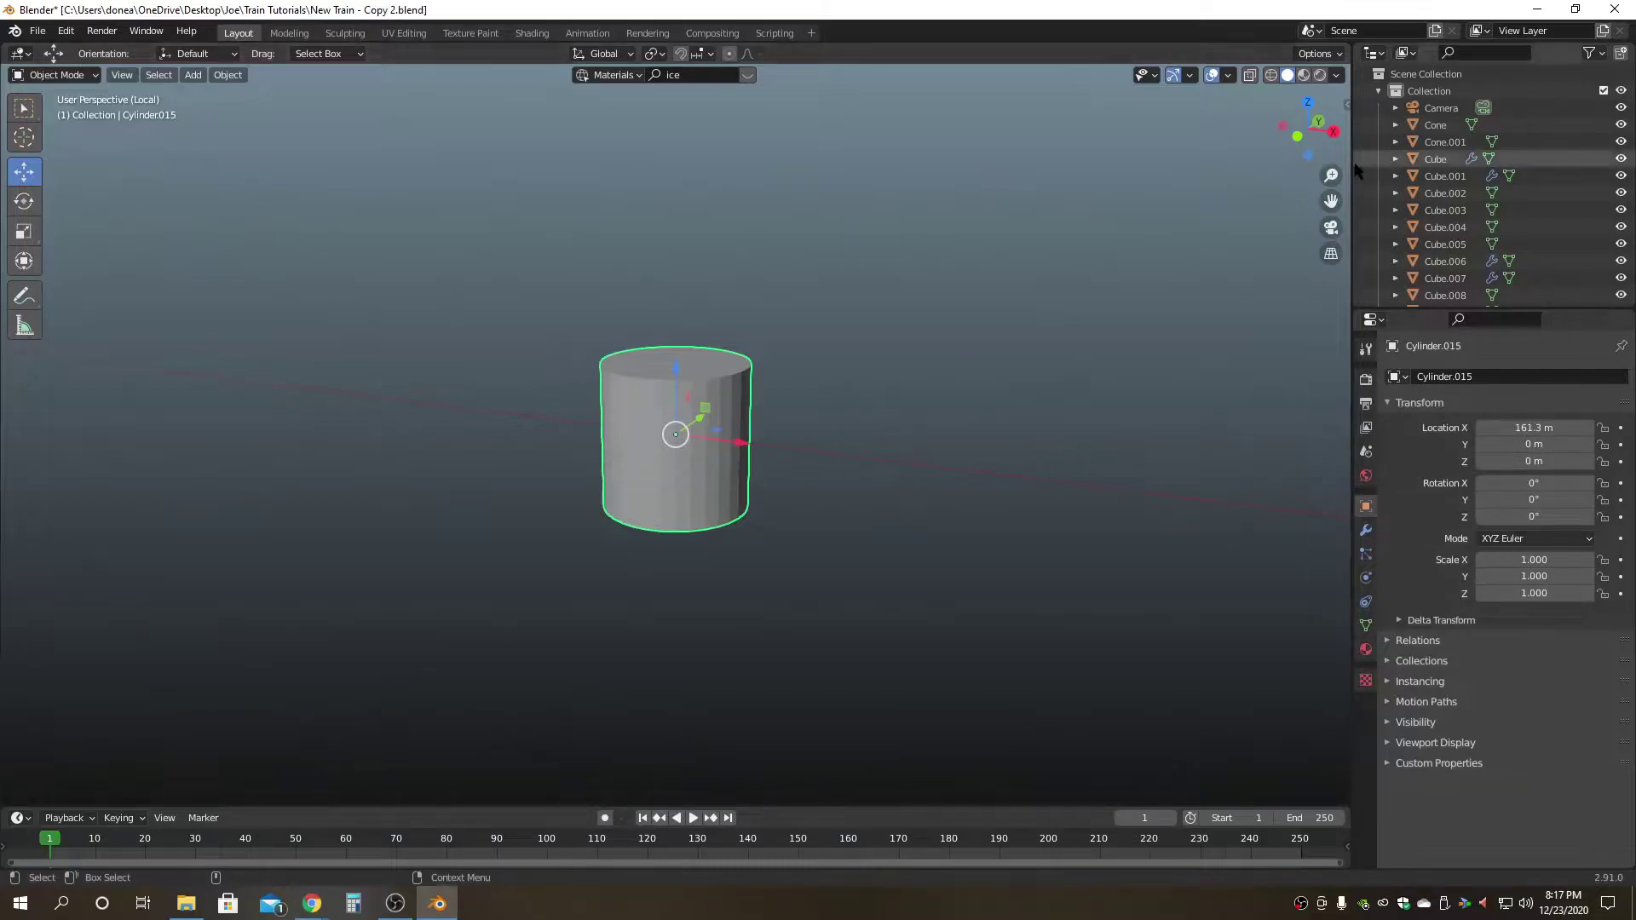
Enable the Screencast Keys display and collapse the viewport sidebar.
left_click(1347, 105)
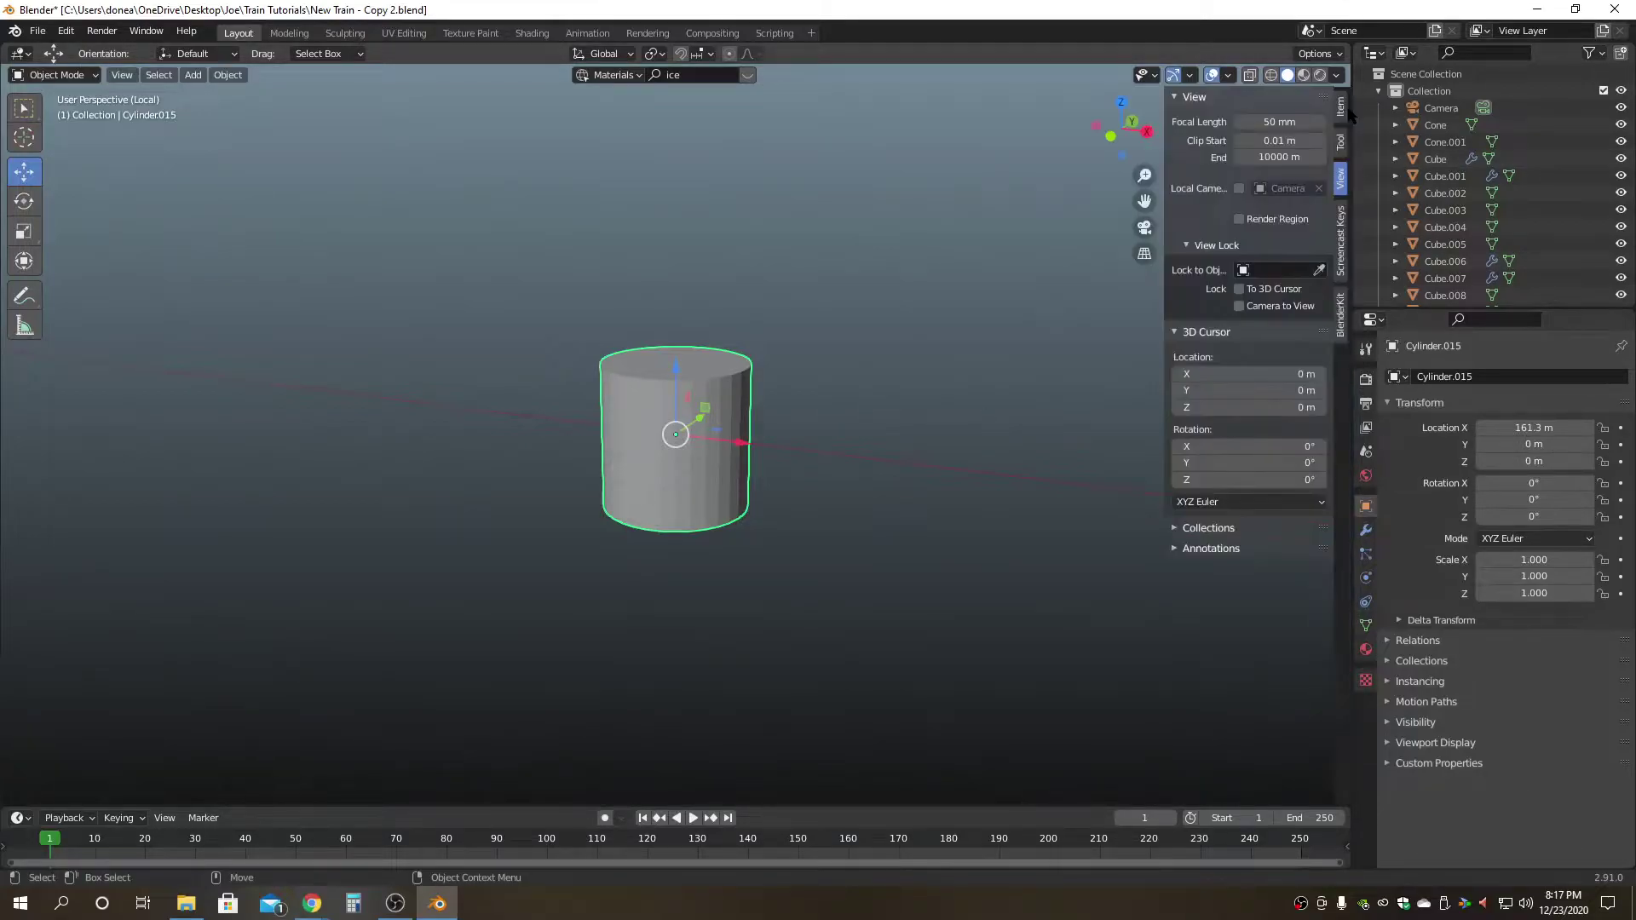
left_click(1343, 256)
left_click(1187, 97)
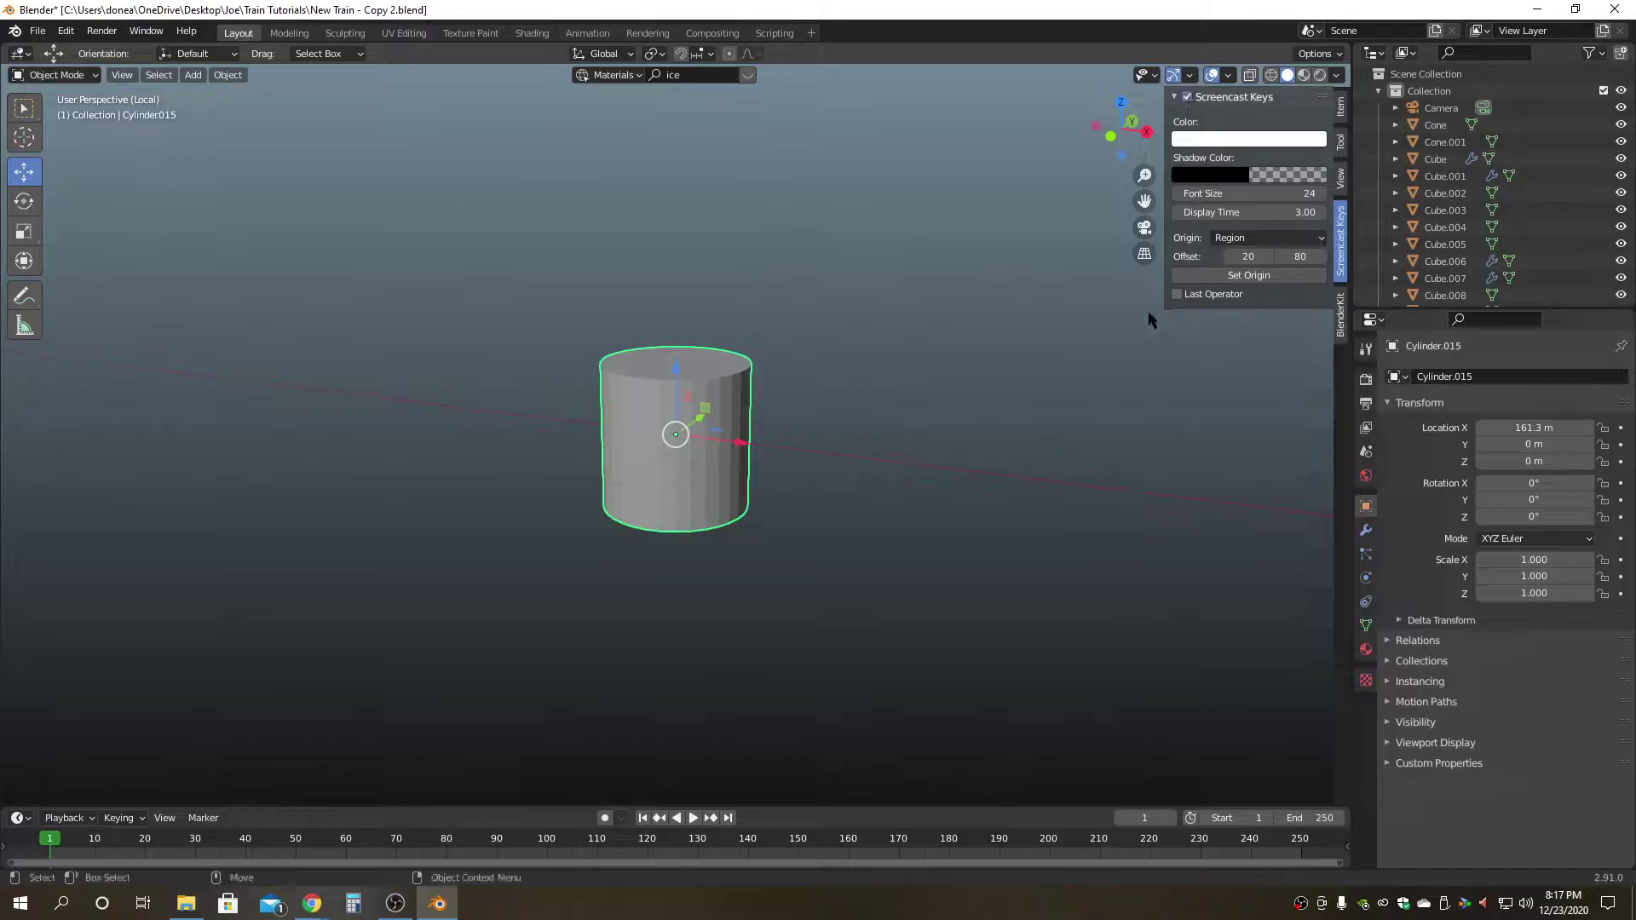
left_click(1025, 319)
left_click(1165, 270)
left_click_drag(1165, 270, 1347, 273)
left_click(753, 438)
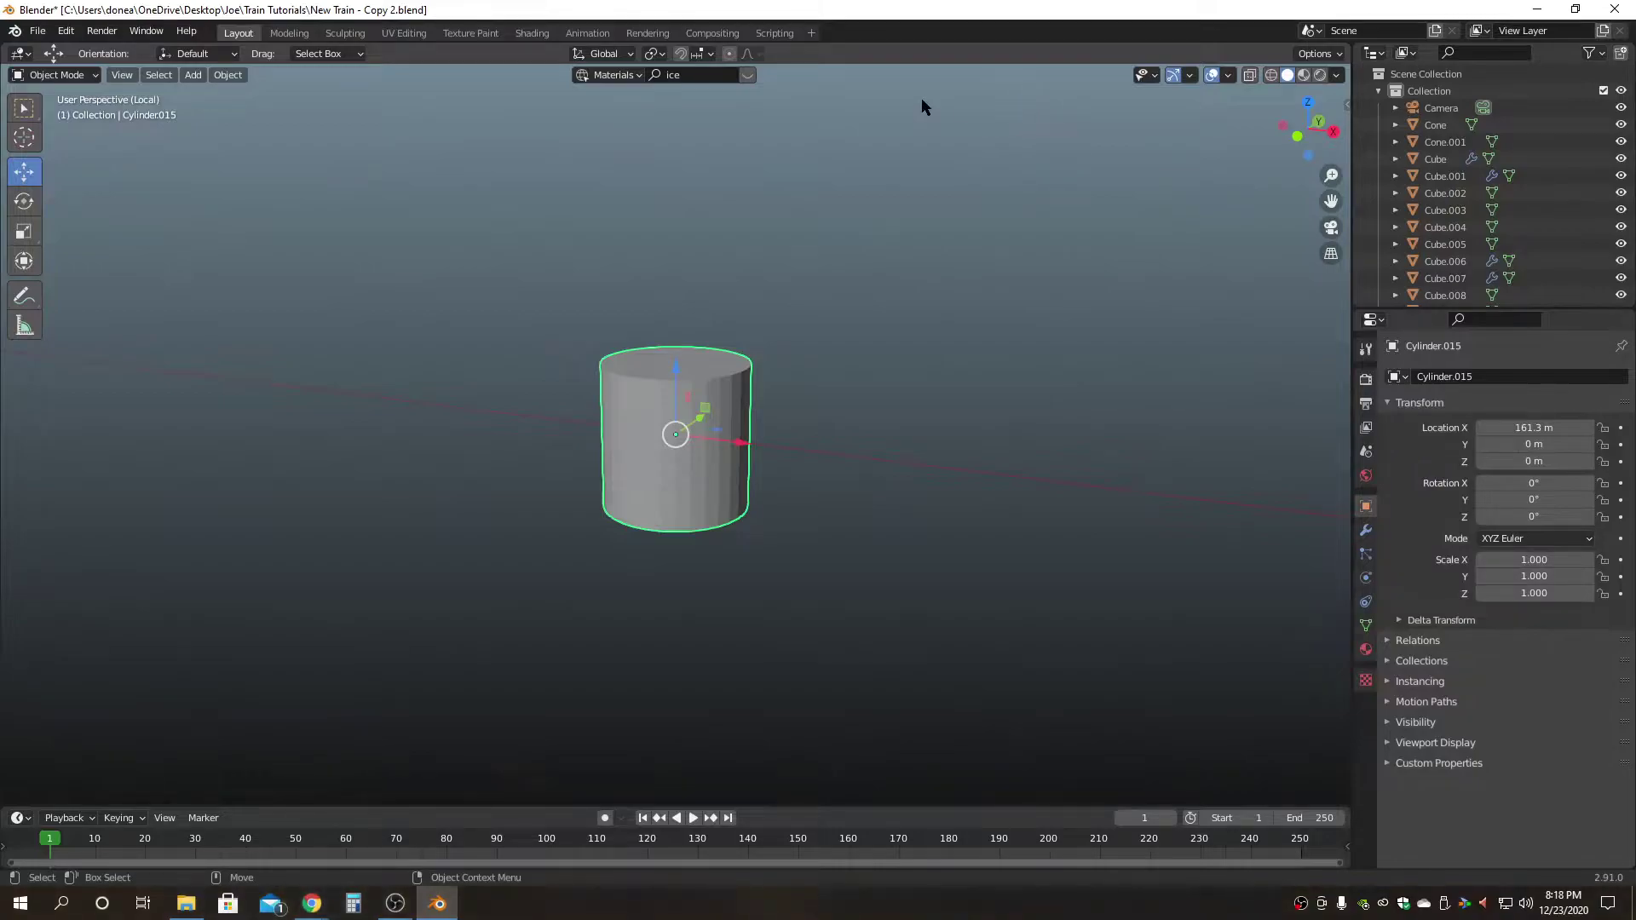
Limit transforms to origins only and move the cylinder's origin along Z to about 2.2 m, above its top face.
left_click(1333, 56)
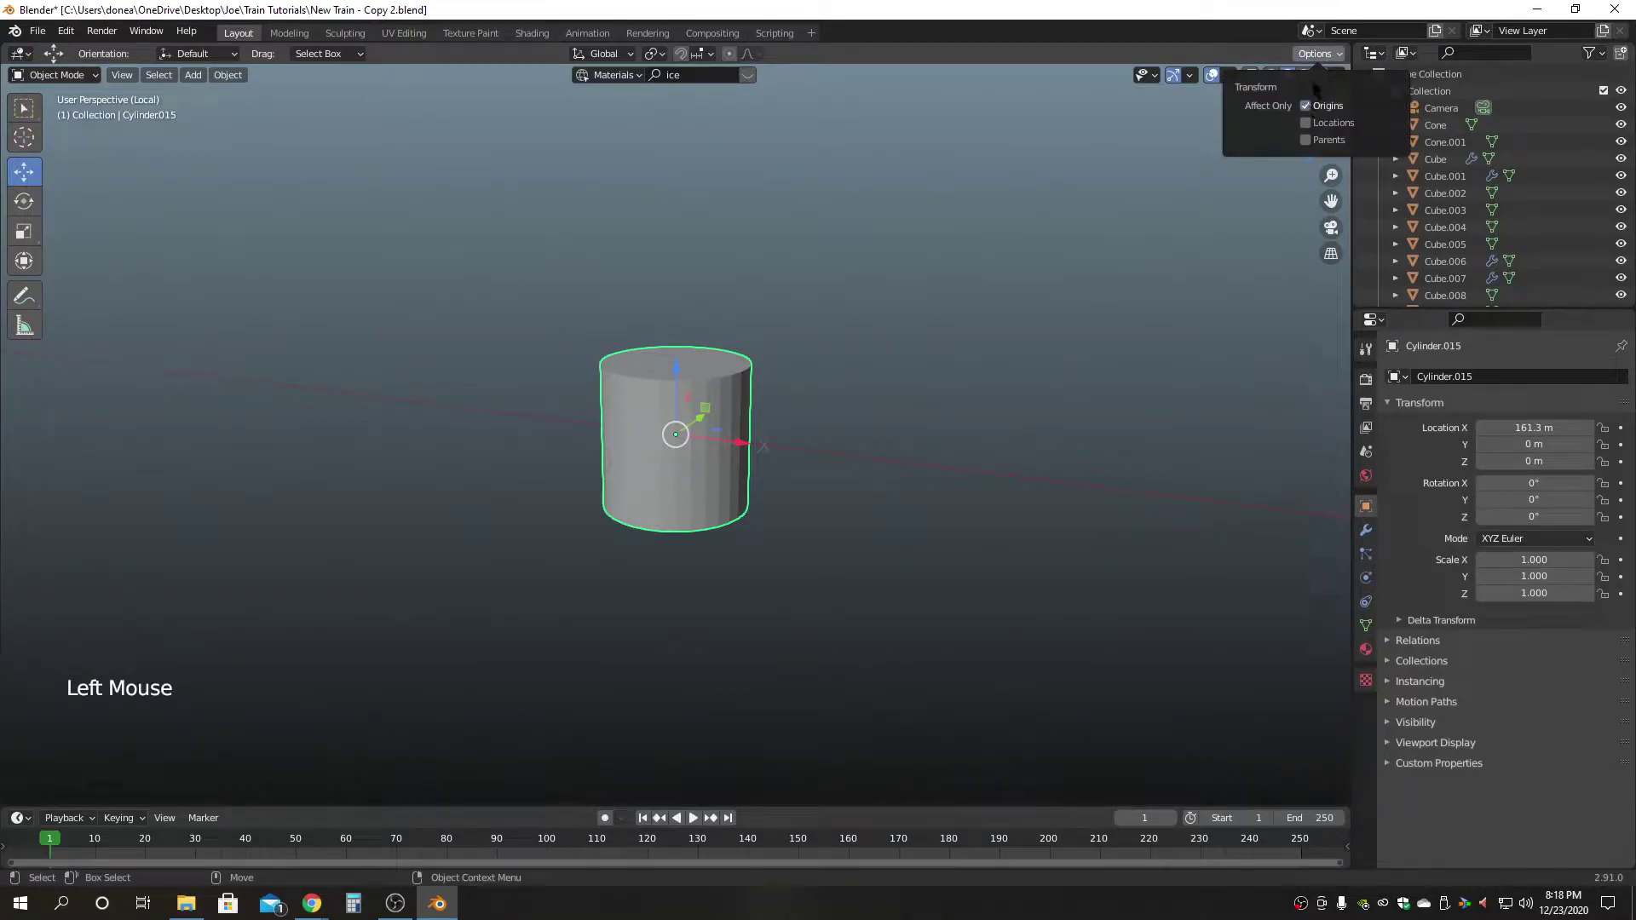
left_click_drag(676, 368, 673, 468)
left_click_drag(891, 518, 925, 458, "alt")
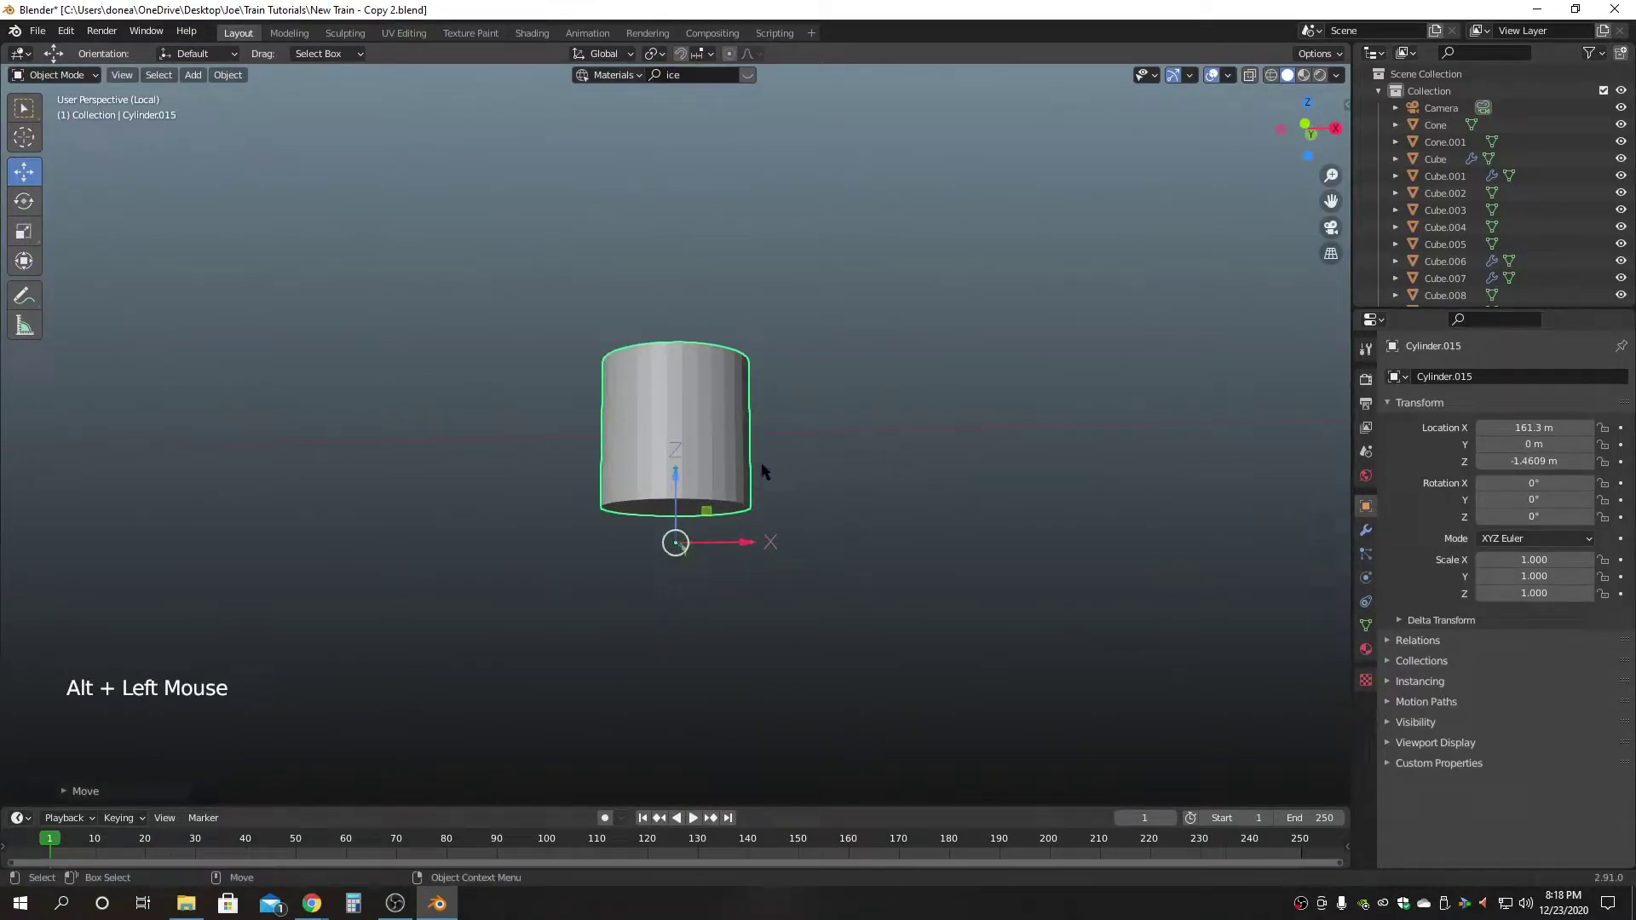
left_click_drag(677, 477, 777, 303)
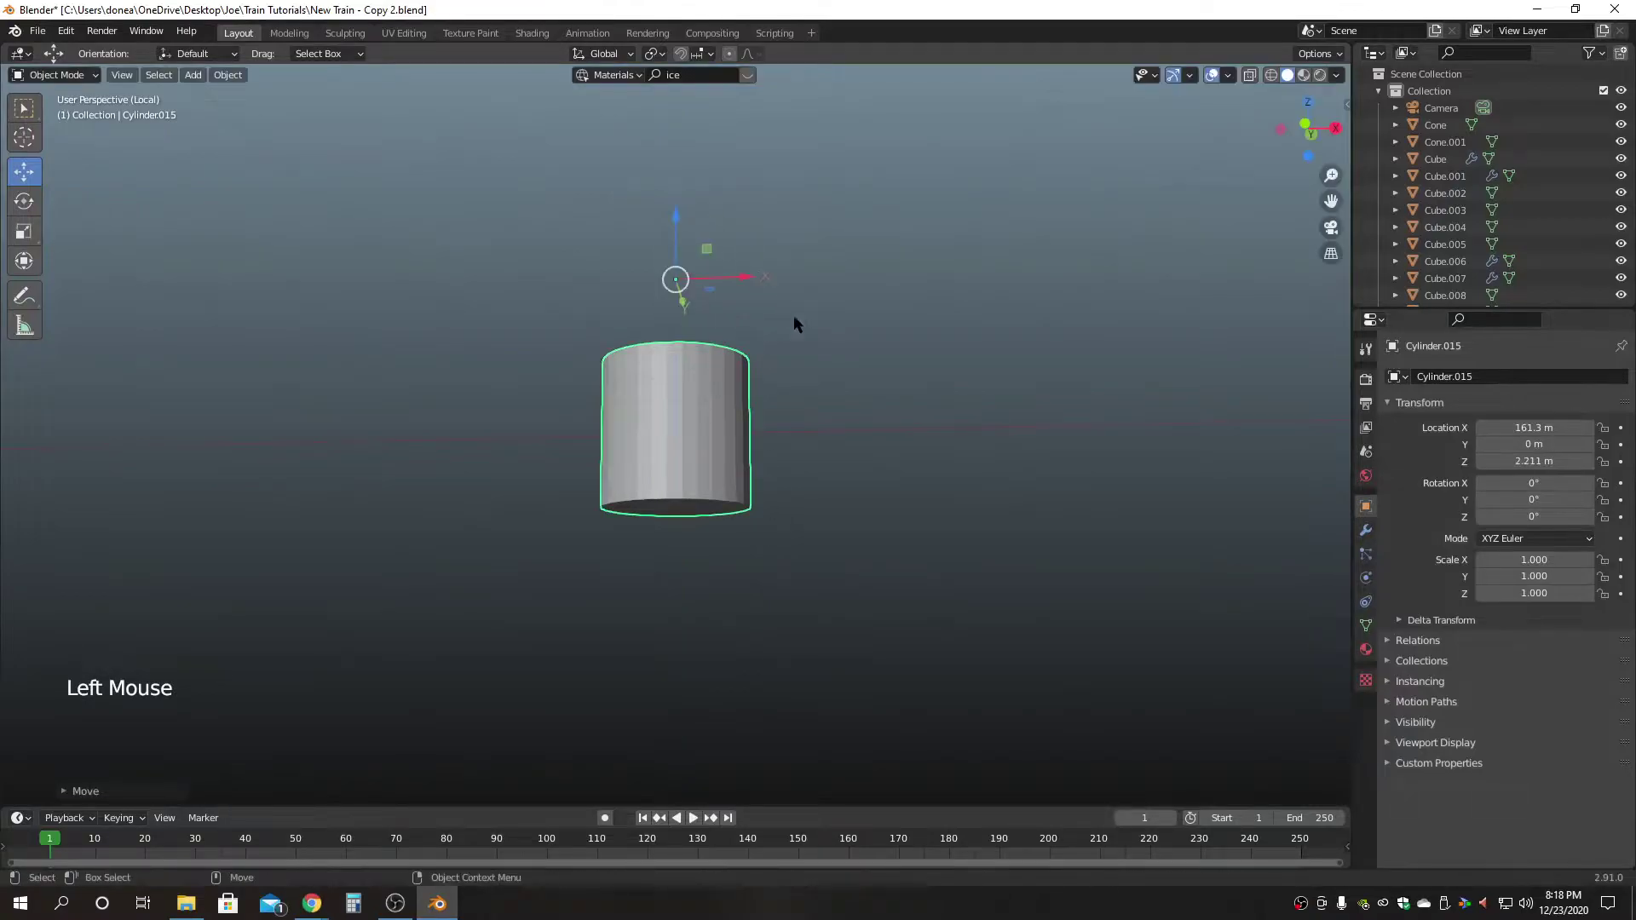
left_click_drag(872, 385, 852, 458, "alt")
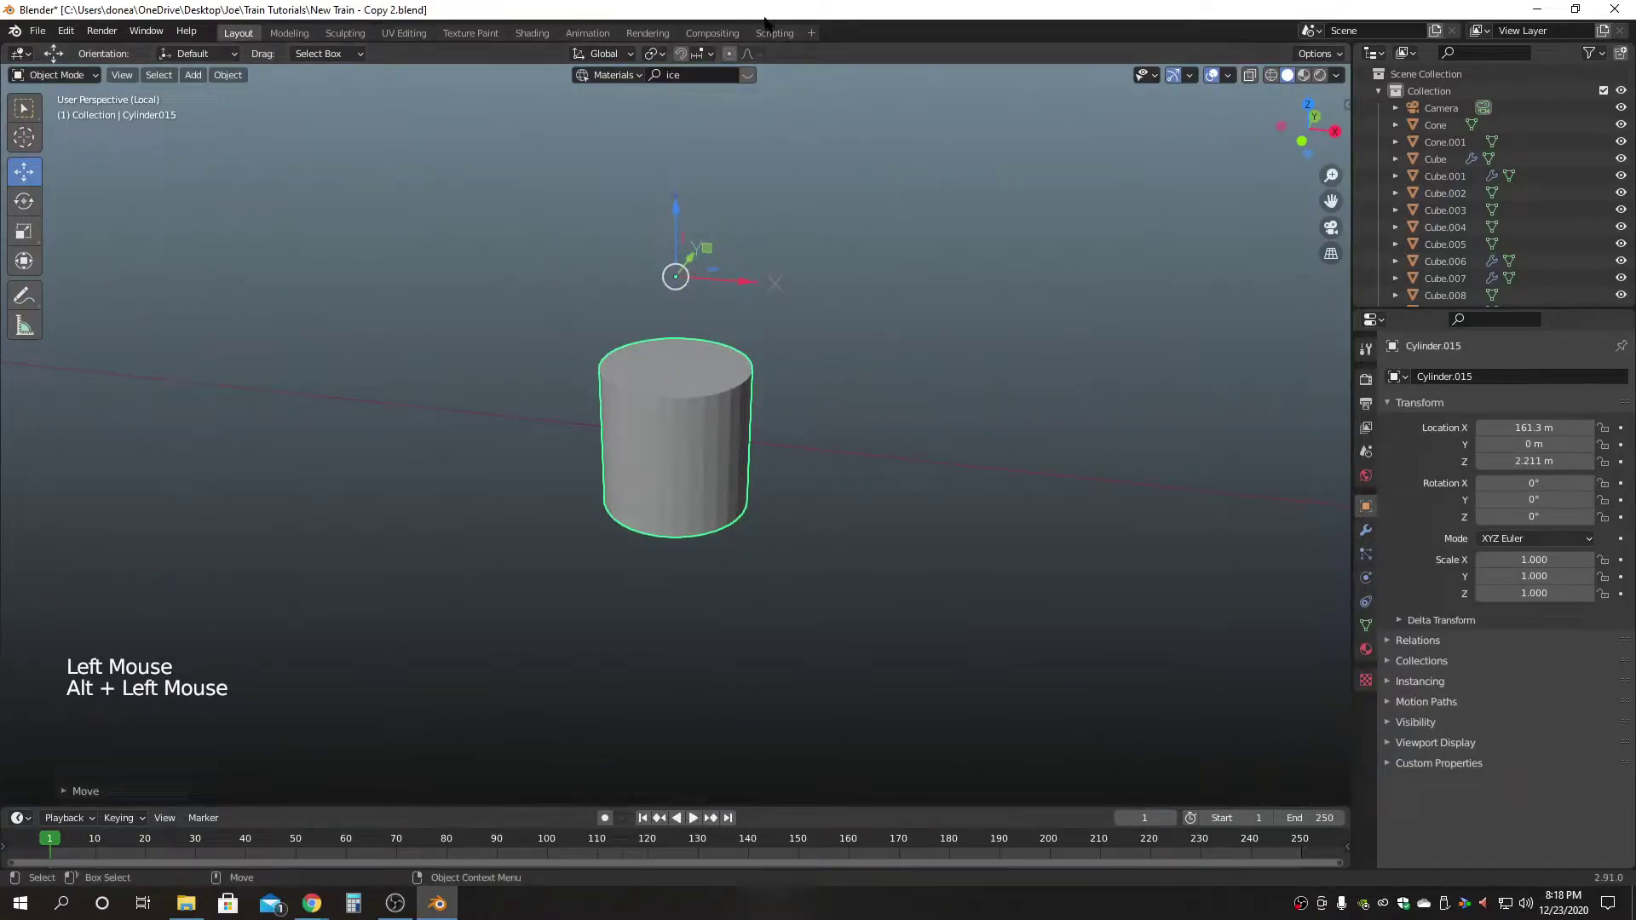
Set snapping to Vertex with the Active option and snap the cylinder's origin down to its bottom face at Z -1 m.
left_click(709, 56)
left_click(658, 123)
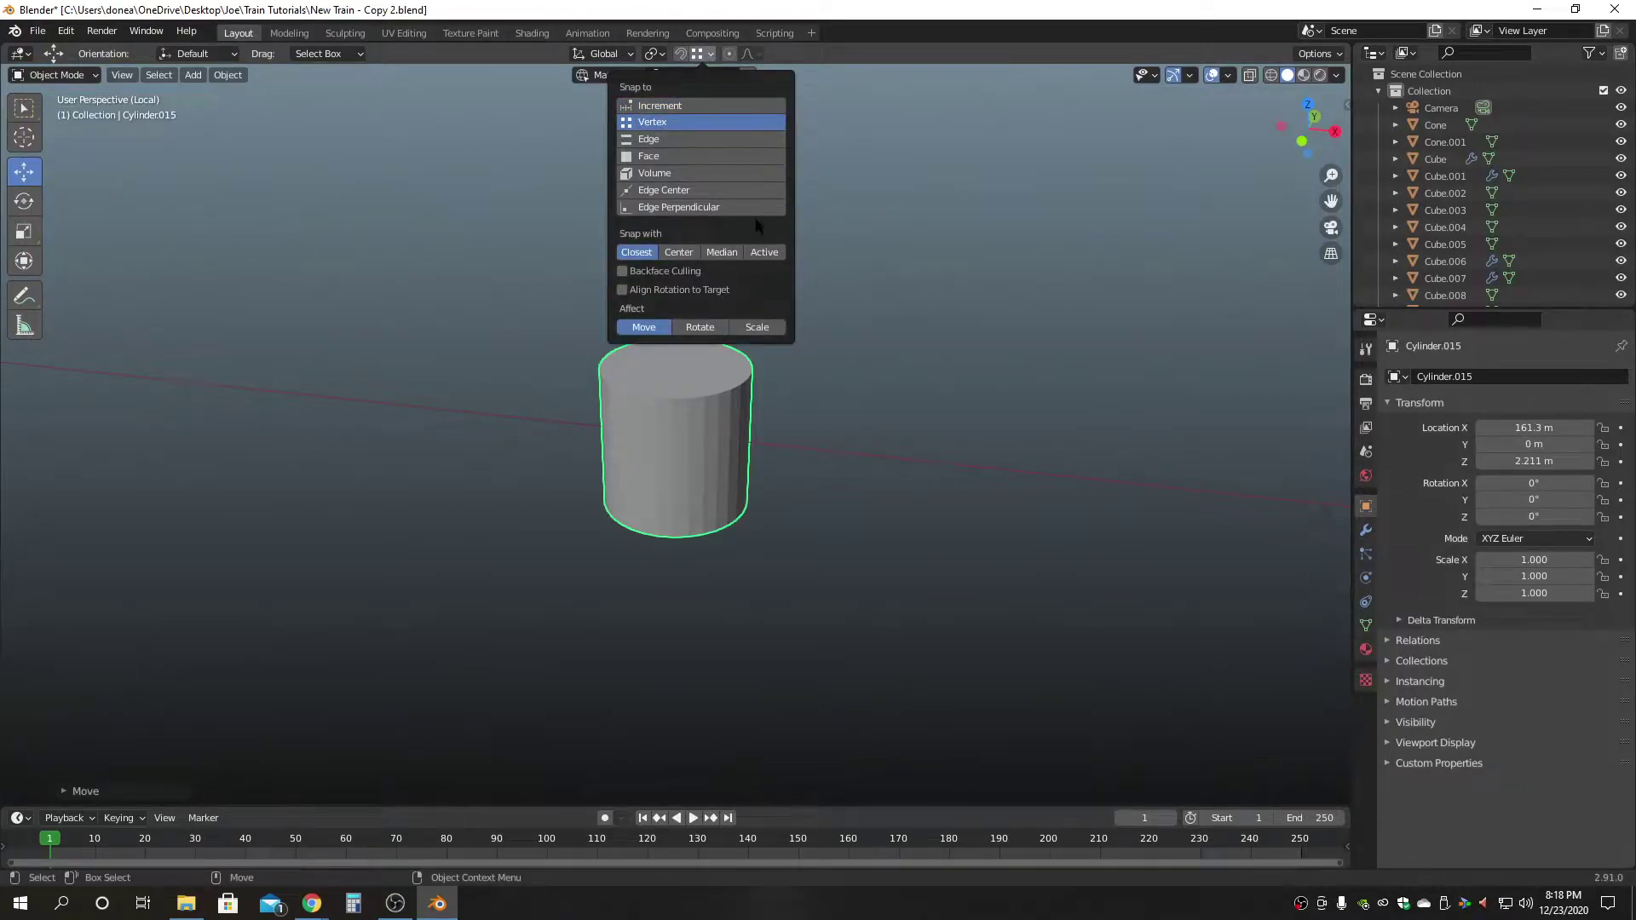
left_click(764, 253)
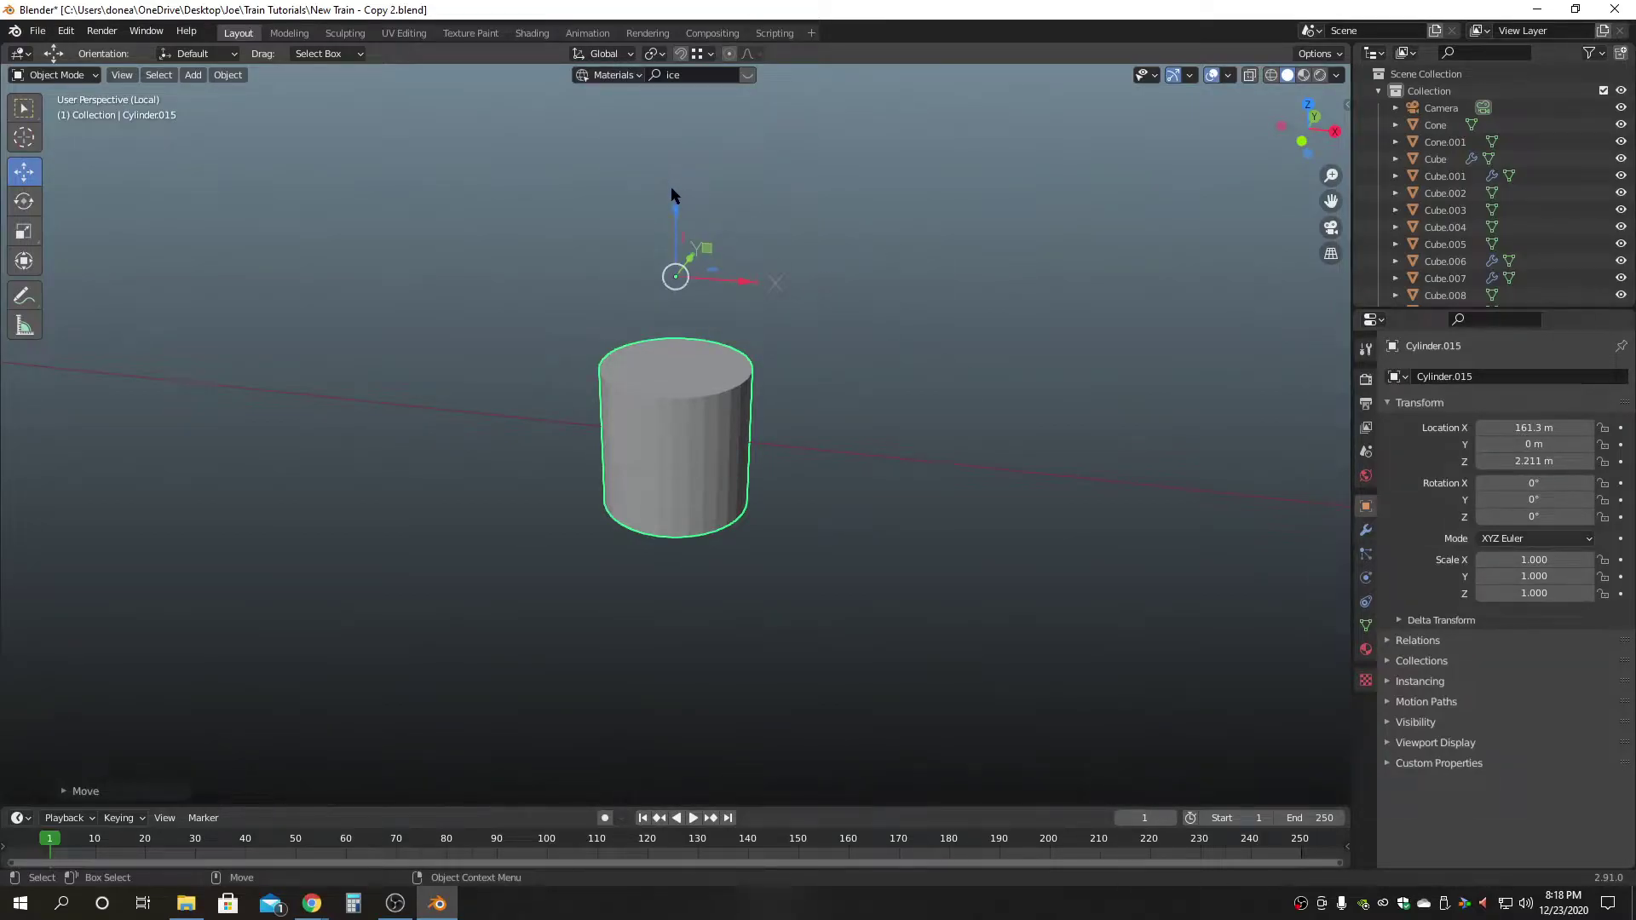
left_click_drag(675, 209, 741, 490)
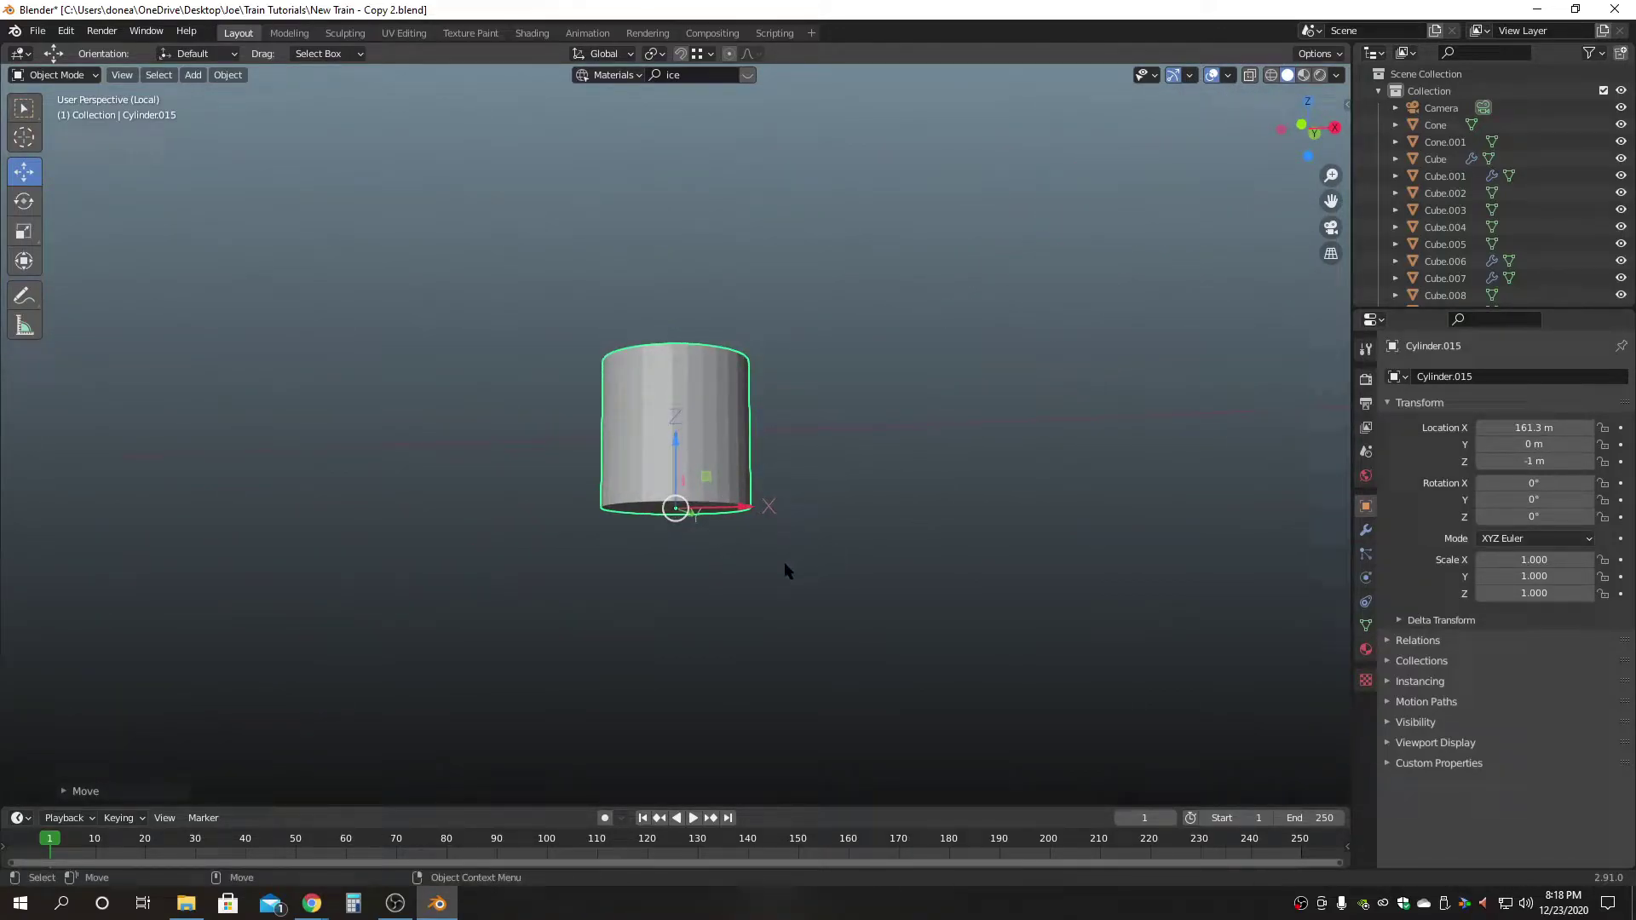
left_click_drag(885, 566, 858, 547, "alt")
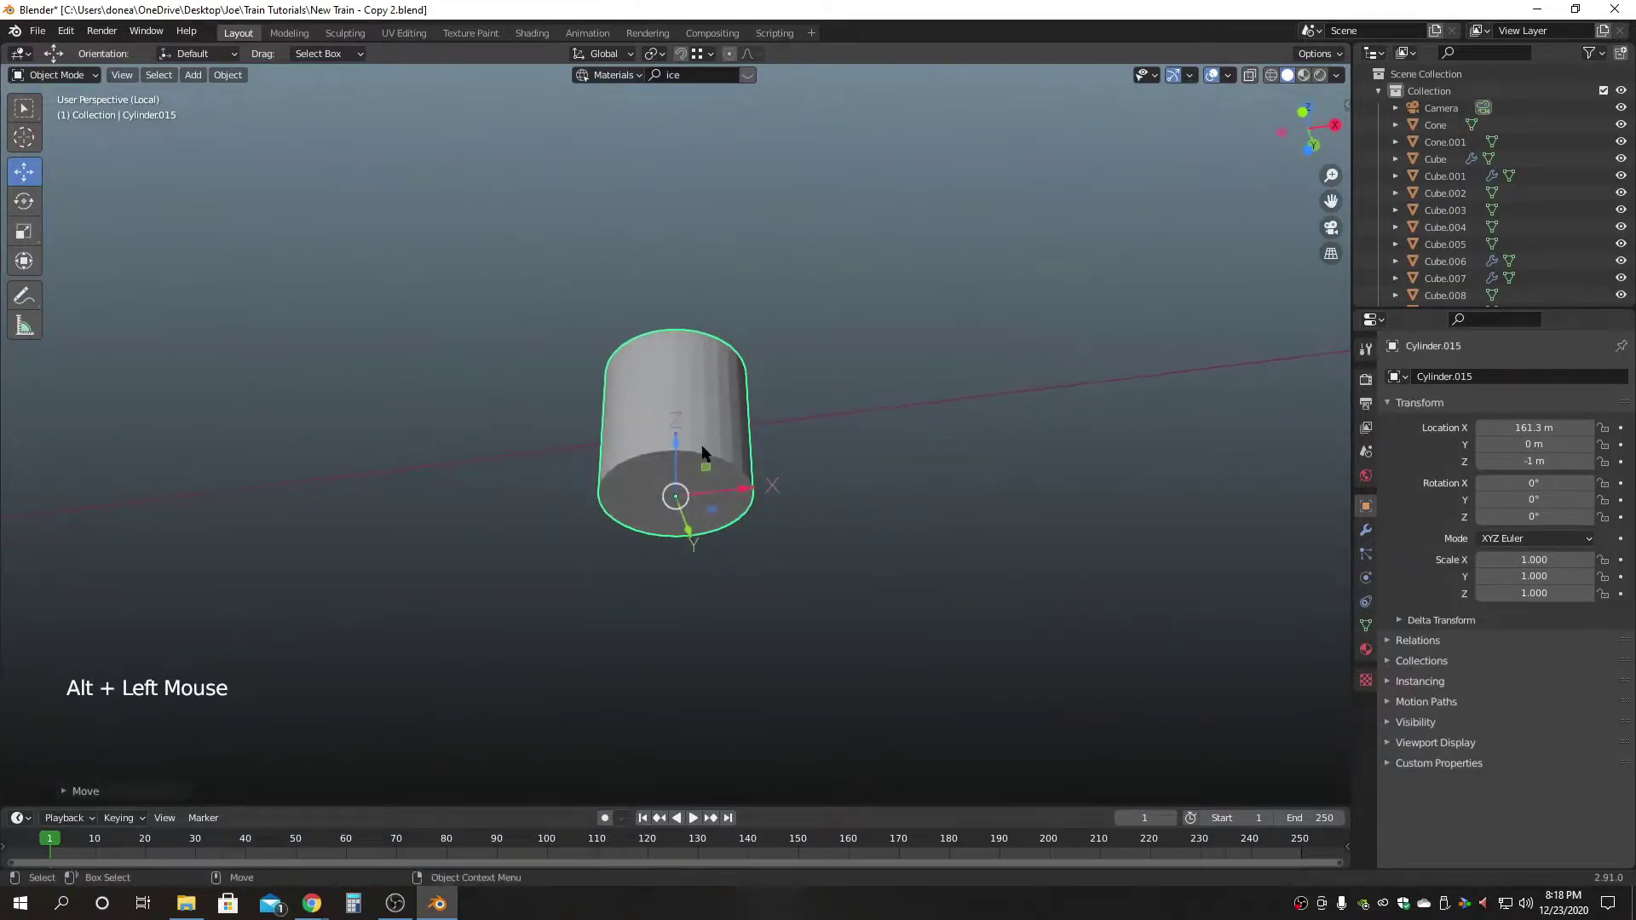
left_click_drag(938, 460, 927, 514, "alt")
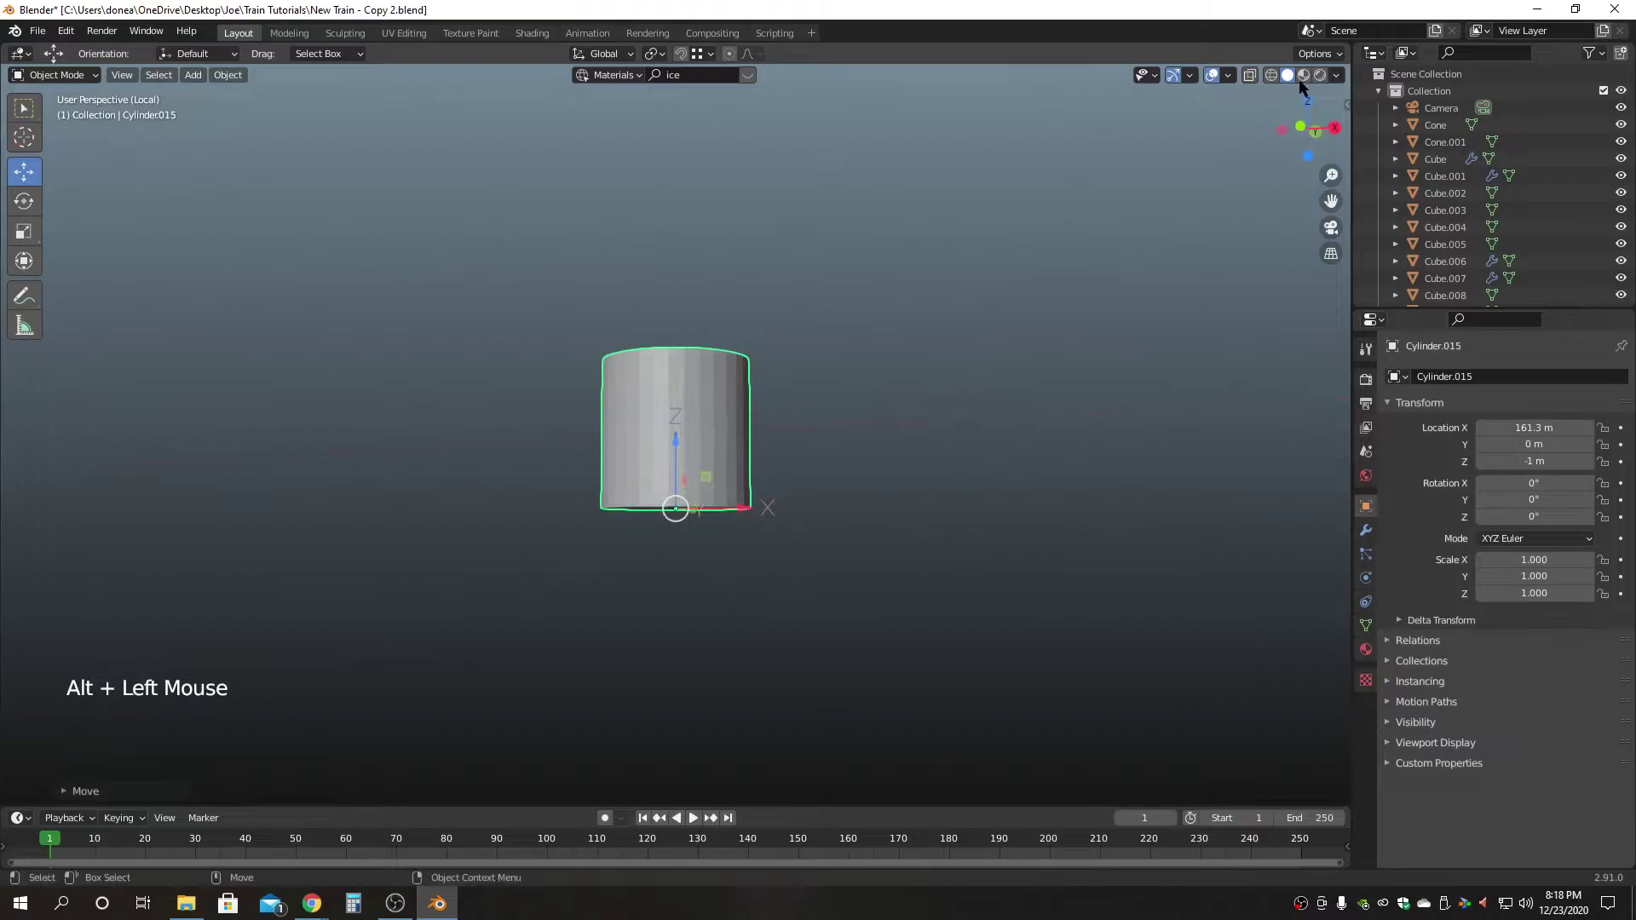
Turn off origins-only transforms and set the cylinder's Z location to 0 m.
left_click(1330, 57)
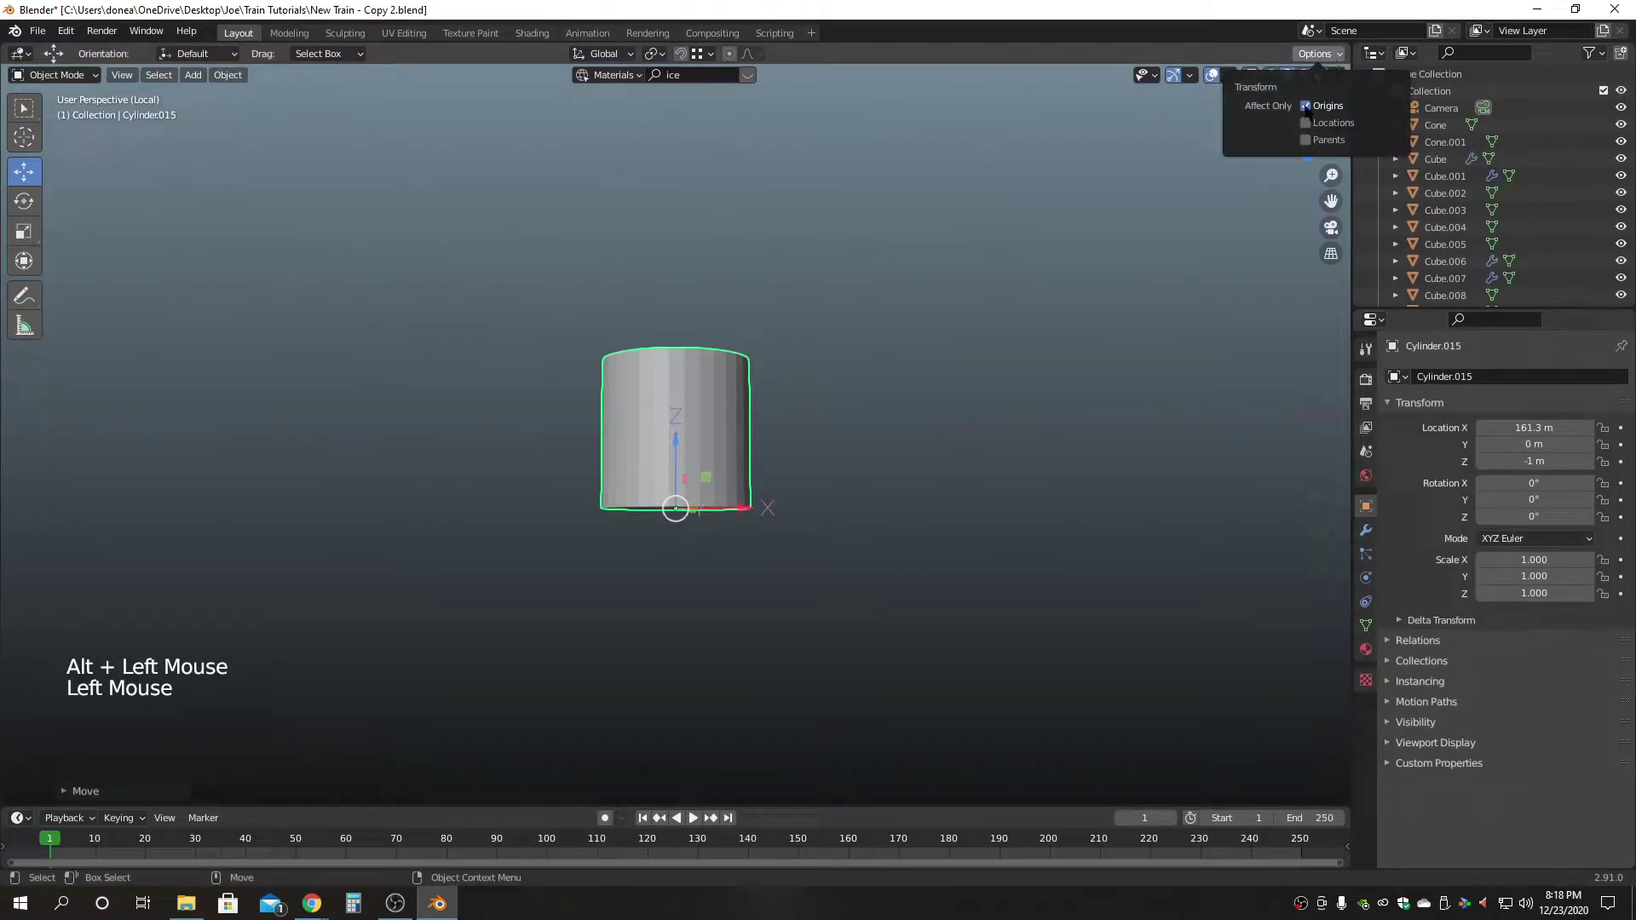
left_click_drag(931, 457, 763, 500, "alt")
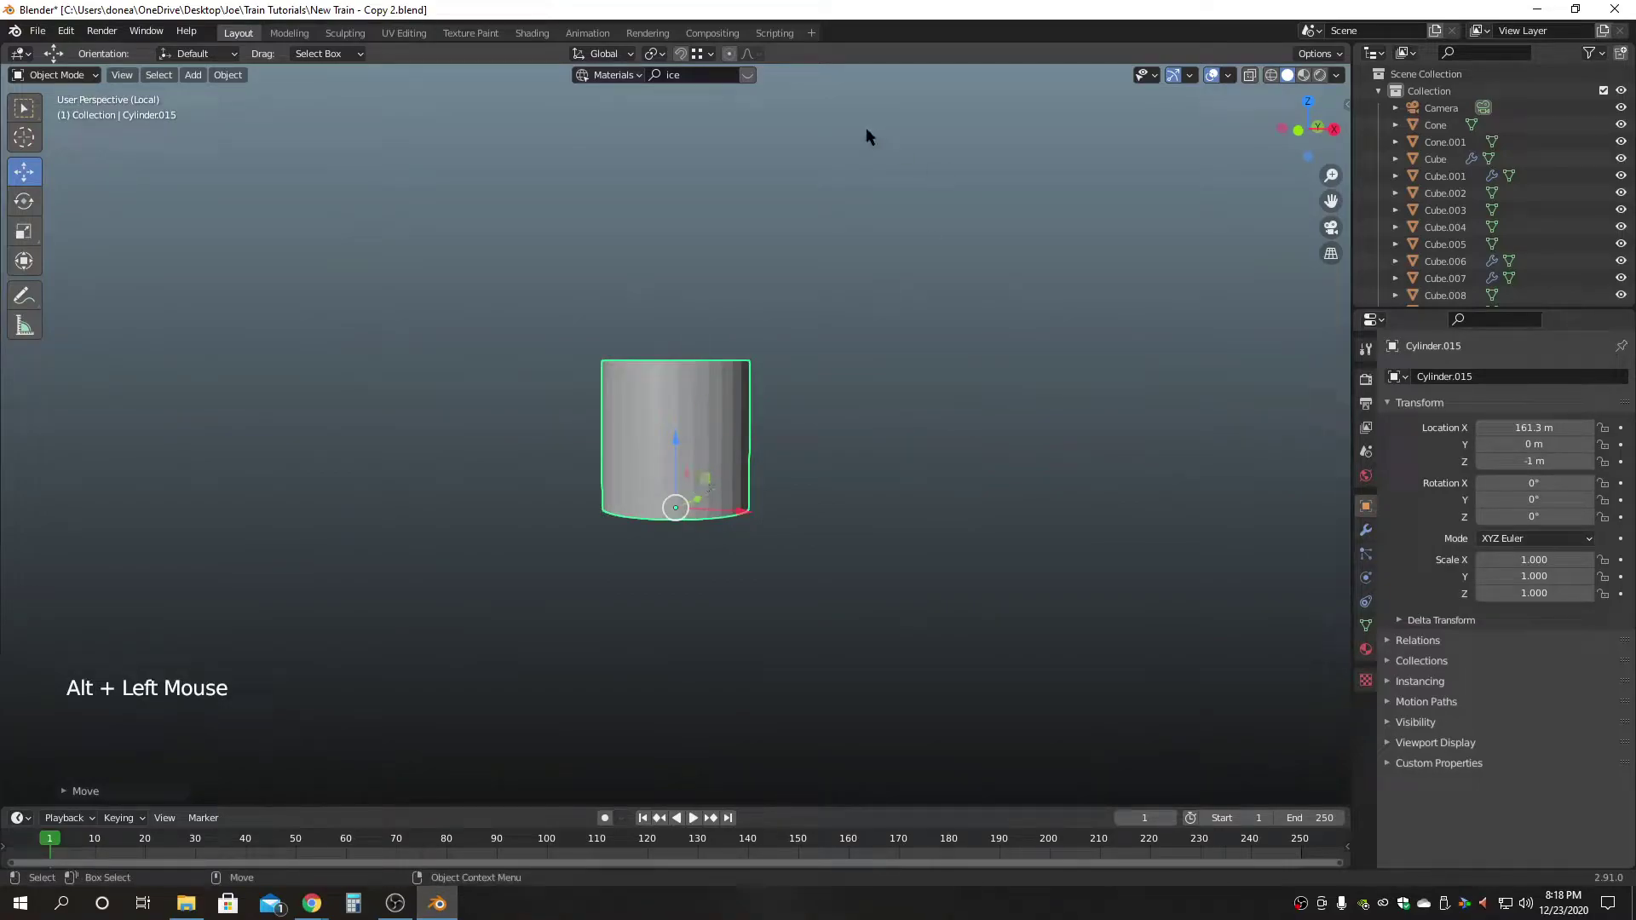
left_click(1338, 105)
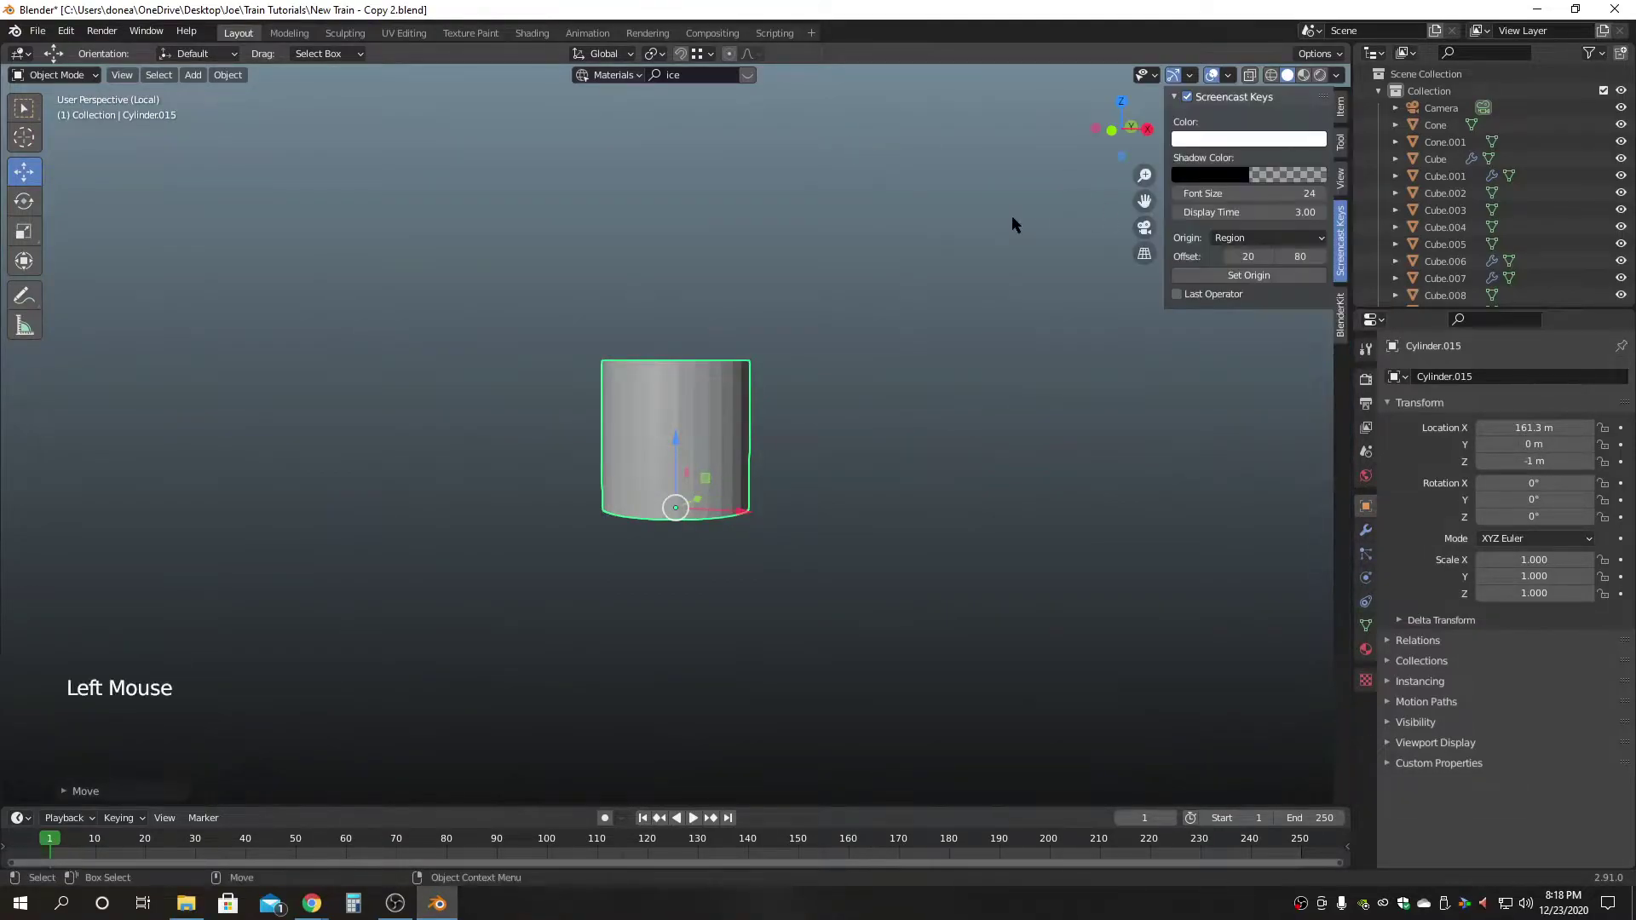
left_click(1340, 107)
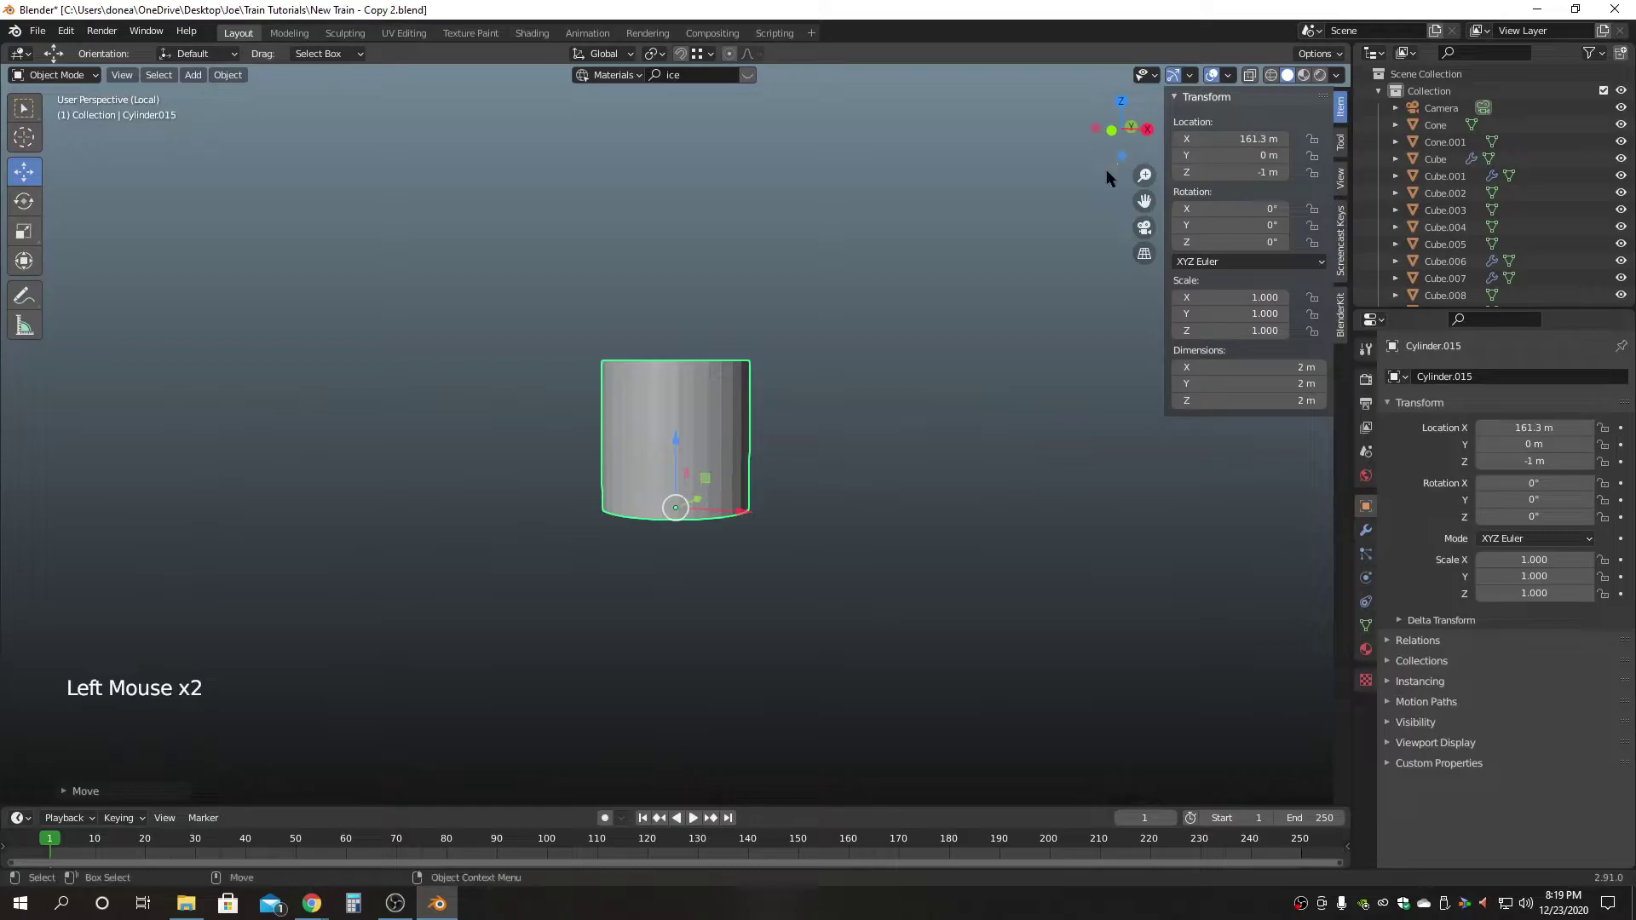
left_click(1231, 173)
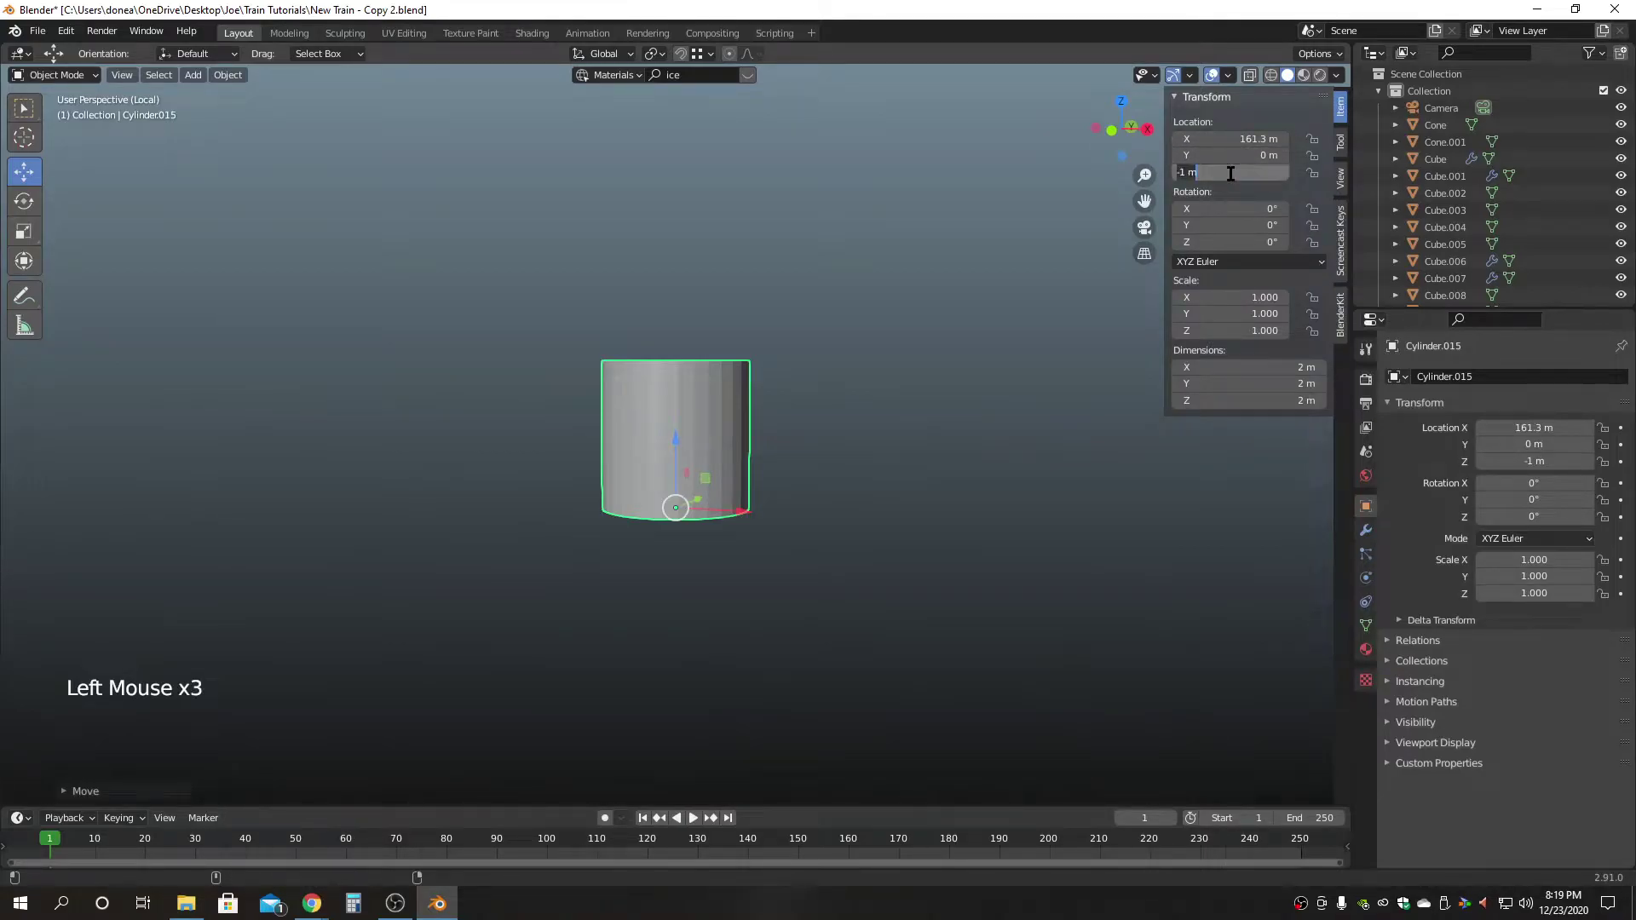
type("0")
key("Return")
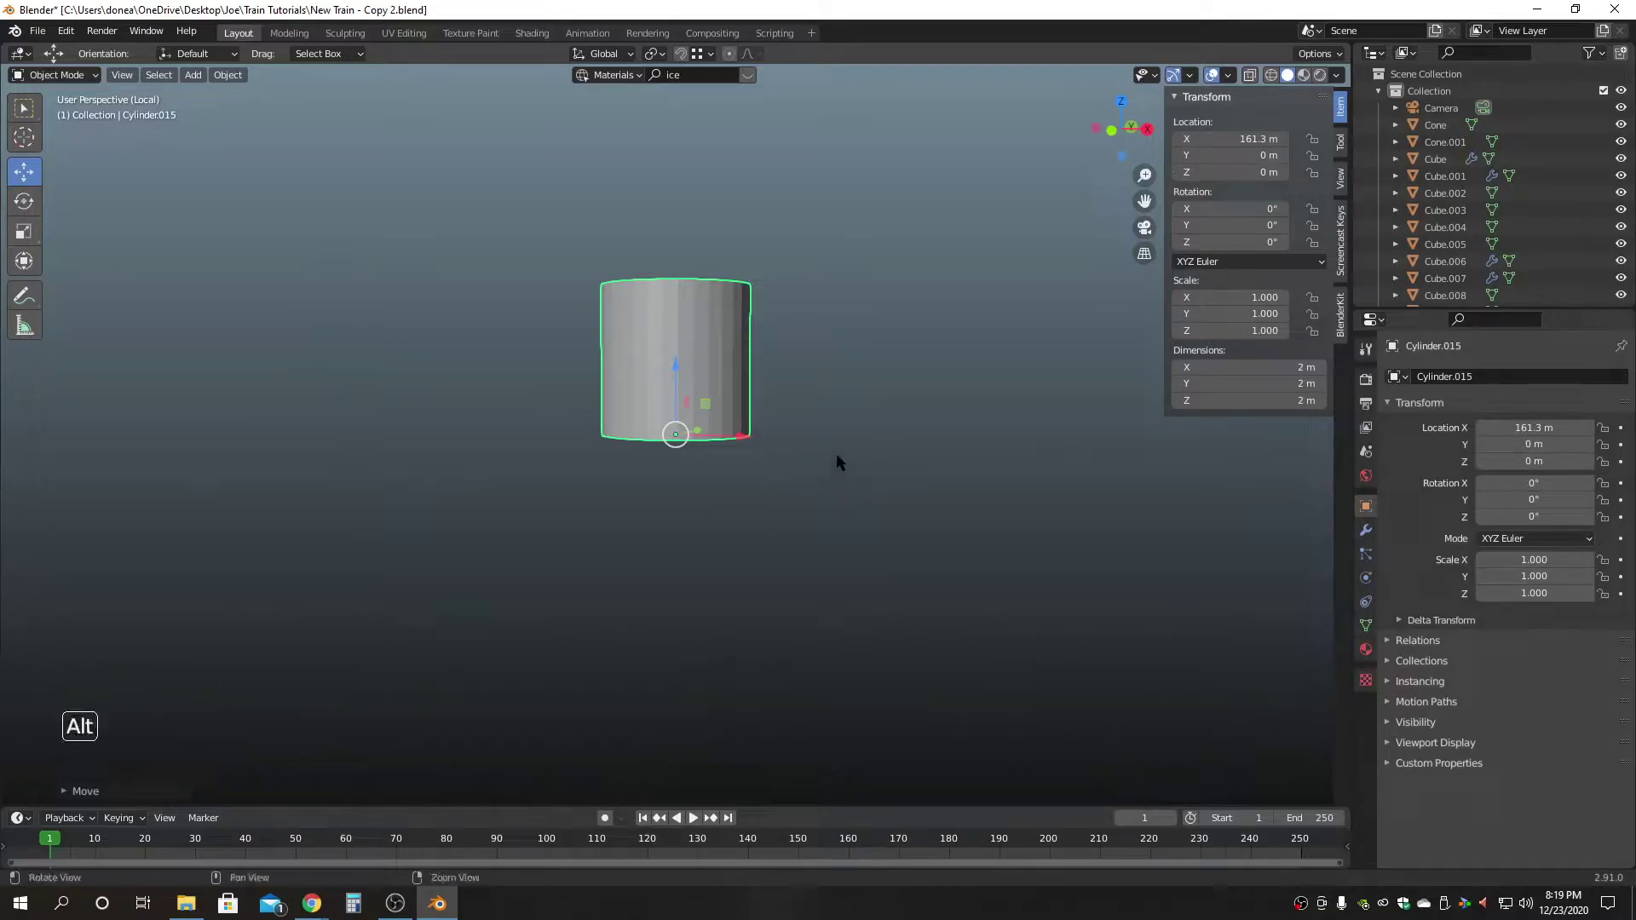
Exit local view and frame the cylinder within the full train scene.
left_click_drag(836, 461, 793, 548, "alt")
left_click_drag(701, 588, 809, 458, "alt")
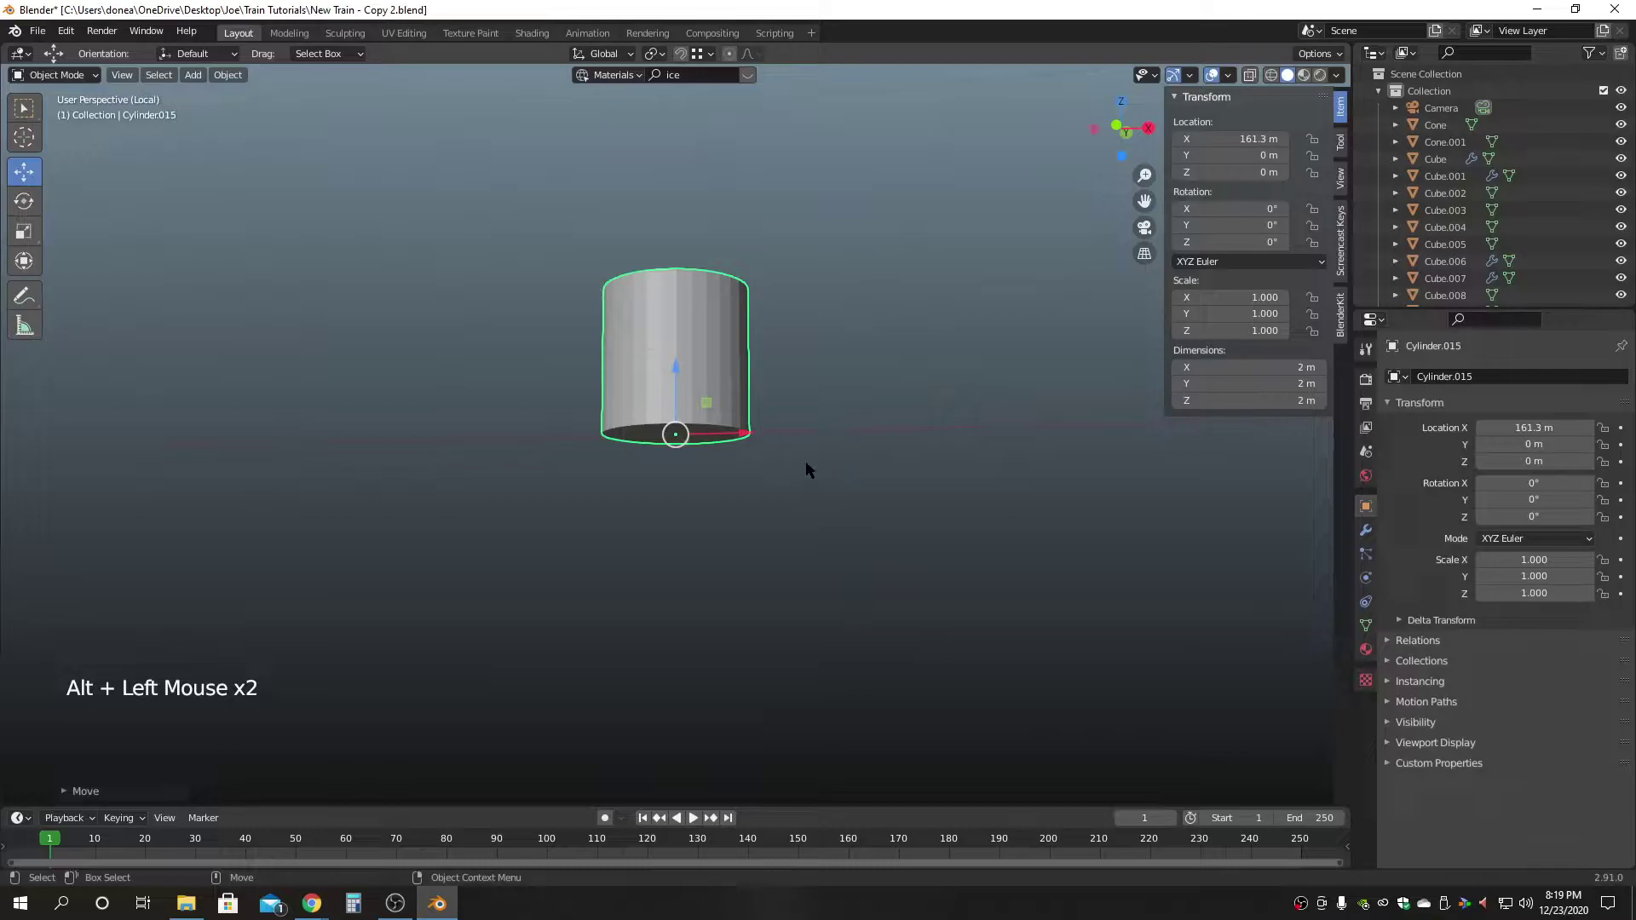
key("shift+i")
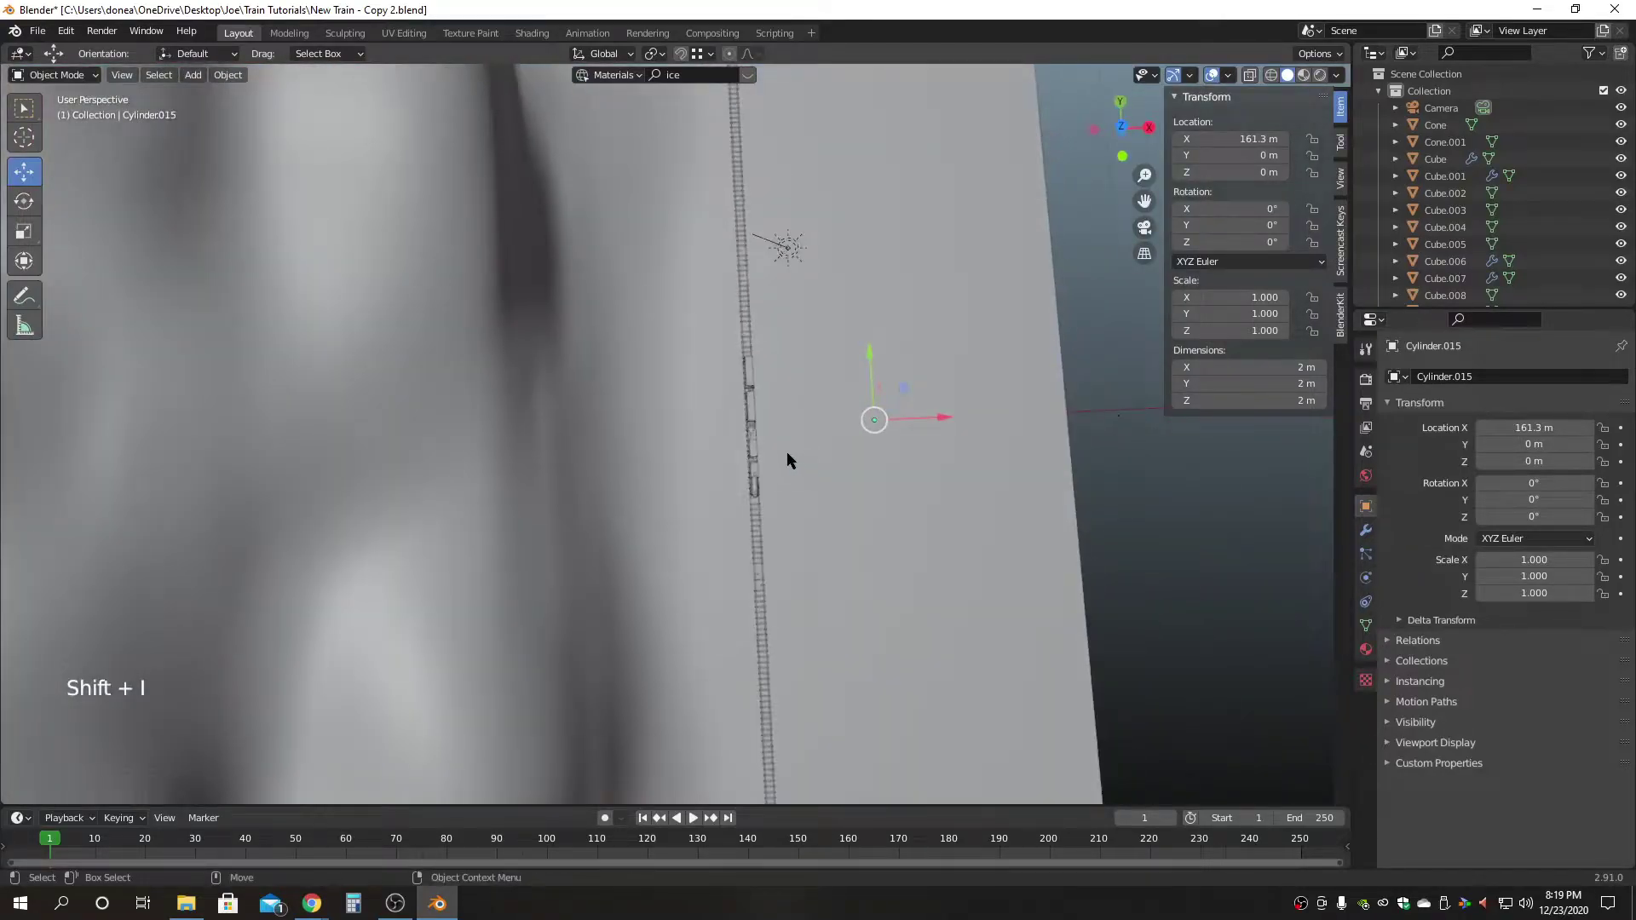
key("f")
left_click_drag(949, 545, 803, 522, "alt")
scroll(954, 464, "down", 9)
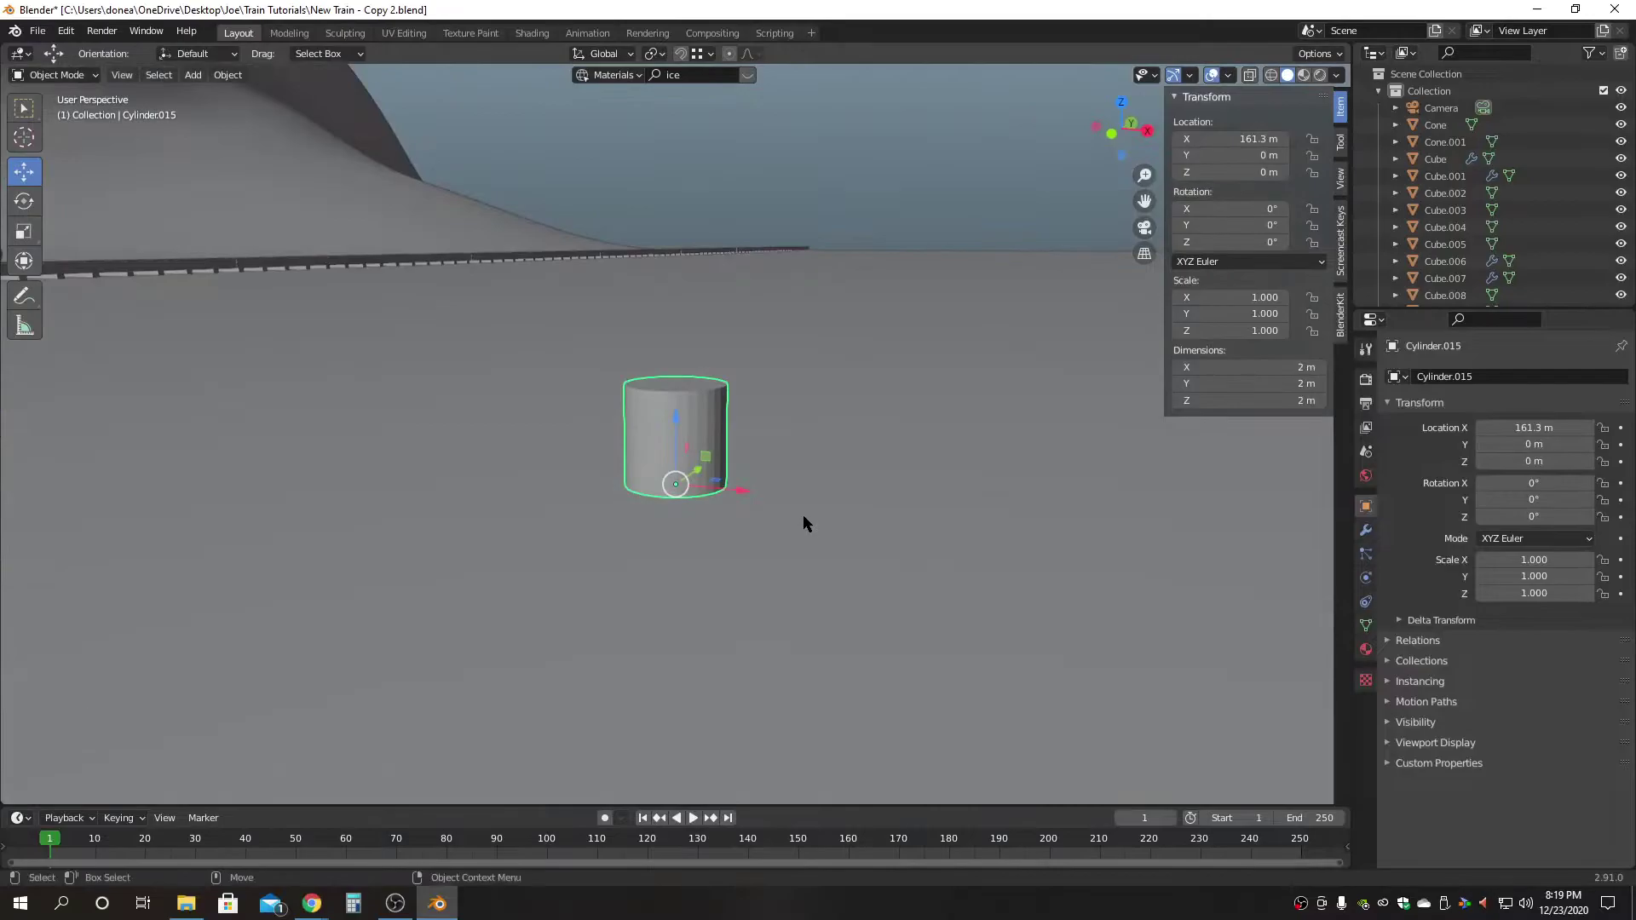
Stretch the cylinder along Z to a scale of about 4.8.
scroll(785, 499, "down", 5)
scroll(775, 494, "down", 7)
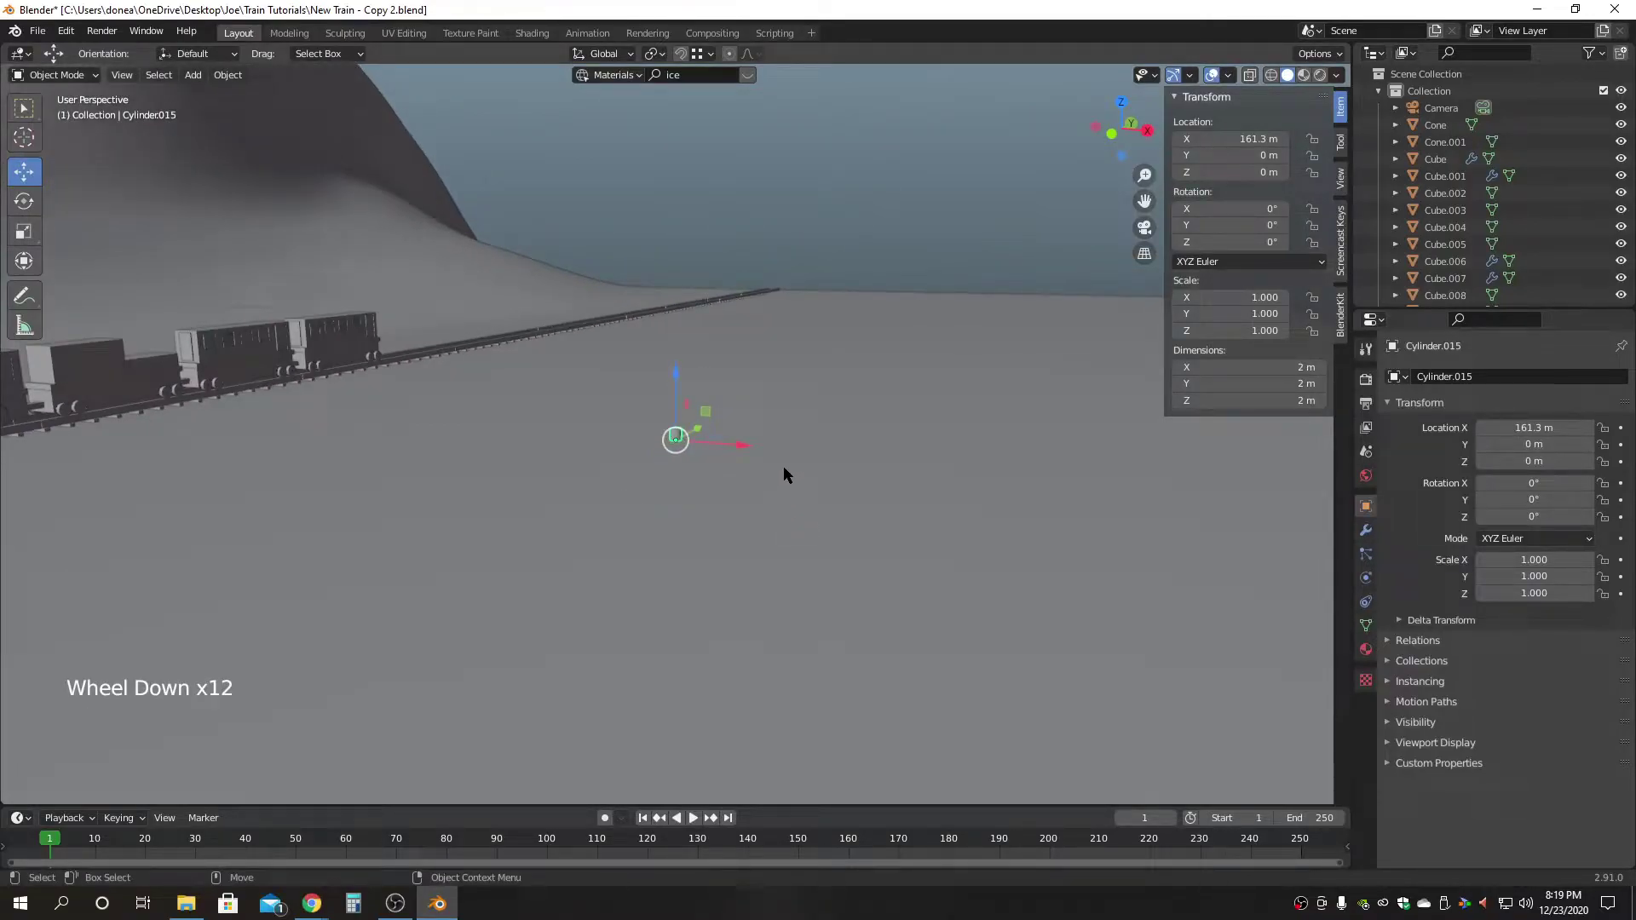
key("r")
left_click_drag(677, 374, 716, 107)
mouse_move(881, 503)
left_mouse_down("alt")
mouse_move(886, 464)
mouse_move(877, 519)
left_mouse_up("alt")
scroll(853, 494, "down", 5)
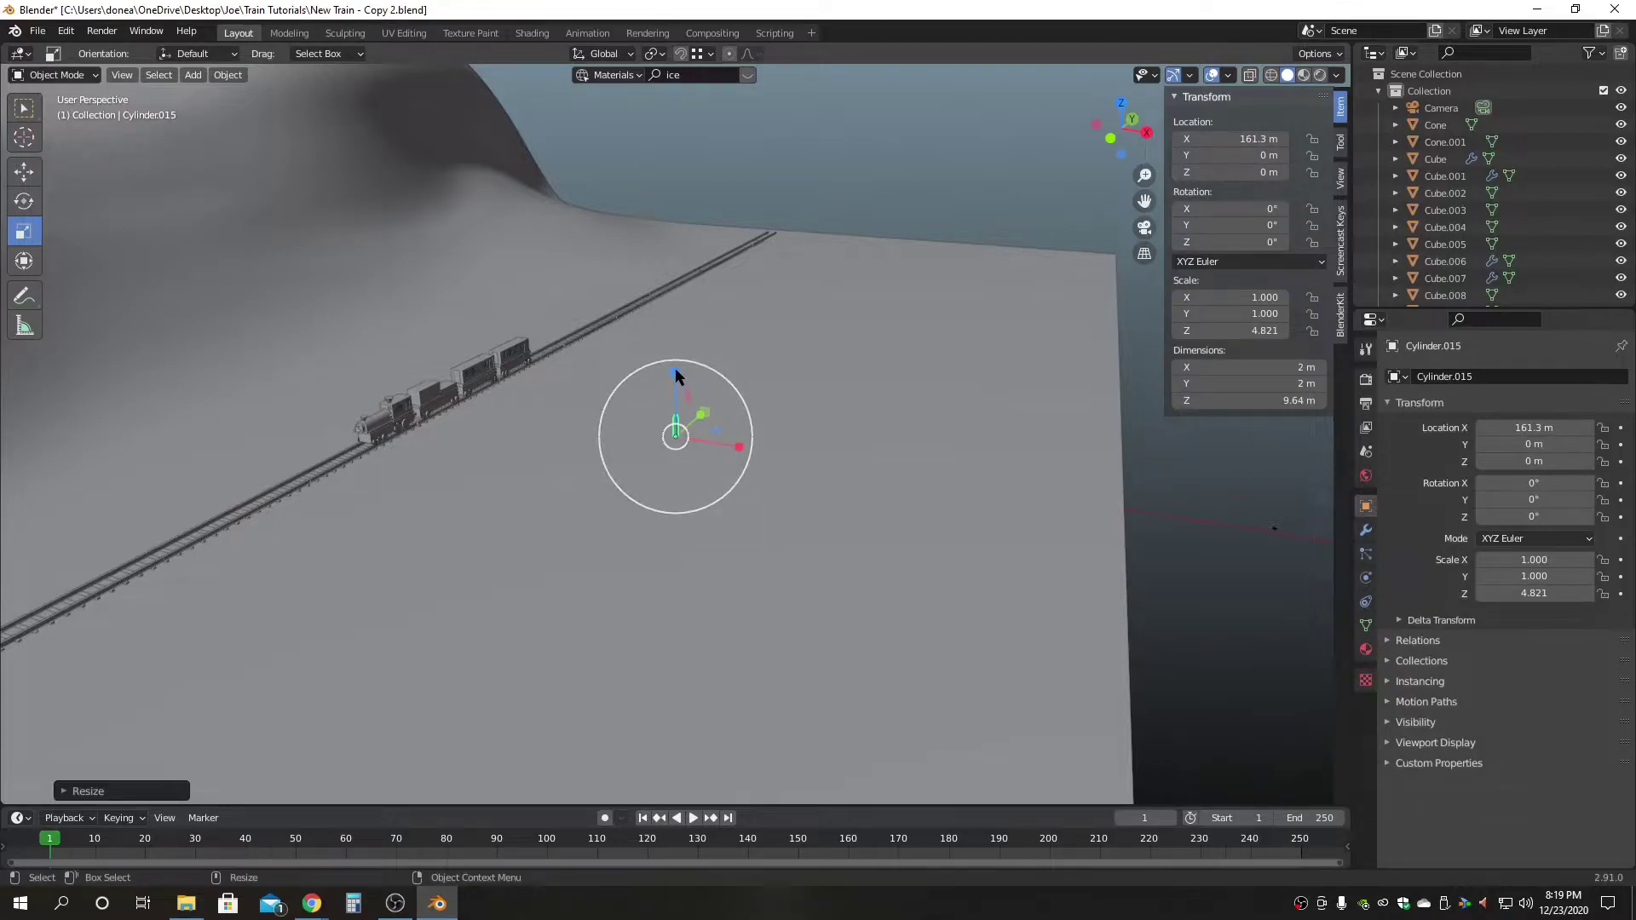
Move the cylinder along X to about 64.3 m, close beside the train and track.
key("w")
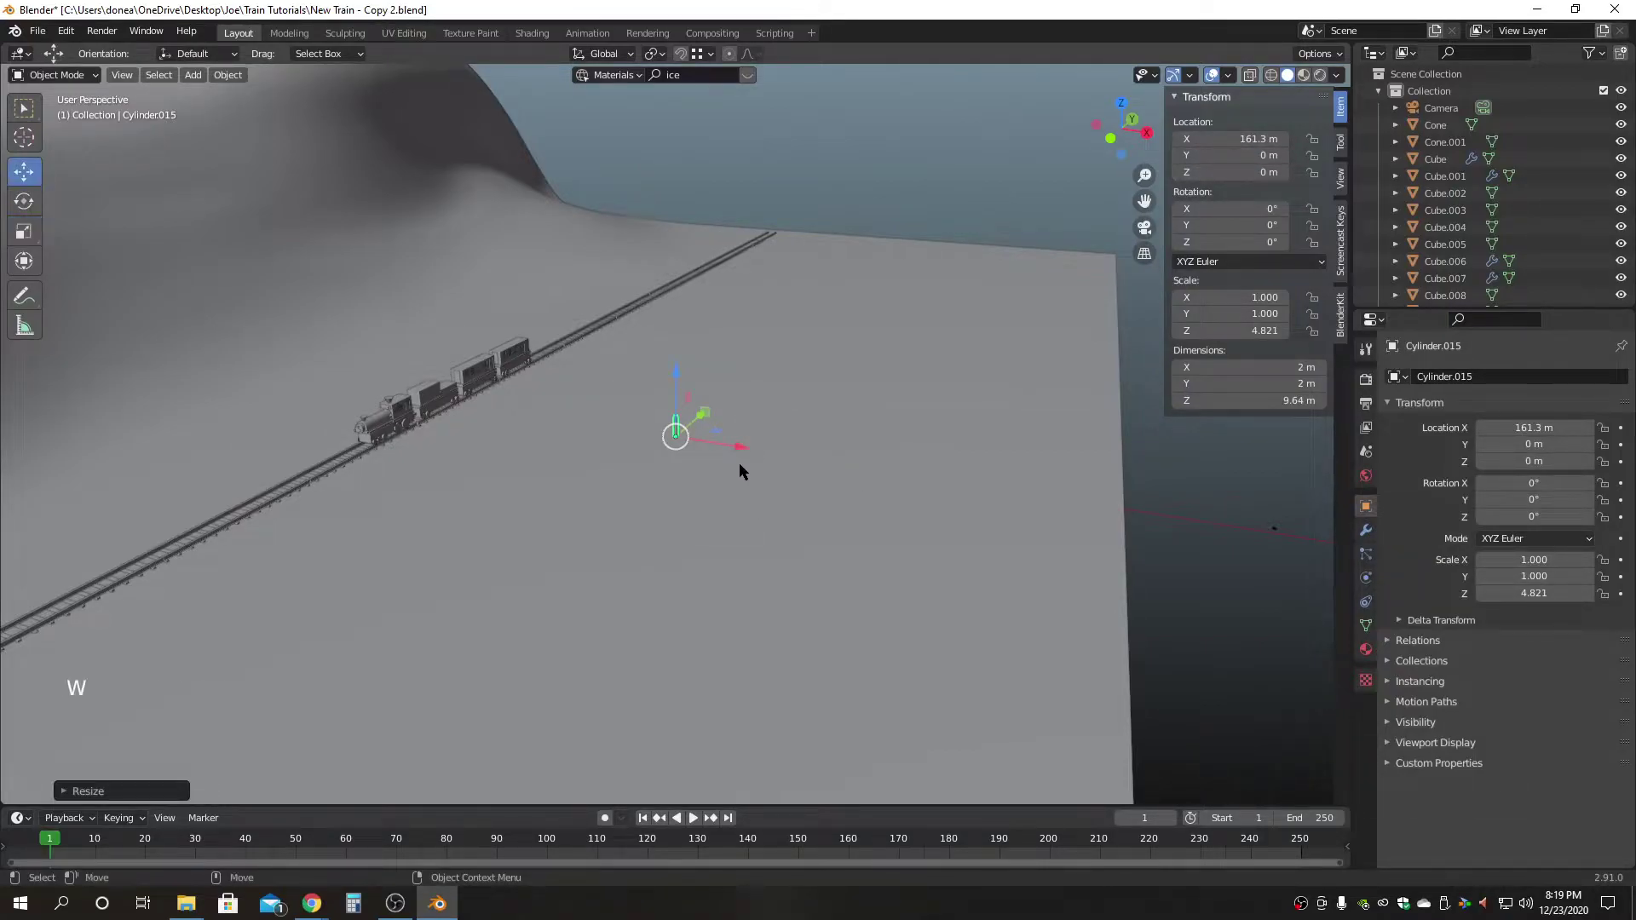
left_click_drag(735, 447, 545, 423)
left_click_drag(875, 542, 805, 504, "alt")
scroll(759, 482, "down", 8)
left_click_drag(673, 435, 675, 235)
key("ctrl+z")
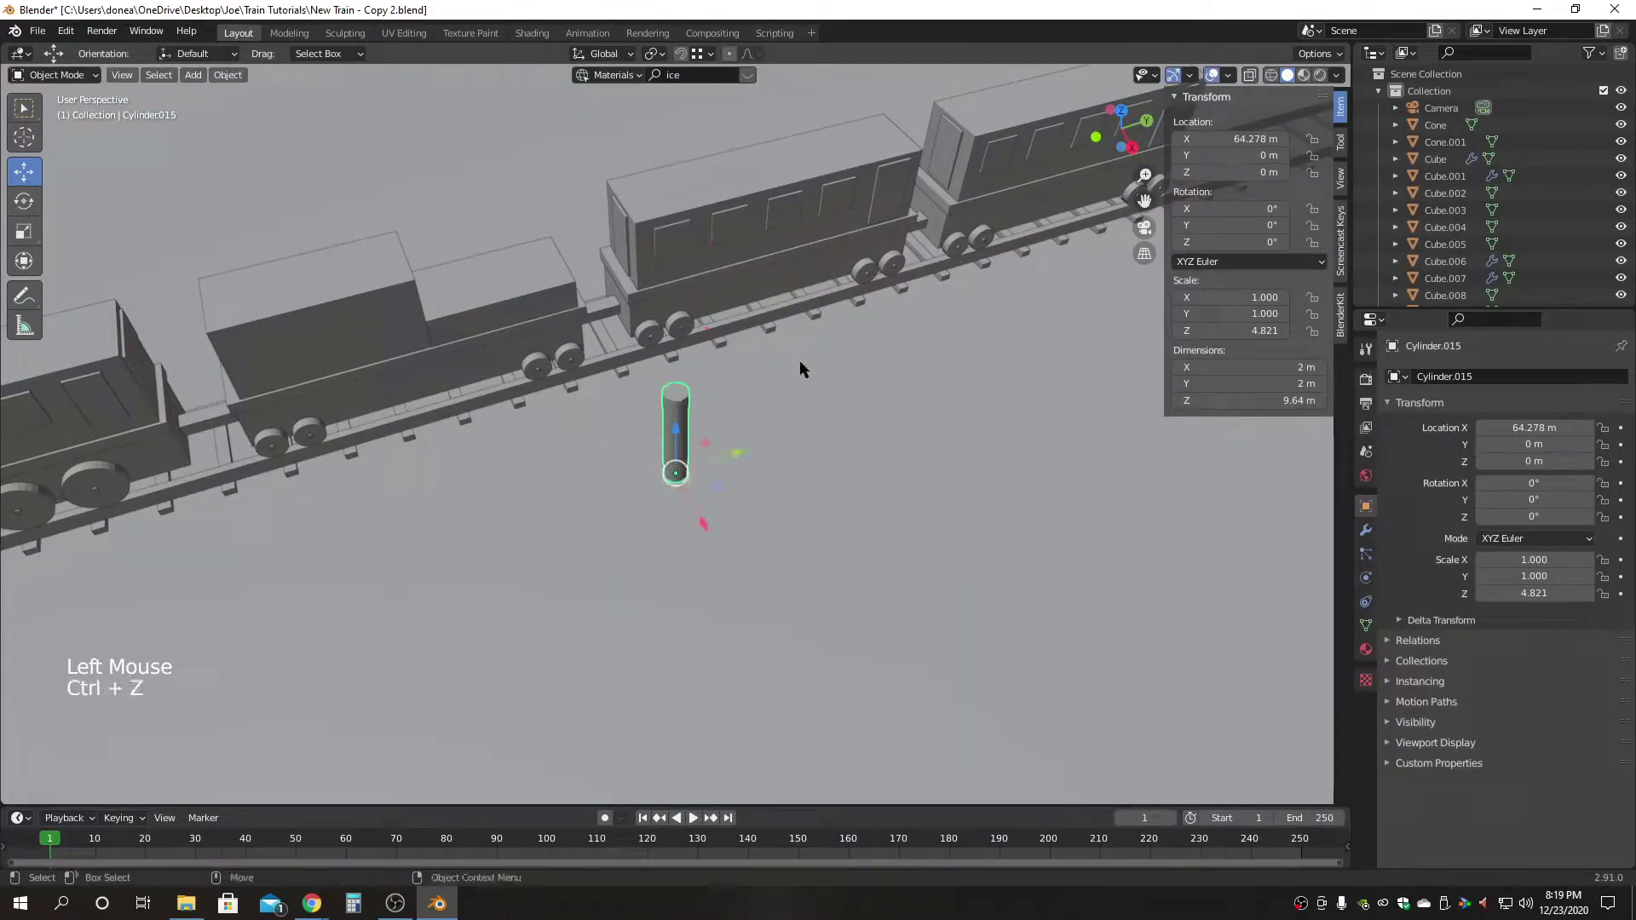
Stretch the cylinder taller than the train, setting its X location to 65 m and its Z scale to 10.
key("r")
left_click_drag(818, 510, 767, 469, "alt")
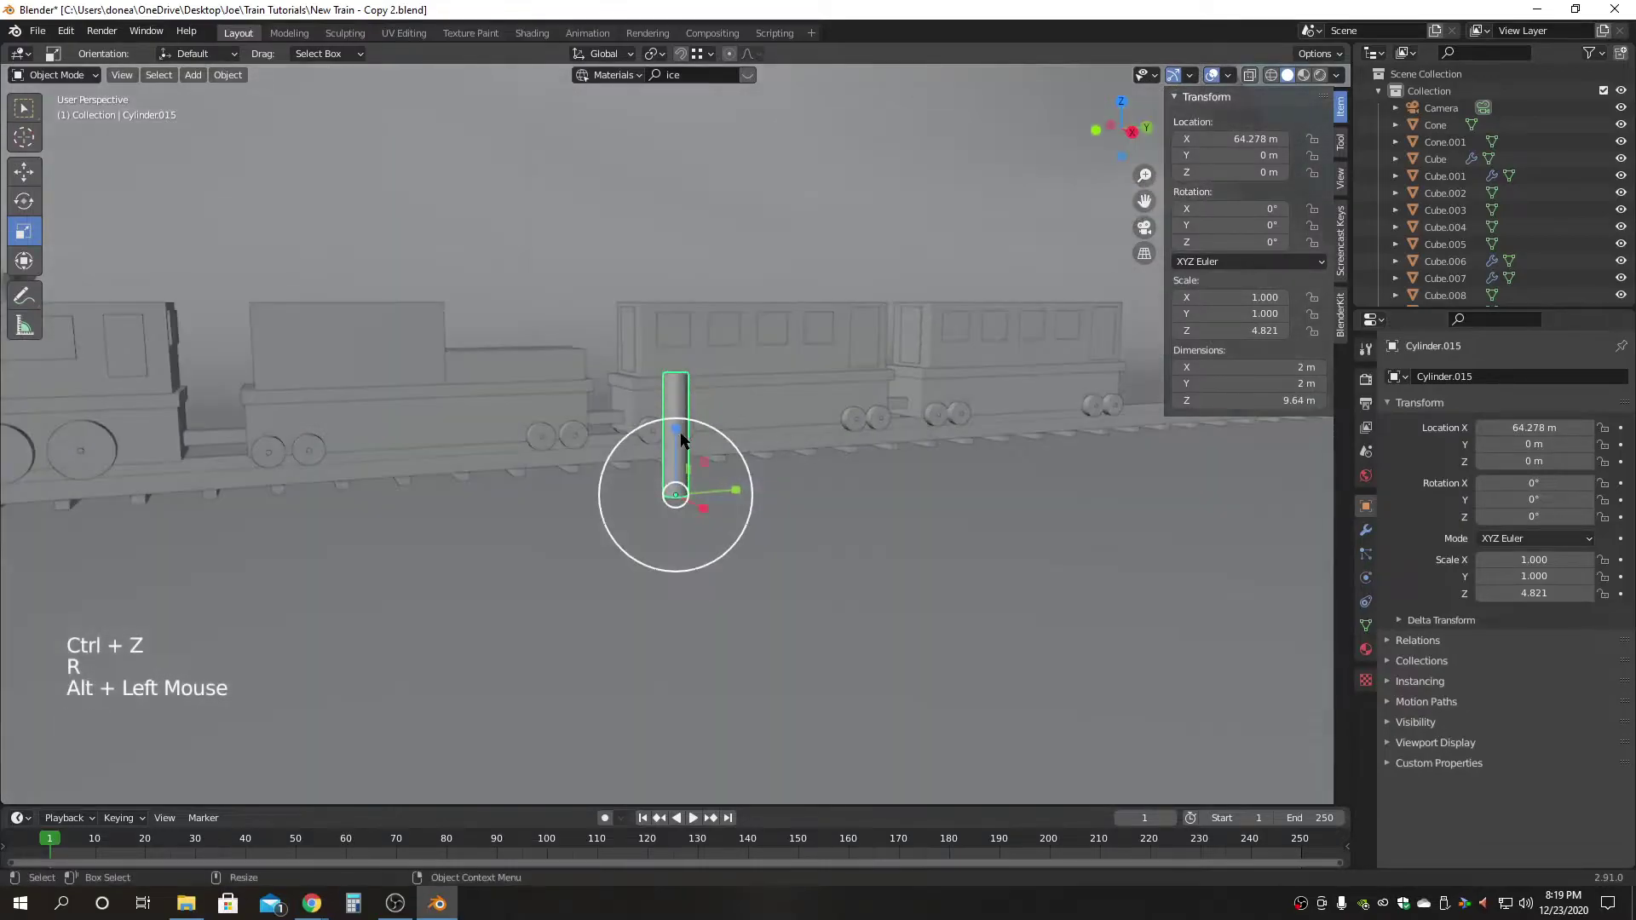
left_click_drag(674, 431, 679, 349)
double_click(1249, 145)
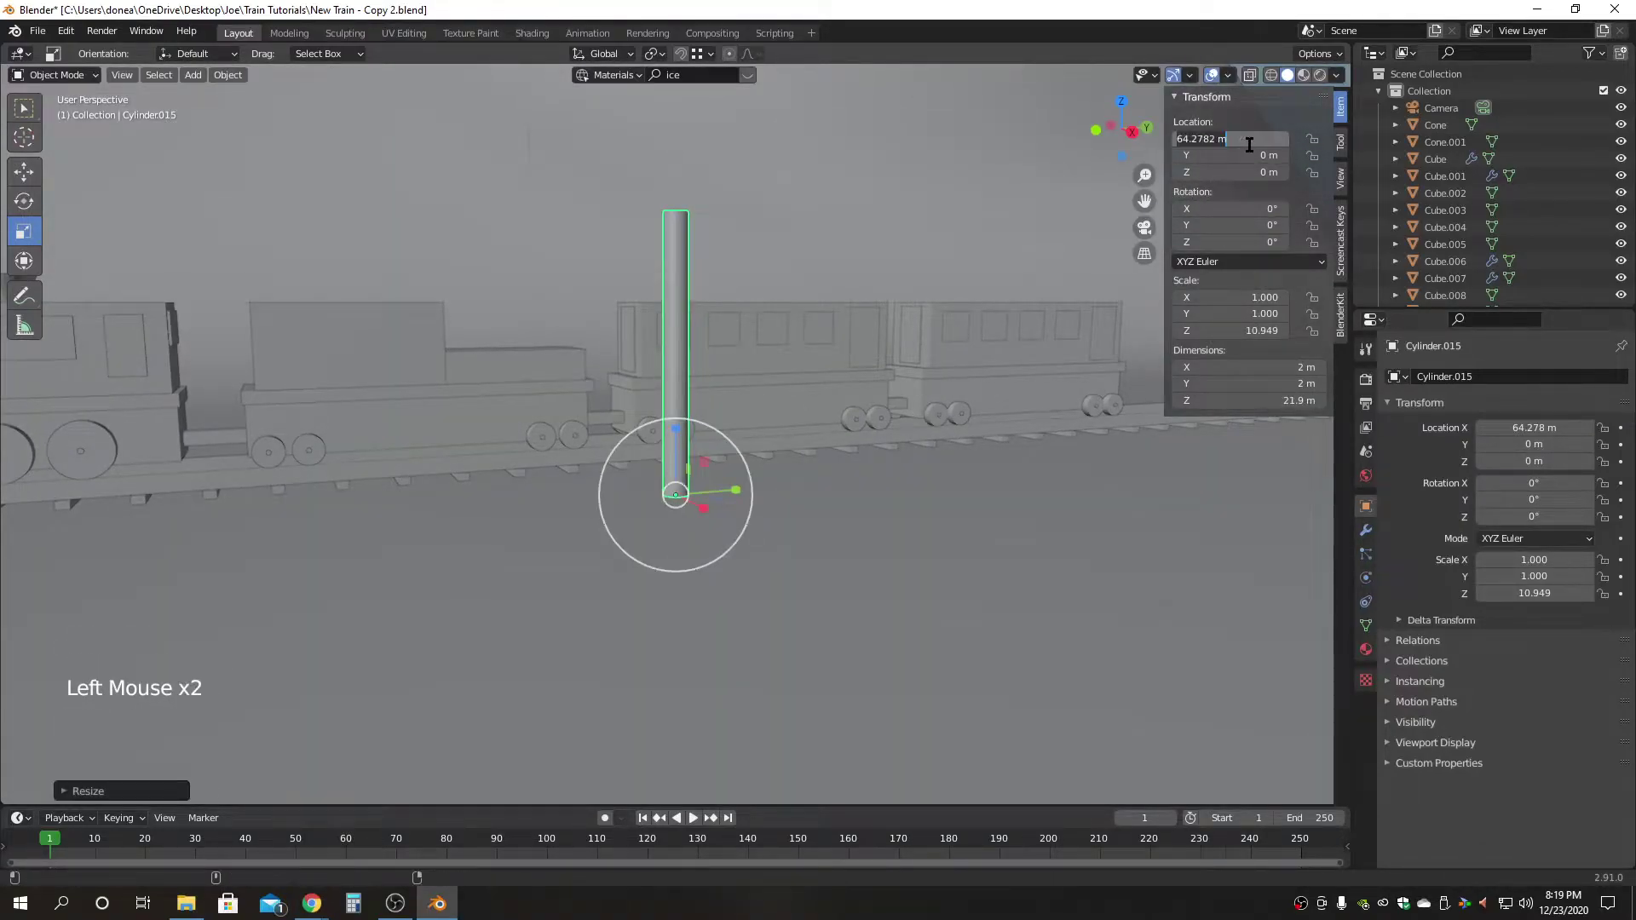
type("65")
key("Return")
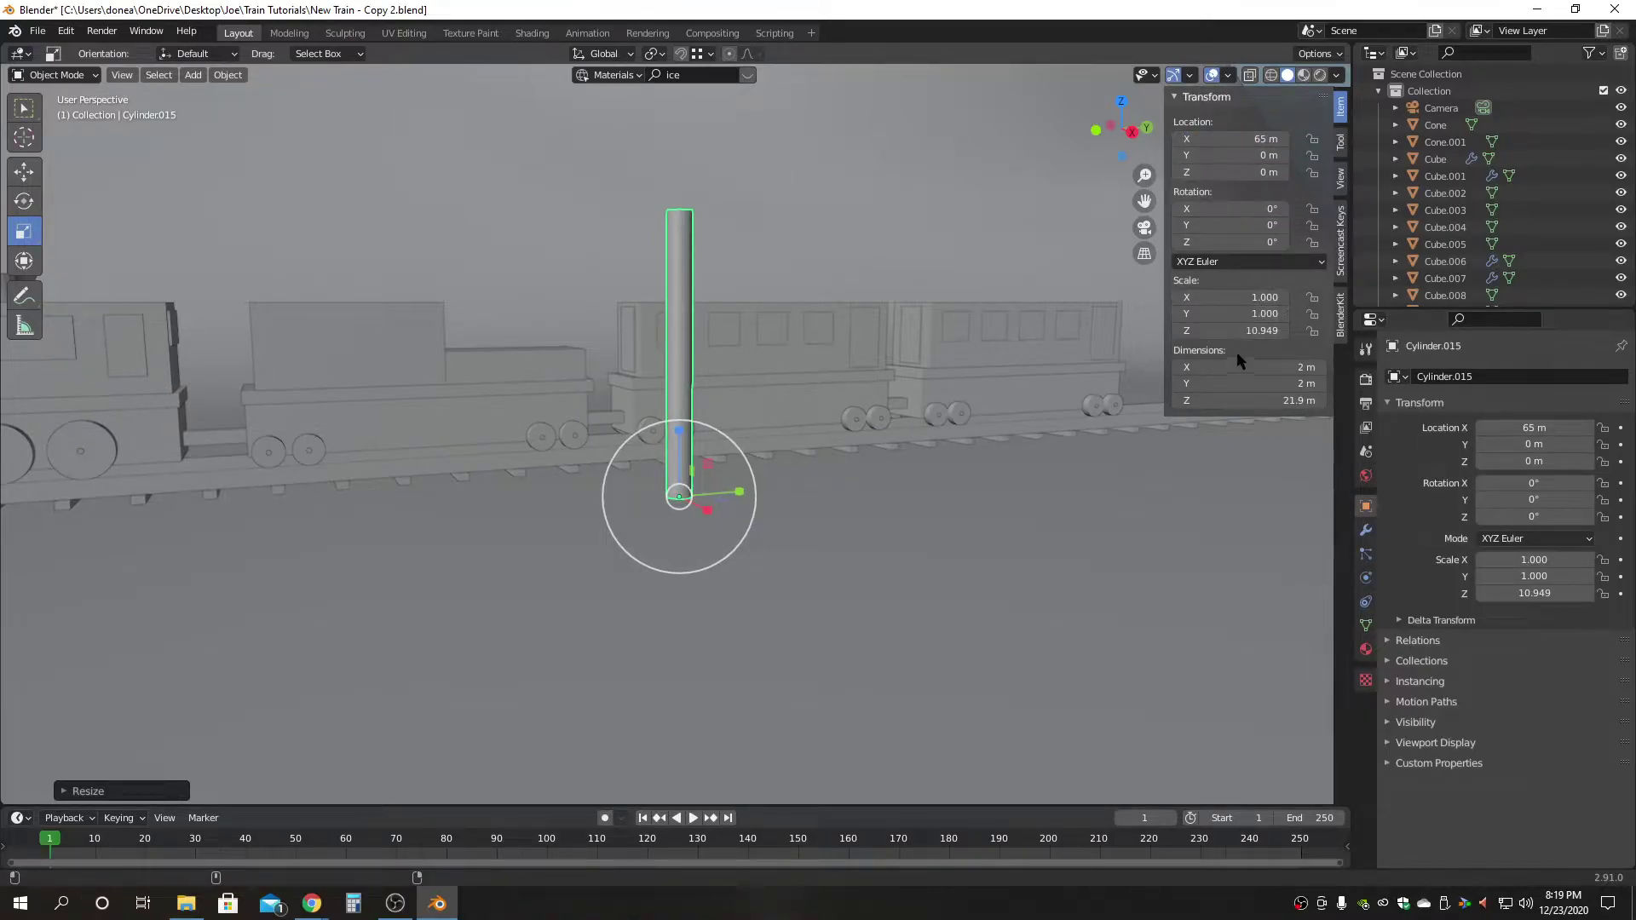
left_click(1243, 330)
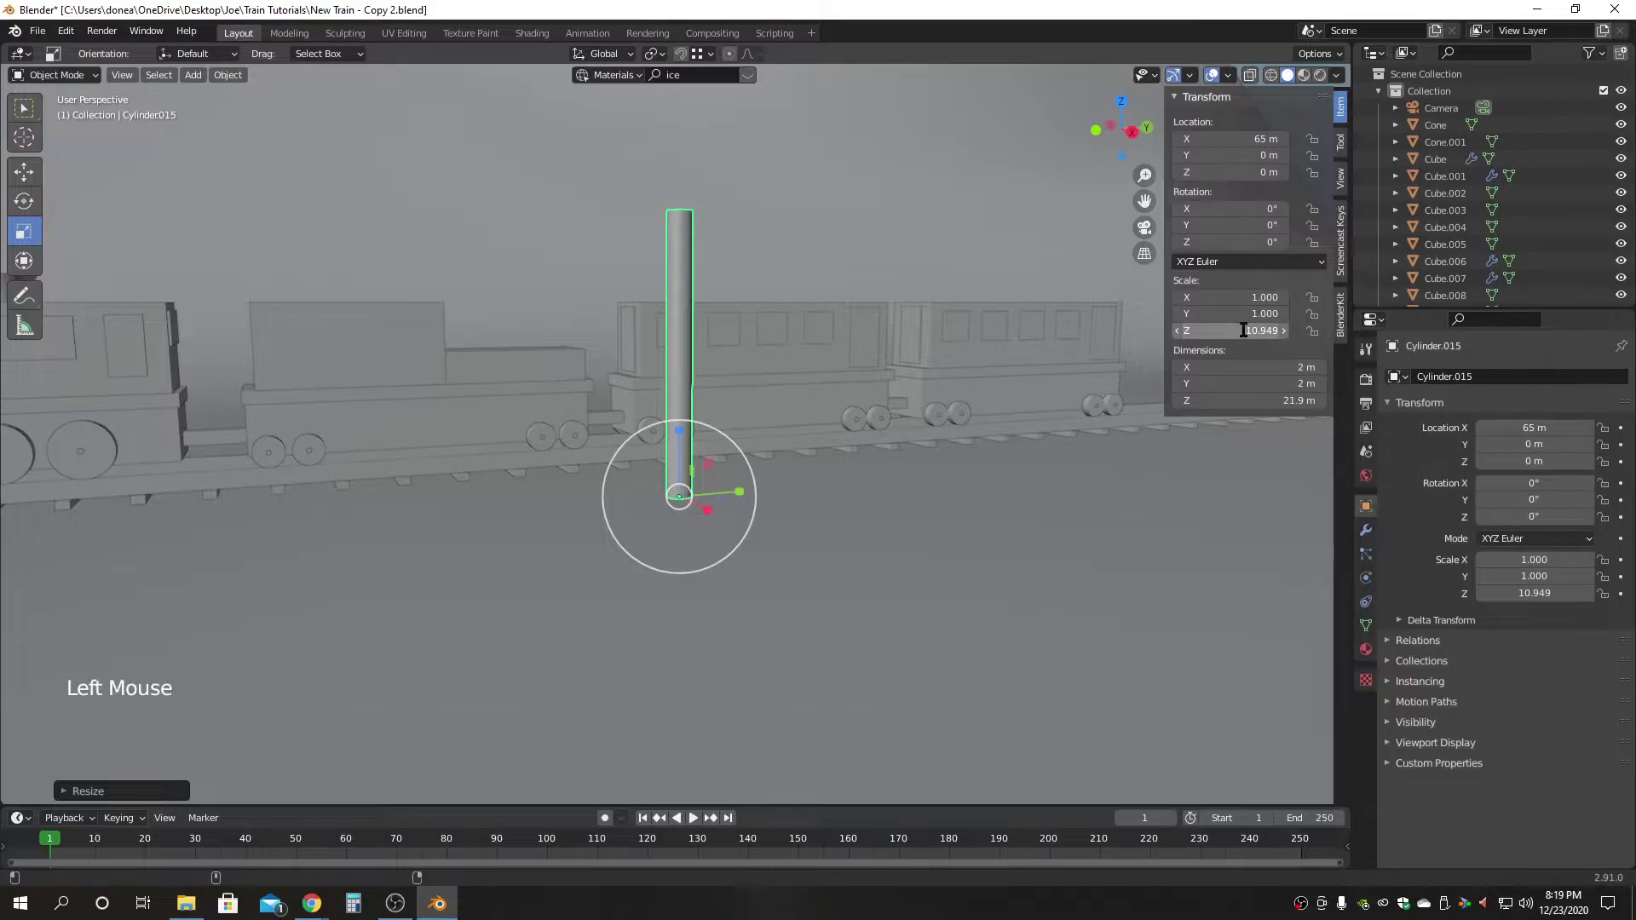
type("10")
key("Return")
Narrow the cylinder by setting its X and Y scale to 0.5.
left_click_drag(830, 415, 697, 598, "alt")
left_click_drag(707, 472, 691, 461)
mouse_move(1269, 294)
left_mouse_down()
mouse_move(1269, 311)
mouse_move(1254, 294)
left_mouse_up()
type("0.5")
key("Return")
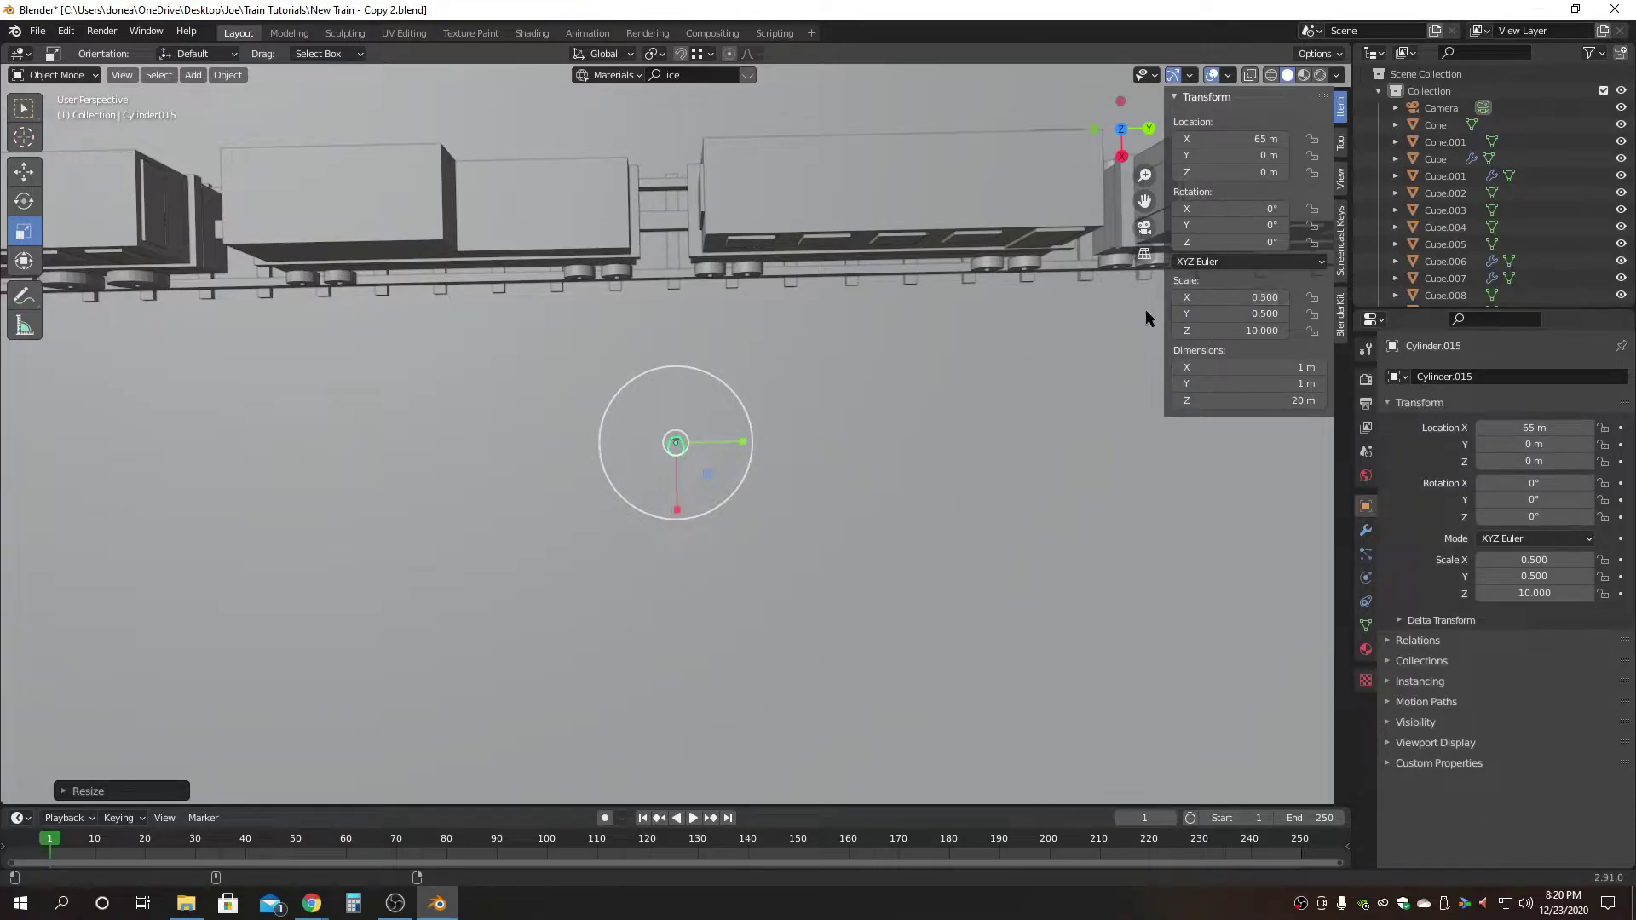
Isolate the cylinder in local view and add a cone mesh.
left_click_drag(730, 564, 667, 424, "alt")
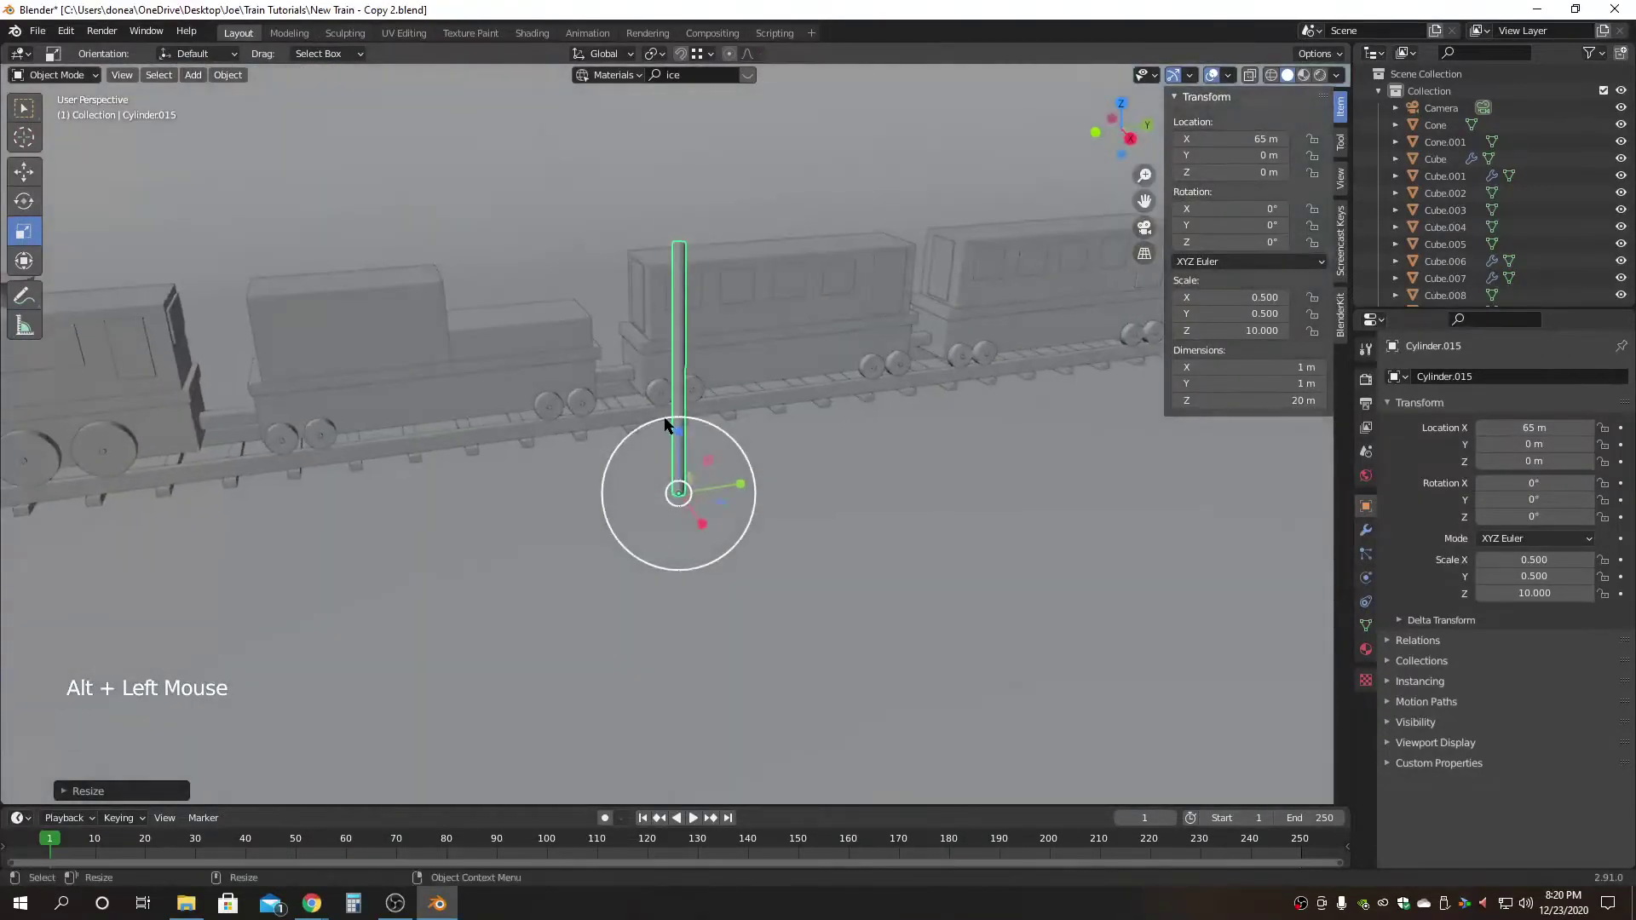
key("shift+i")
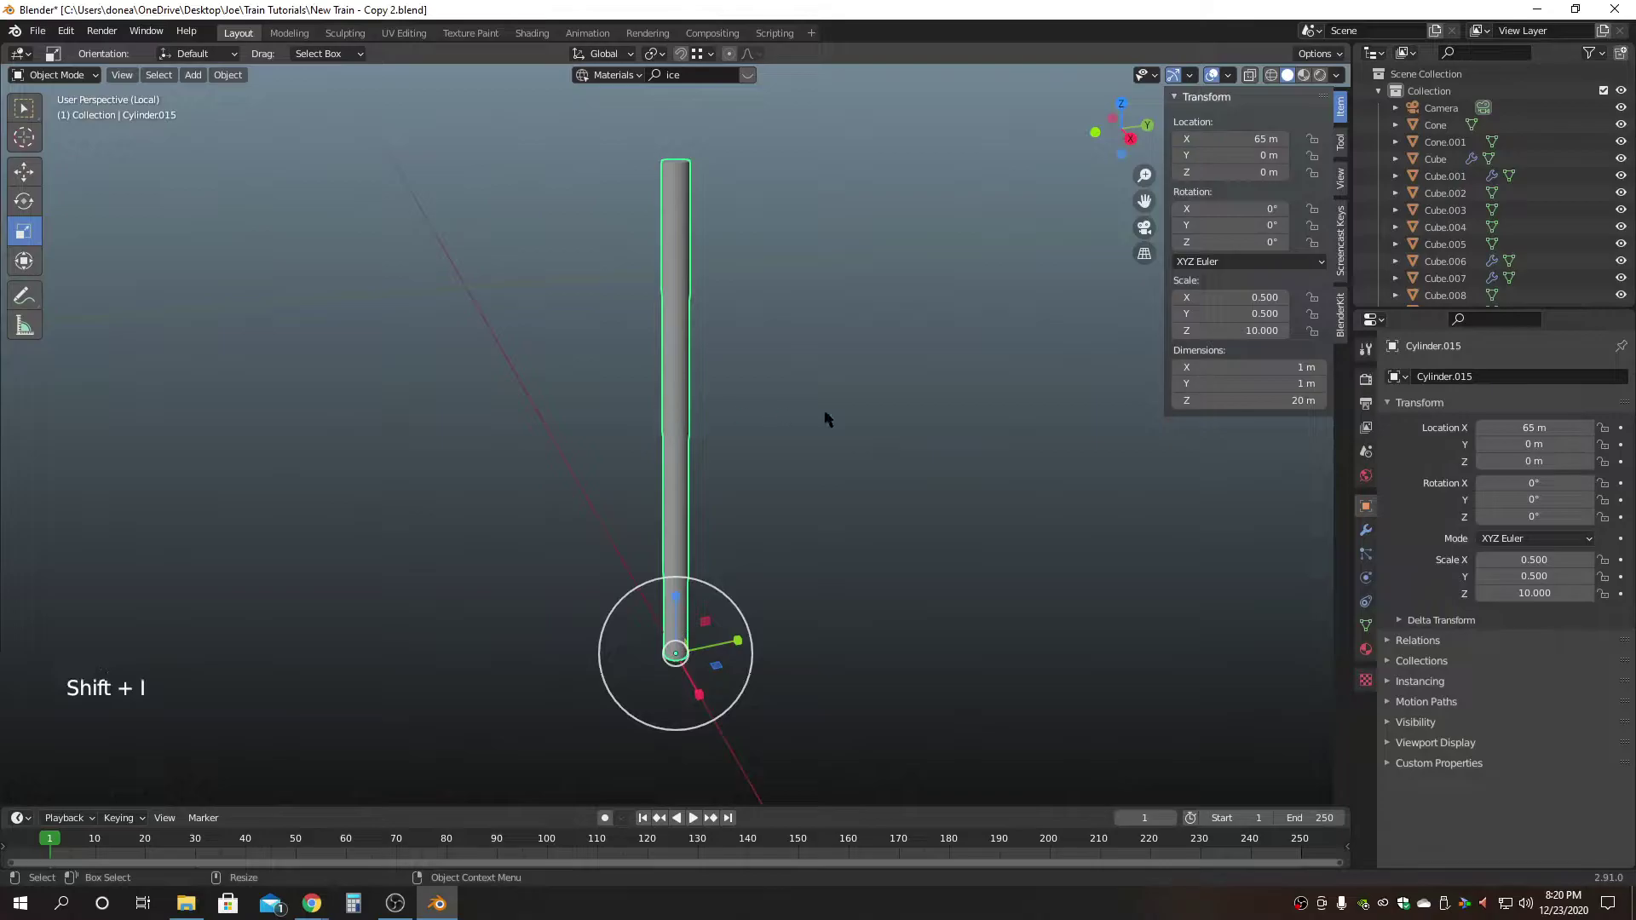
key("q")
left_click_drag(828, 501, 808, 493, "alt")
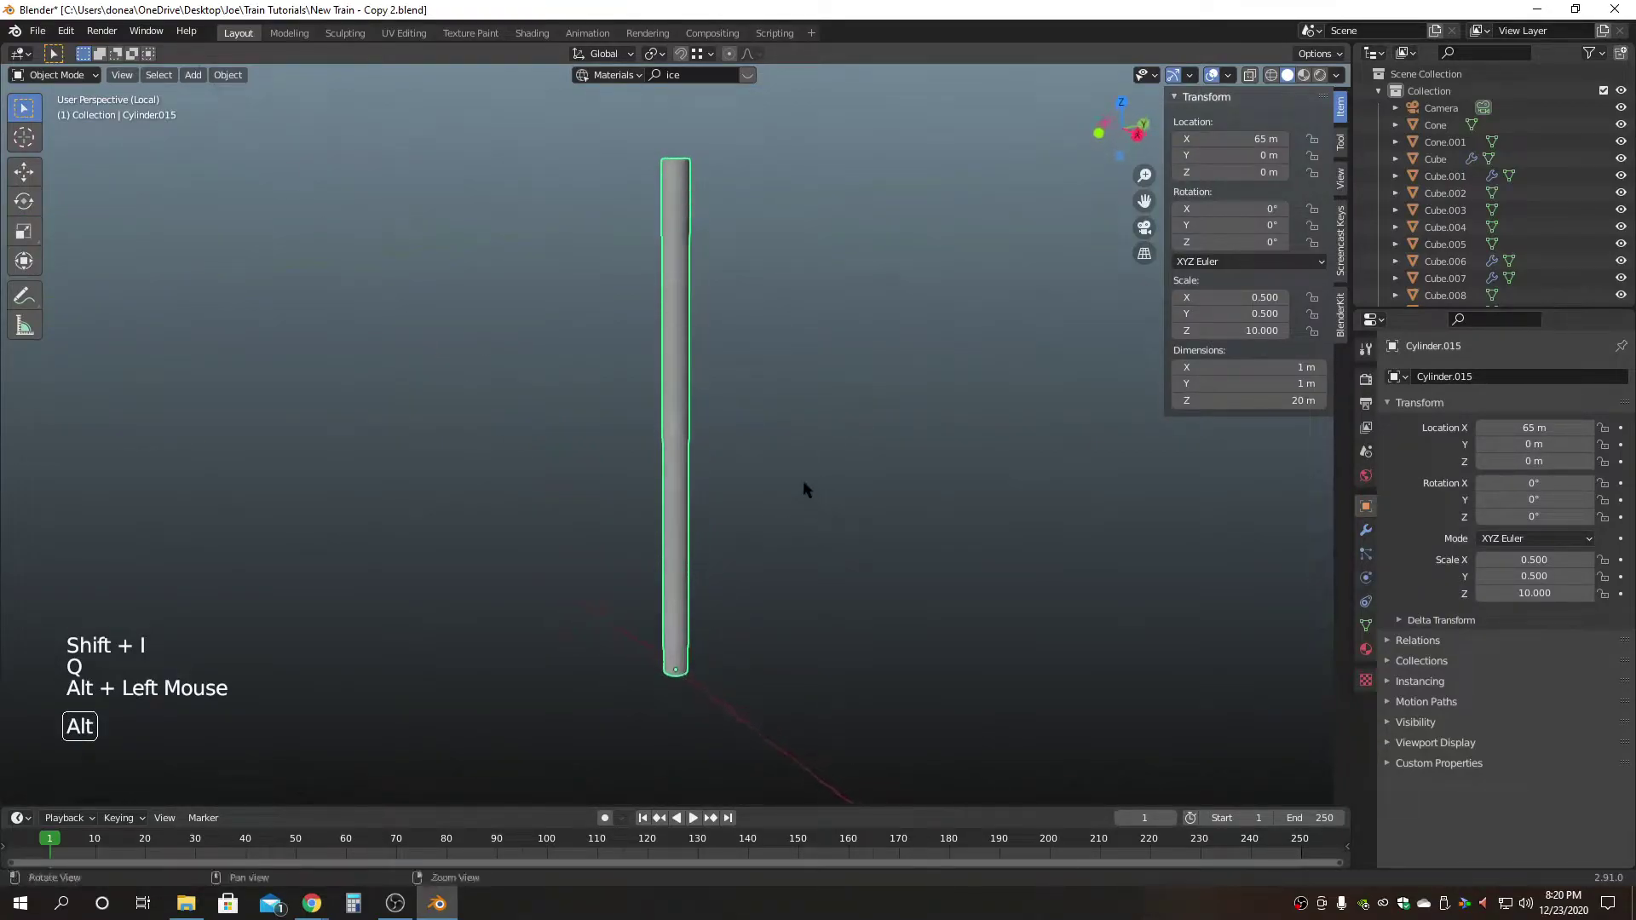
scroll(809, 493, "down", 5)
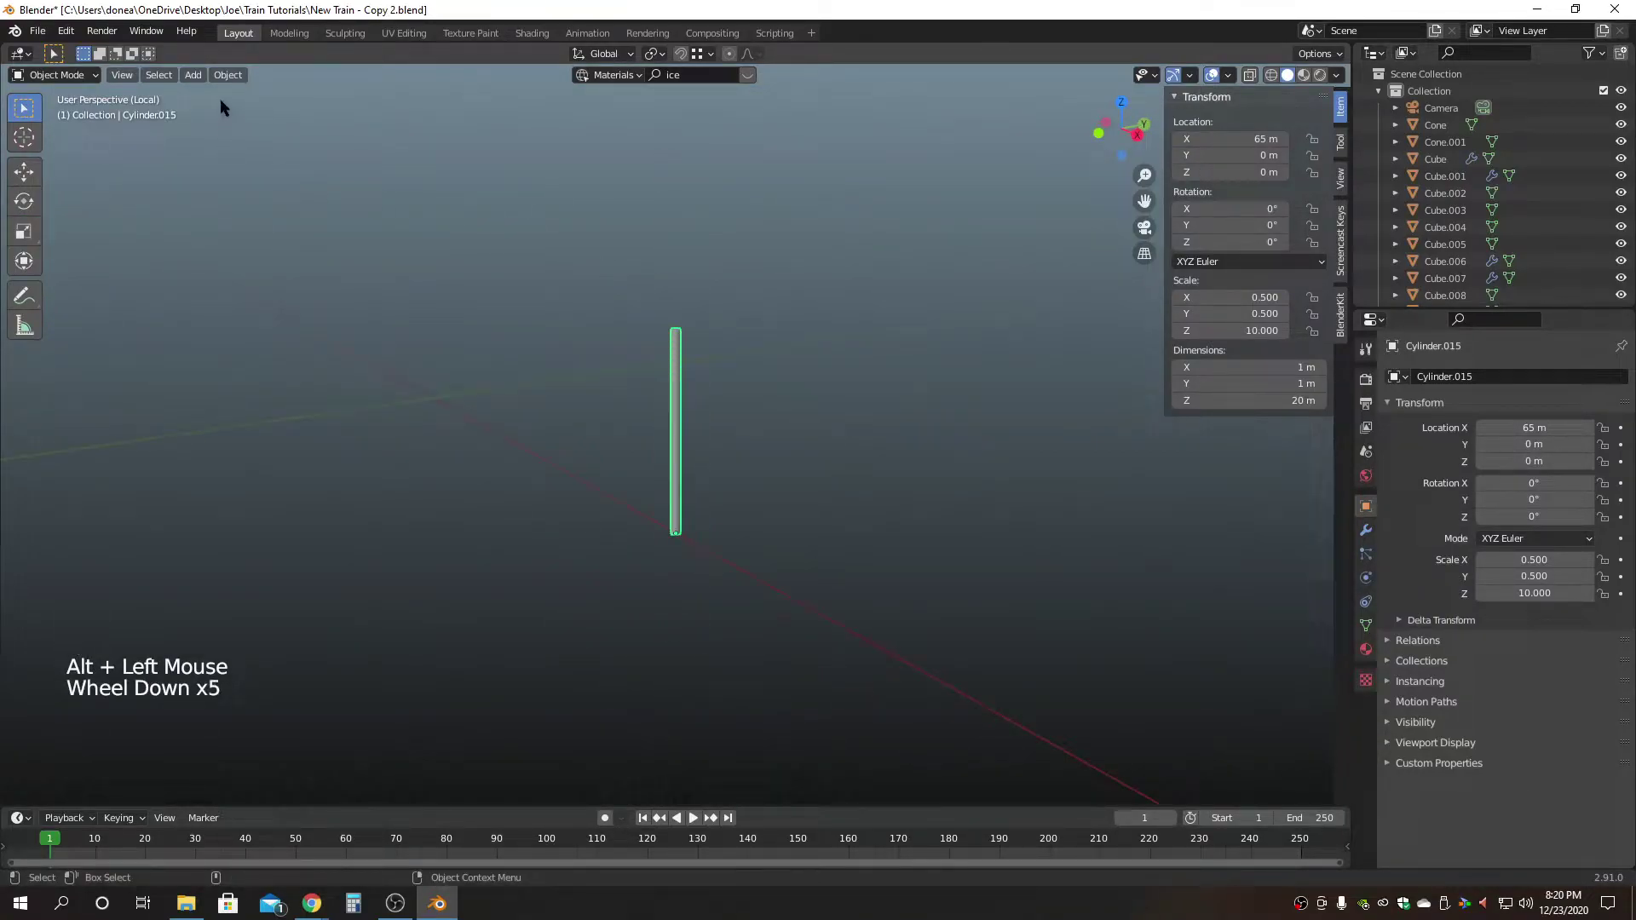
left_click(193, 75)
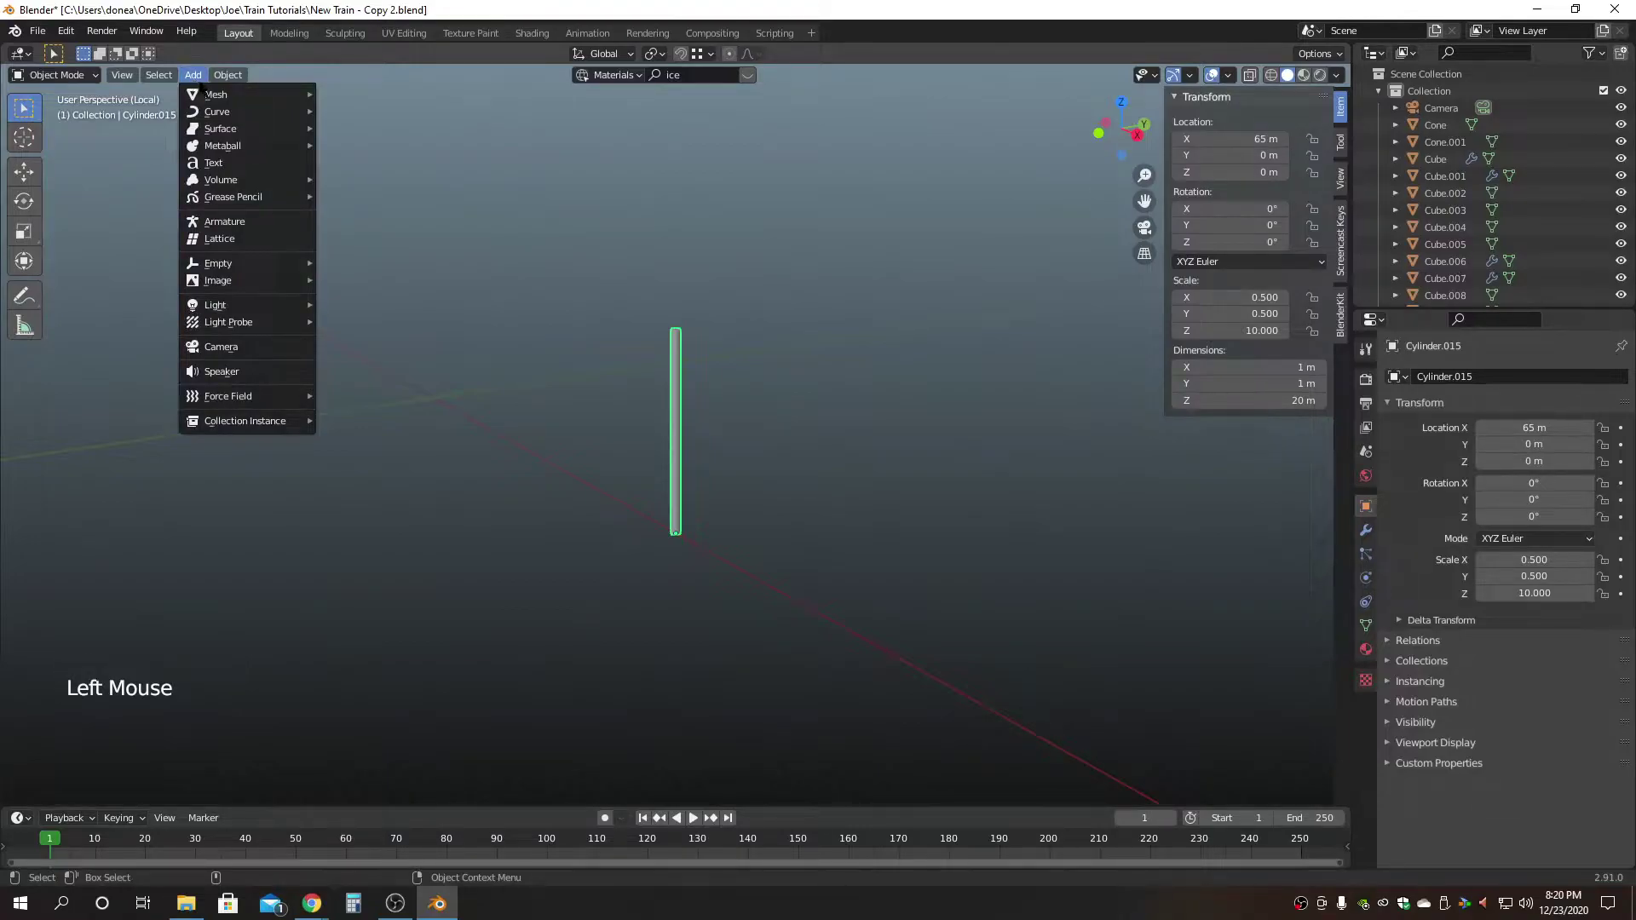
mouse_move(215, 94)
left_click(375, 198)
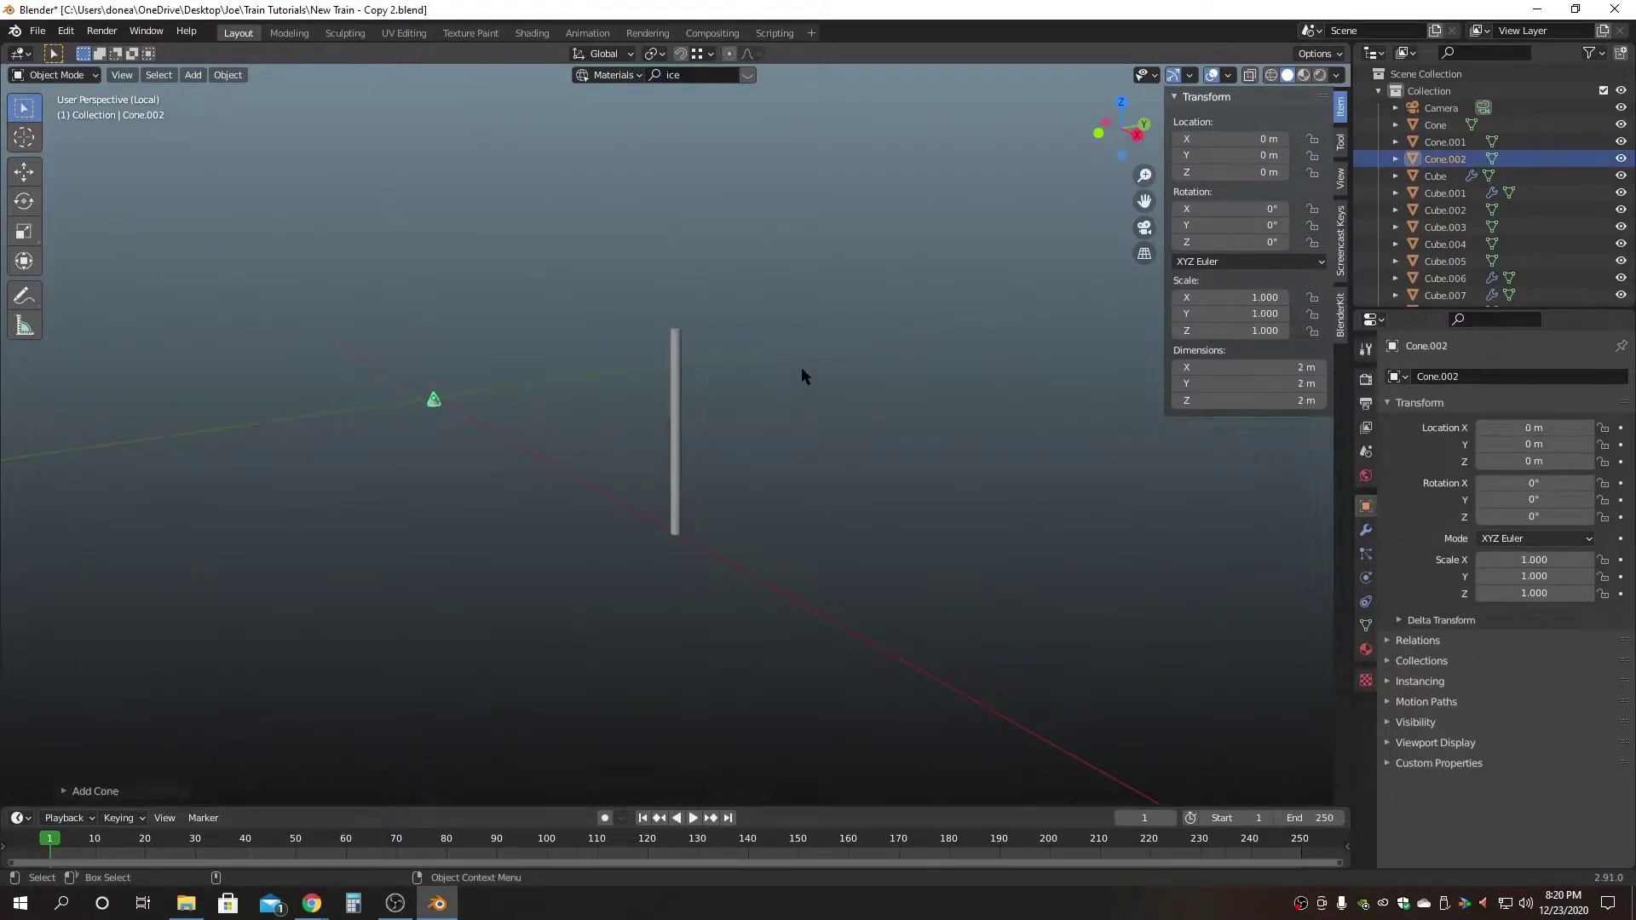
Limit transforms to origins only and snap the cone's origin down along Z to its base at Z -1 m.
left_click_drag(595, 478, 566, 436, "alt")
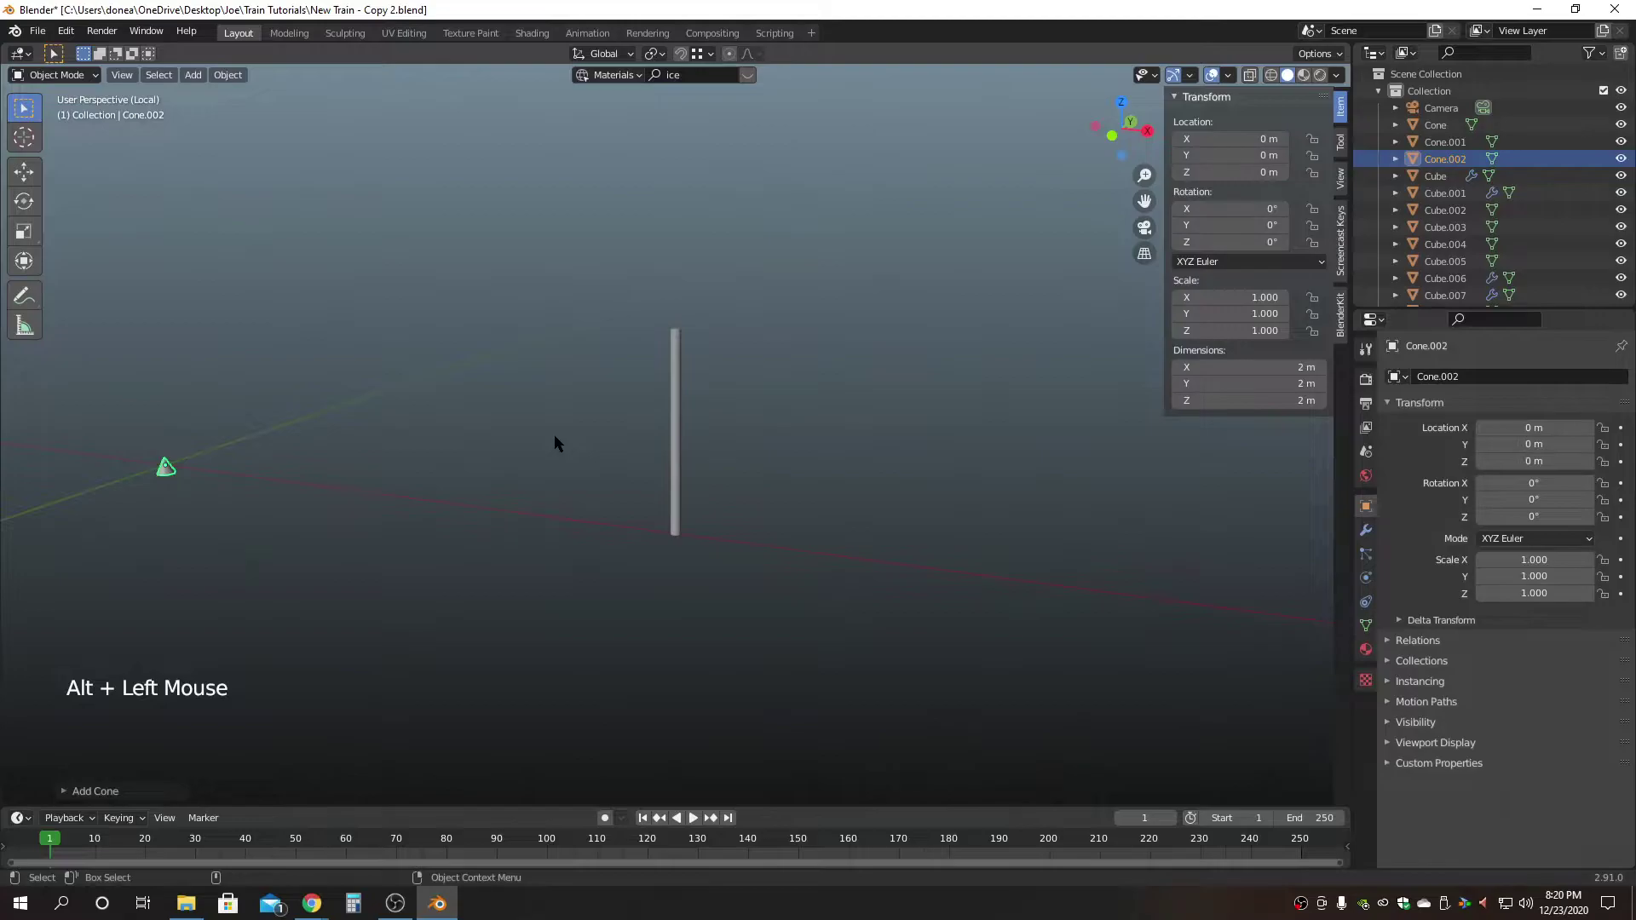
key("f")
scroll(676, 472, "down", 4)
left_click_drag(775, 447, 840, 434, "alt")
key("w")
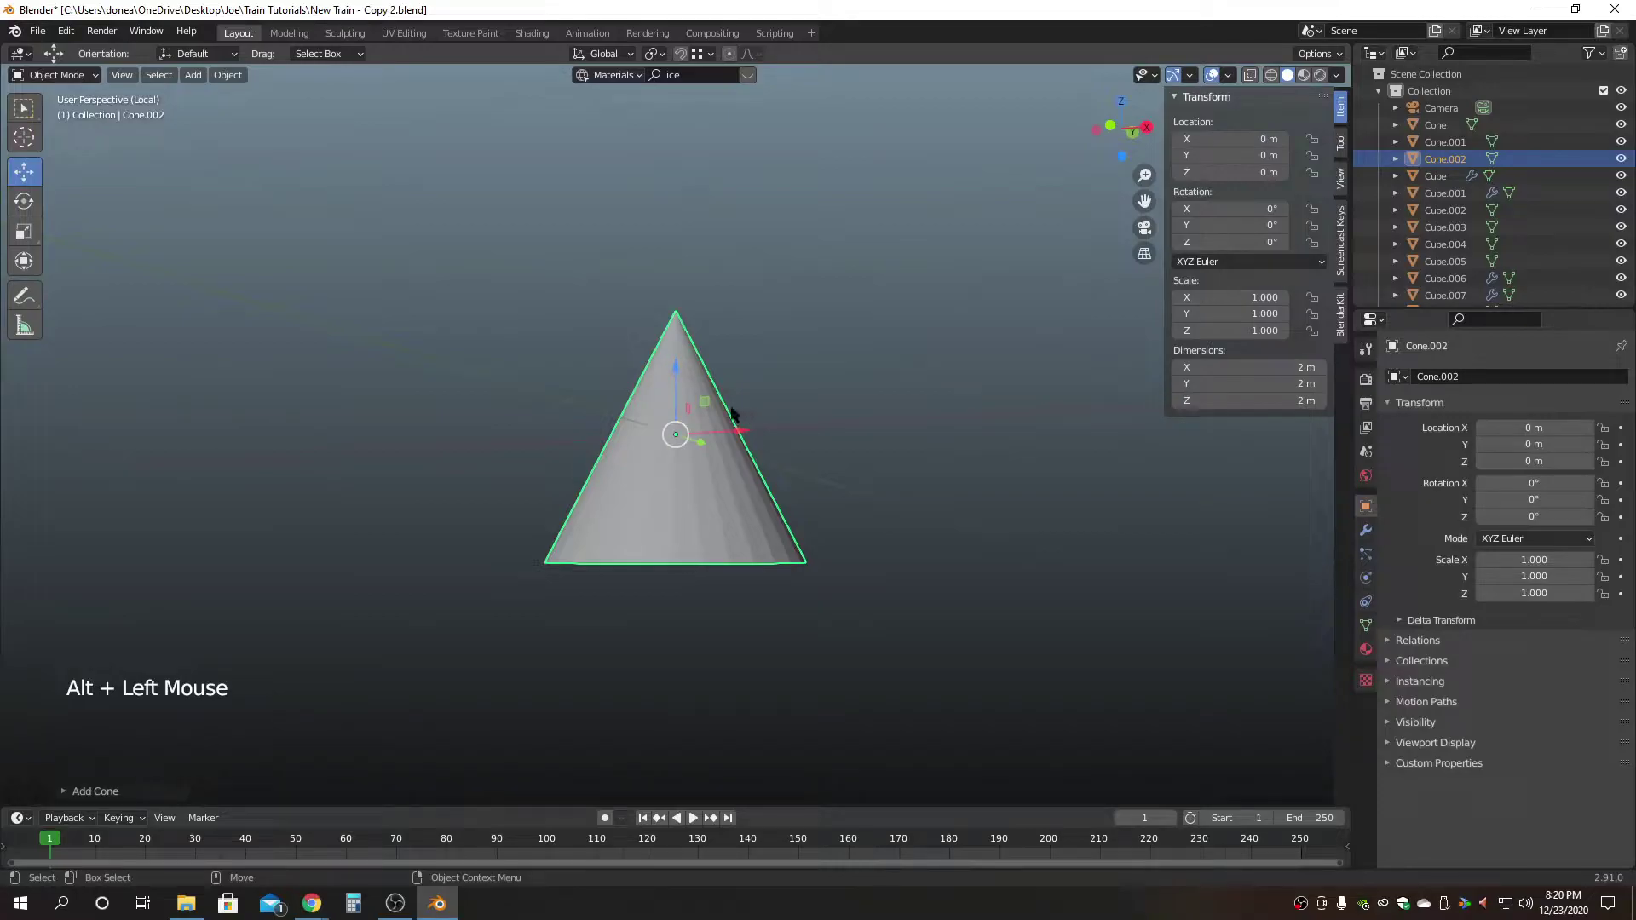
left_click_drag(695, 437, 682, 542, "alt")
left_click_drag(892, 449, 924, 329, "alt")
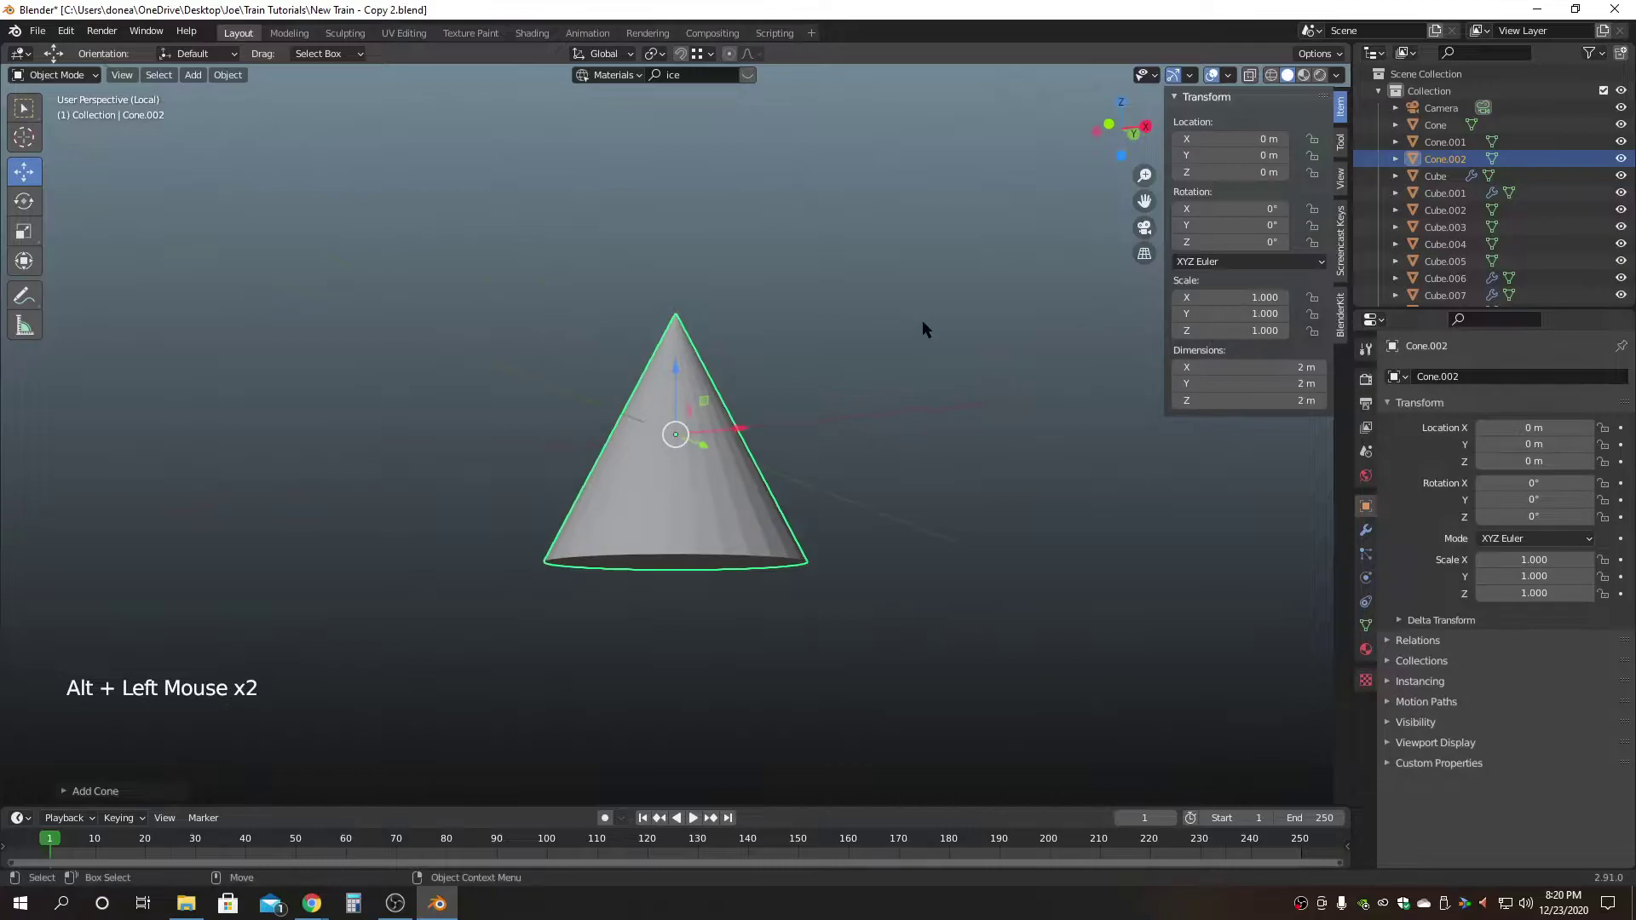
left_click(1338, 54)
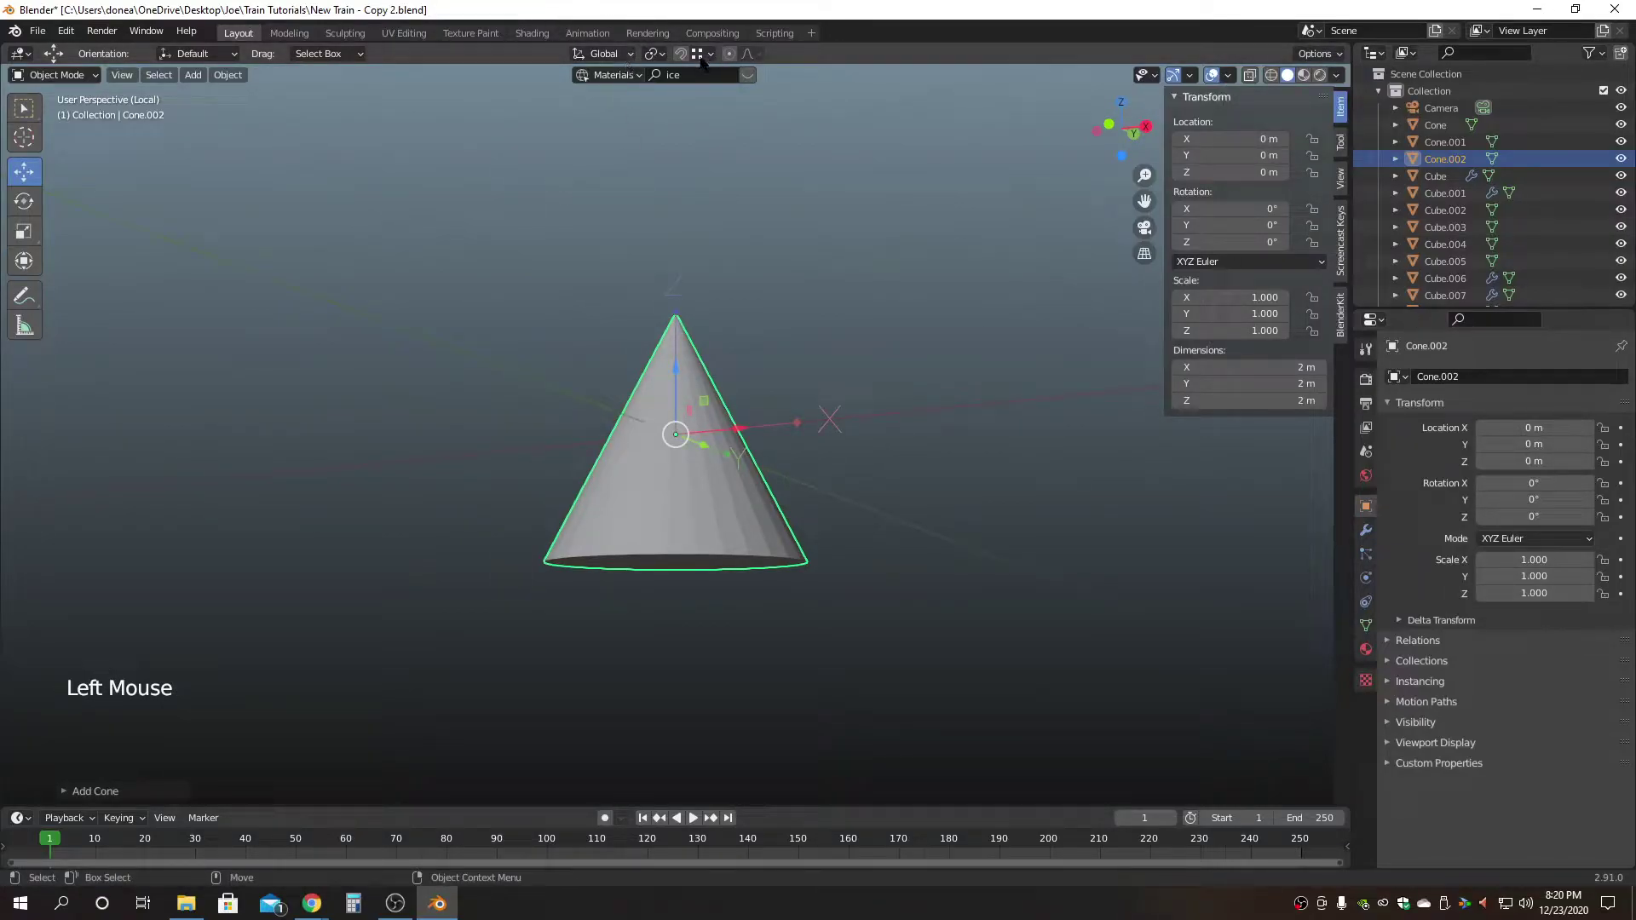
left_click_drag(674, 370, 676, 561)
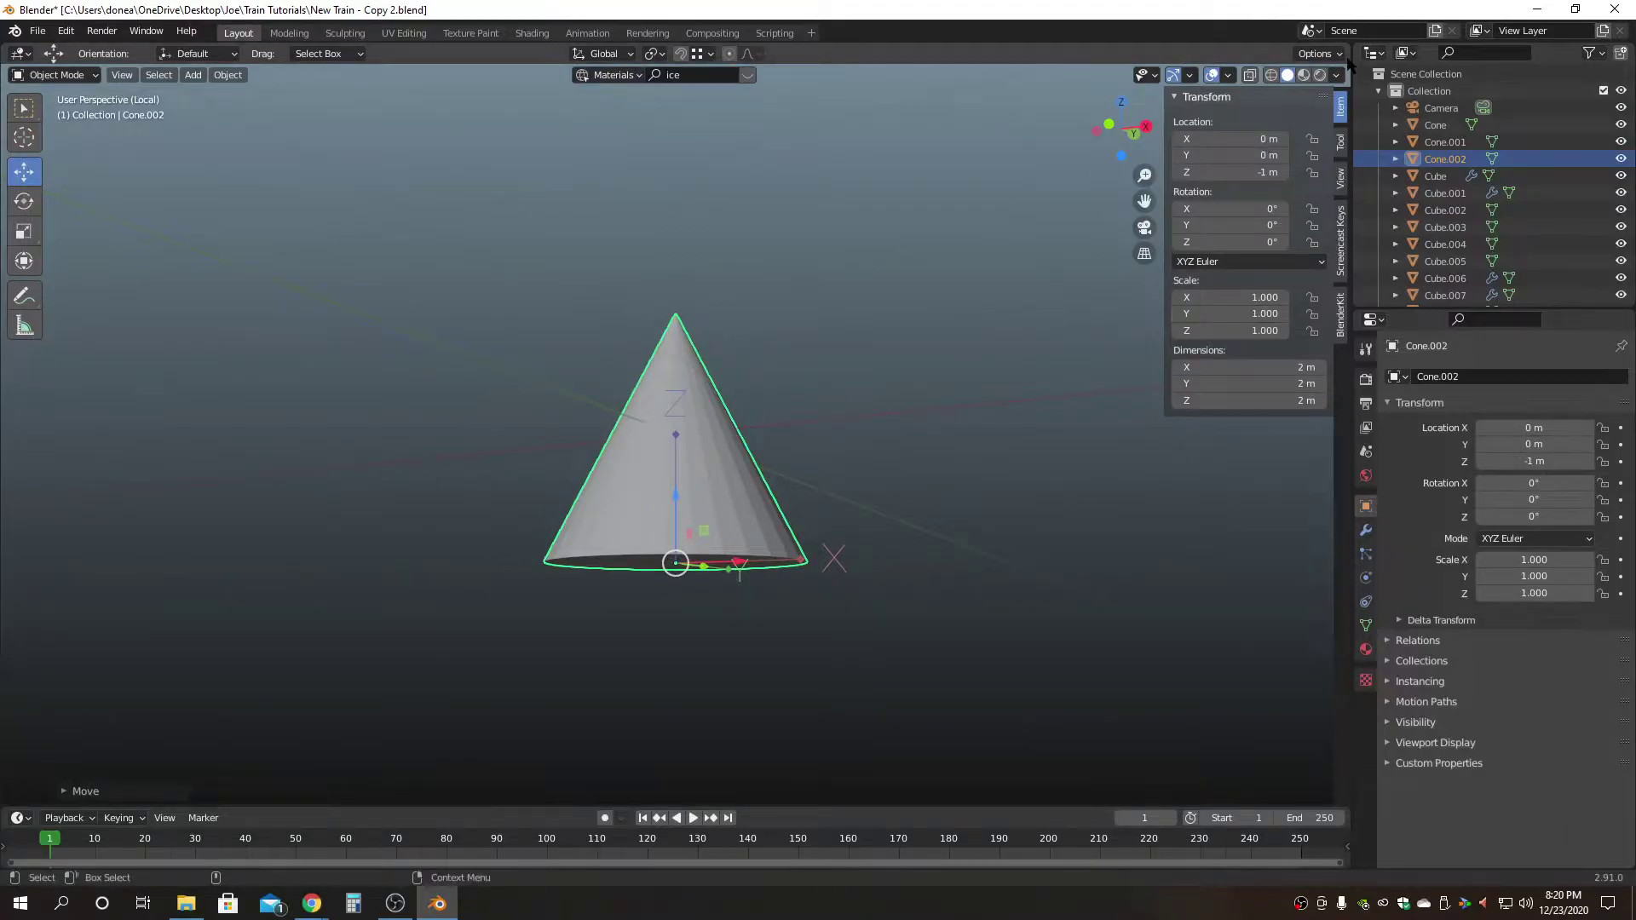
Turn off origins-only transforms and set the cone's Z location to 0 m.
left_click(1330, 56)
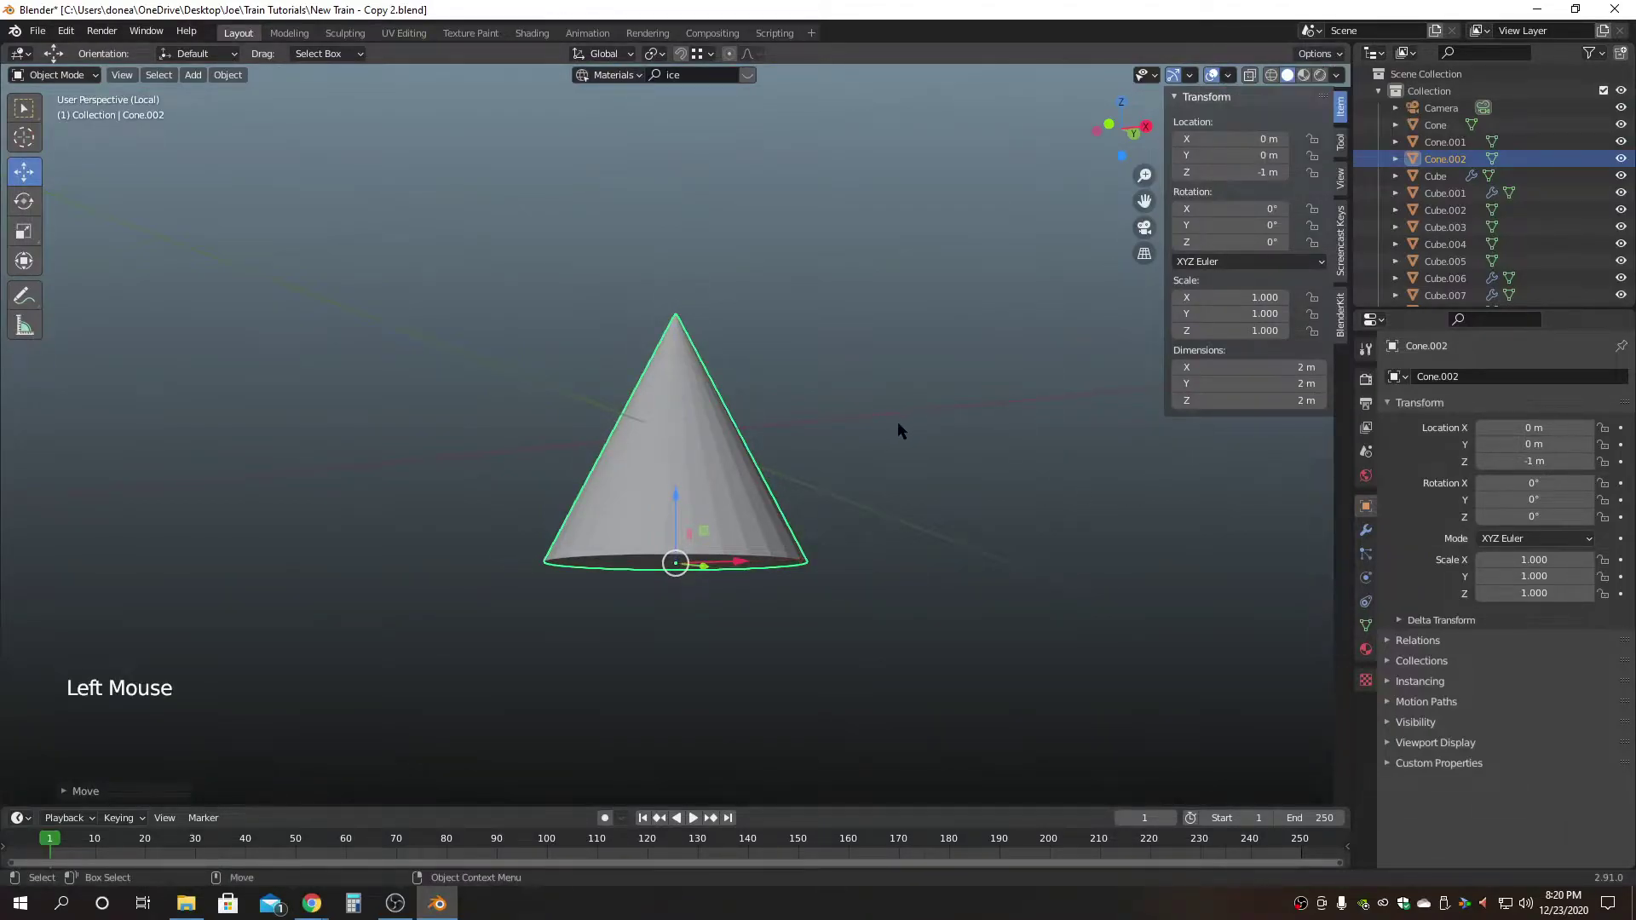
left_click_drag(890, 441, 654, 574, "alt")
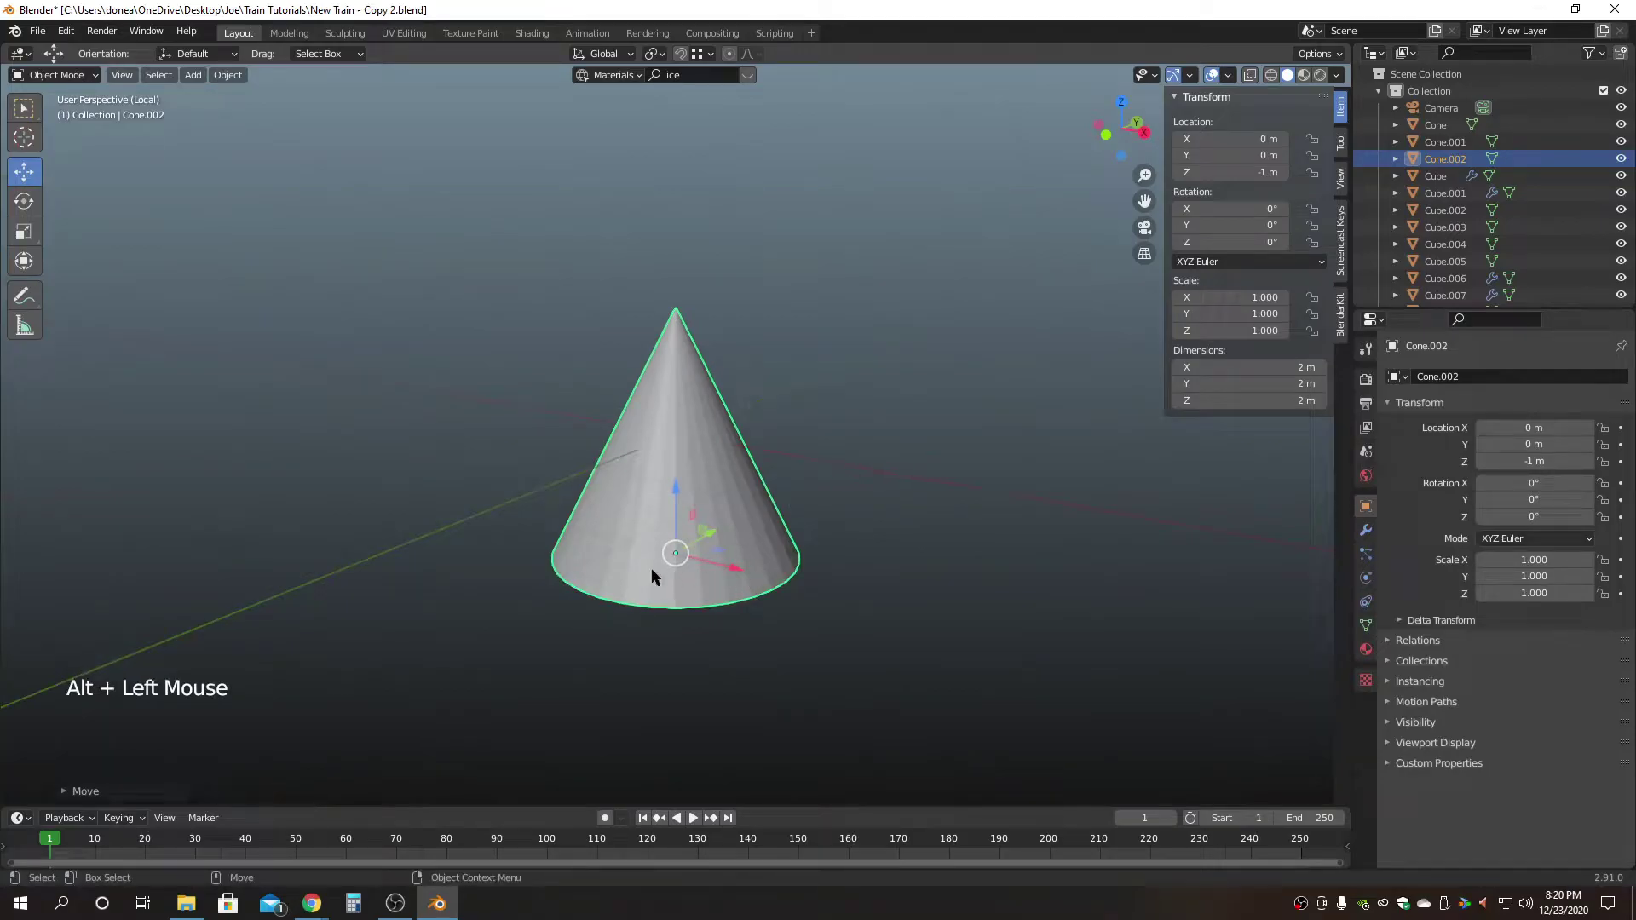
left_click(1243, 172)
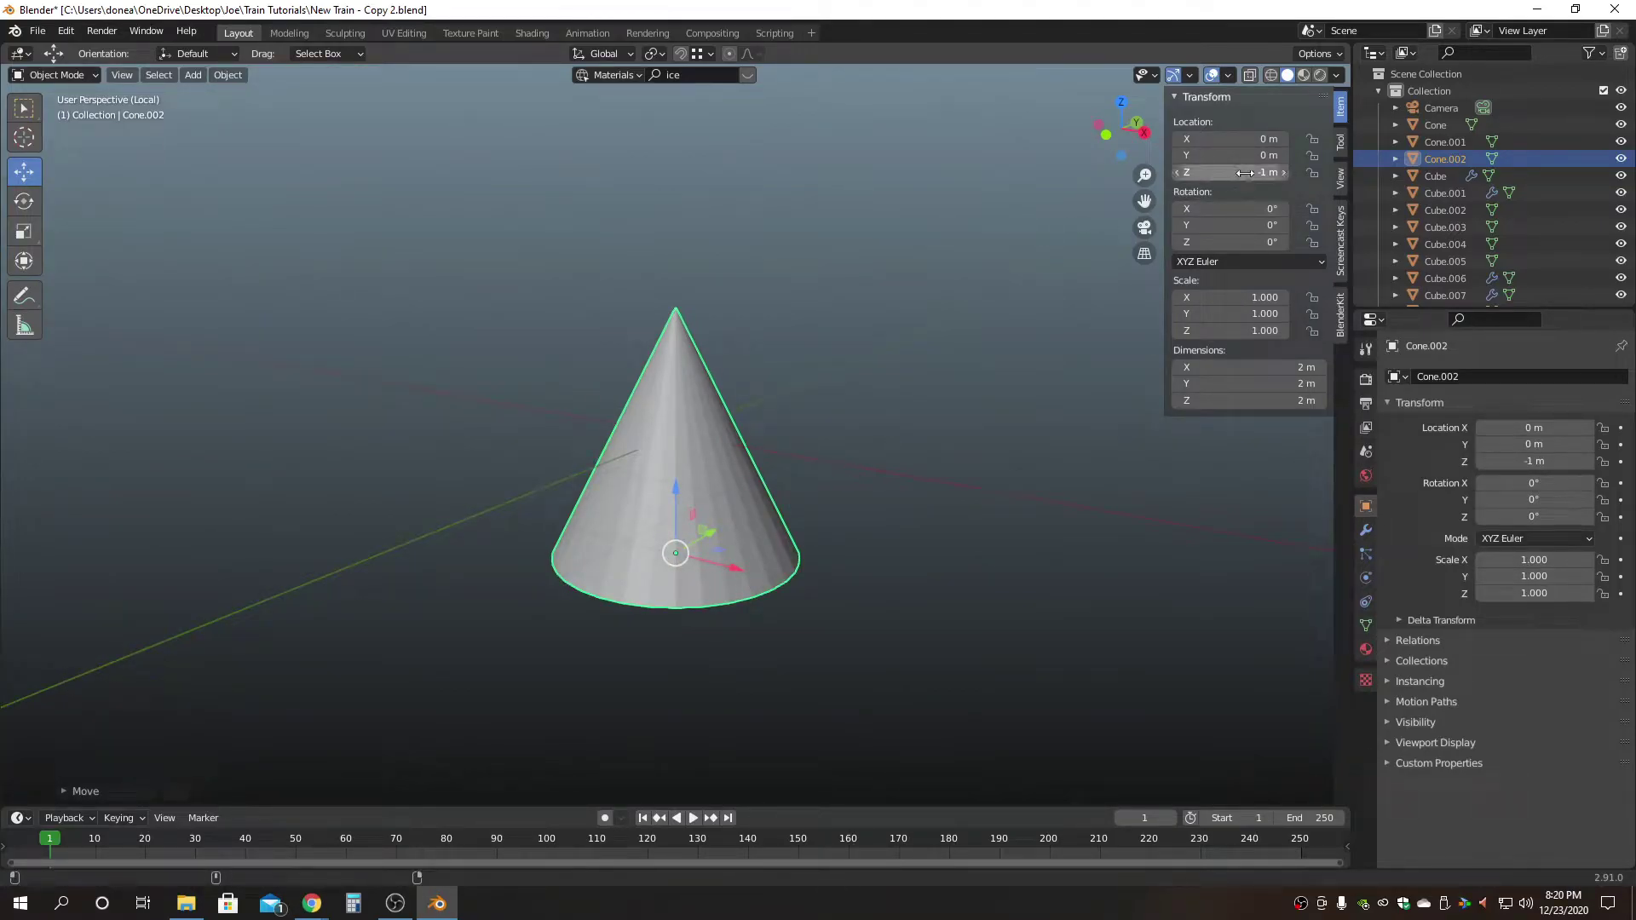
type("0")
key("Return")
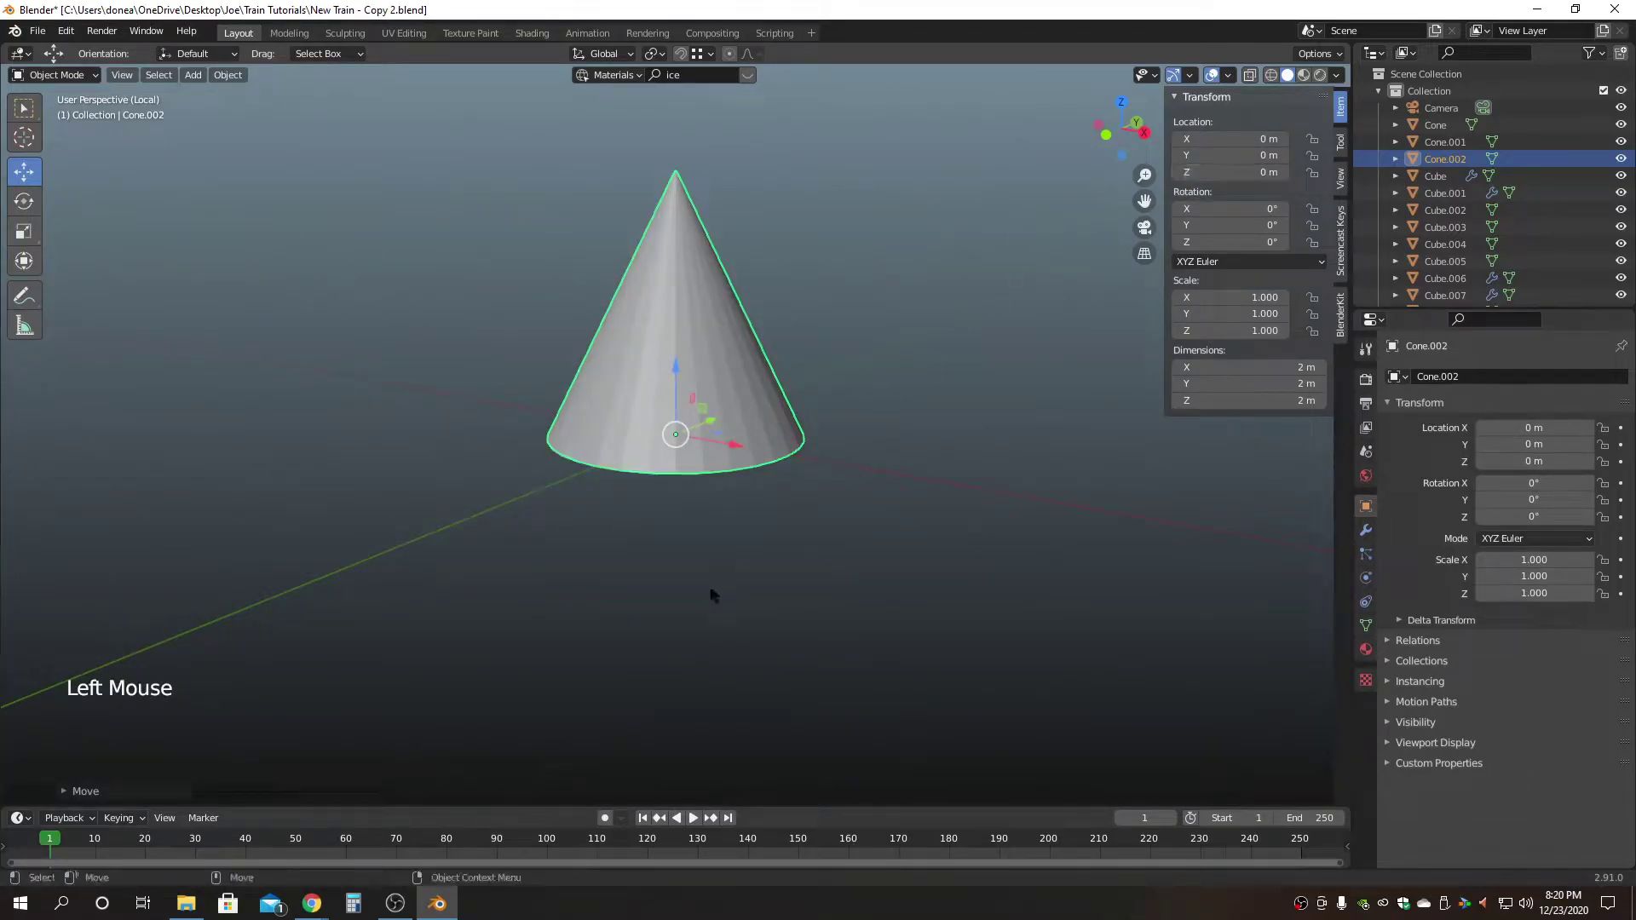
Select the tall cylinder and set its X location to 0 m, aligning it with the cone.
scroll(699, 551, "down", 7)
scroll(679, 540, "down", 4)
left_click_drag(832, 514, 730, 547, "alt")
scroll(717, 571, "down", 5)
left_click_drag(523, 576, 733, 558, "alt")
left_click(856, 501)
left_click_drag(927, 474, 894, 457)
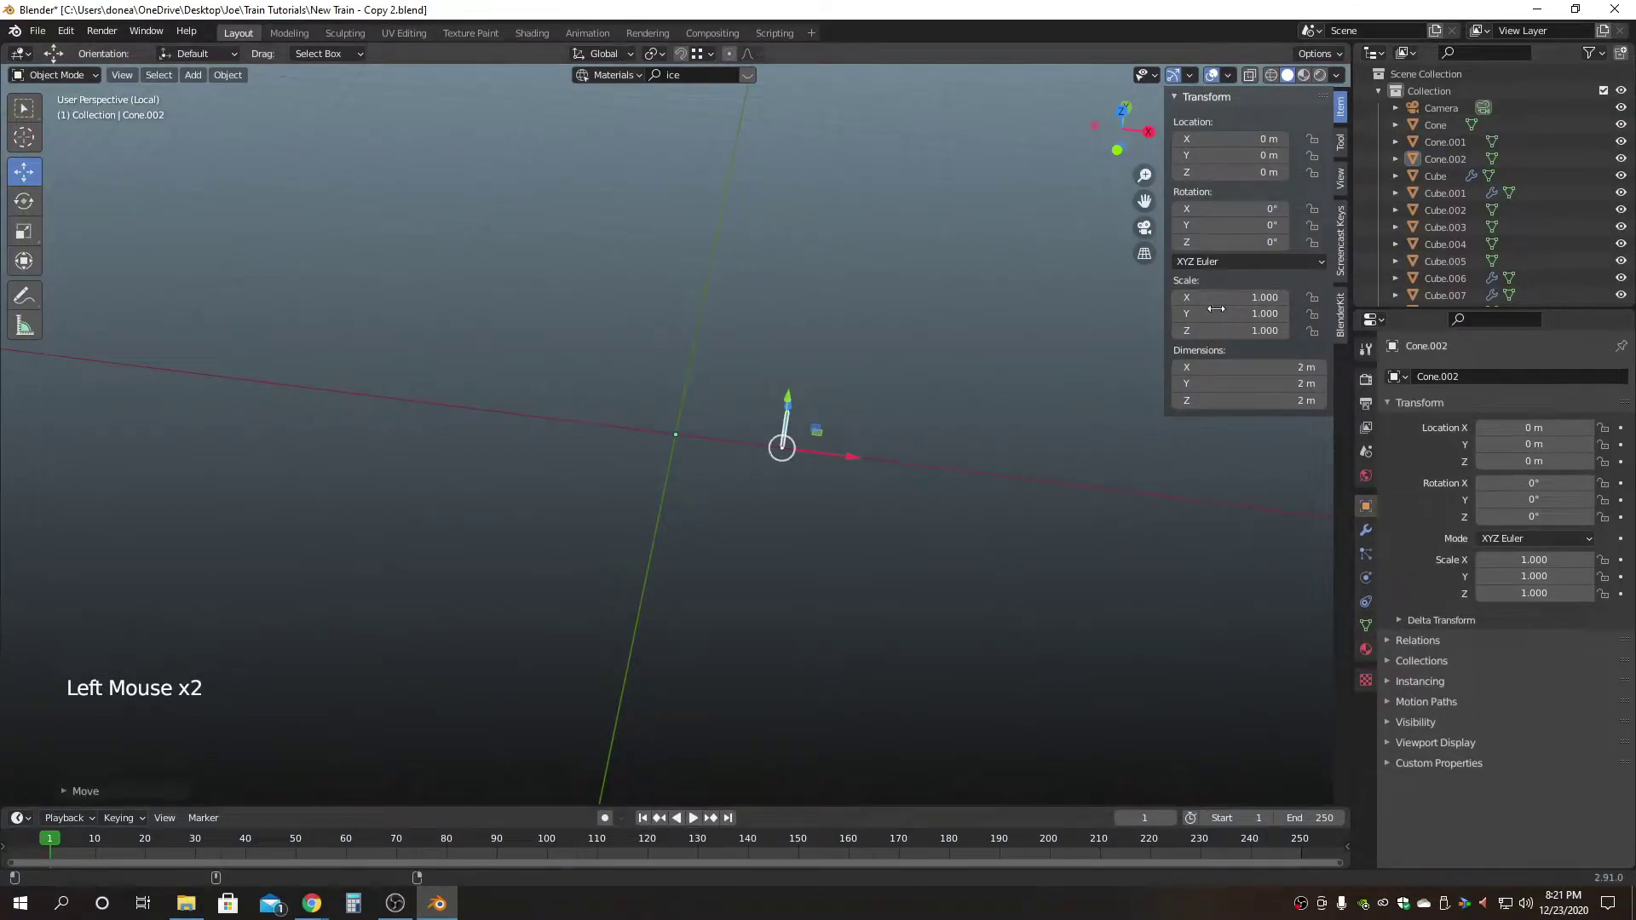
left_click(813, 448)
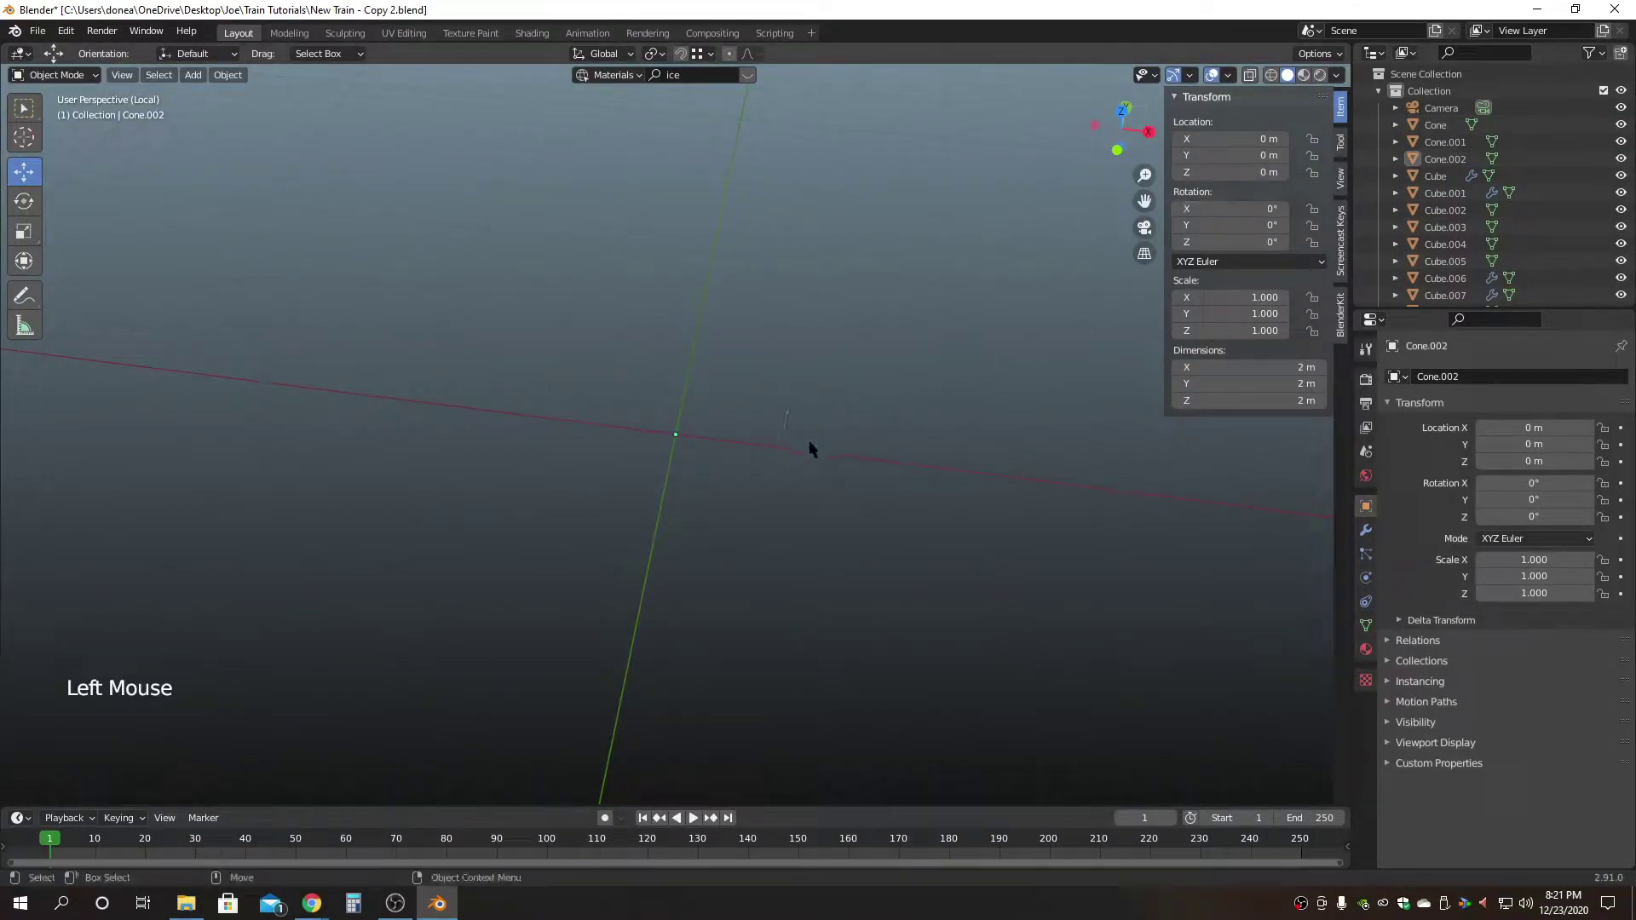
left_click(784, 437)
left_click(1247, 134)
type("0")
key("Return")
Select the cone and, from the top view, scale it evenly in X and Y to about 4.84.
left_click(818, 477)
key("a")
left_click_drag(784, 584, 782, 484, "alt")
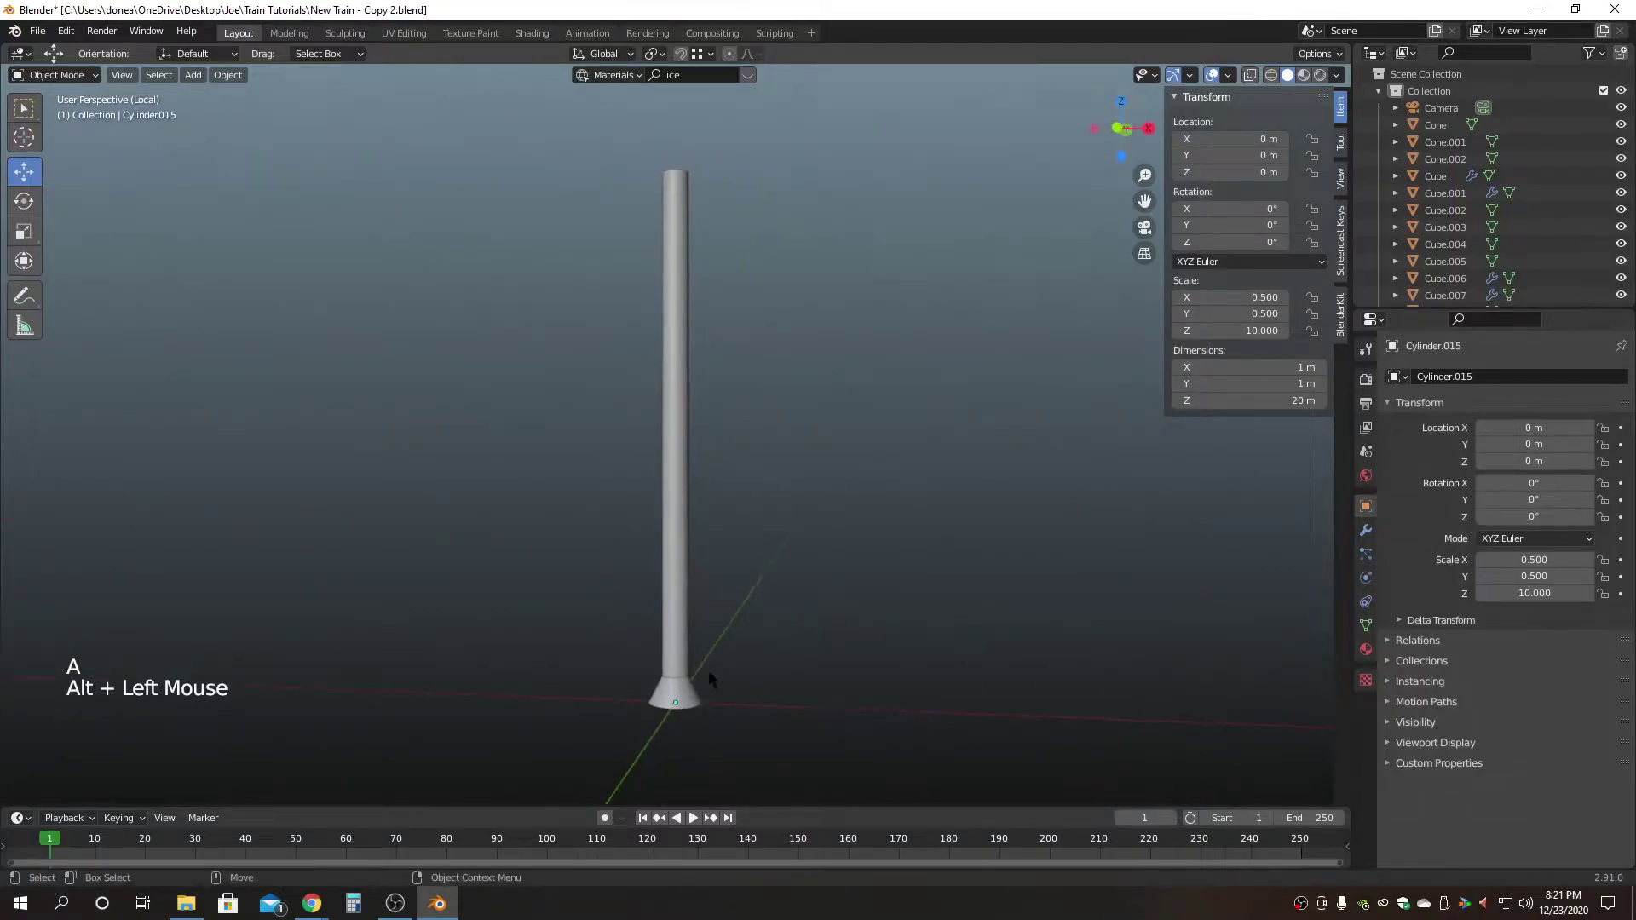
left_click(697, 701)
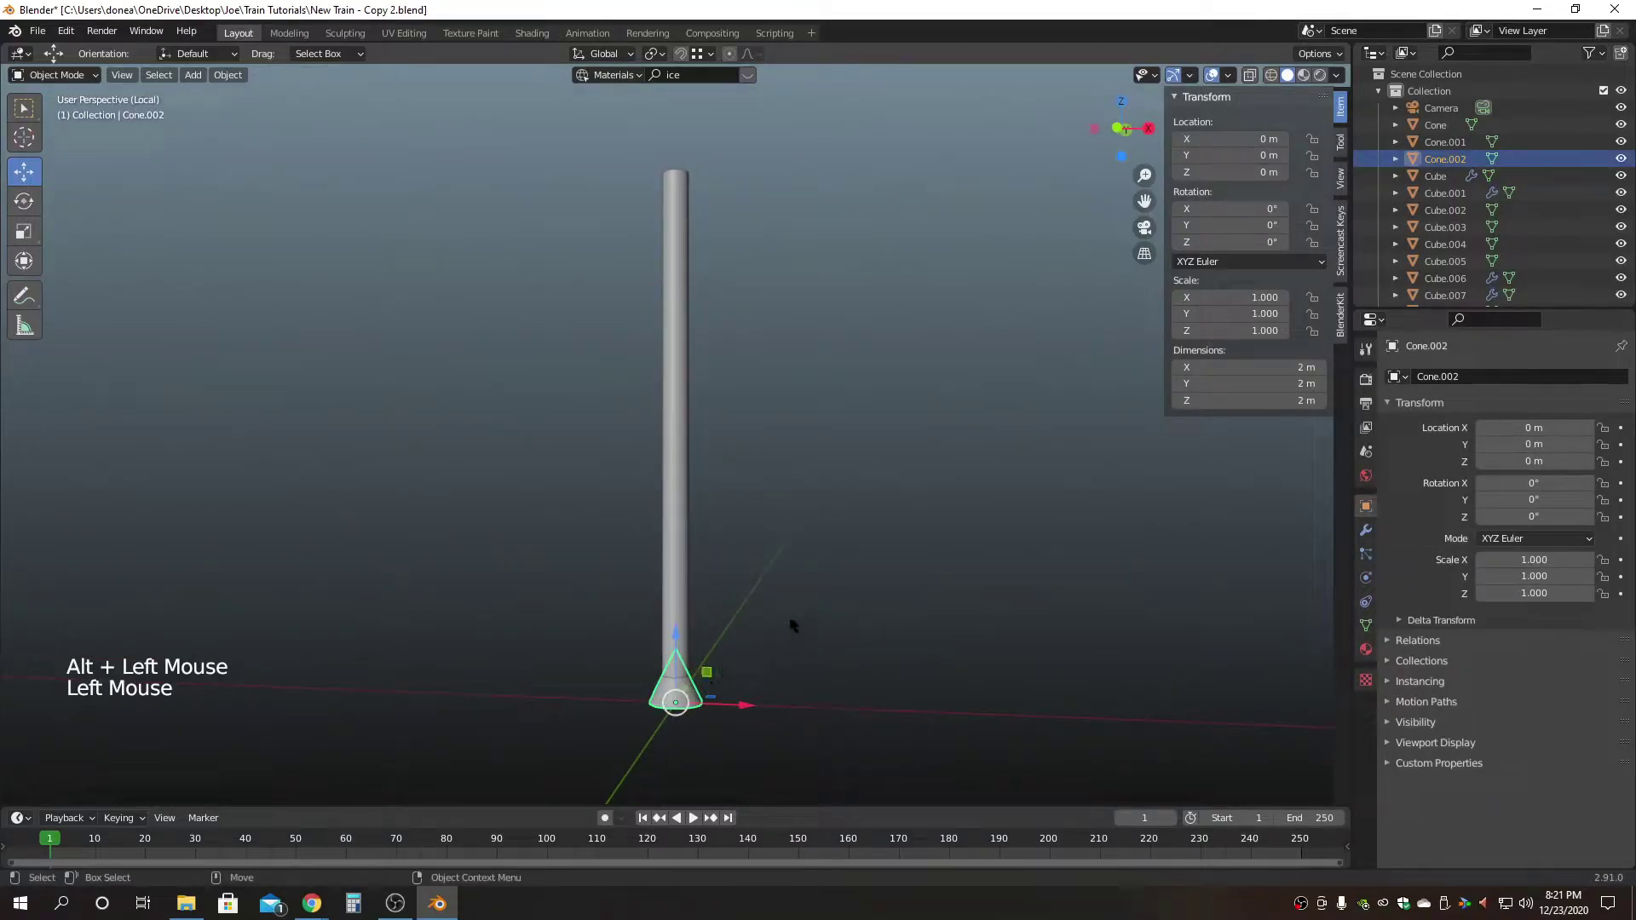
left_click_drag(829, 523, 745, 654, "alt")
key("F3")
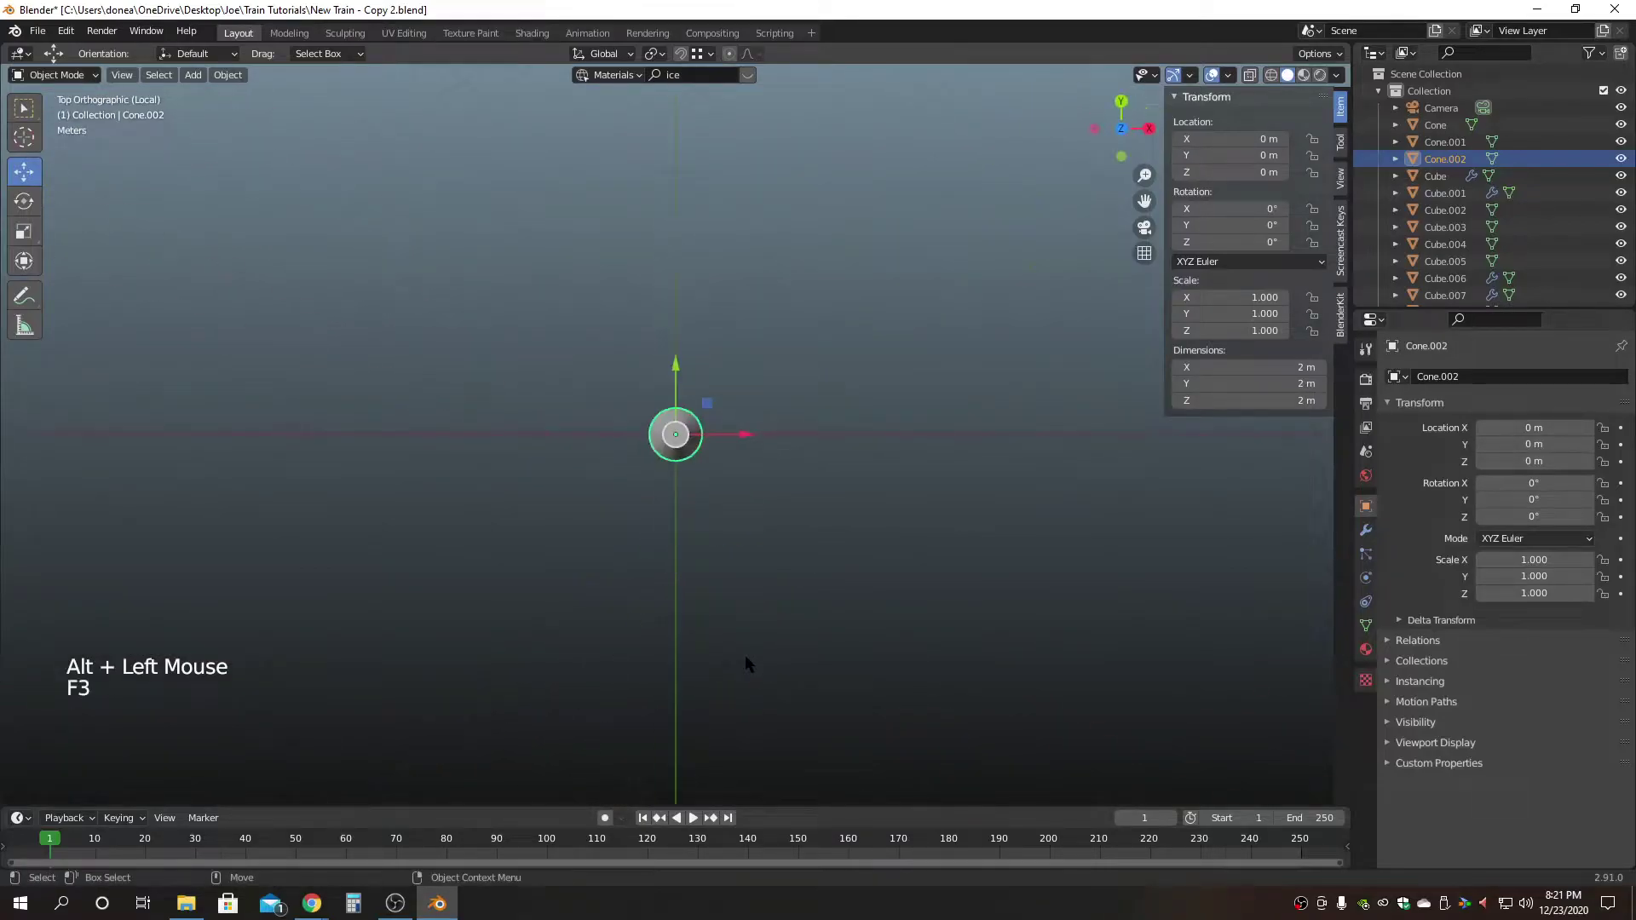
key("r")
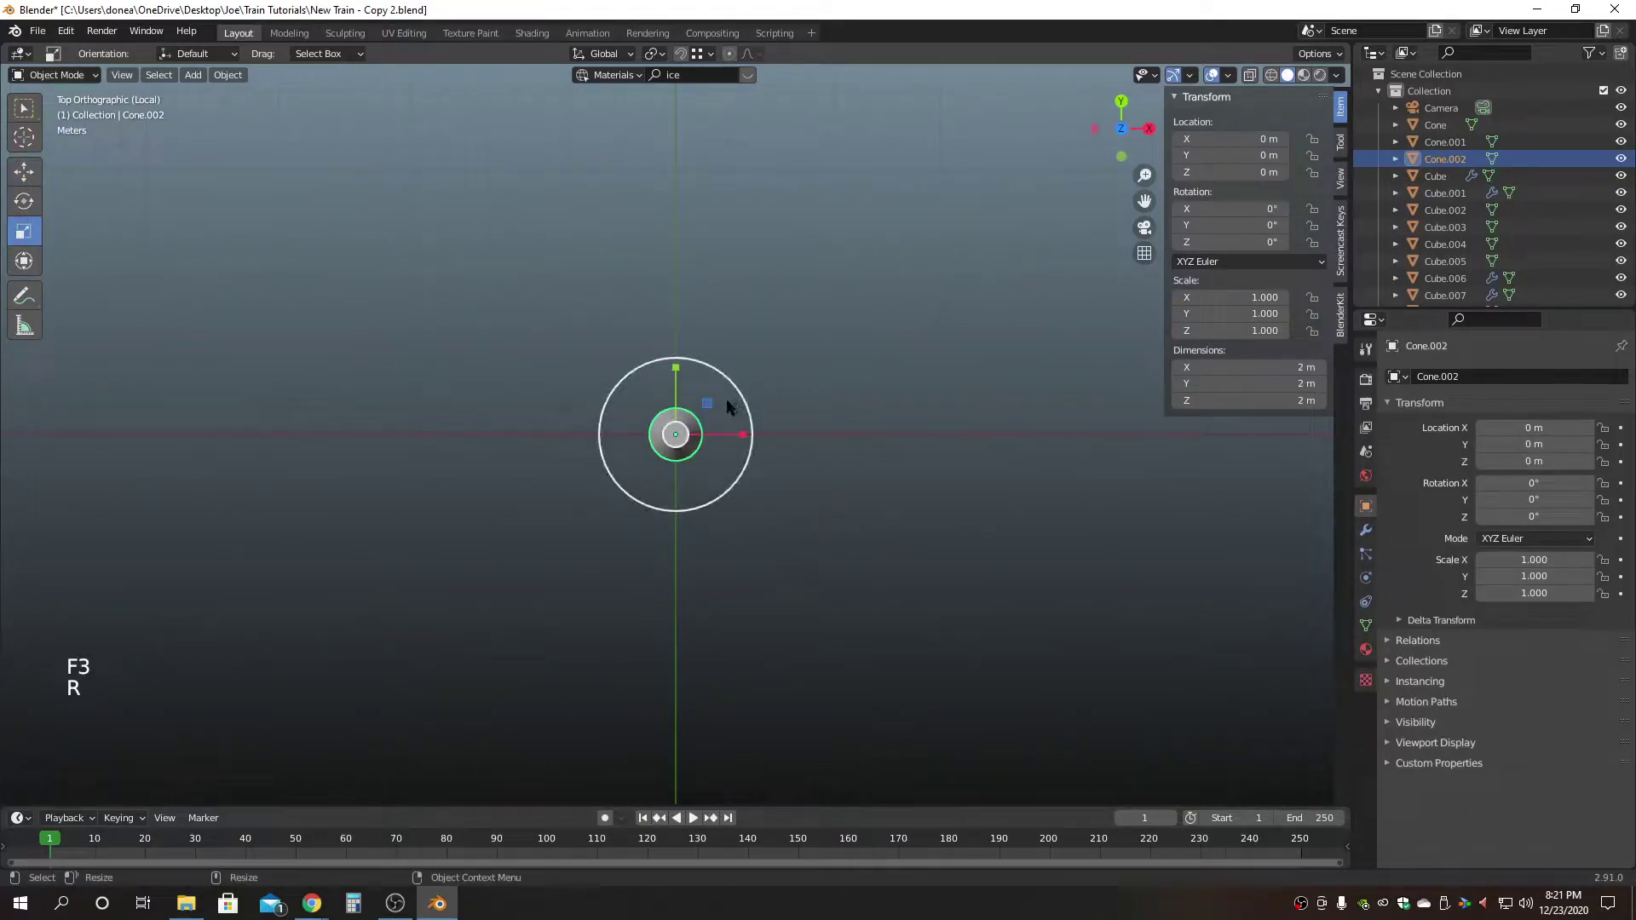
left_click_drag(708, 400, 877, 309)
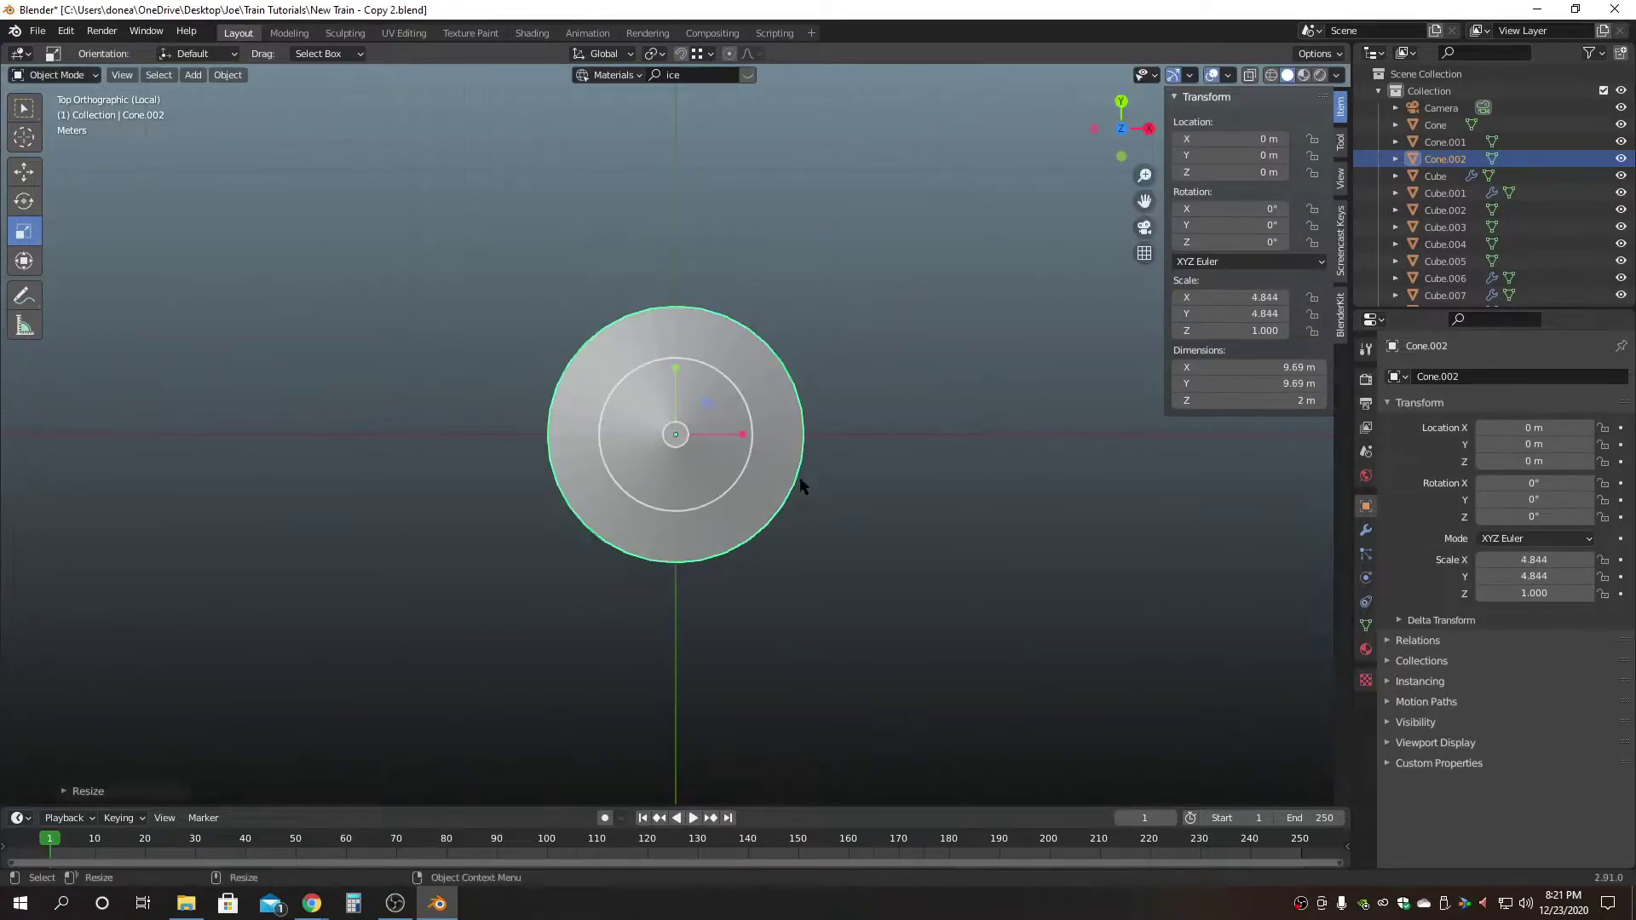
left_click_drag(790, 659, 843, 627, "alt")
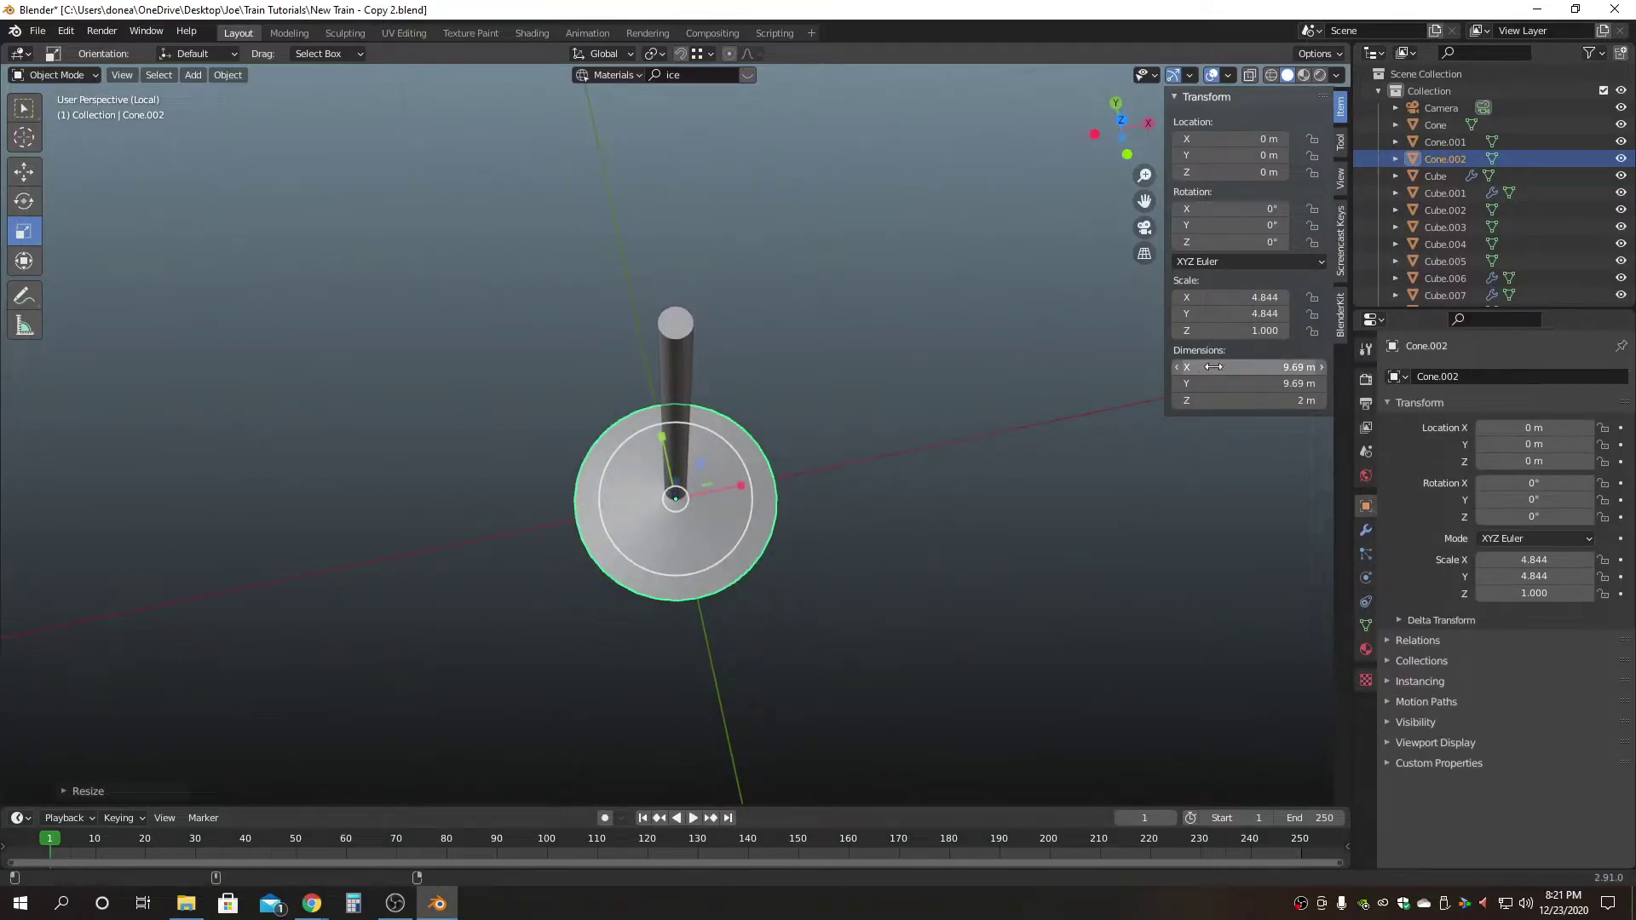
Set the cone's X and Y scale to 10.
left_click_drag(1243, 296, 1243, 314)
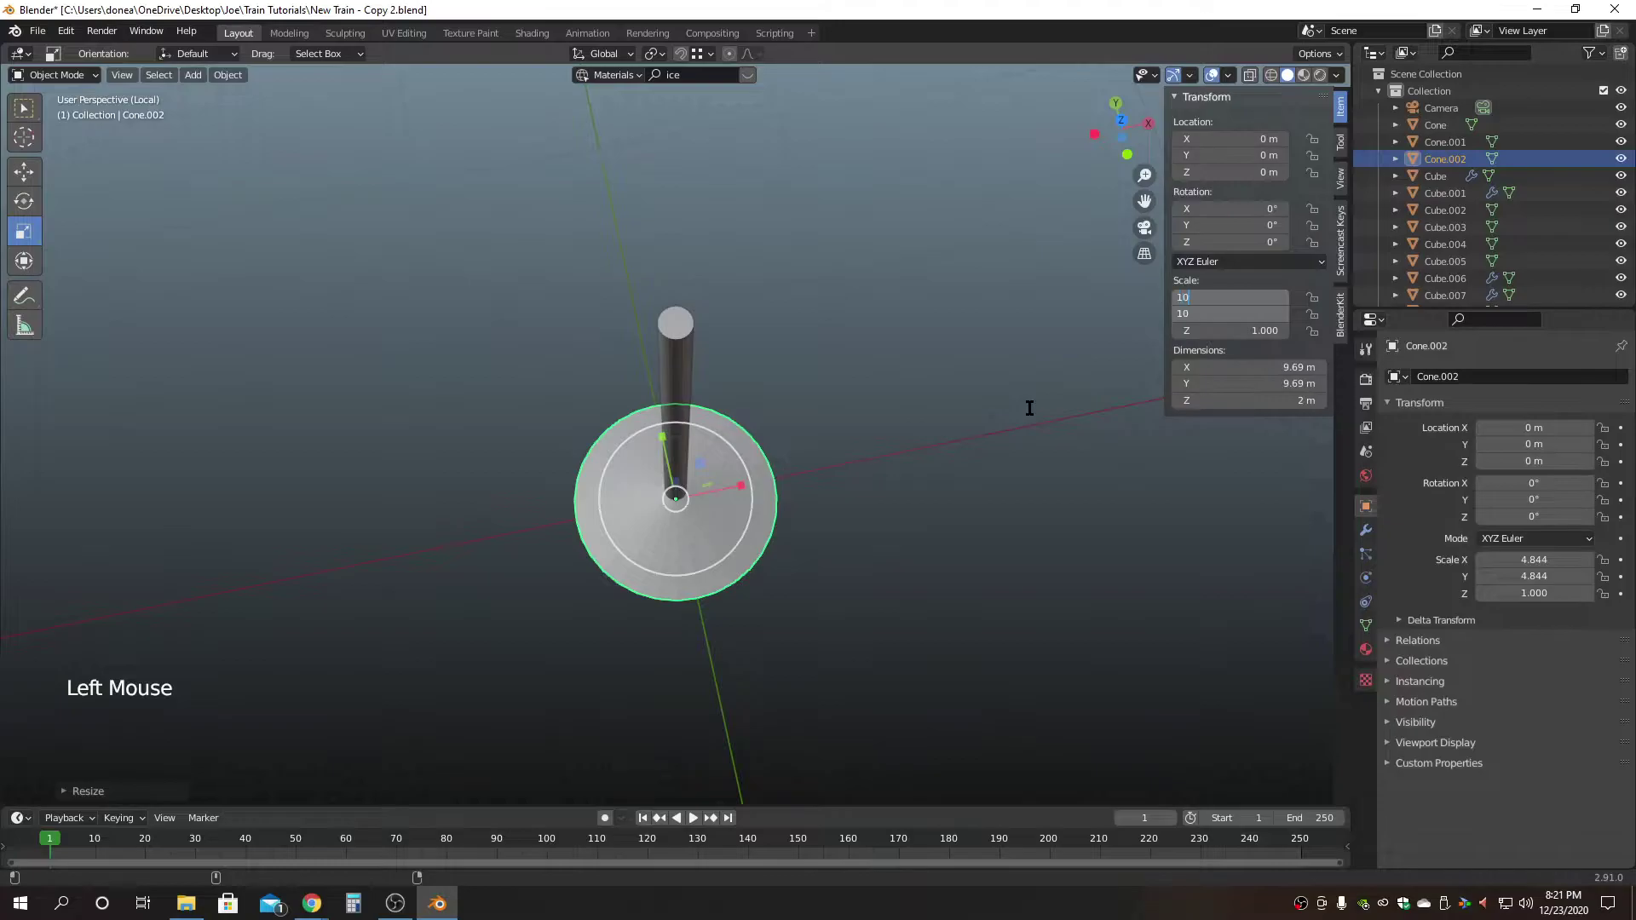
type("10")
key("Return")
left_click_drag(854, 650, 881, 468, "alt")
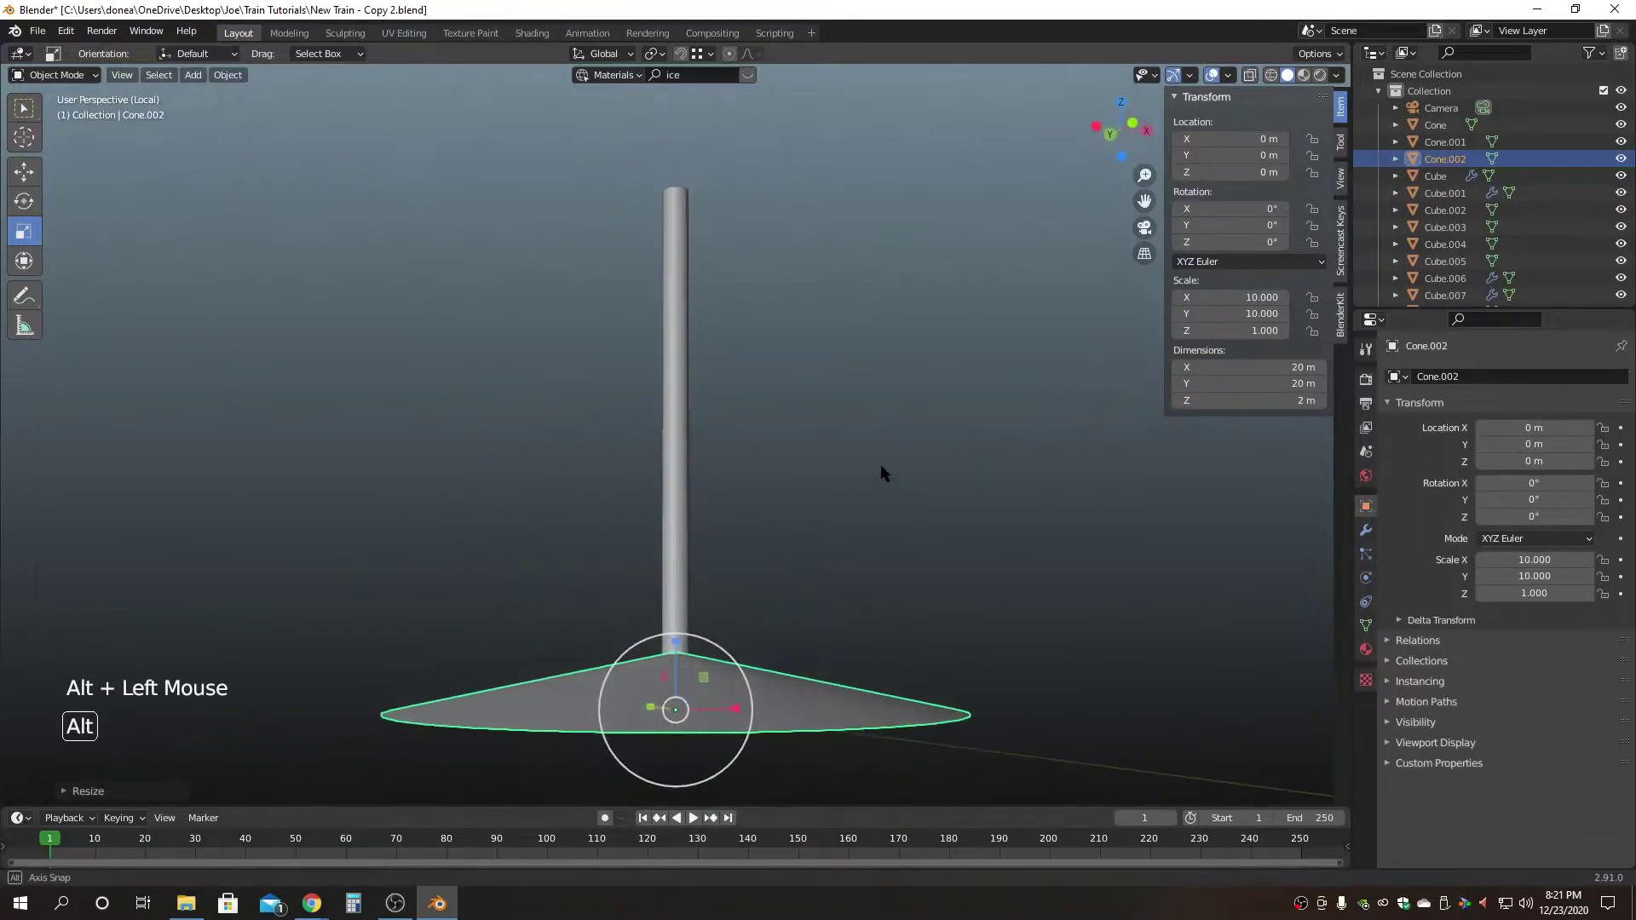
scroll(792, 476, "down", 3)
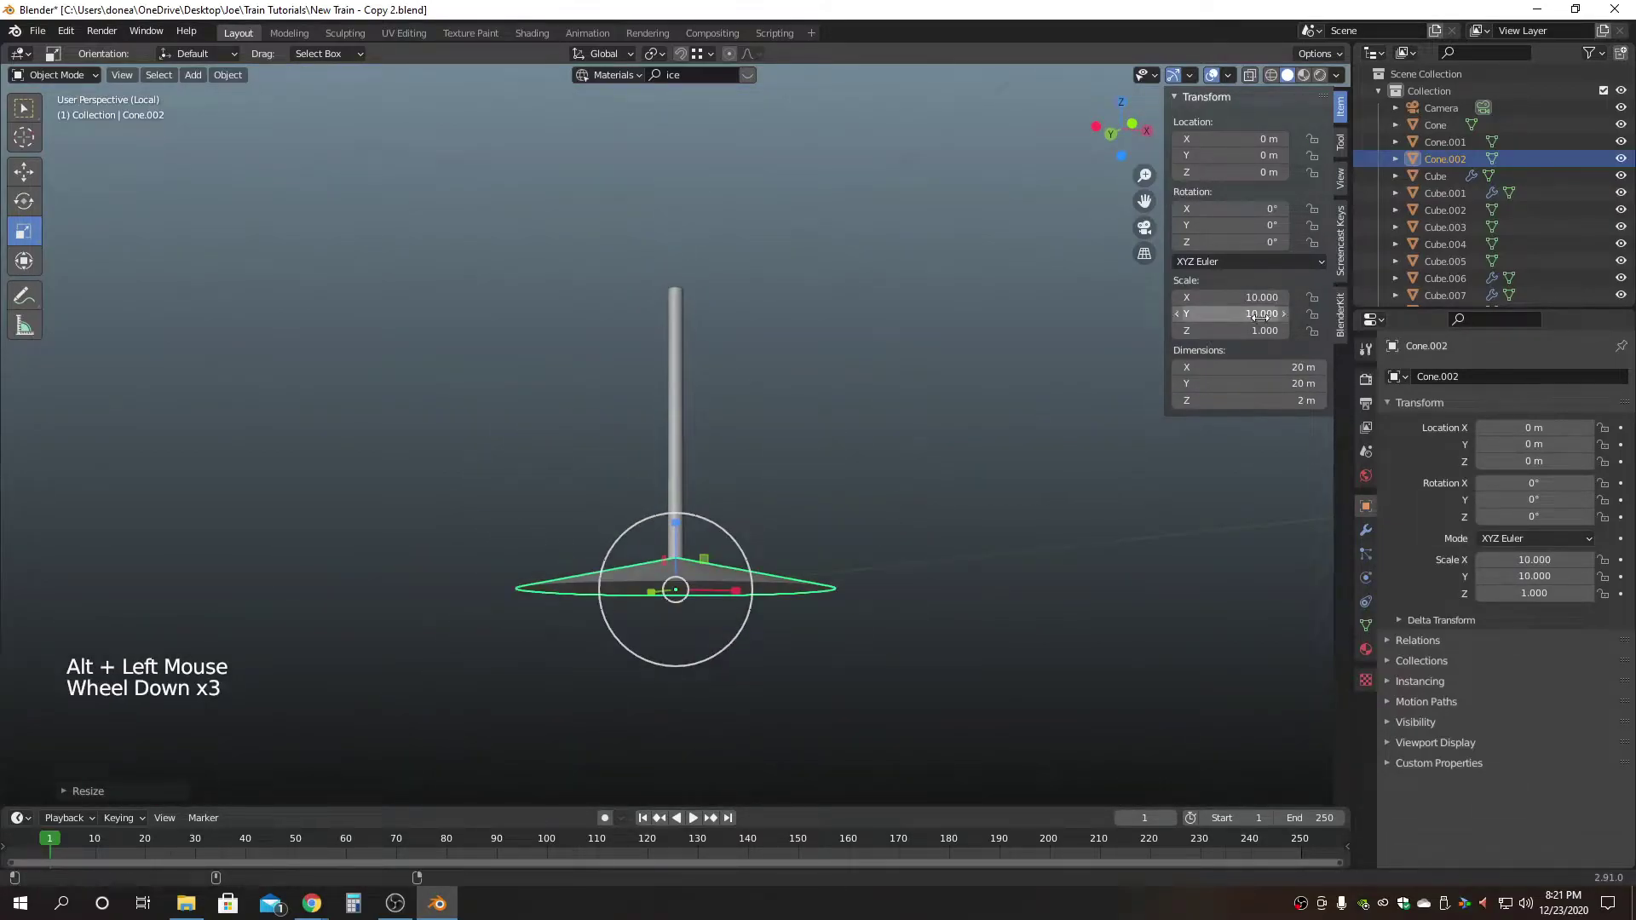
Raise the cone along the trunk and set its Z location to 5 m.
key("w")
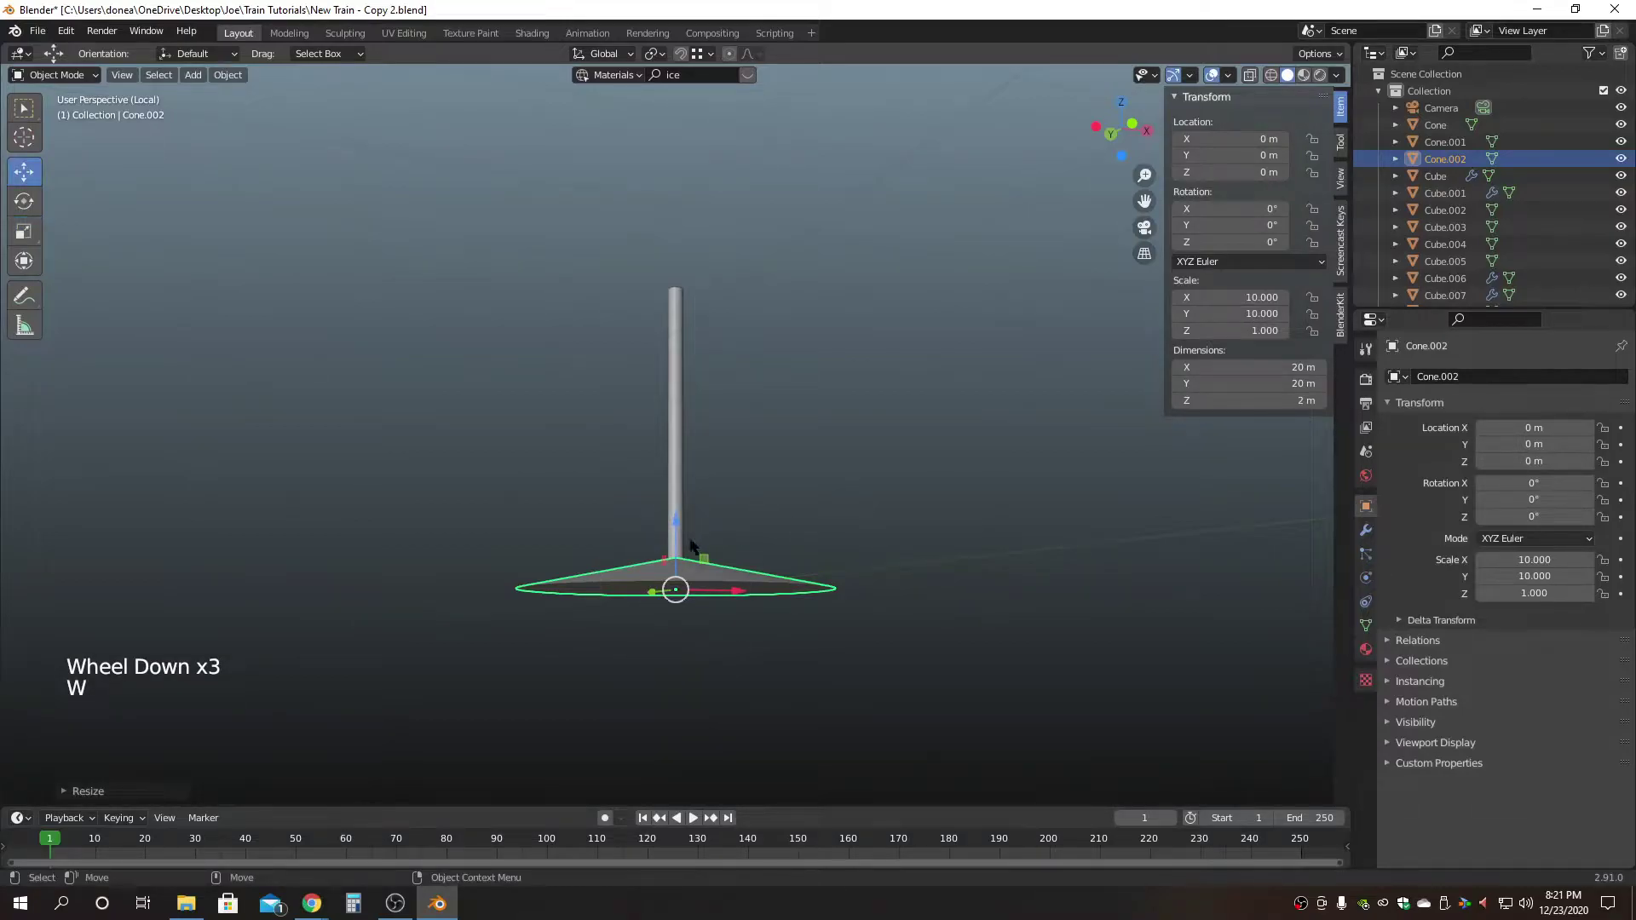
left_click_drag(677, 522, 685, 449)
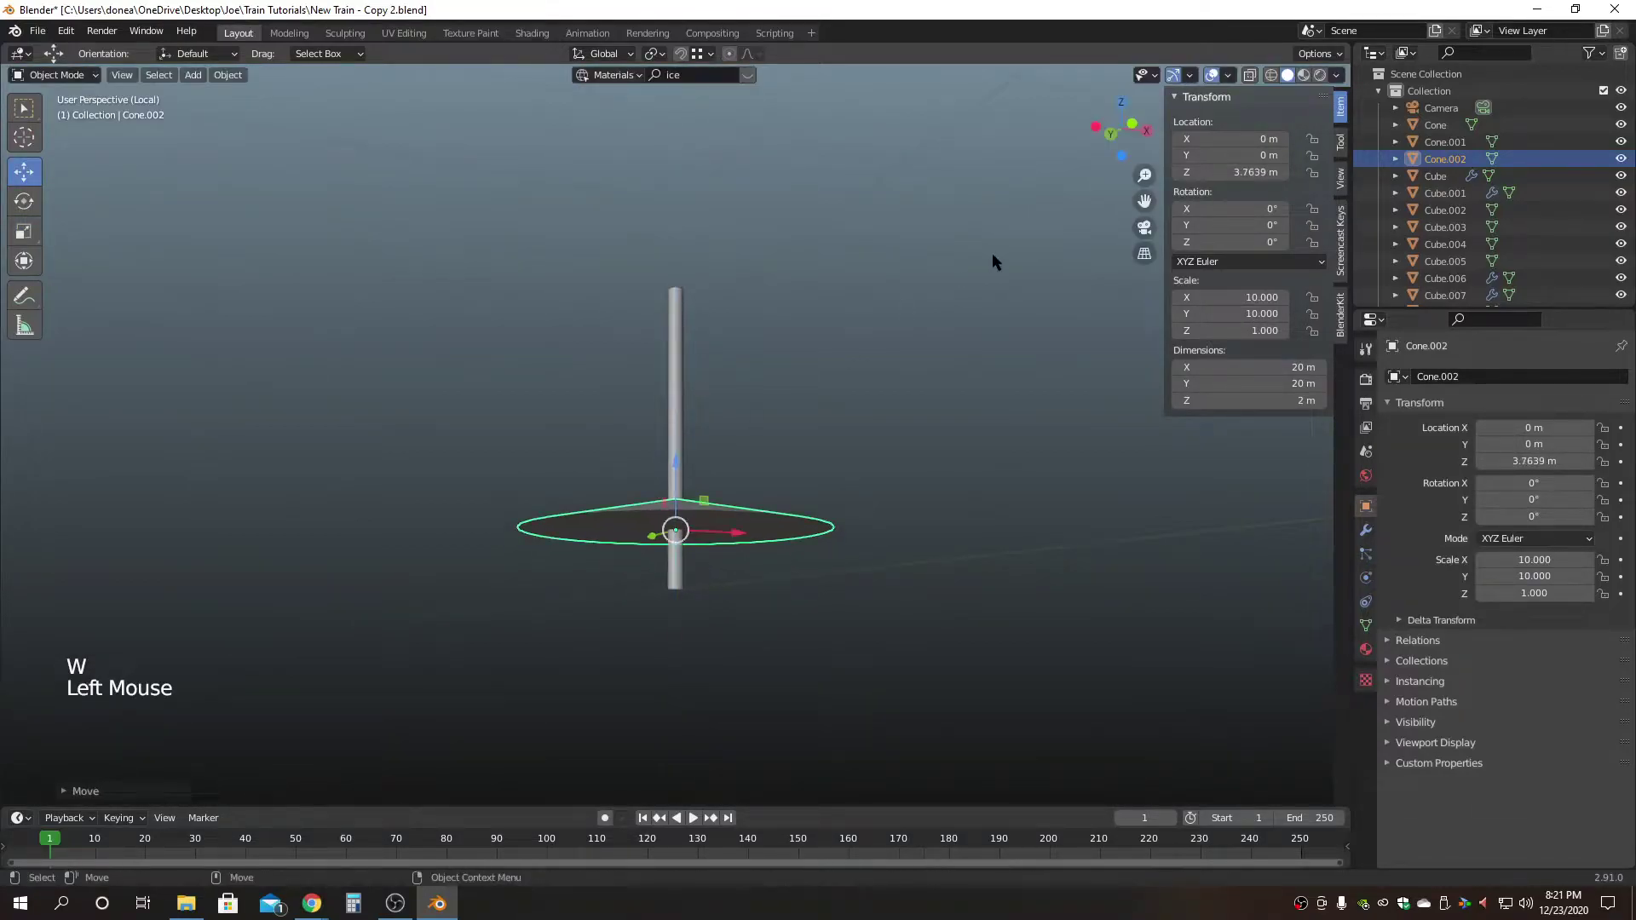
double_click(1209, 172)
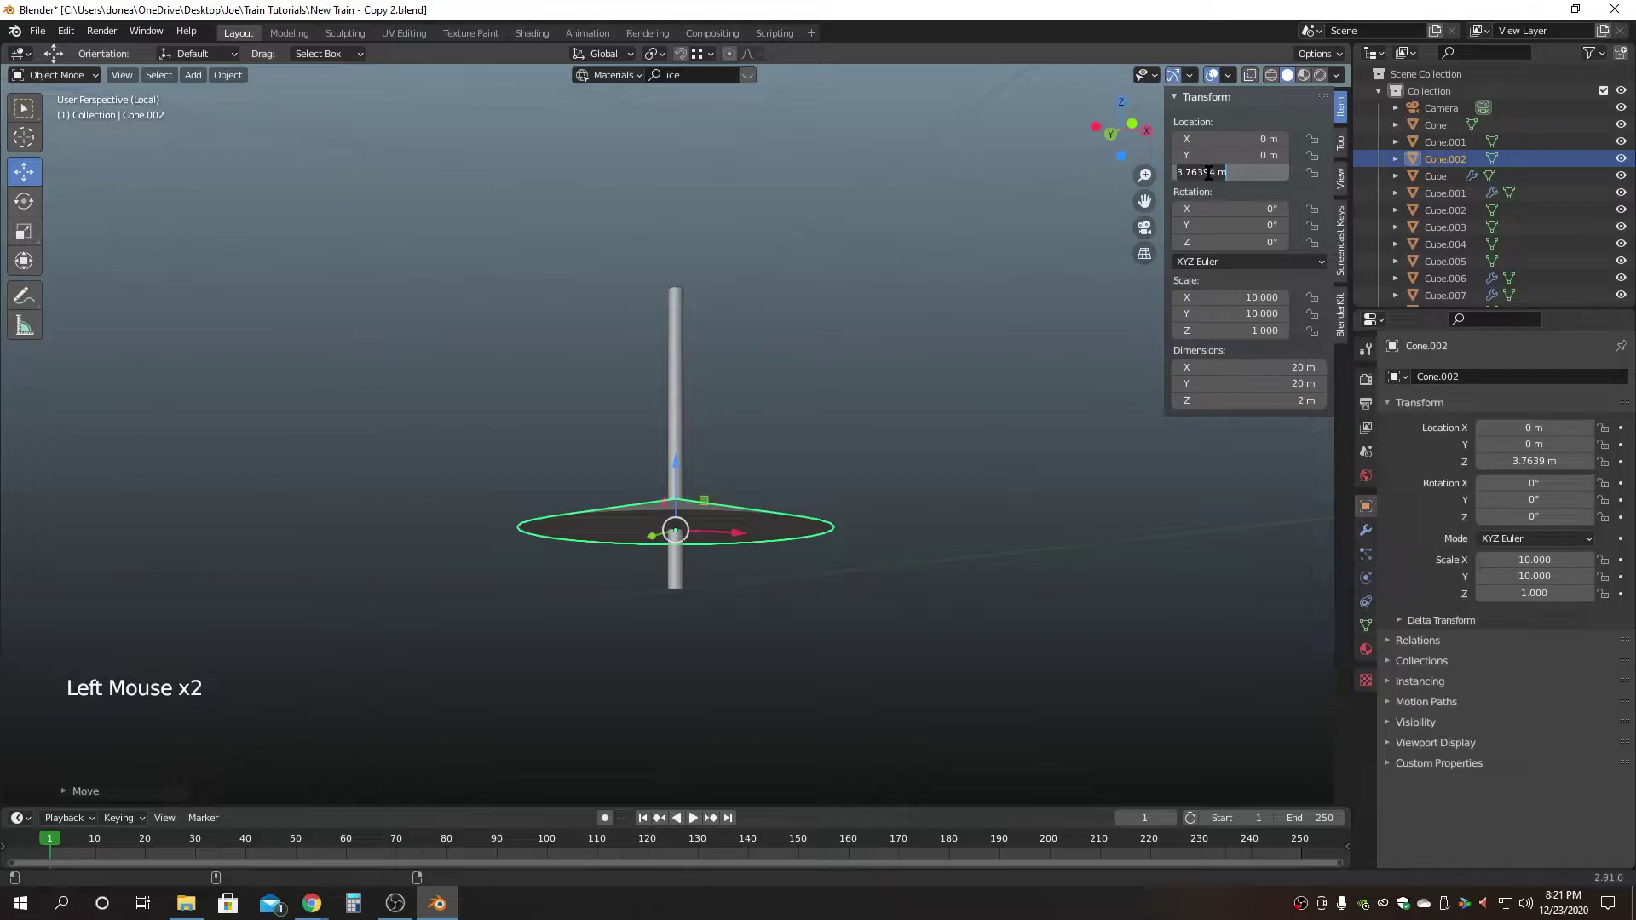
type("5")
key("Return")
left_click_drag(925, 415, 870, 431, "alt")
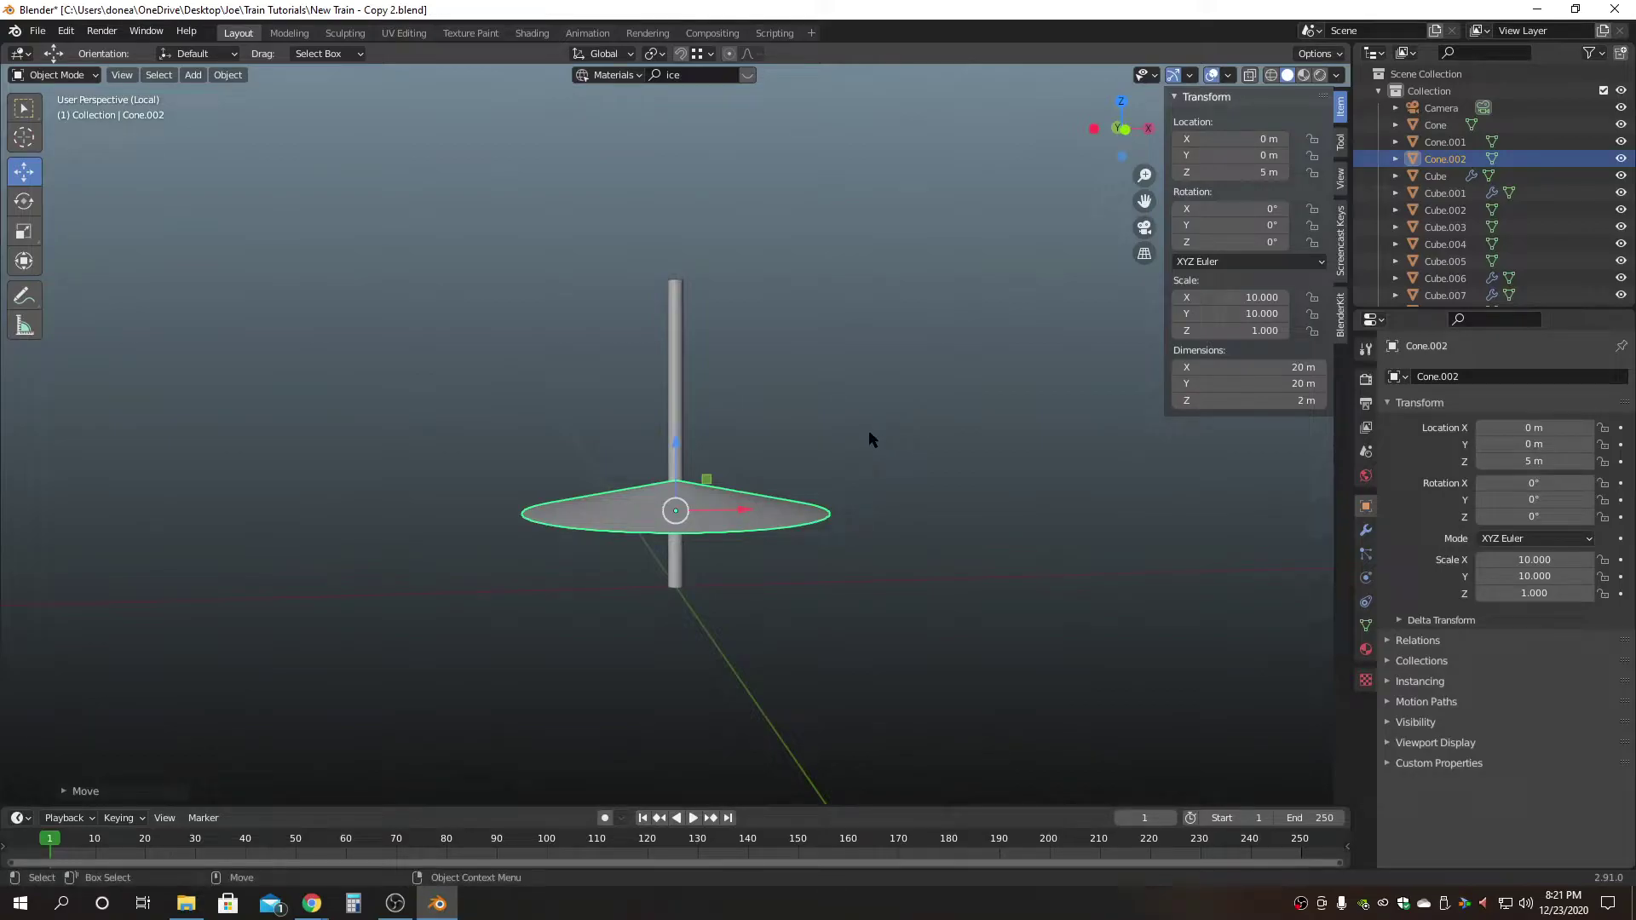
Duplicate the cone, raise the copy to about Z 6.9 m, and set its X and Y scale to 8.
key("ctrl+d")
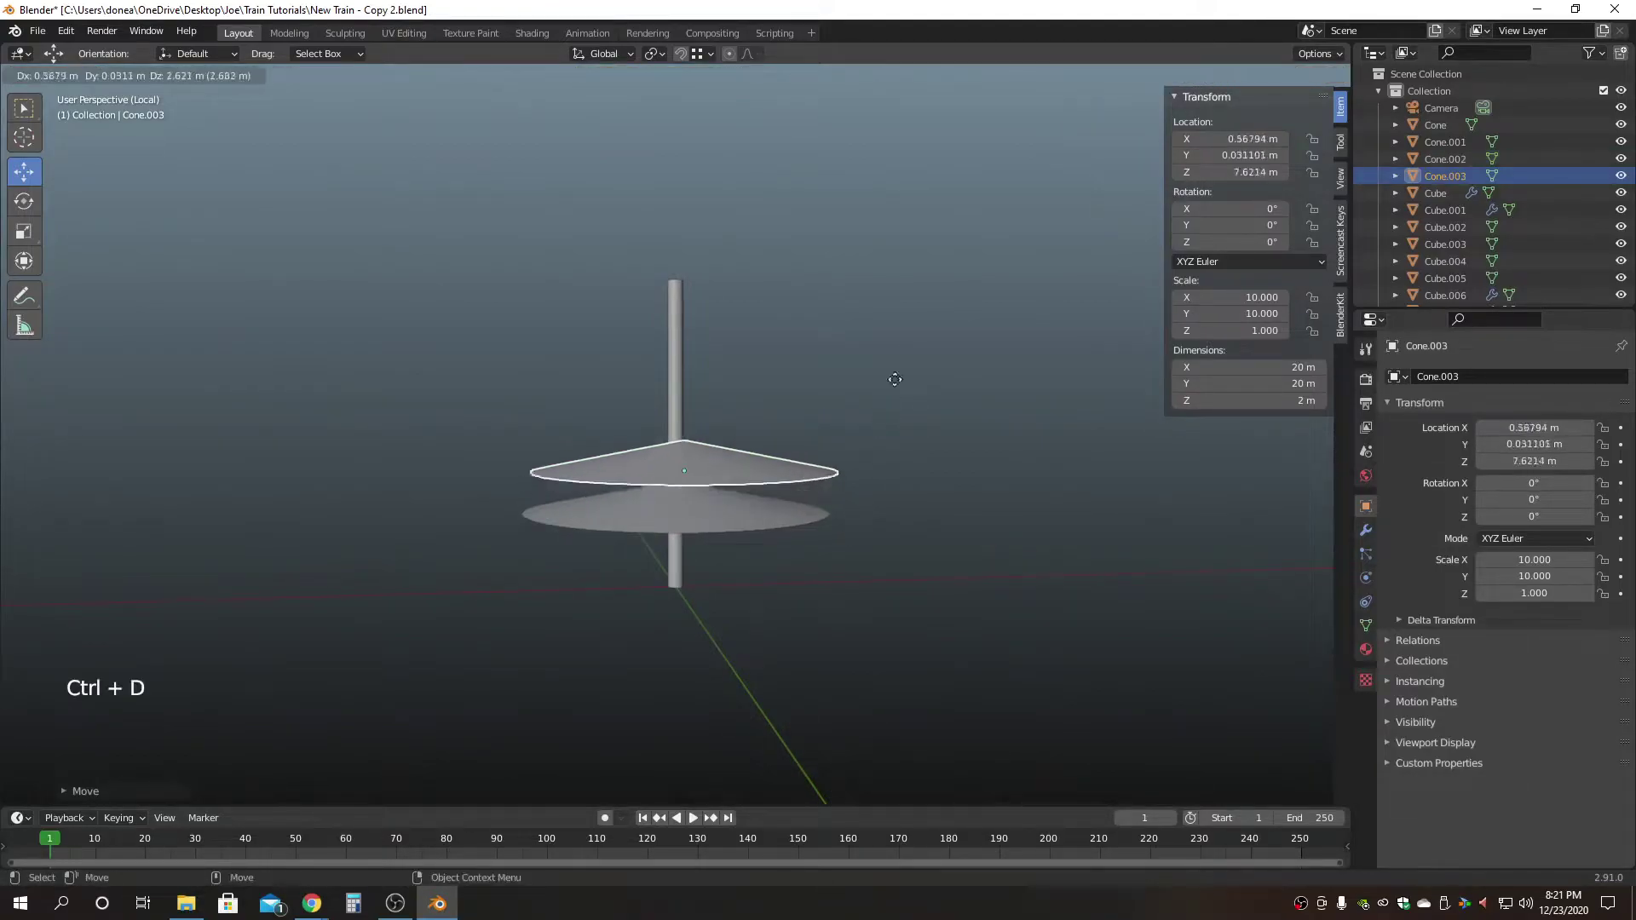
right_click(886, 405)
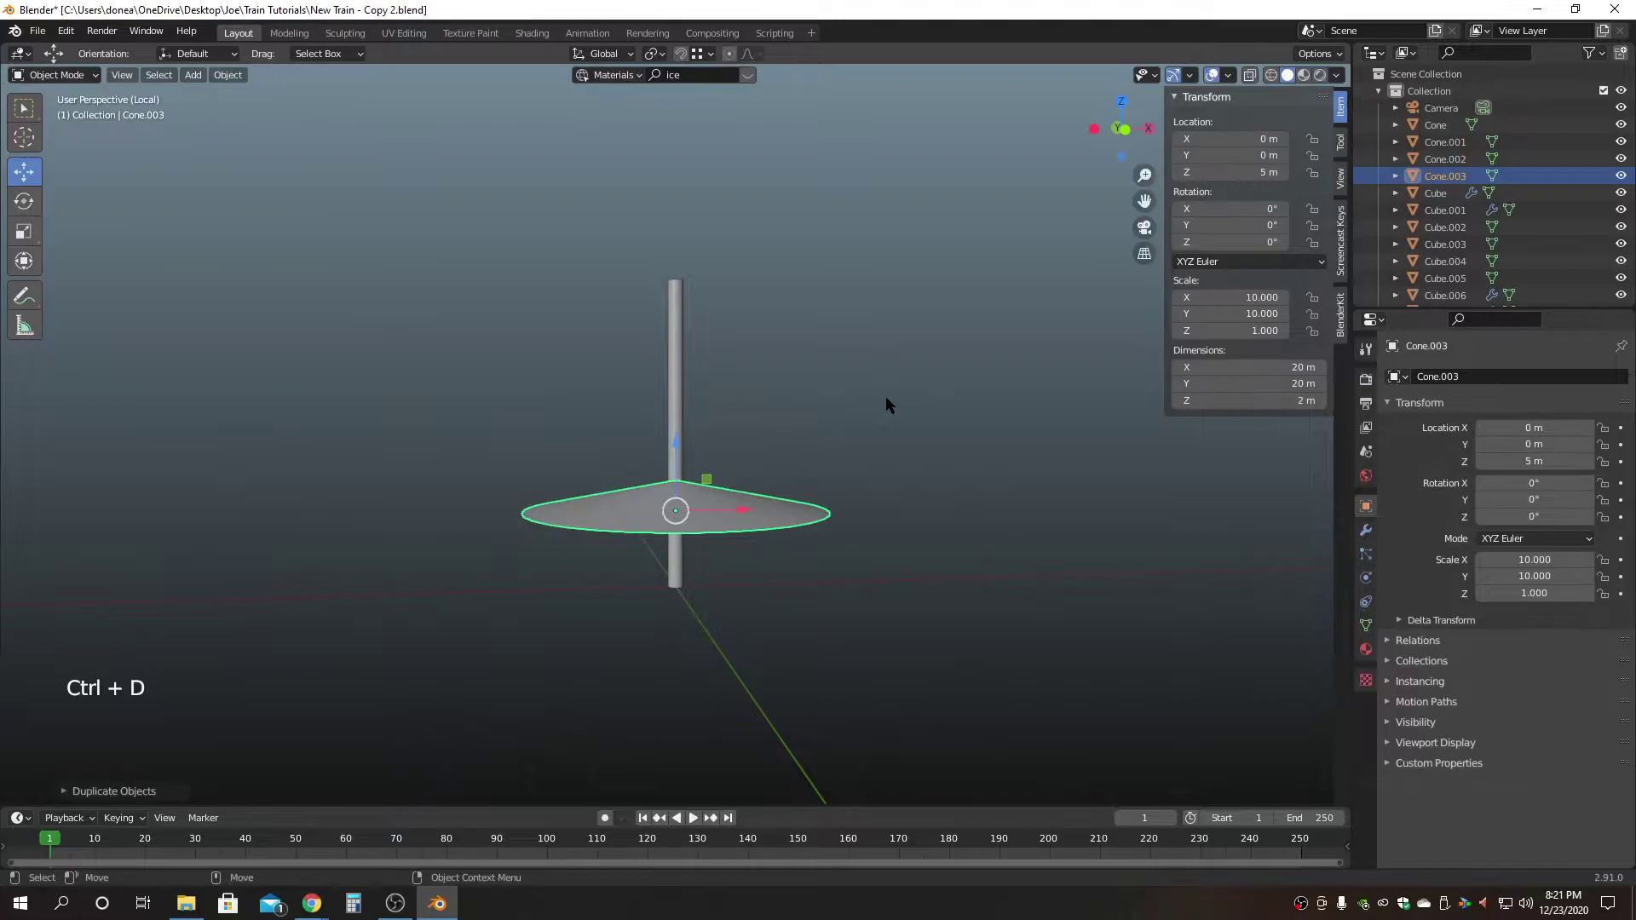
left_click_drag(675, 447, 687, 413)
key("F1")
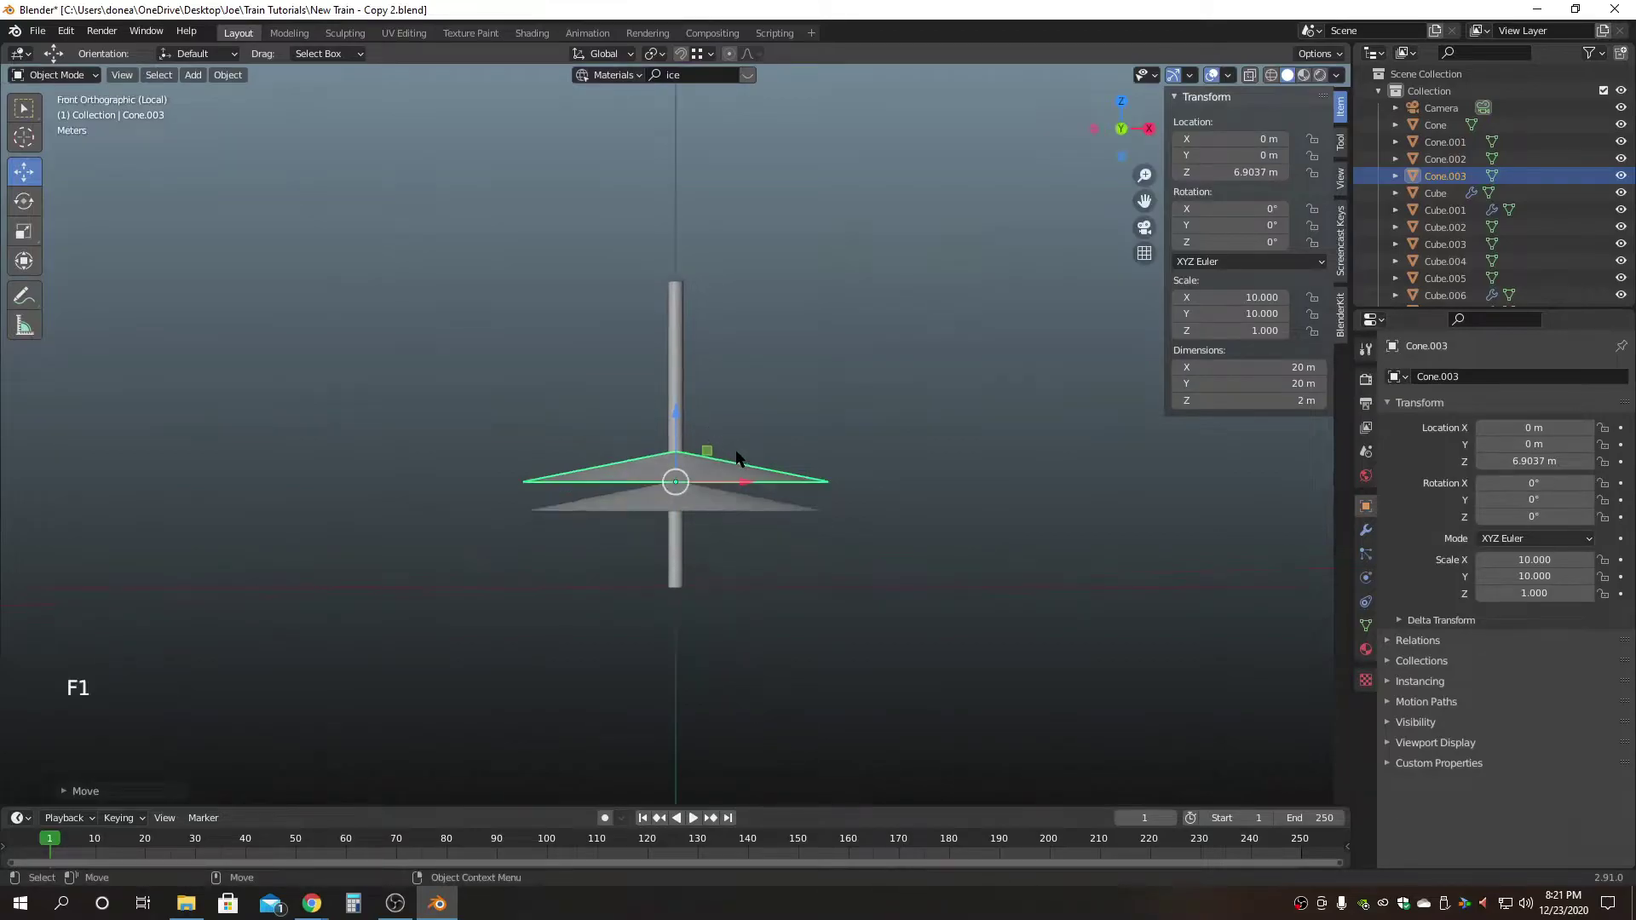
scroll(814, 522, "up", 3)
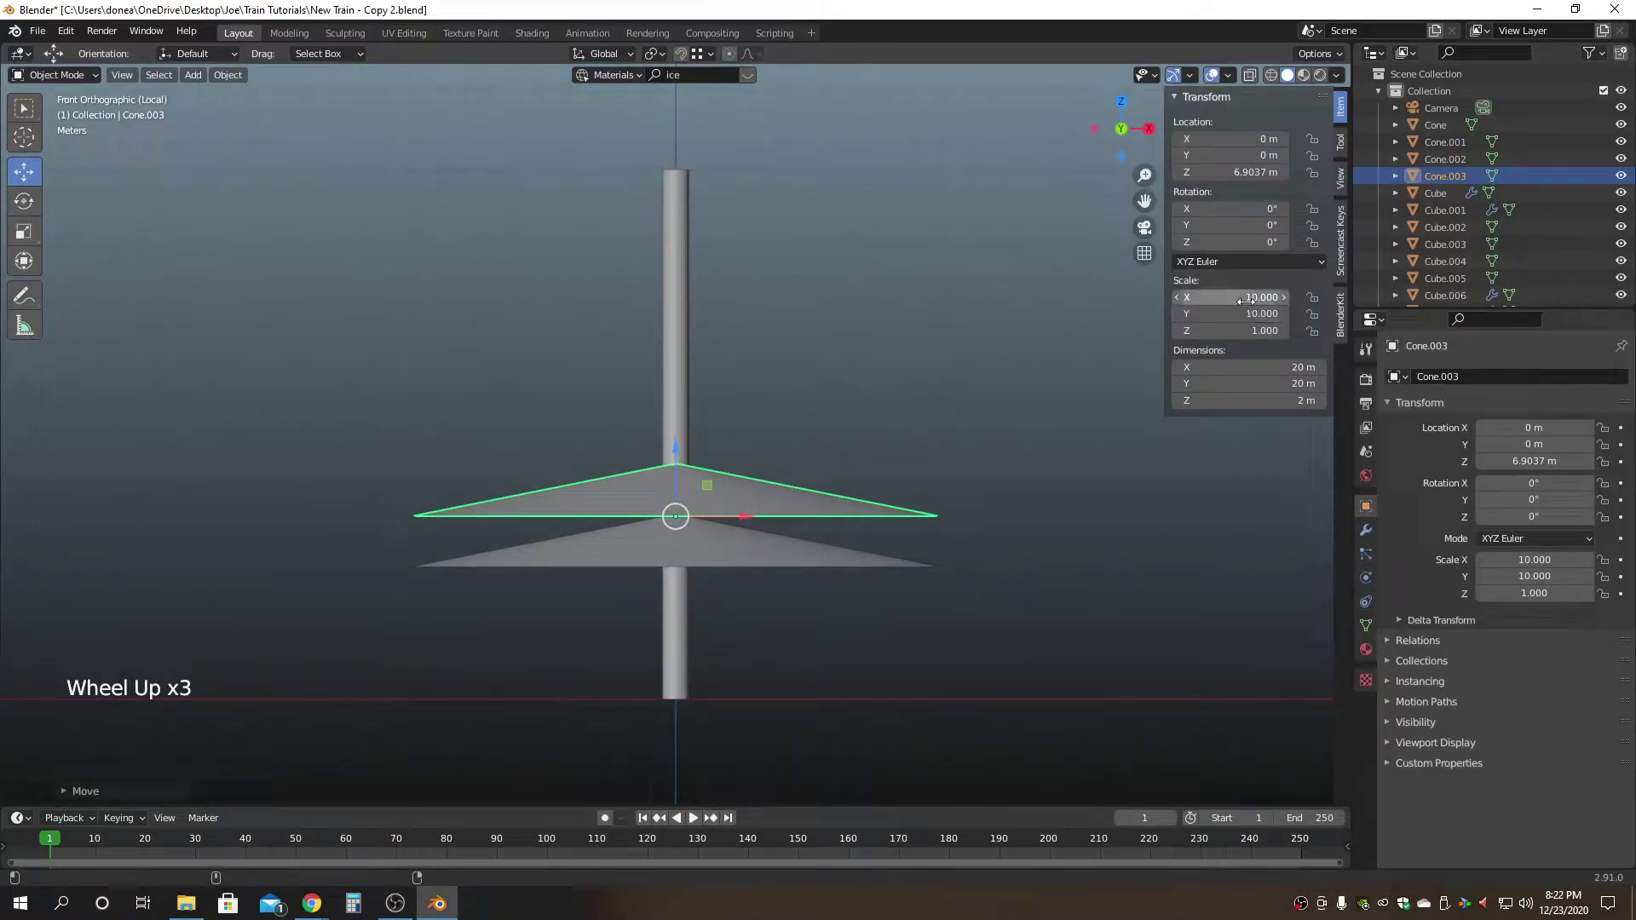
left_click_drag(1240, 296, 1246, 313)
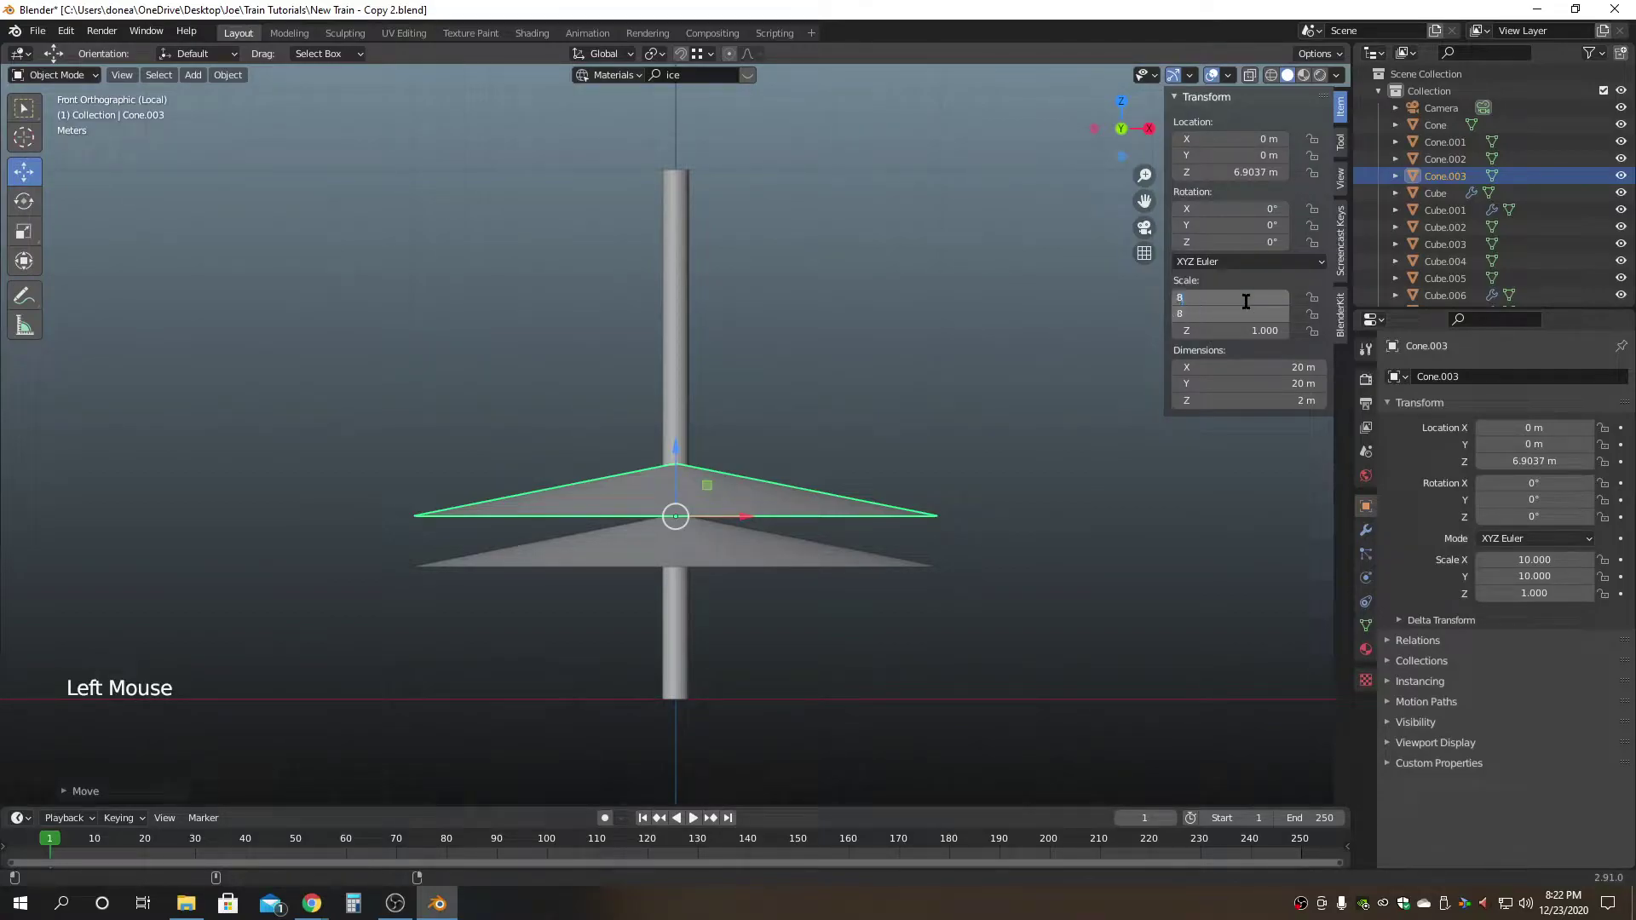
key("Return")
Duplicate the second cone, raise the copy to about Z 8.74 m, and set its X and Y scale to 6.
left_click_drag(674, 450, 686, 394)
key("ctrl+d")
left_click_drag(1259, 297, 1258, 314)
type("6")
key("Return")
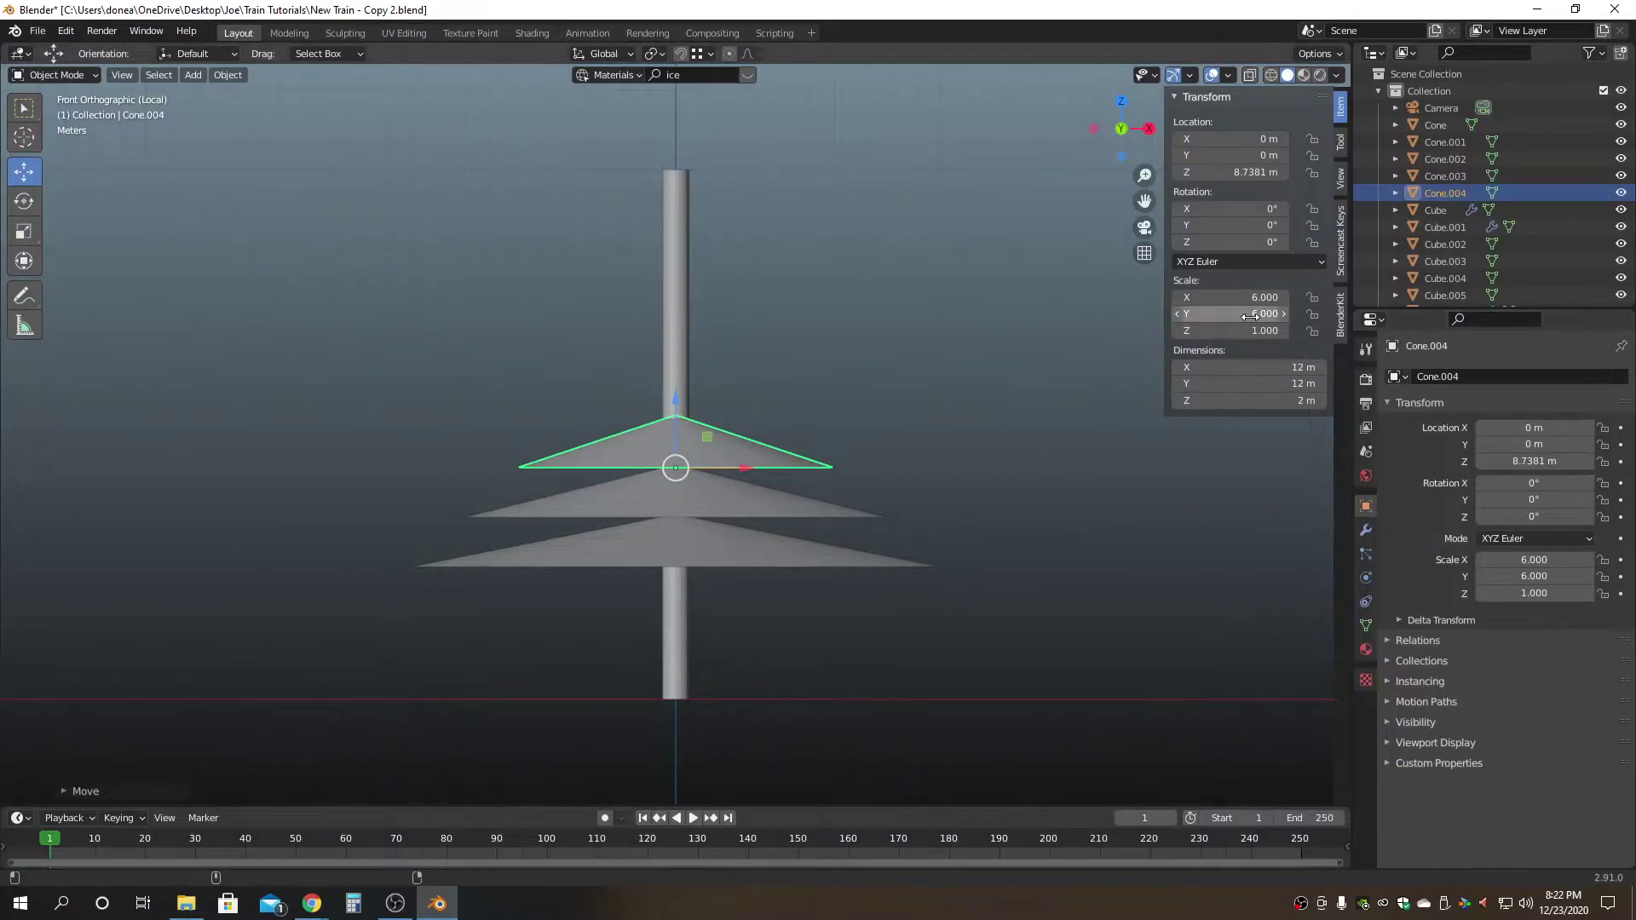
Add a fourth cone by duplicating the top one, raising it to about Z 10.5 m, and setting X and Y scale to 4.
key("ctrl+d")
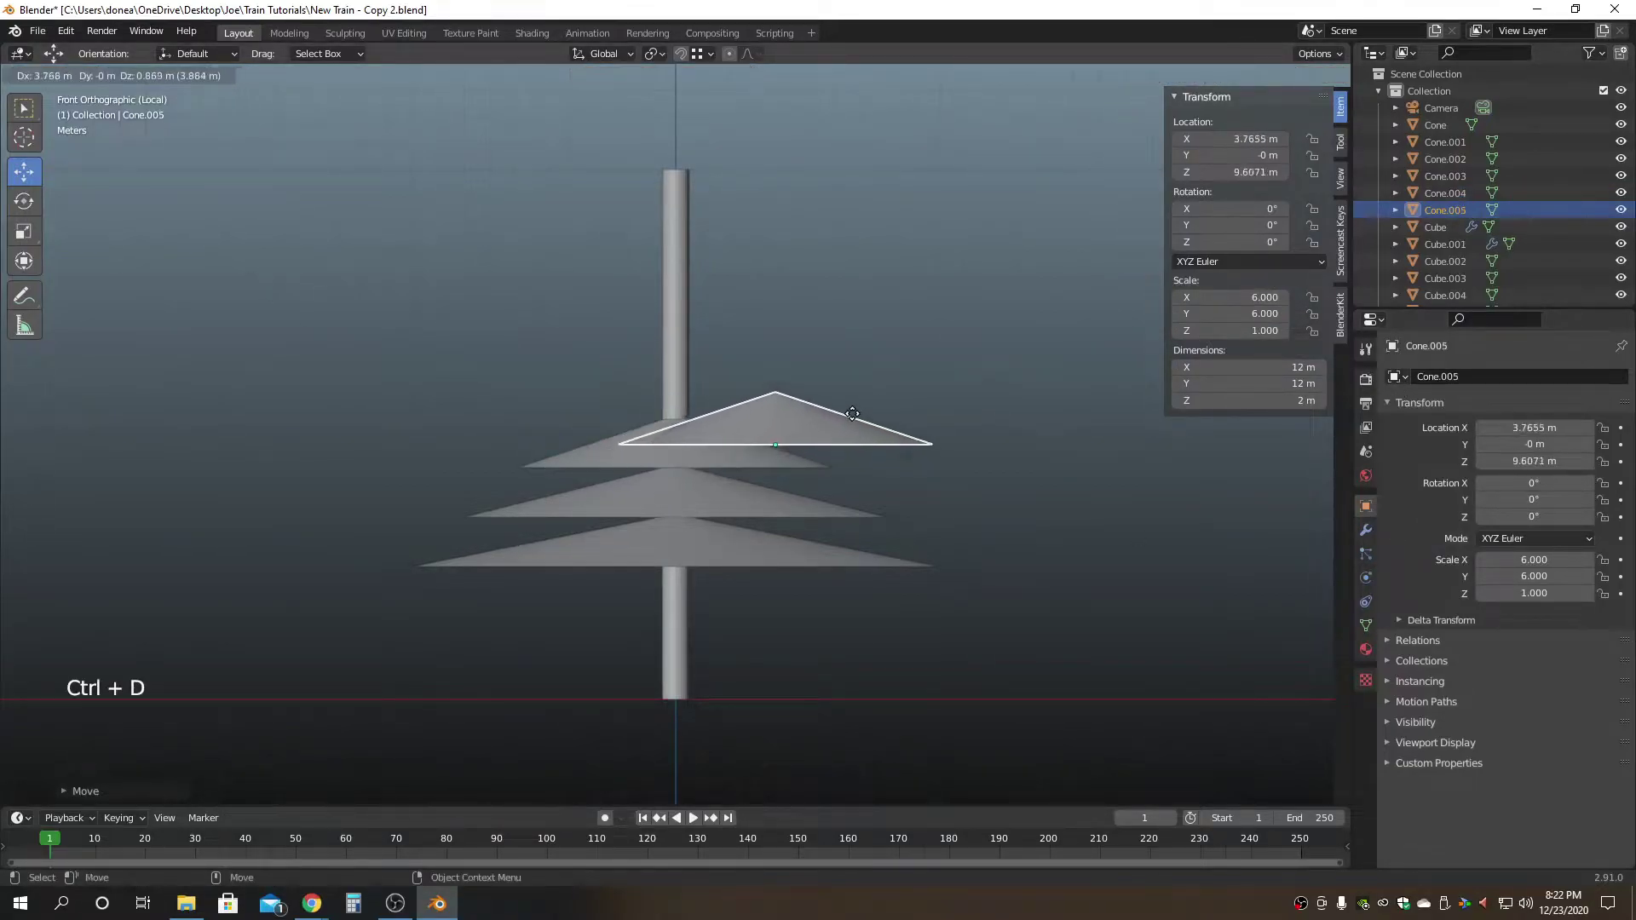
key("Escape")
left_click_drag(675, 408, 676, 360)
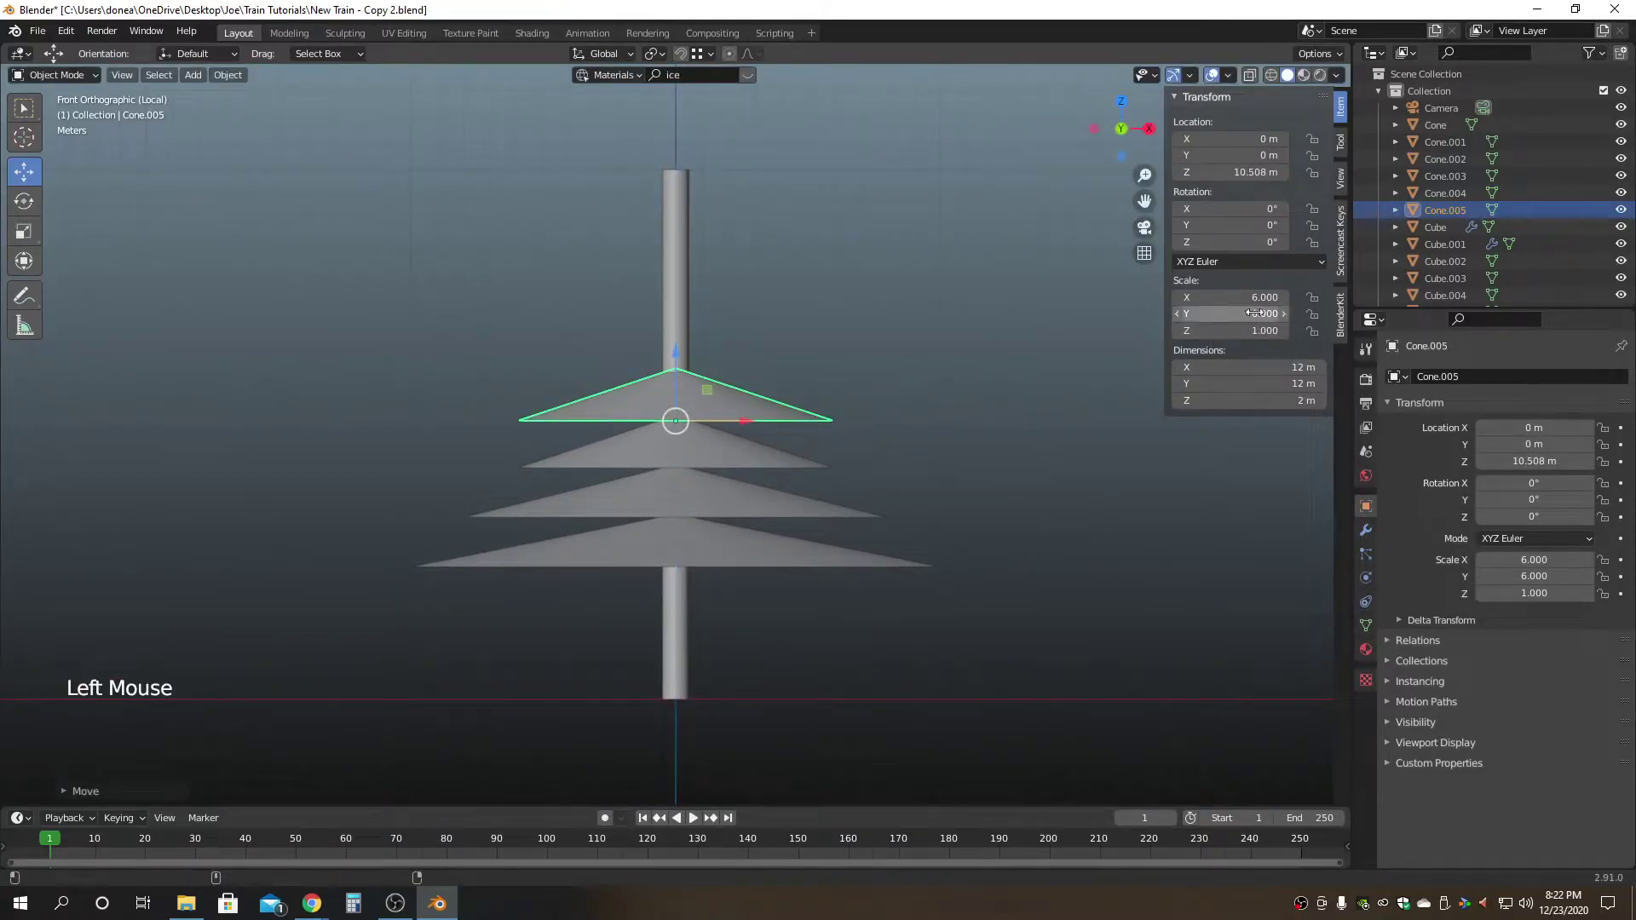
left_click_drag(1248, 313, 1248, 300)
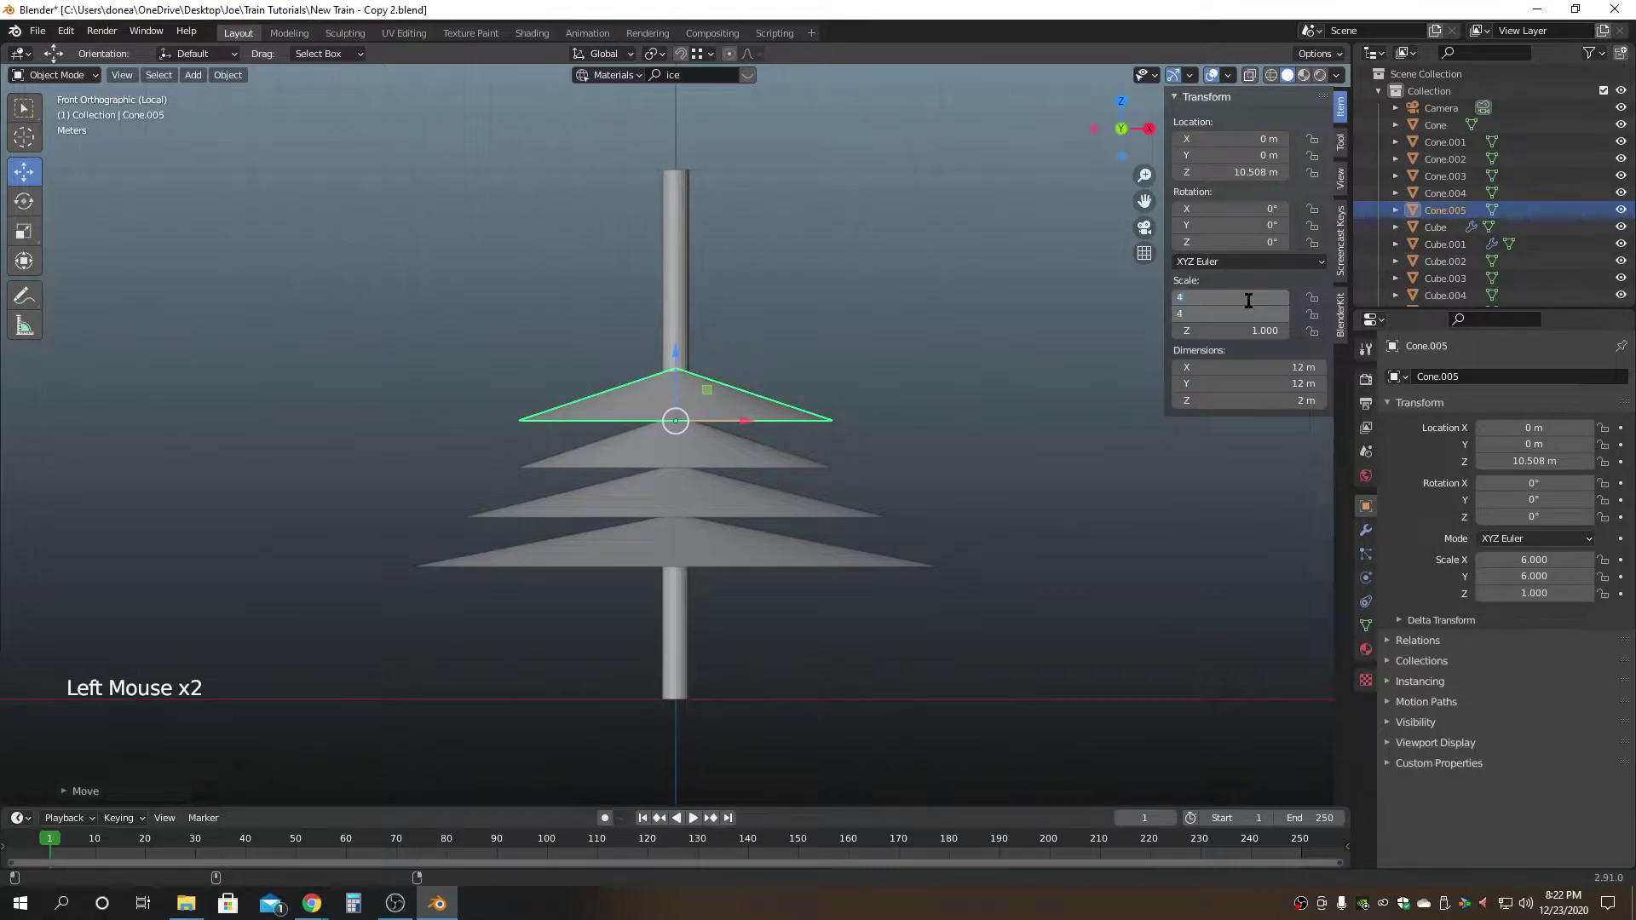
type("4")
key("Return")
Add a fifth cone by duplicating the top one, raising it to about Z 12.25 m, and setting X and Y scale to 2.
key("ctrl+d")
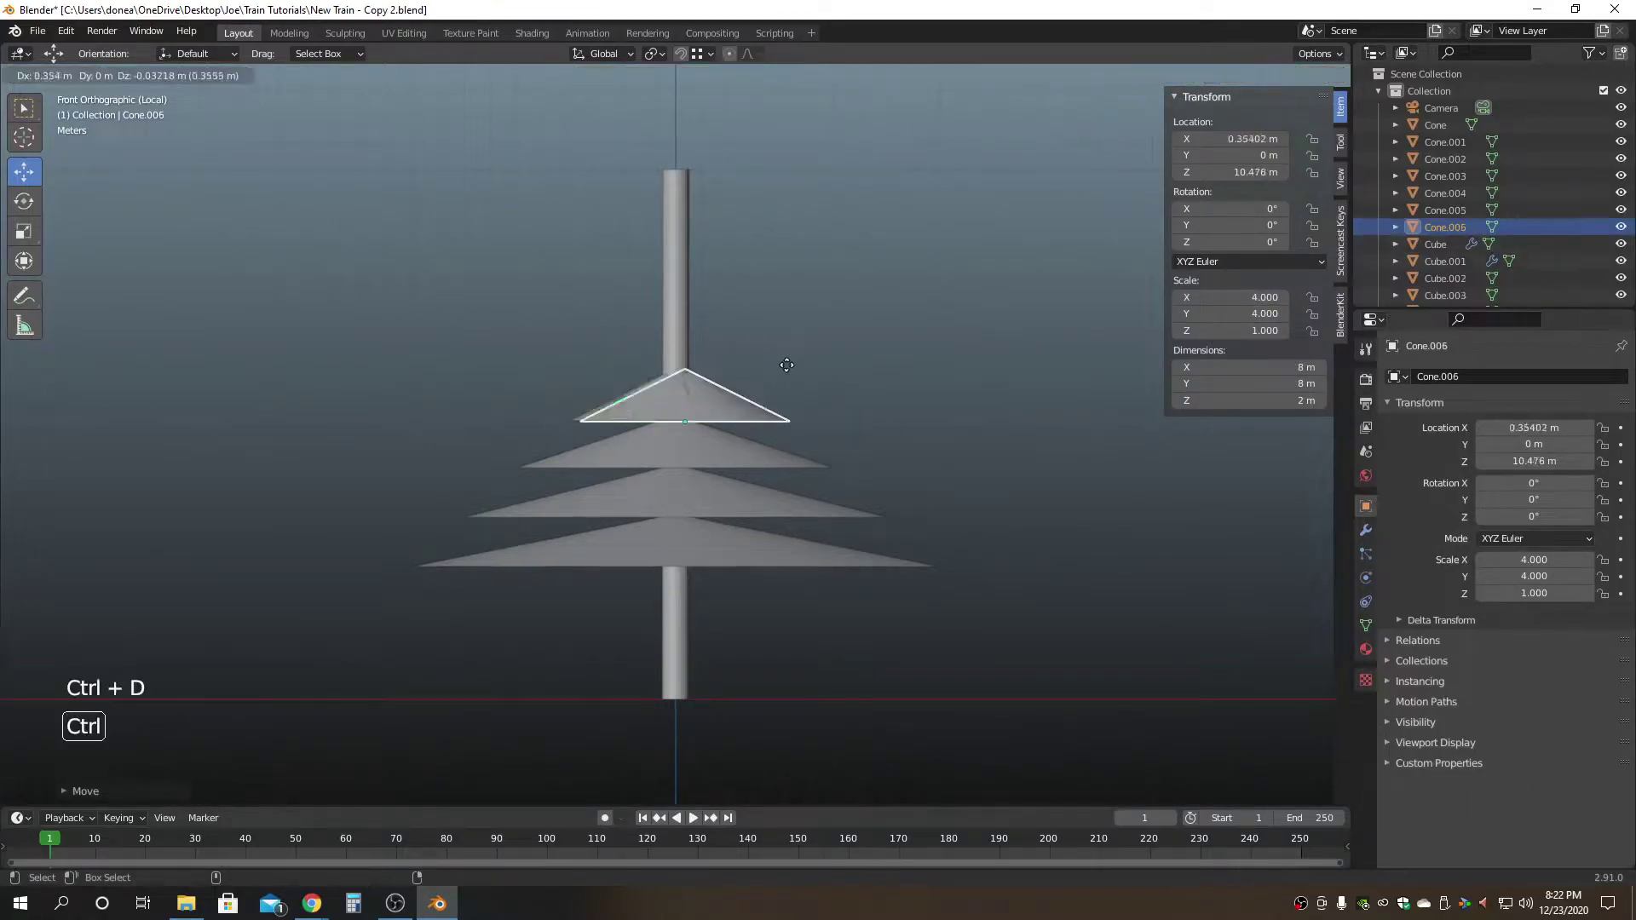
right_click(668, 349)
left_click_drag(677, 353, 678, 307)
left_click_drag(1218, 313, 1218, 298)
type("2")
key("Return")
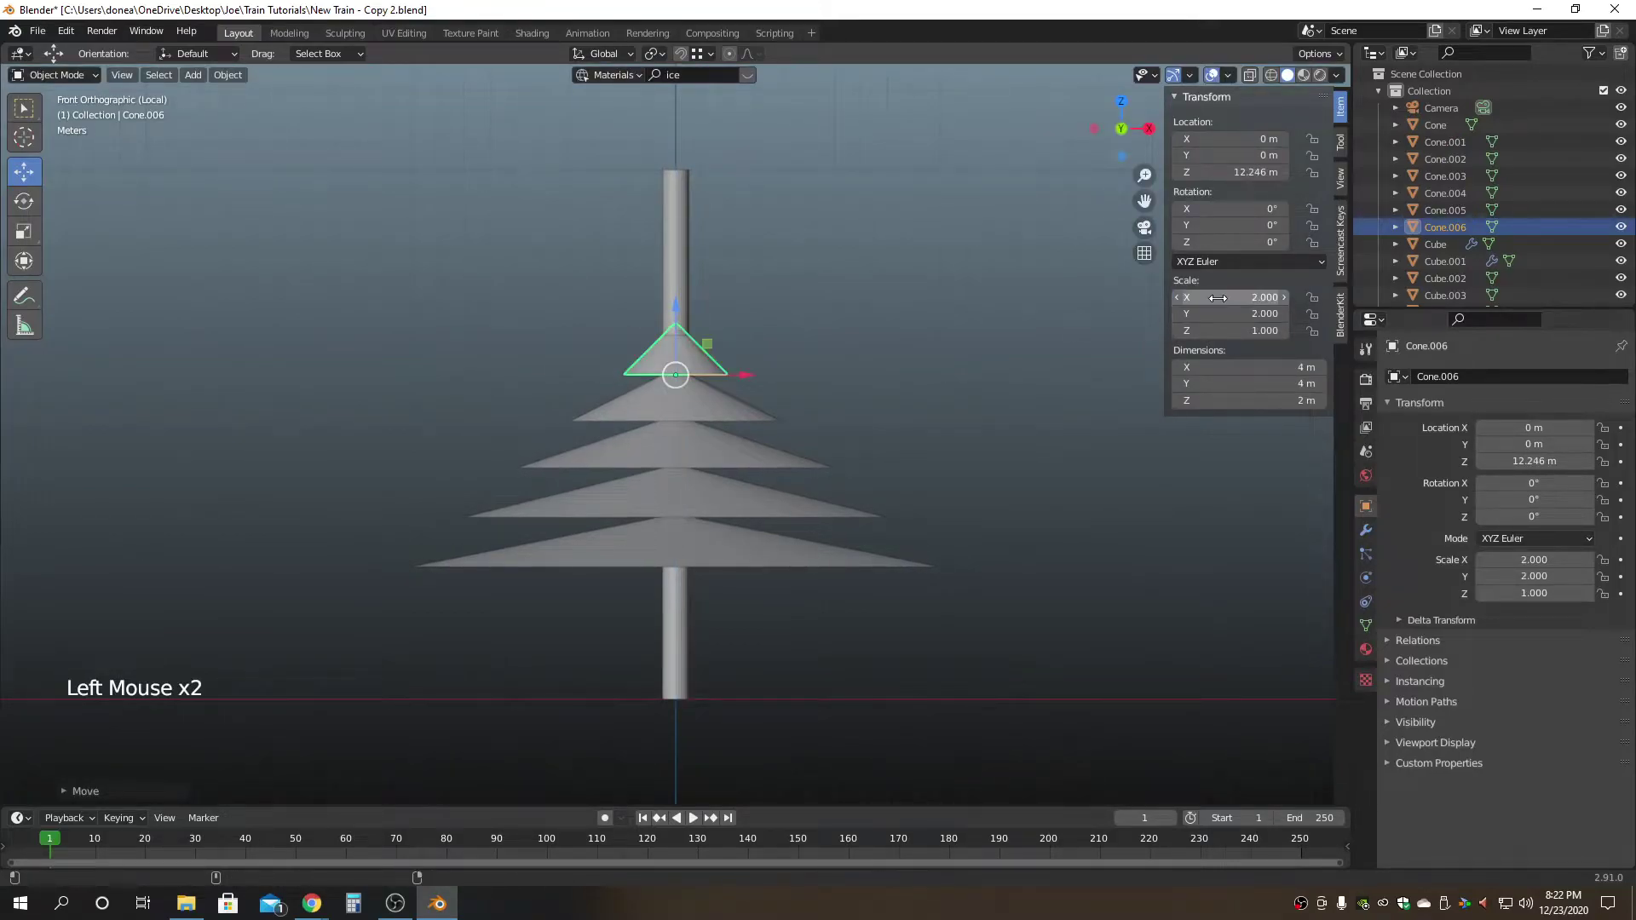
Select the trunk cylinder and shorten it along Z to a scale of about 6.65, so its top sits inside the highest cone.
left_click(777, 284)
left_click(679, 256)
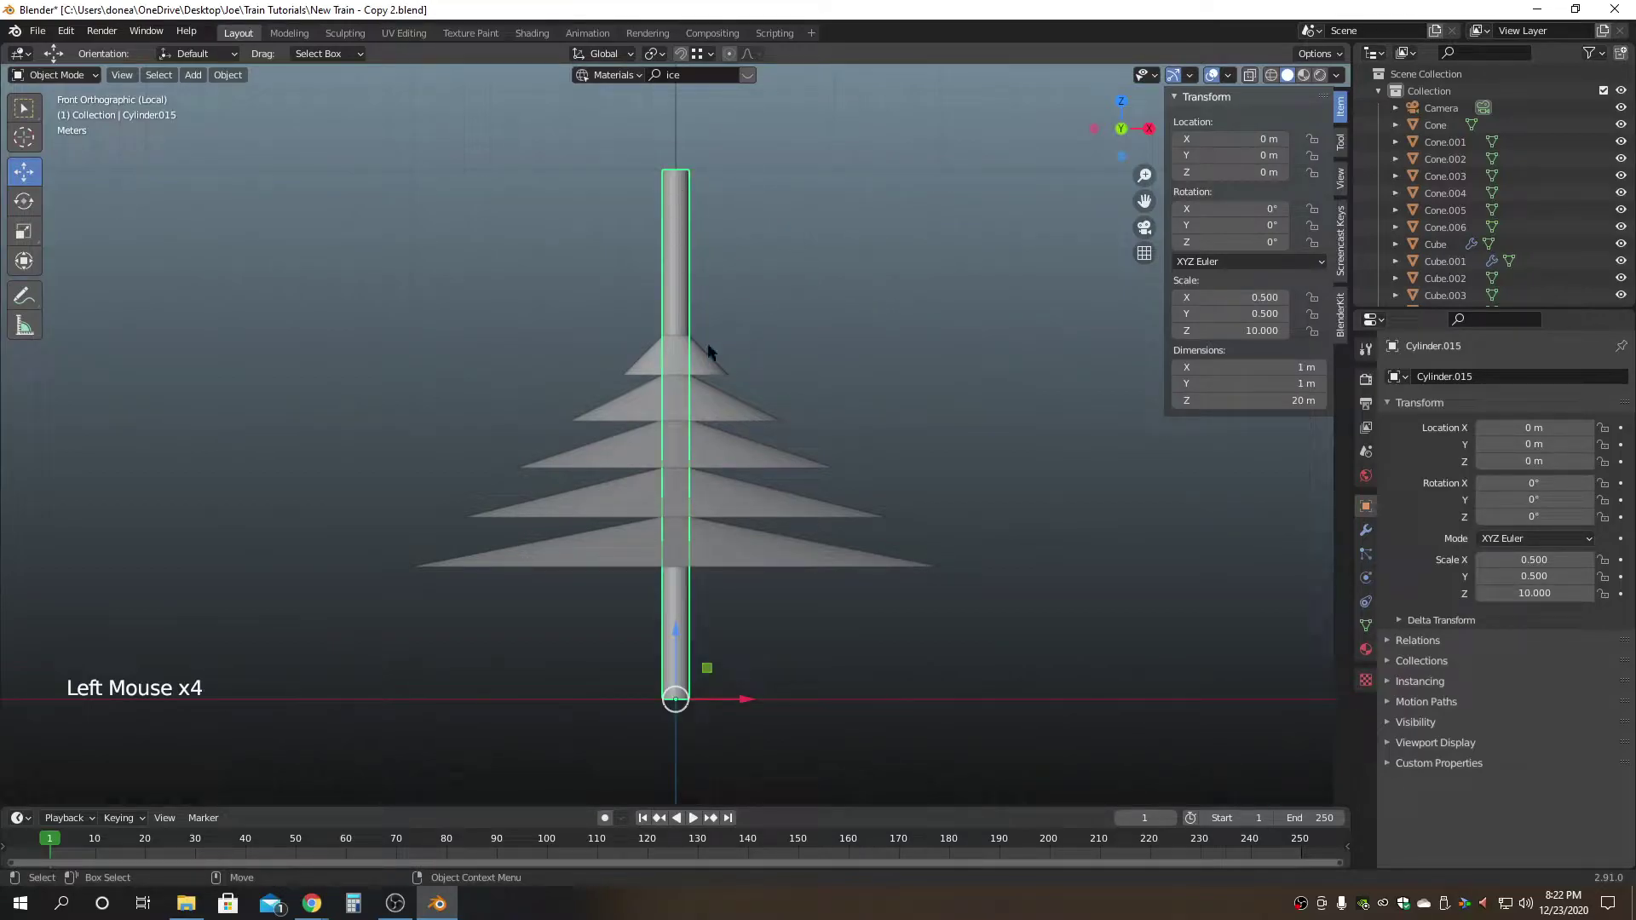
key("r")
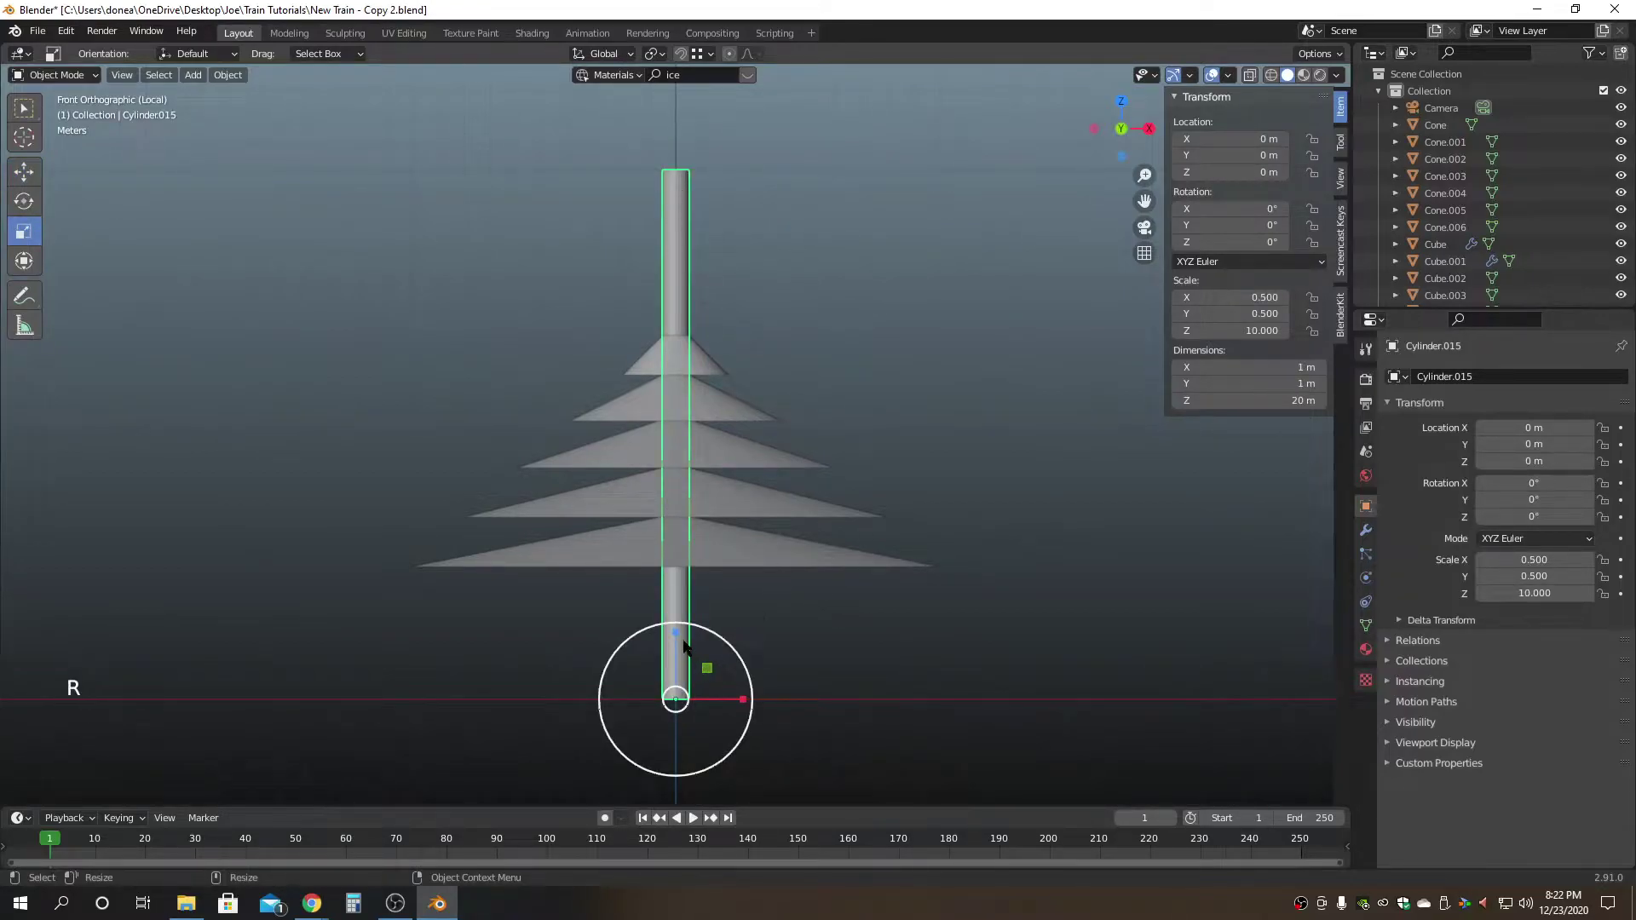
left_click_drag(675, 634, 677, 657)
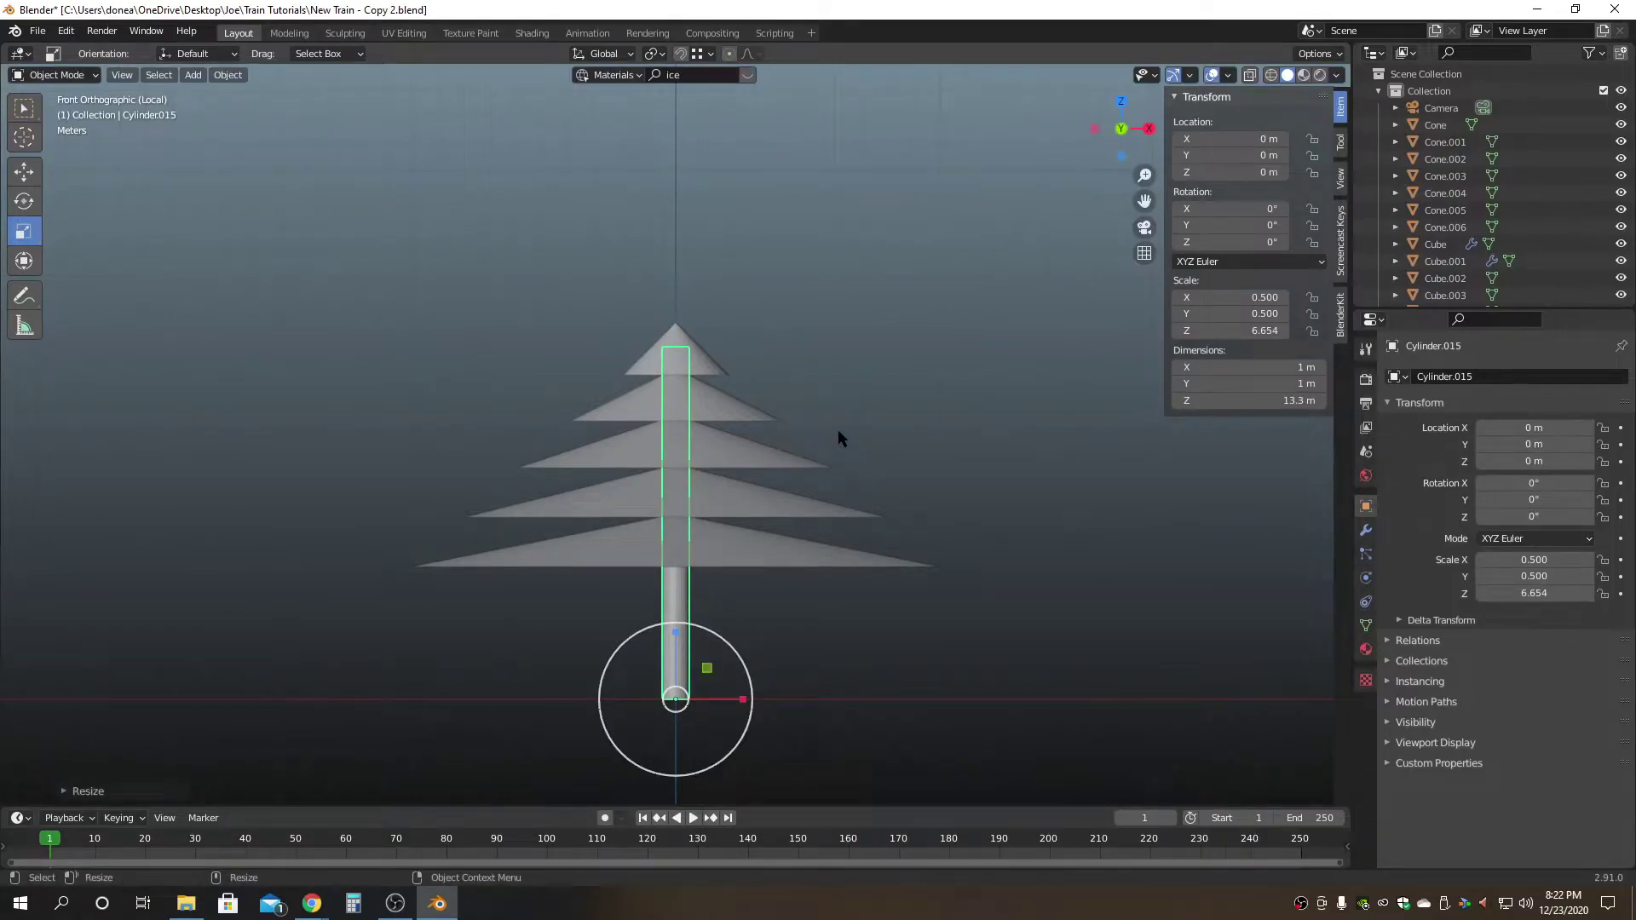
left_click(872, 394)
left_click_drag(880, 450, 848, 397, "alt")
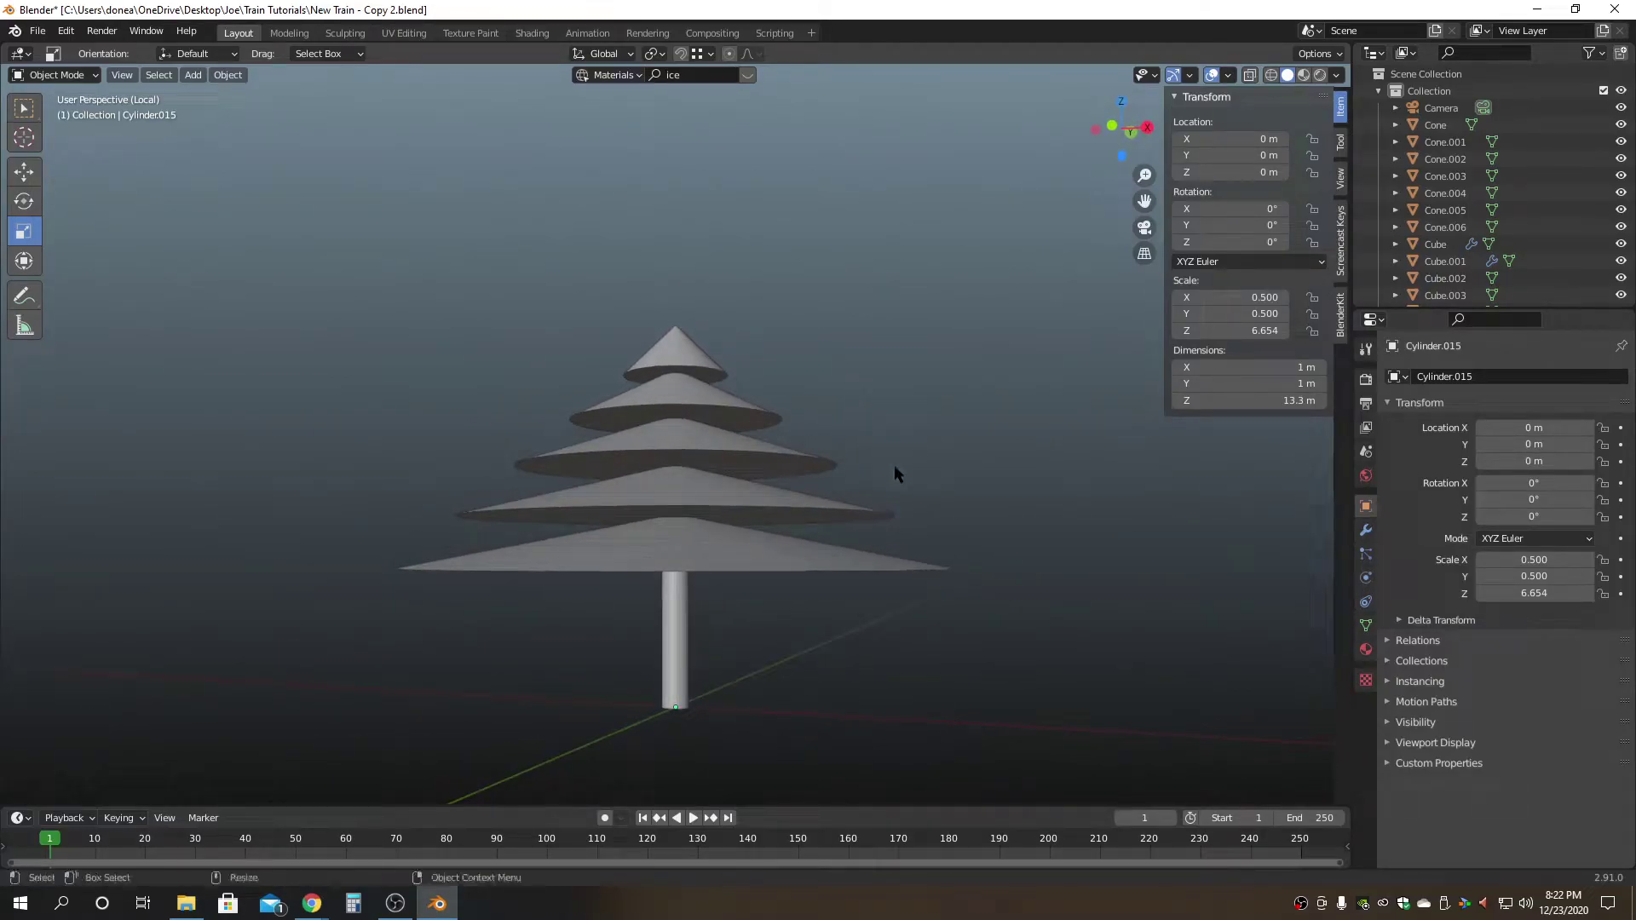
left_click_drag(877, 469, 904, 452, "alt")
mouse_move(900, 452)
left_mouse_down("alt")
mouse_move(888, 620)
mouse_move(906, 470)
left_mouse_up("alt")
Select all five cones and the trunk, and join them into a single tree object.
left_click_drag(294, 174, 1008, 765)
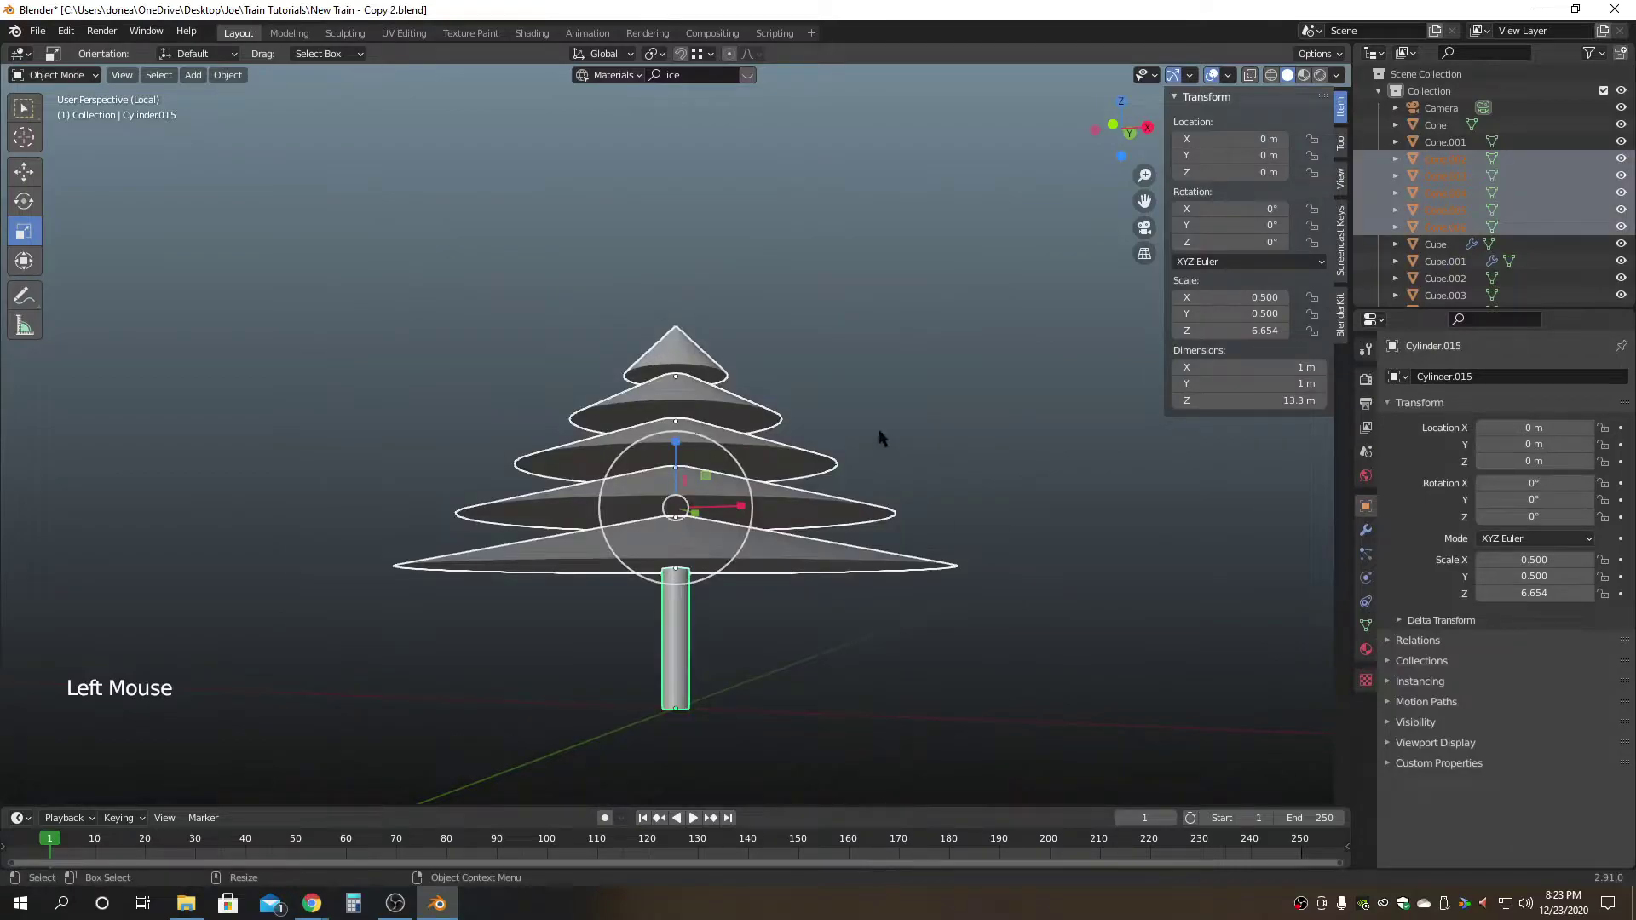
key("q")
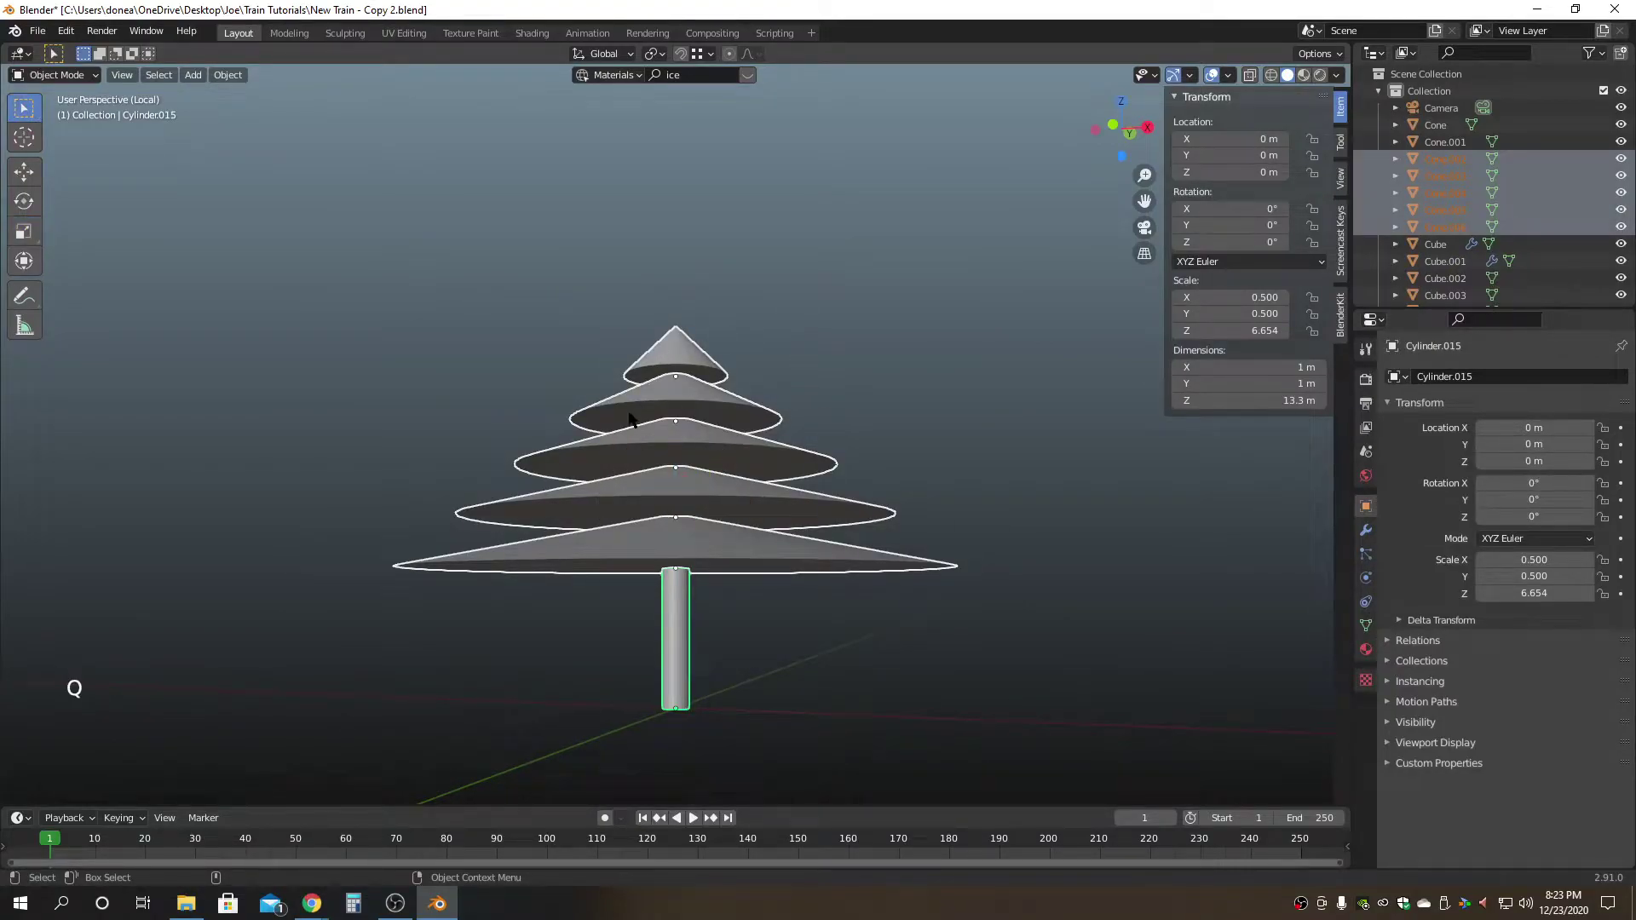
left_click(230, 75)
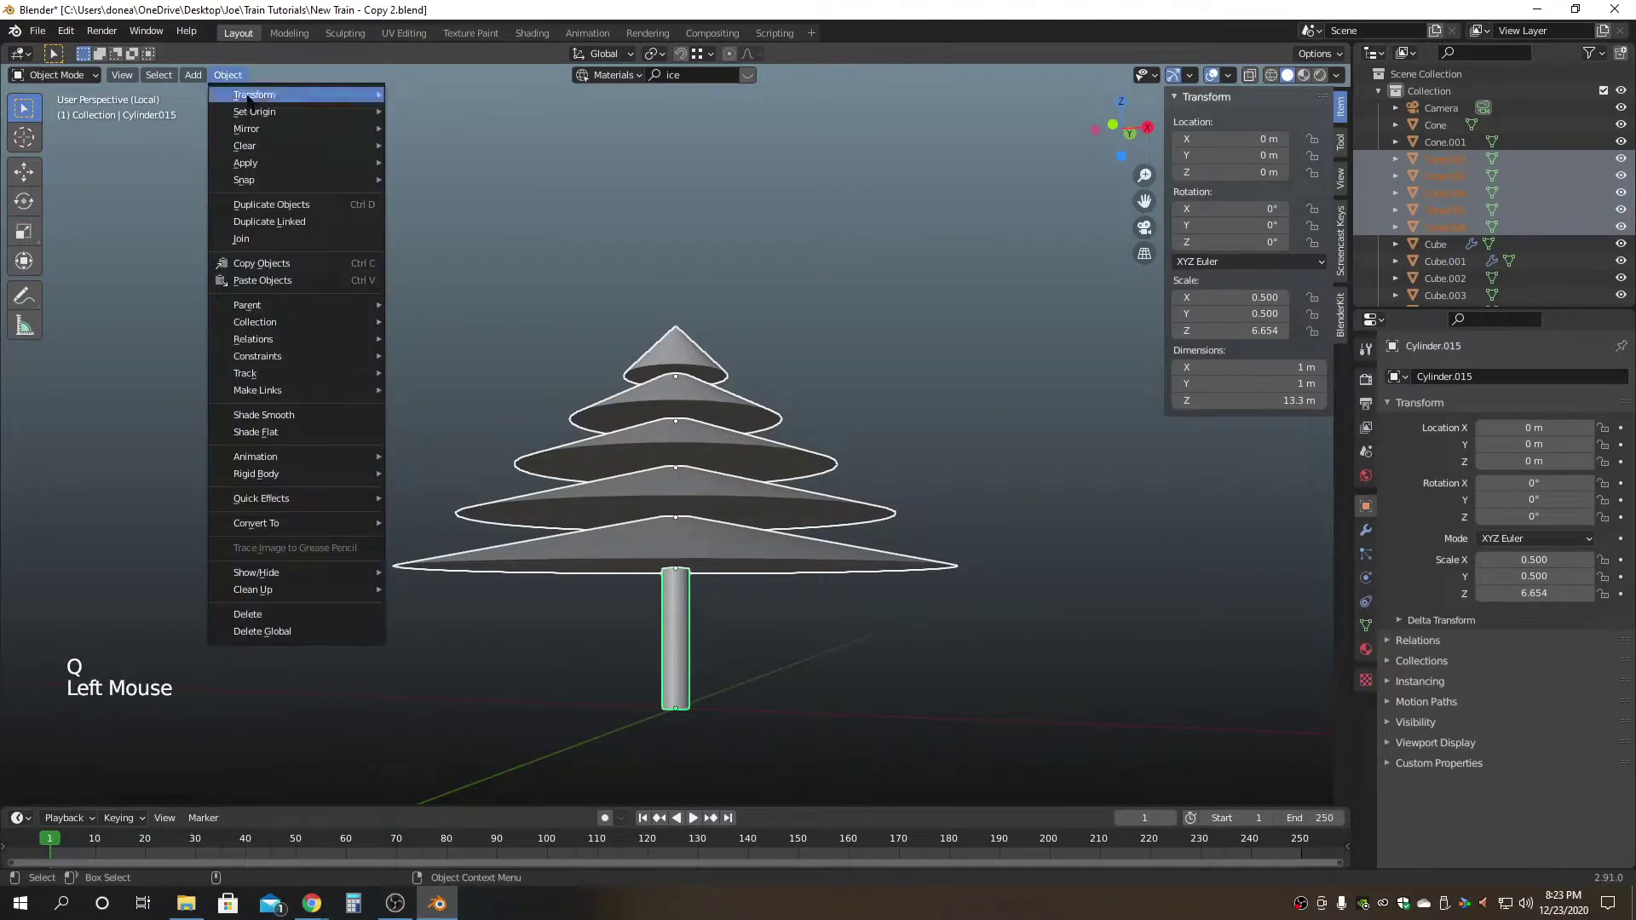
left_click(290, 240)
Stretch the joined tree along Z to a scale of about 10.23, then deselect it.
left_click_drag(832, 412, 814, 436, "alt")
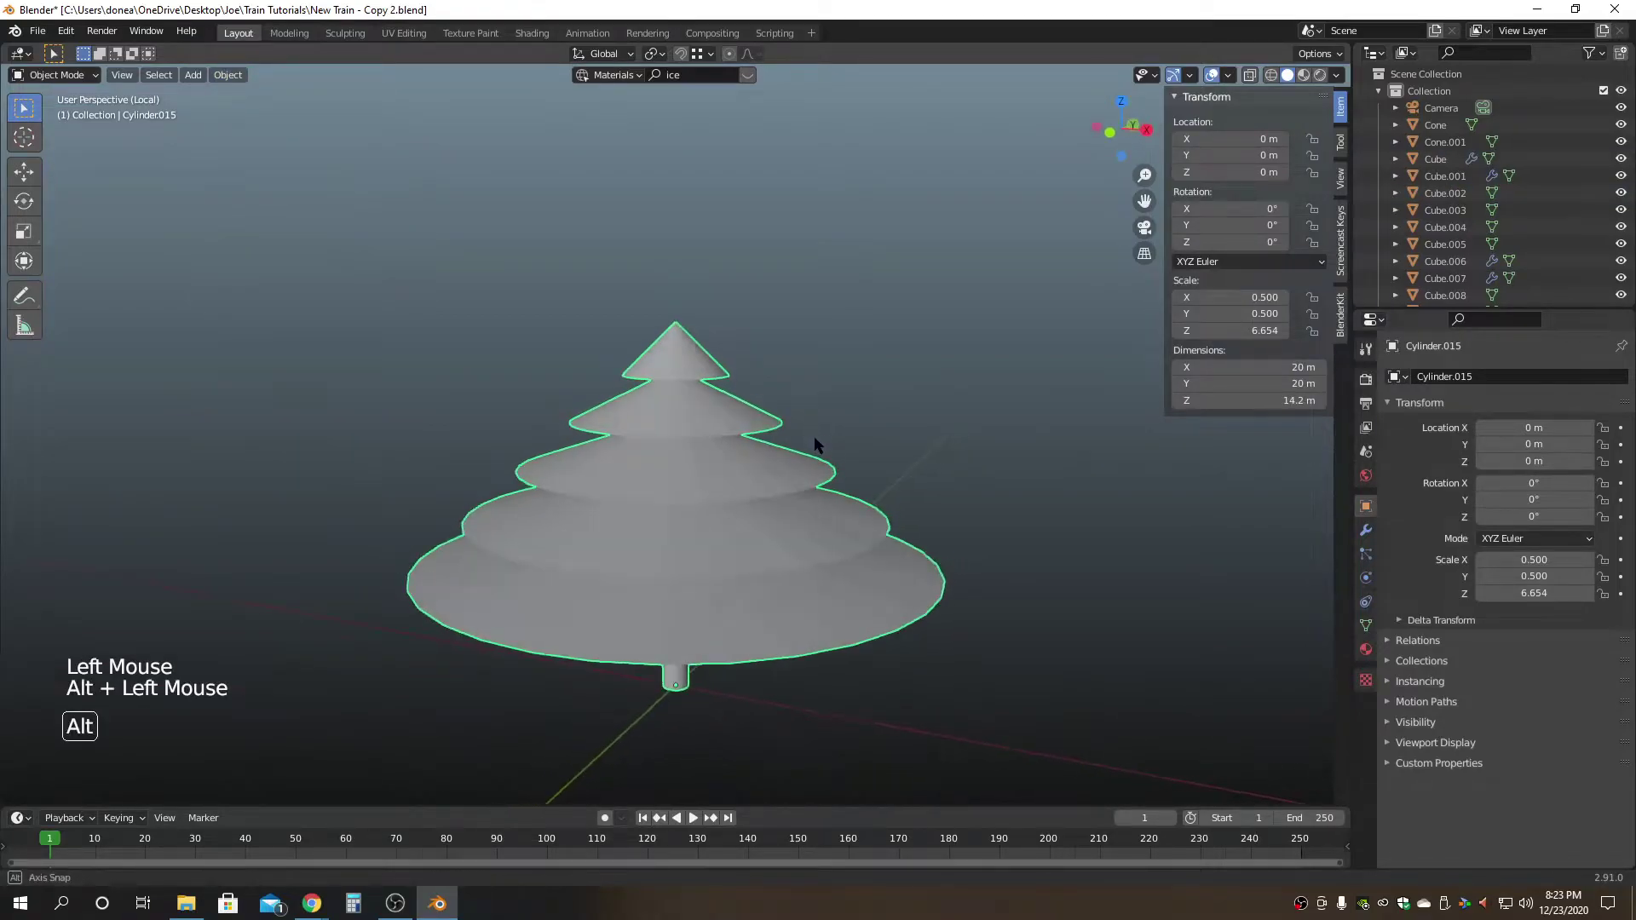
scroll(811, 422, "down", 3)
key("r")
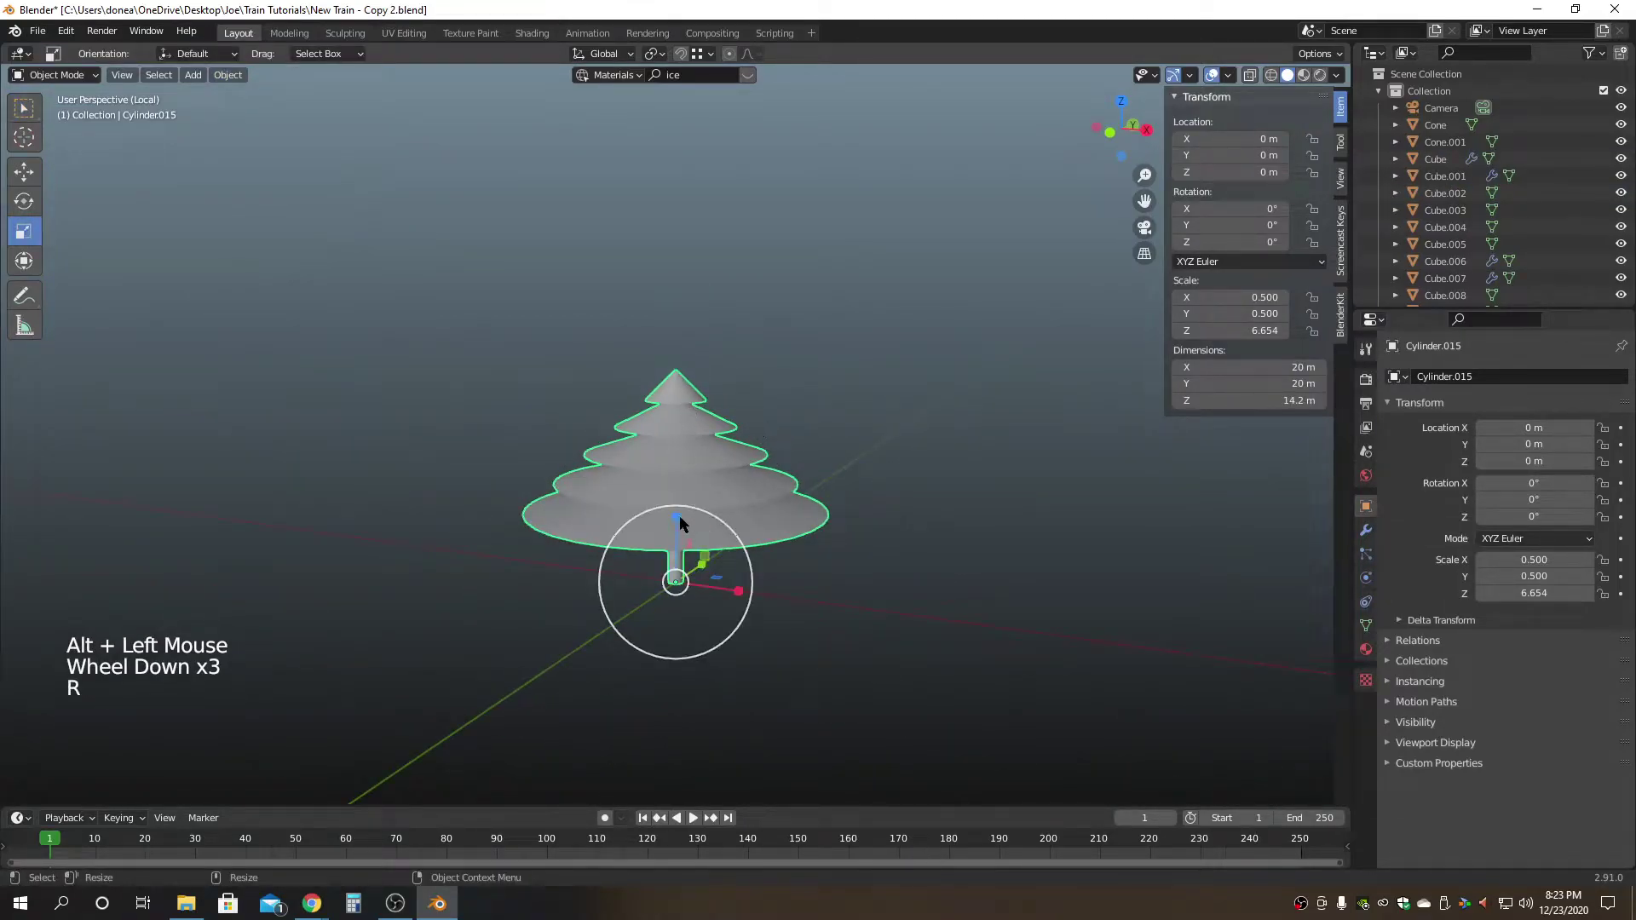
left_click_drag(673, 518, 676, 479)
left_click_drag(862, 631, 864, 606, "alt")
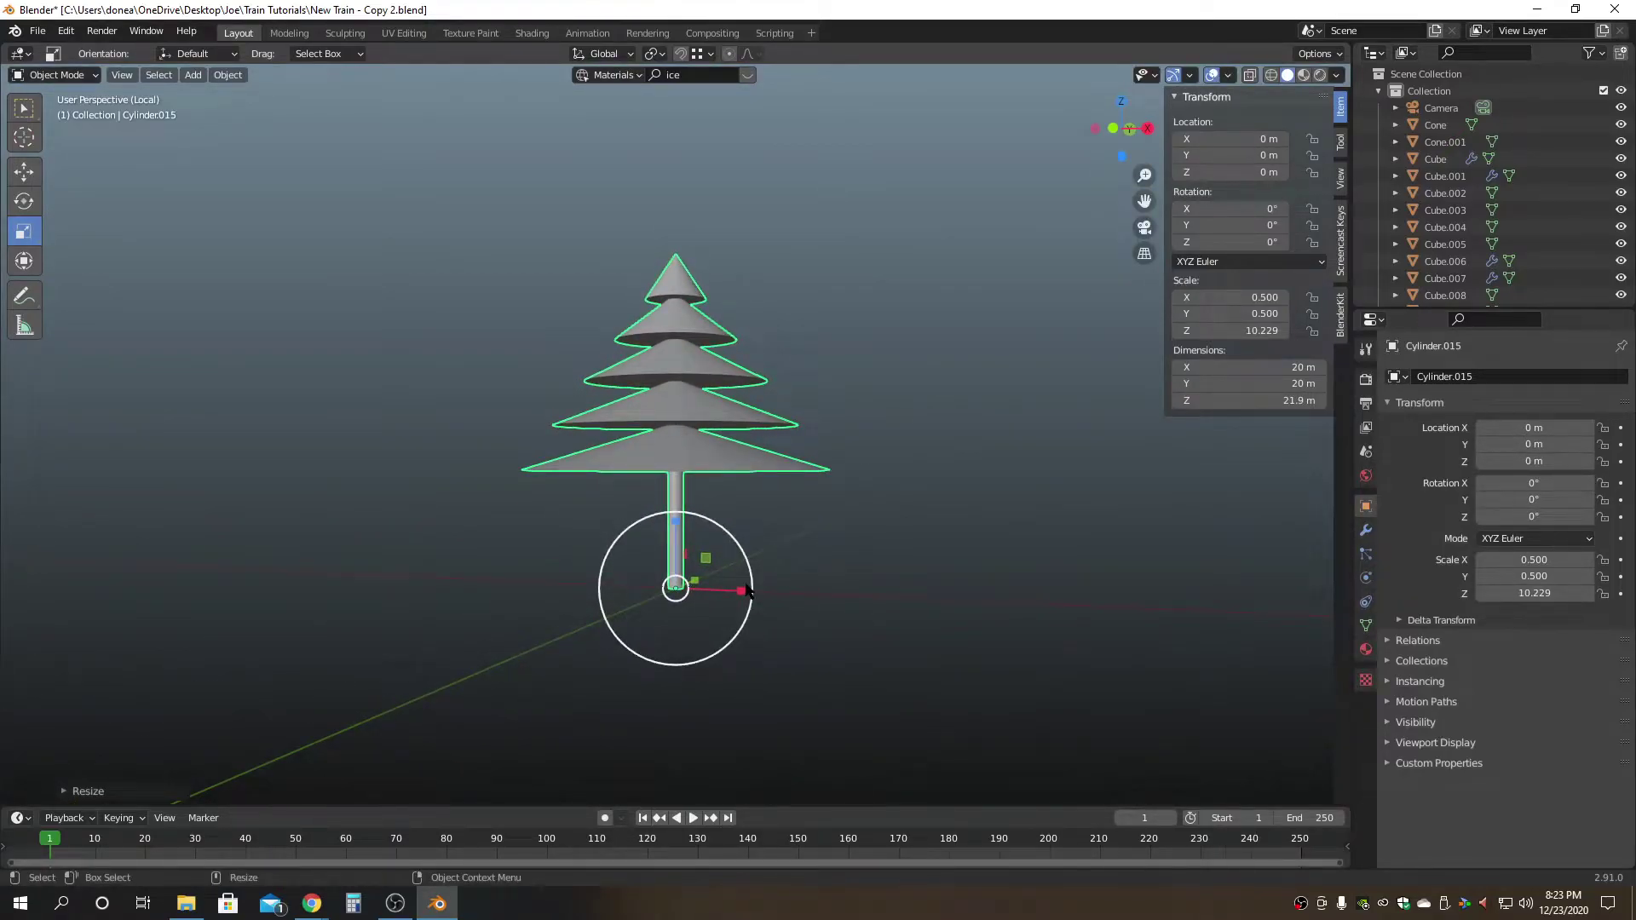
left_click(850, 561)
left_click_drag(866, 548, 535, 541, "alt")
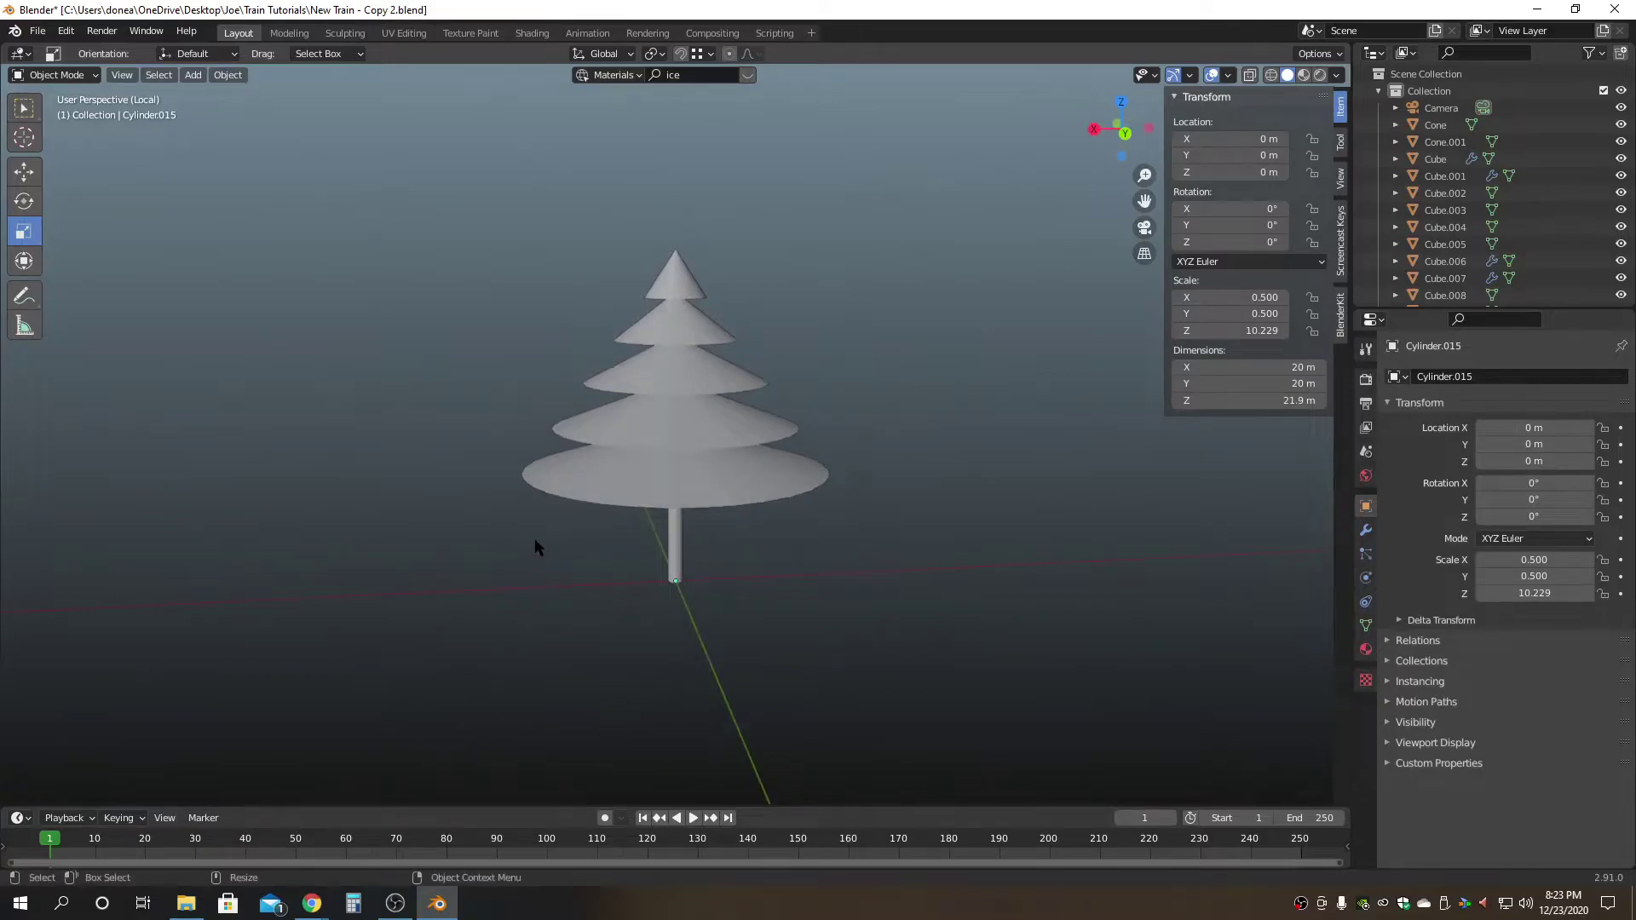
Leave local view and move the tree past the end of the ground, to about X 83 m and Y 626 m.
key("shift+i")
scroll(548, 511, "down", 4)
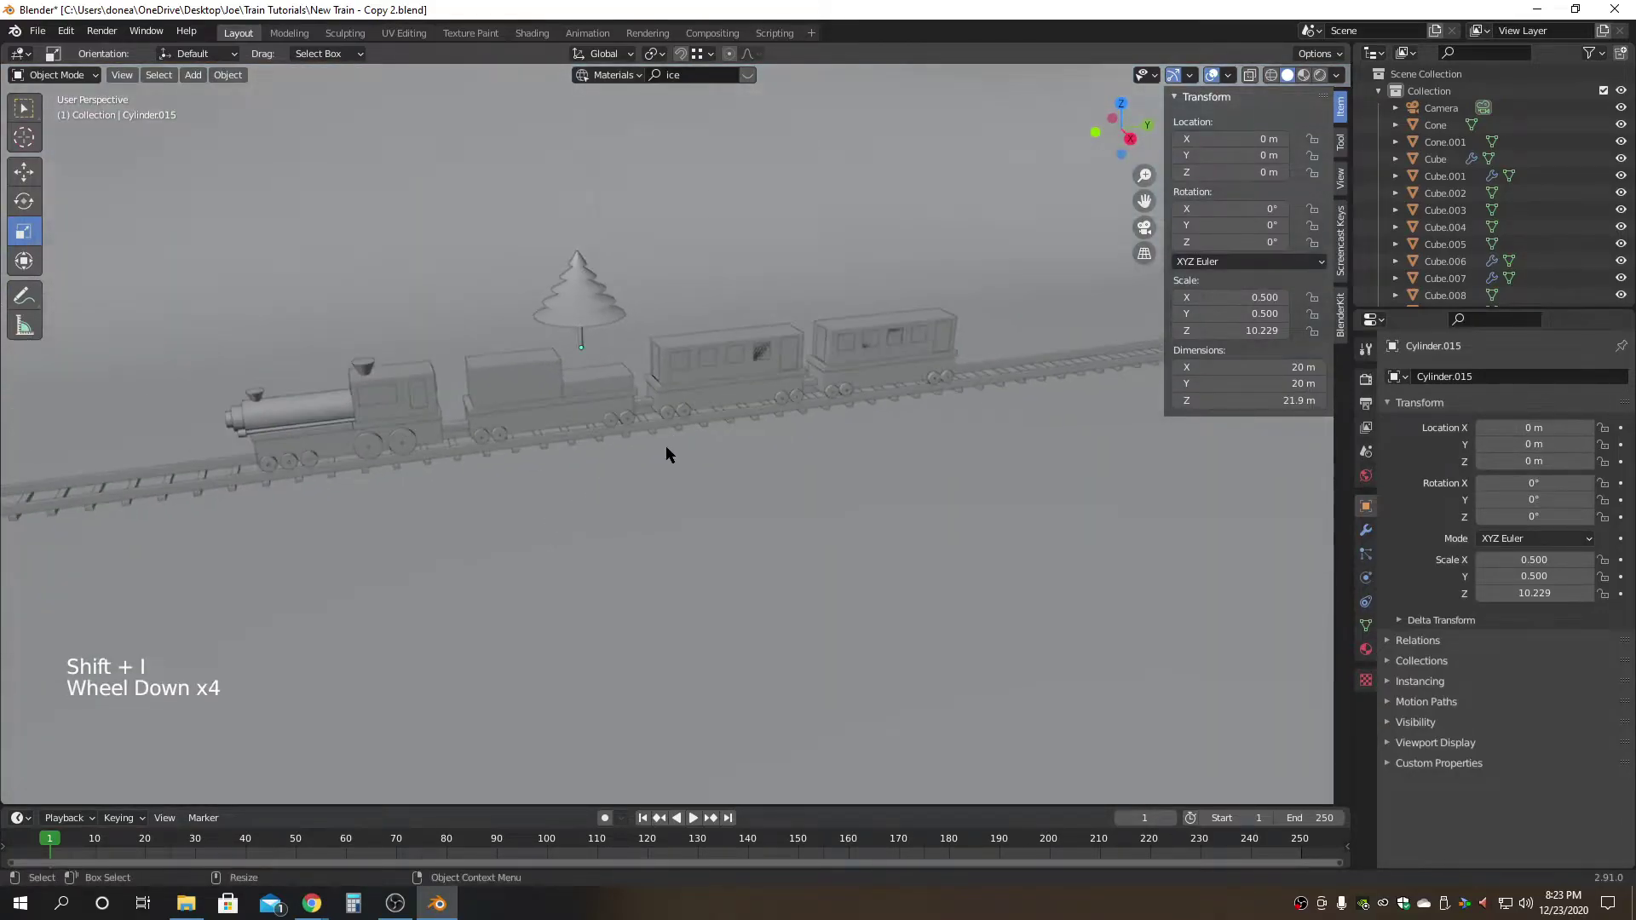
left_click_drag(665, 449, 661, 508, "alt")
scroll(672, 506, "down", 6)
left_click(568, 369)
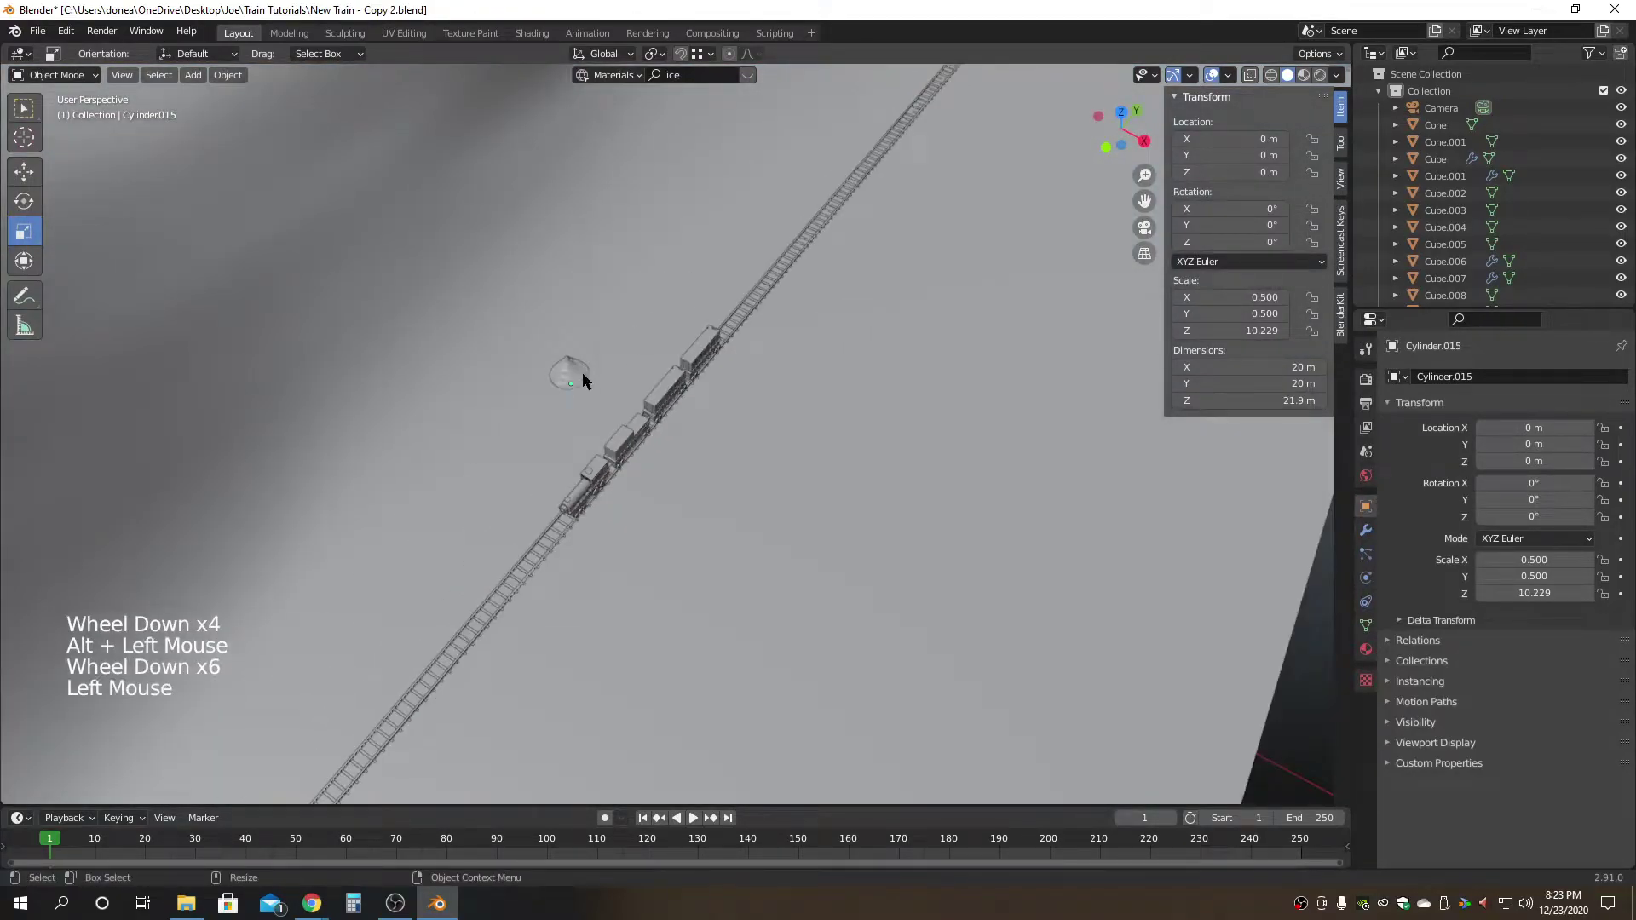
left_click_drag(906, 467, 795, 500, "alt")
key("w")
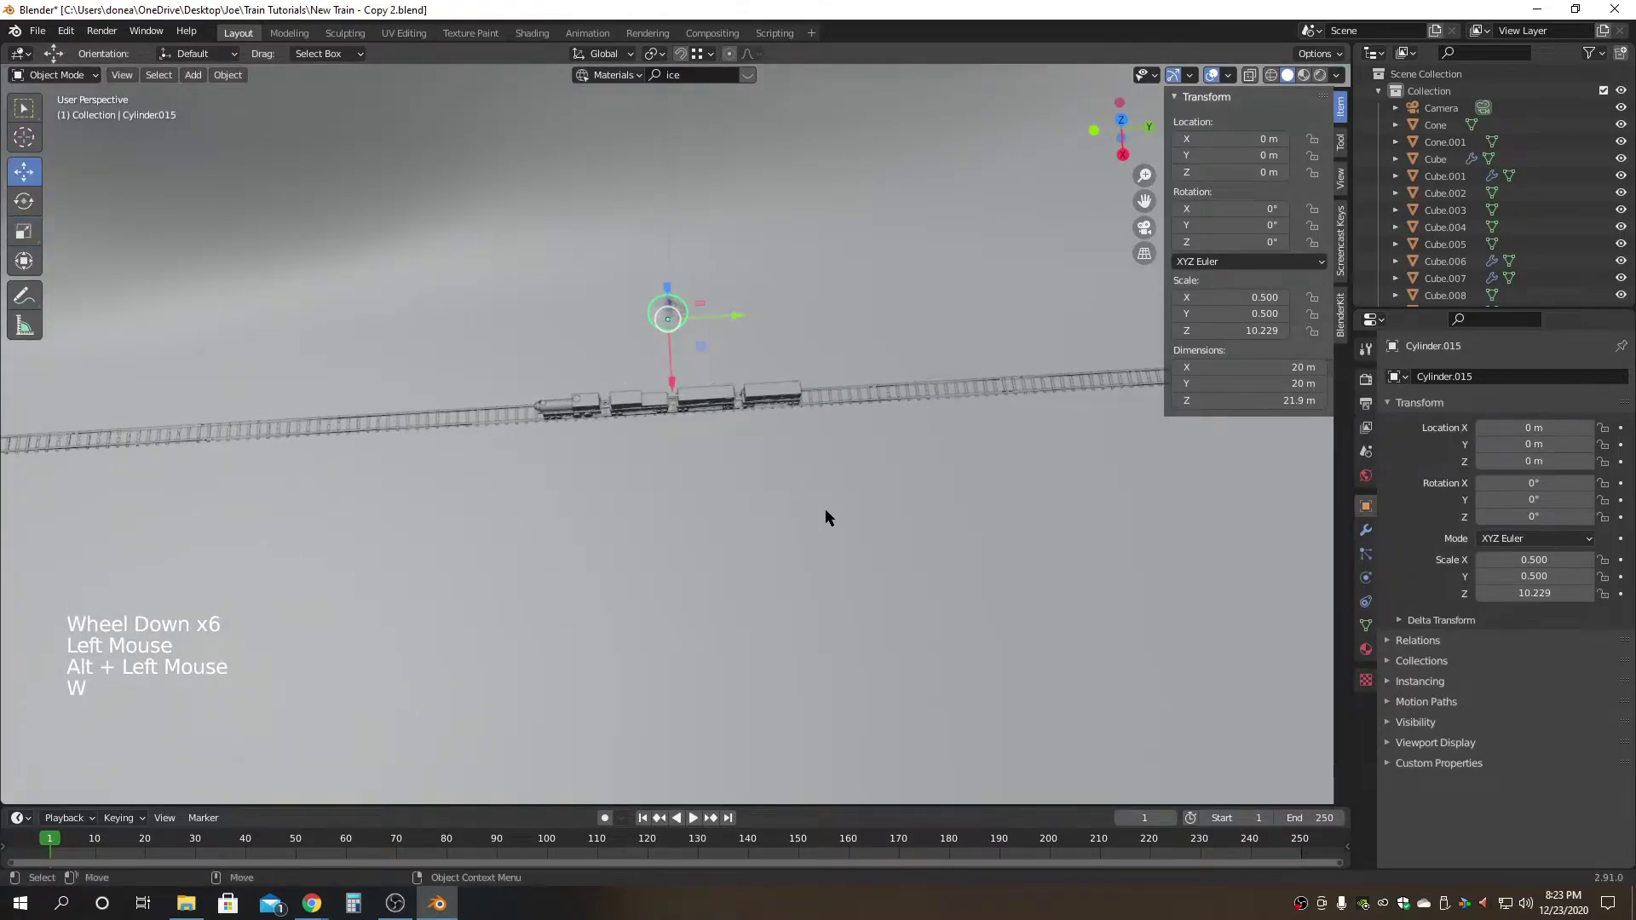
scroll(825, 516, "down", 6)
scroll(825, 509, "down", 3)
left_click_drag(718, 443, 963, 456)
left_click(748, 602)
Select the tree and move it beside the train in top view, to about X 67.5 m and Y -9.6 m.
left_click_drag(747, 595, 782, 396, "alt")
scroll(693, 486, "up", 4)
left_click_drag(741, 478, 684, 439, "alt")
middle_click(924, 442, "alt")
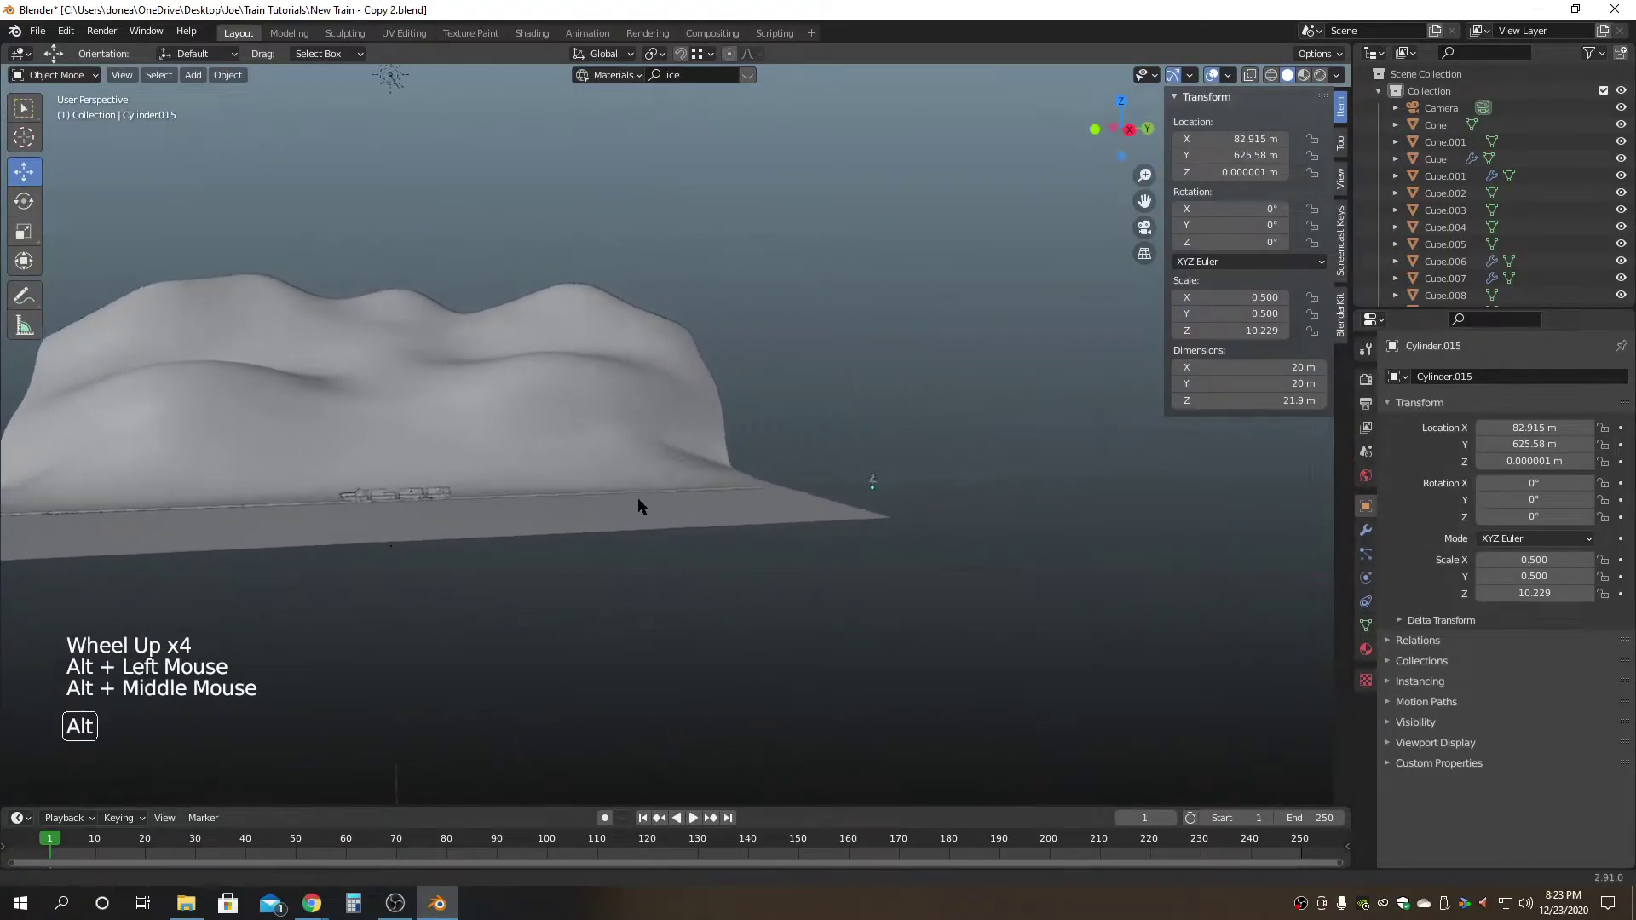
scroll(801, 520, "up", 2)
scroll(801, 520, "up", 3)
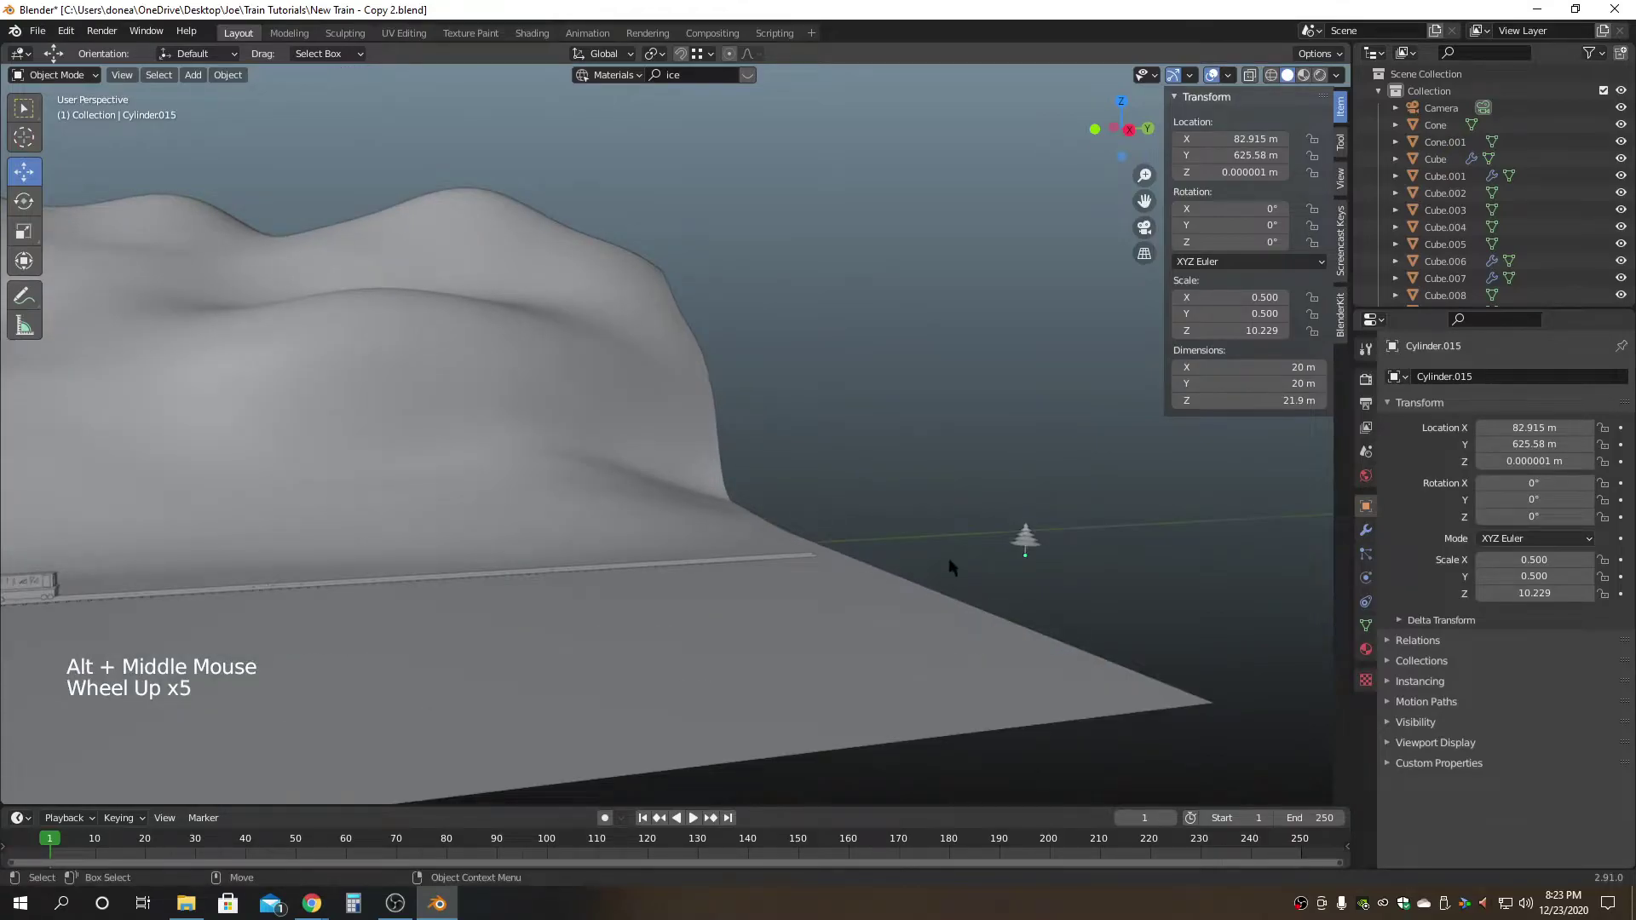
left_click_drag(1003, 476, 1060, 566)
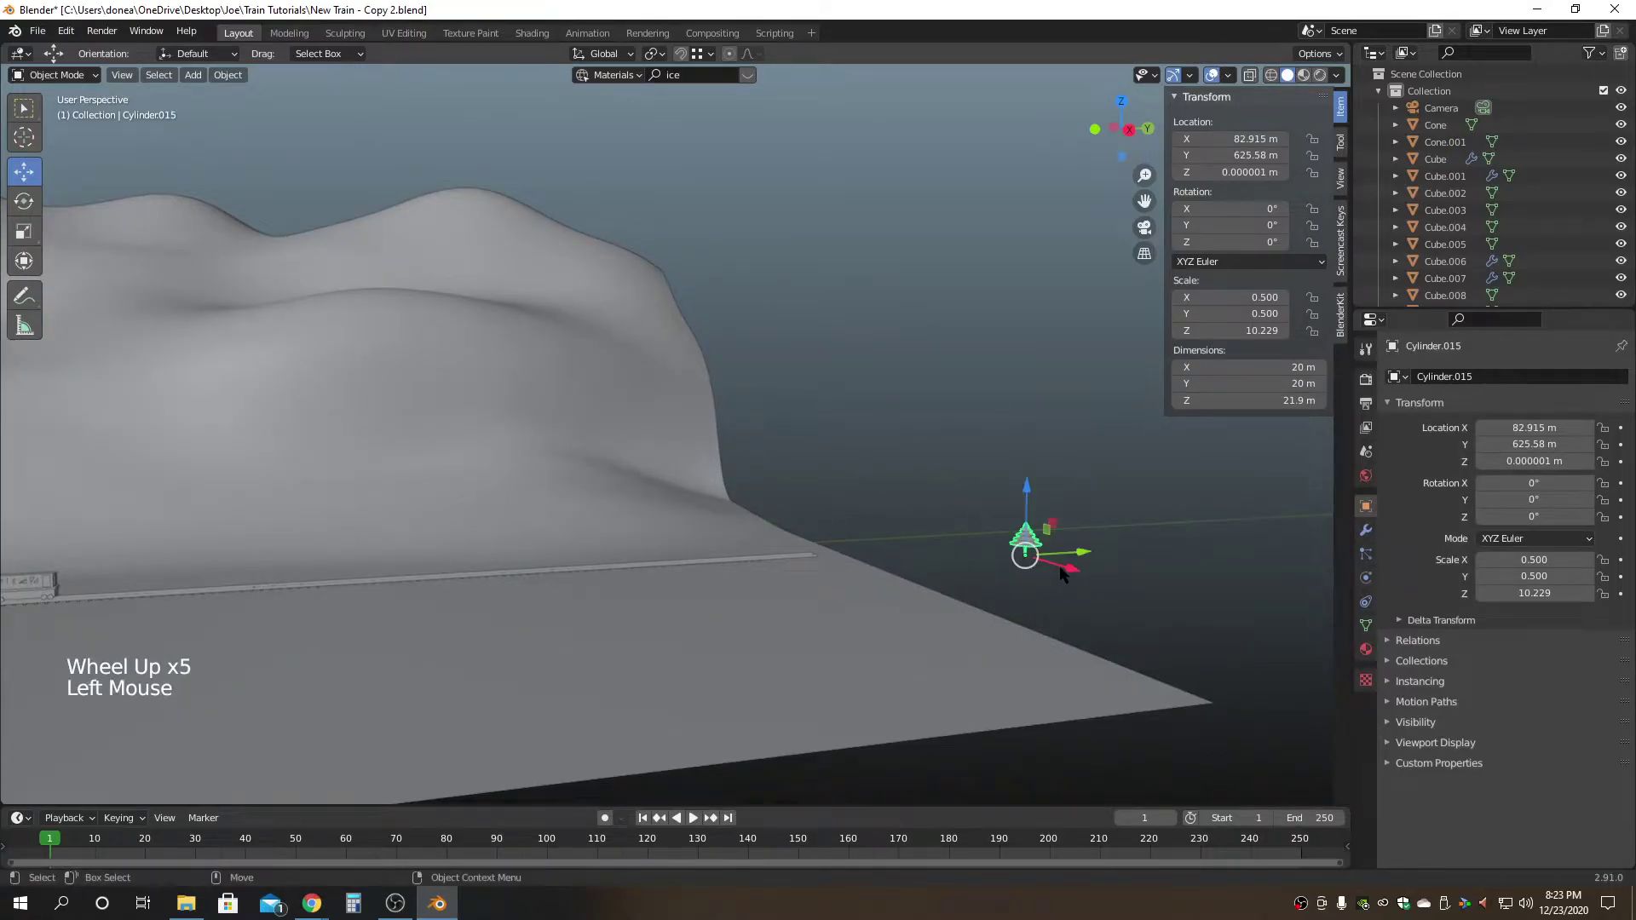
key("F3")
scroll(844, 530, "down", 5)
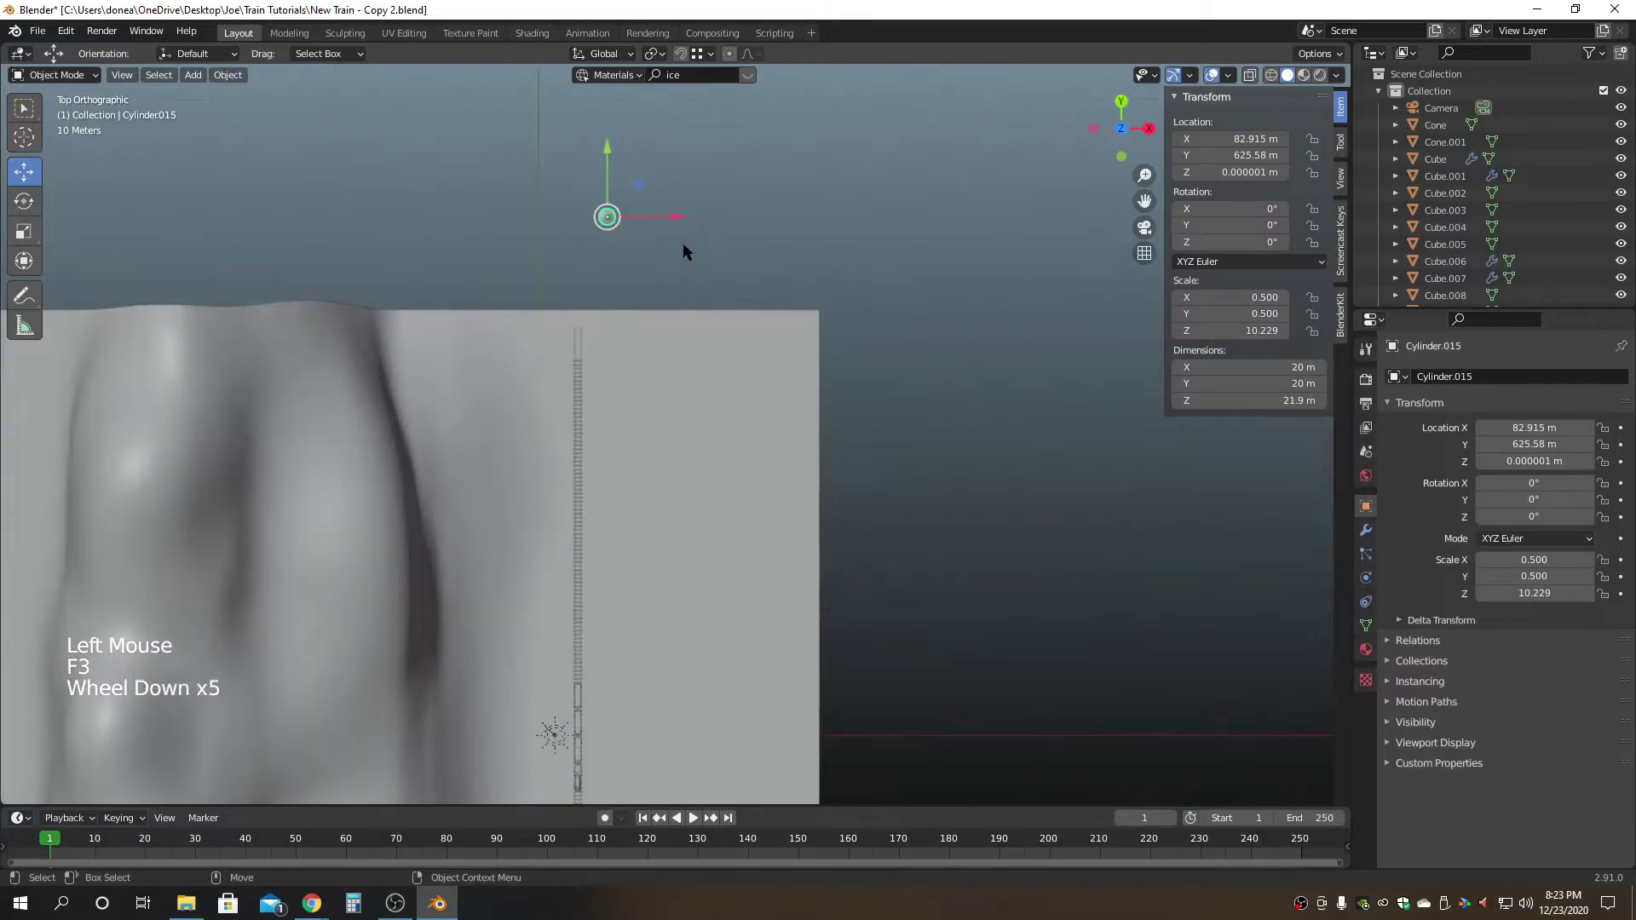
left_click_drag(641, 184, 630, 714)
Enlarge the tree uniformly against the train in side view, to a scale of about 0.717 in X and Y and 14.676 in Z.
key("F2")
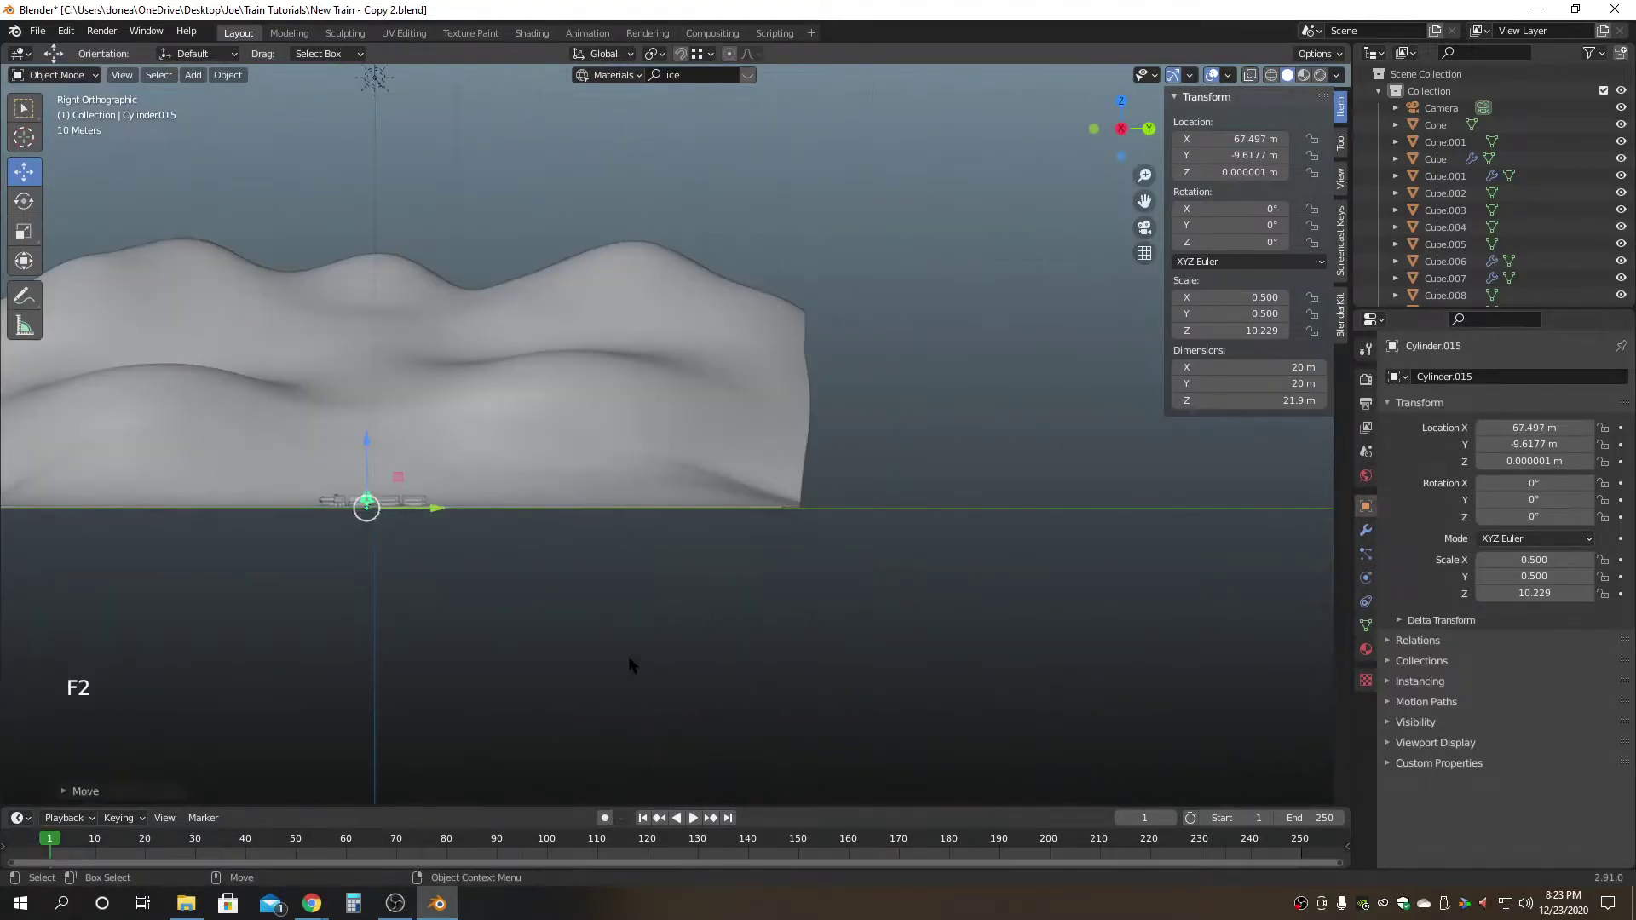
key("f")
scroll(539, 590, "down", 6)
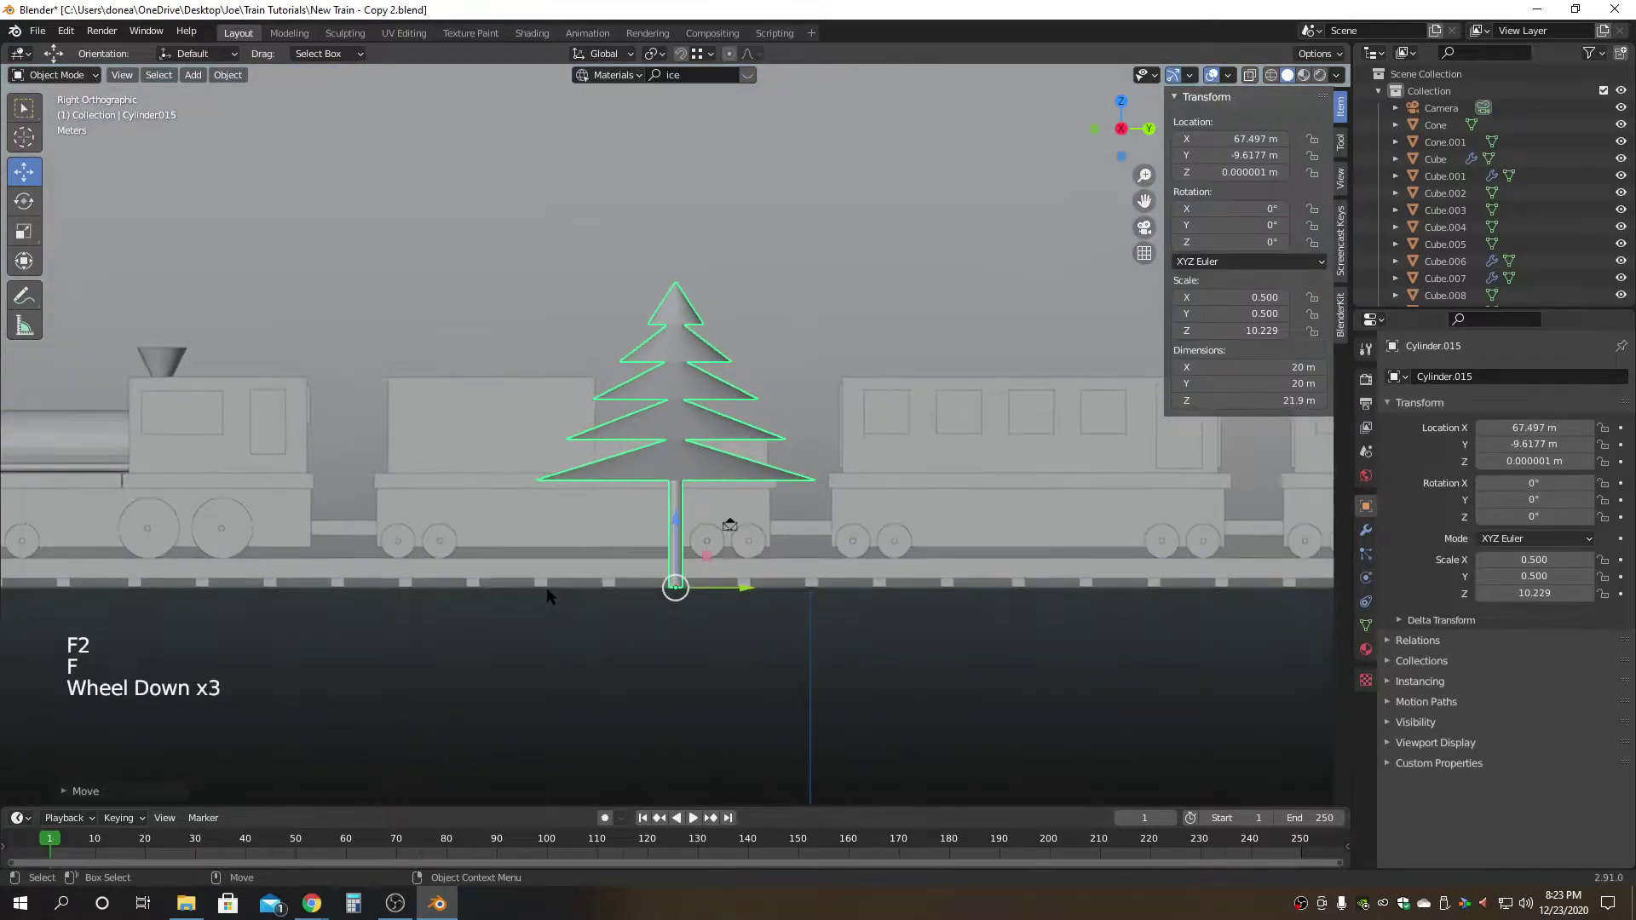
key("r")
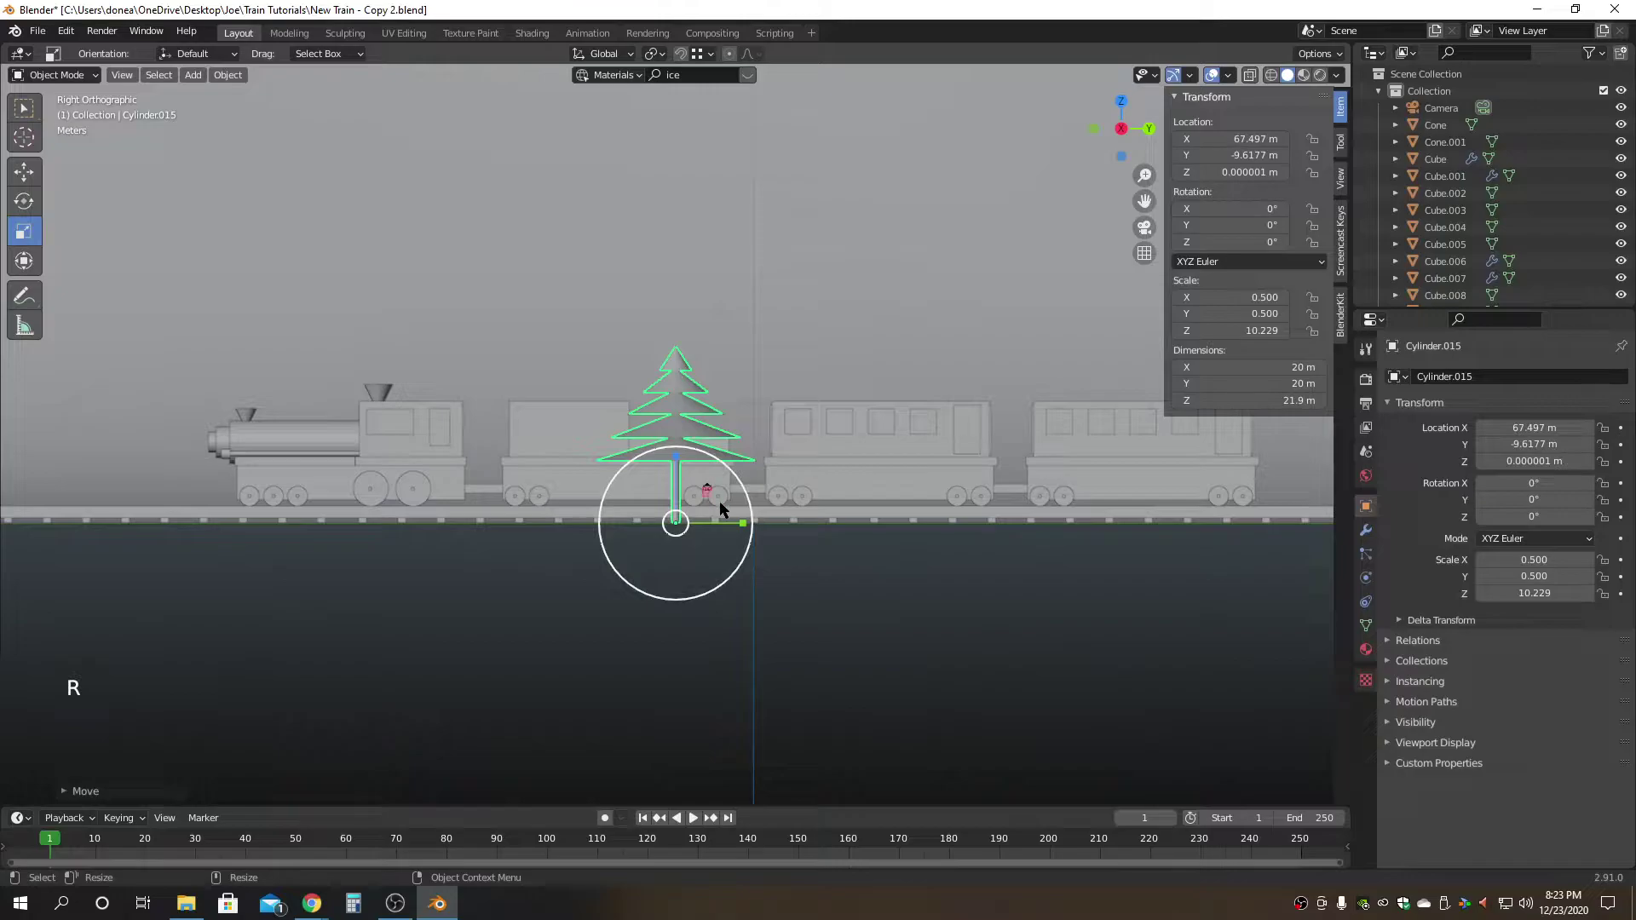
left_click_drag(714, 569, 763, 561)
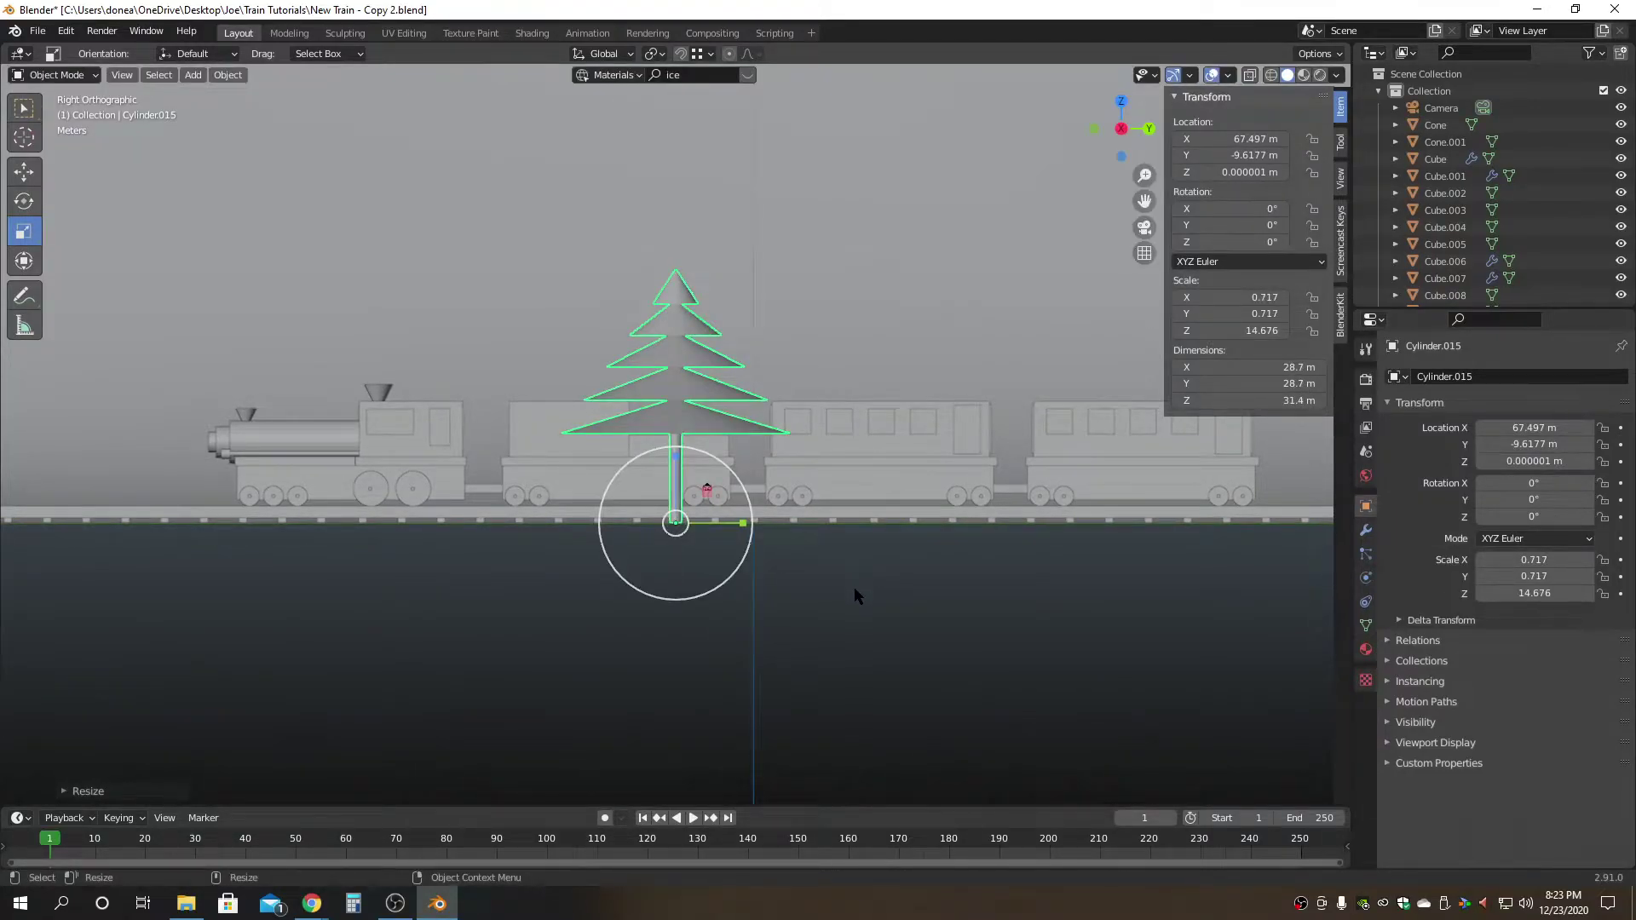
left_click(595, 653)
left_click_drag(570, 628, 713, 648, "alt")
left_click(699, 470)
Switch the viewport to Material Preview and move the tree along Y past the end of the ground, to about 643 m.
scroll(707, 467, "down", 10)
mouse_move(871, 521)
left_mouse_down("alt")
mouse_move(709, 591)
mouse_move(733, 603)
left_mouse_up("alt")
left_click(1304, 75)
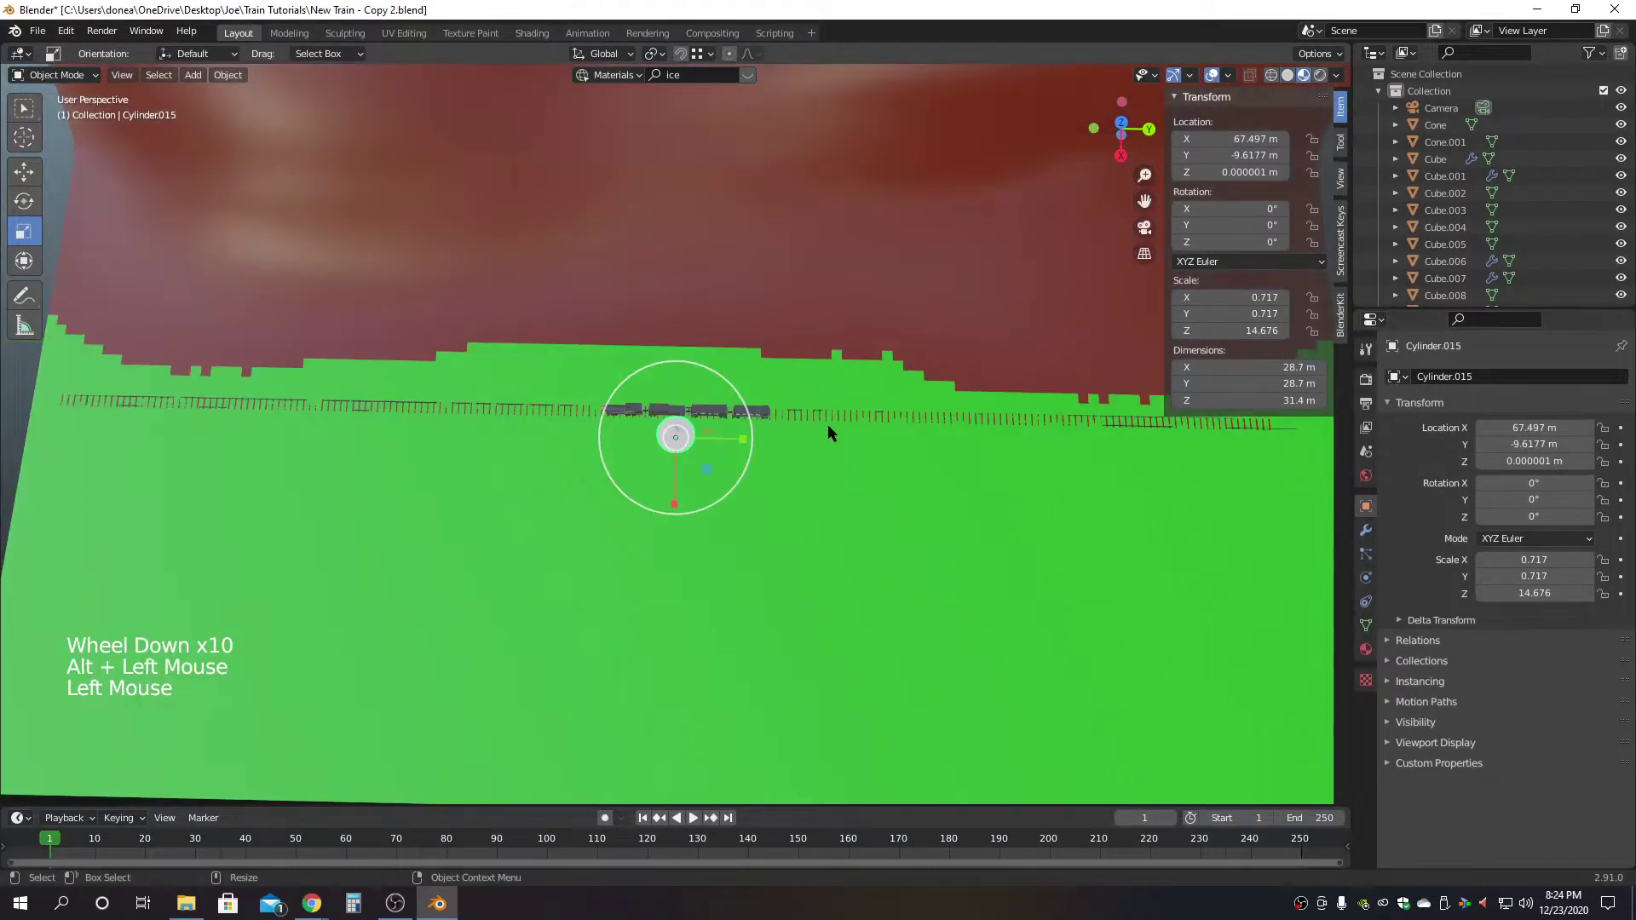
scroll(827, 426, "down", 4)
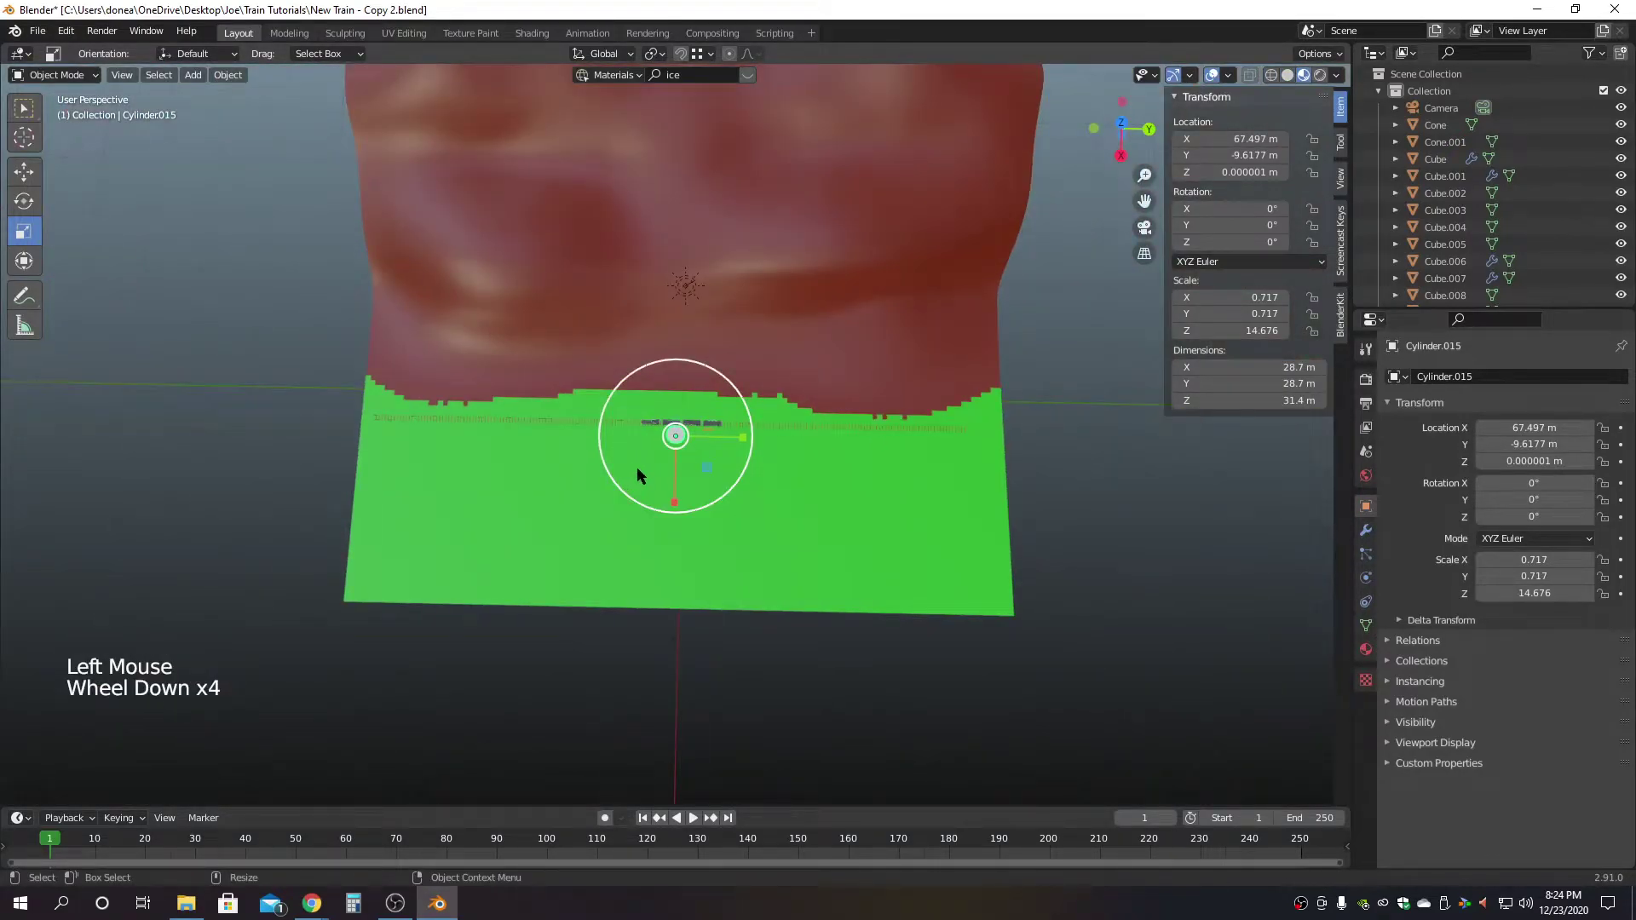
left_click_drag(806, 565, 827, 432, "alt")
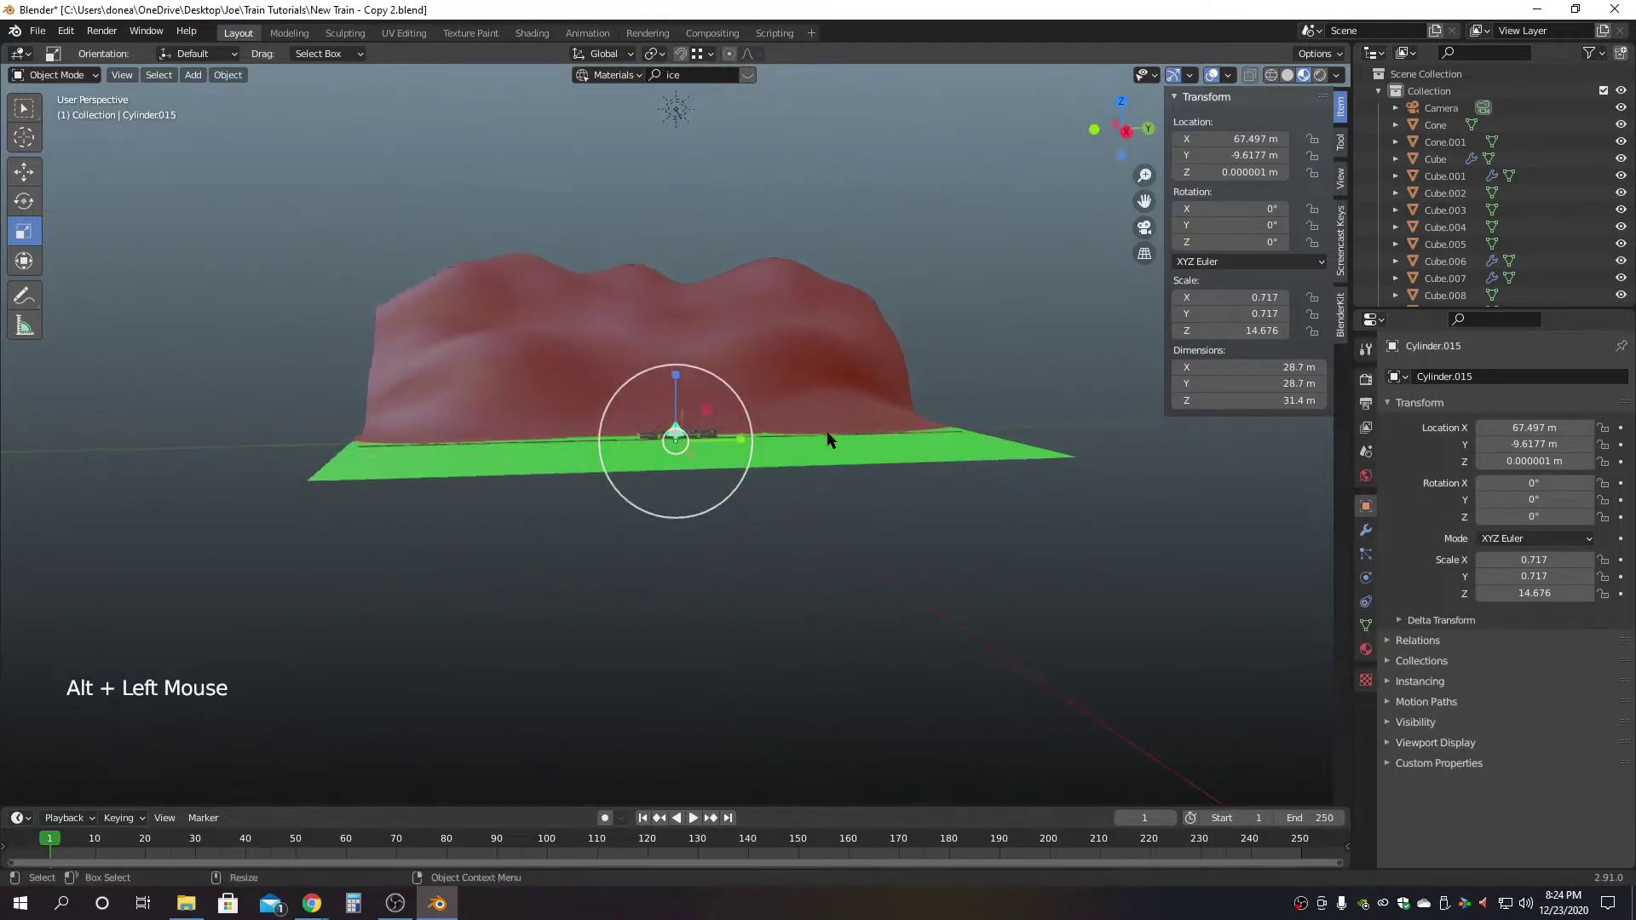
key("w")
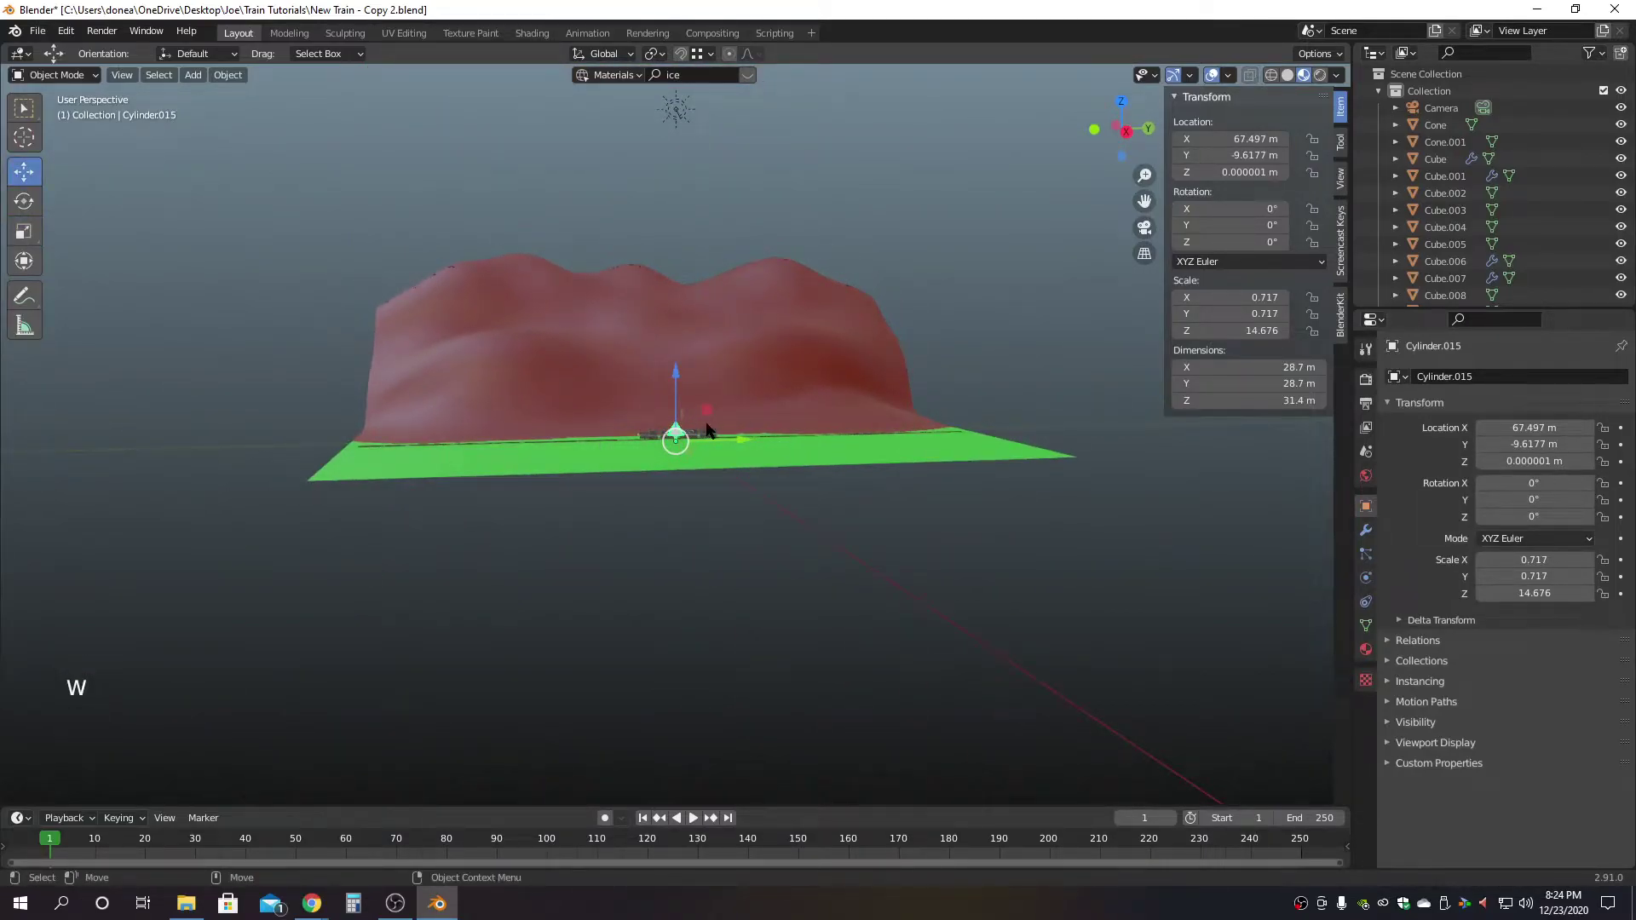
left_click_drag(738, 438, 1114, 390)
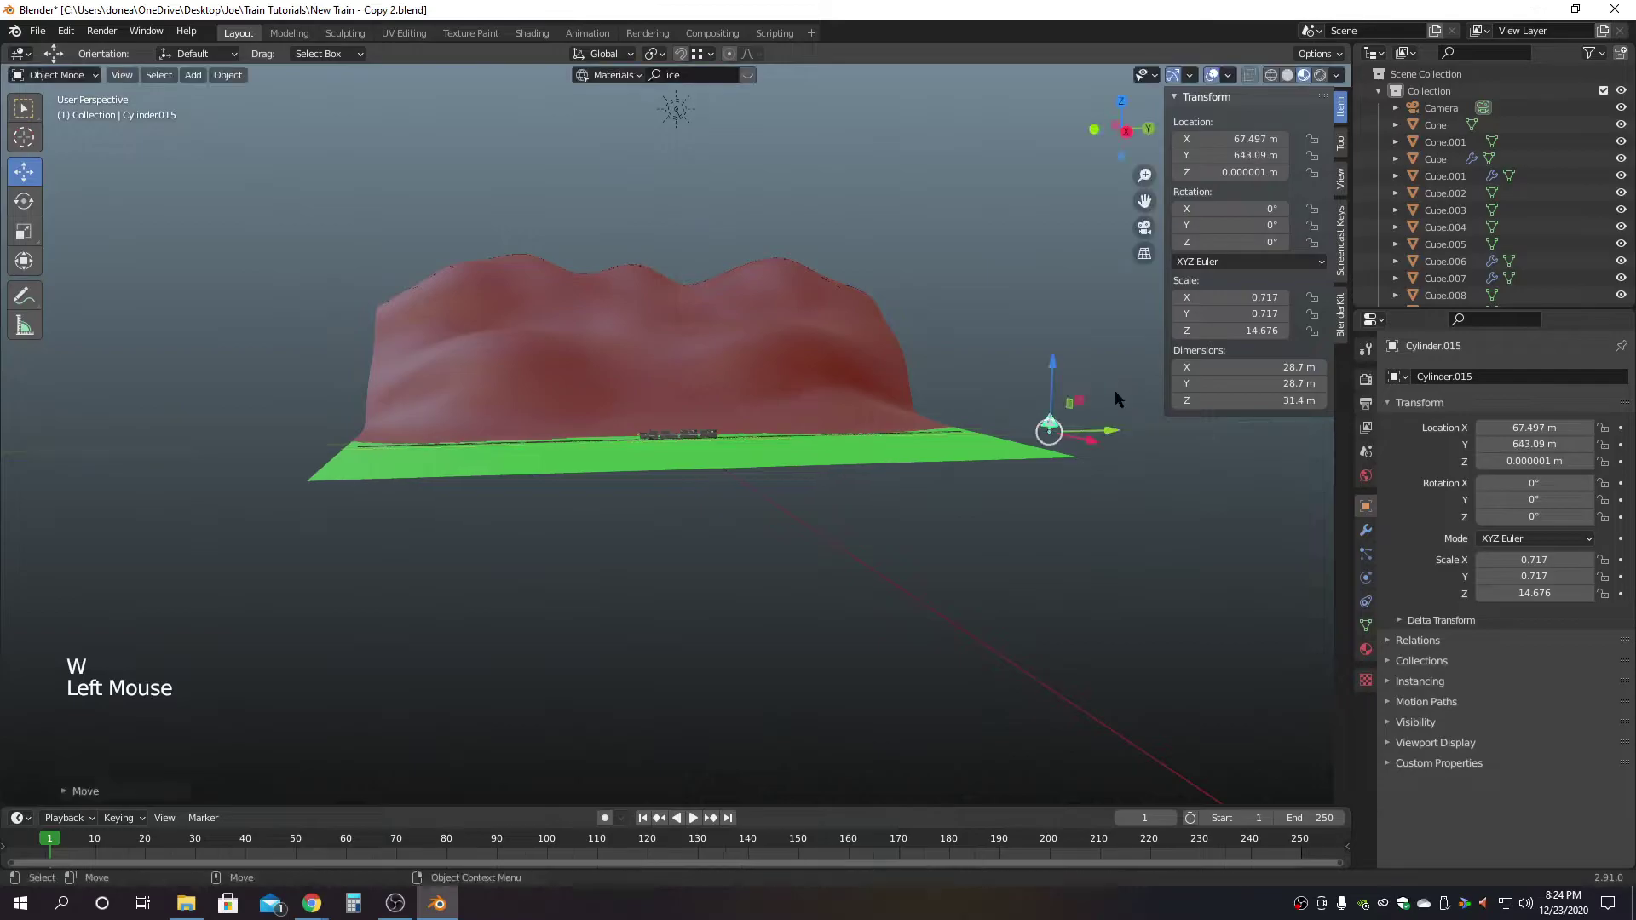
Isolate the tree in local view and add two empty material slots to it.
key("shift+i")
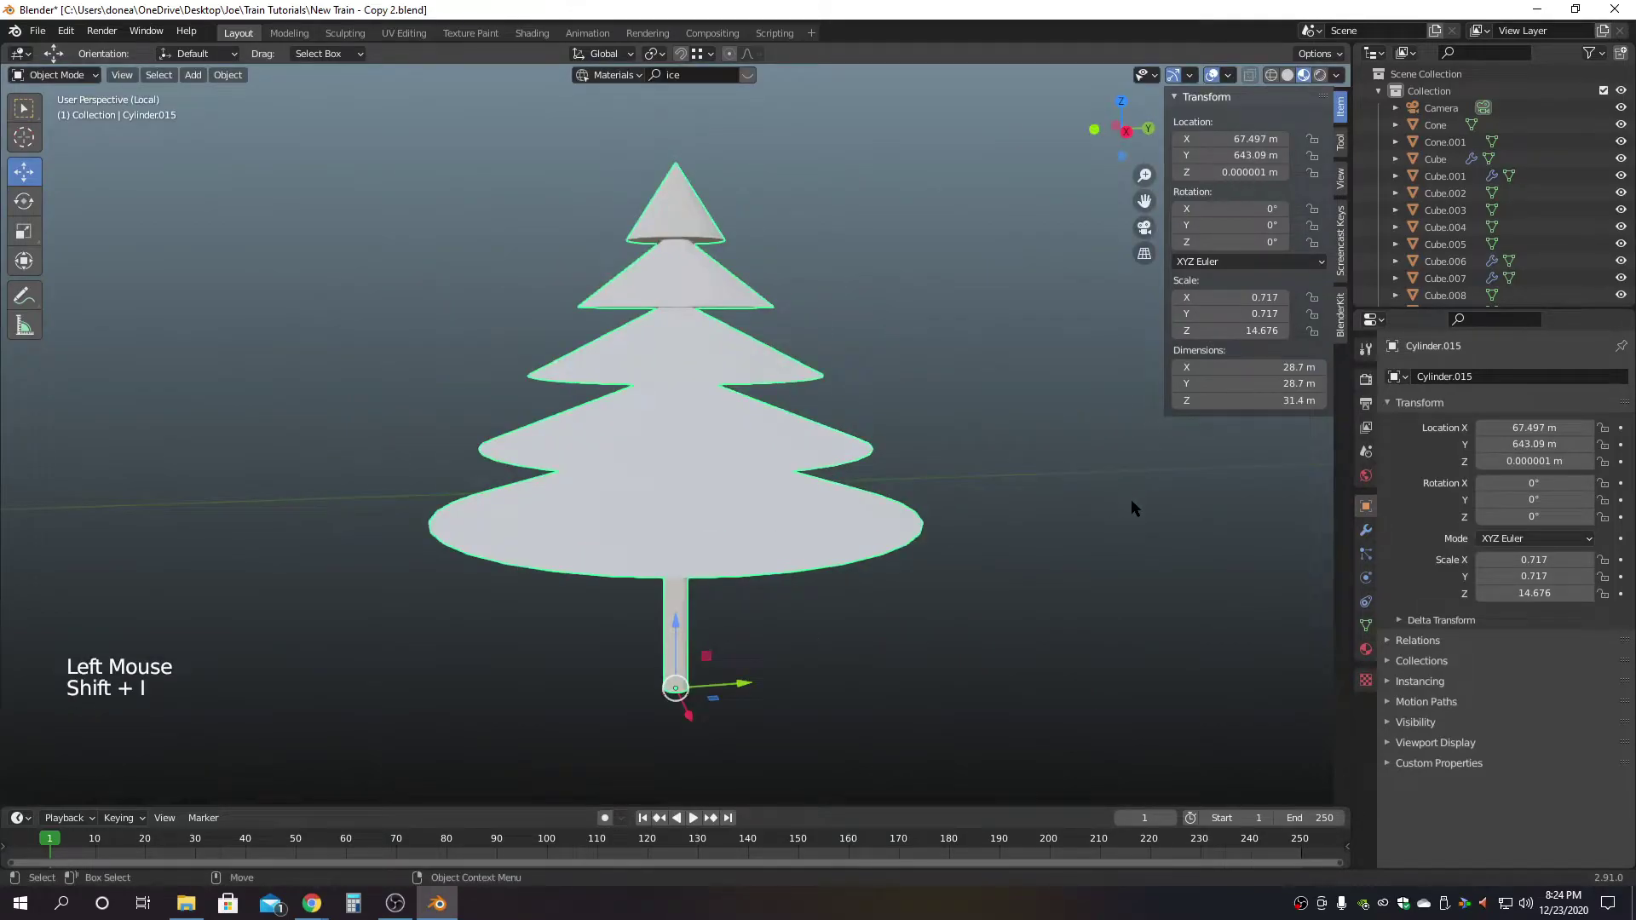
left_click(817, 565)
key("3")
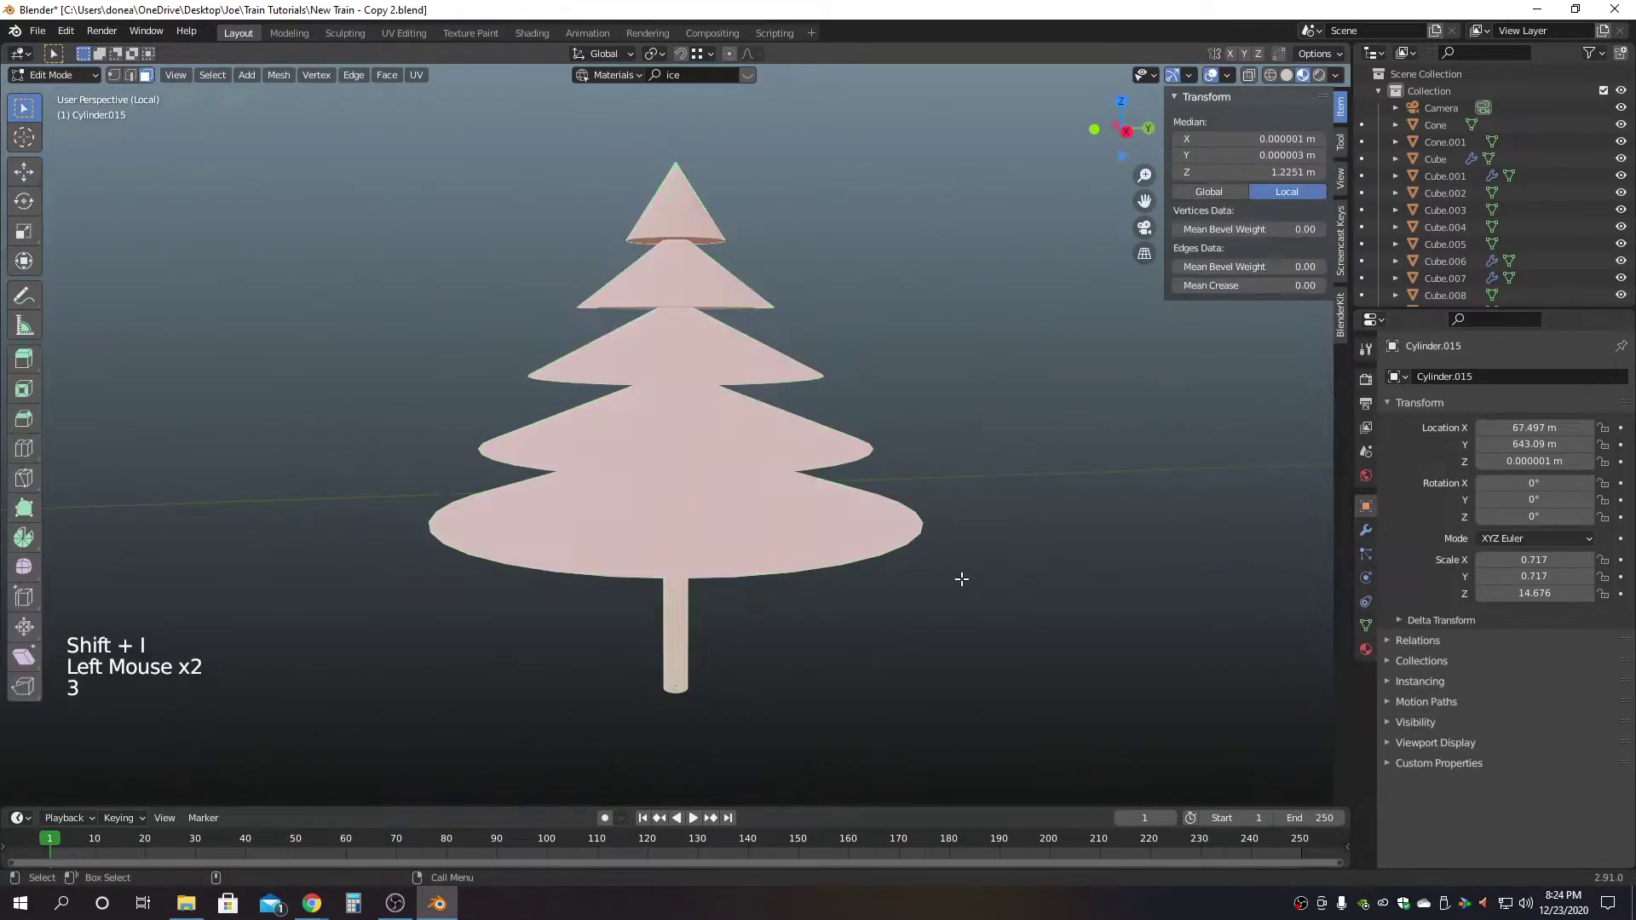
key("4")
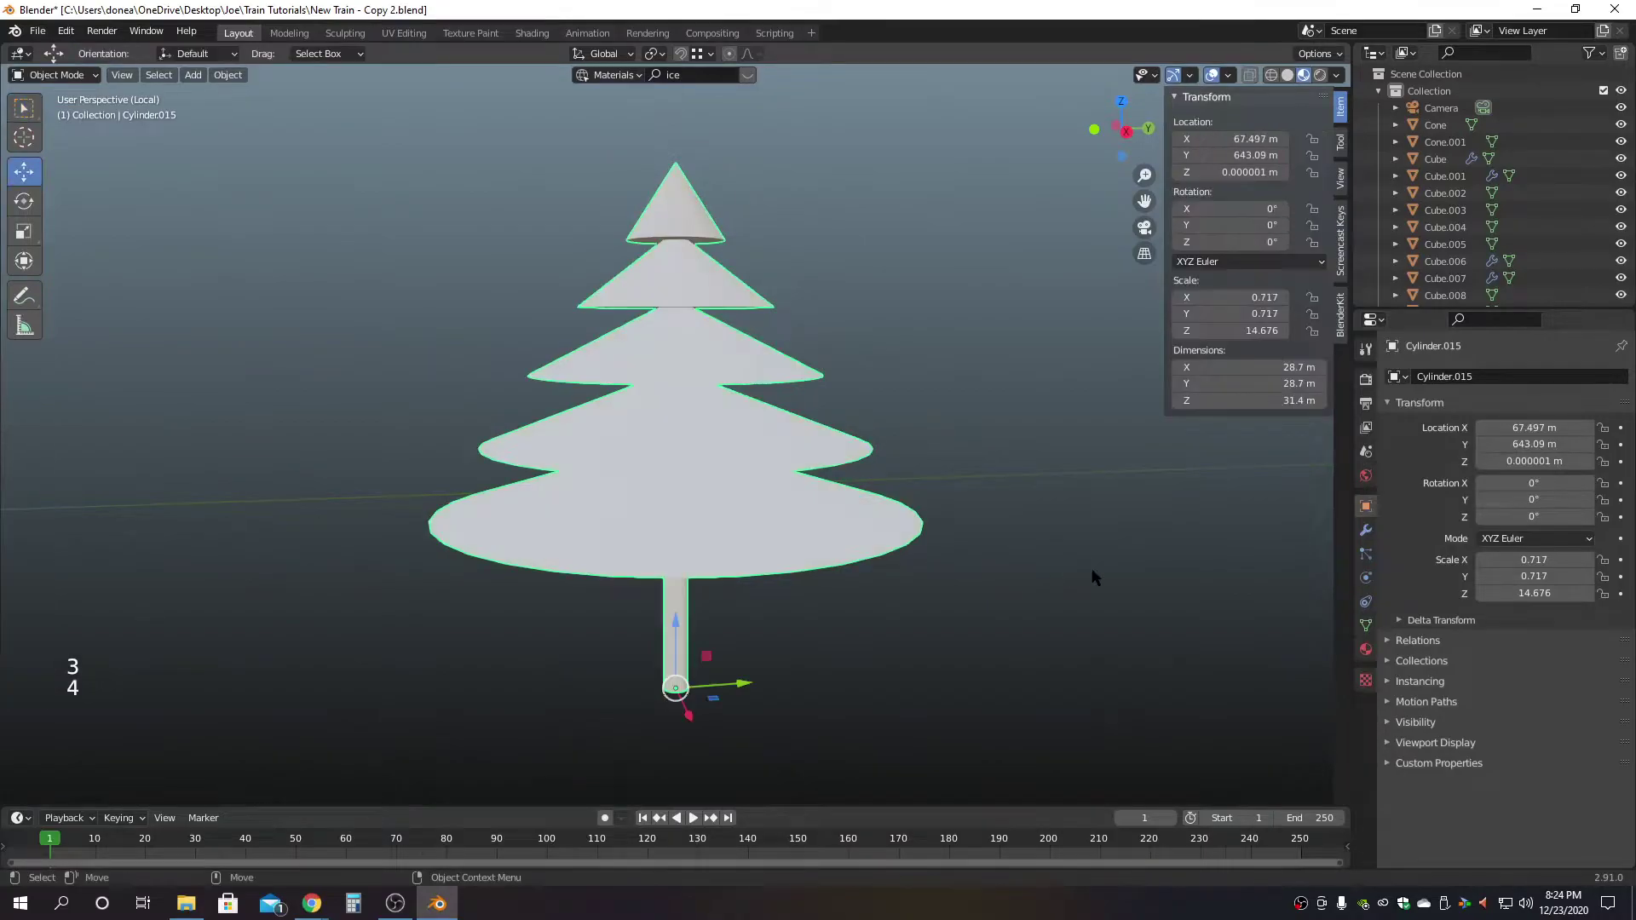
left_click(1368, 651)
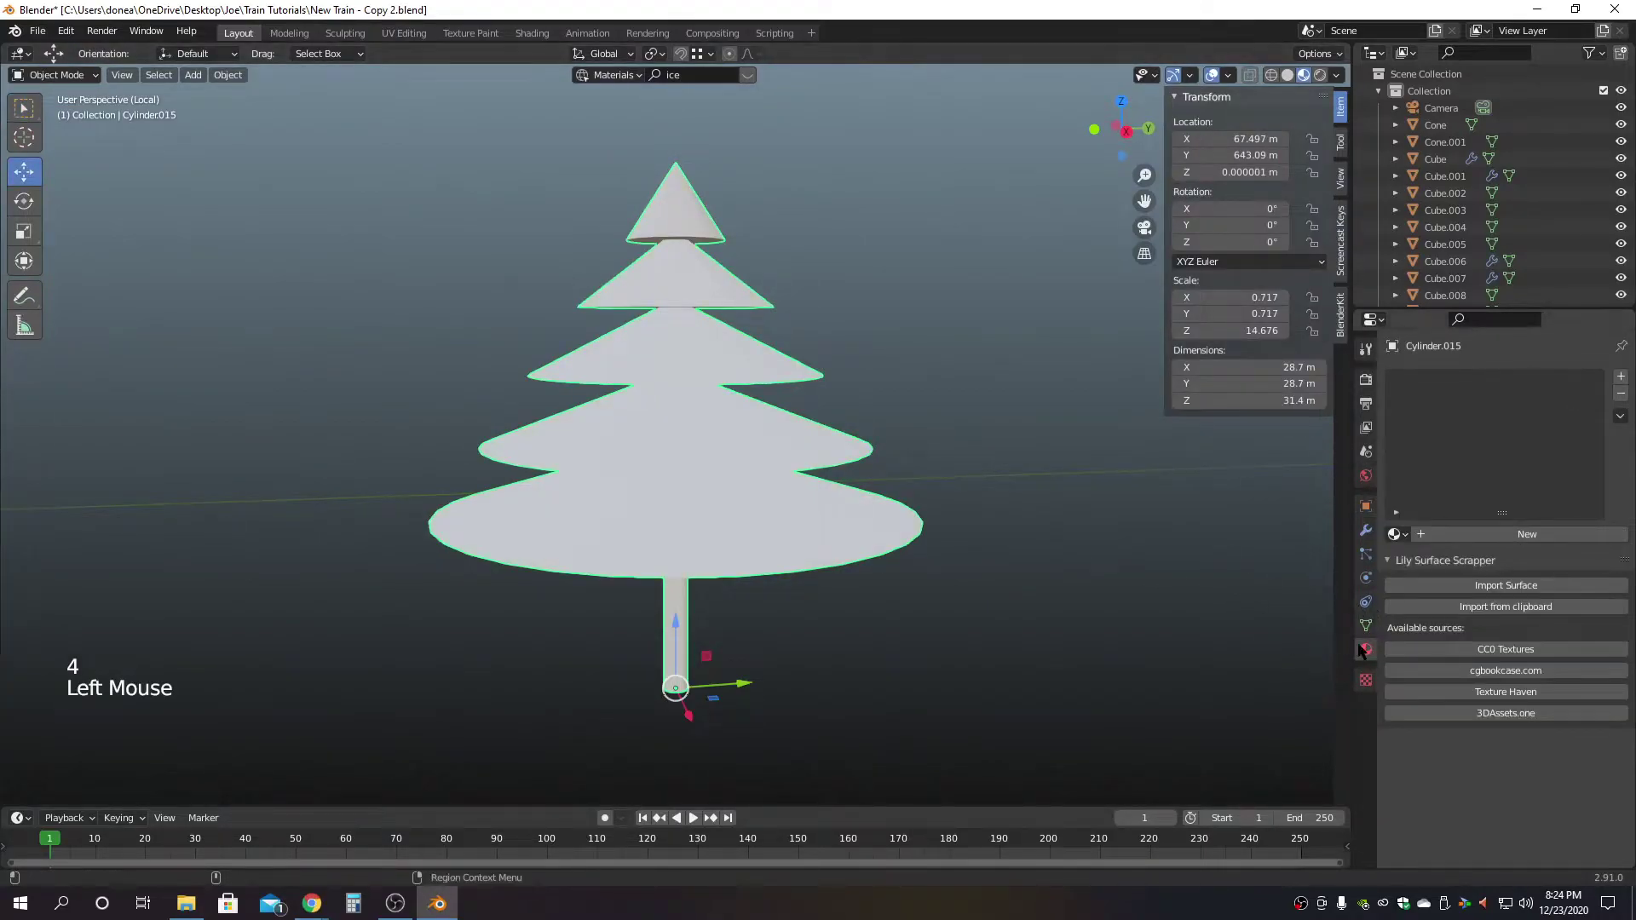
left_click_drag(1503, 509, 1505, 474)
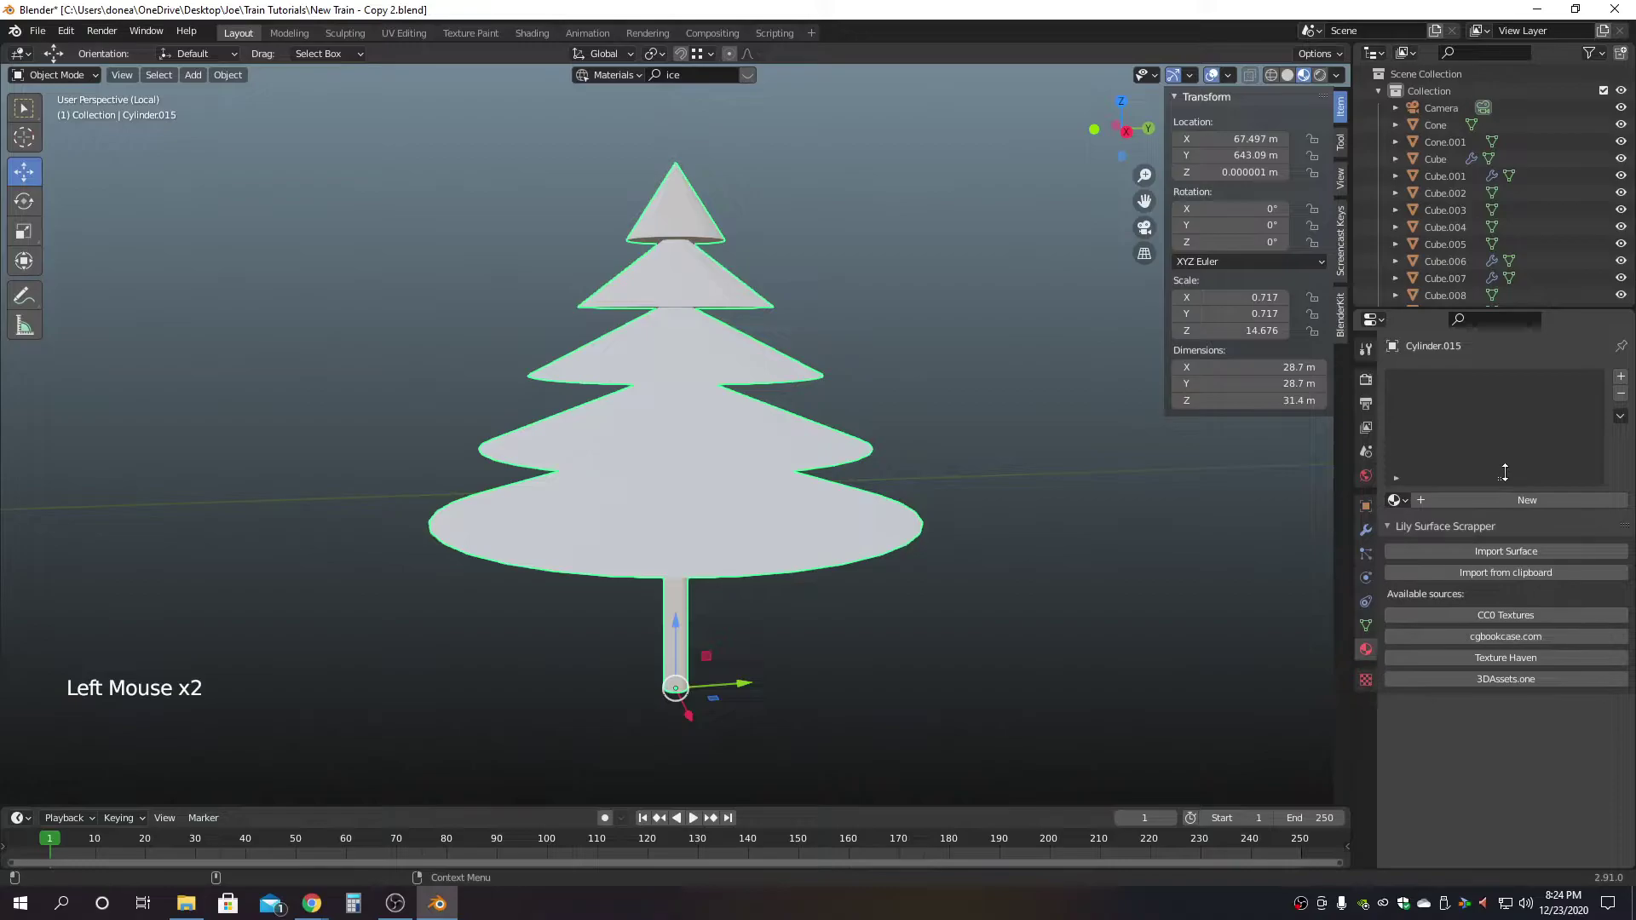
left_click(1620, 378)
left_click(1621, 378)
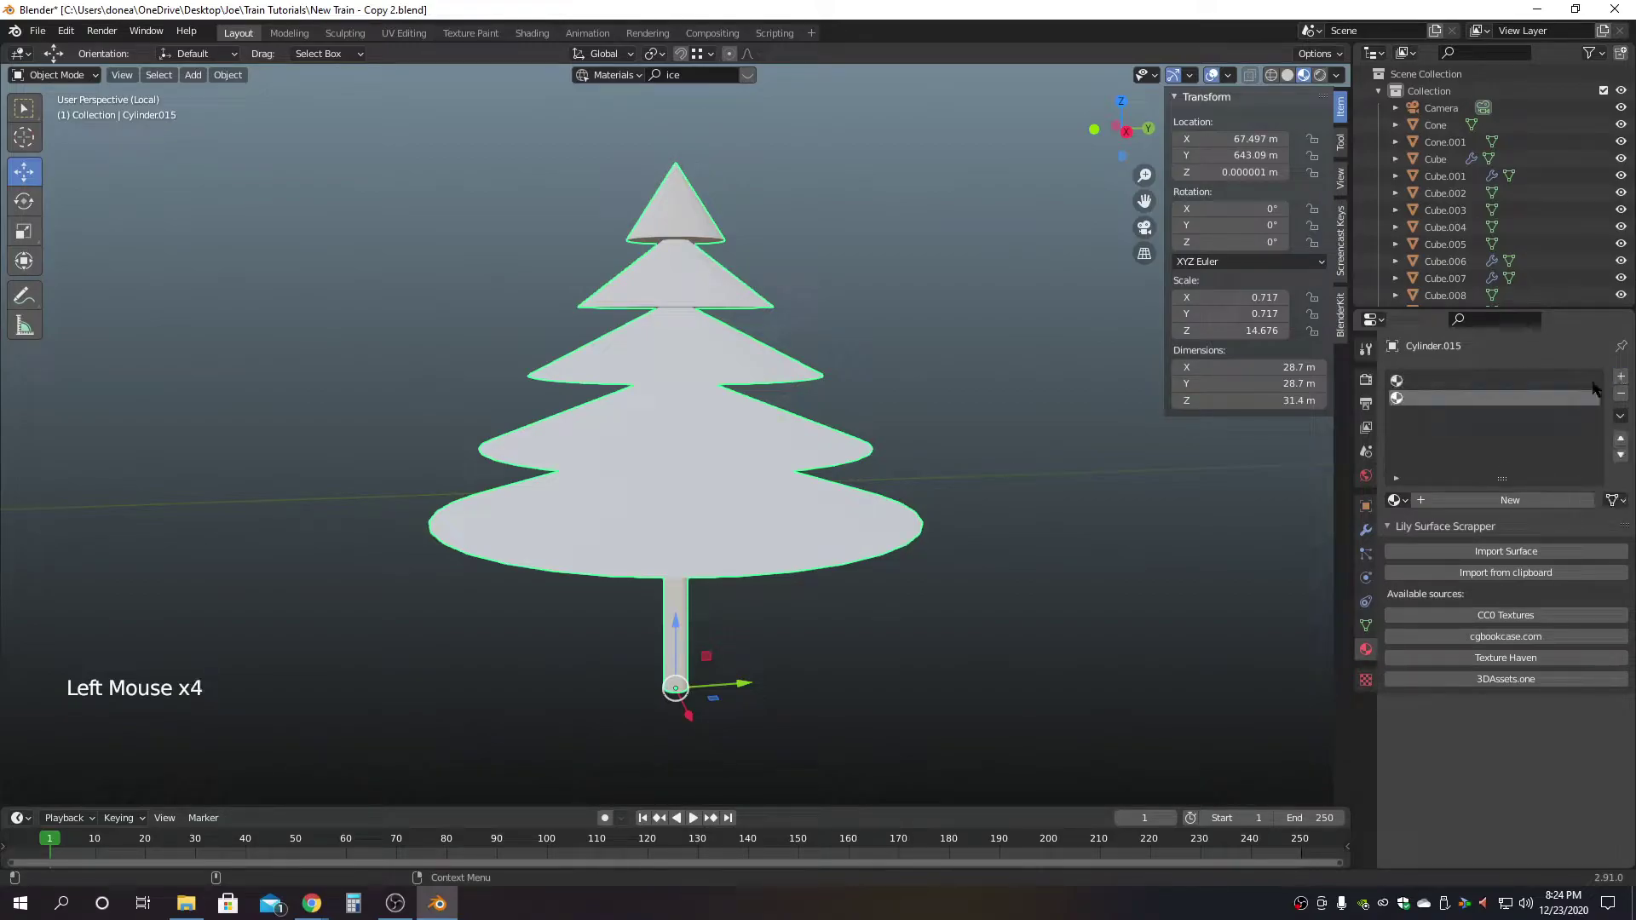
left_click(1422, 381)
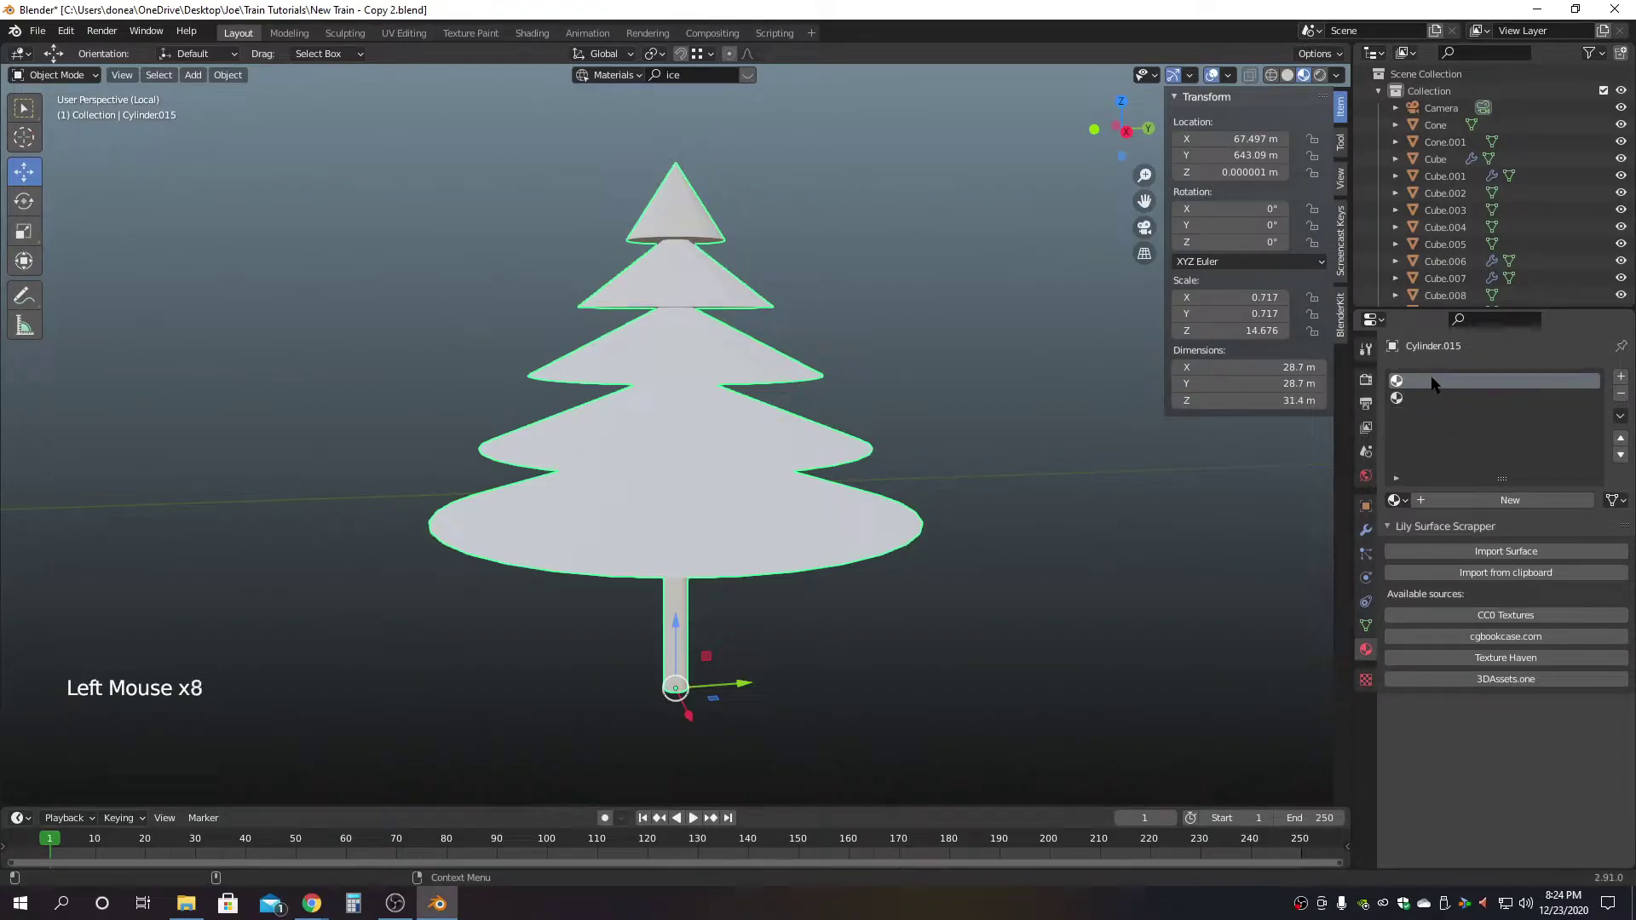
left_click(1416, 399)
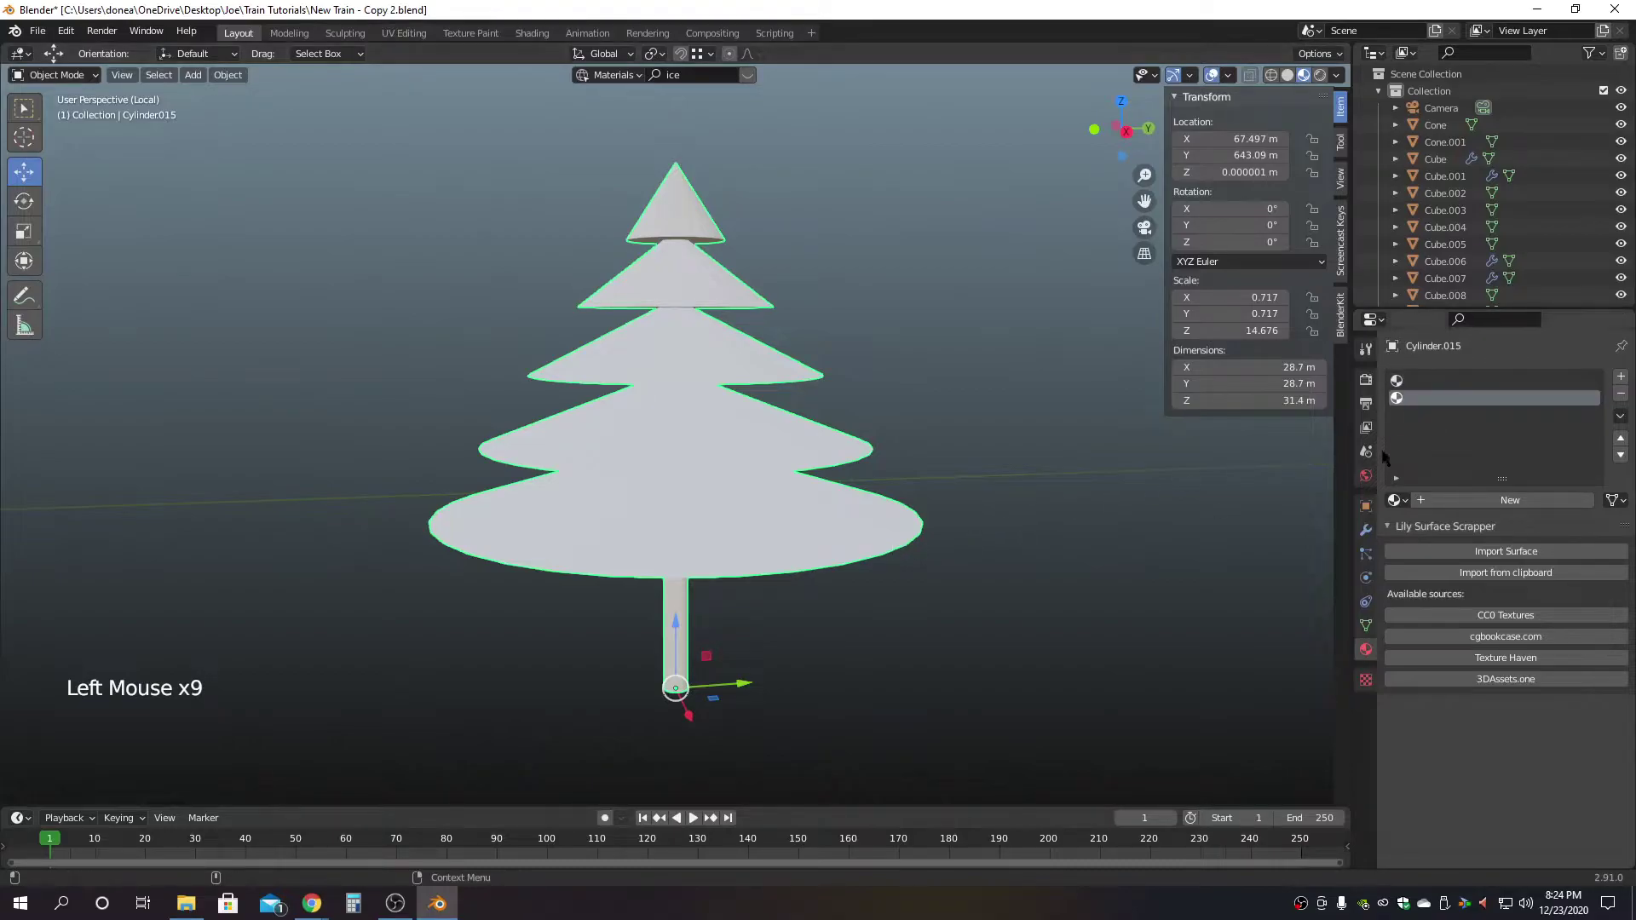
Put the existing Brown material in the tree's first slot and the existing Green material in the second.
left_click(1419, 381)
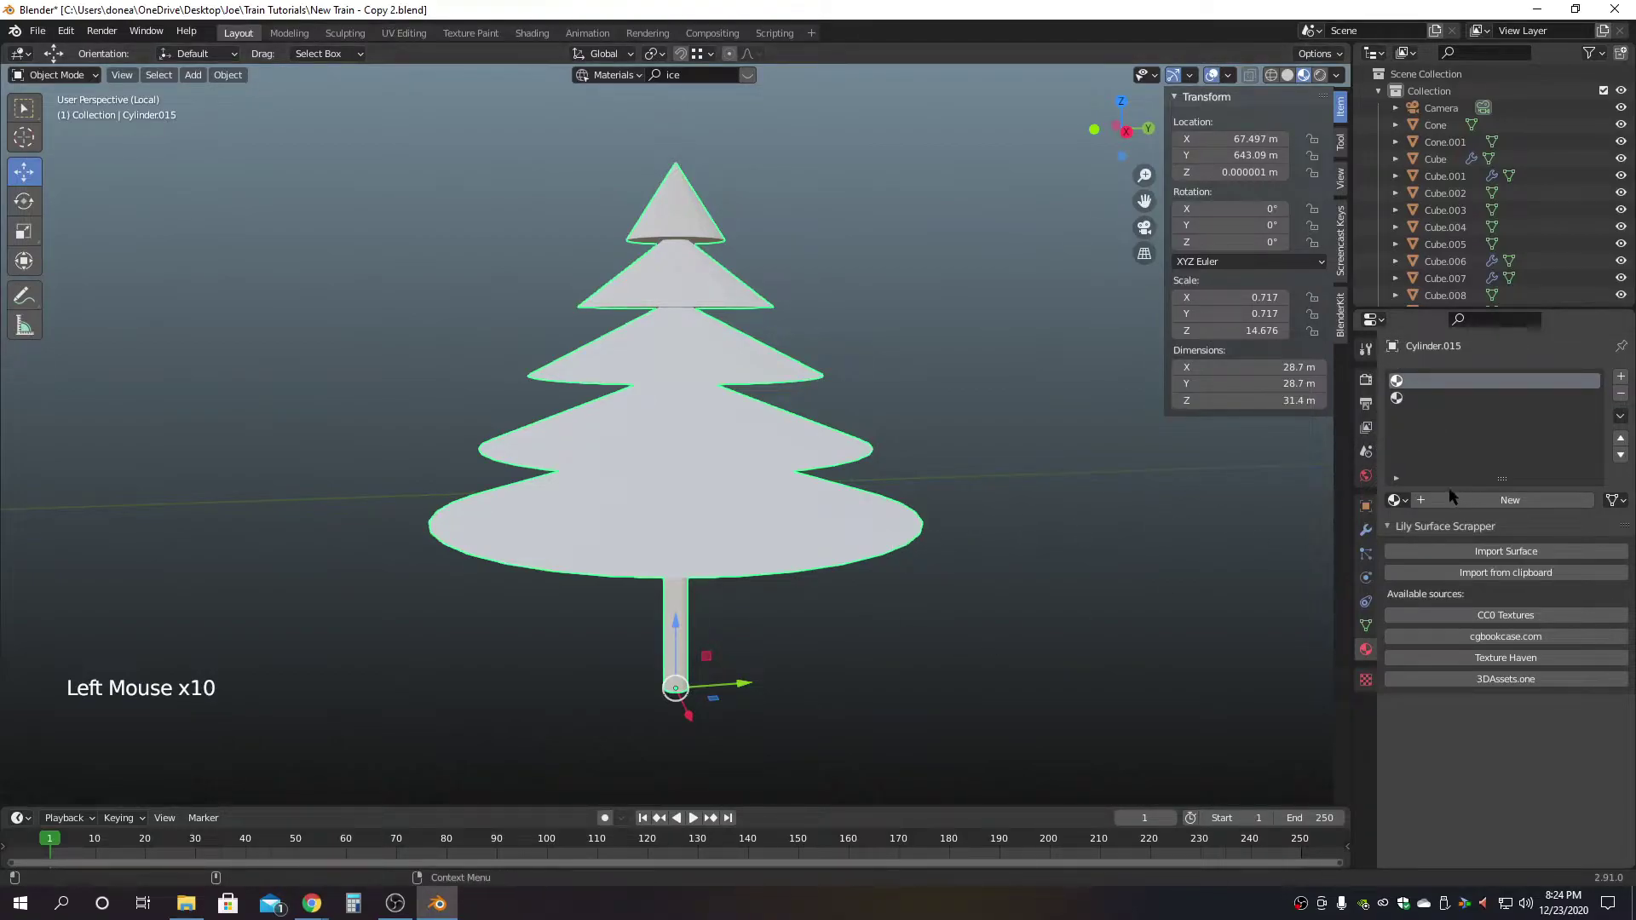
left_click(1399, 499)
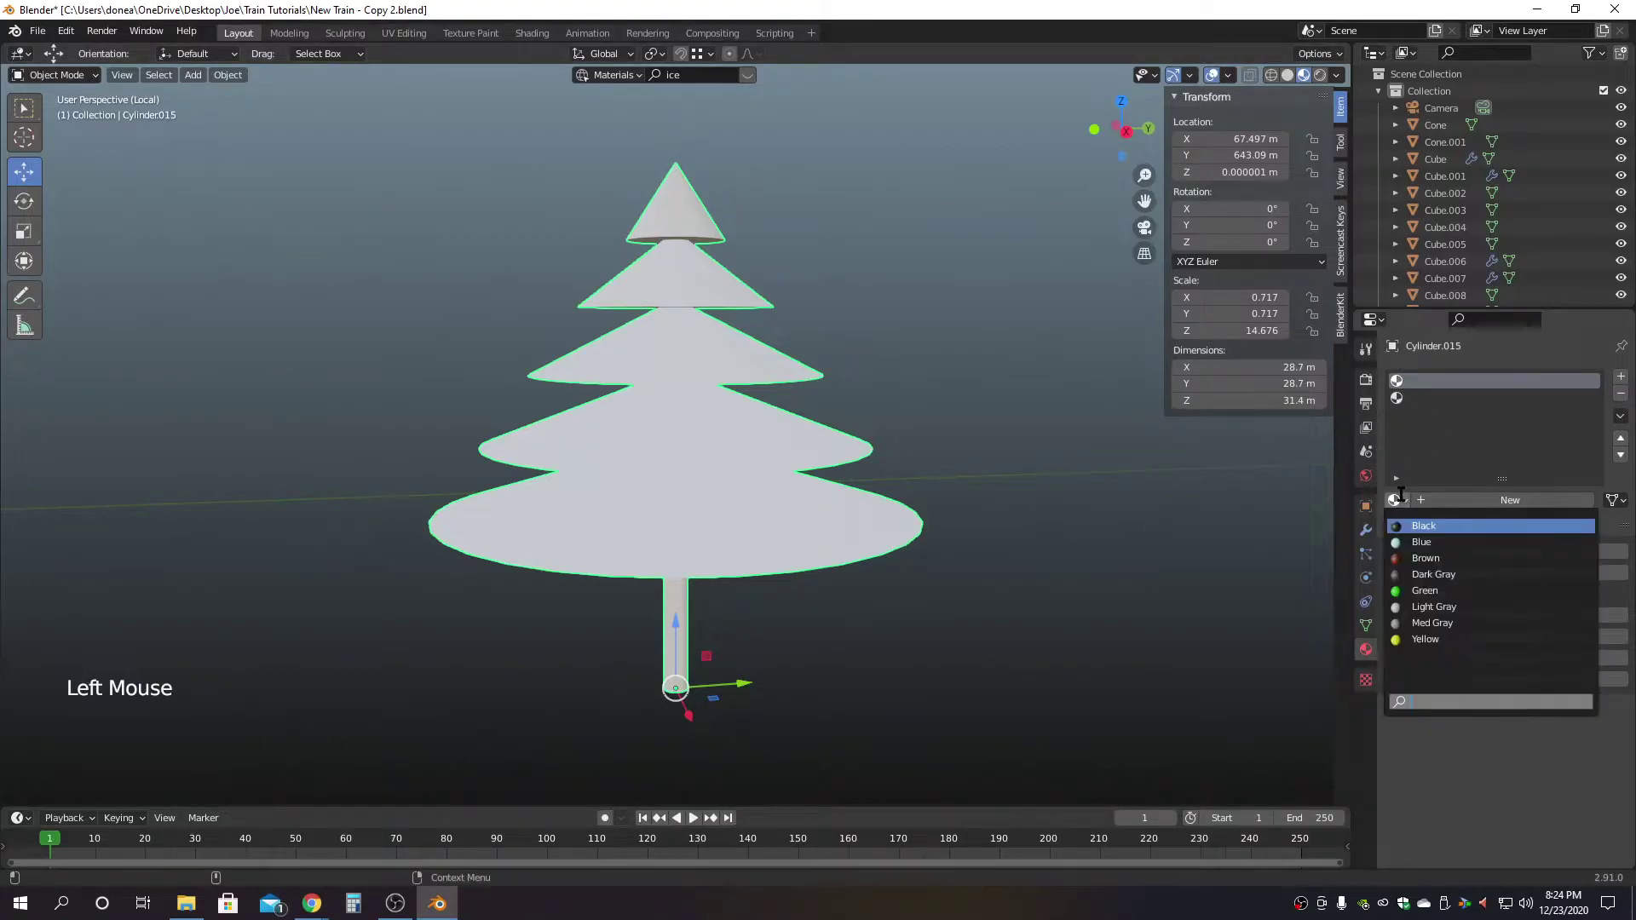
left_click(1433, 556)
left_click(1404, 399)
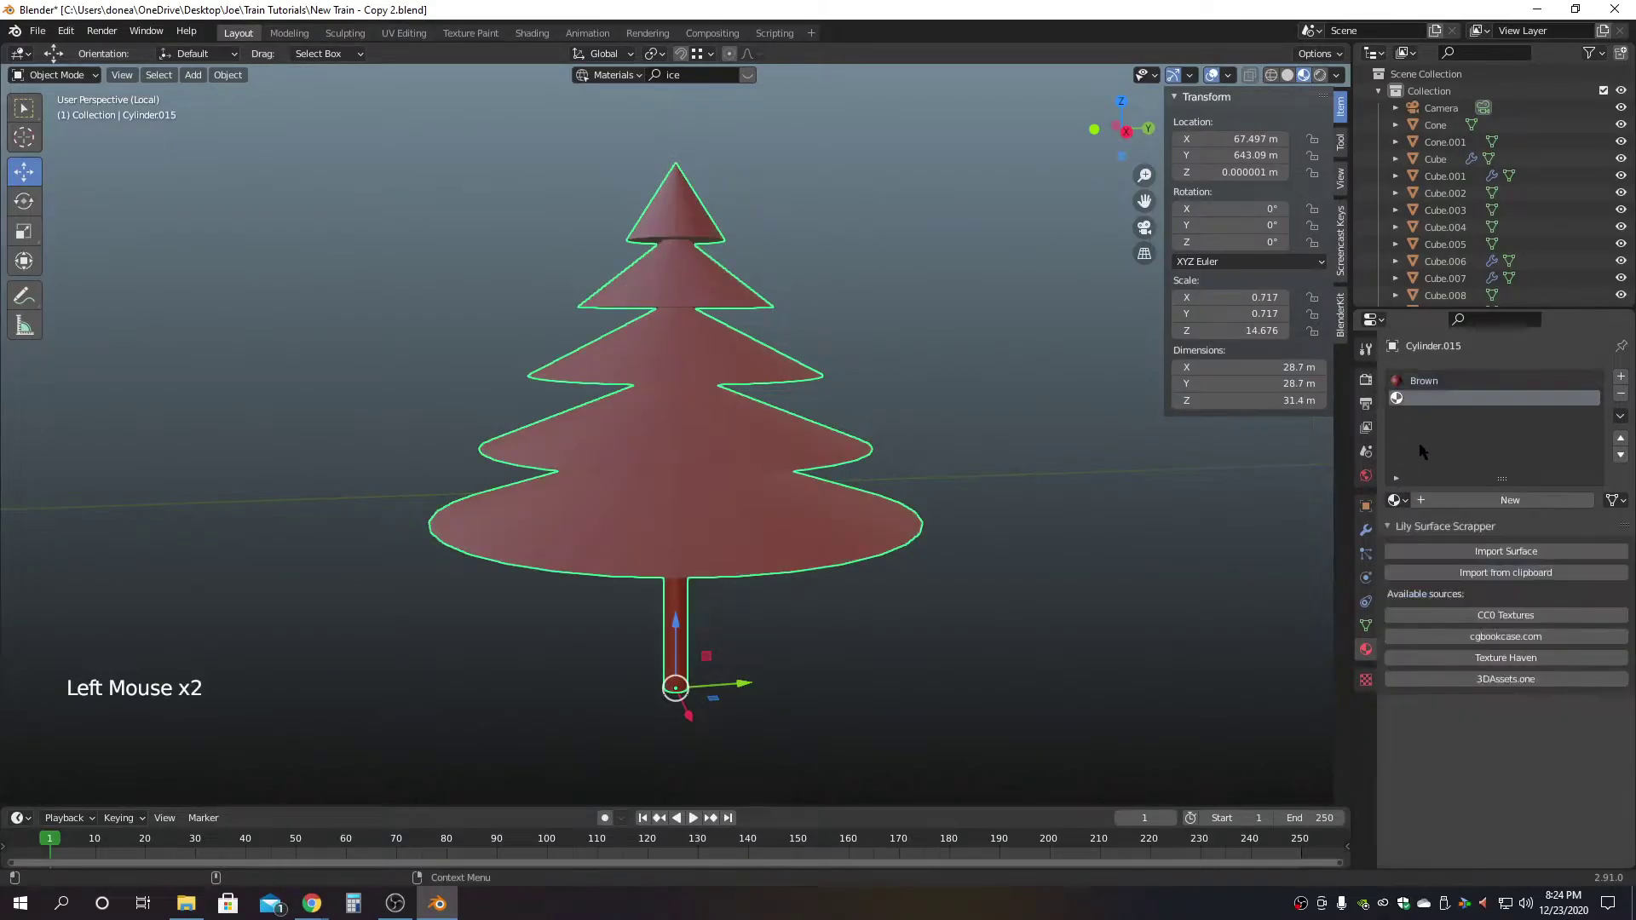
left_click(1395, 500)
left_click(1441, 589)
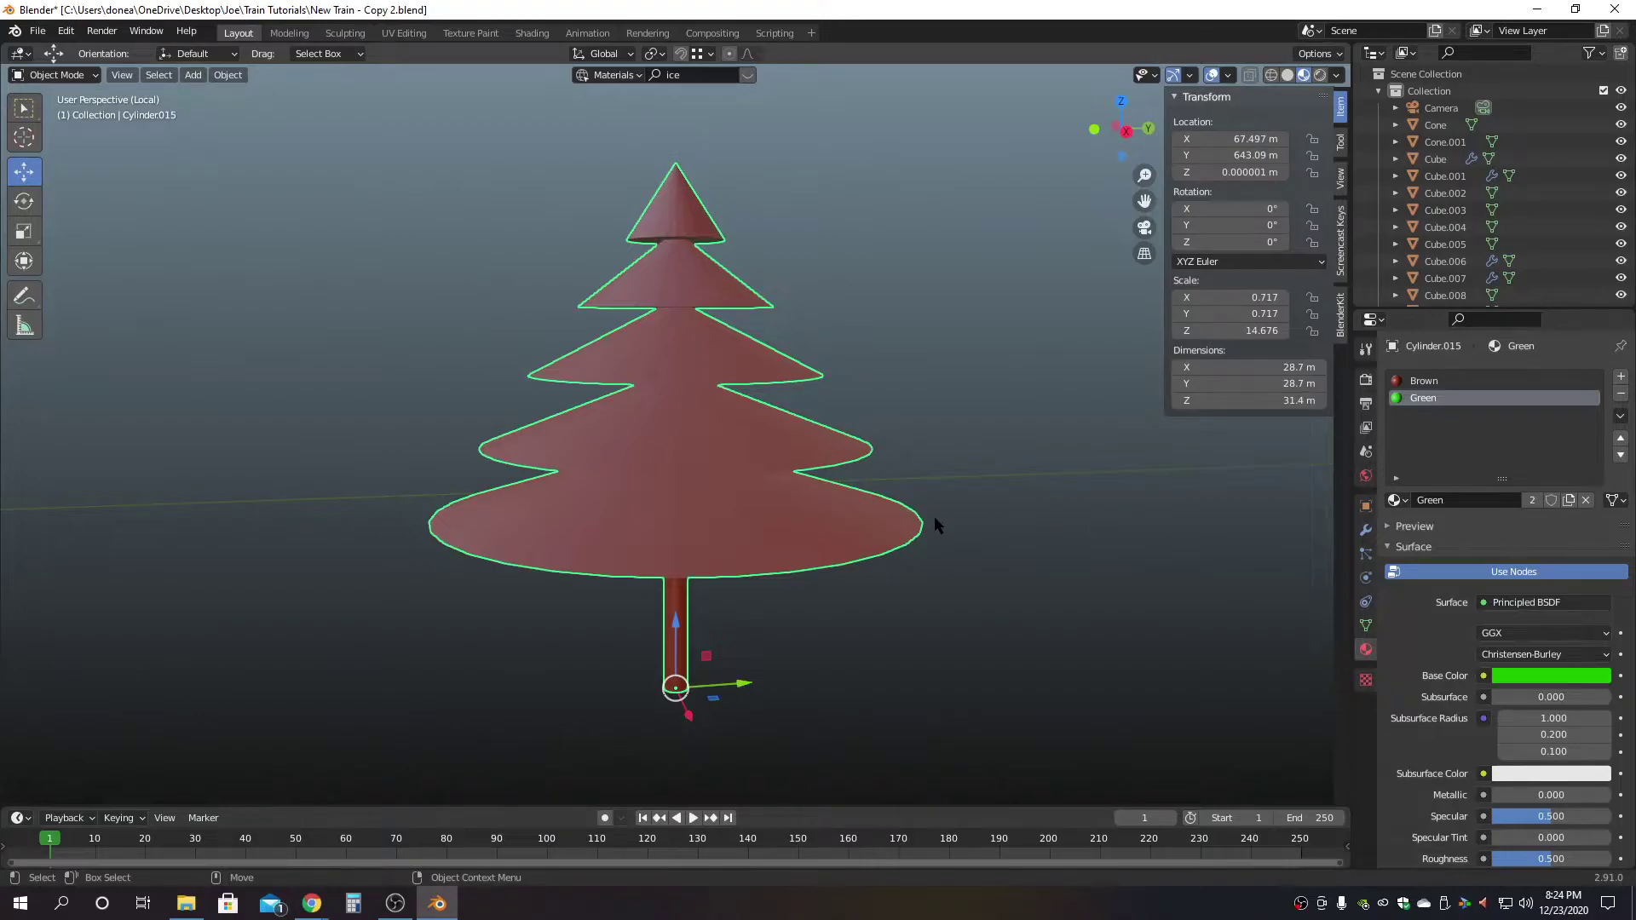
Enter Edit Mode on the tree with face selection, all faces selected, and view it from slightly below.
key("Tab")
key("3")
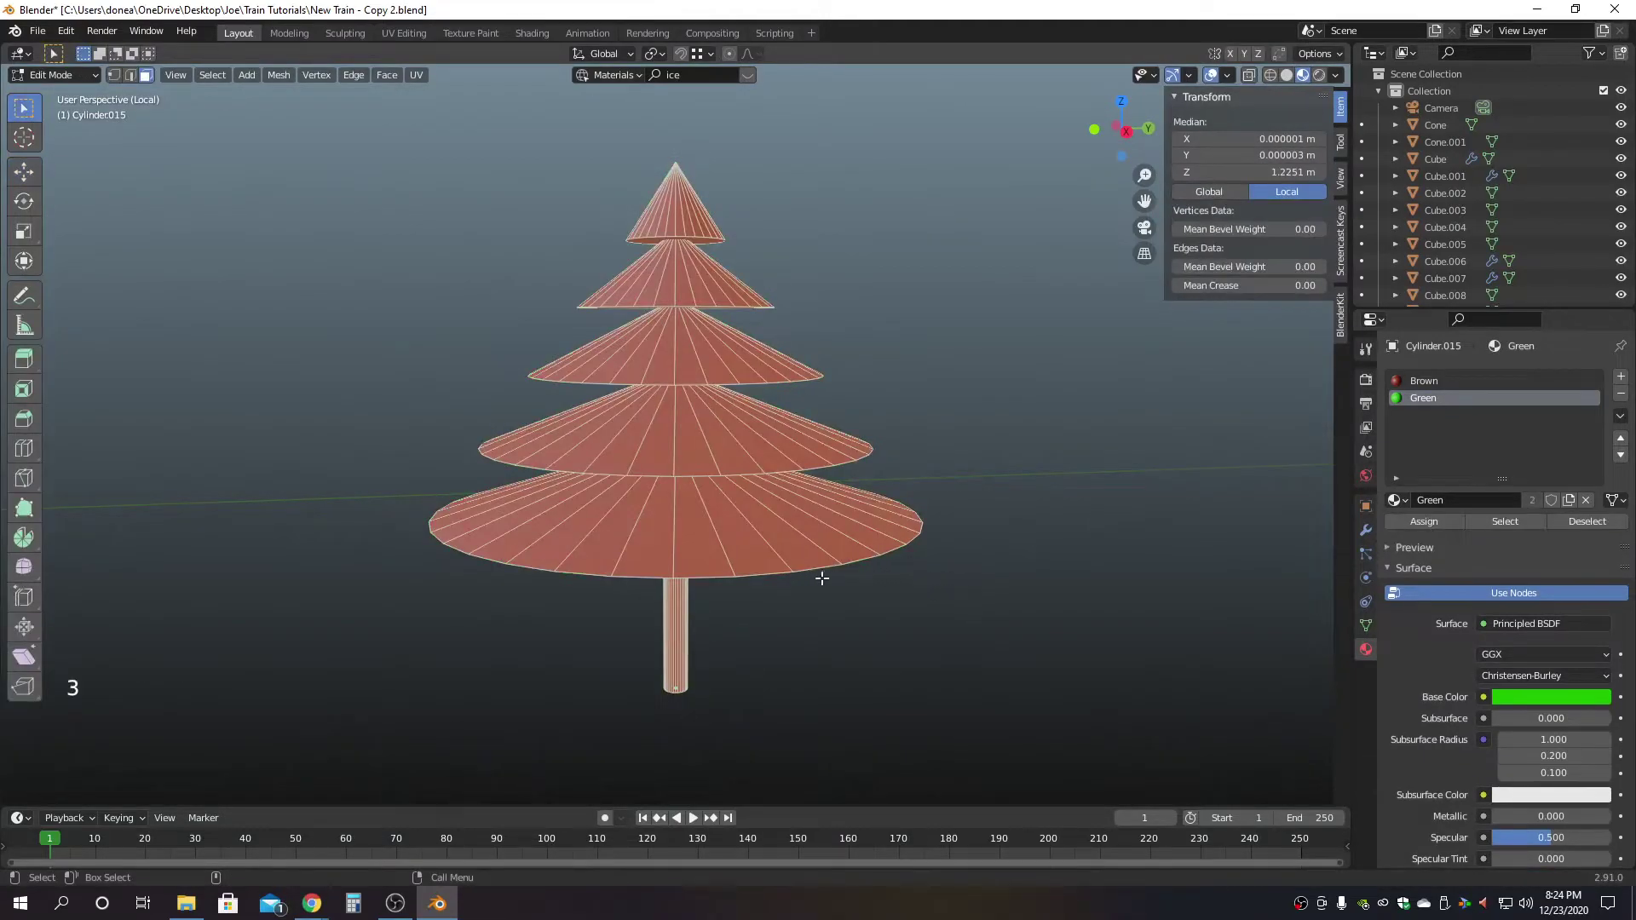
left_click(925, 628)
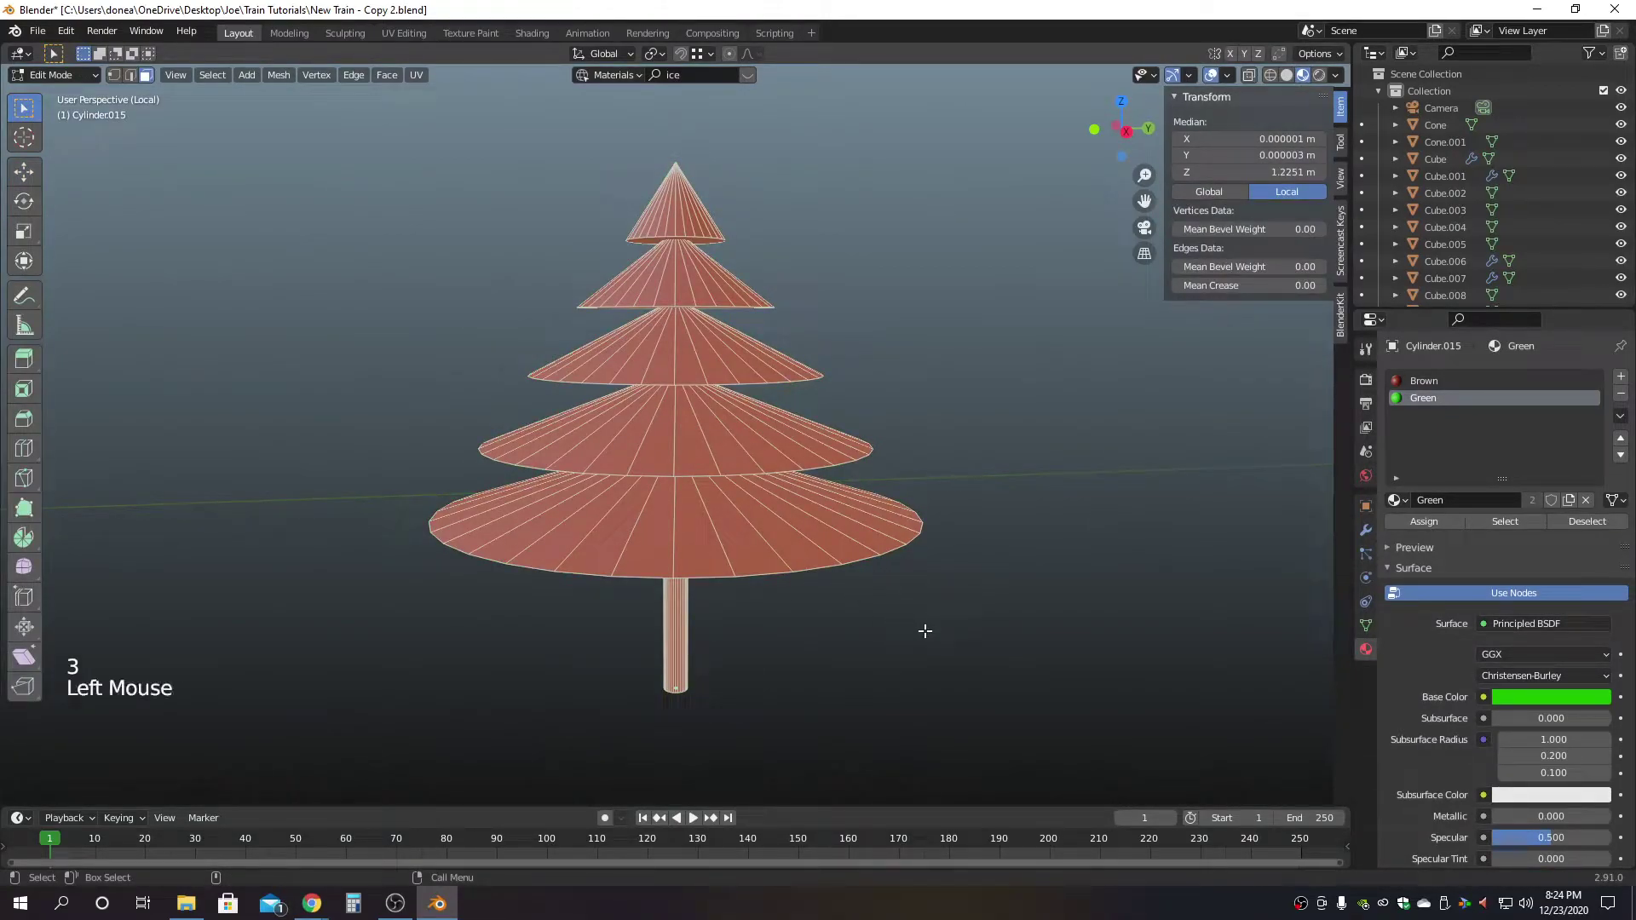
key("ctrl+a")
left_click_drag(931, 641, 928, 588, "alt")
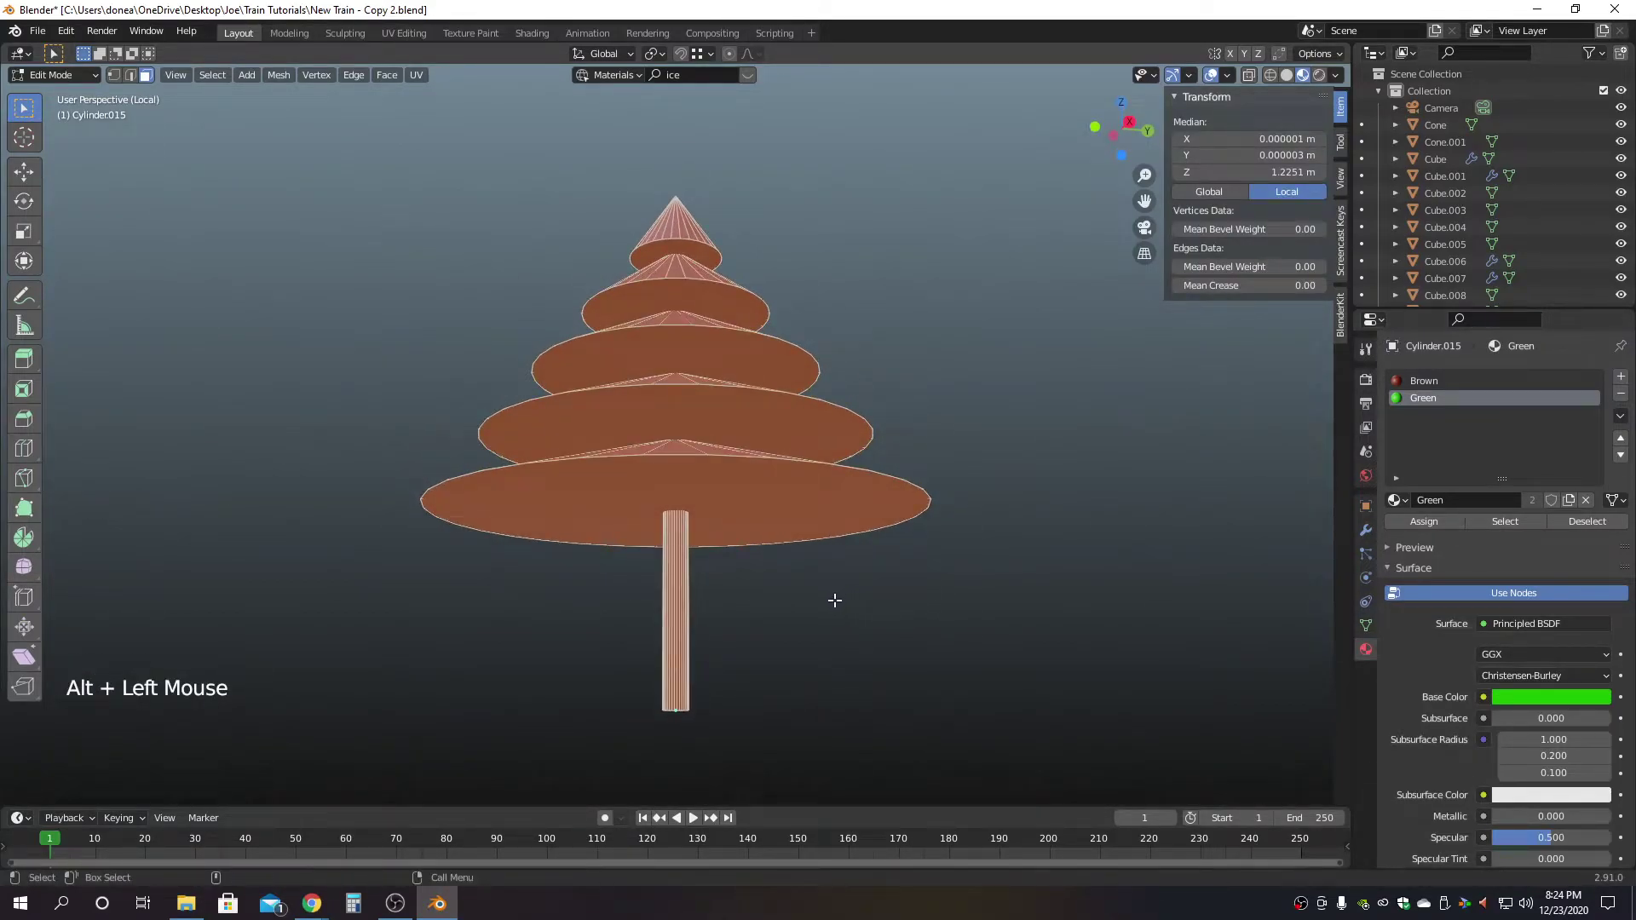
Try to box-deselect the trunk's faces, first on the visible surface and again with X-ray on, then turn X-ray off and clear the selection.
key("ctrl")
left_click_drag(583, 742, 767, 618, "ctrl")
key("alt")
left_click_drag(1031, 457, 1030, 468, "alt")
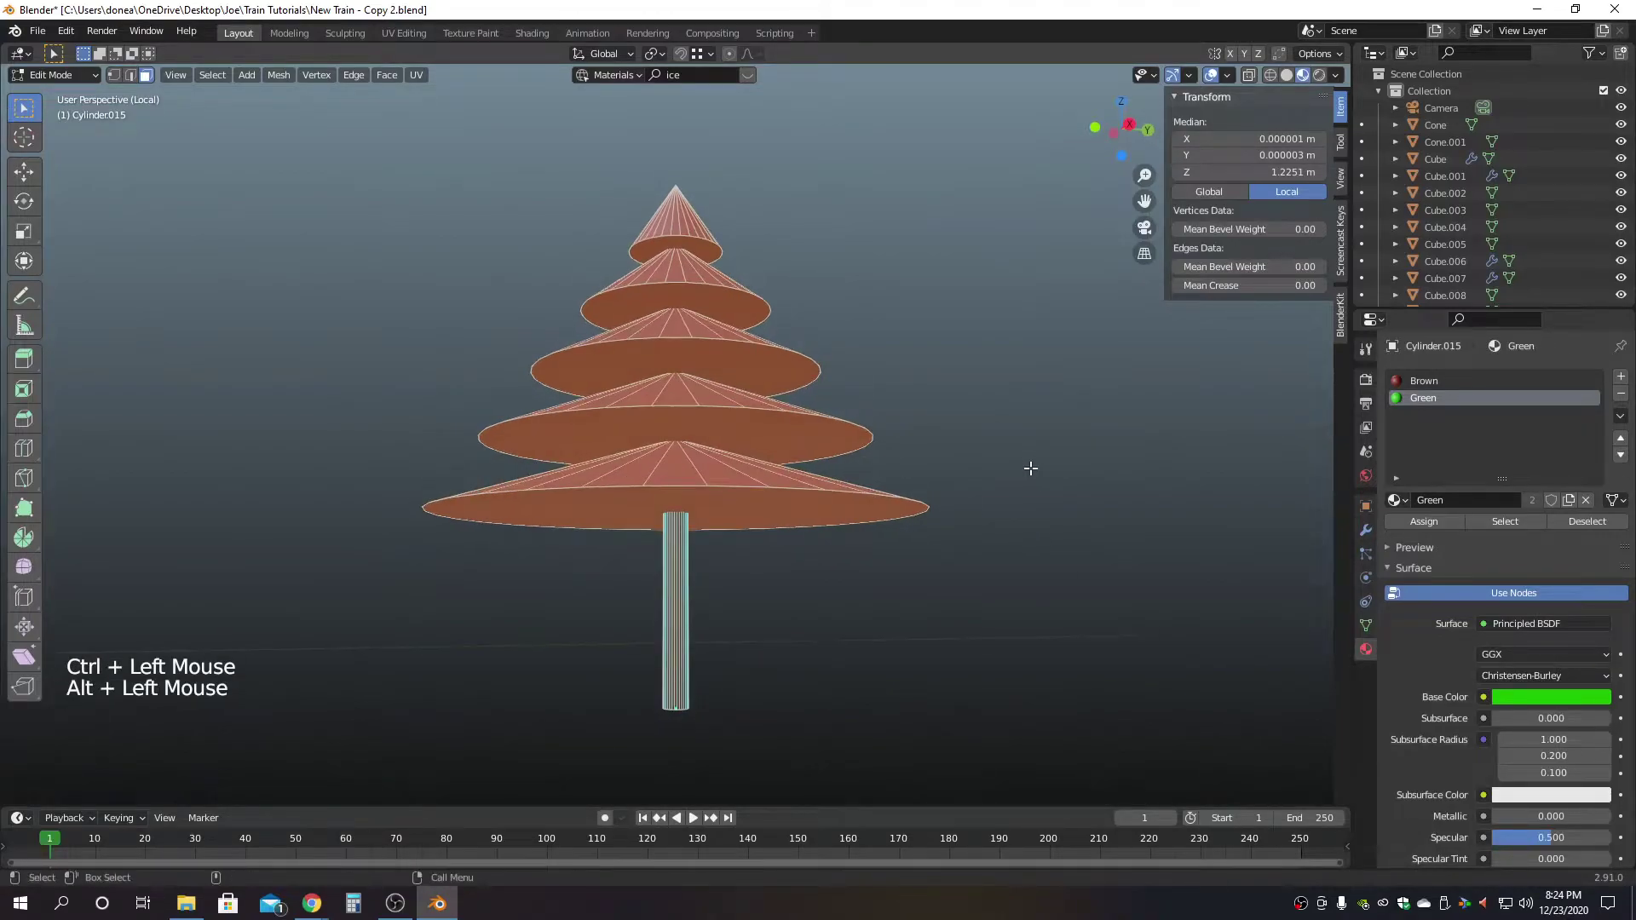
key("alt+x")
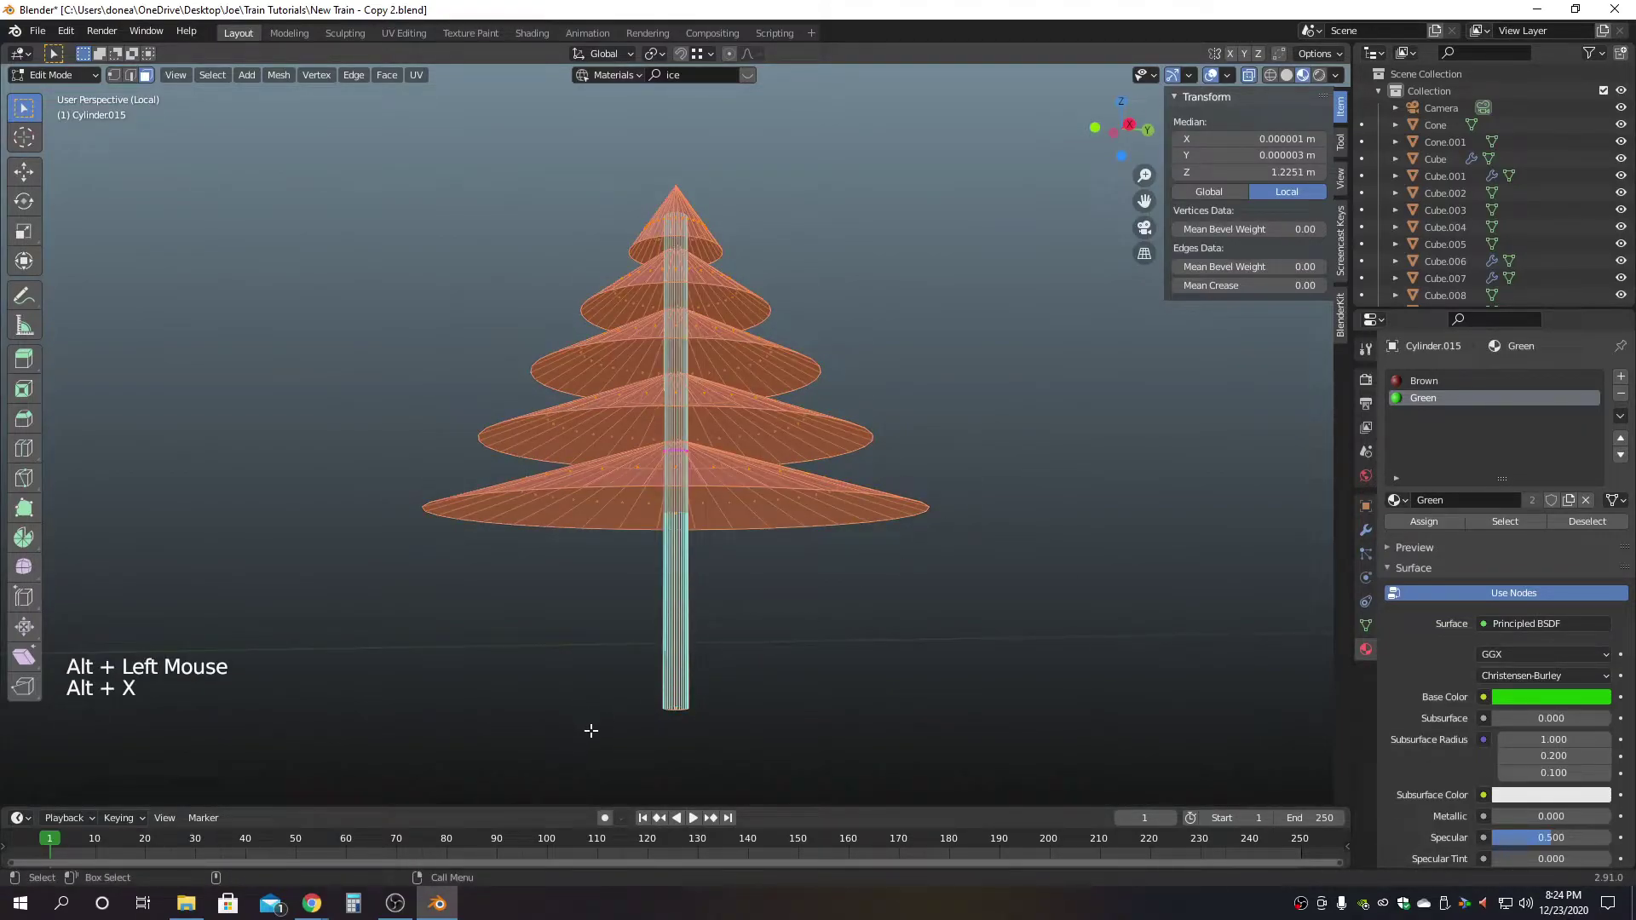
left_click_drag(589, 764, 803, 594, "ctrl")
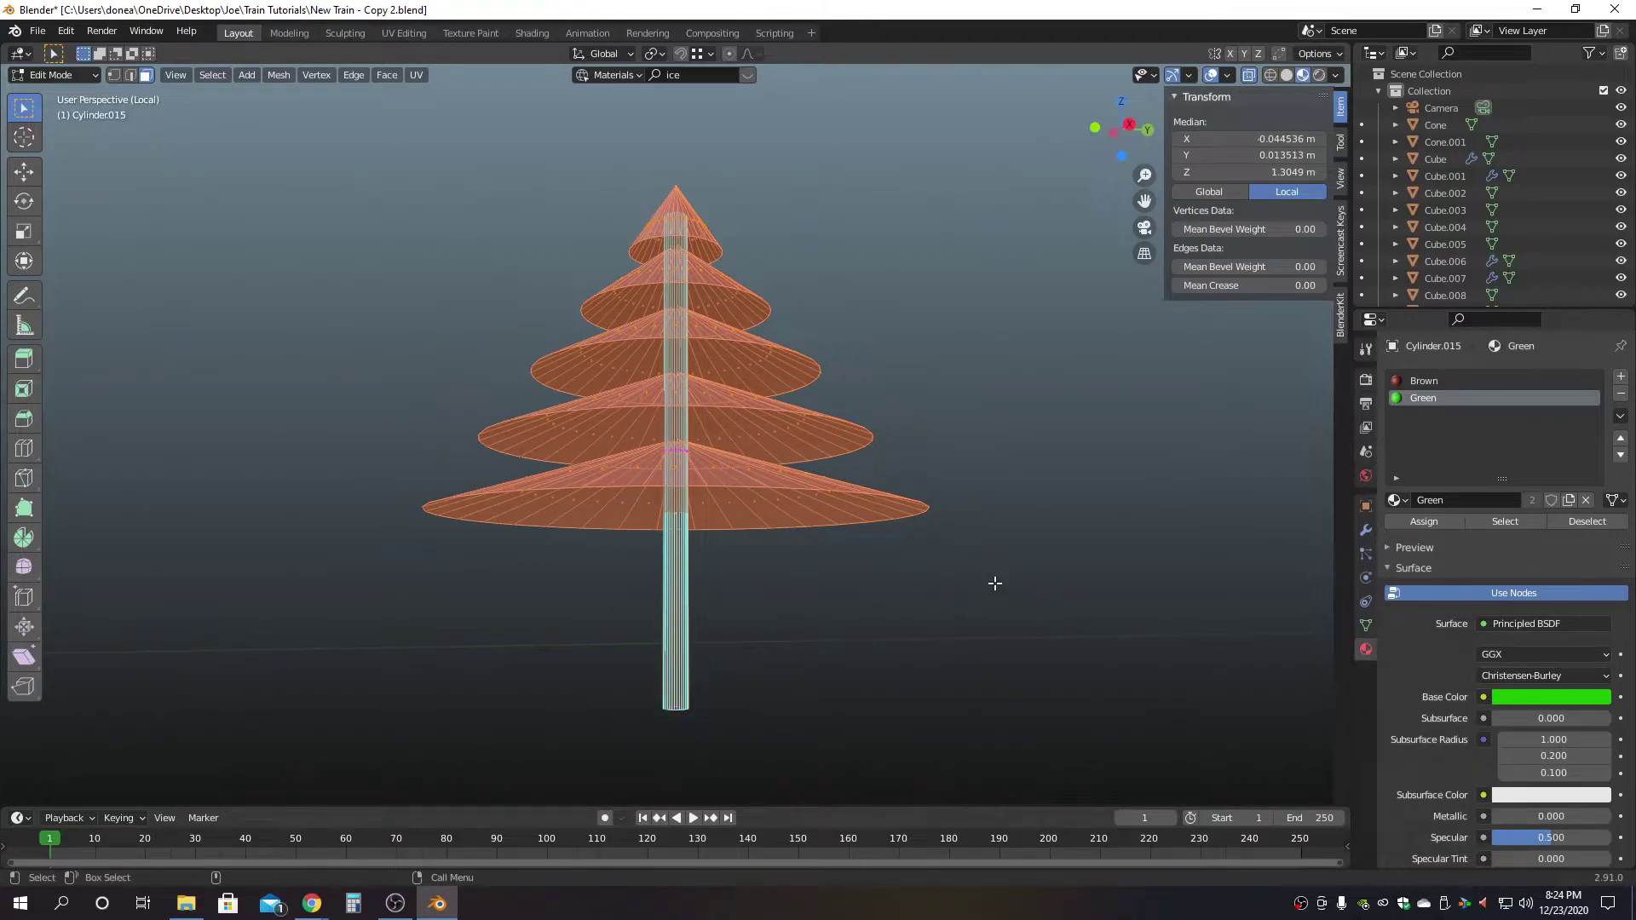
key("alt+x")
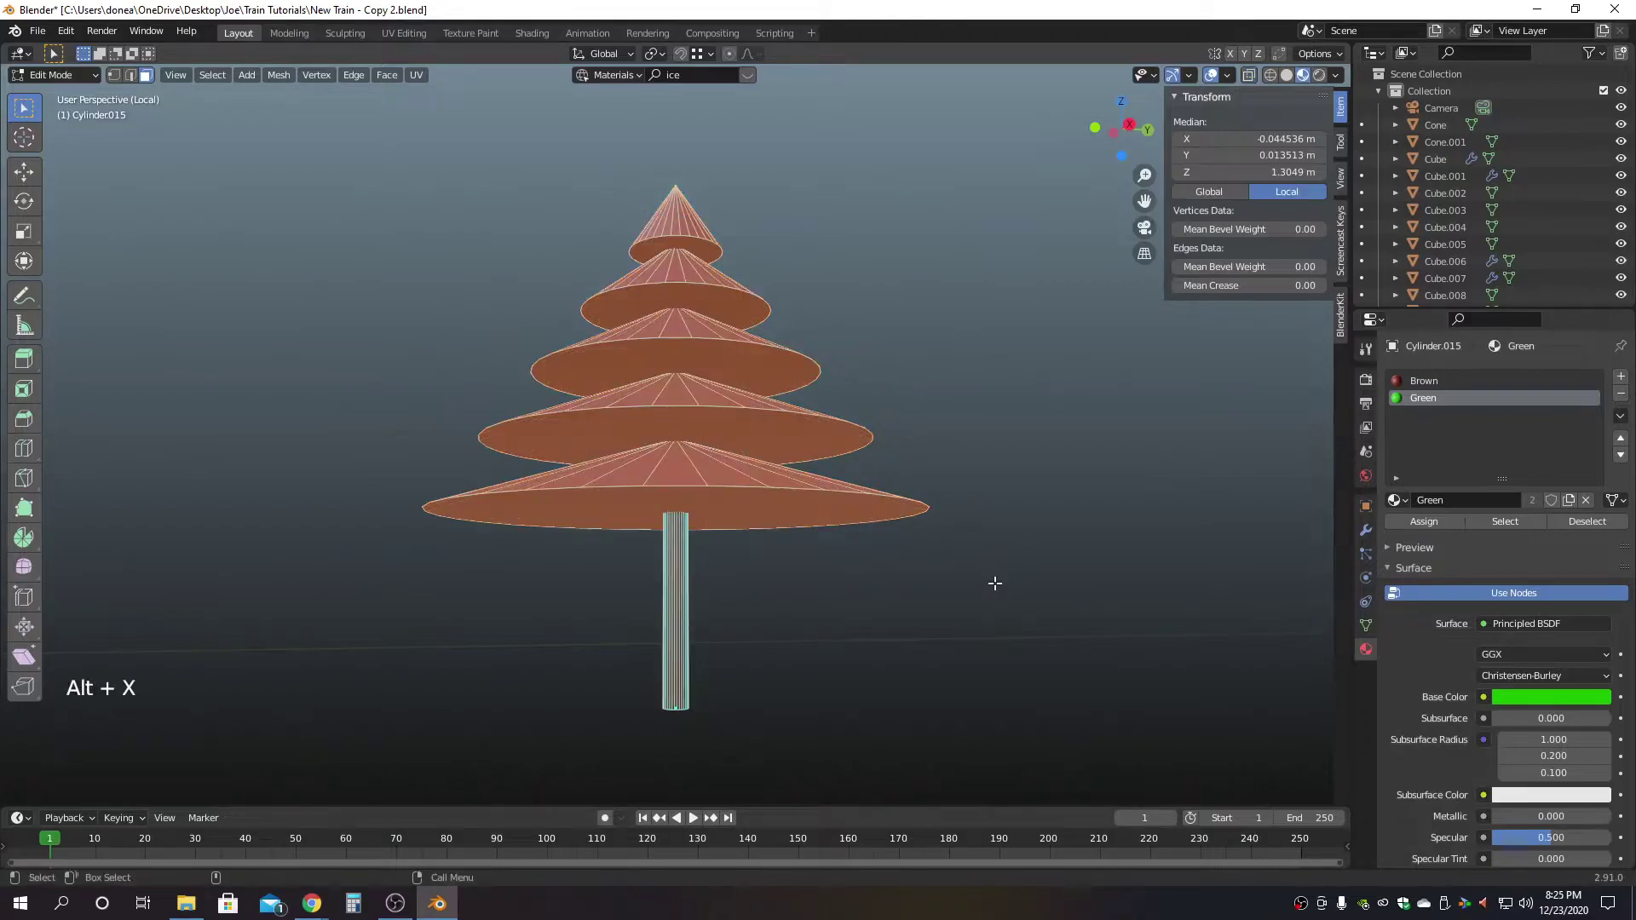
left_click_drag(1009, 596, 889, 620, "alt")
left_click_drag(1008, 562, 760, 573, "alt")
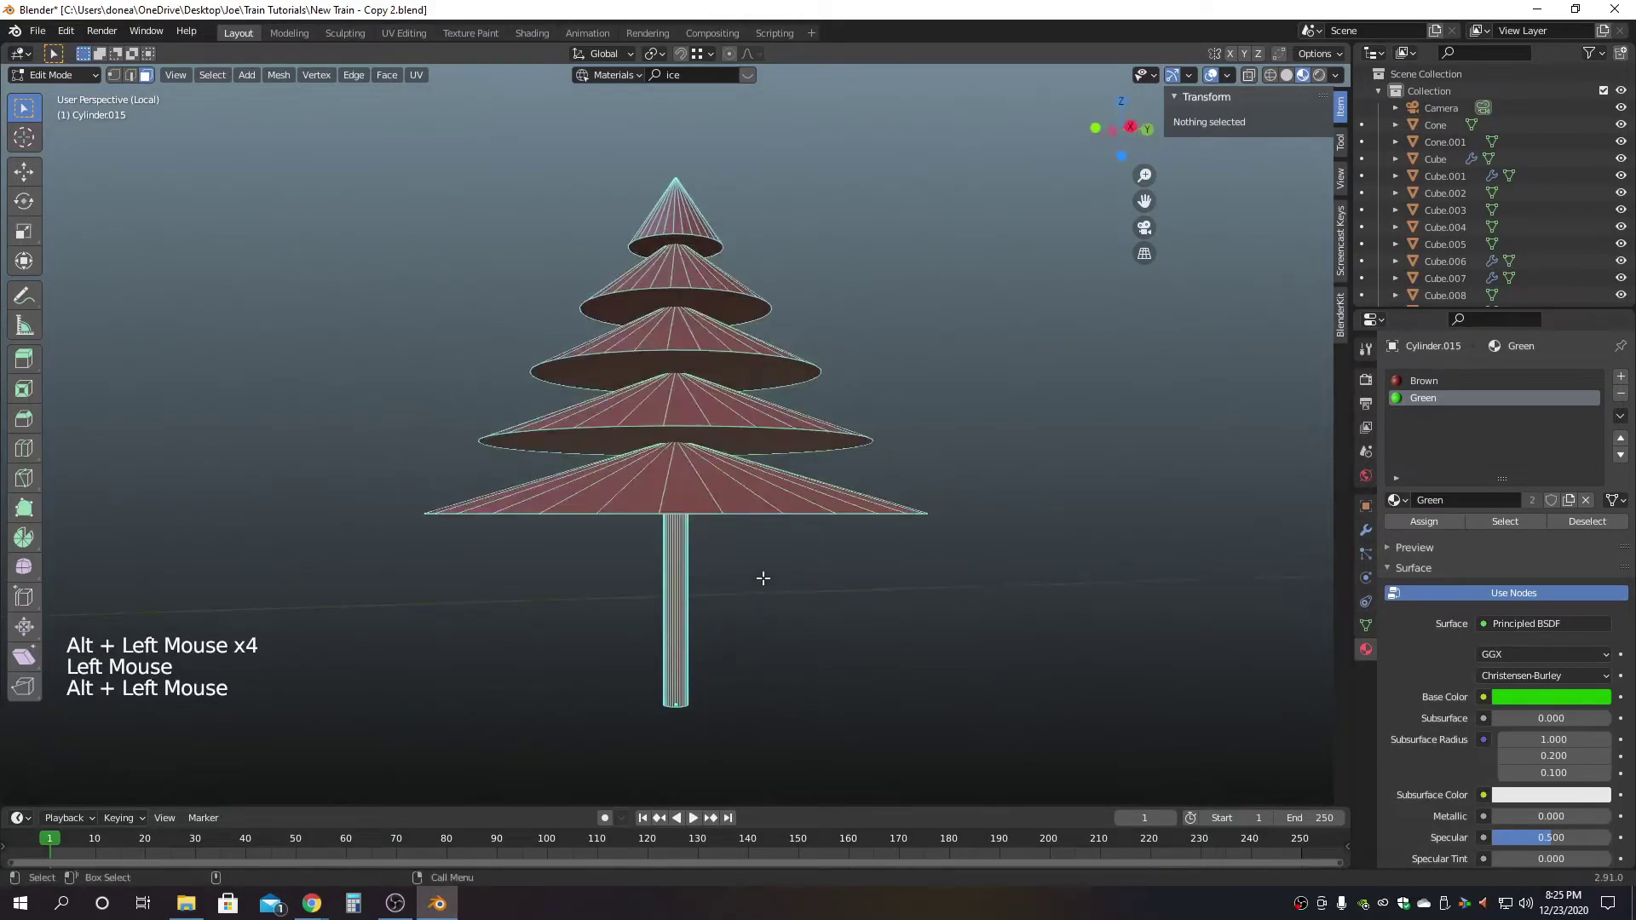
Turn X-ray on and try once more to box-deselect the trunk's lower faces.
key("alt+x")
key("3")
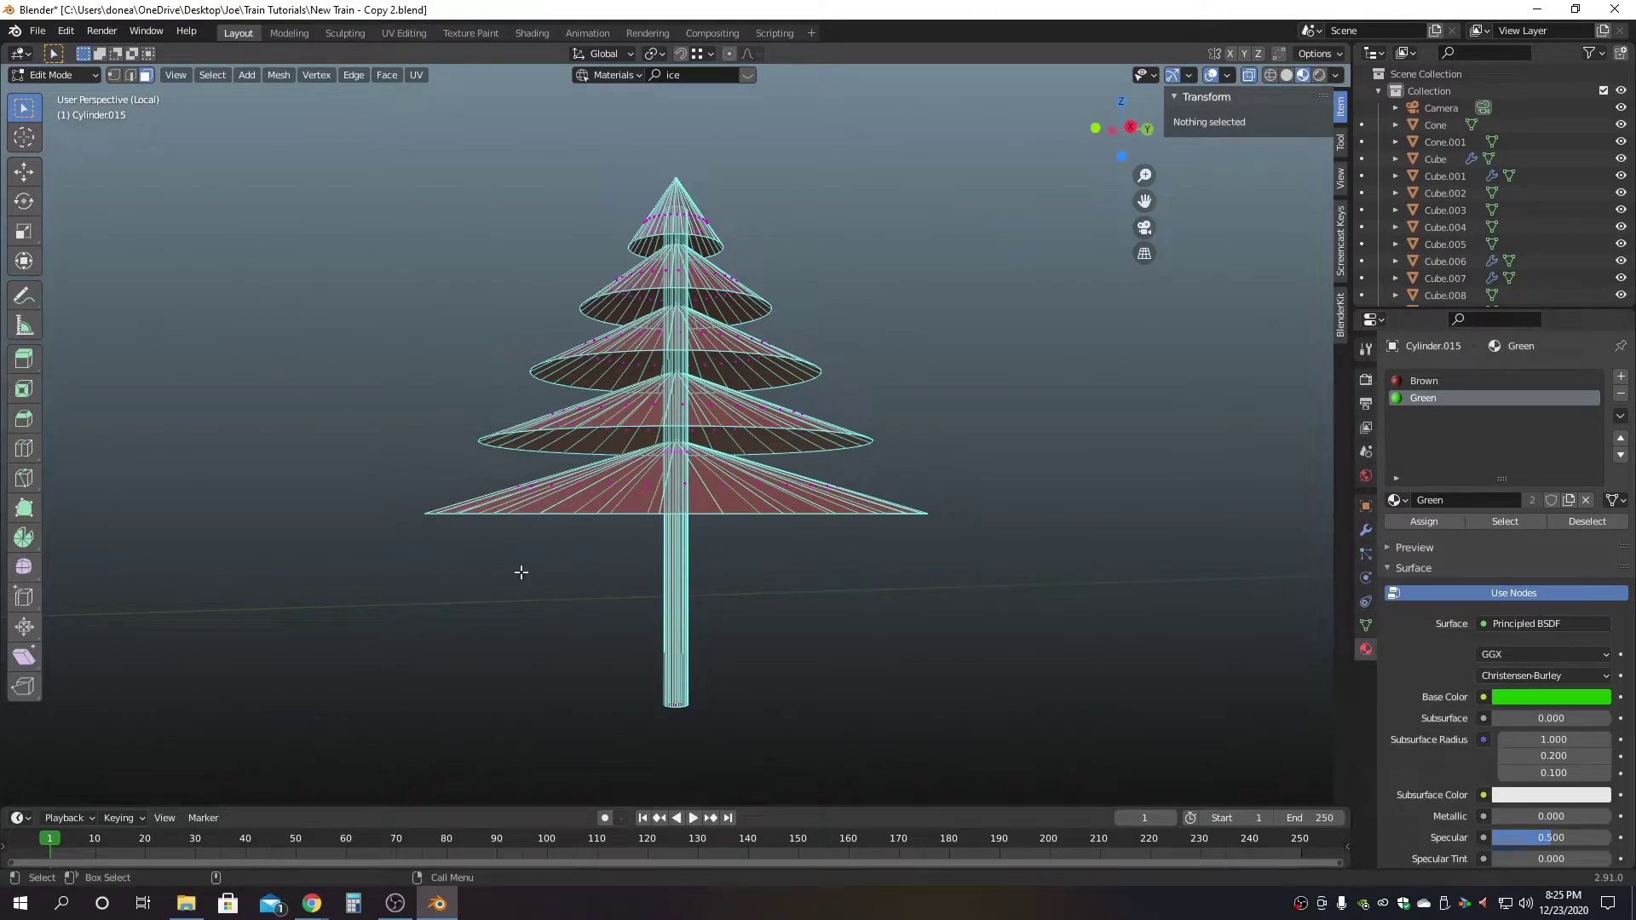
key("ctrl")
left_click_drag(596, 734, 779, 566, "ctrl")
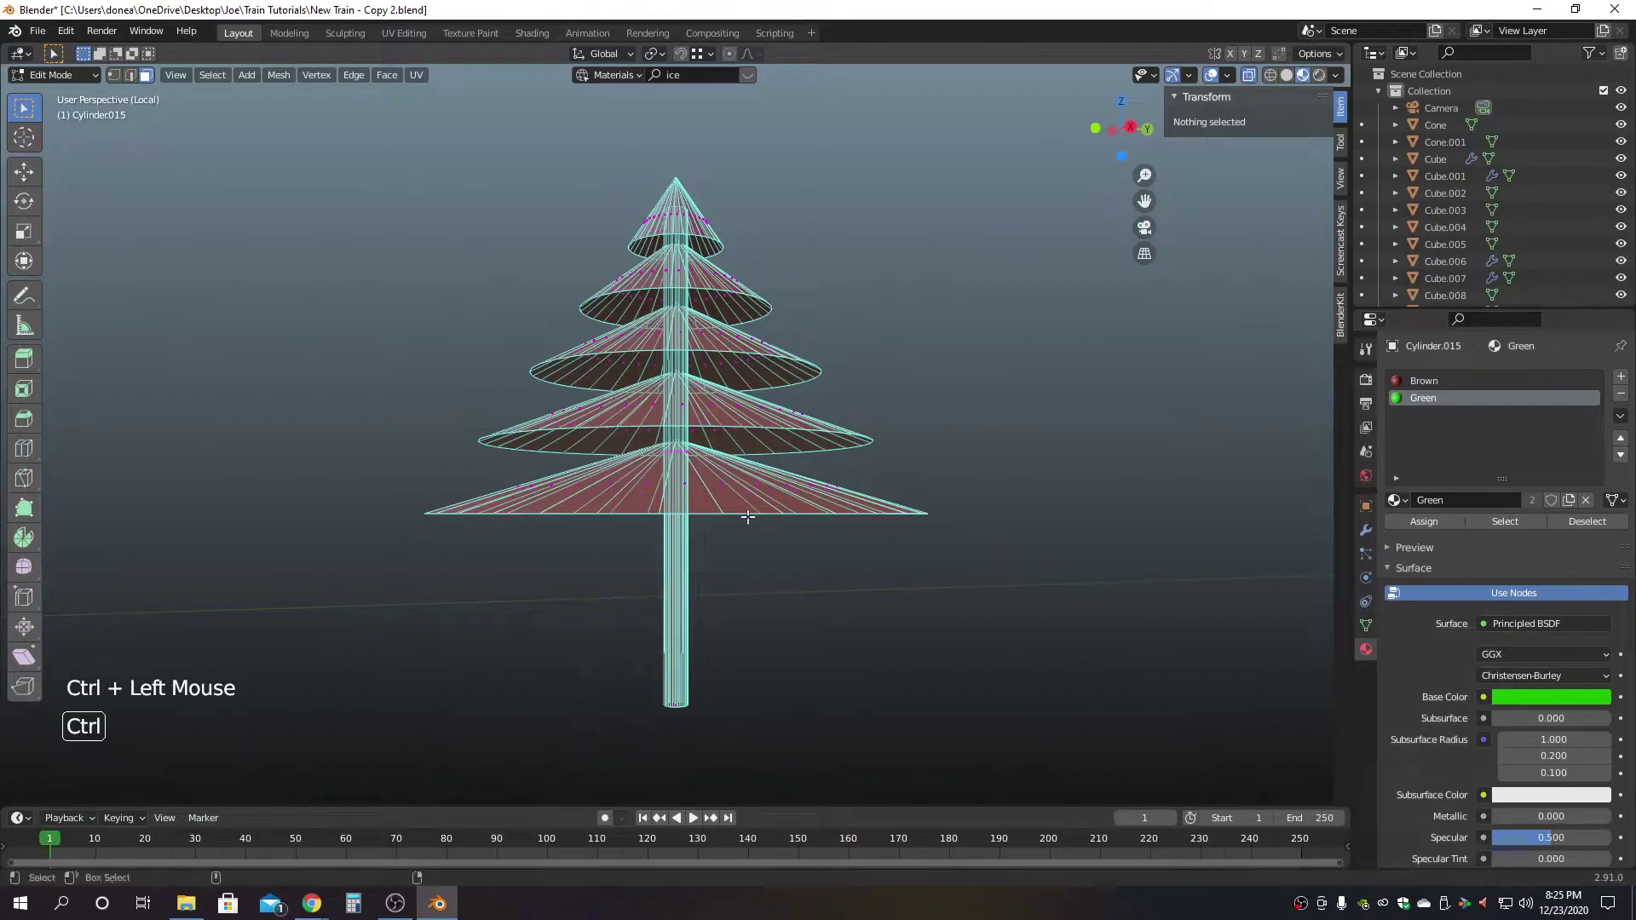
Pick a single sloped face of the lowest cone in face selection, with the viewport set to solid shading.
scroll(758, 522, "up", 4)
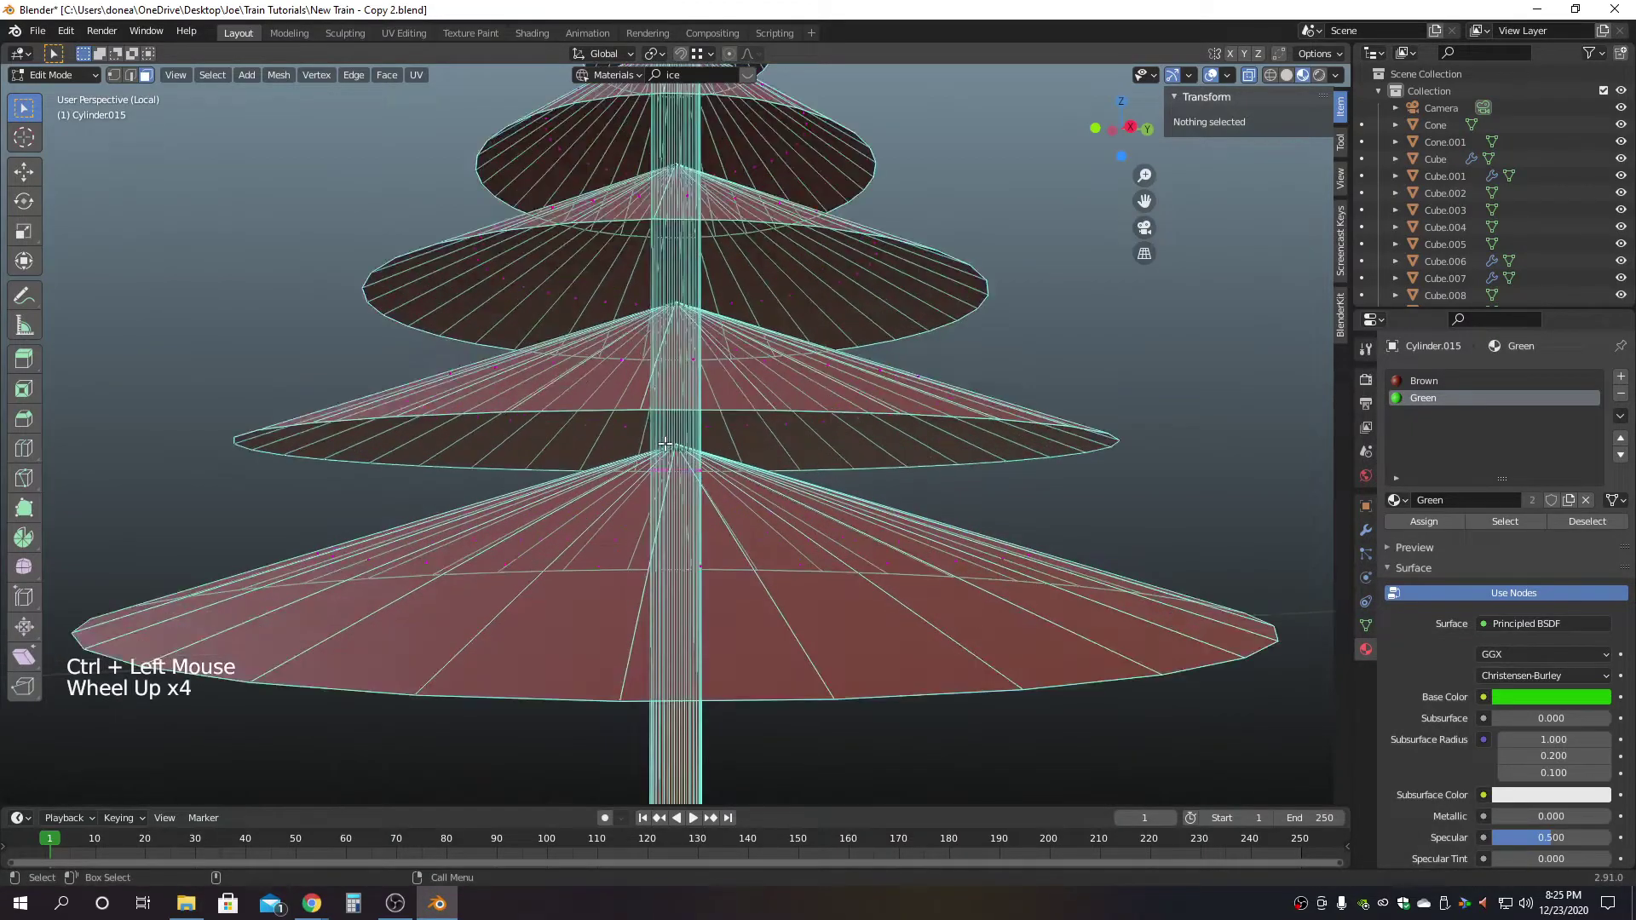
left_click(1105, 497)
left_click(847, 630)
left_click(847, 630)
left_click(847, 630)
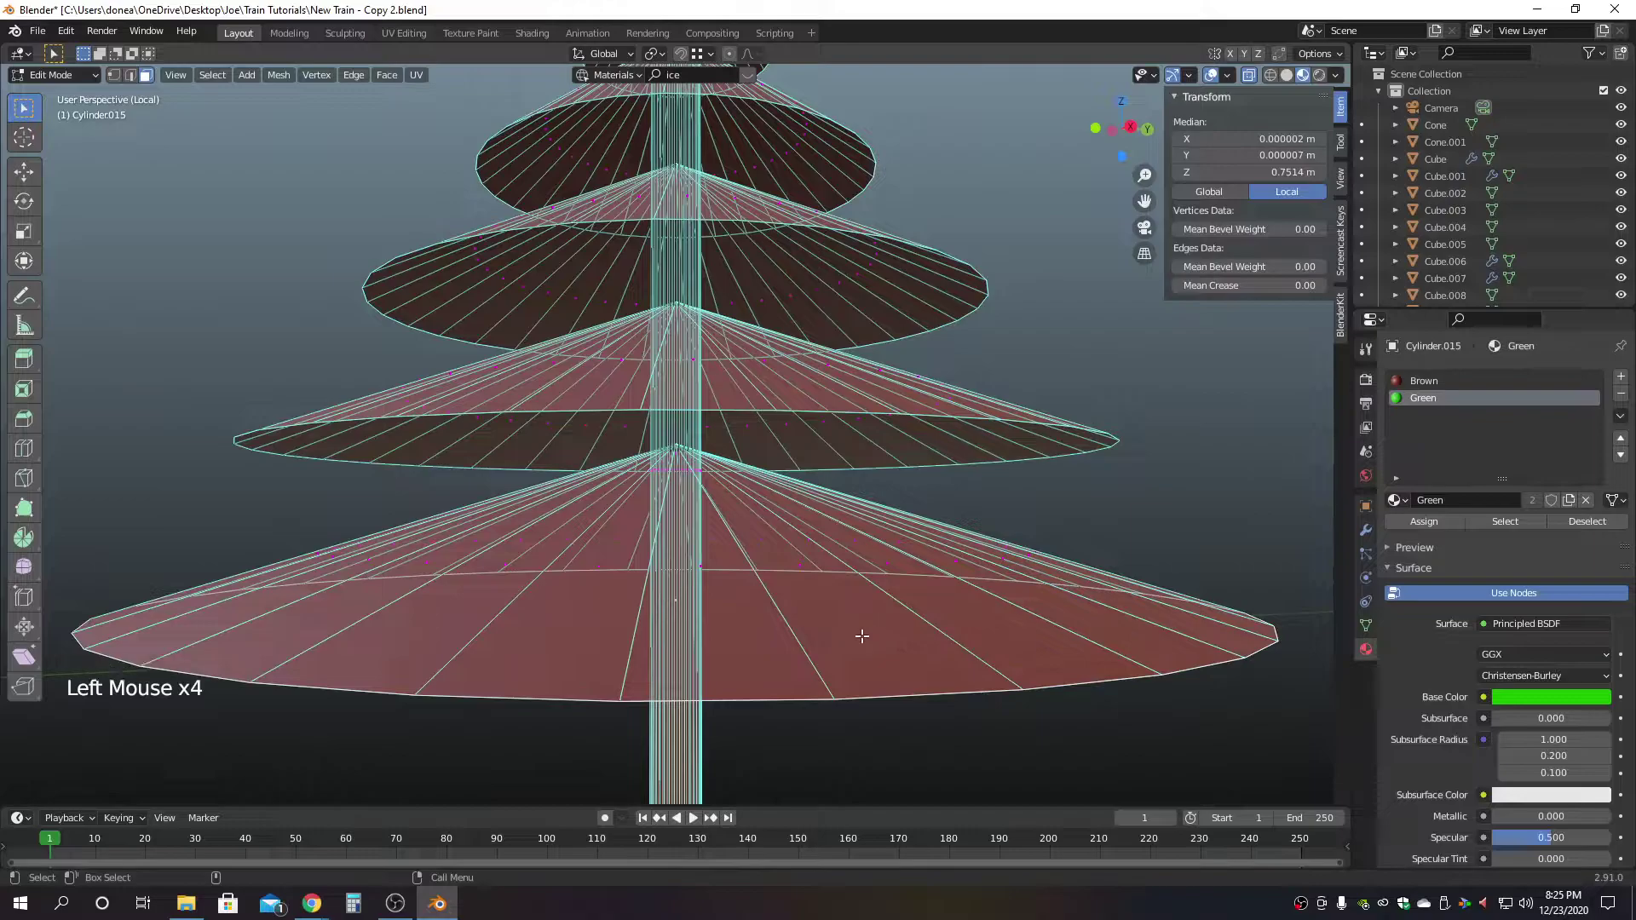
key("3")
left_click(861, 641)
left_click(861, 641)
left_click(861, 641)
left_click(1287, 74)
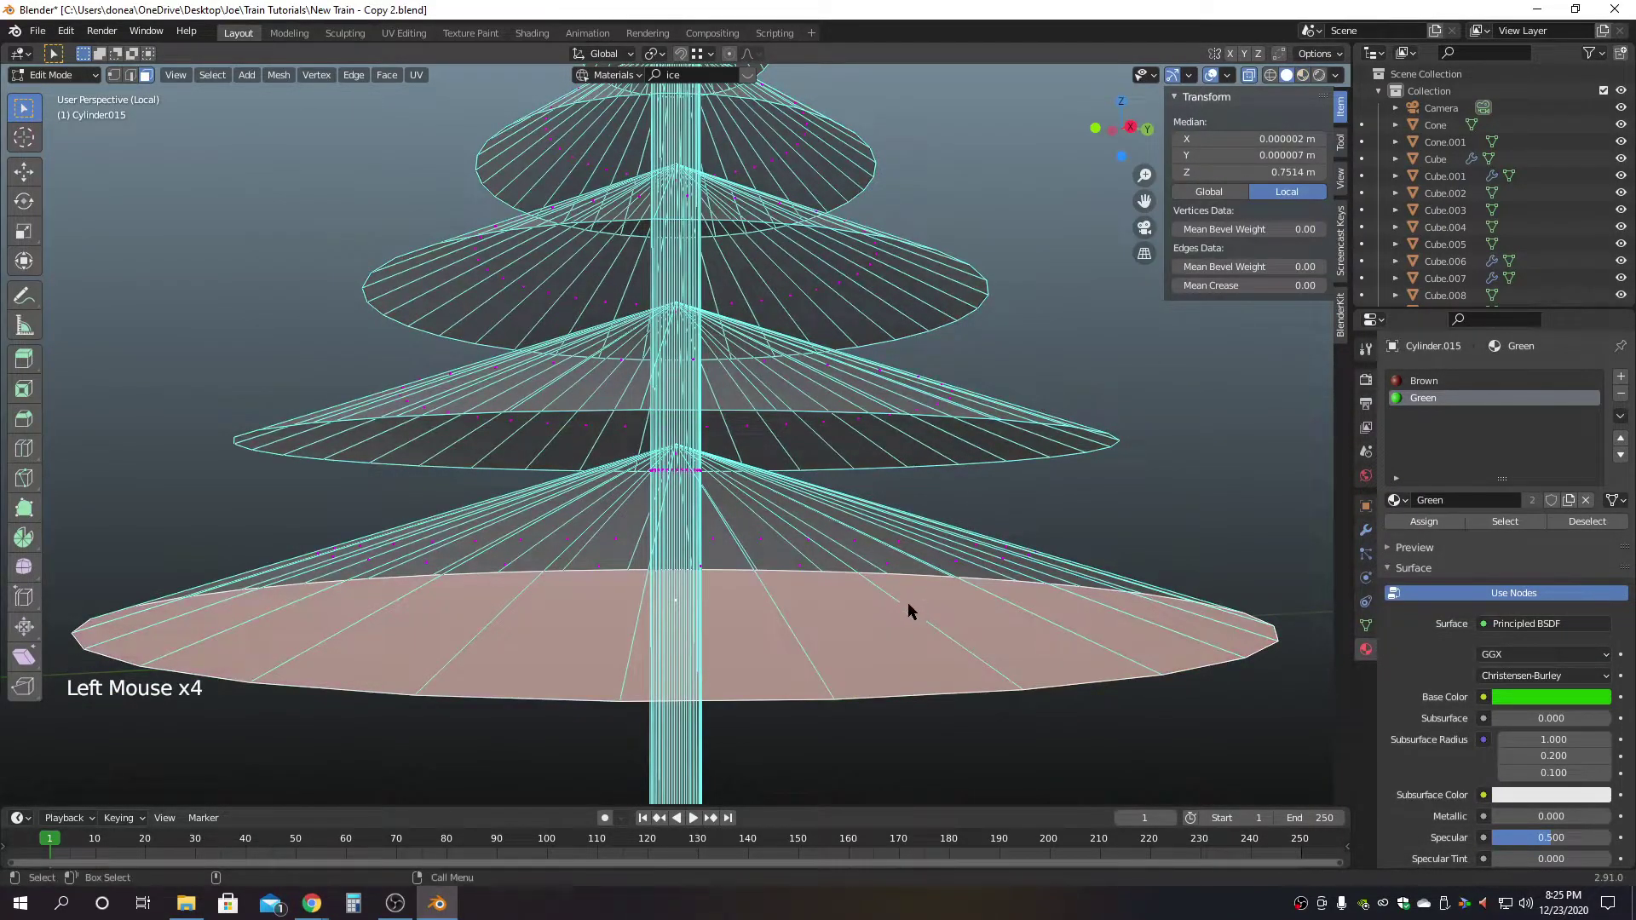
left_click(867, 611)
left_click(866, 611)
left_click(867, 611)
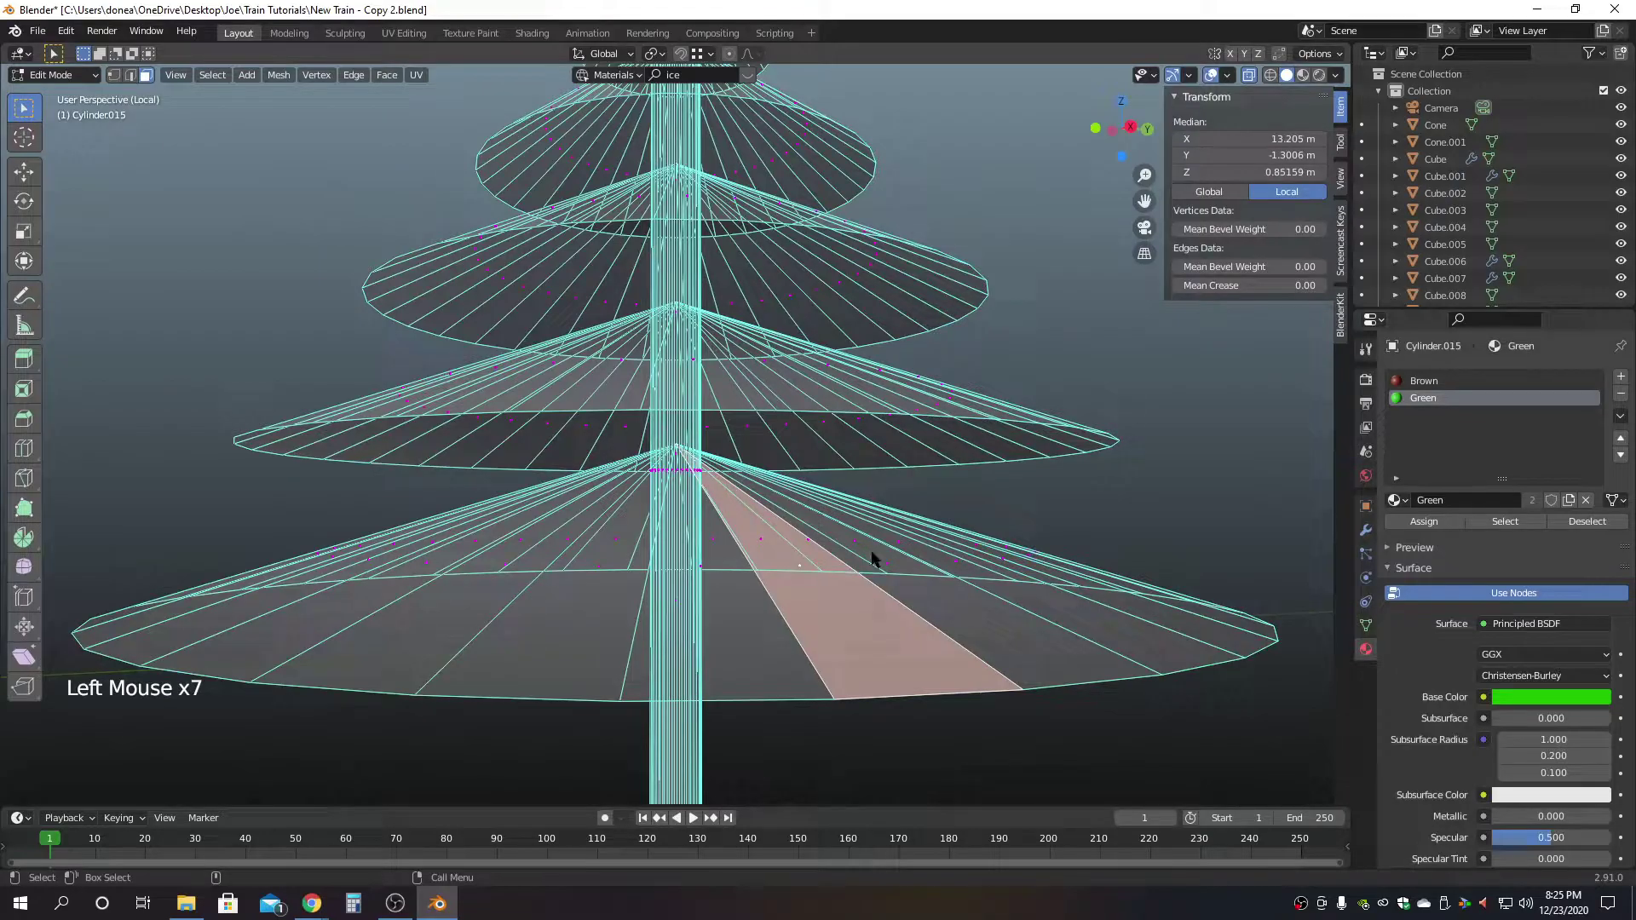
Make Brown the active slot, try selecting all faces linked to the lowest cone's picked face, and clear the selection.
right_click(844, 595)
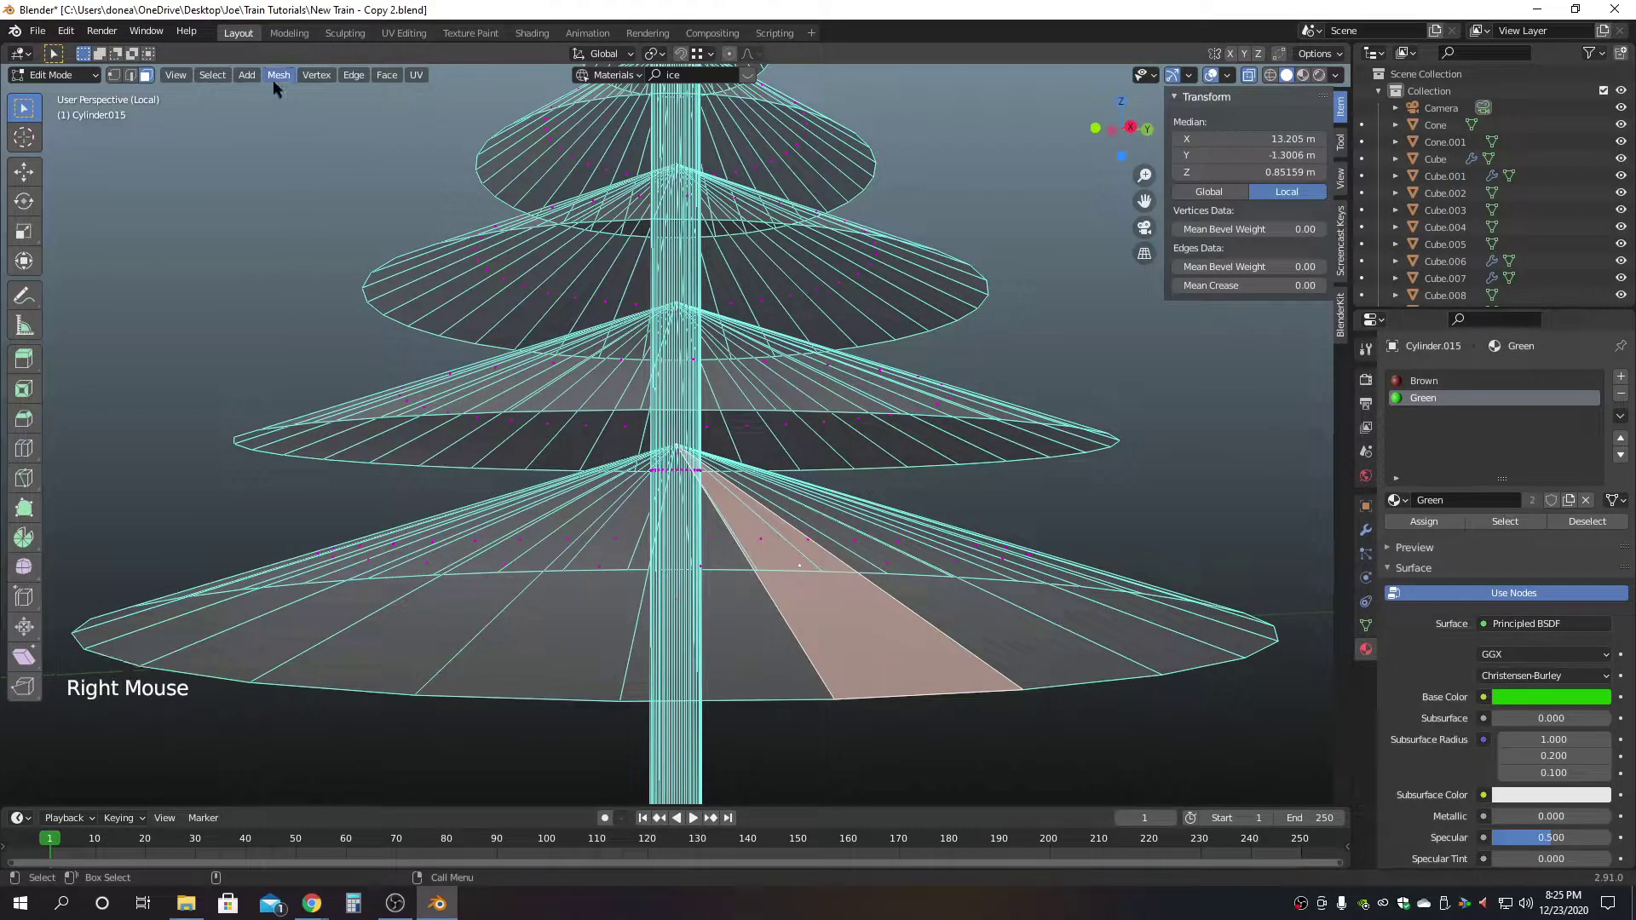
left_click(212, 75)
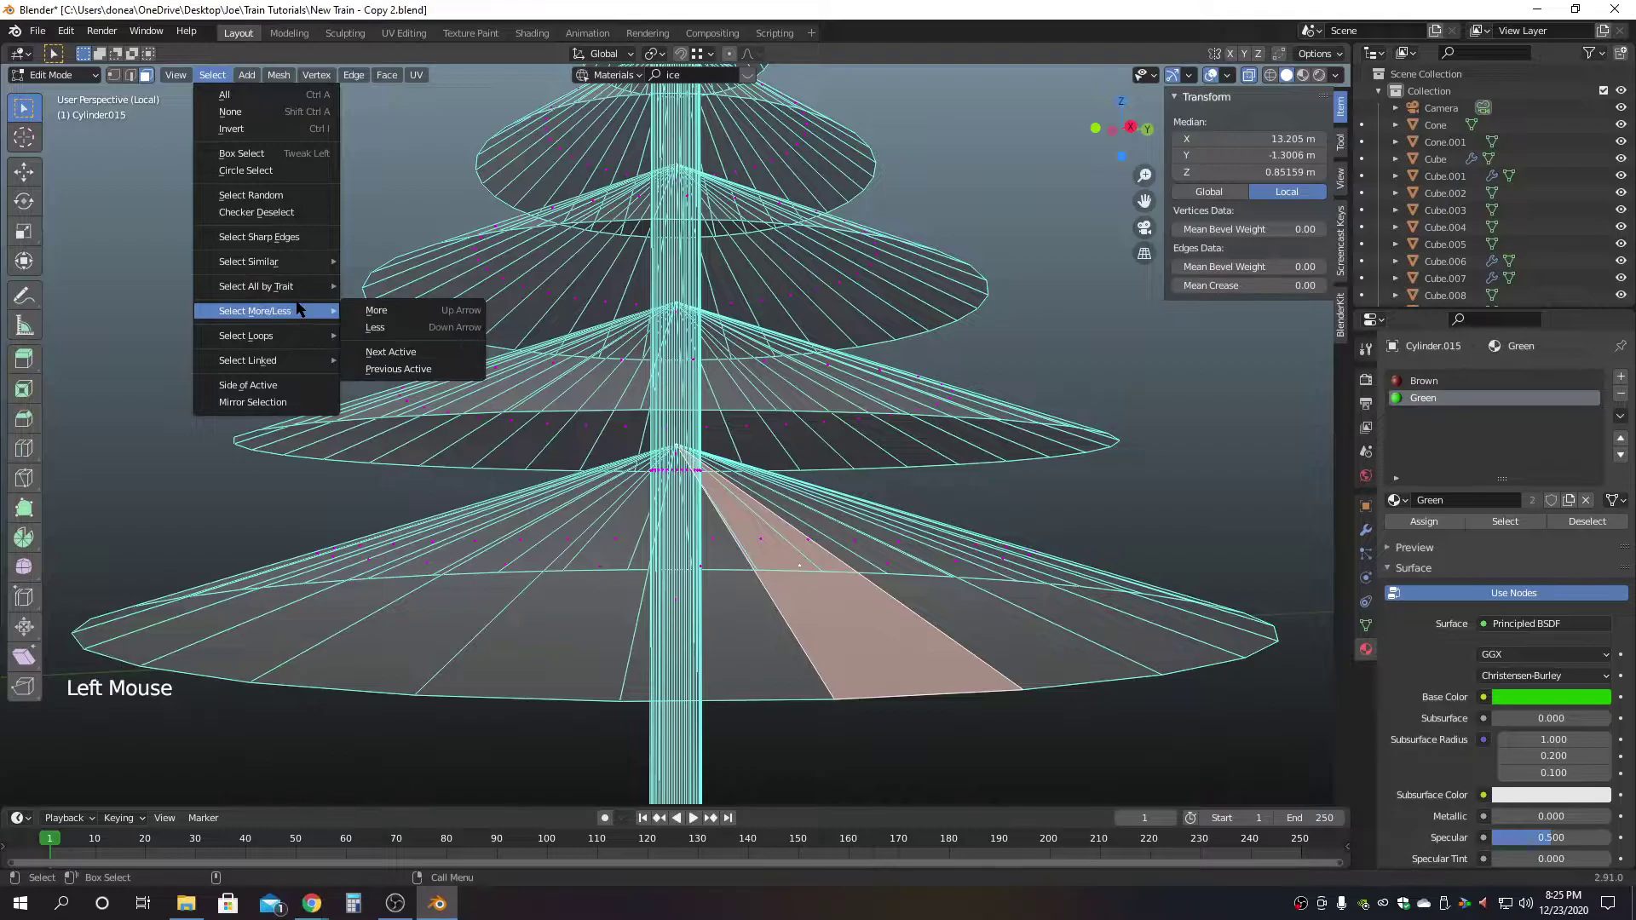
mouse_move(296, 287)
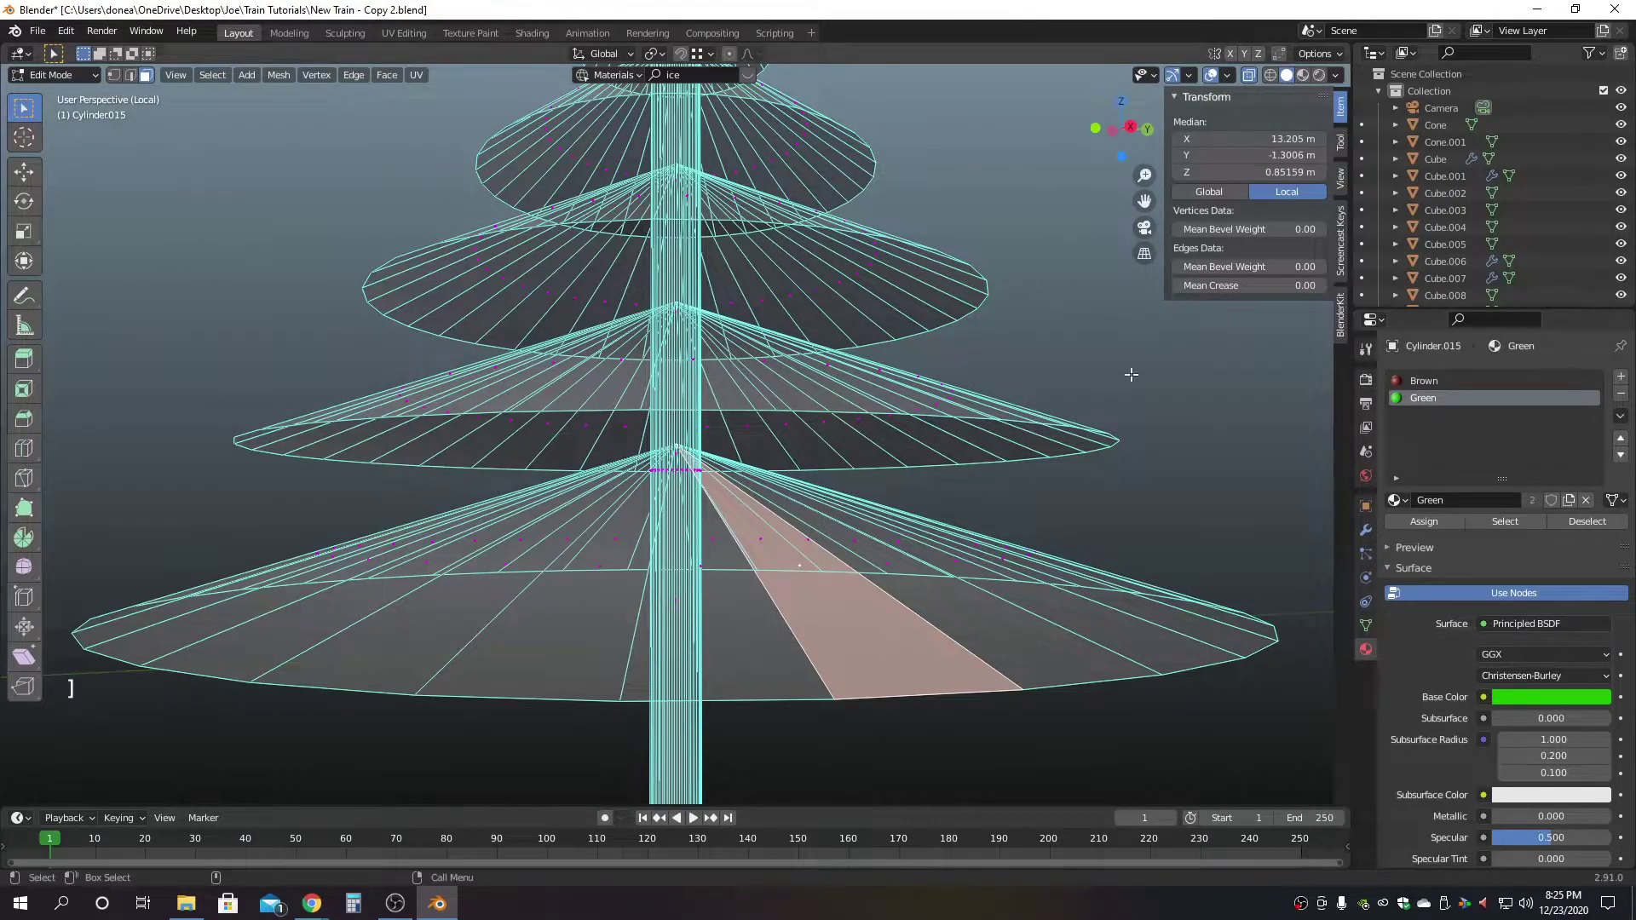
left_click(759, 707)
left_click(804, 599)
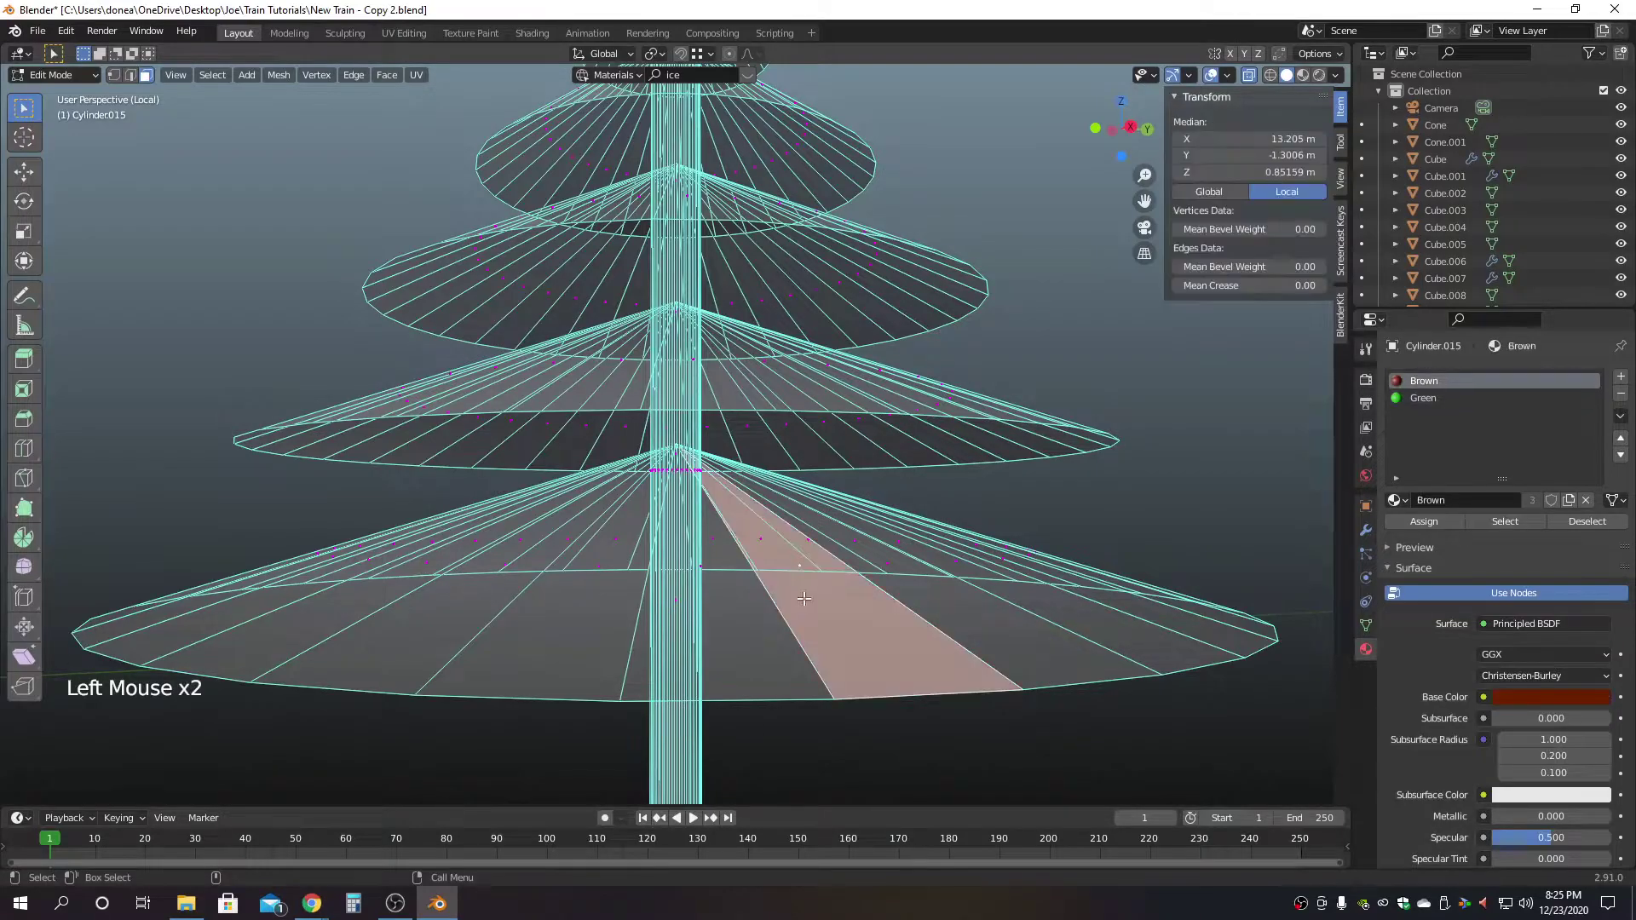
key("ctrl+l")
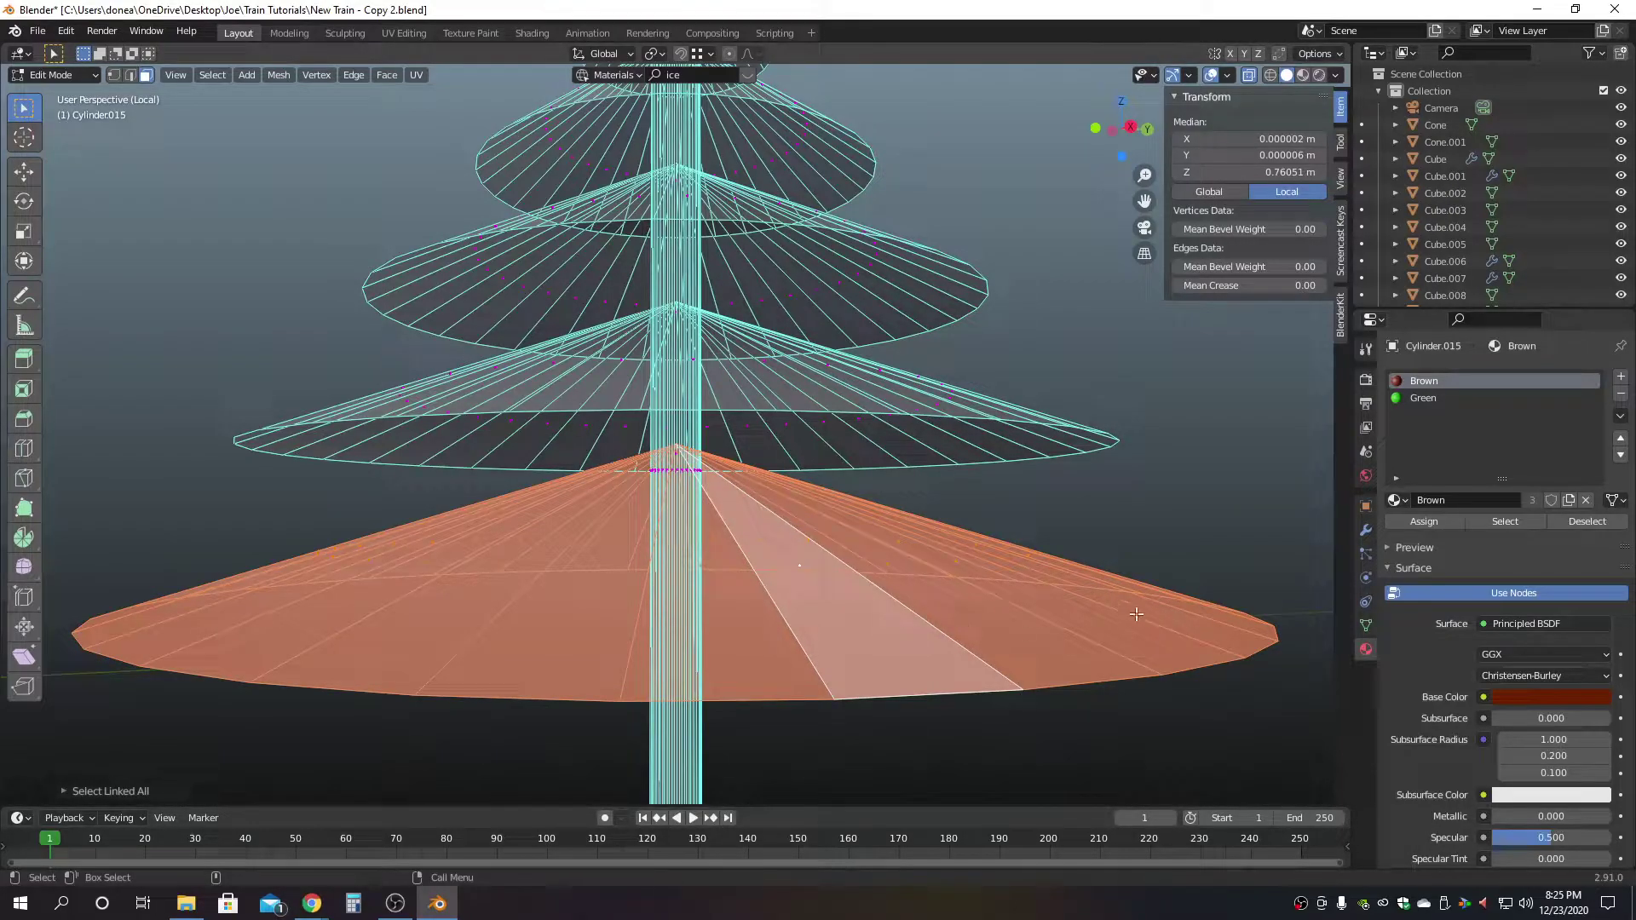
left_click(1191, 486)
left_click(877, 640)
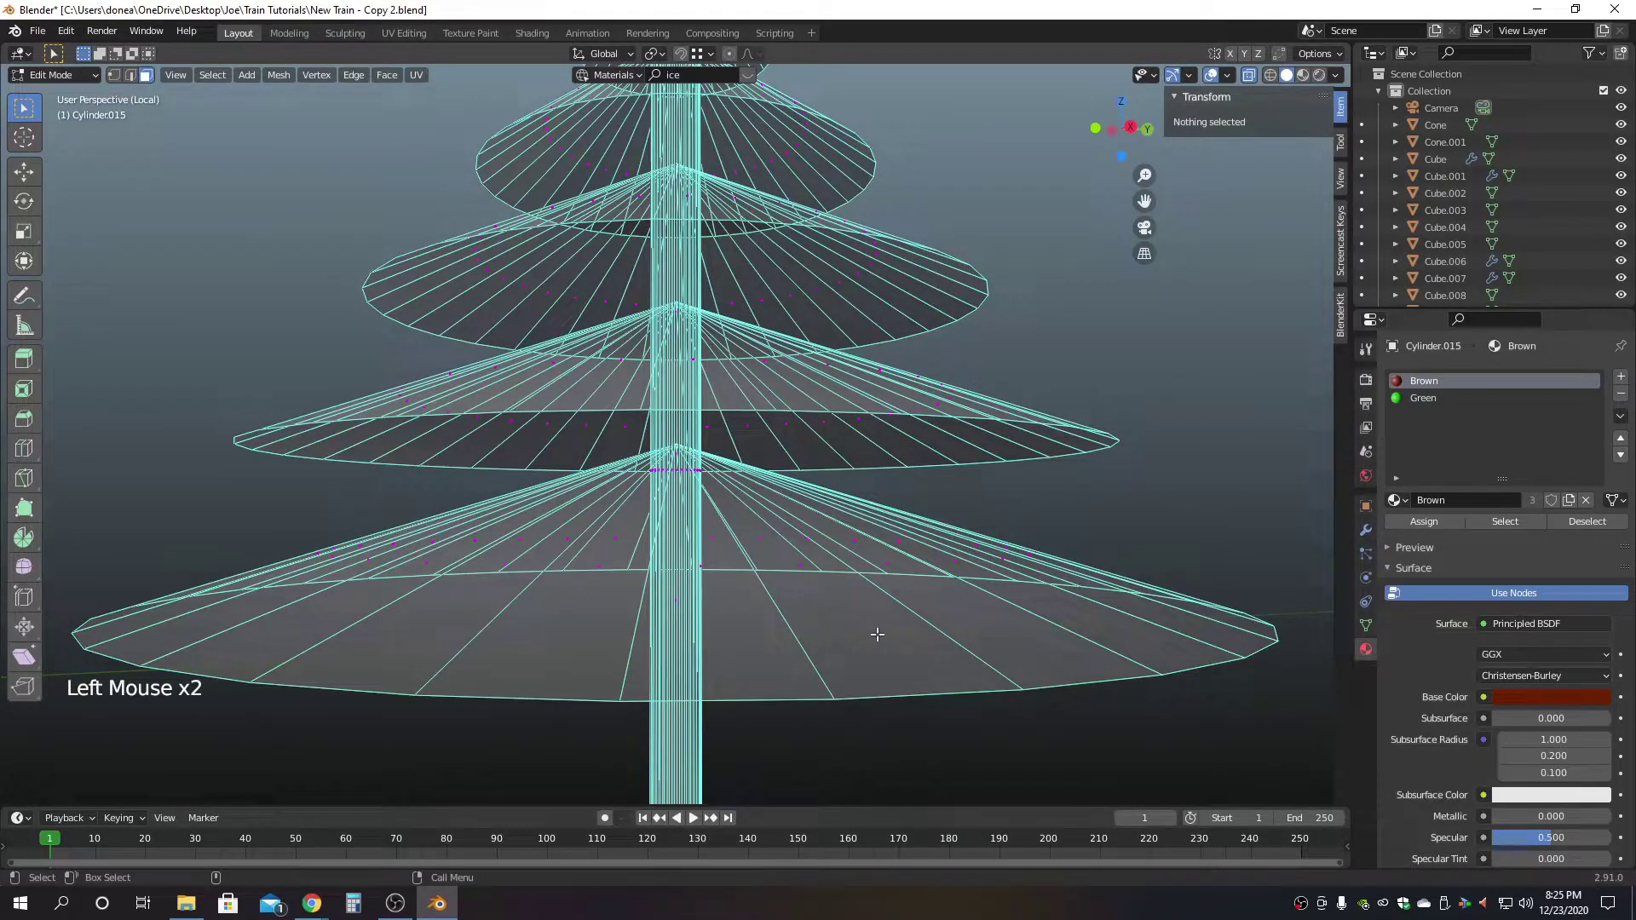
Hide the two lowest cones one after the other by selecting all faces linked to one face of each.
left_click(804, 569)
key("ctrl+l")
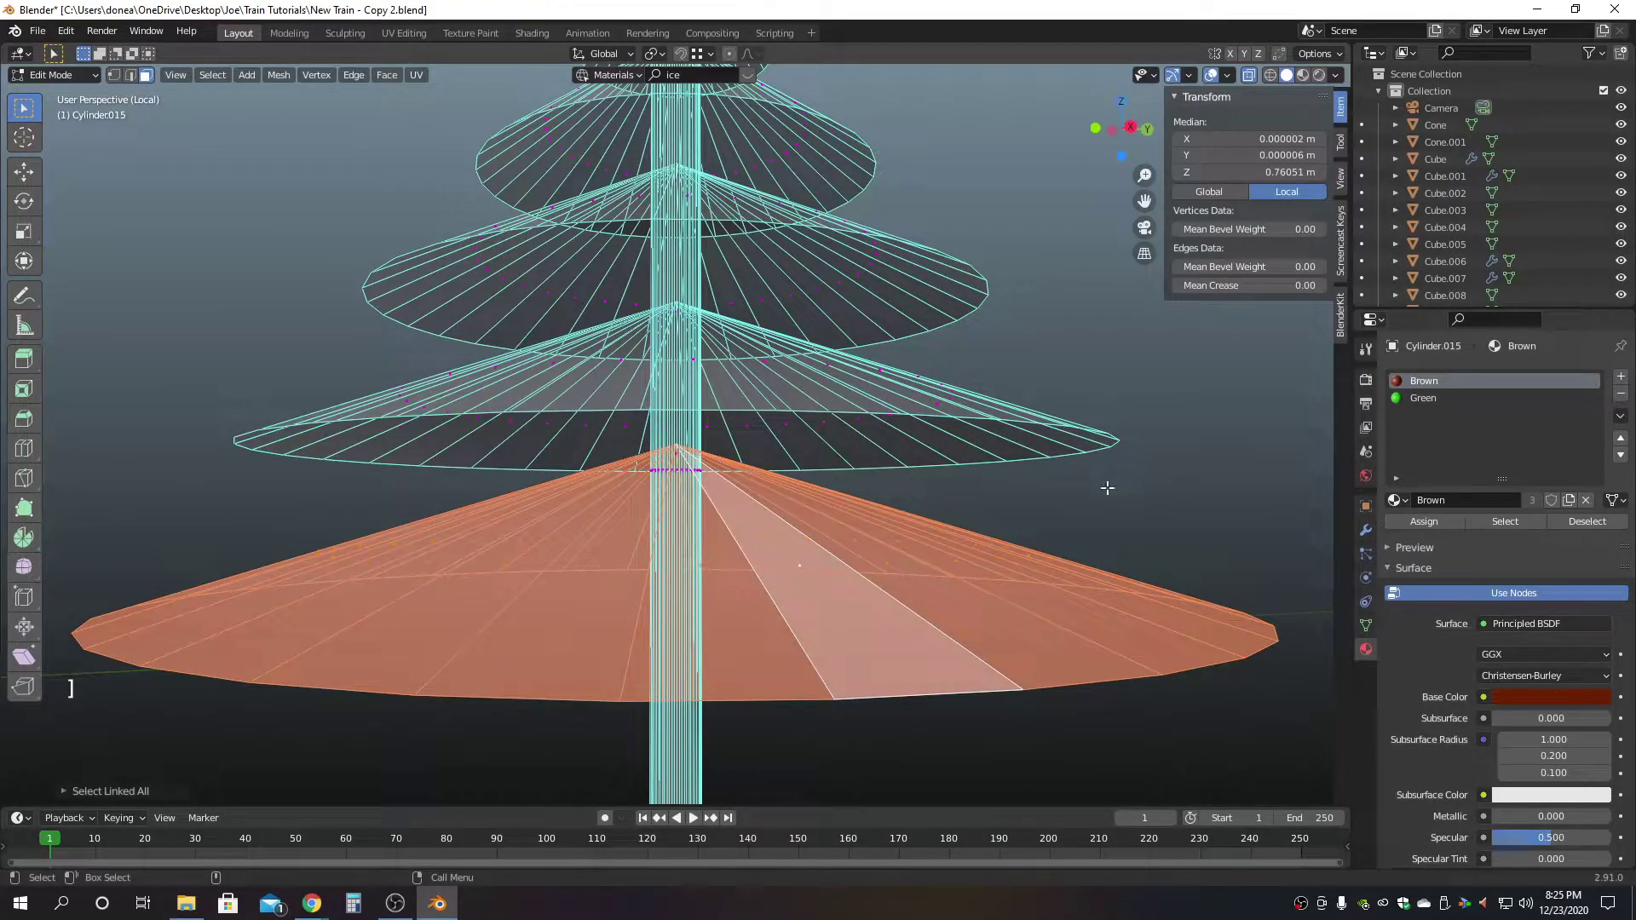
key("ctrl+h")
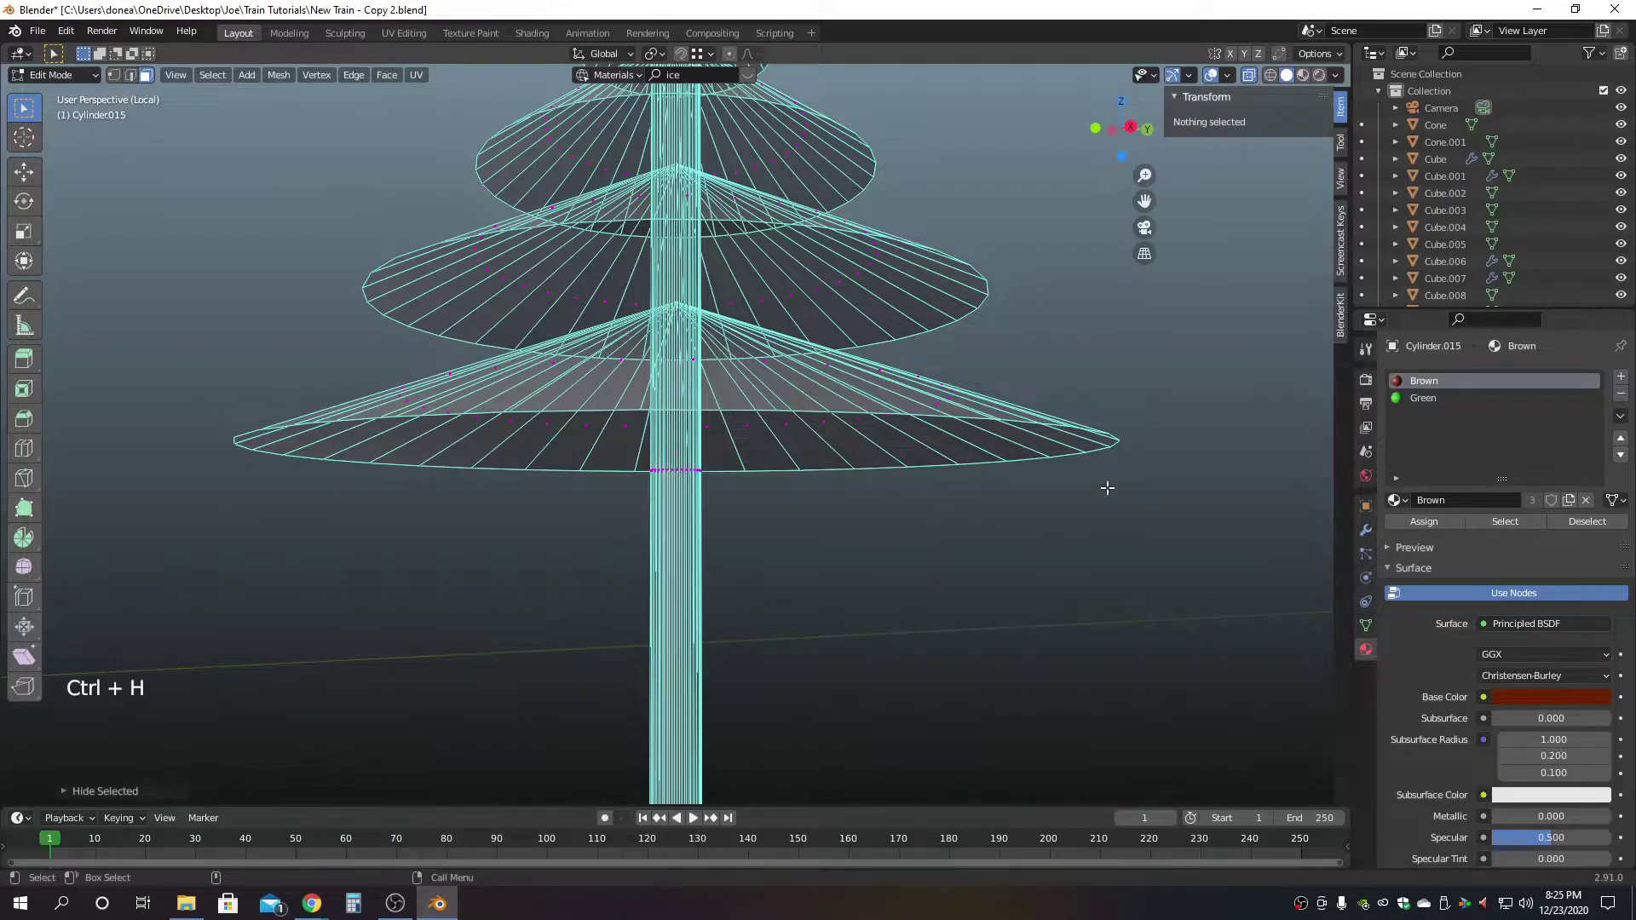
left_click(787, 424)
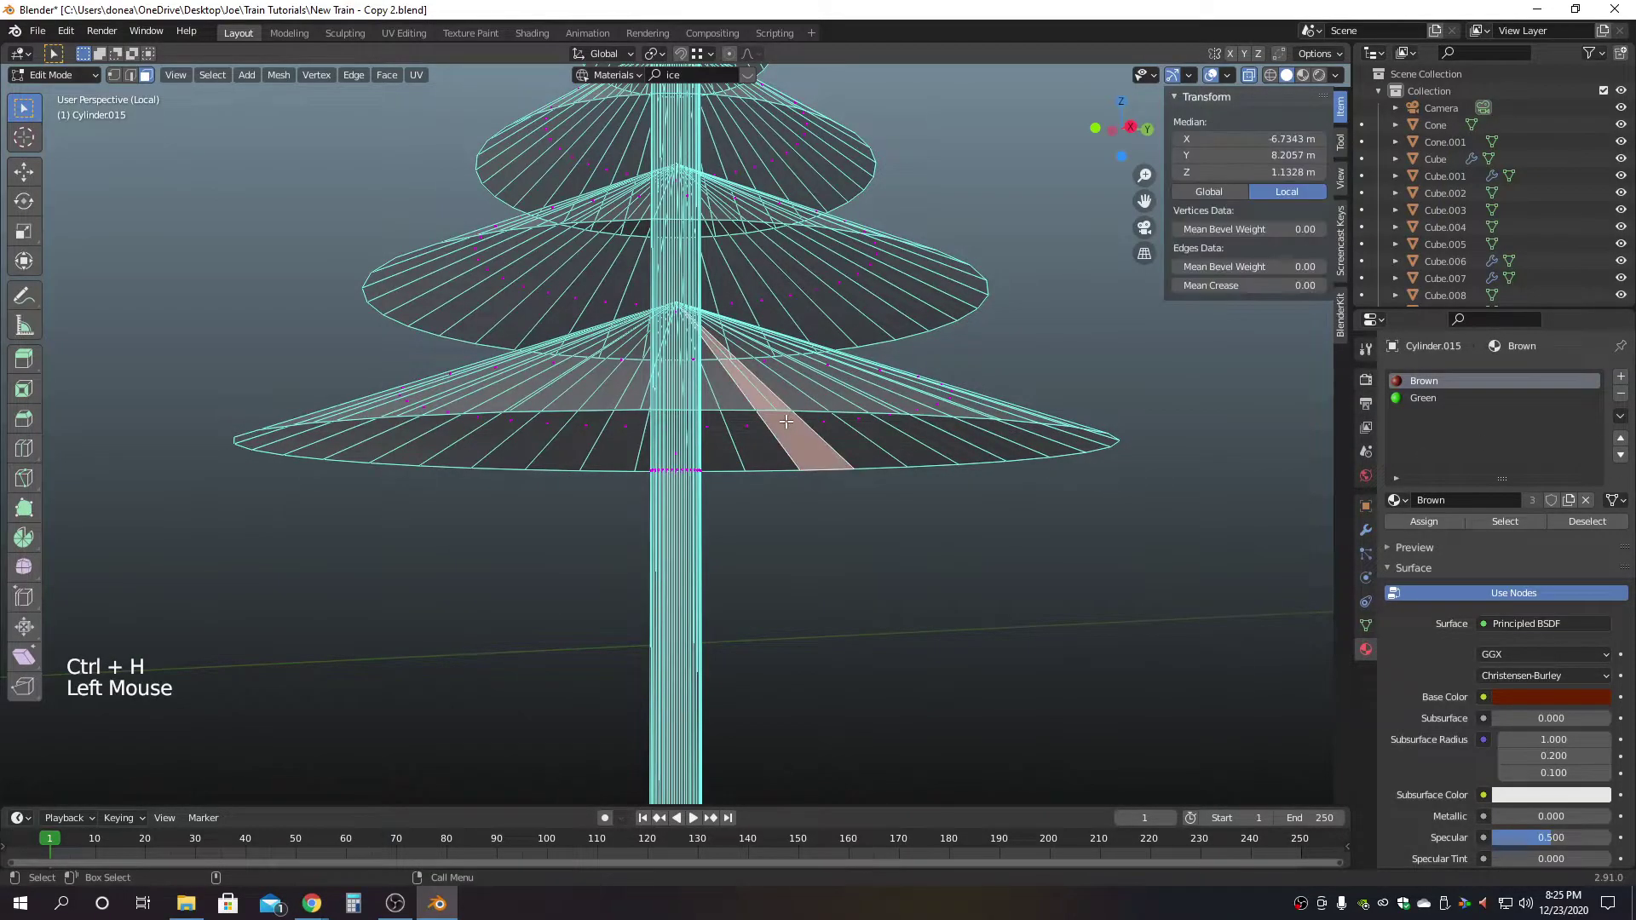
key("ctrl+l")
key("ctrl+h")
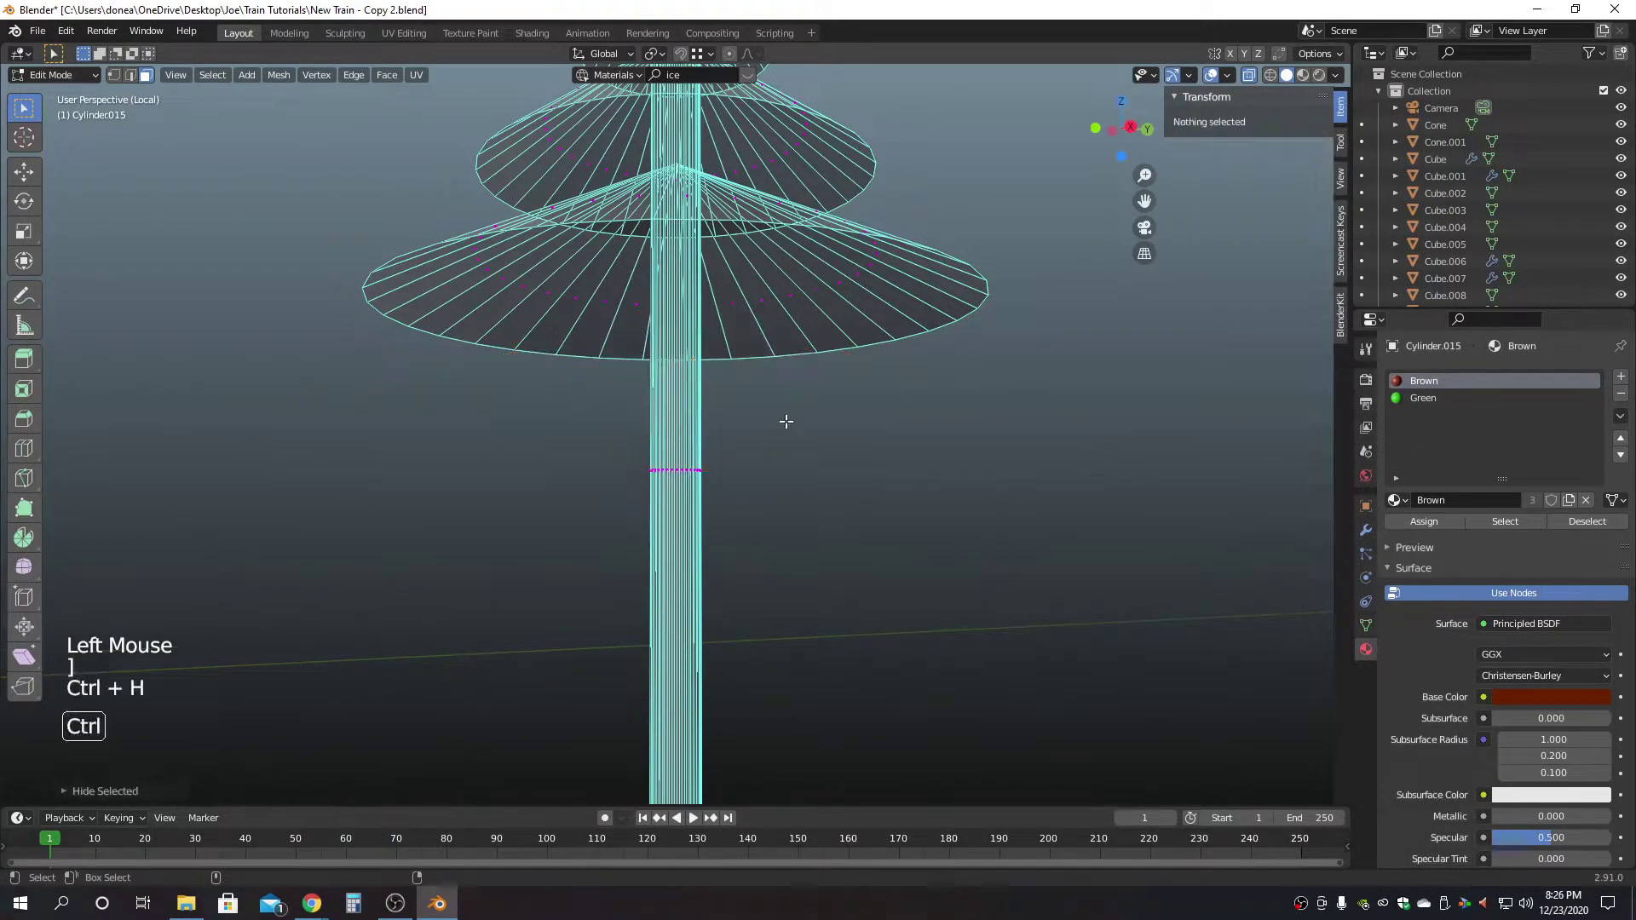
Select the entire trunk from one of its faces through linked selection, turn X-ray off and inspect it from above.
left_click(786, 294)
left_click(786, 294)
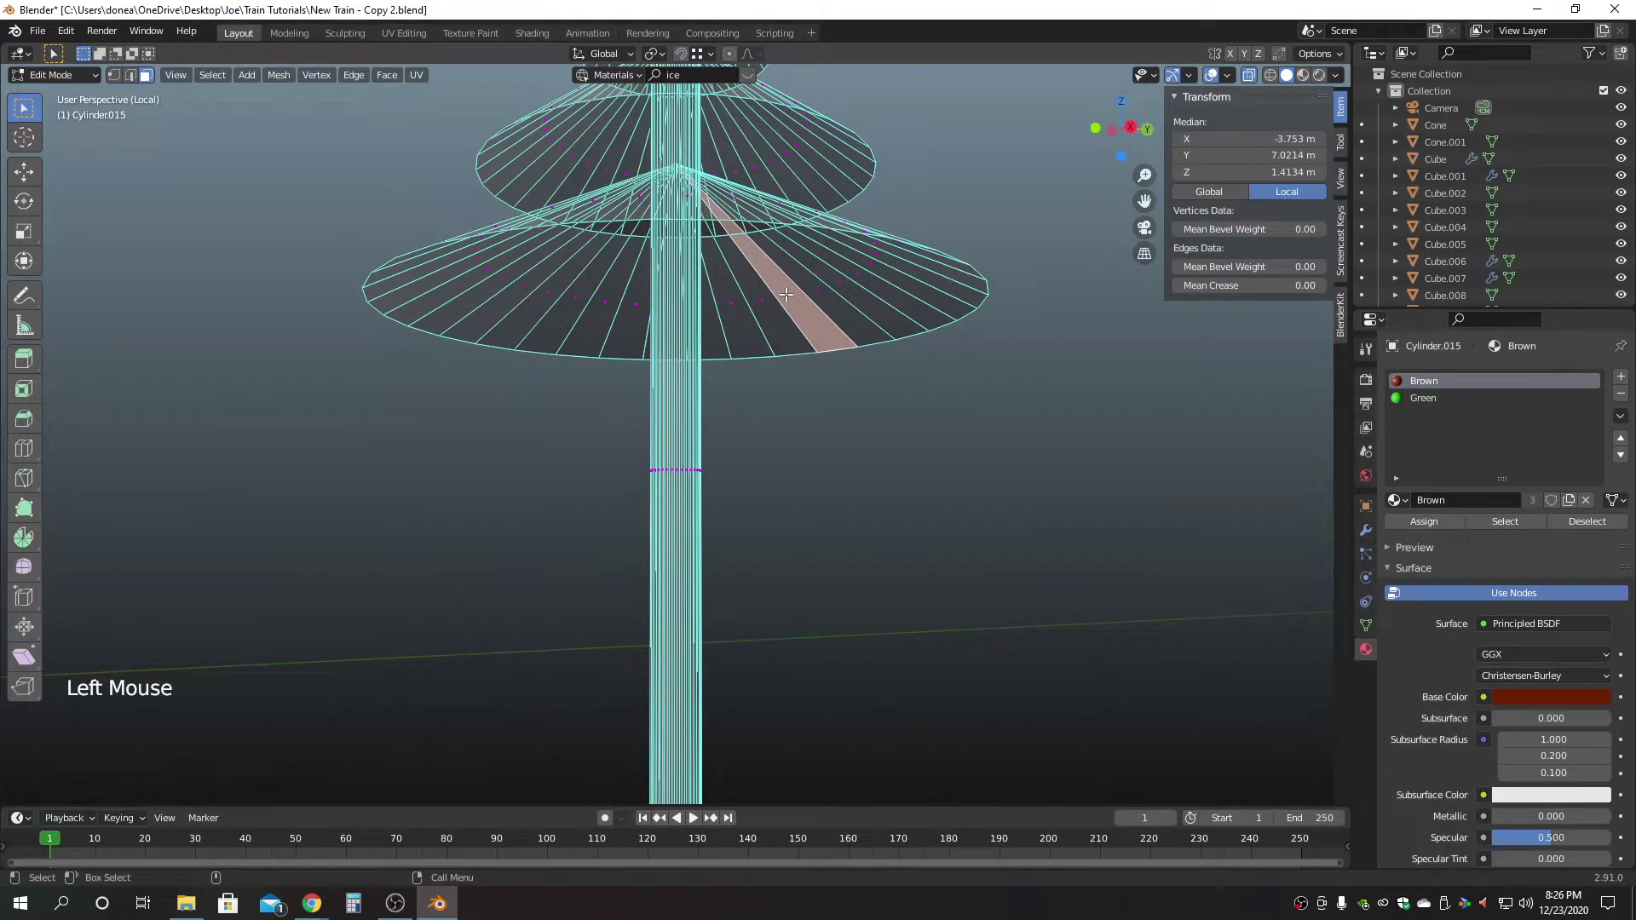
left_click(680, 472)
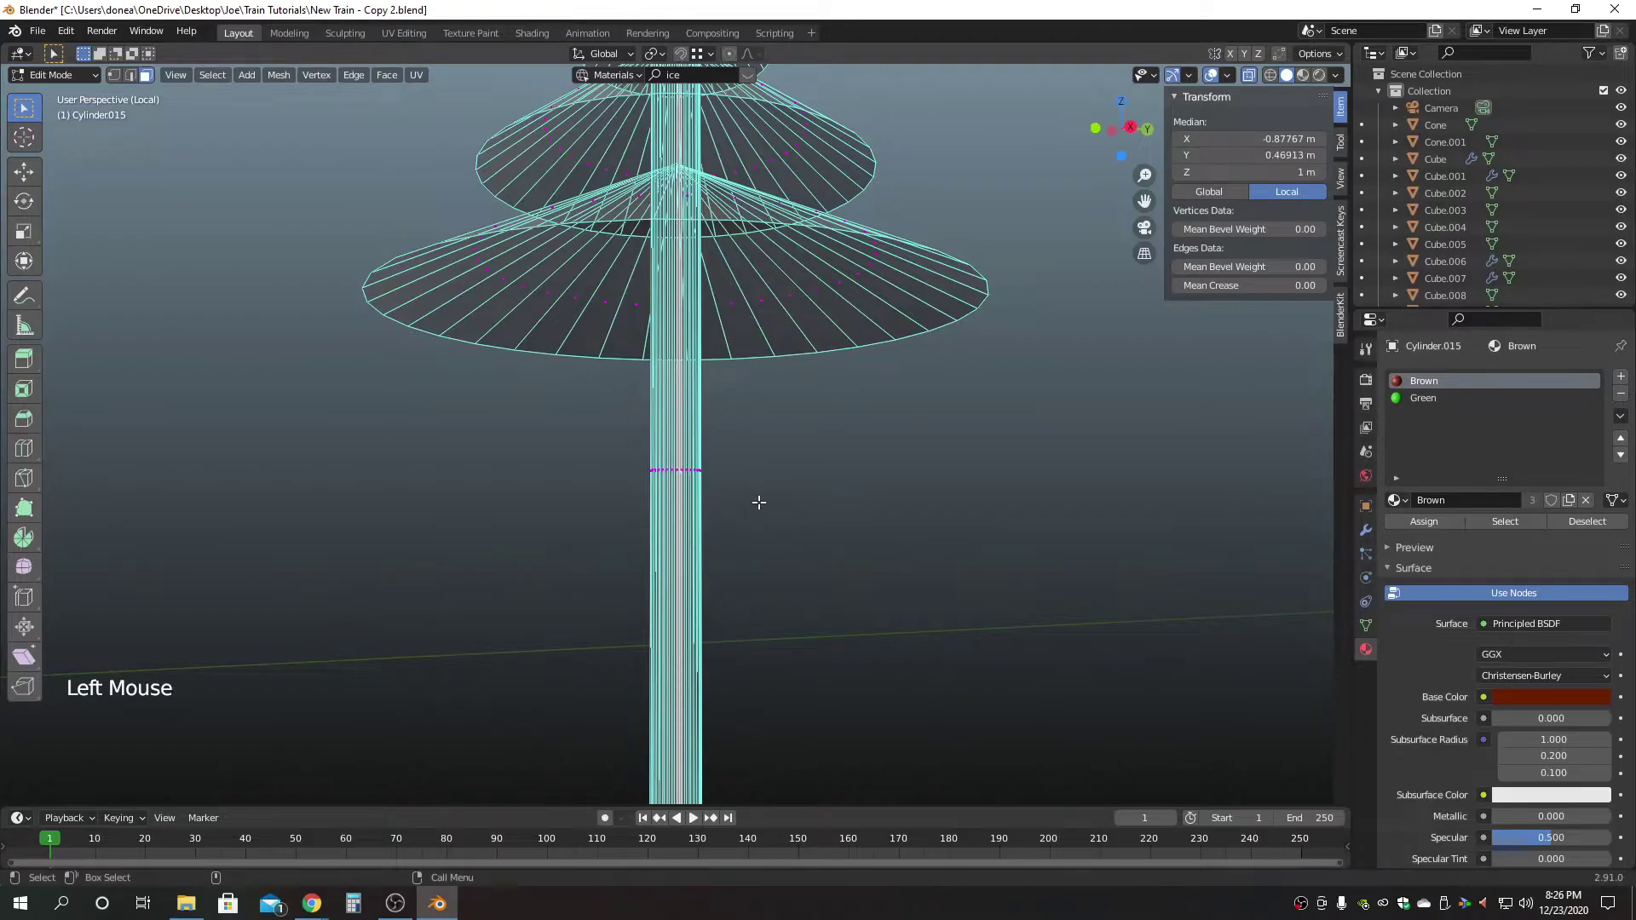
key("ctrl+l")
left_click_drag(864, 471, 1052, 427, "alt")
key("alt+x")
middle_click(1040, 414, "alt")
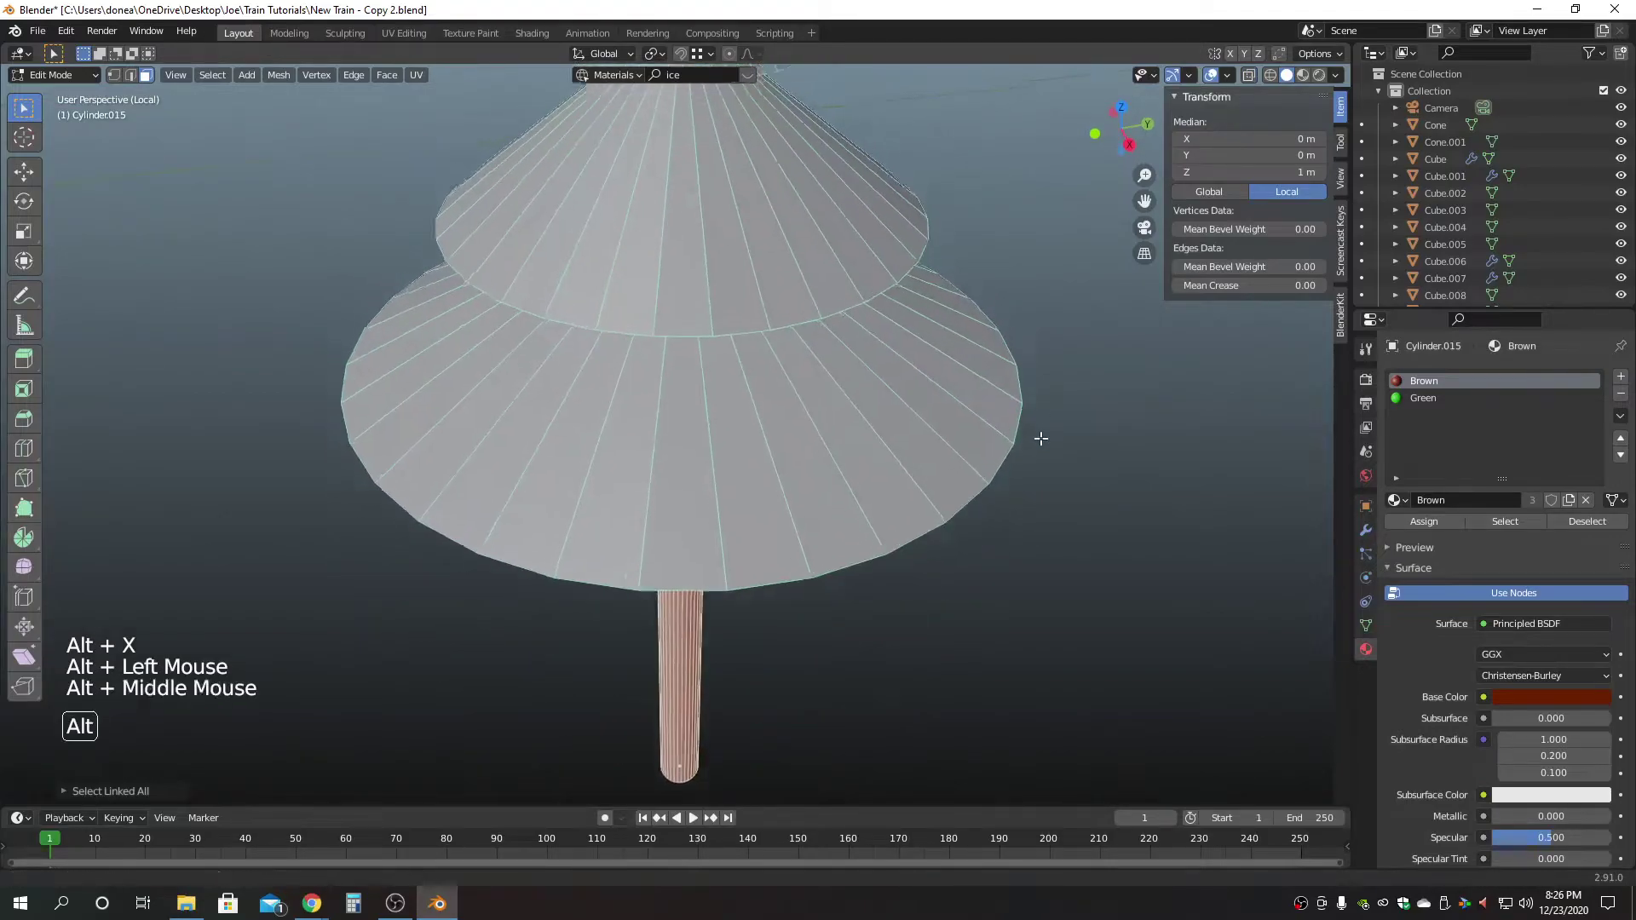
Clear the selection, turn X-ray on and hide the topmost cone by selecting its linked faces.
left_click(1121, 580)
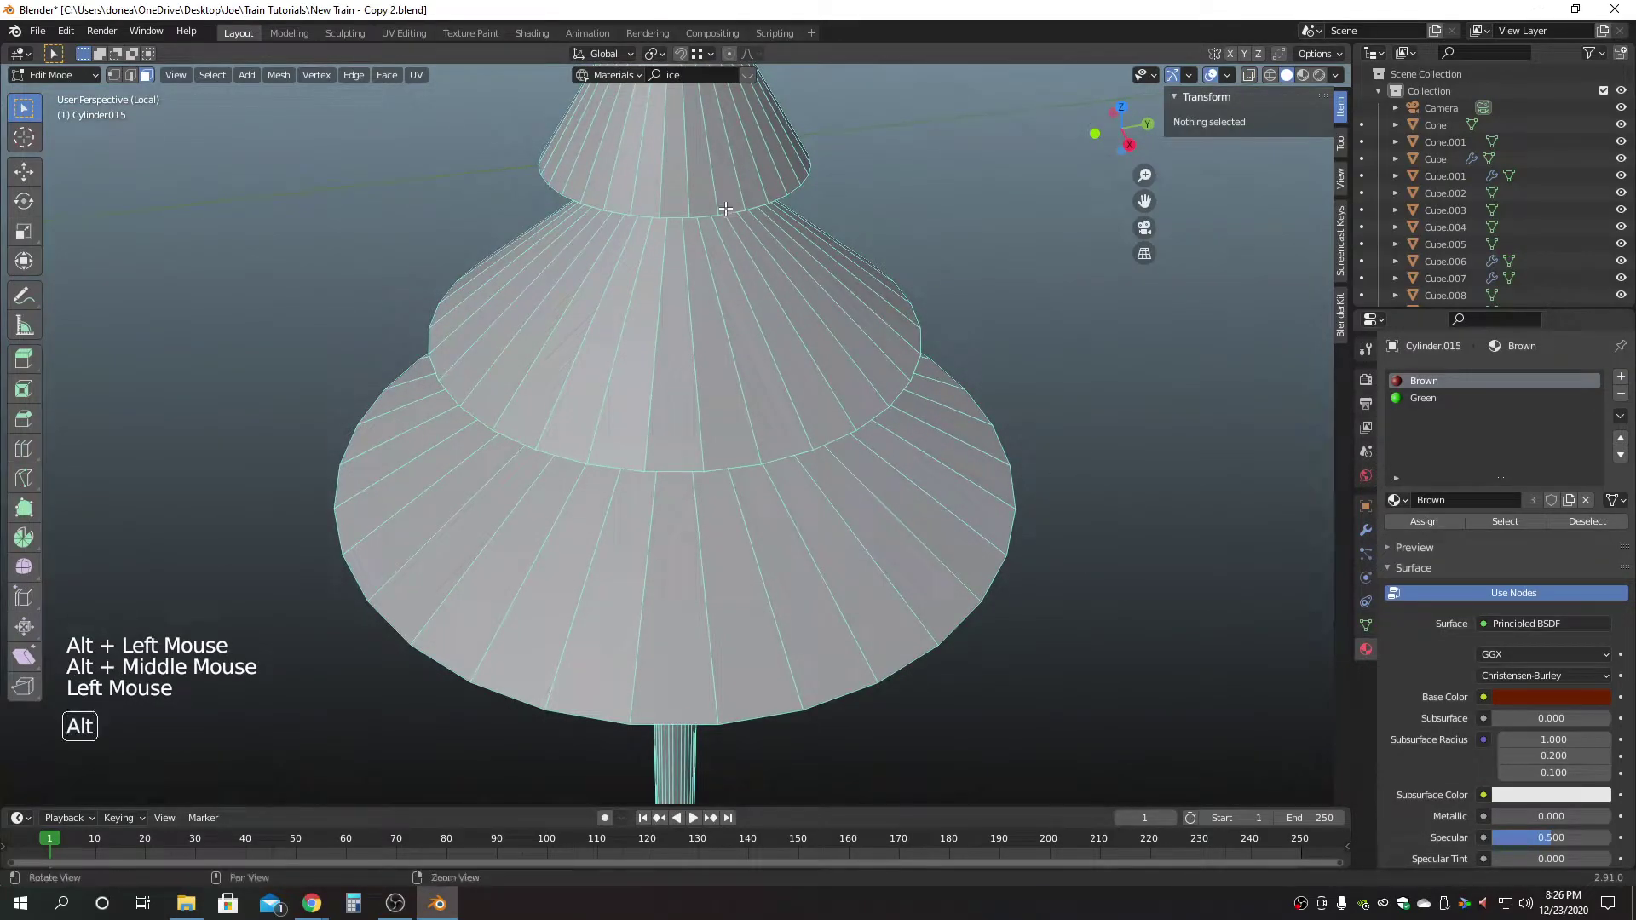
key("alt+x")
left_click(730, 122)
key("bracketright")
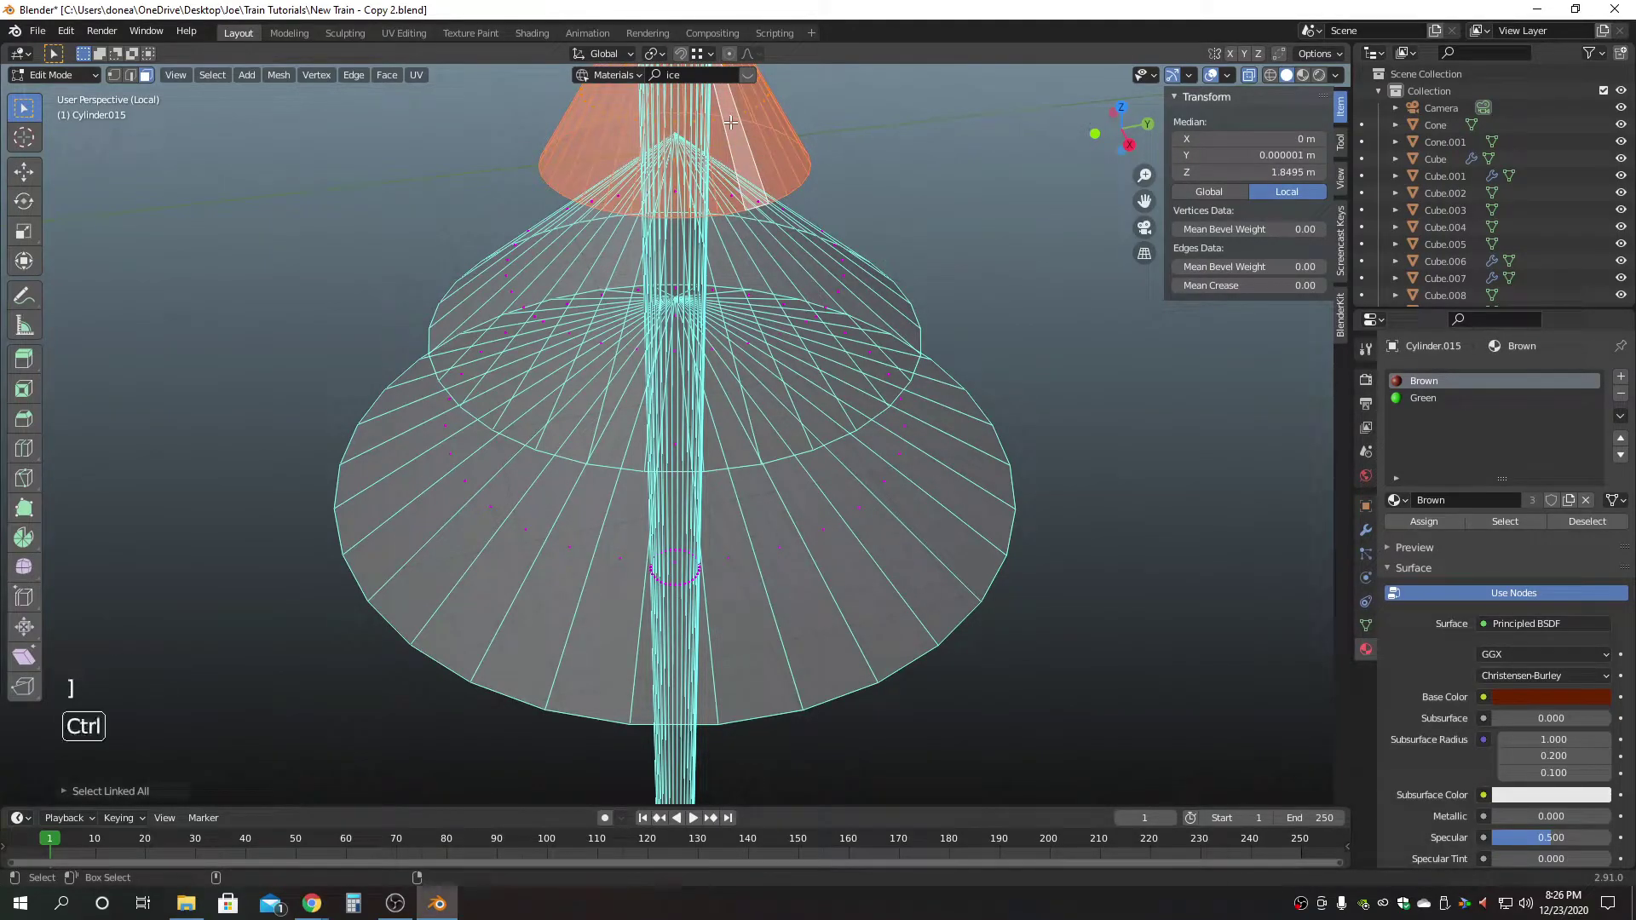
key("ctrl+h")
Select all linked trunk faces again, turn X-ray off and check the selection from above and from the side.
left_click(859, 176)
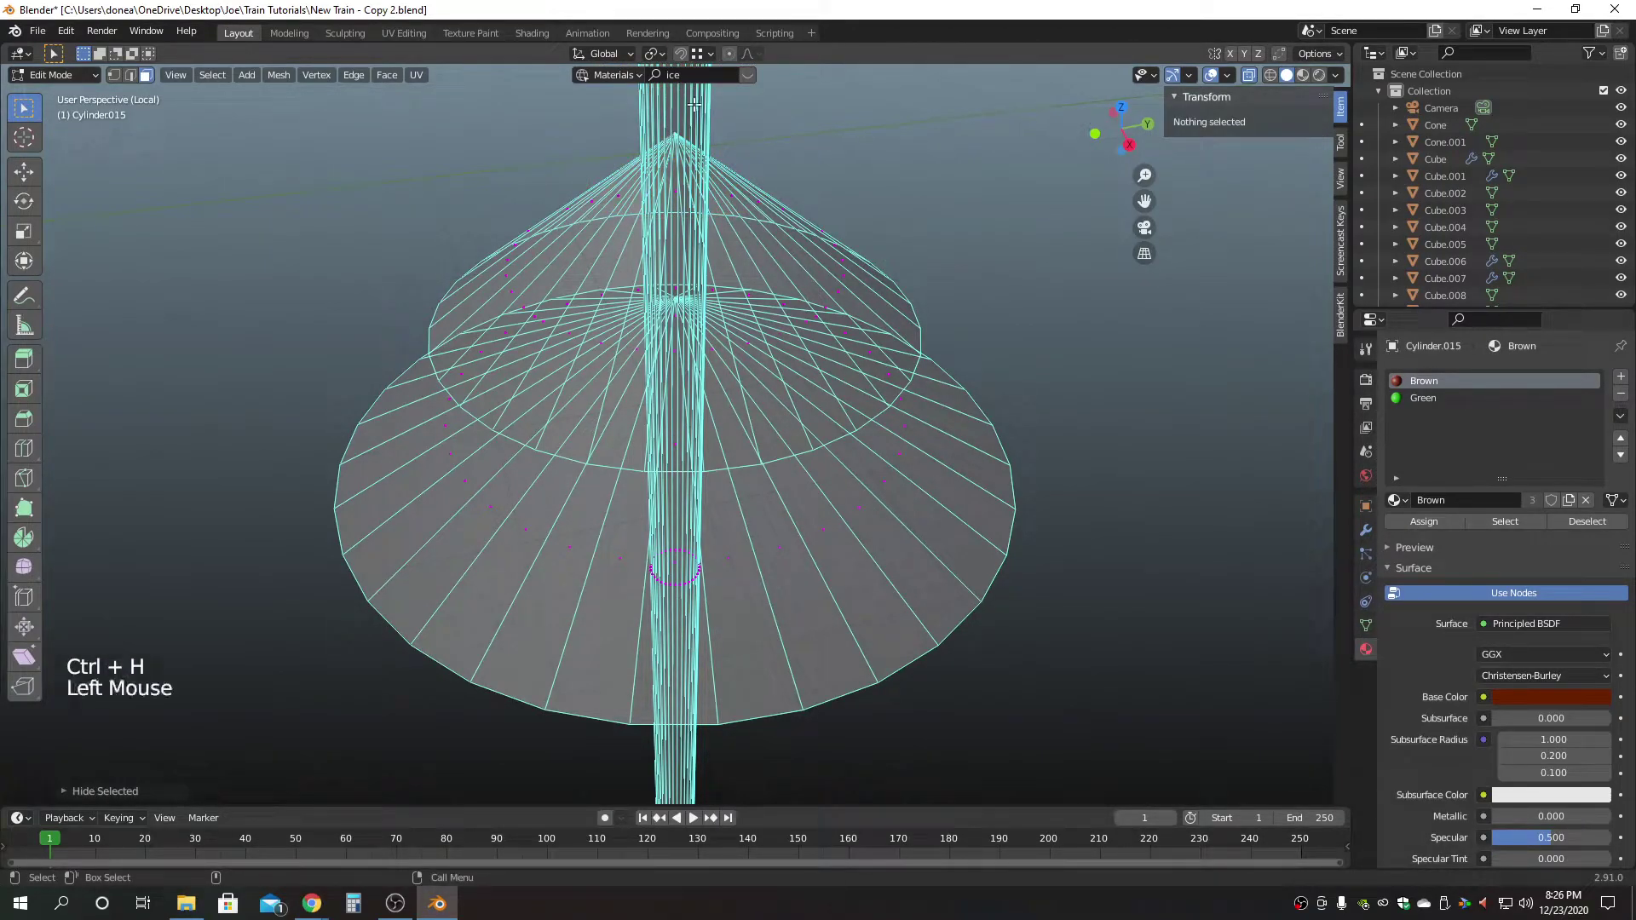
left_click(685, 582)
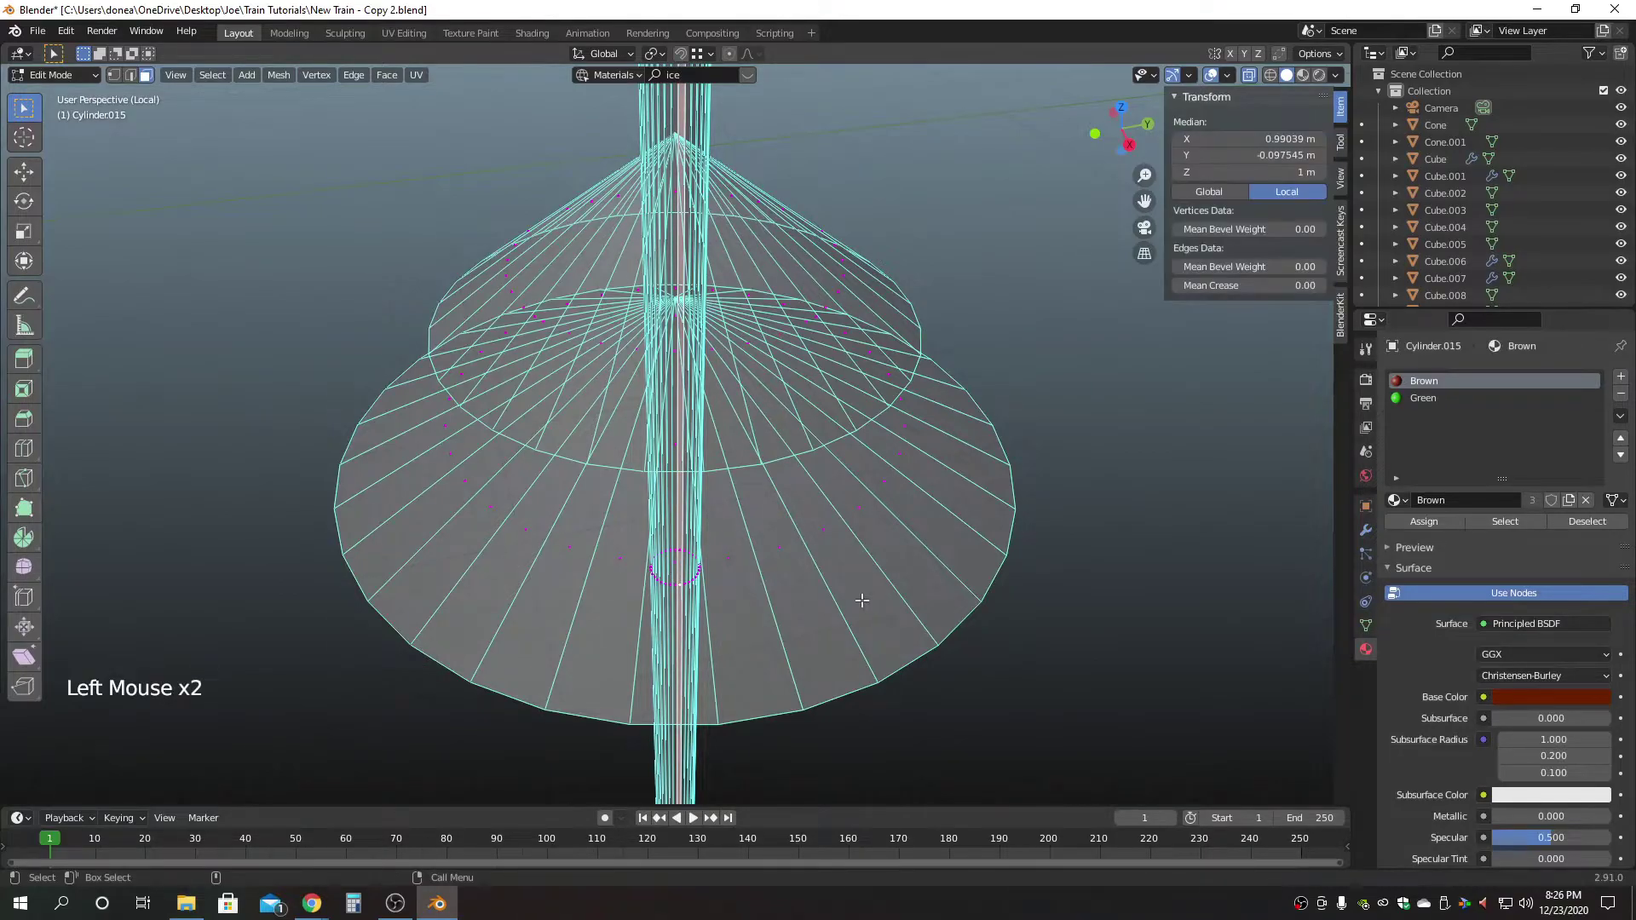
key("bracketright")
key("alt+x")
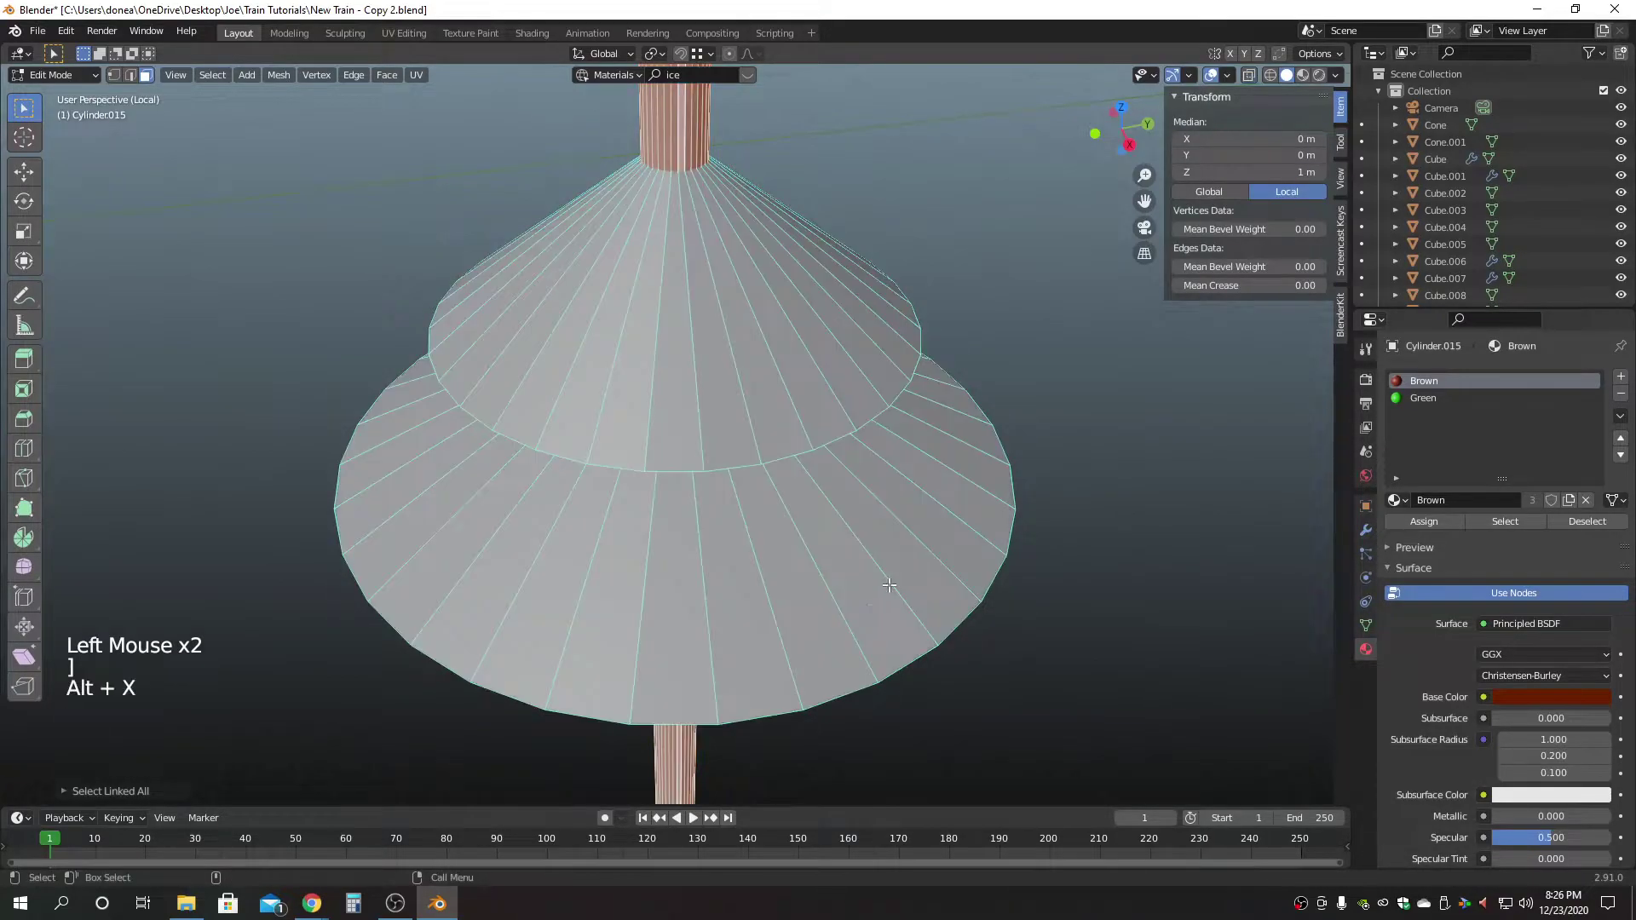
left_click_drag(979, 269, 981, 319, "alt")
left_click_drag(1033, 592, 1031, 652, "alt")
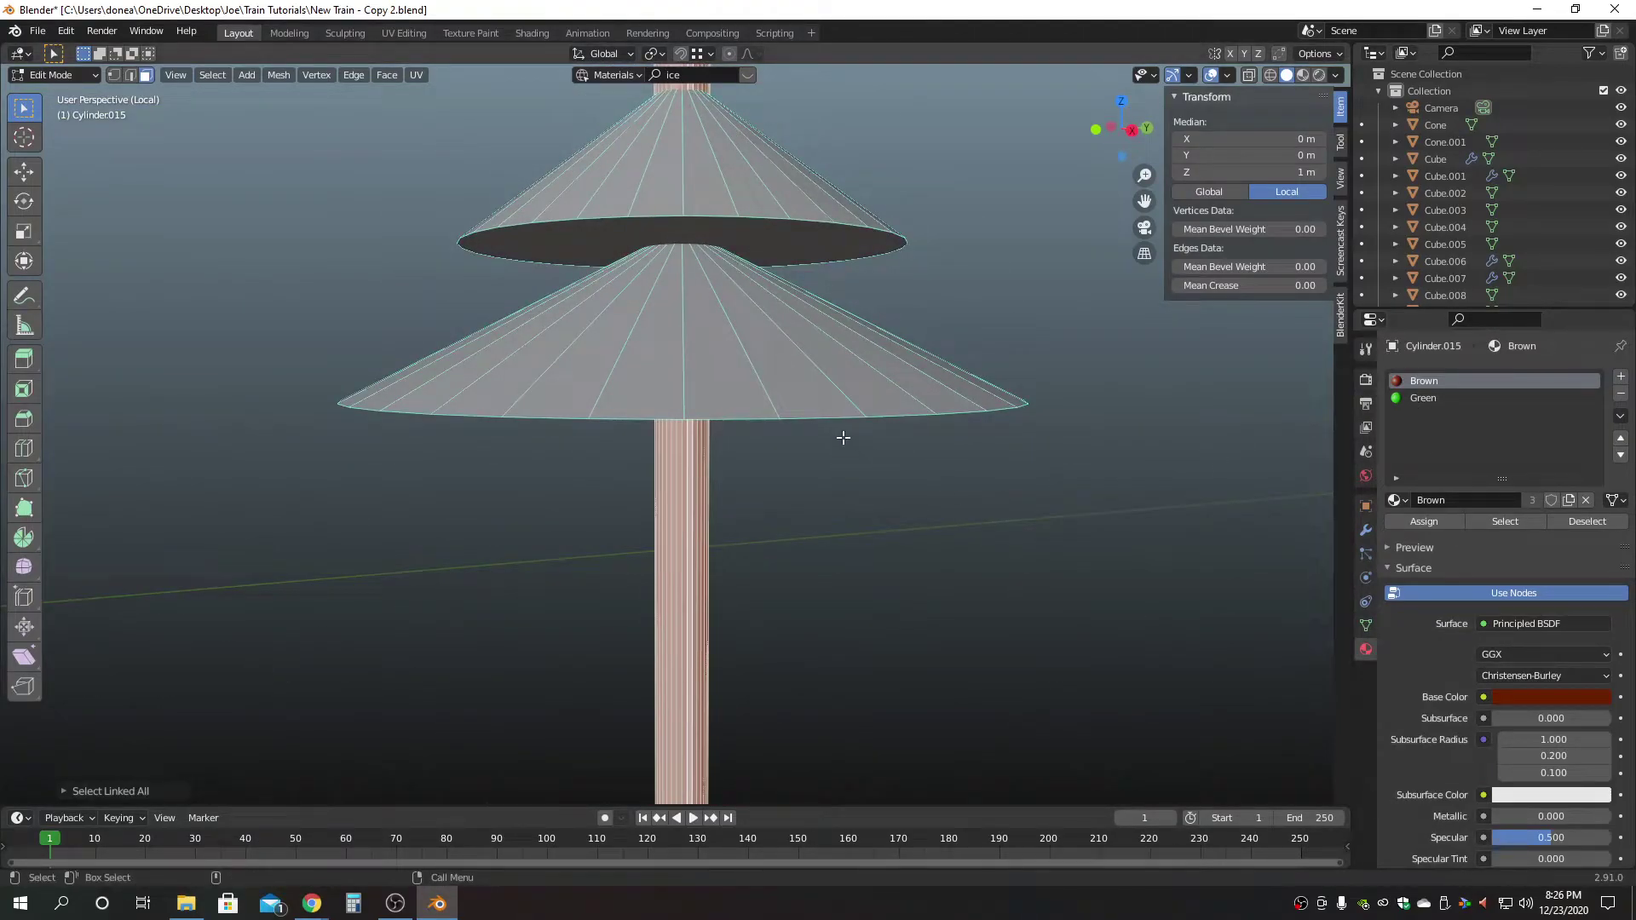
Reveal the hidden cones and clear the selection.
key("alt")
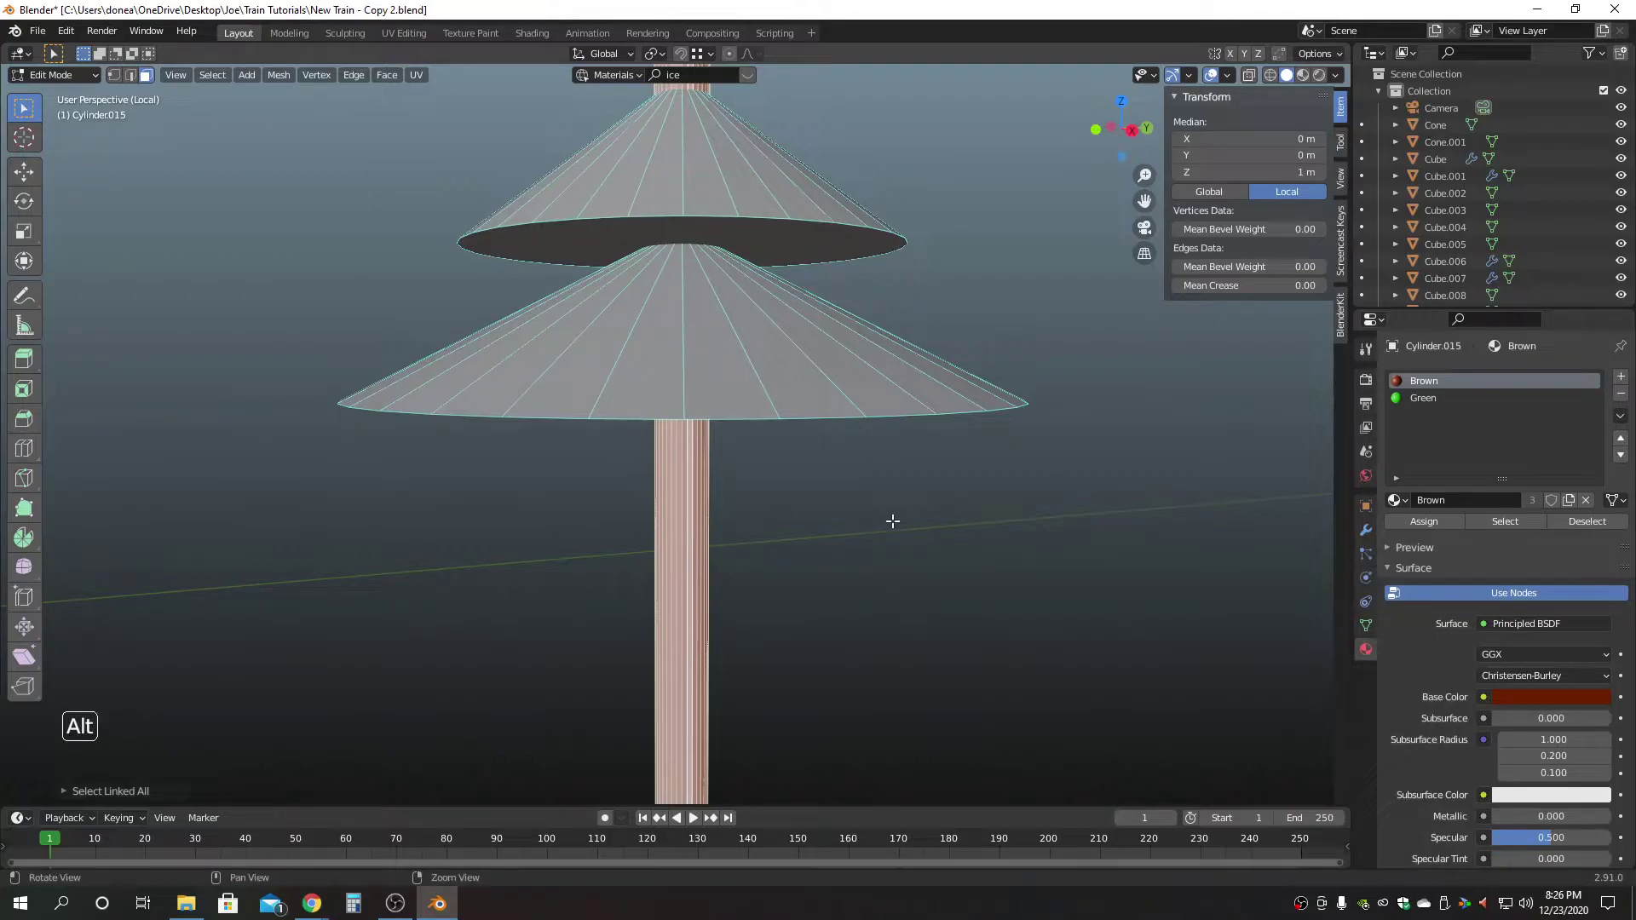
key("alt+h")
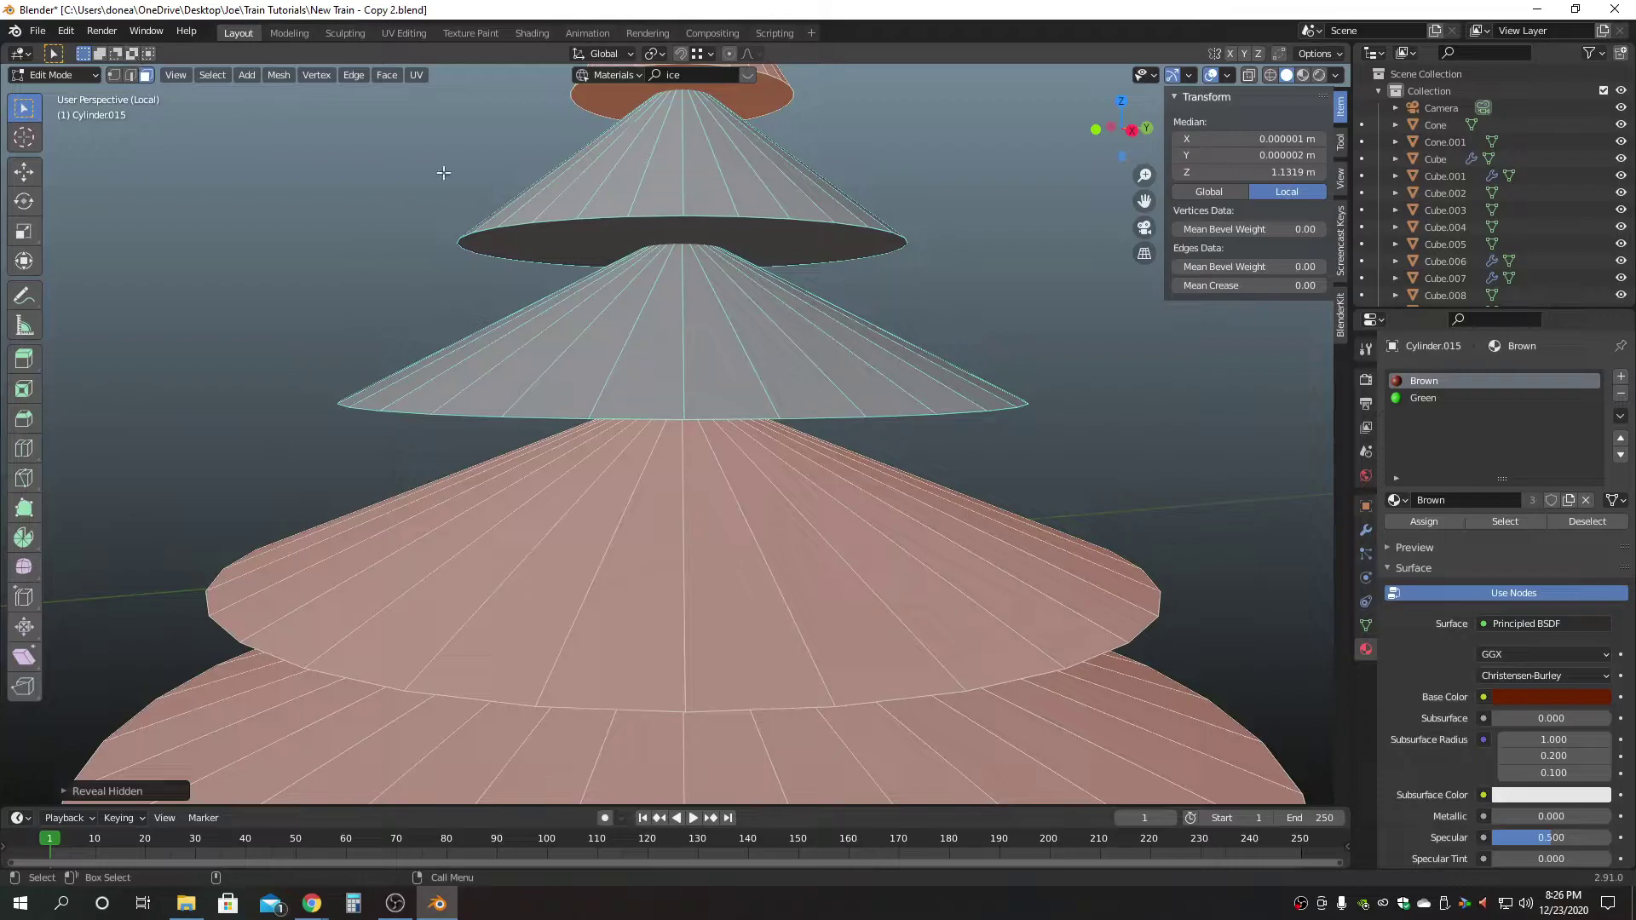
left_click(1071, 428)
scroll(970, 451, "down", 4)
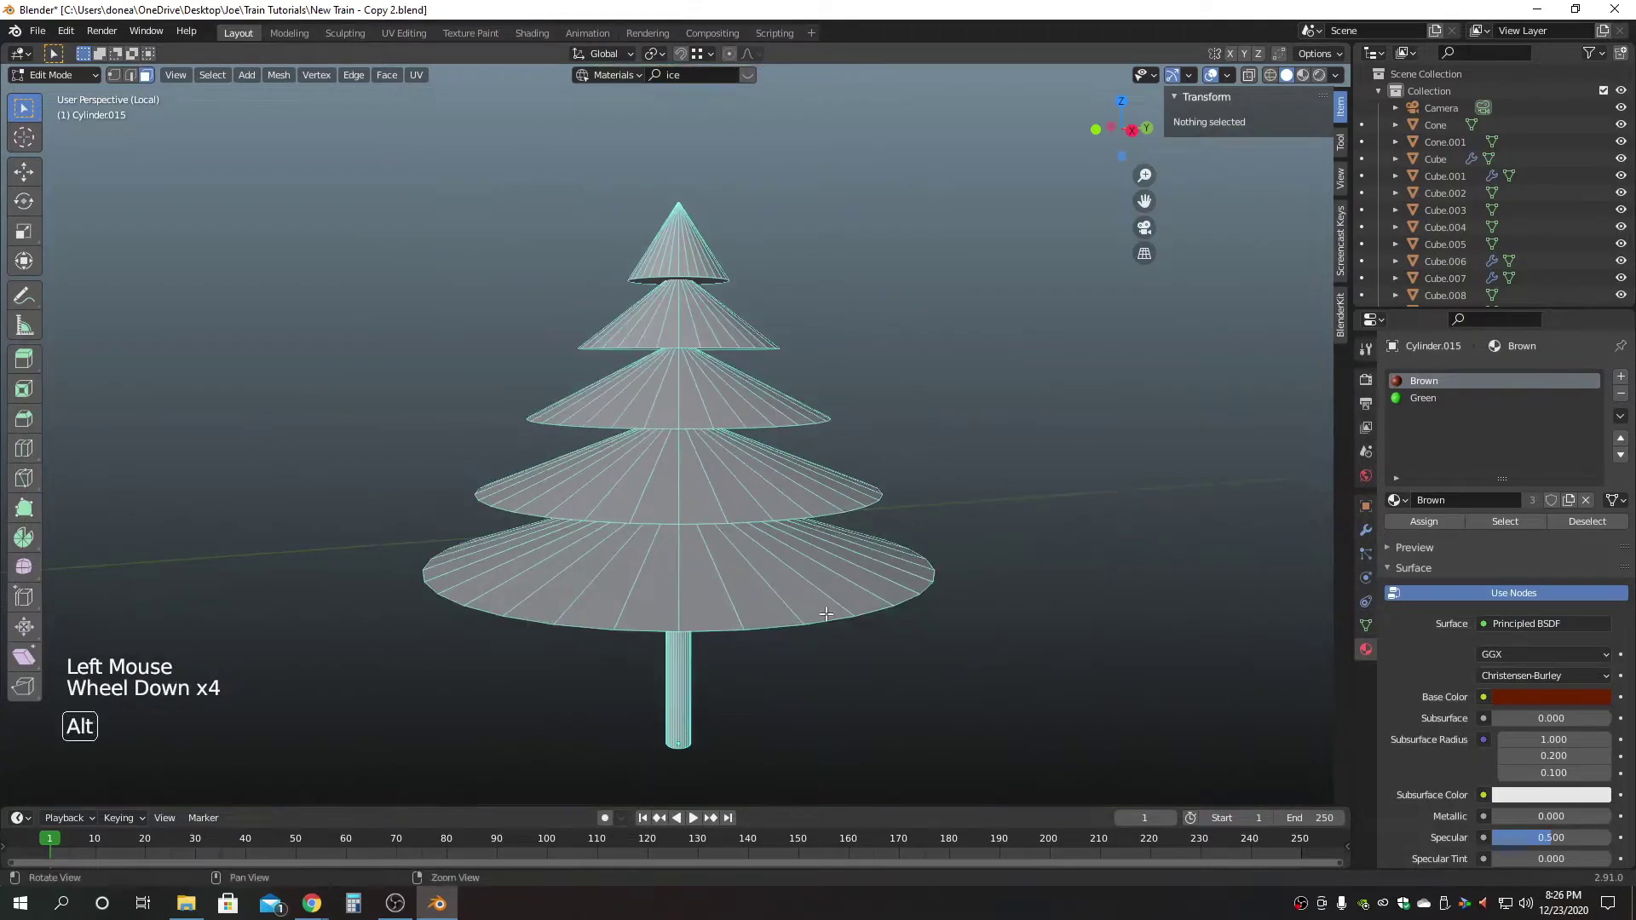
Select all linked faces of the trunk from below and invert the selection so only the five cones are selected.
left_click_drag(750, 528, 749, 579, "alt")
left_click(685, 563)
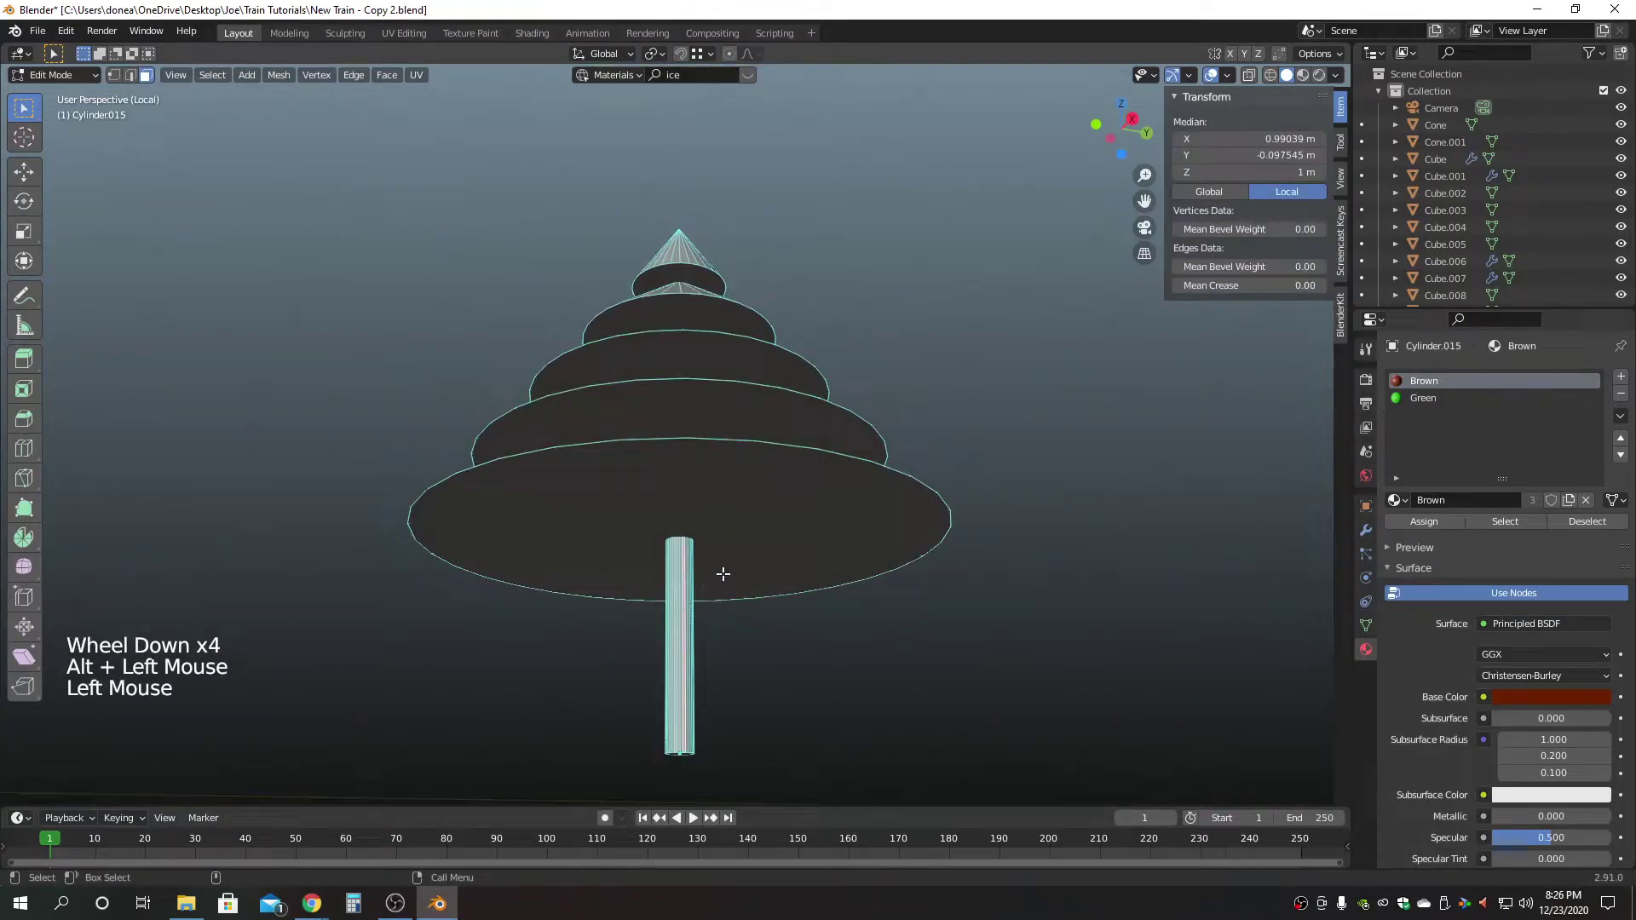
key("ctrl+l")
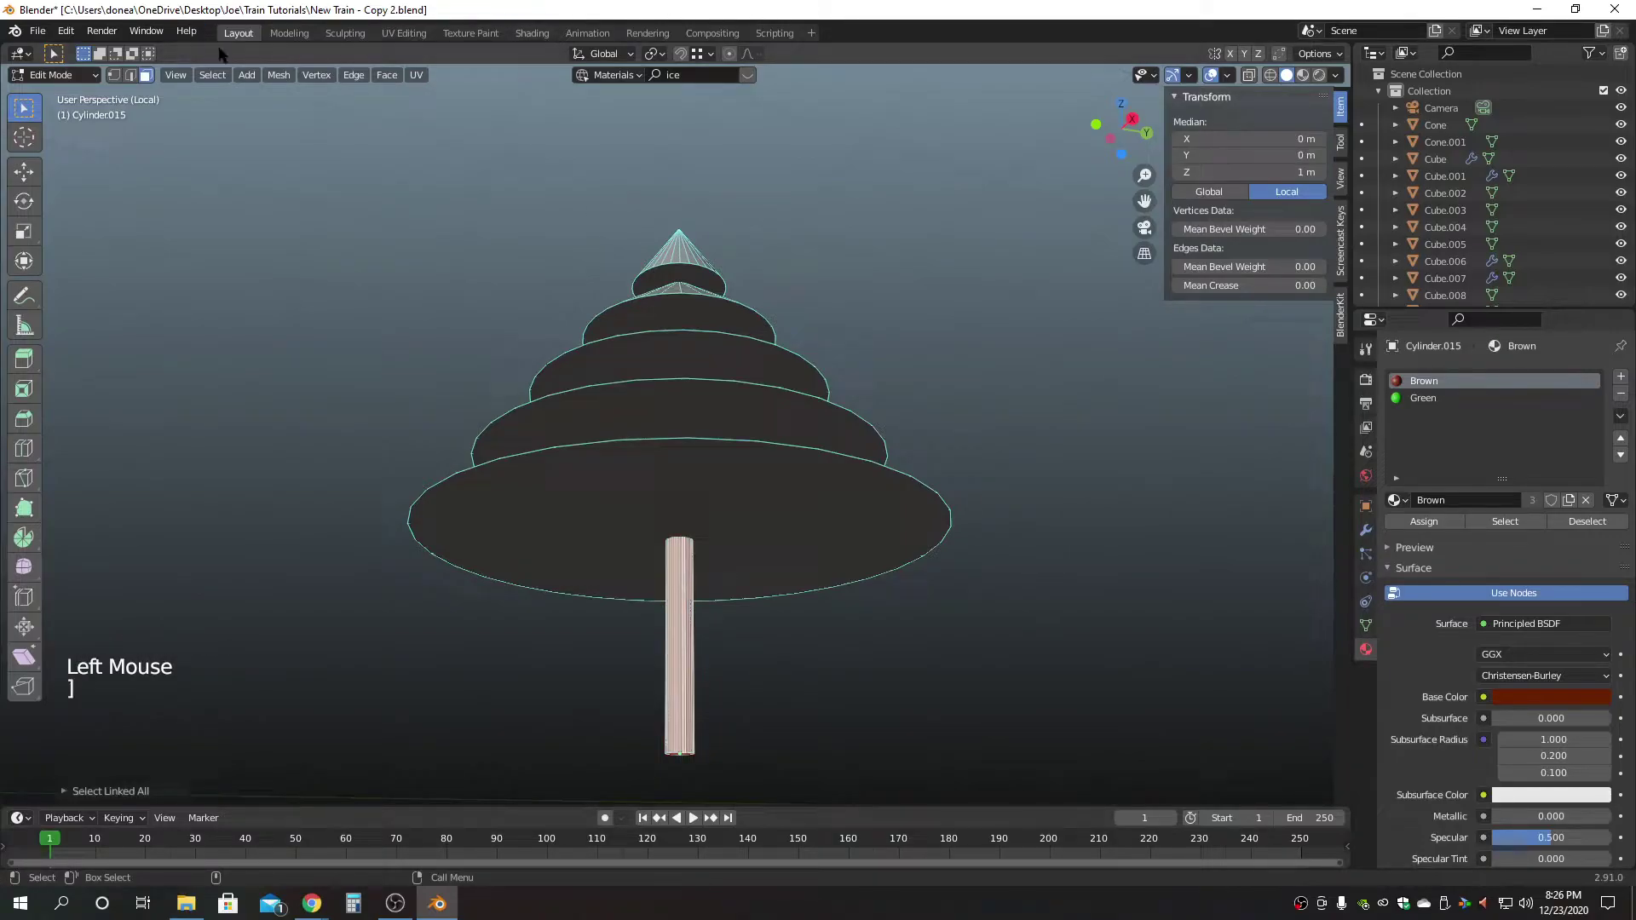
left_click(212, 75)
left_click(234, 130)
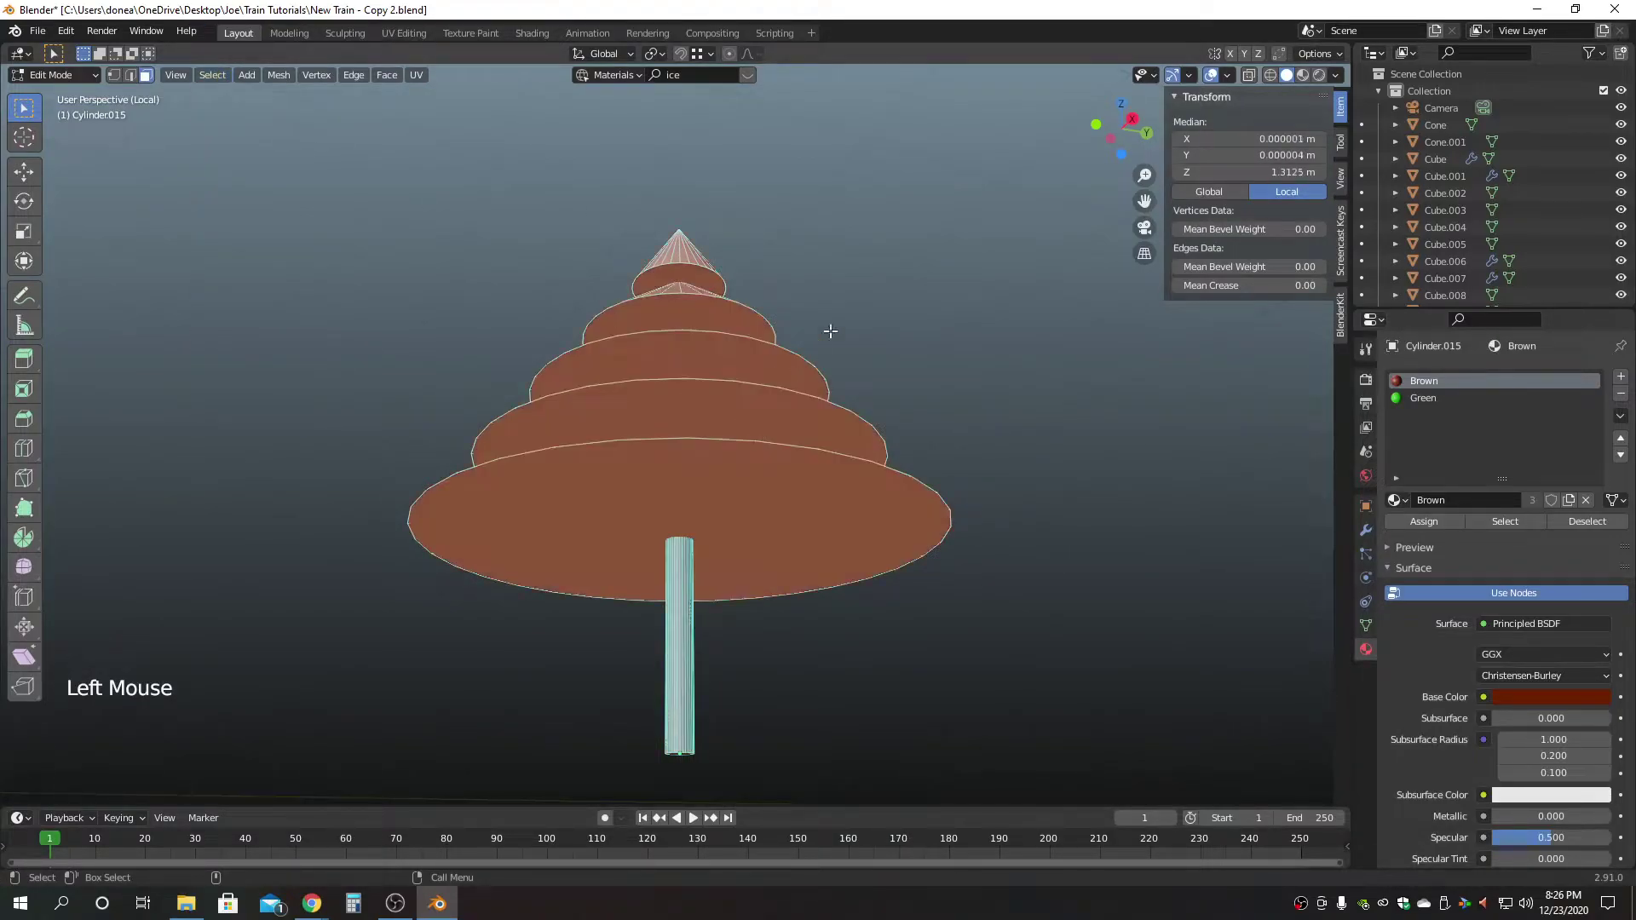
Assign the Green material to the selected cone faces and clear the selection.
left_click_drag(818, 354, 821, 378, "alt")
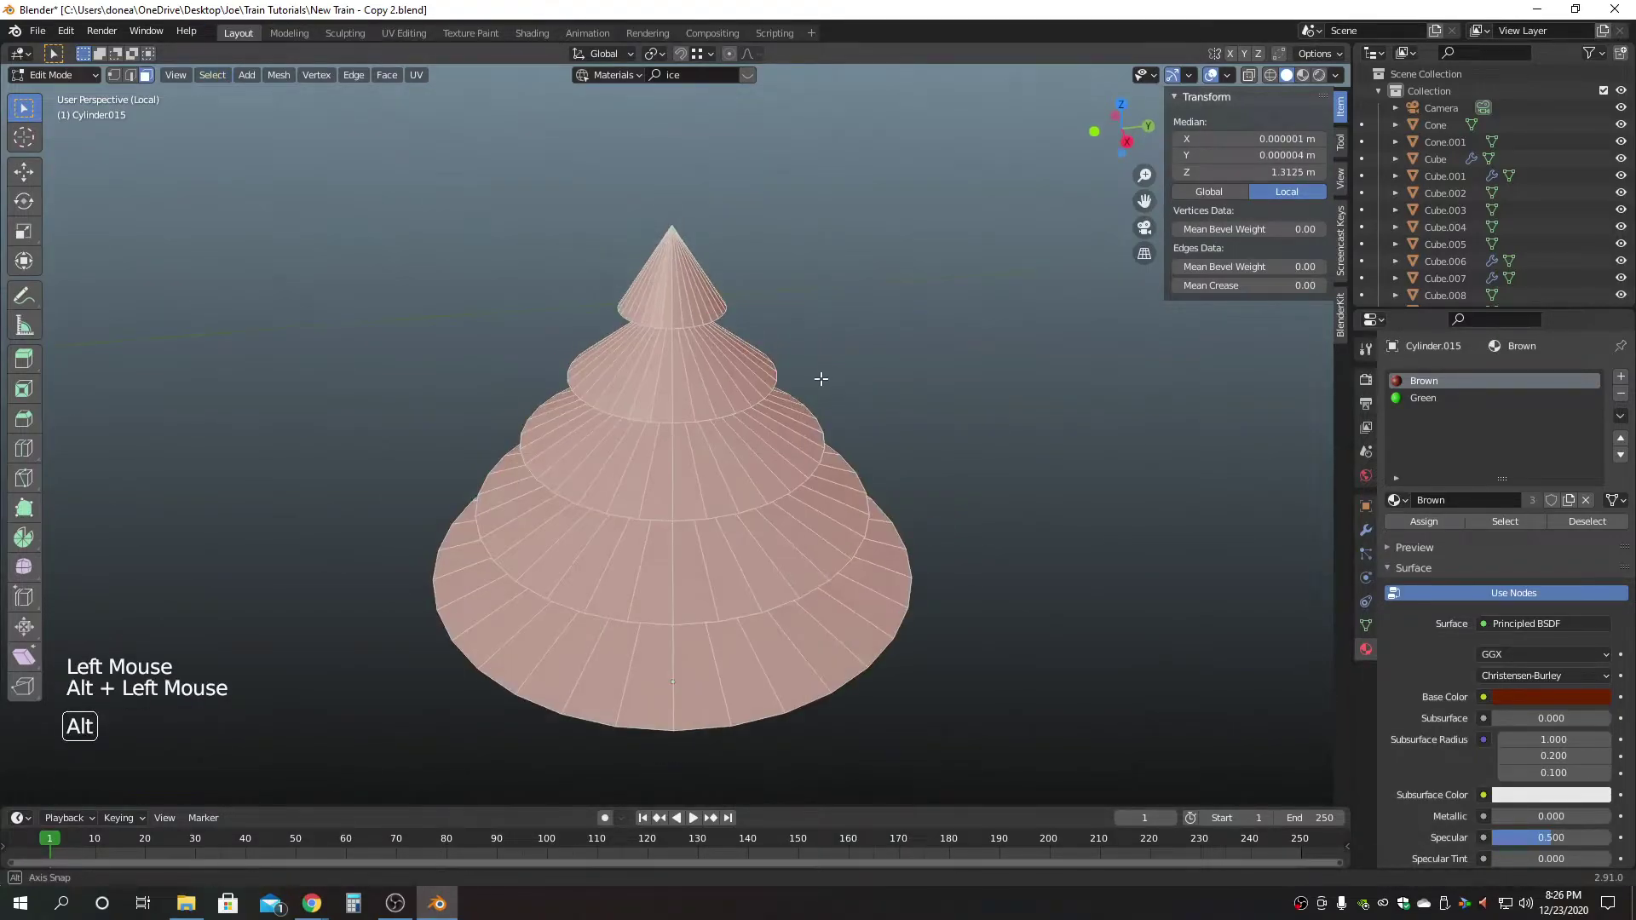
left_click(1423, 398)
left_click(1421, 521)
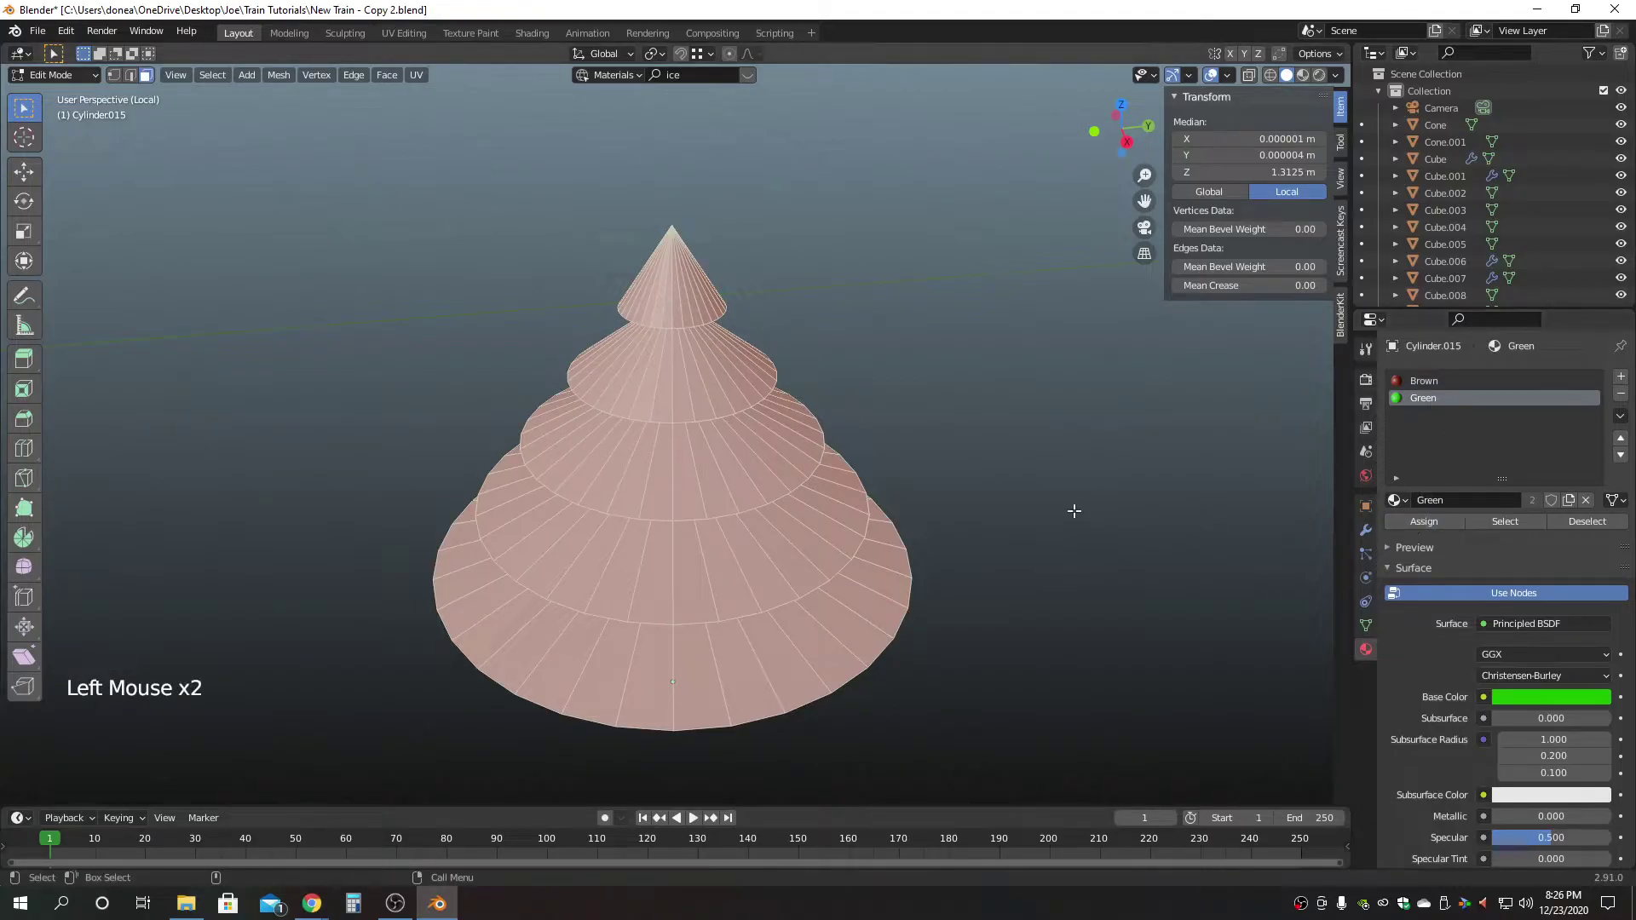
left_click(1036, 517)
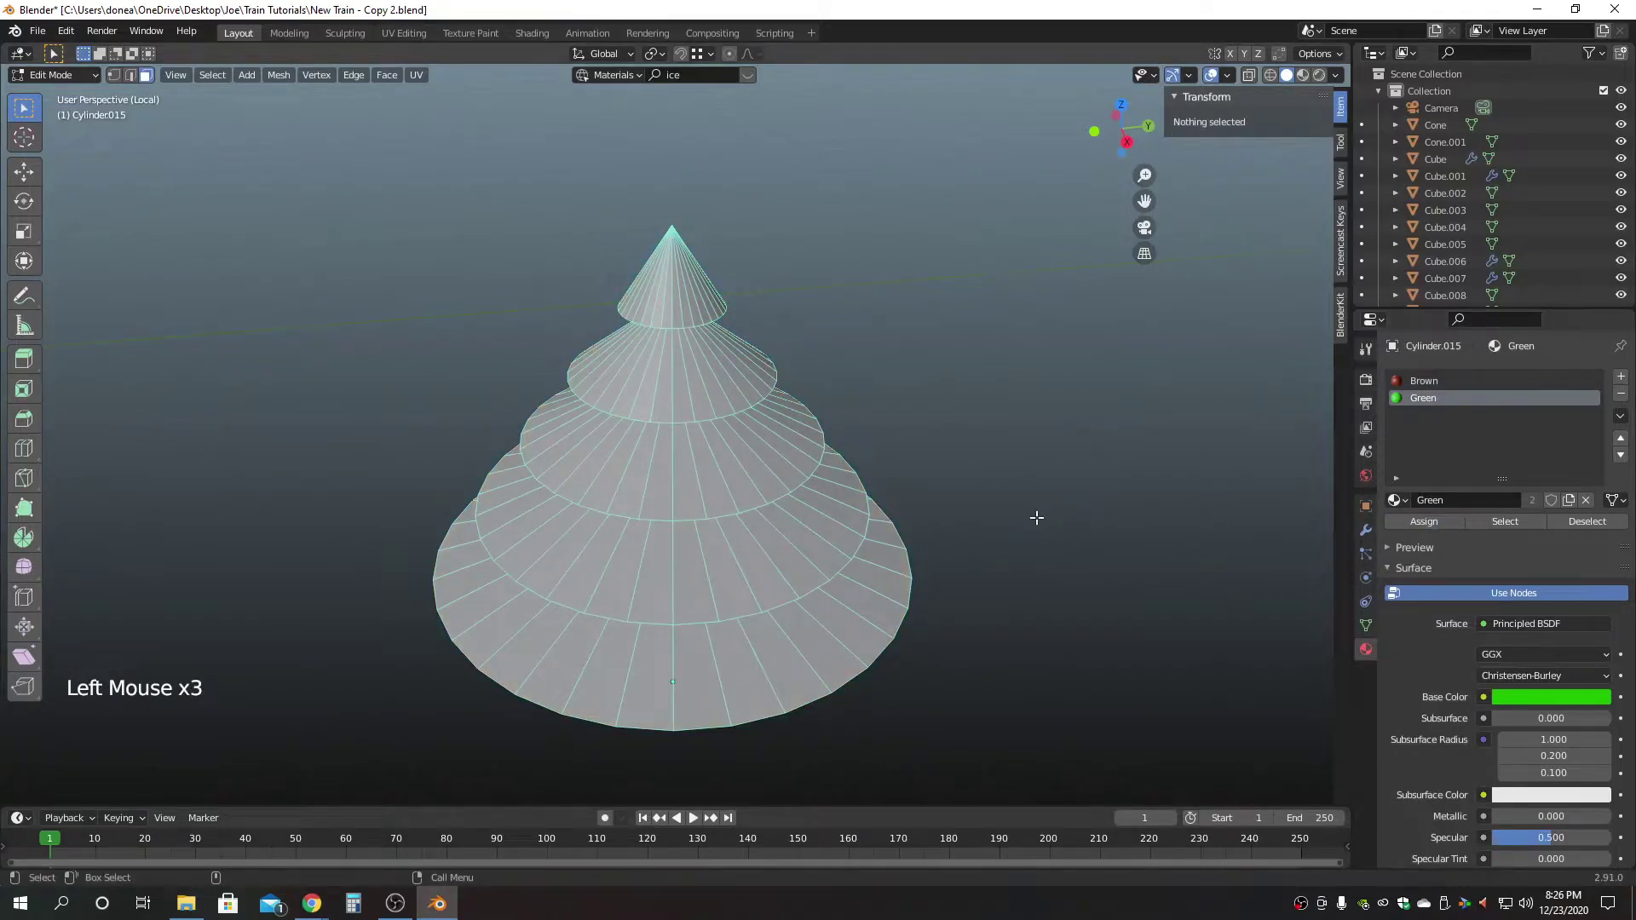
Show the tree in material preview shading and return to Object Mode, viewing it from slightly below.
left_click(1302, 75)
left_click_drag(1094, 579, 1100, 493, "alt")
key("4")
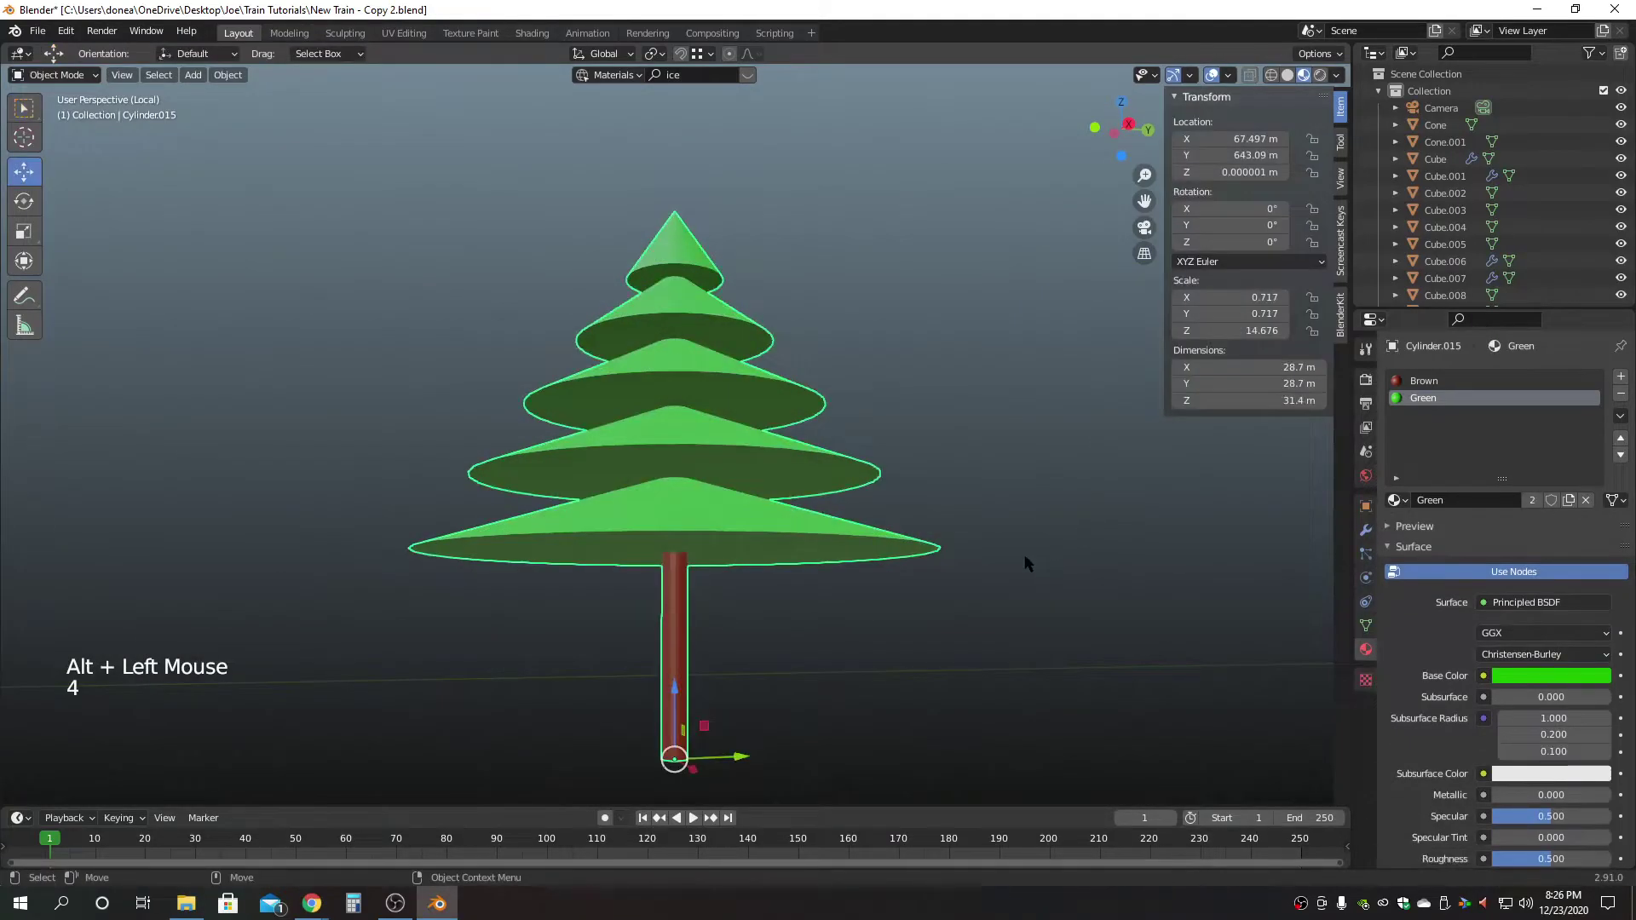
Leave the tree's isolated view to bring back the whole scene, activate Select Box and clear the selection.
left_click(1040, 555)
left_click_drag(1019, 628, 1030, 595, "alt")
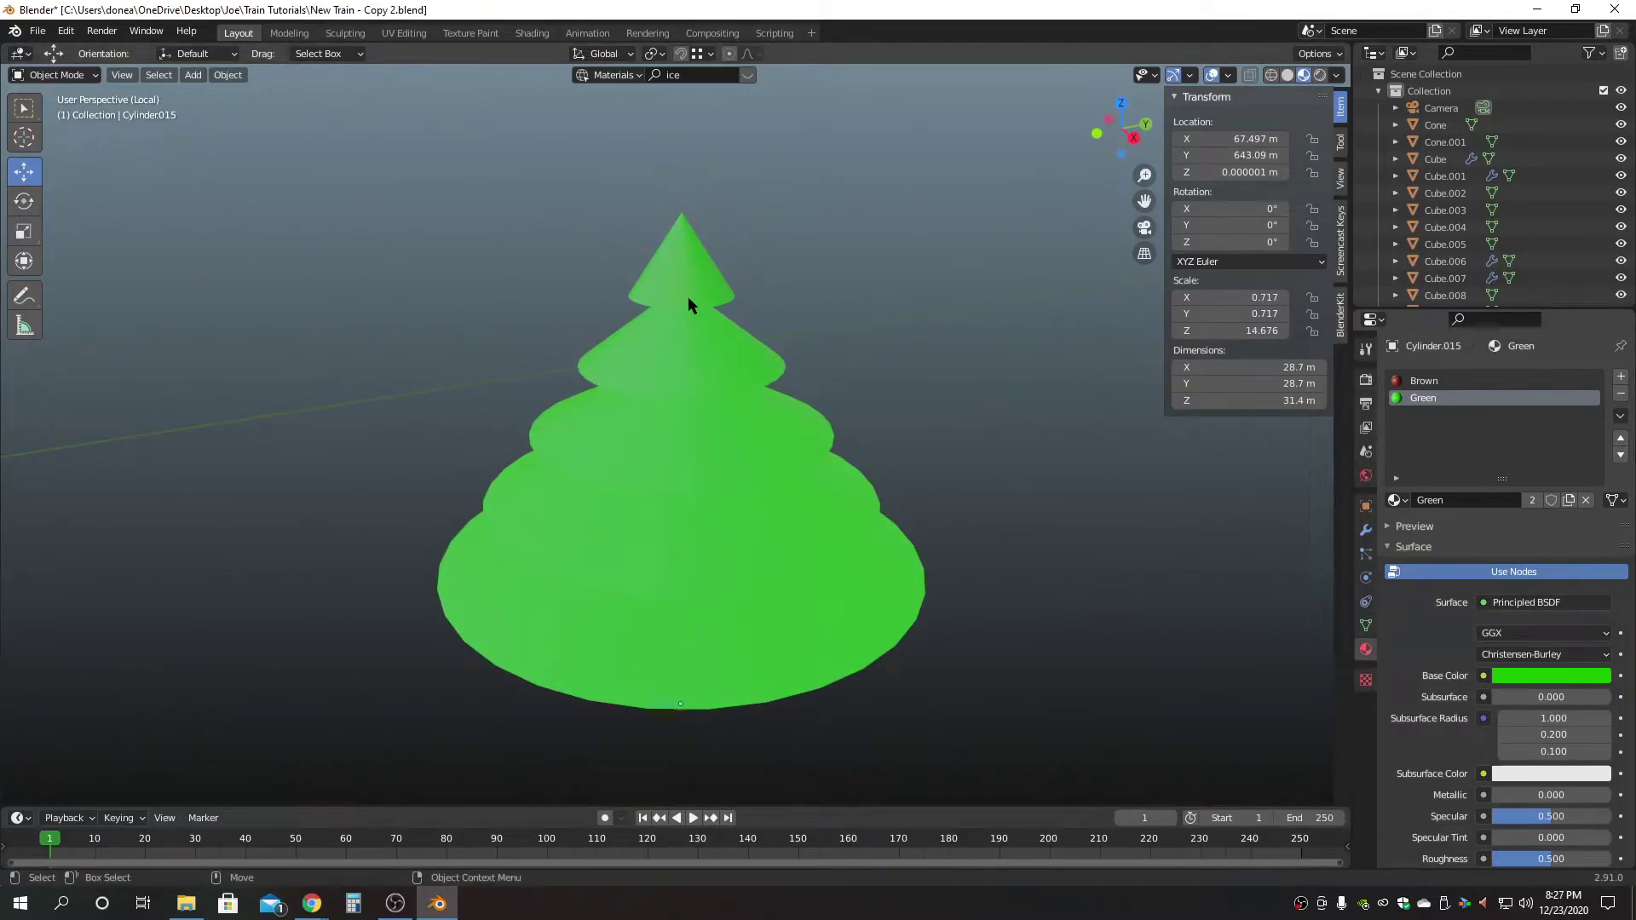
key("shift+i")
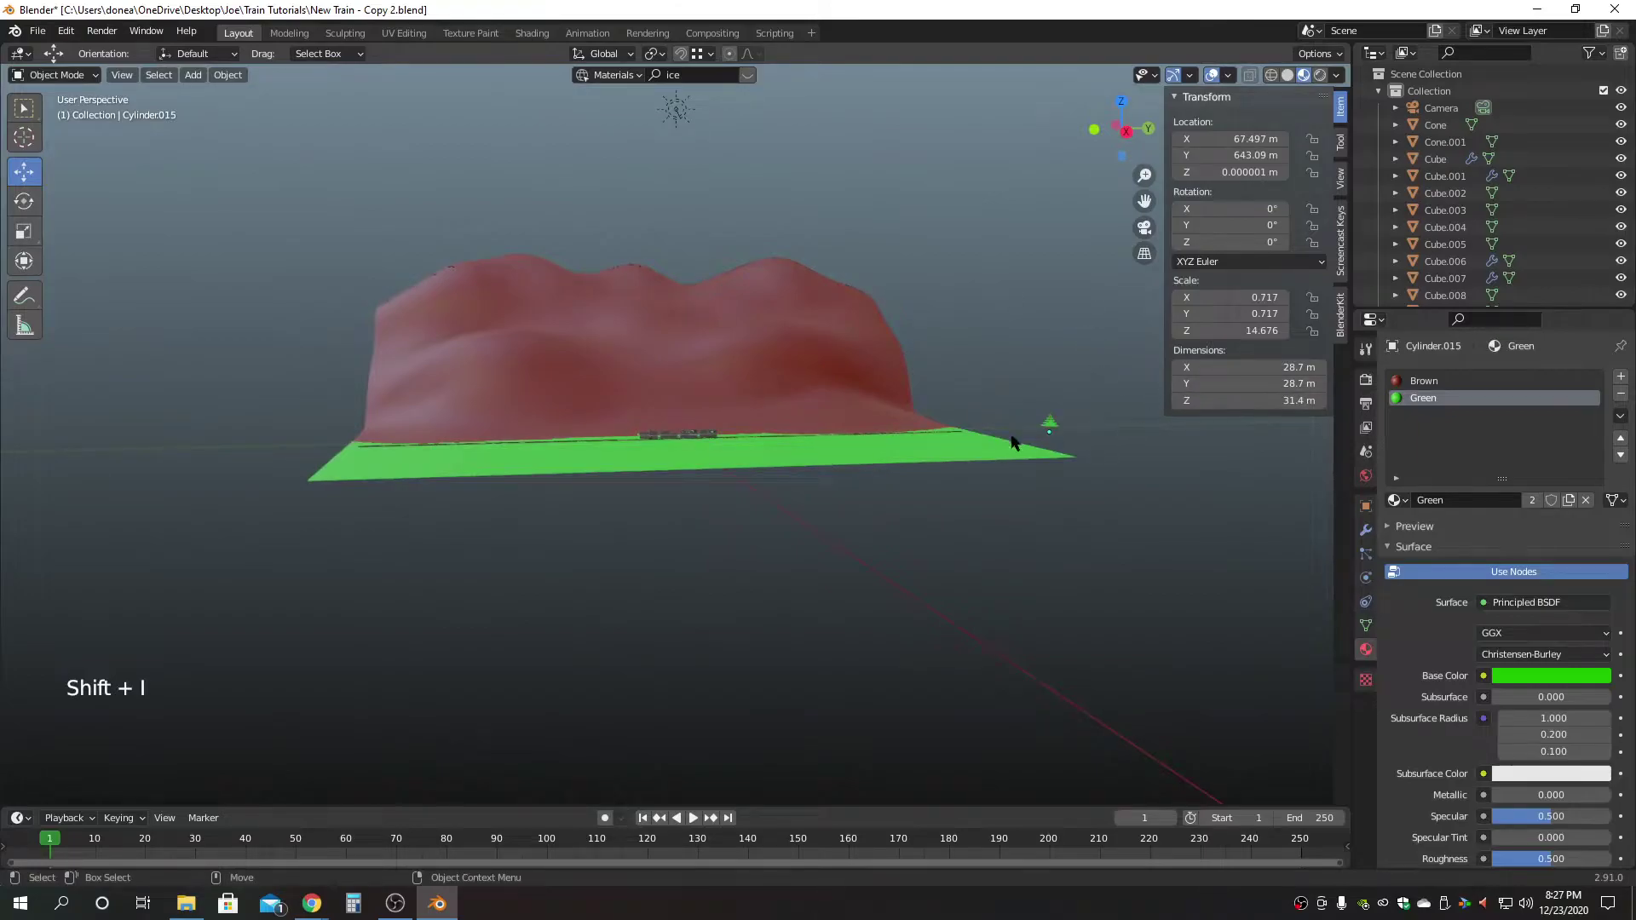
left_click(1051, 428)
left_click_drag(1001, 323, 976, 358, "alt")
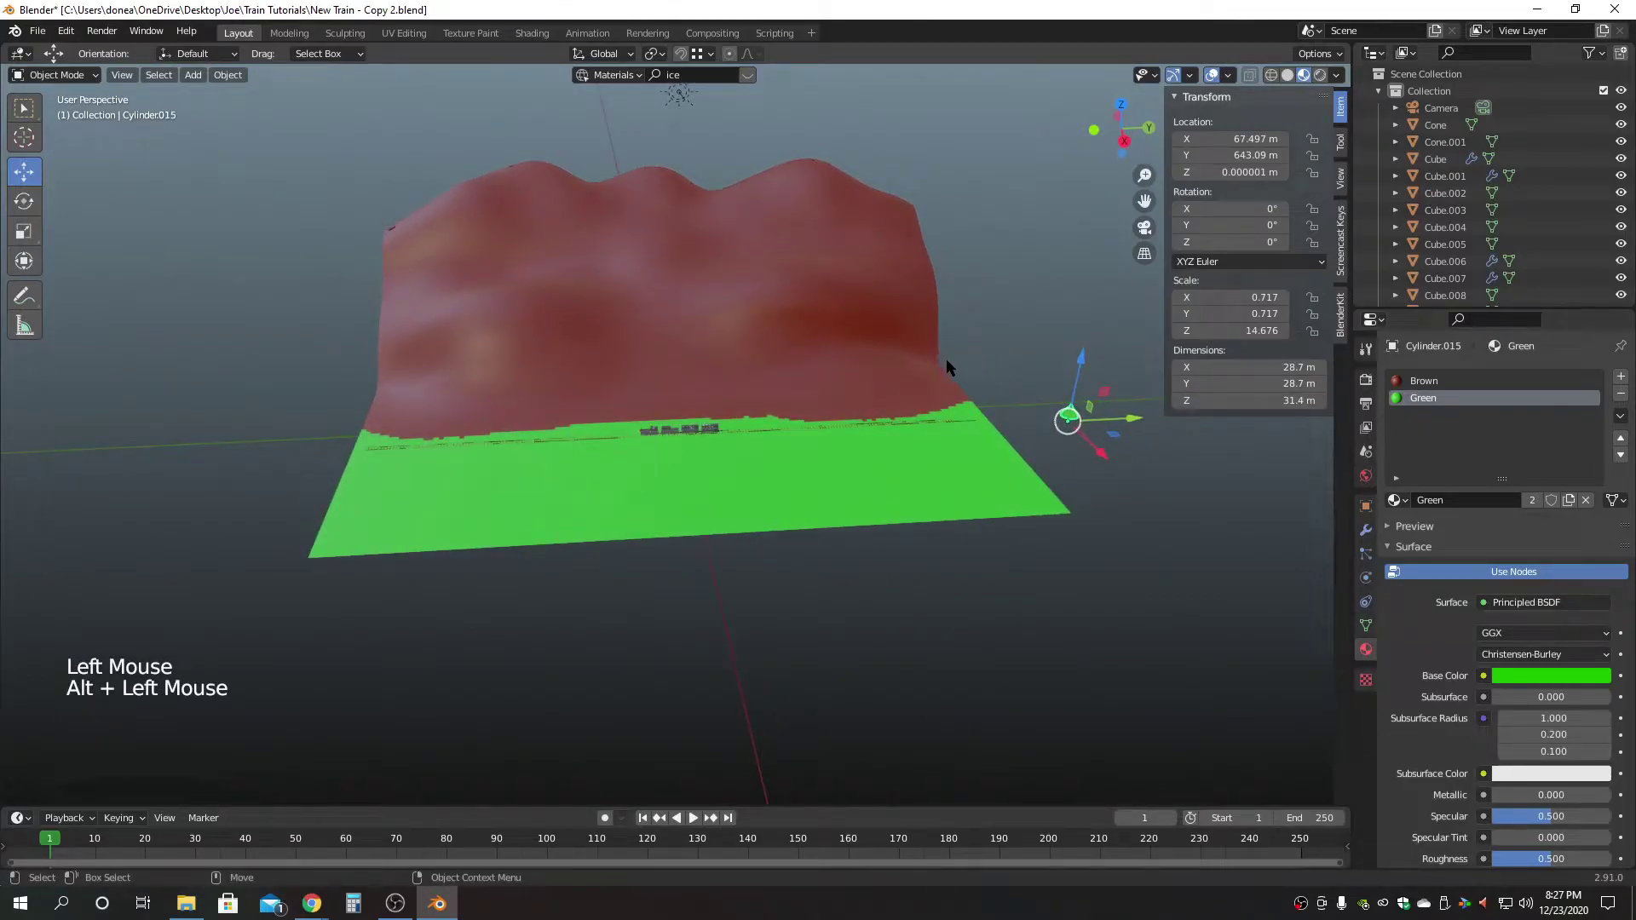
key("q")
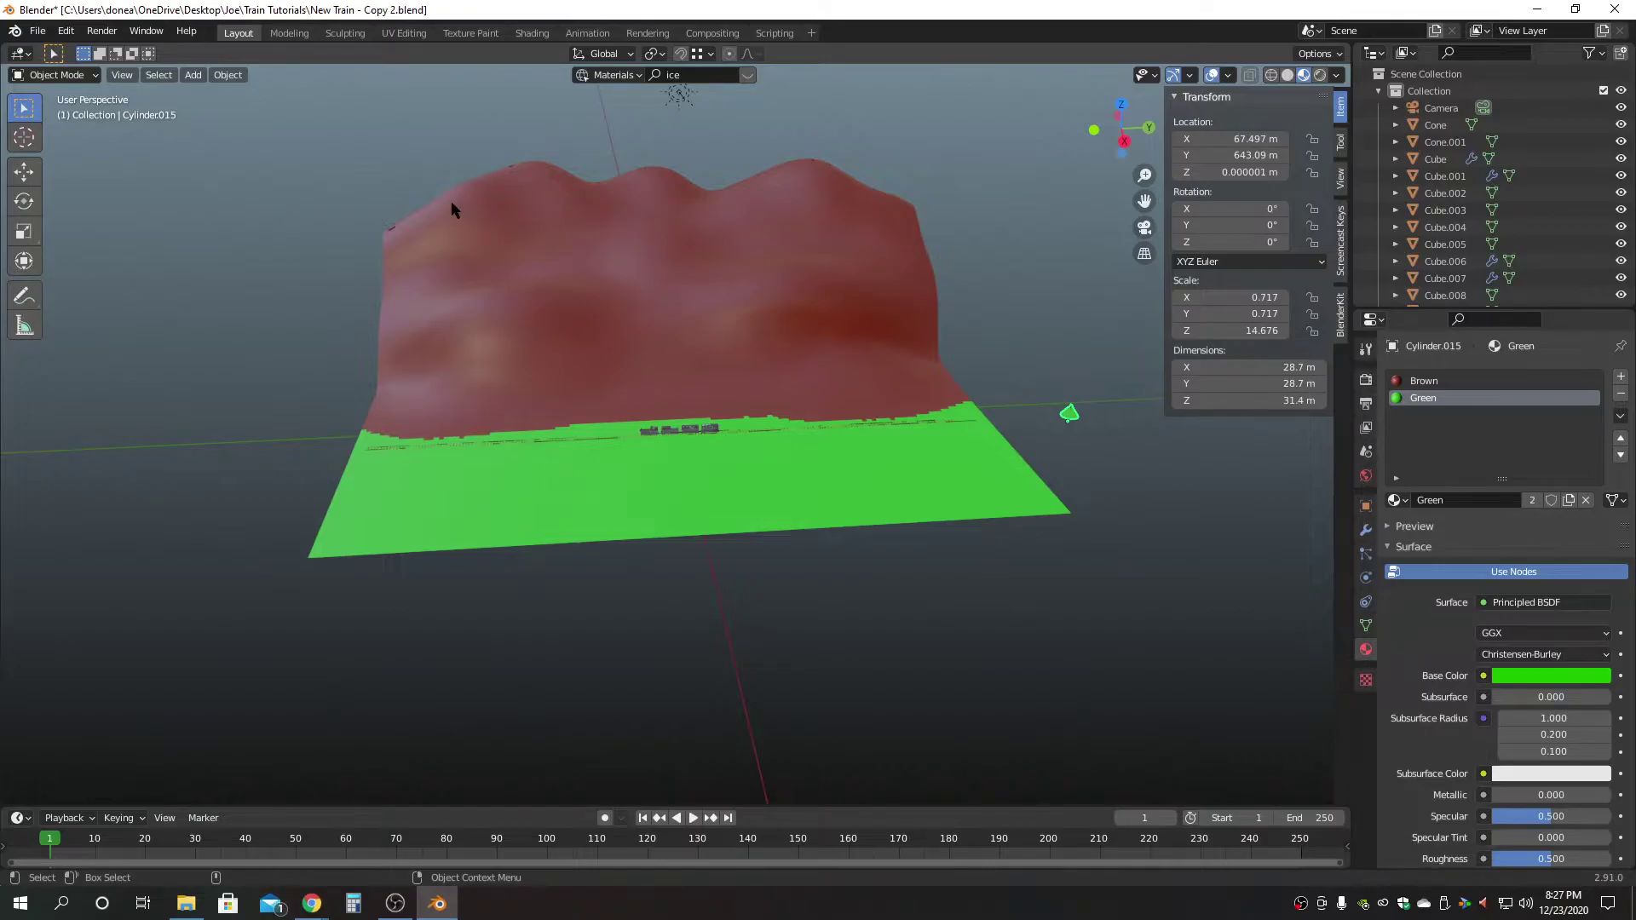
left_click(169, 181)
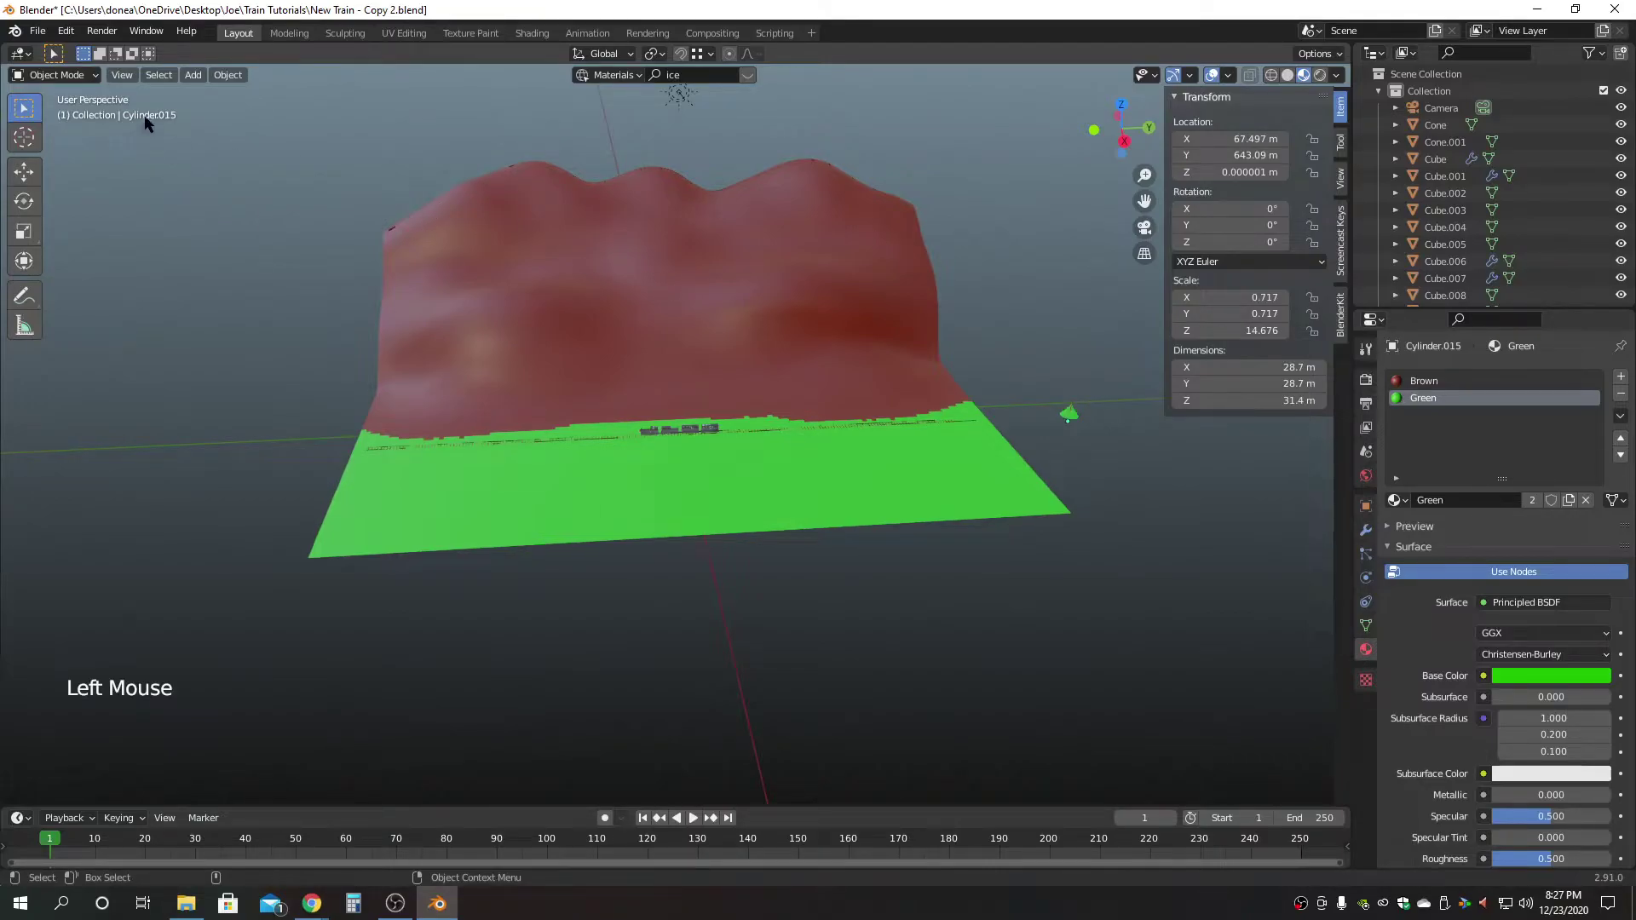
Open the add-on preferences and filter the add-ons by "scat".
left_click(65, 31)
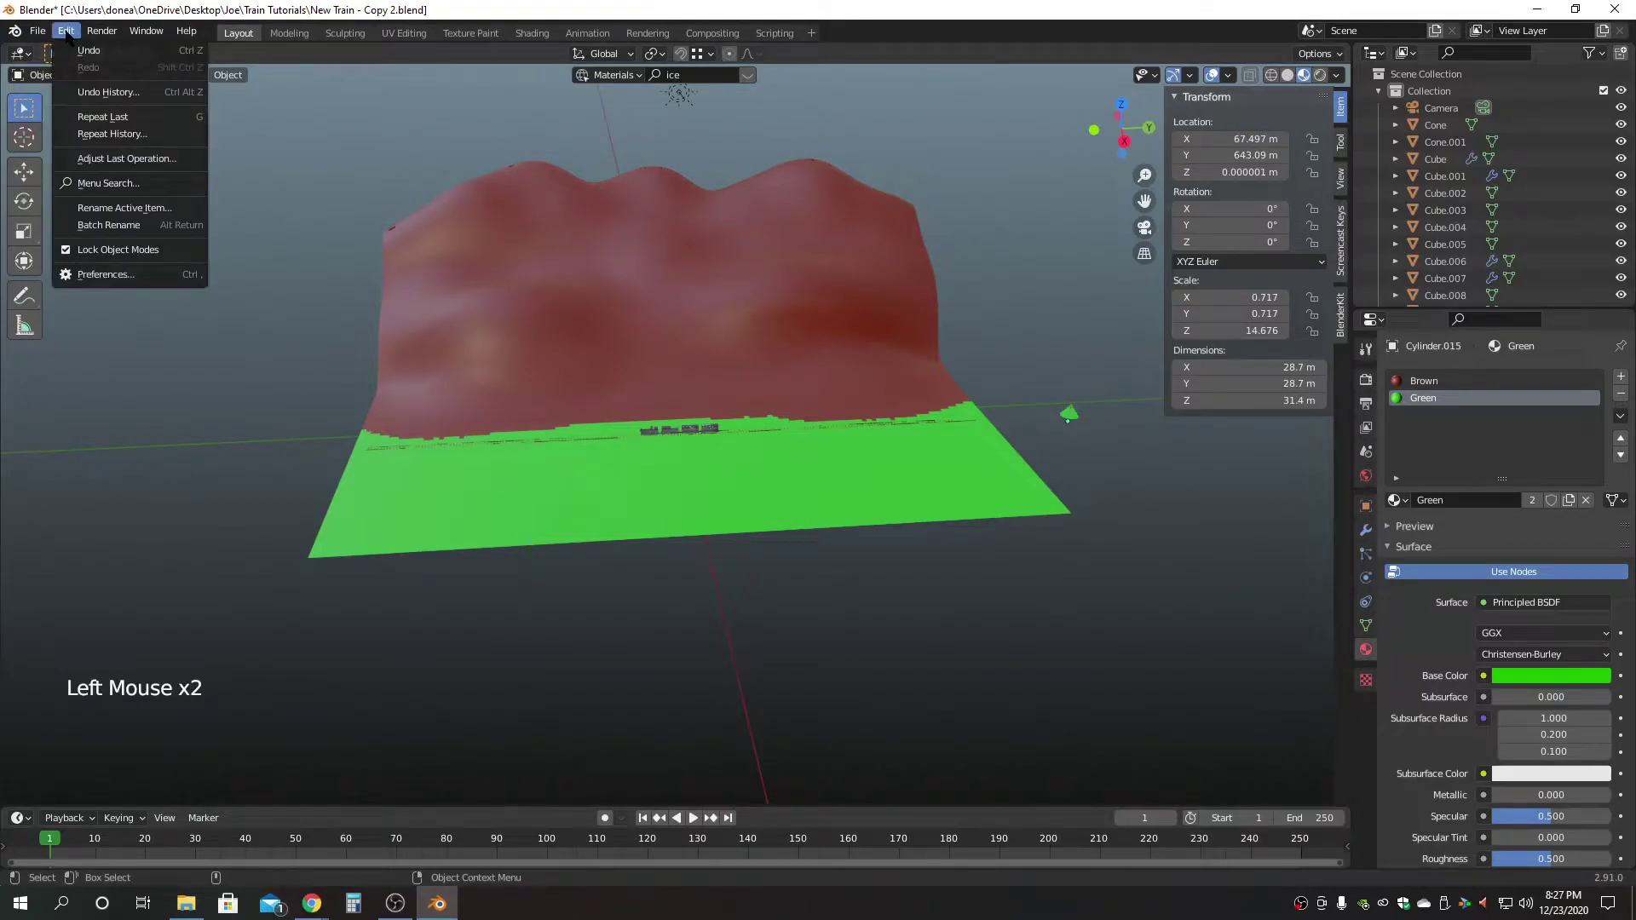
left_click(126, 275)
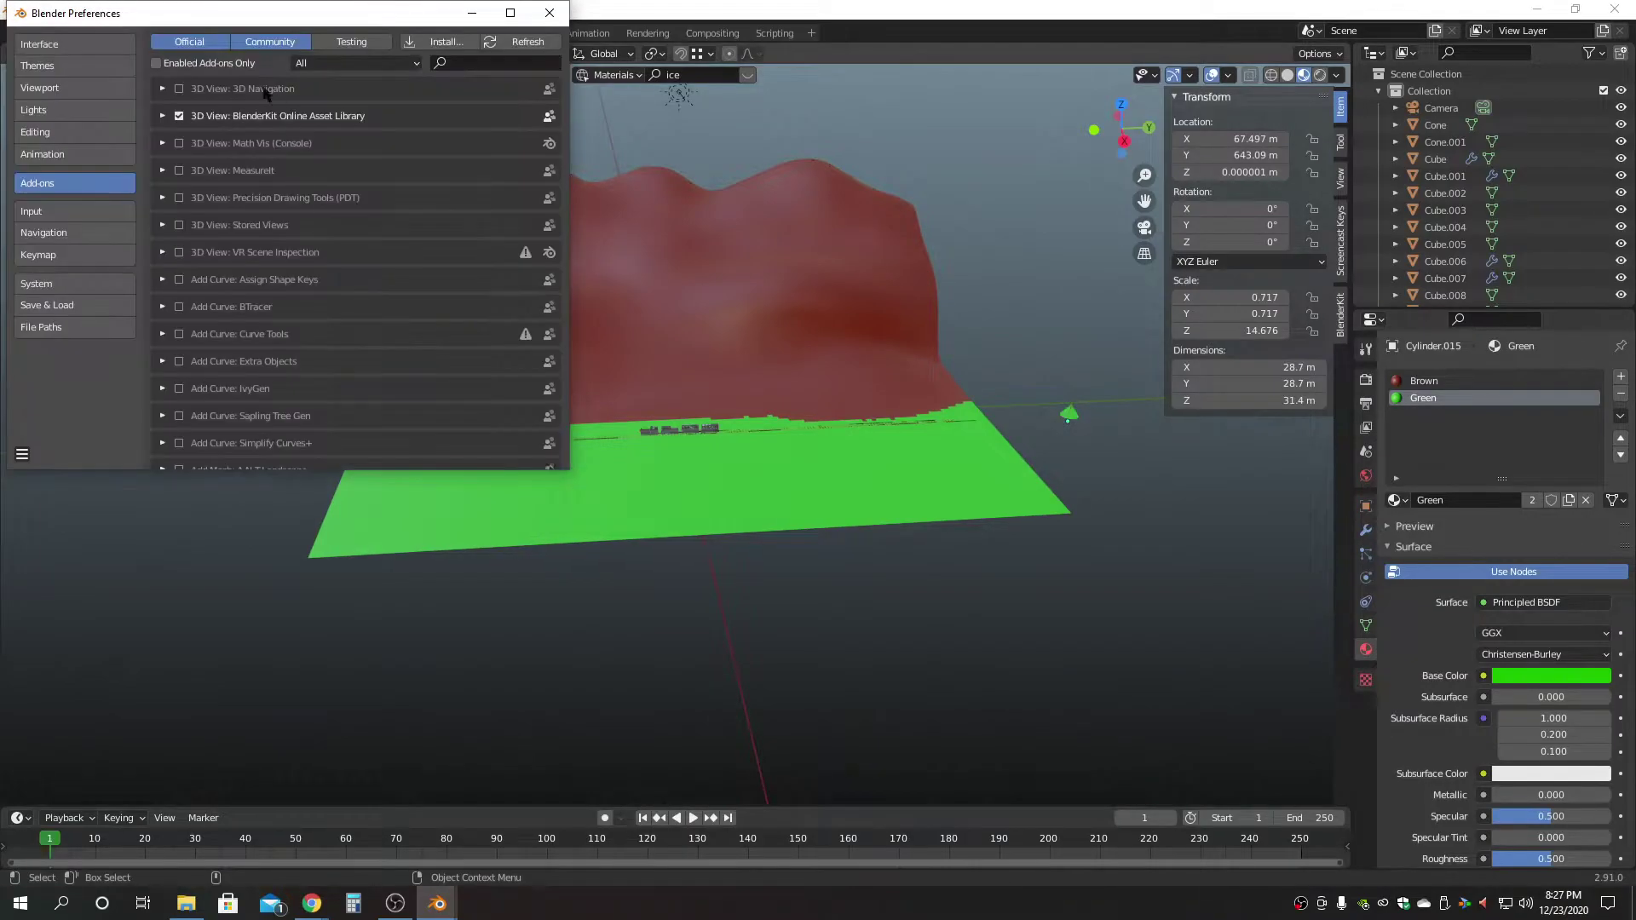
left_click_drag(240, 22, 306, 88)
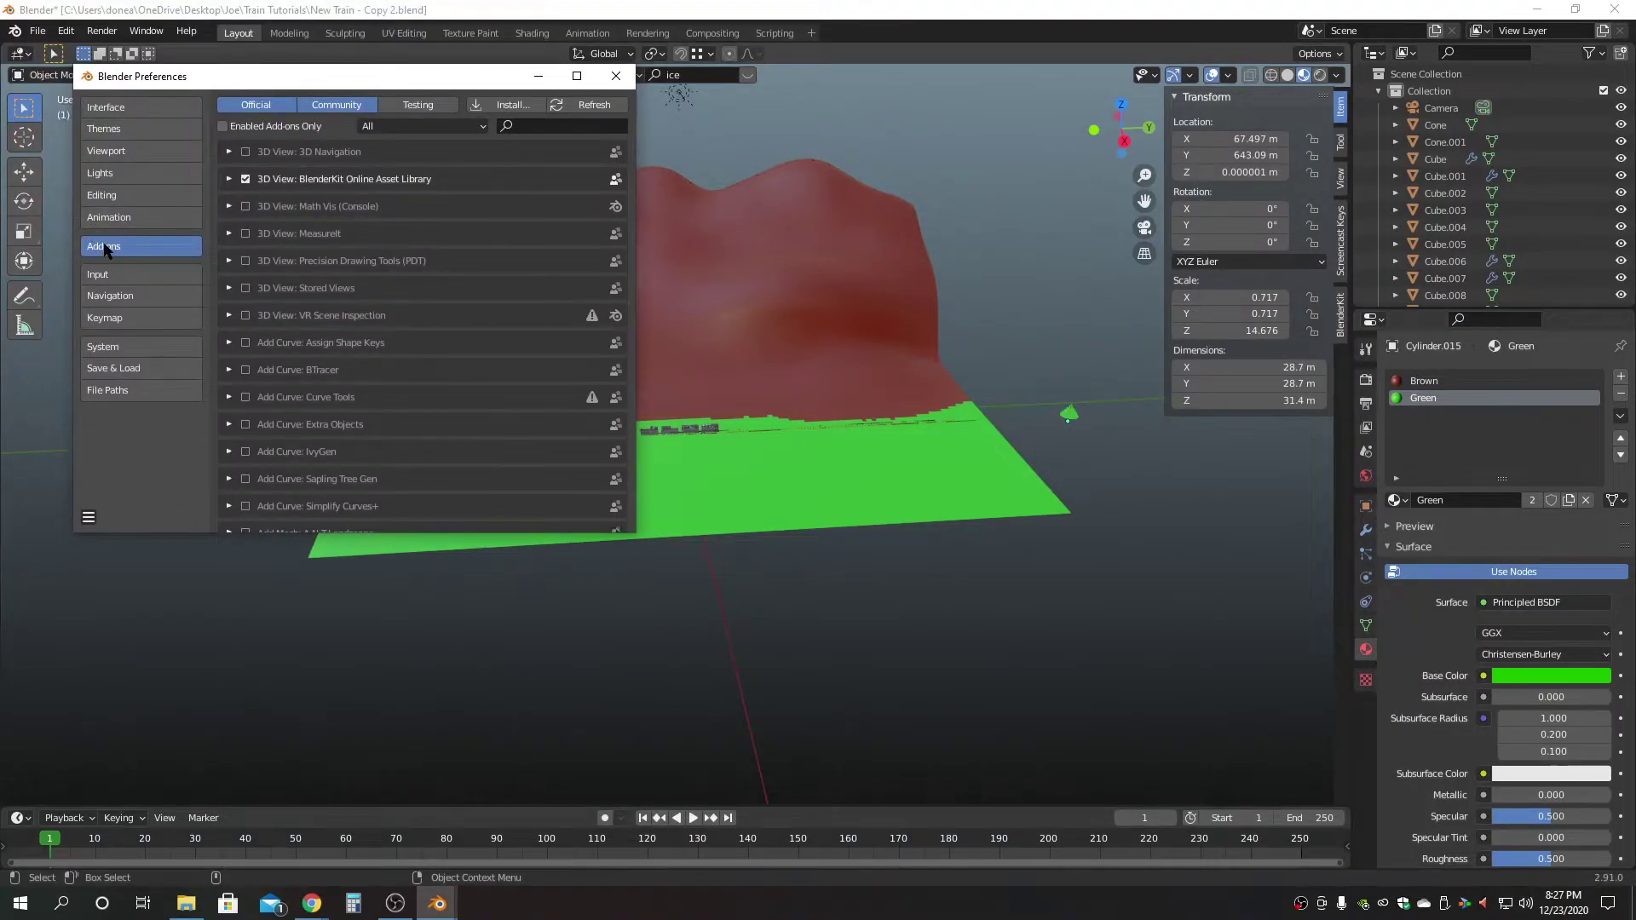
left_click(541, 127)
type("scat")
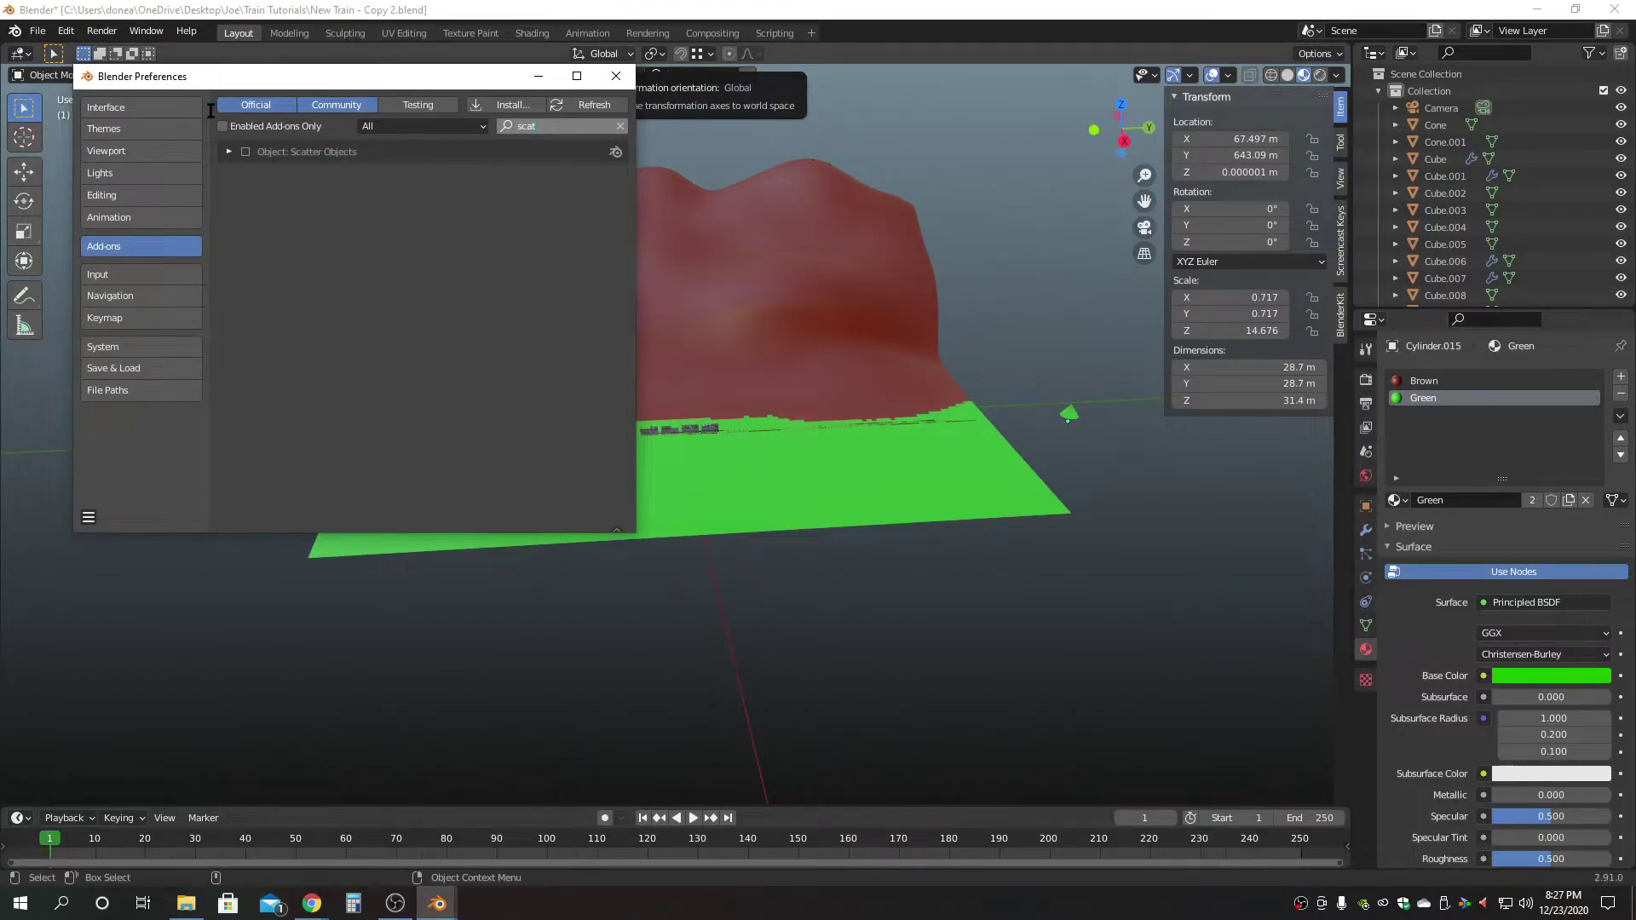
Enable the Object: Scatter Objects add-on, close the preferences and display the Object Scatter settings.
left_click(249, 157)
left_click(246, 152)
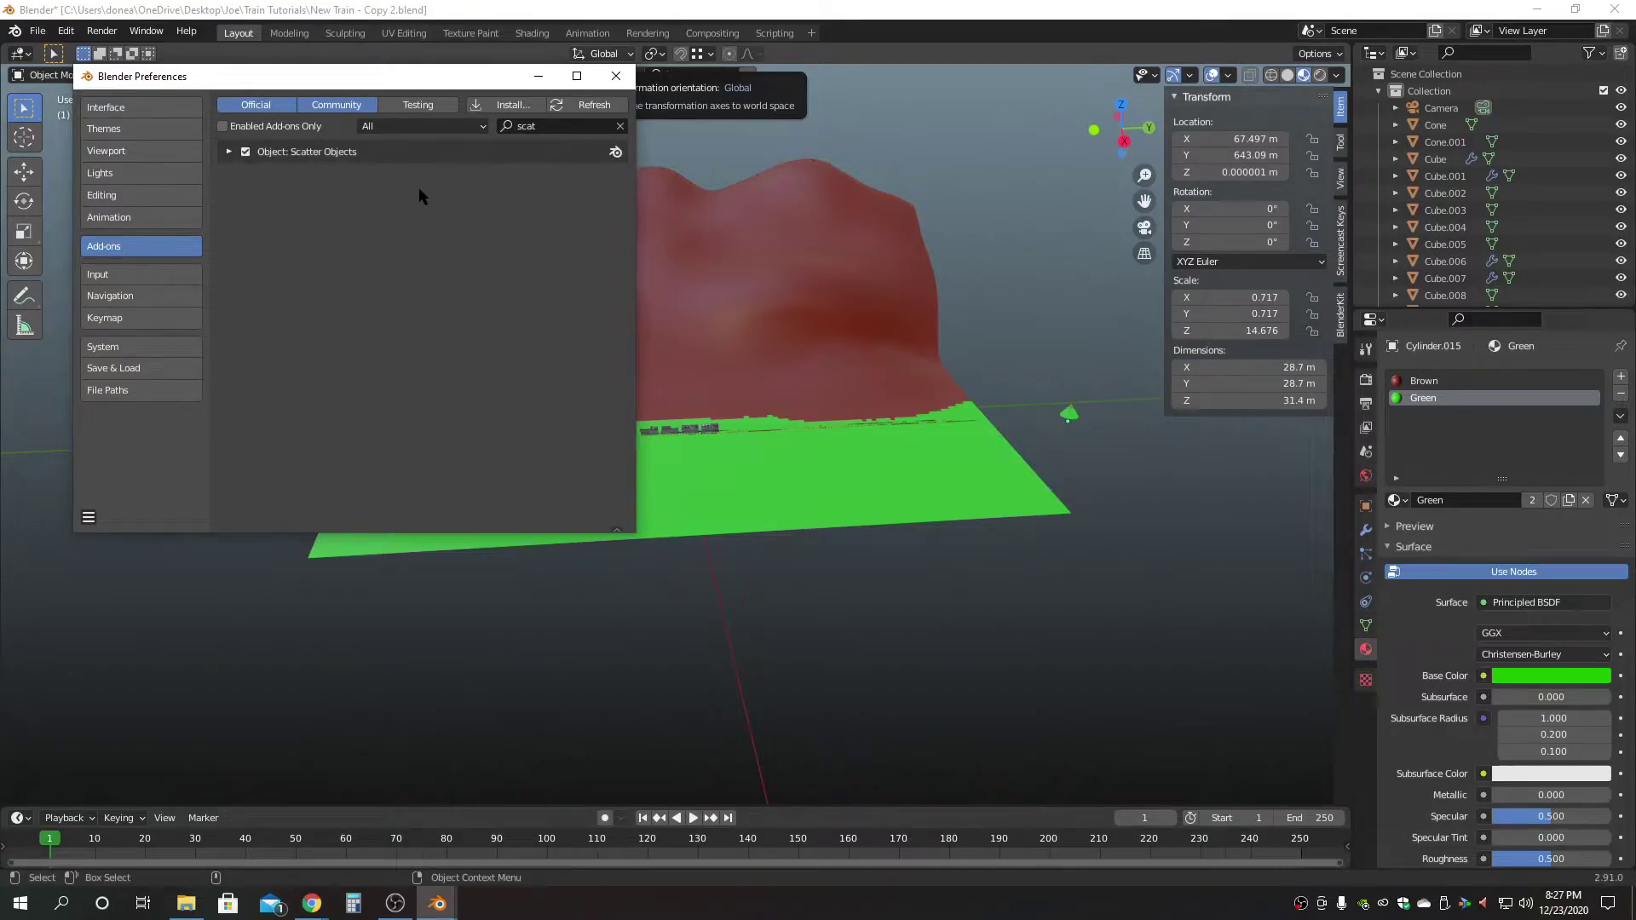
left_click(88, 517)
left_click(128, 475)
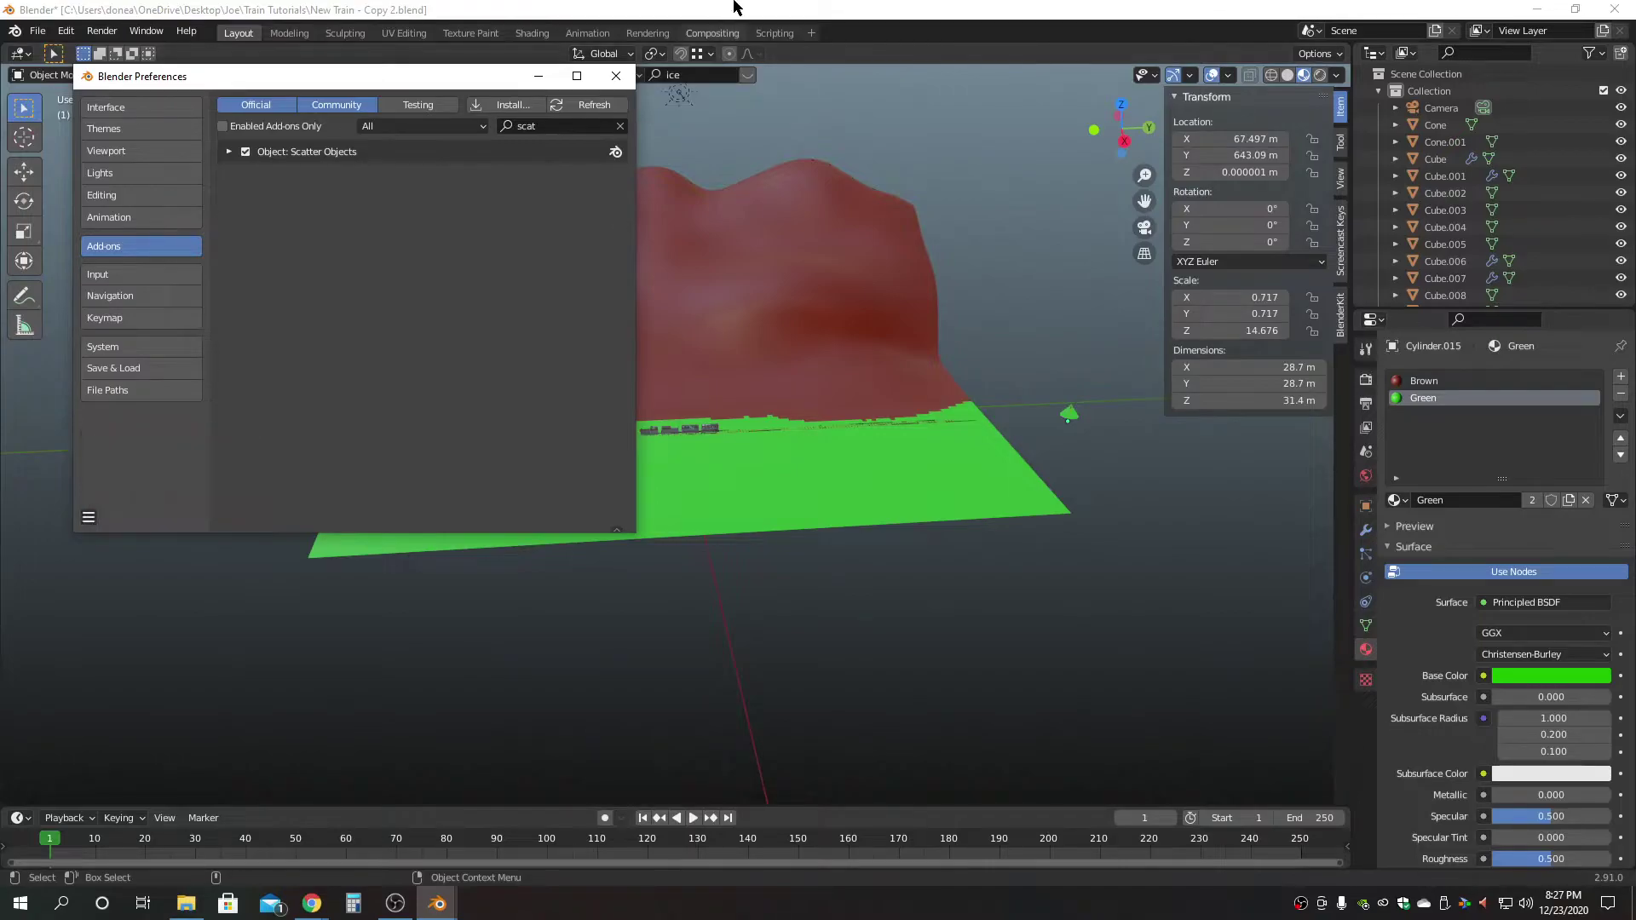
left_click(616, 75)
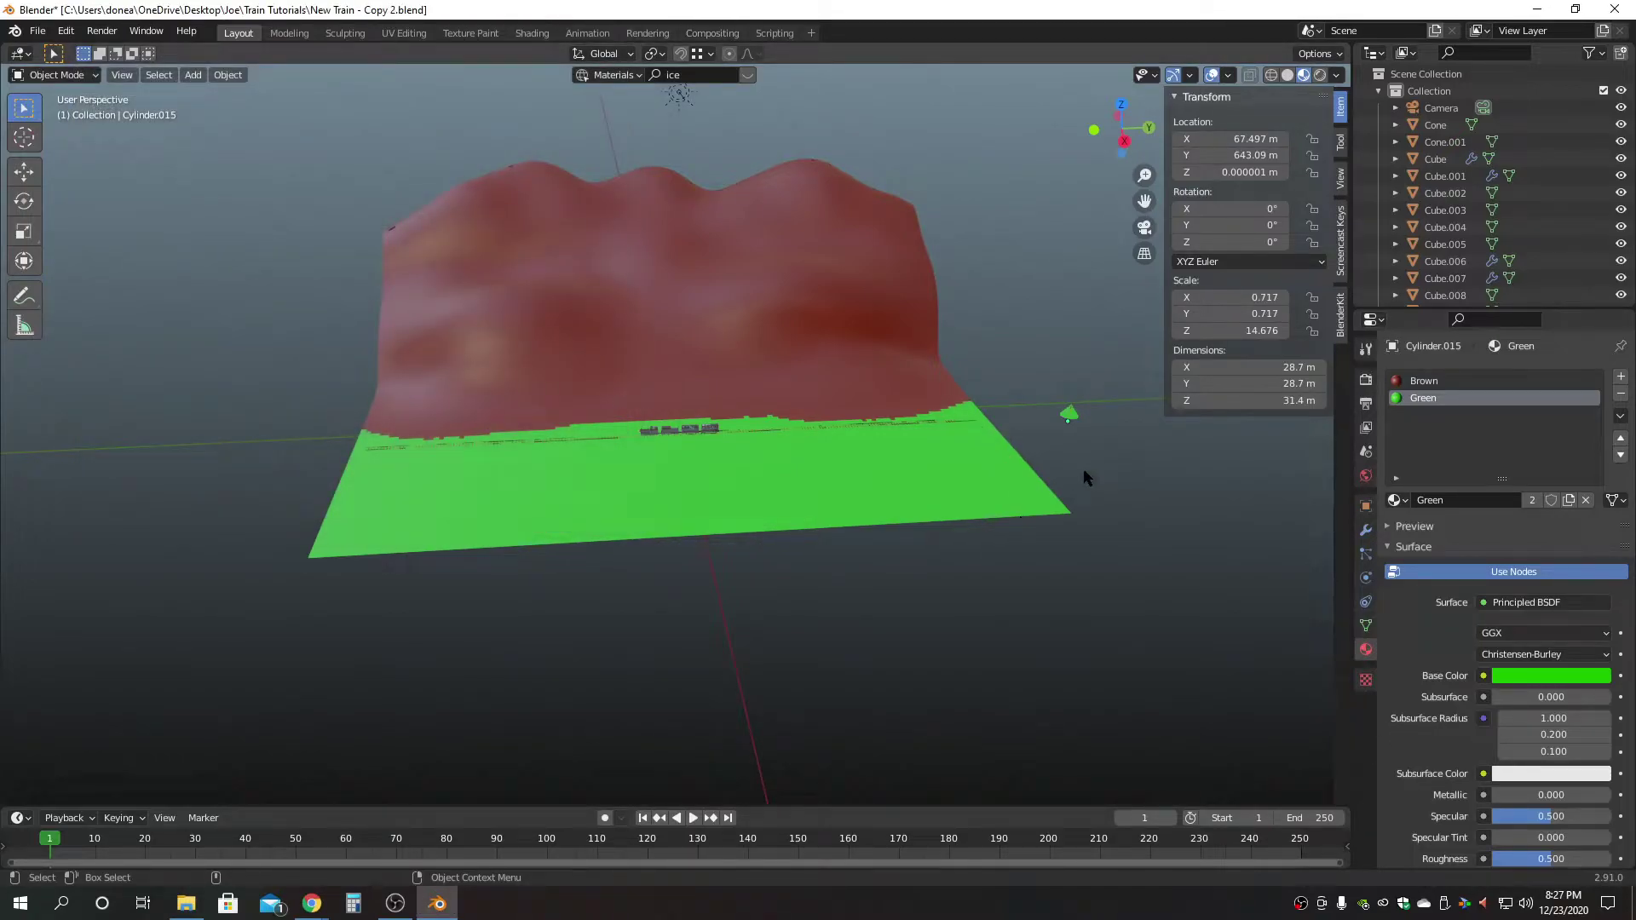
left_click(1366, 350)
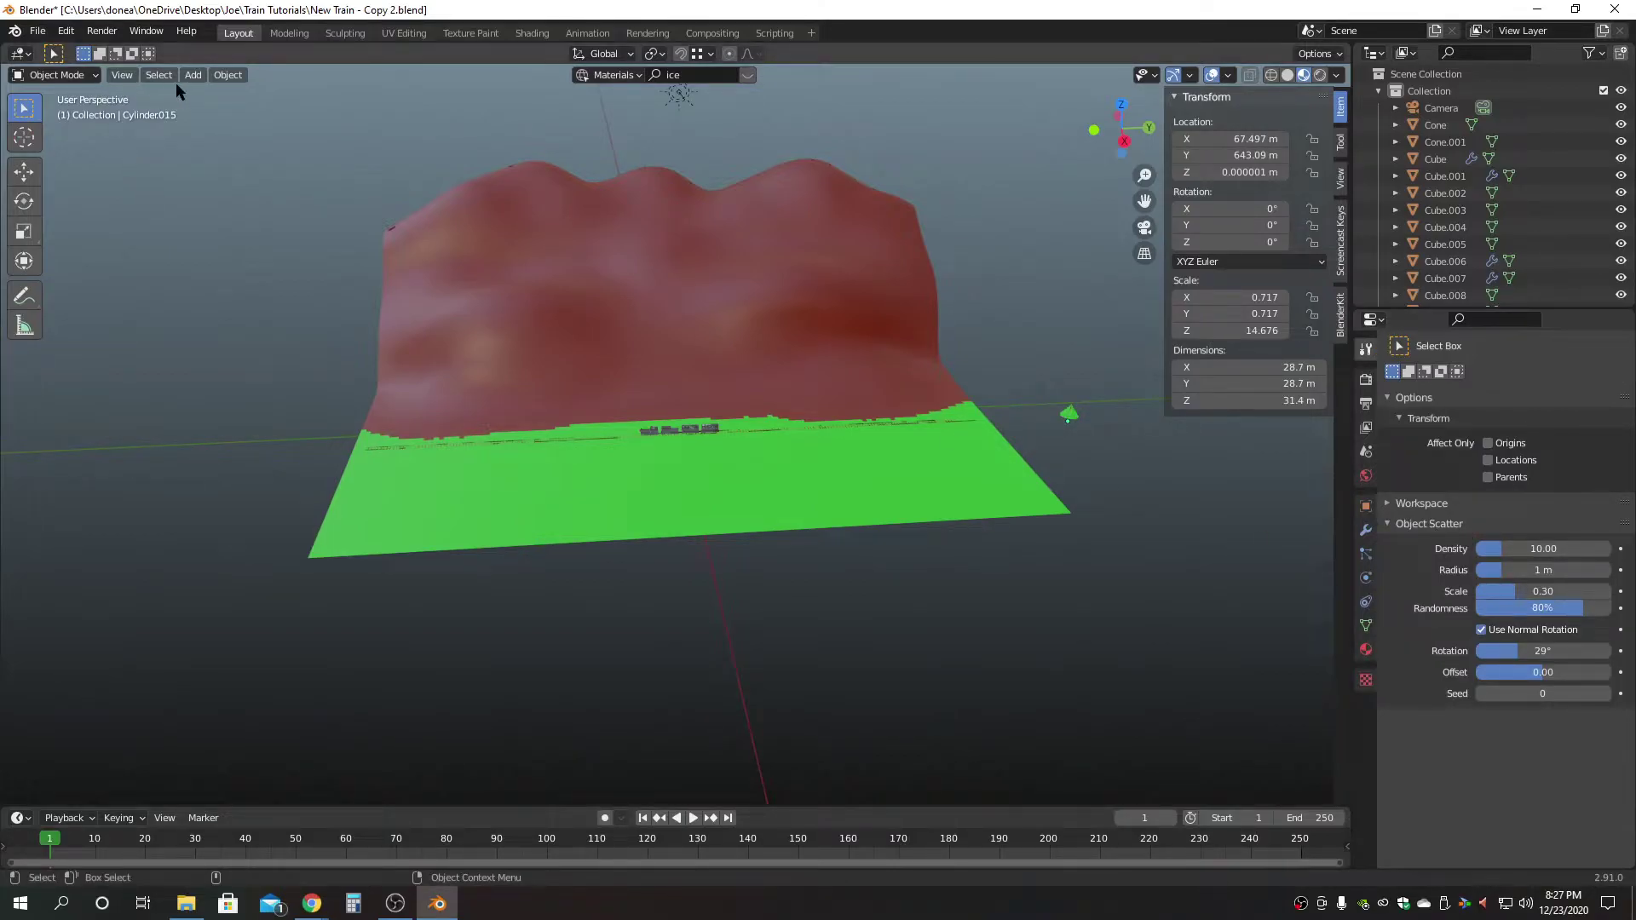
left_click(224, 75)
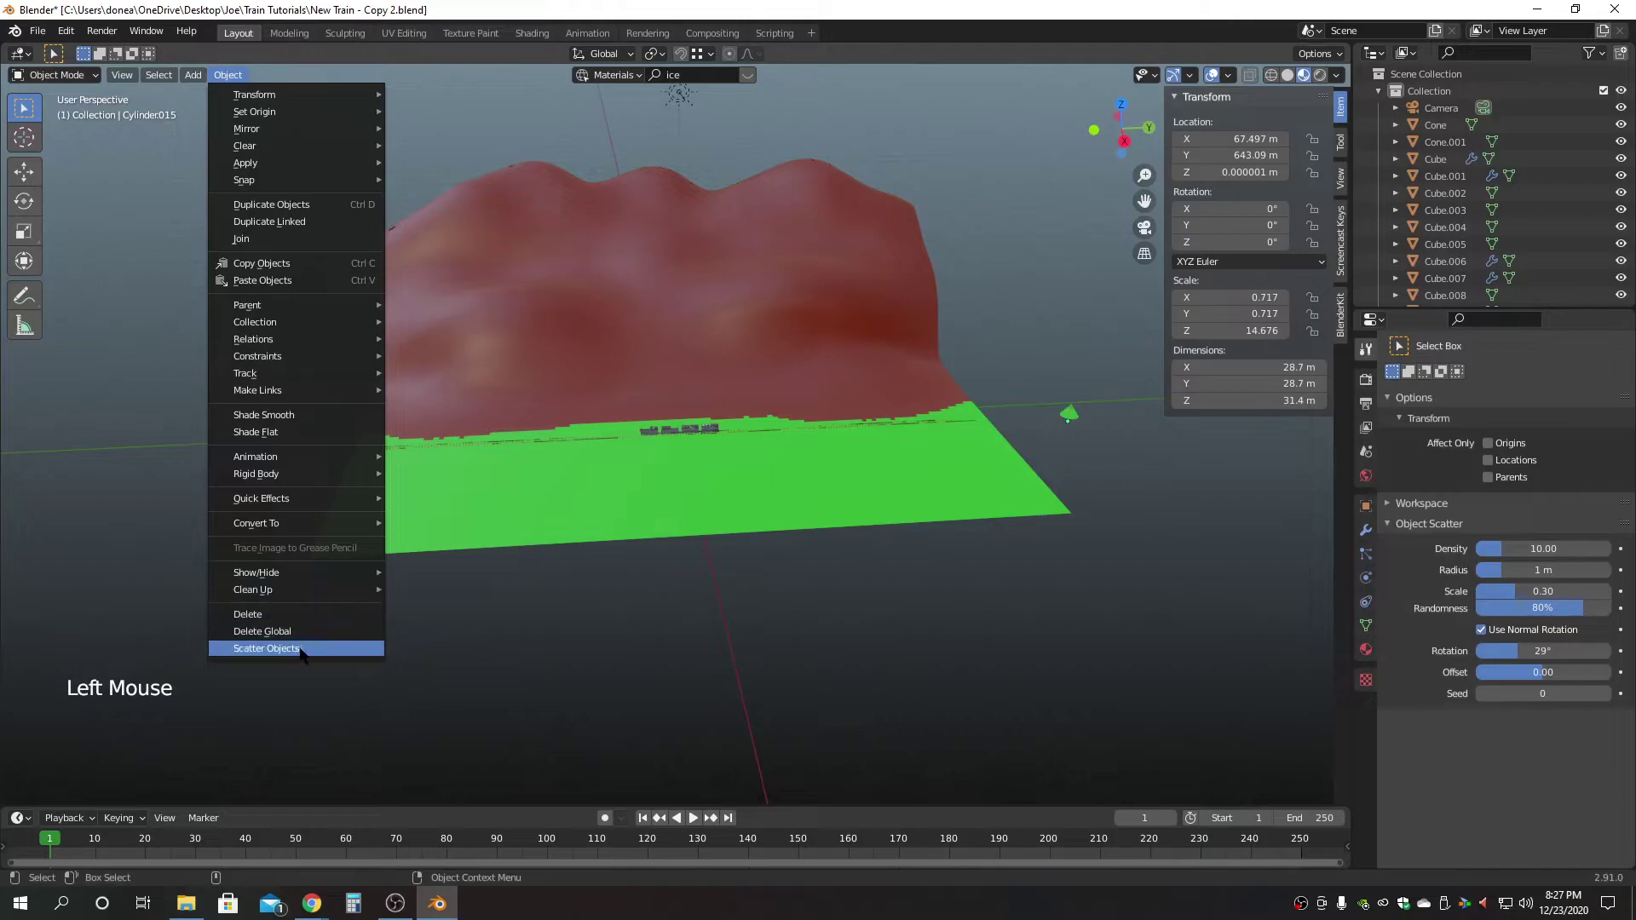
left_click(345, 649)
left_click(740, 669)
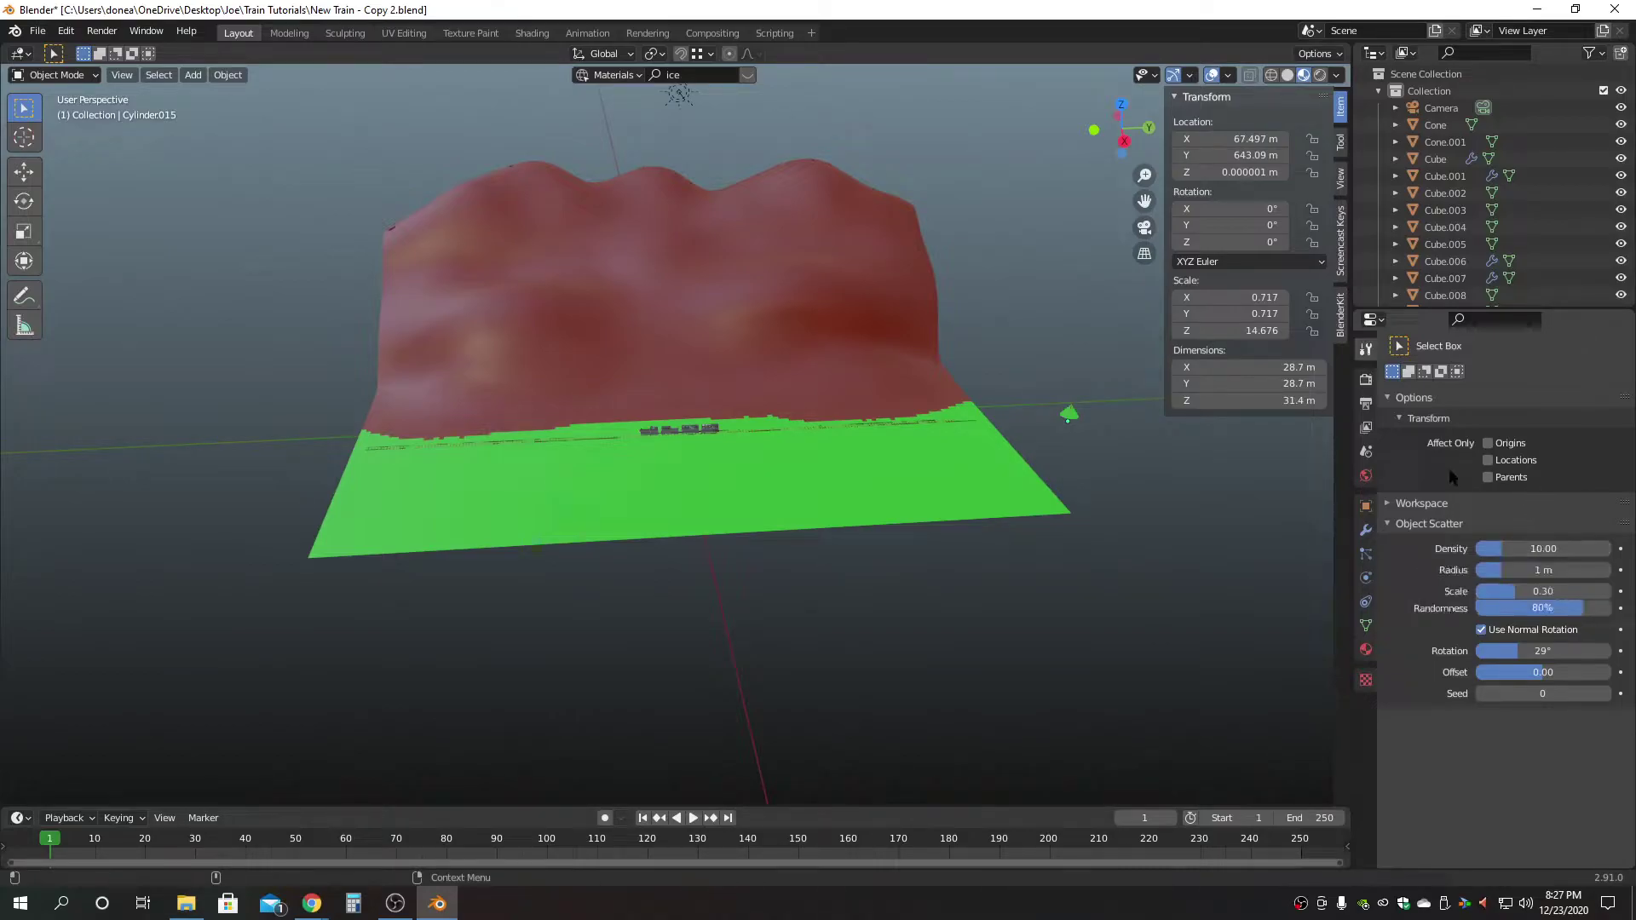
Set the Object Scatter density to 1 and its radius to 5 m.
left_click(1545, 553)
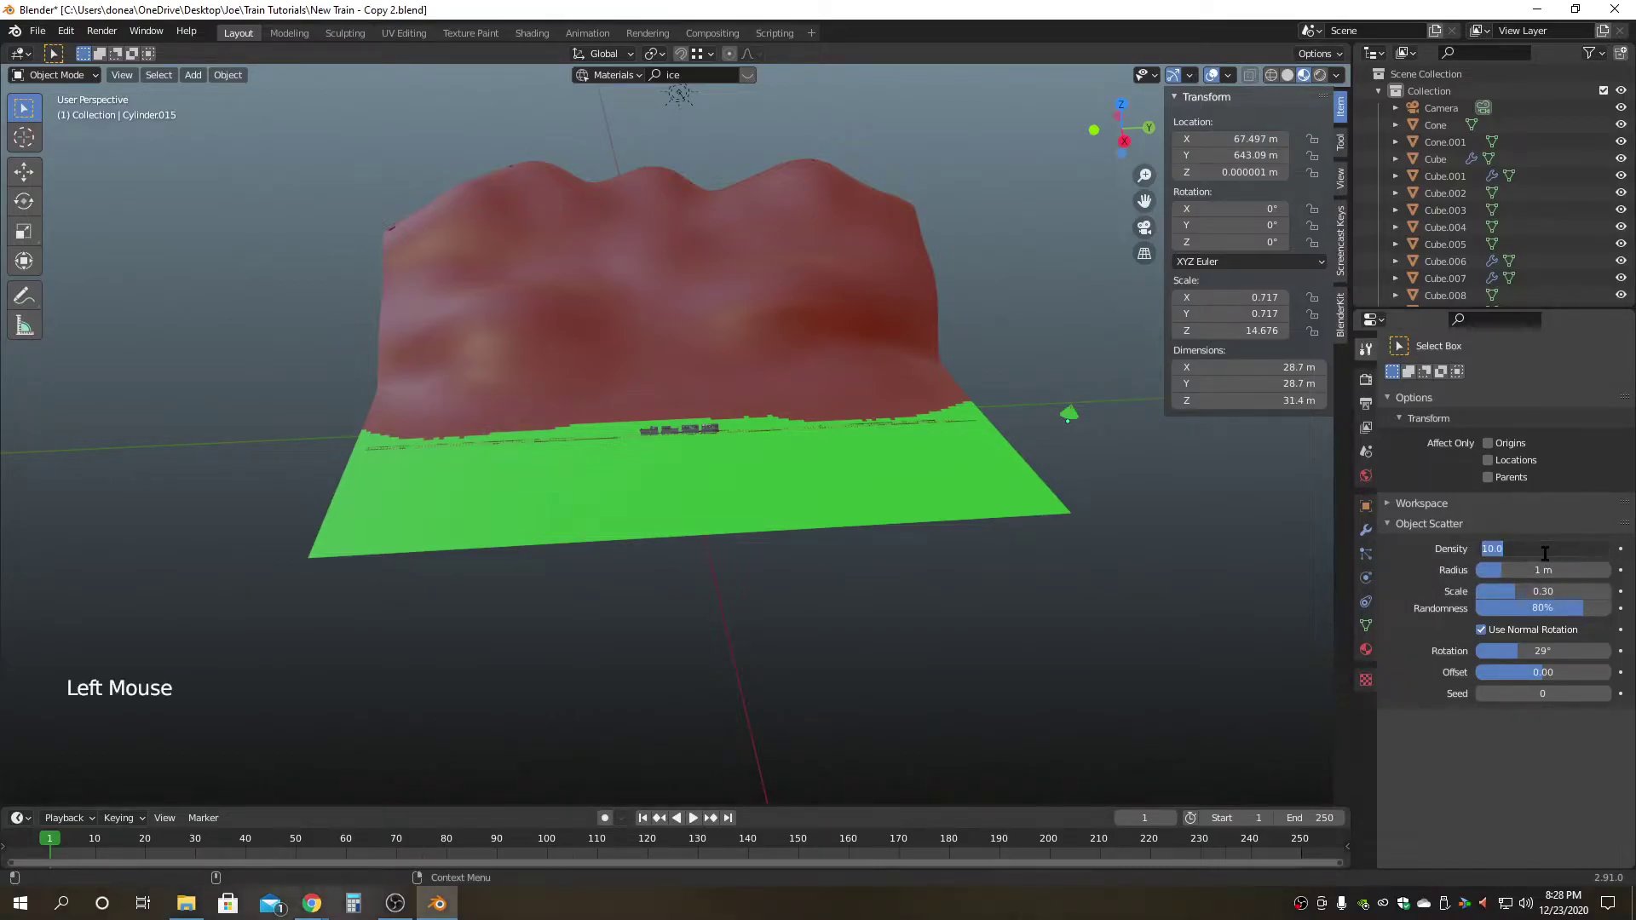
type("1")
key("Return")
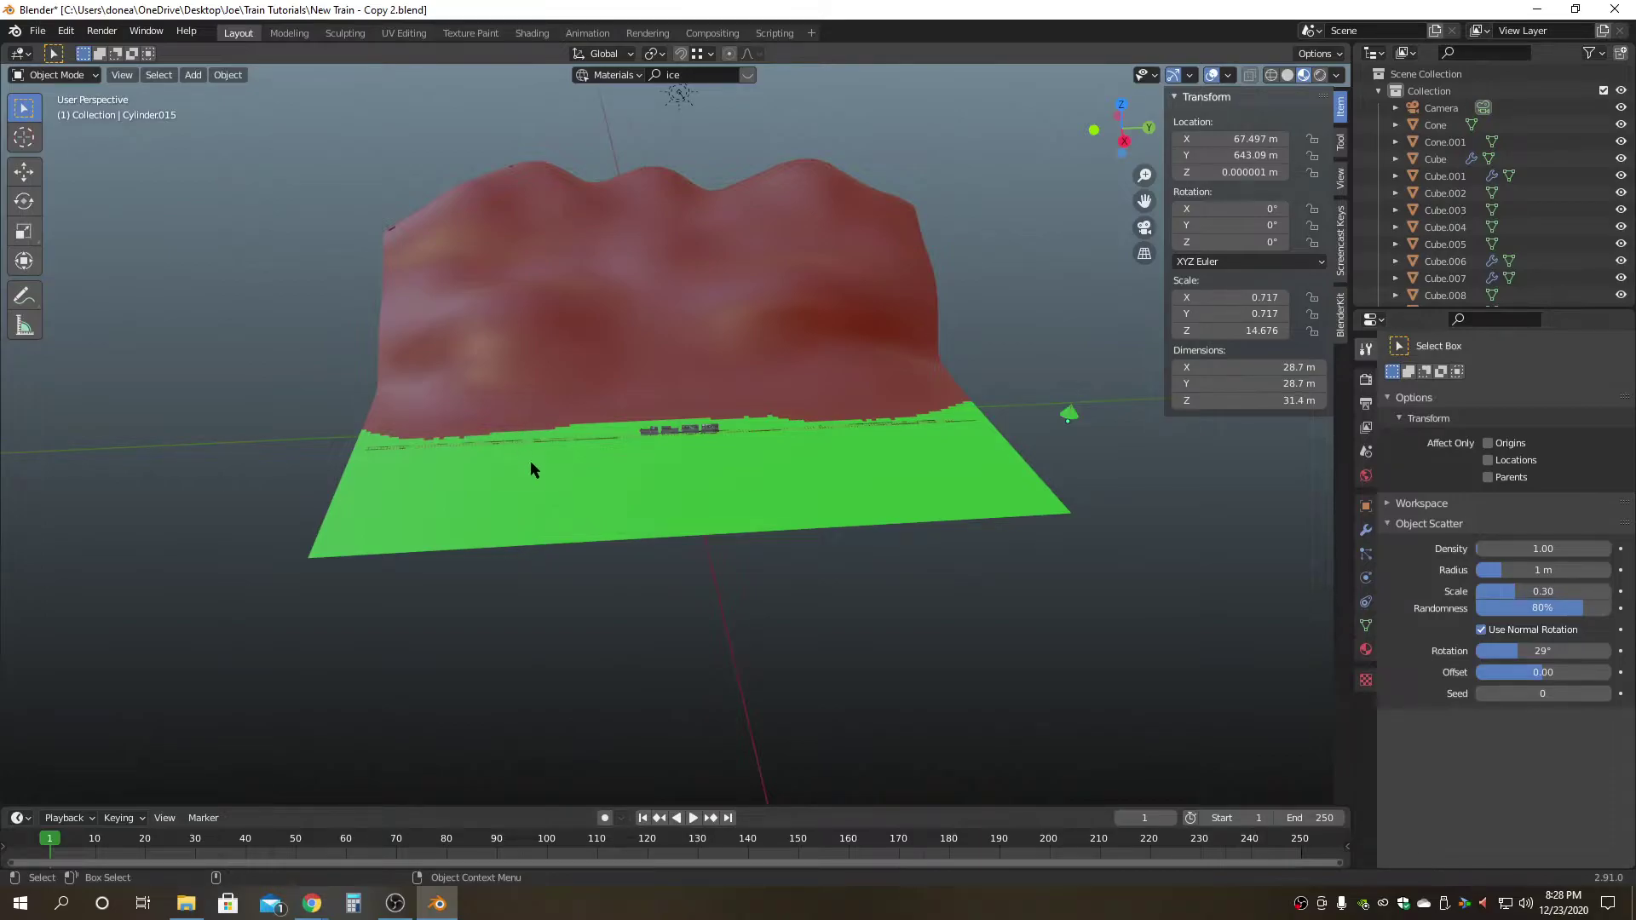
left_click(1558, 567)
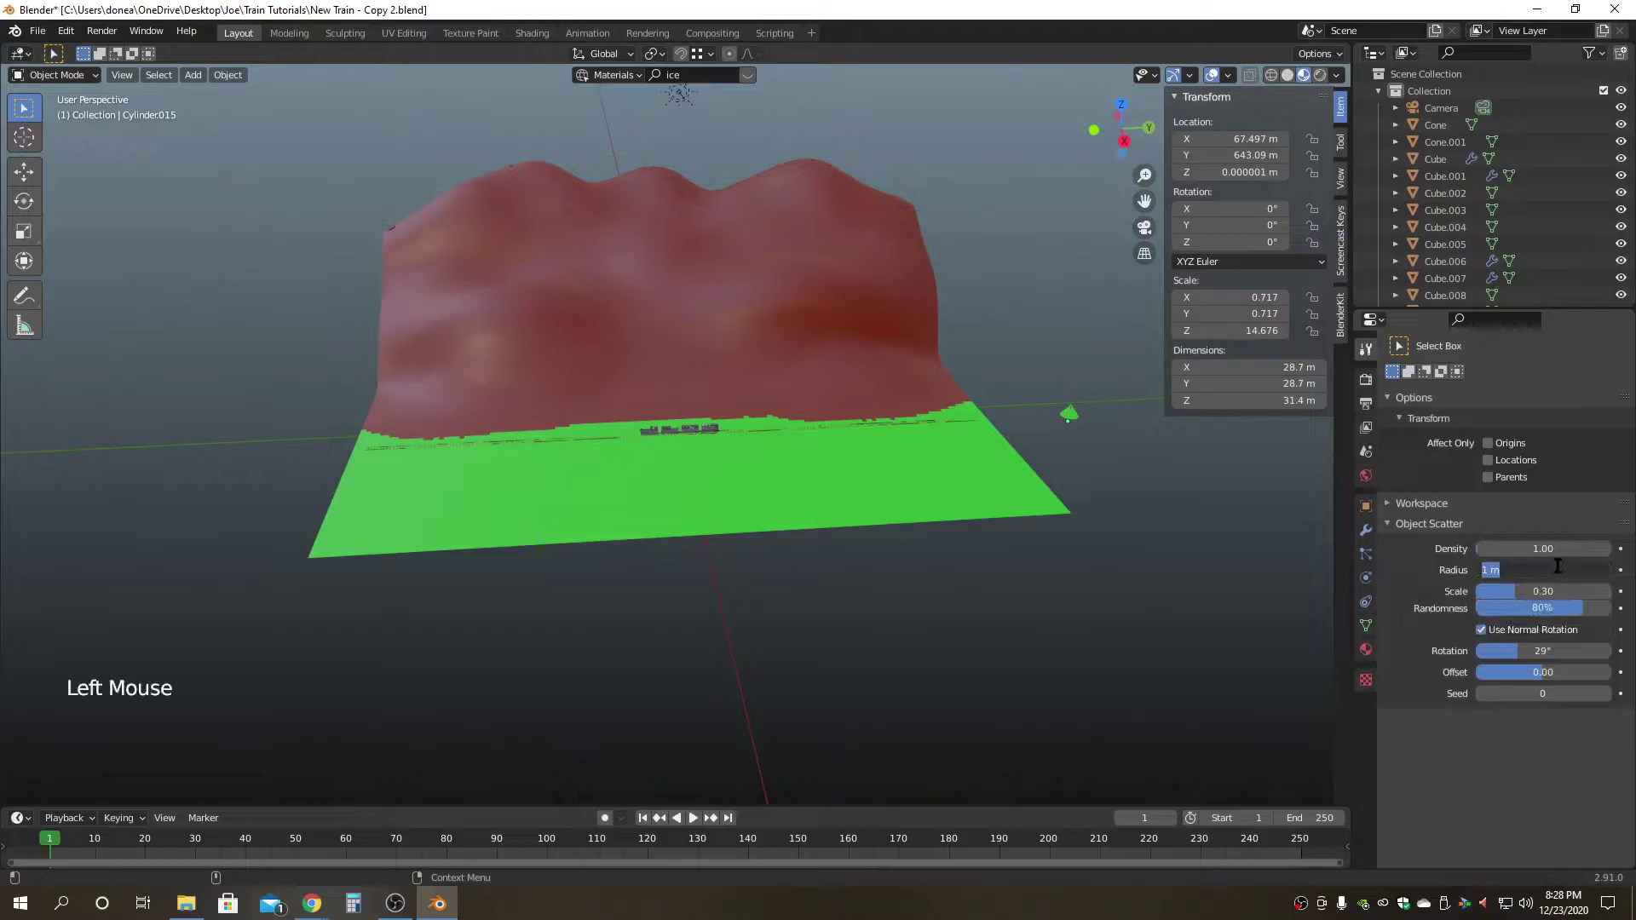
type("5")
key("Return")
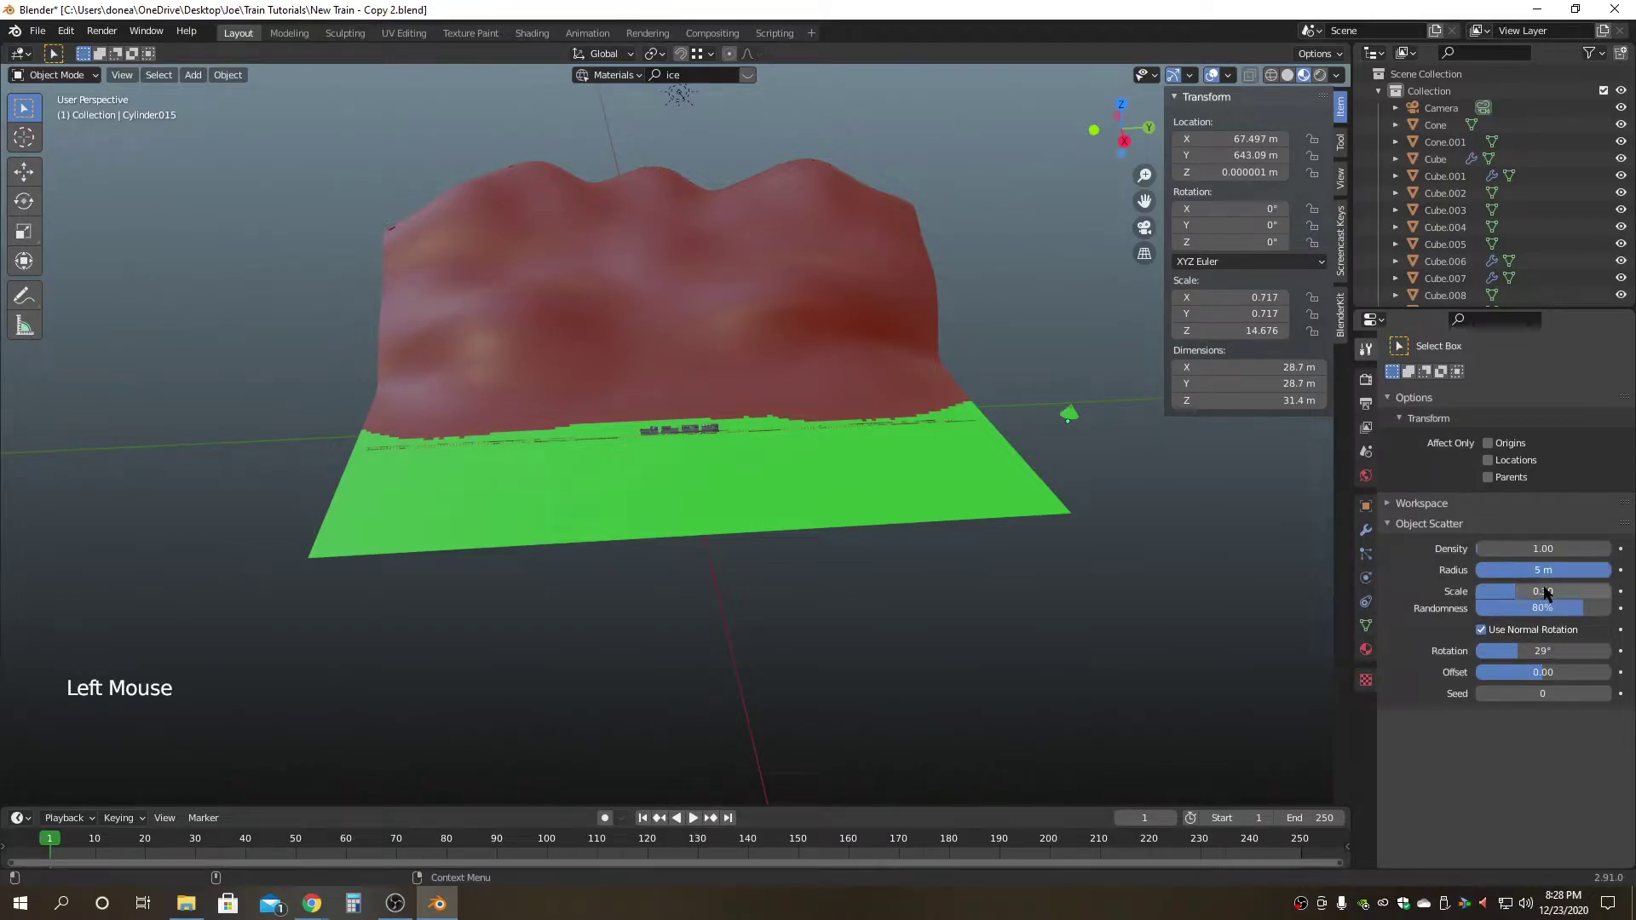
Set the Object Scatter scale to 1.00, disable Use Normal Rotation and set the rotation to 0°.
left_click(1543, 591)
left_click_drag(1542, 592, 1591, 590)
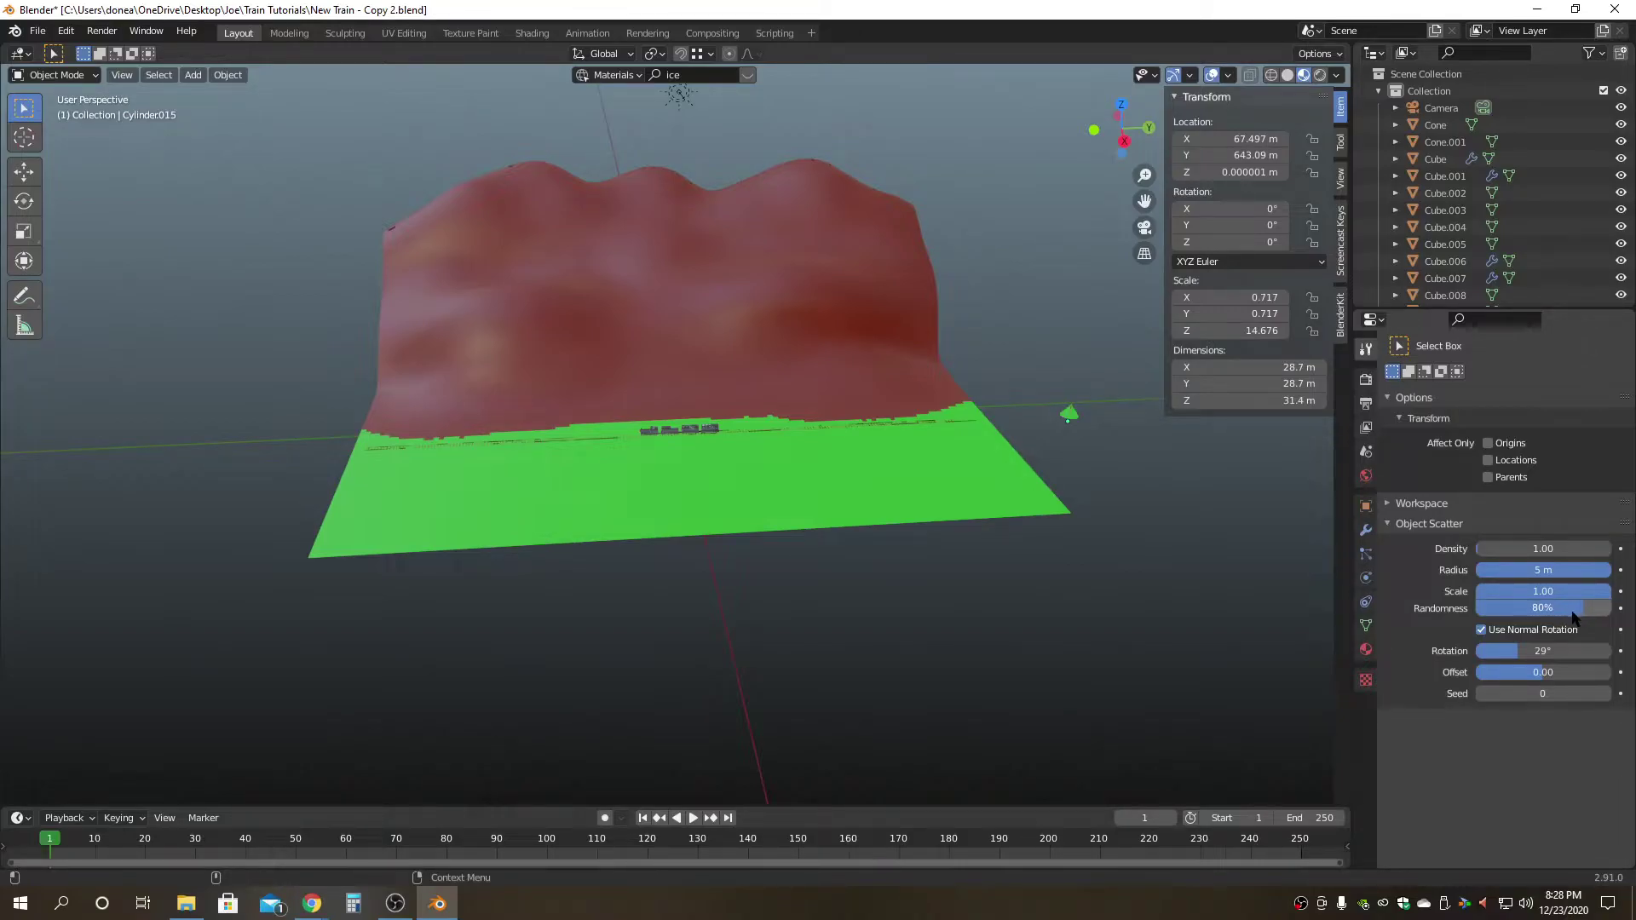
left_click(1481, 629)
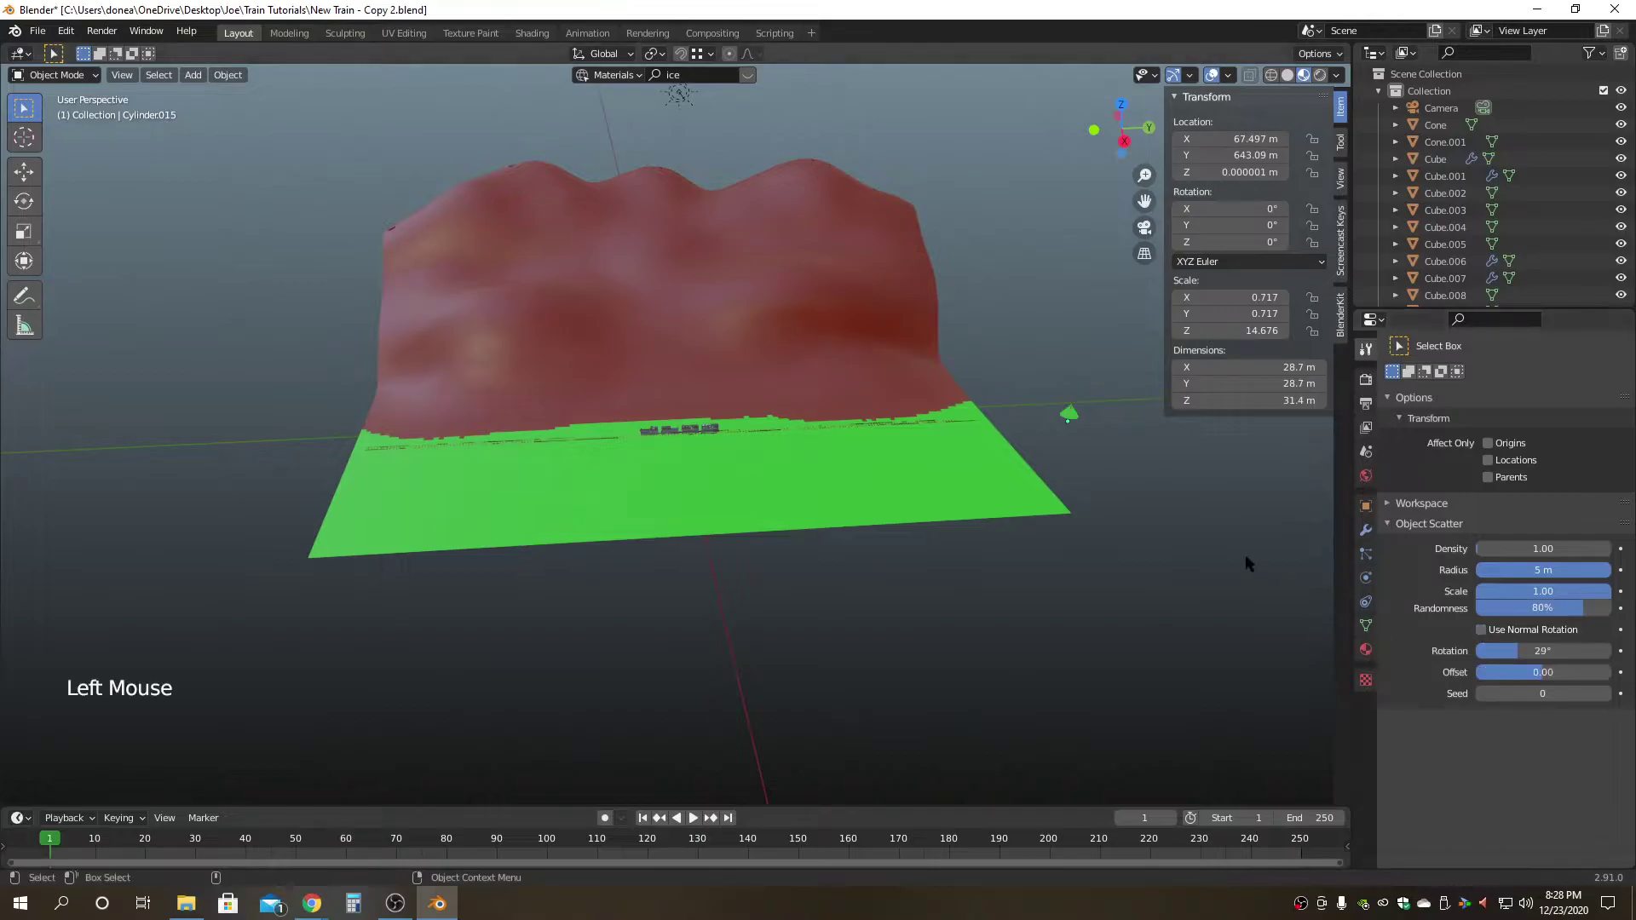
left_click_drag(769, 697, 556, 433, "alt")
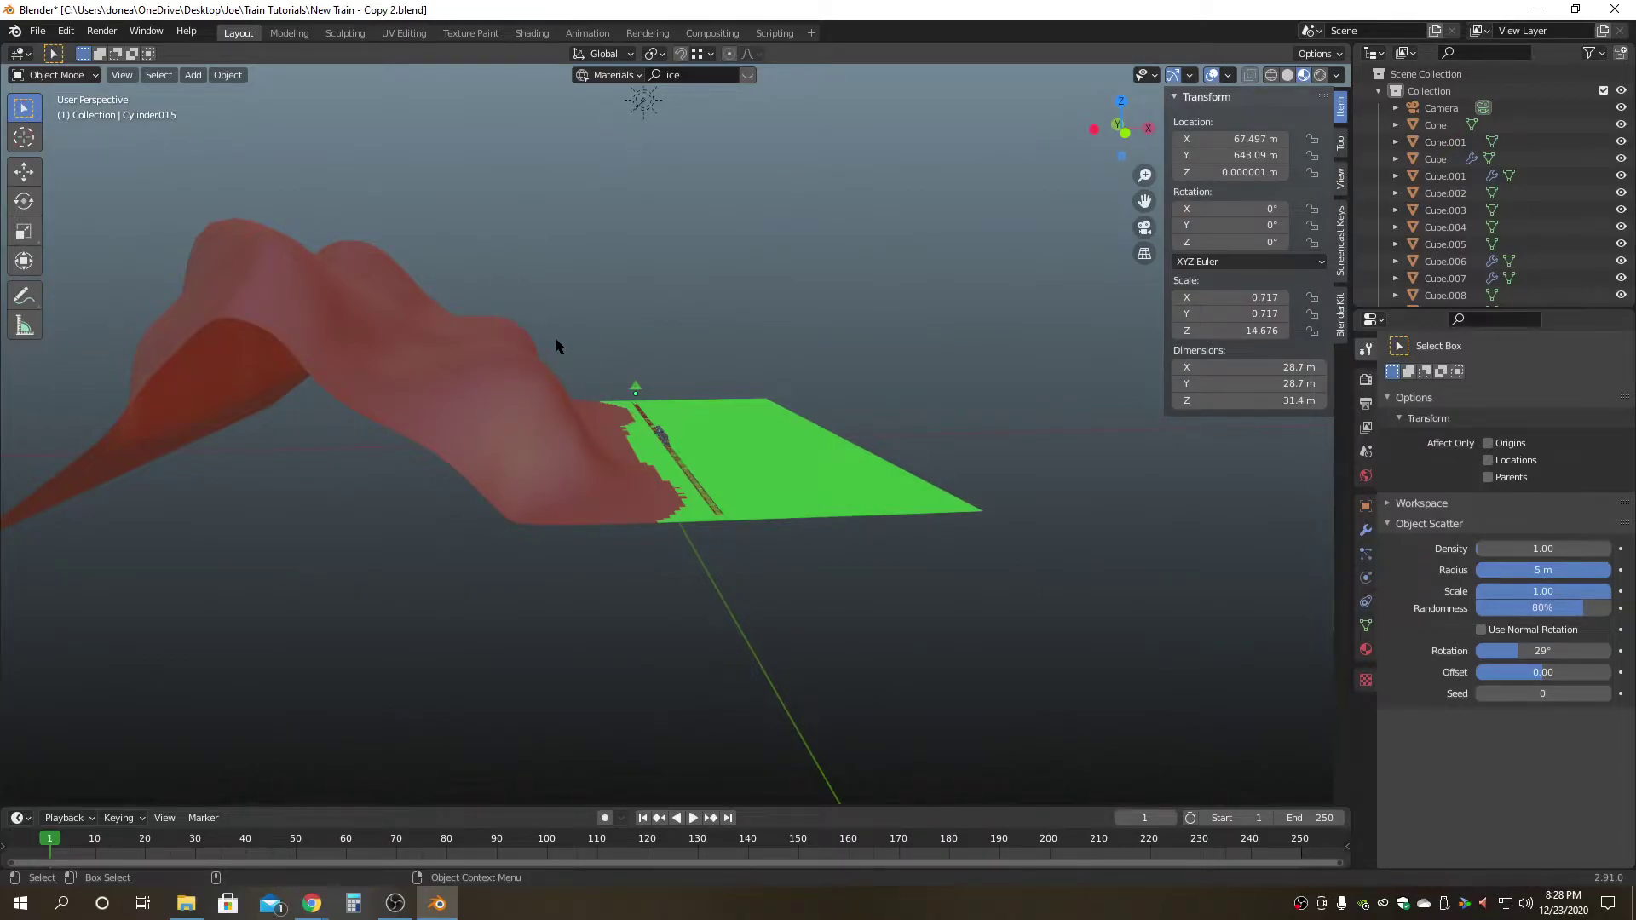
left_click_drag(1528, 655, 1478, 653)
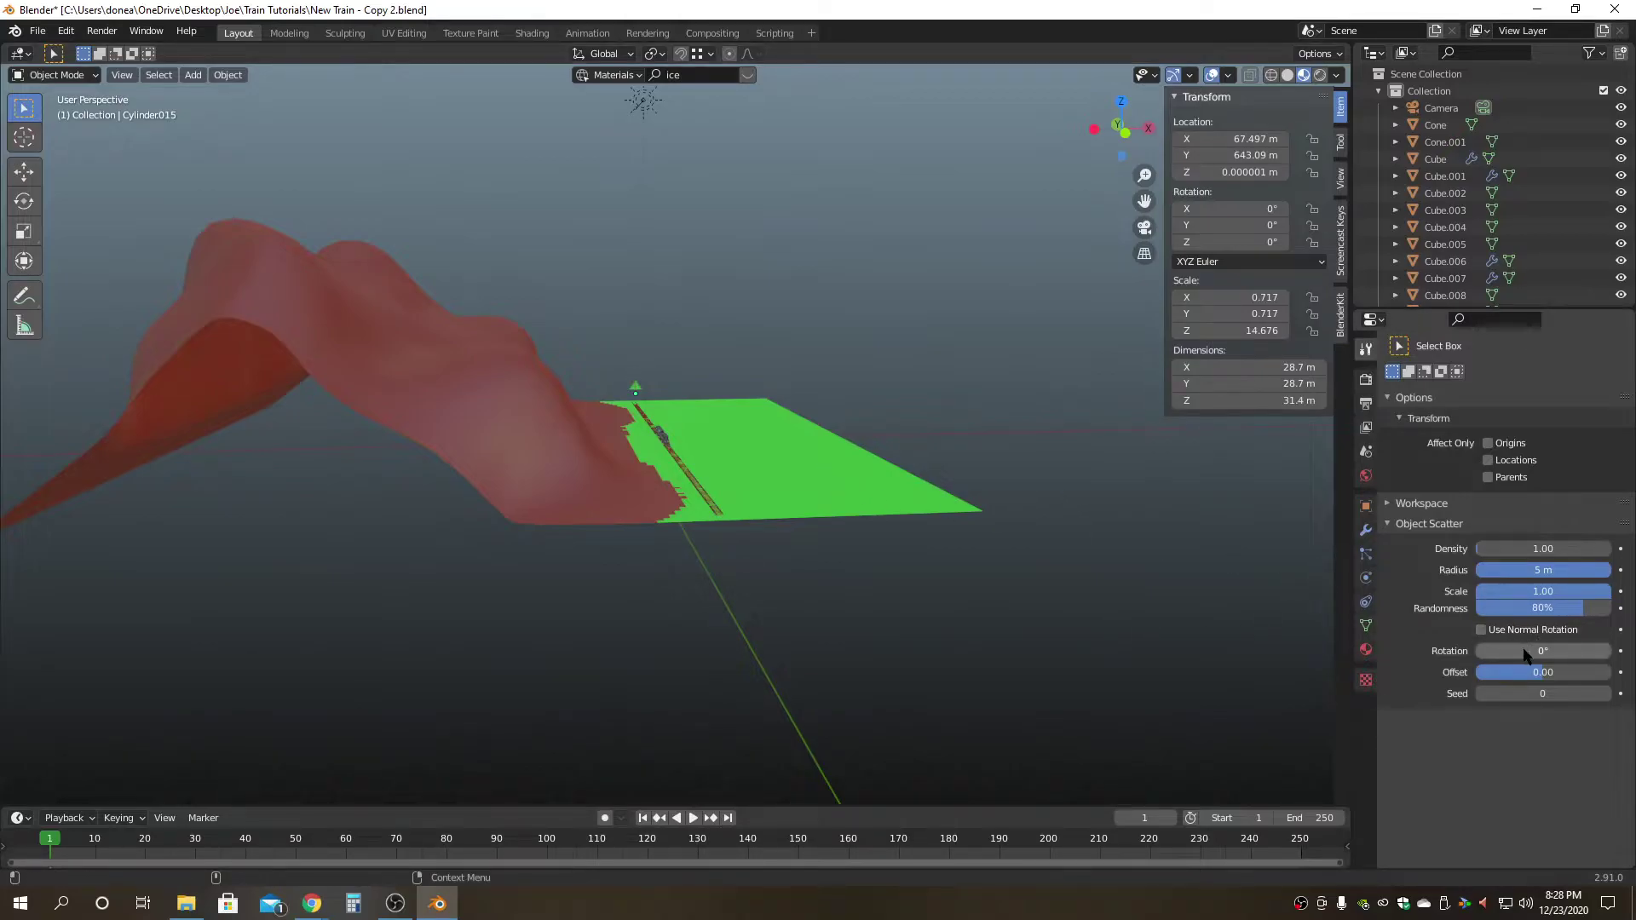
Select the conifer, add the ground plane to the selection as the active object, and switch to top view.
left_click_drag(1163, 625, 721, 492, "alt")
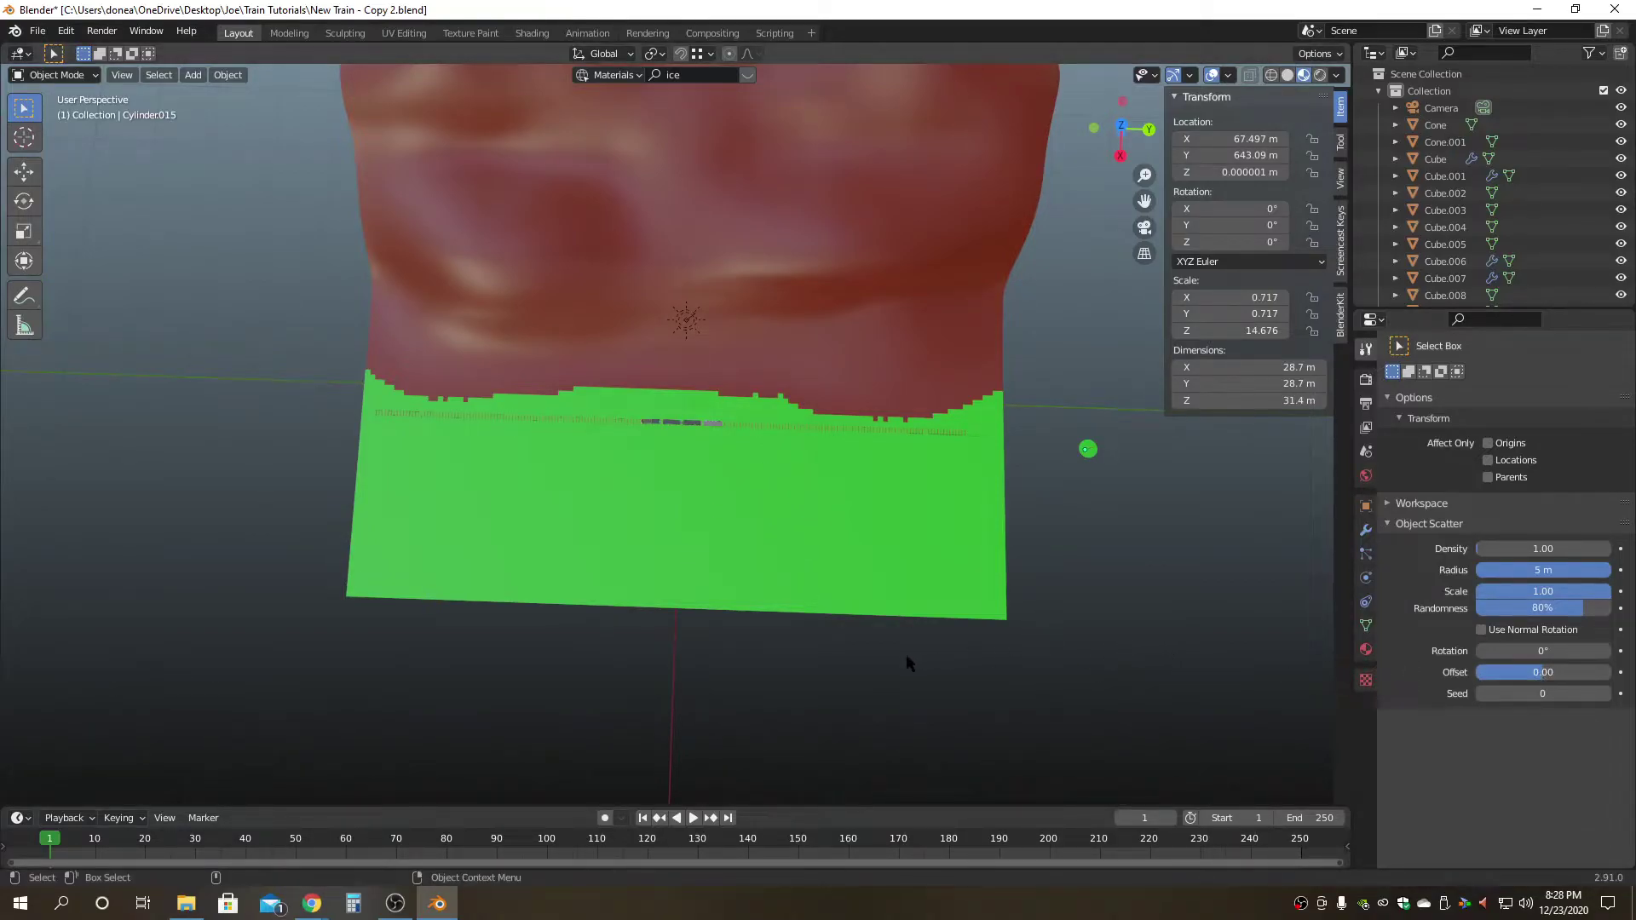
left_click_drag(999, 632, 1107, 548, "alt")
middle_click_drag(1106, 539, 1070, 512, "alt")
left_click(1062, 495)
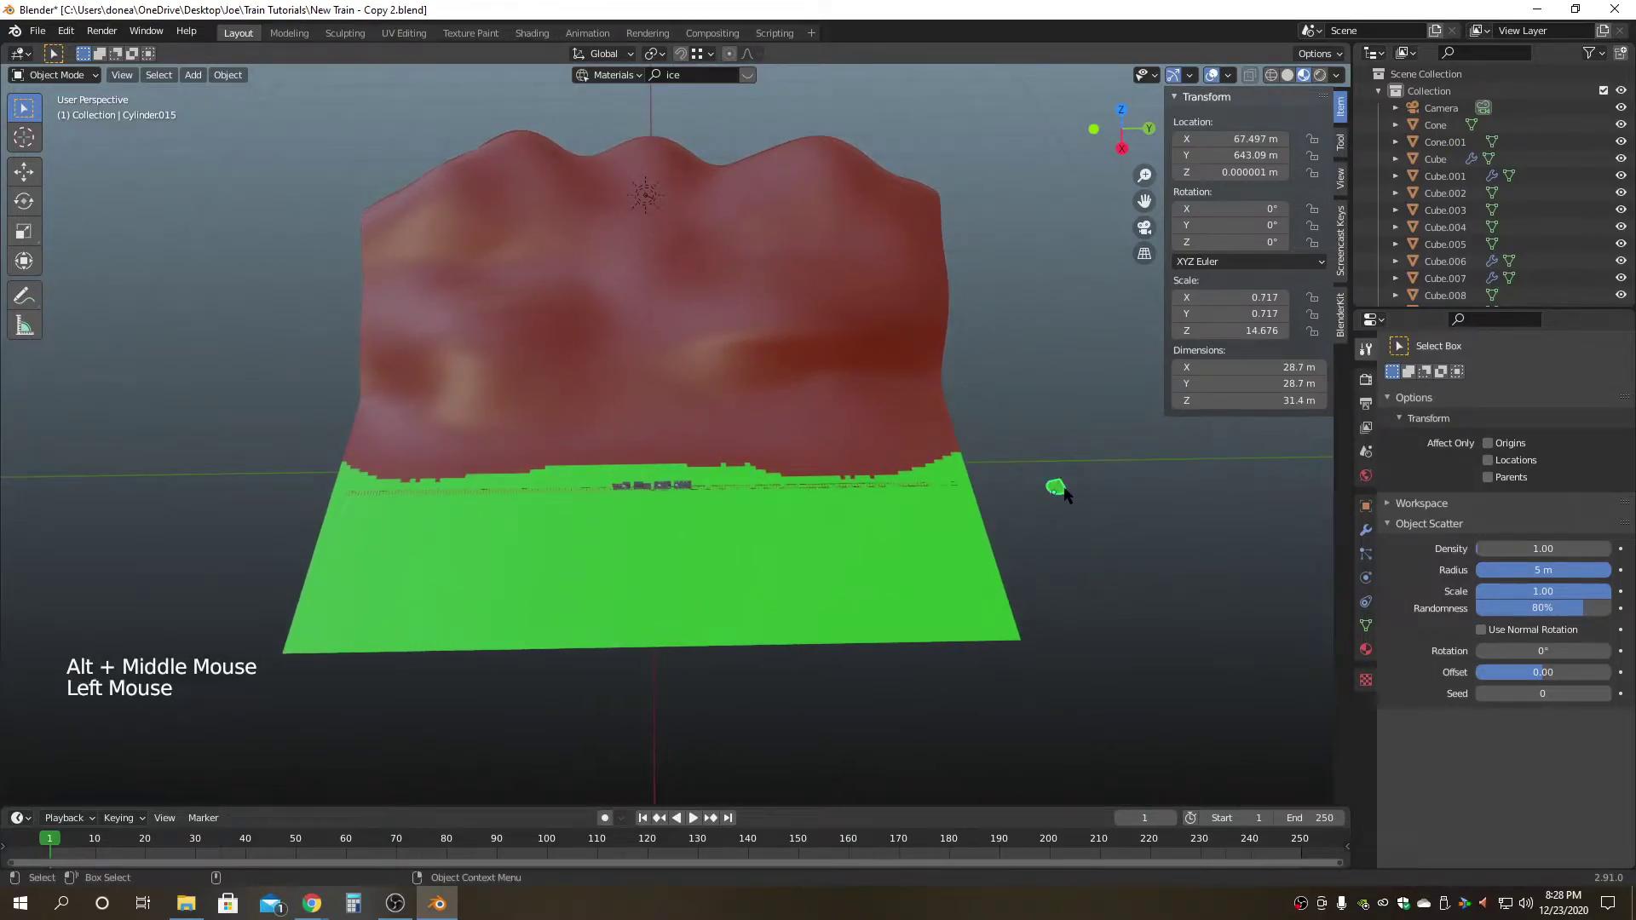
left_click(927, 611, "shift")
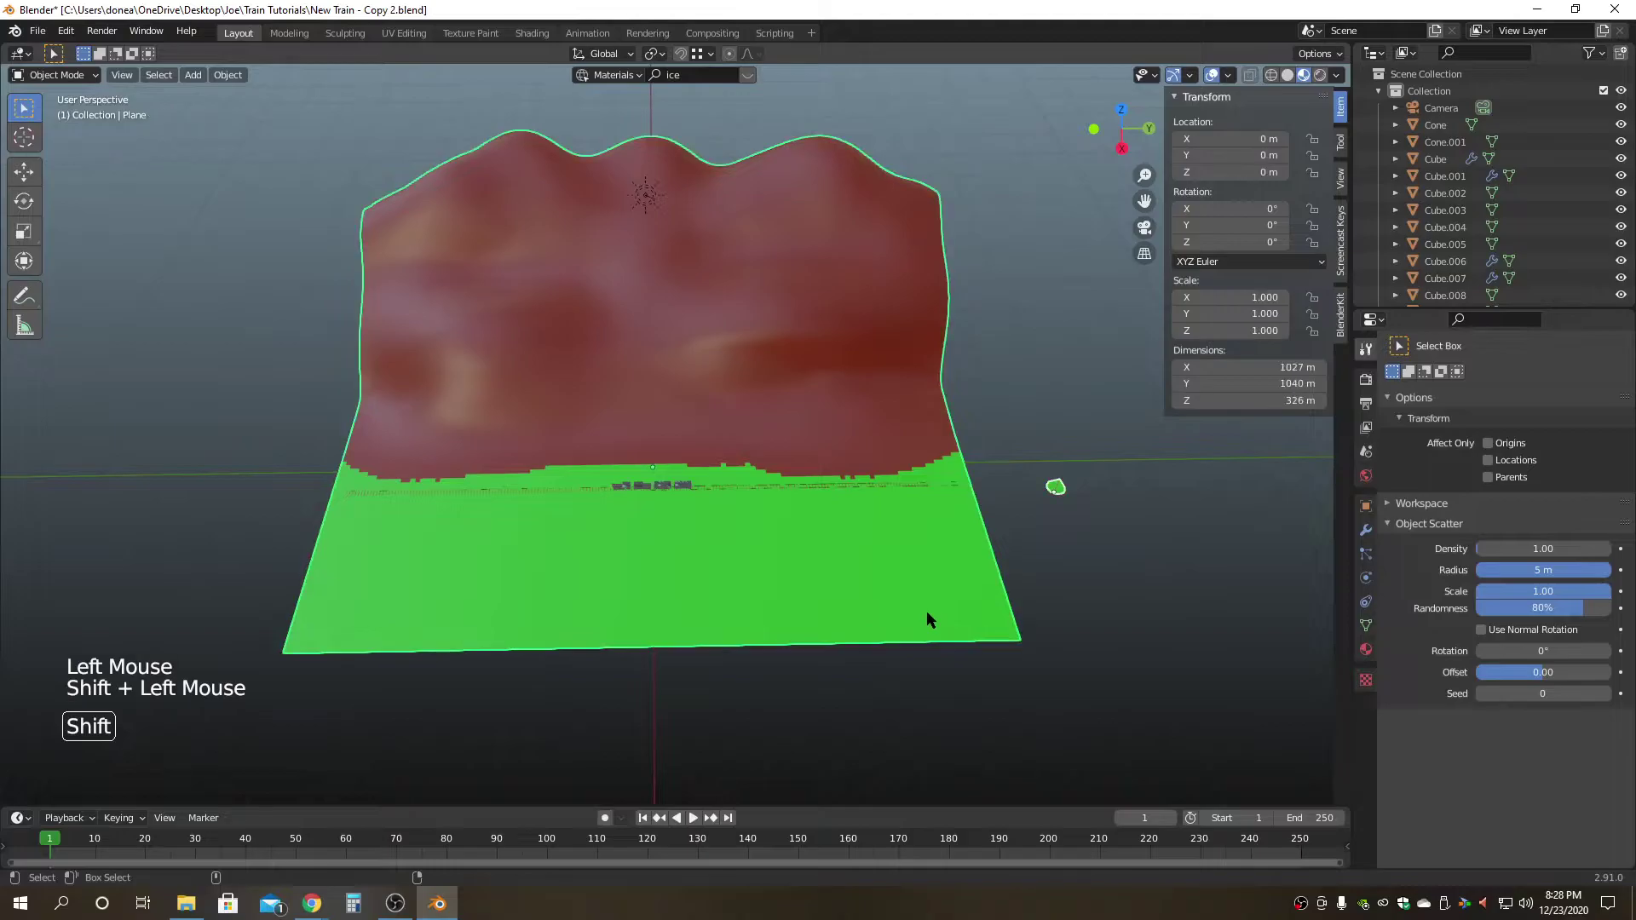
key("F3")
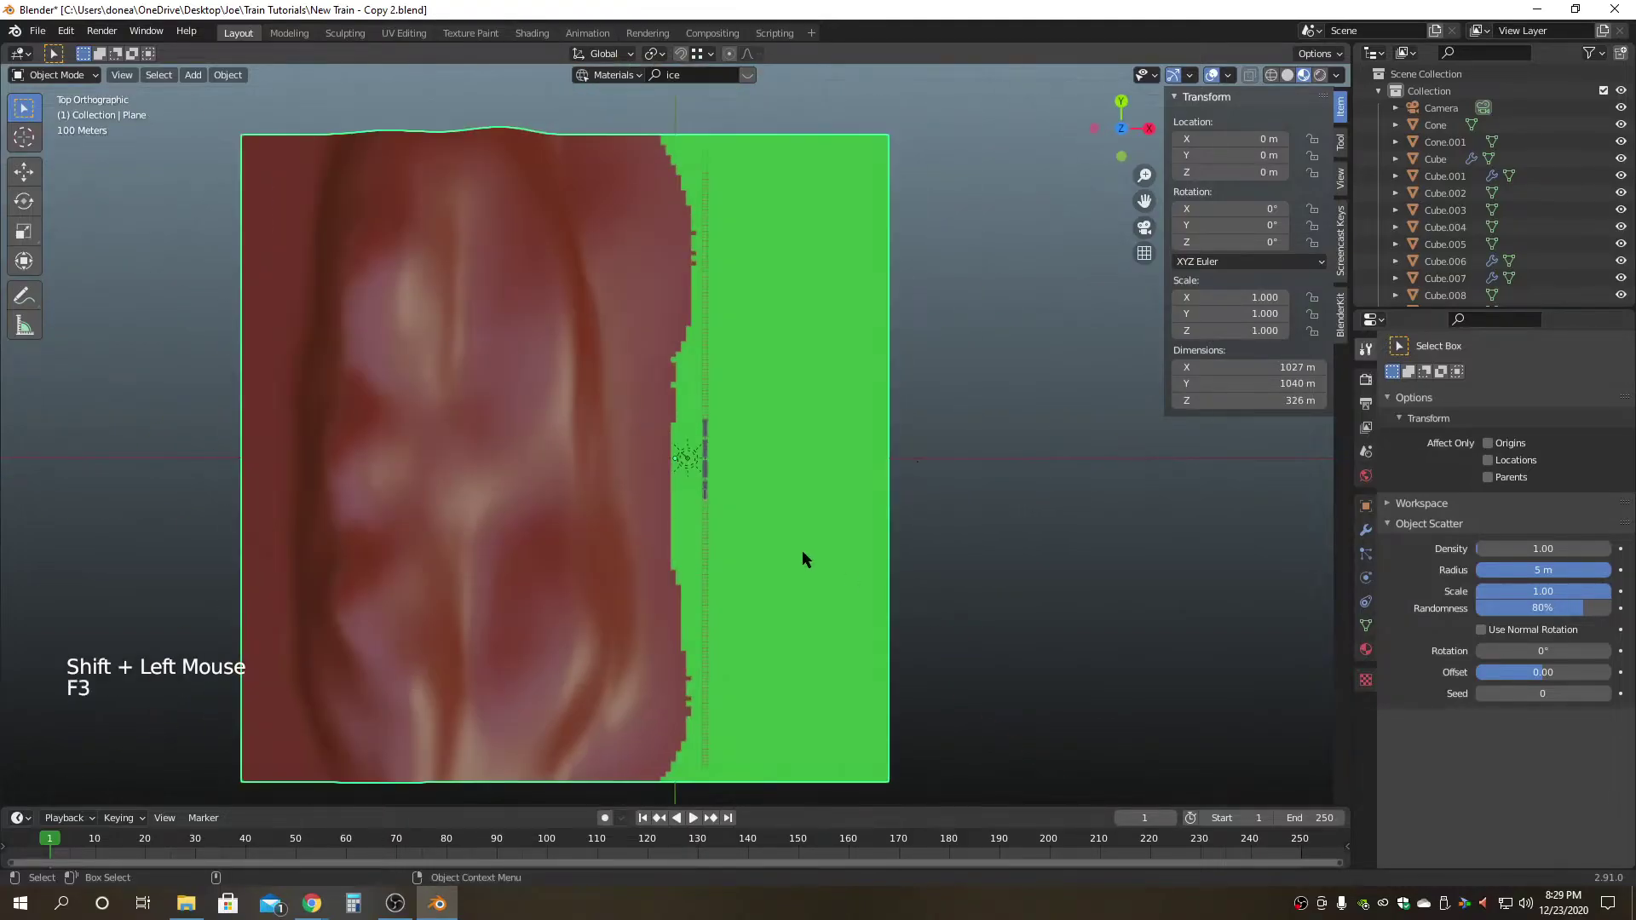
Run Scatter Objects, paint six long strokes of trees across the mountains and the green ground along the track's direction, and confirm the scatter.
left_click(228, 77)
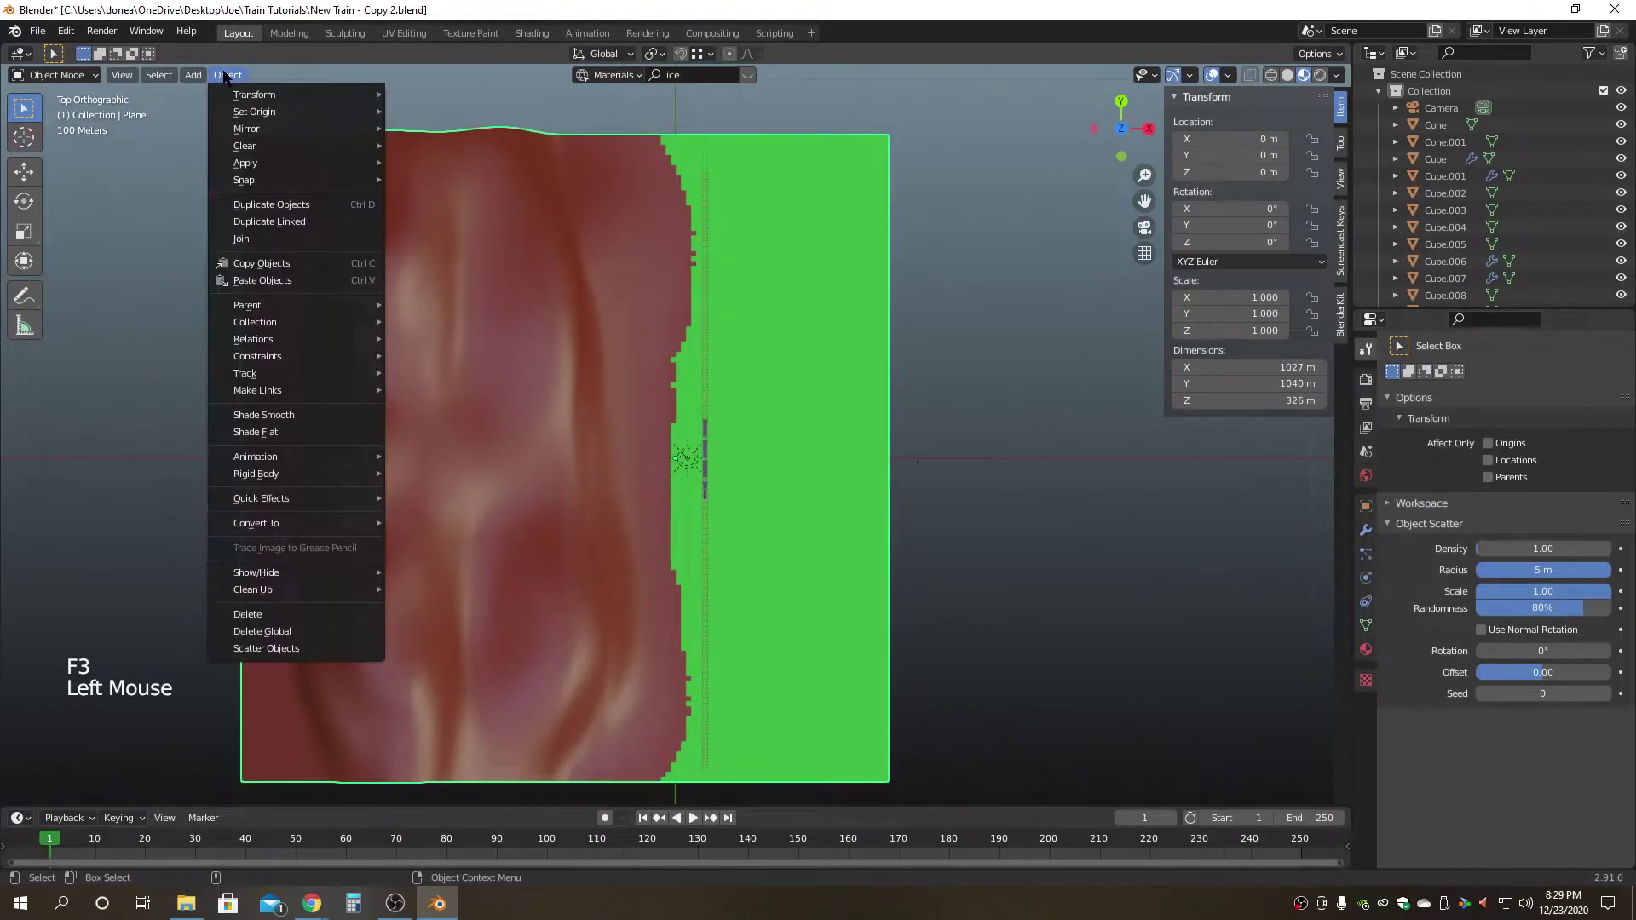
left_click(290, 648)
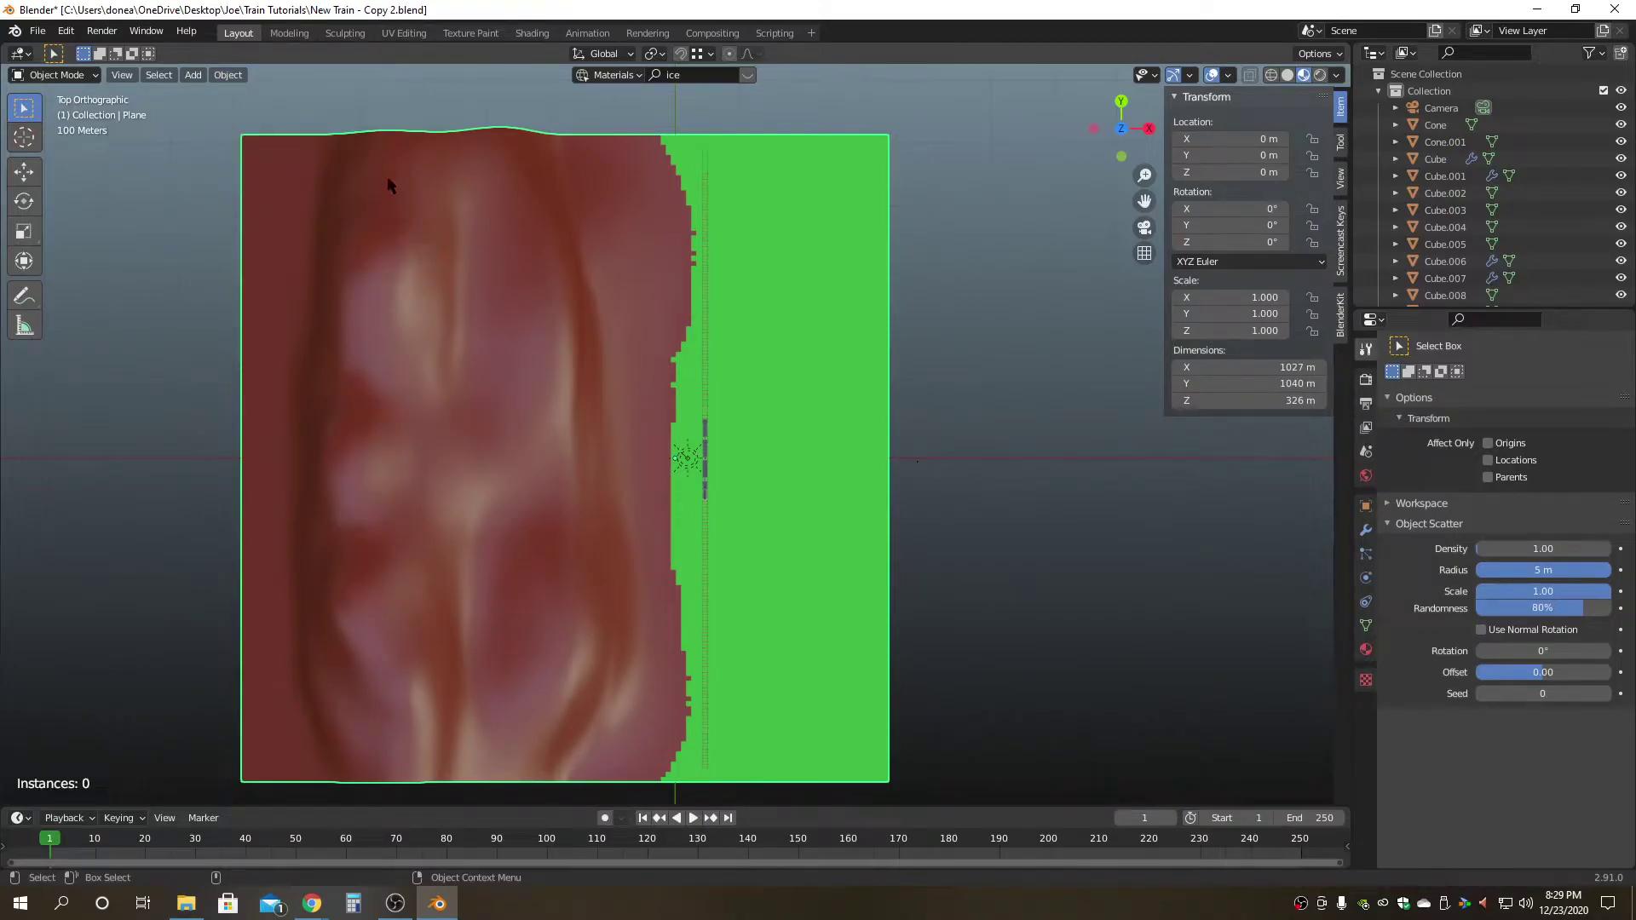
mouse_move(391, 164)
left_mouse_down()
mouse_move(405, 458)
mouse_move(389, 739)
left_mouse_up()
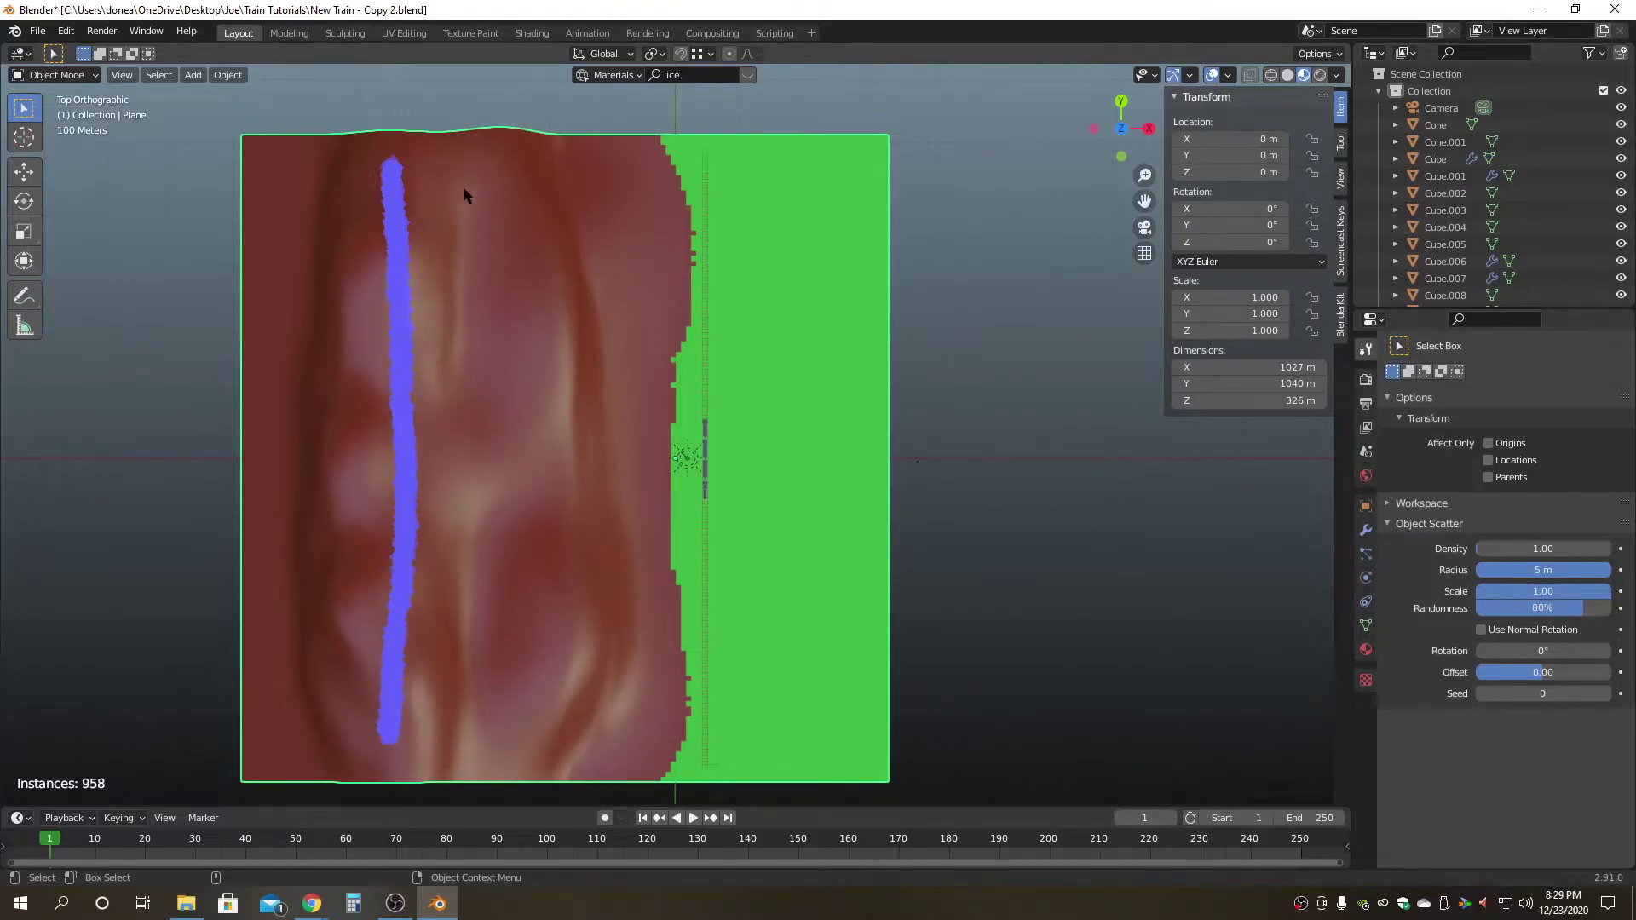
mouse_move(462, 176)
left_mouse_down()
mouse_move(450, 427)
mouse_move(472, 739)
mouse_move(534, 687)
left_mouse_up()
left_click_drag(541, 195, 576, 712)
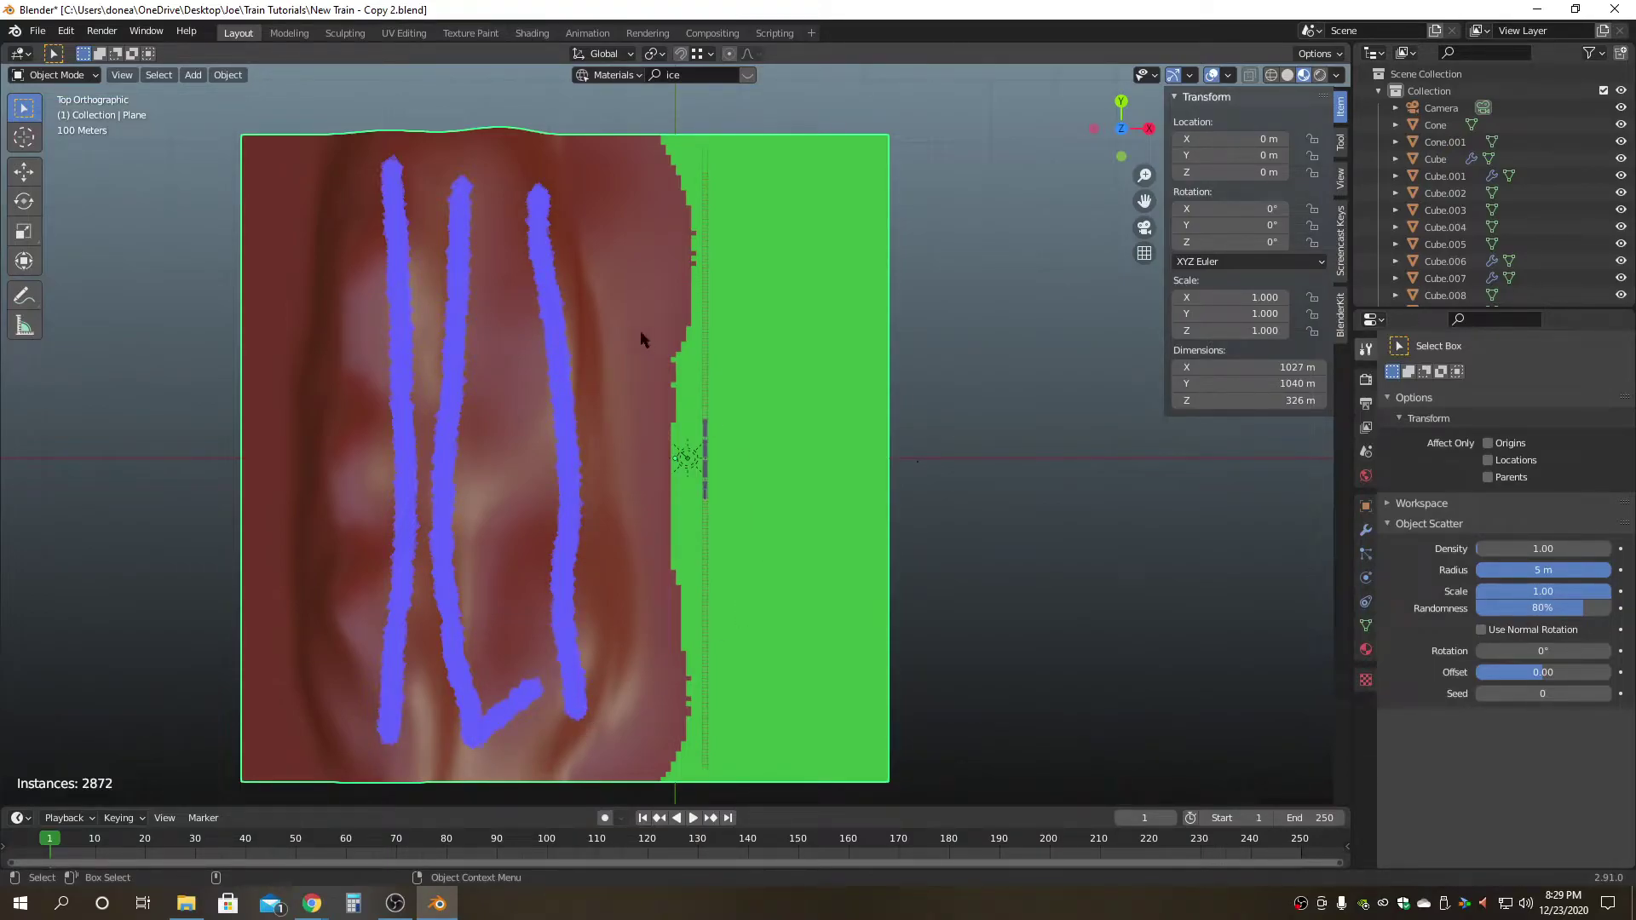
left_click_drag(632, 196, 652, 719)
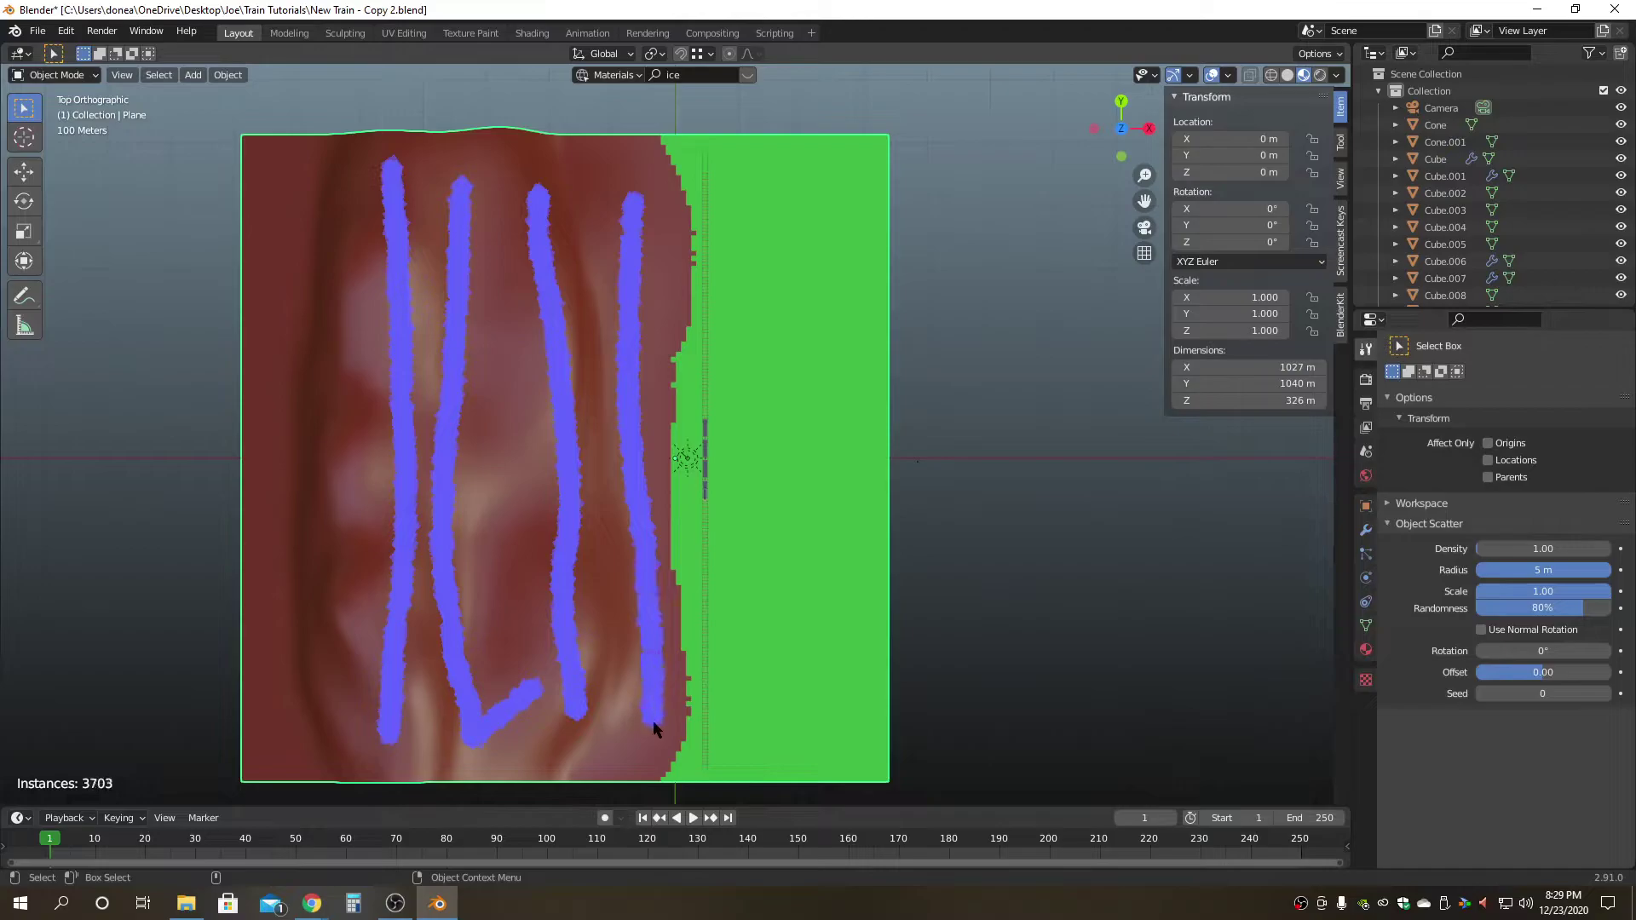
mouse_move(726, 195)
left_mouse_down()
mouse_move(753, 736)
mouse_move(777, 697)
left_mouse_up()
left_click_drag(813, 192, 844, 748)
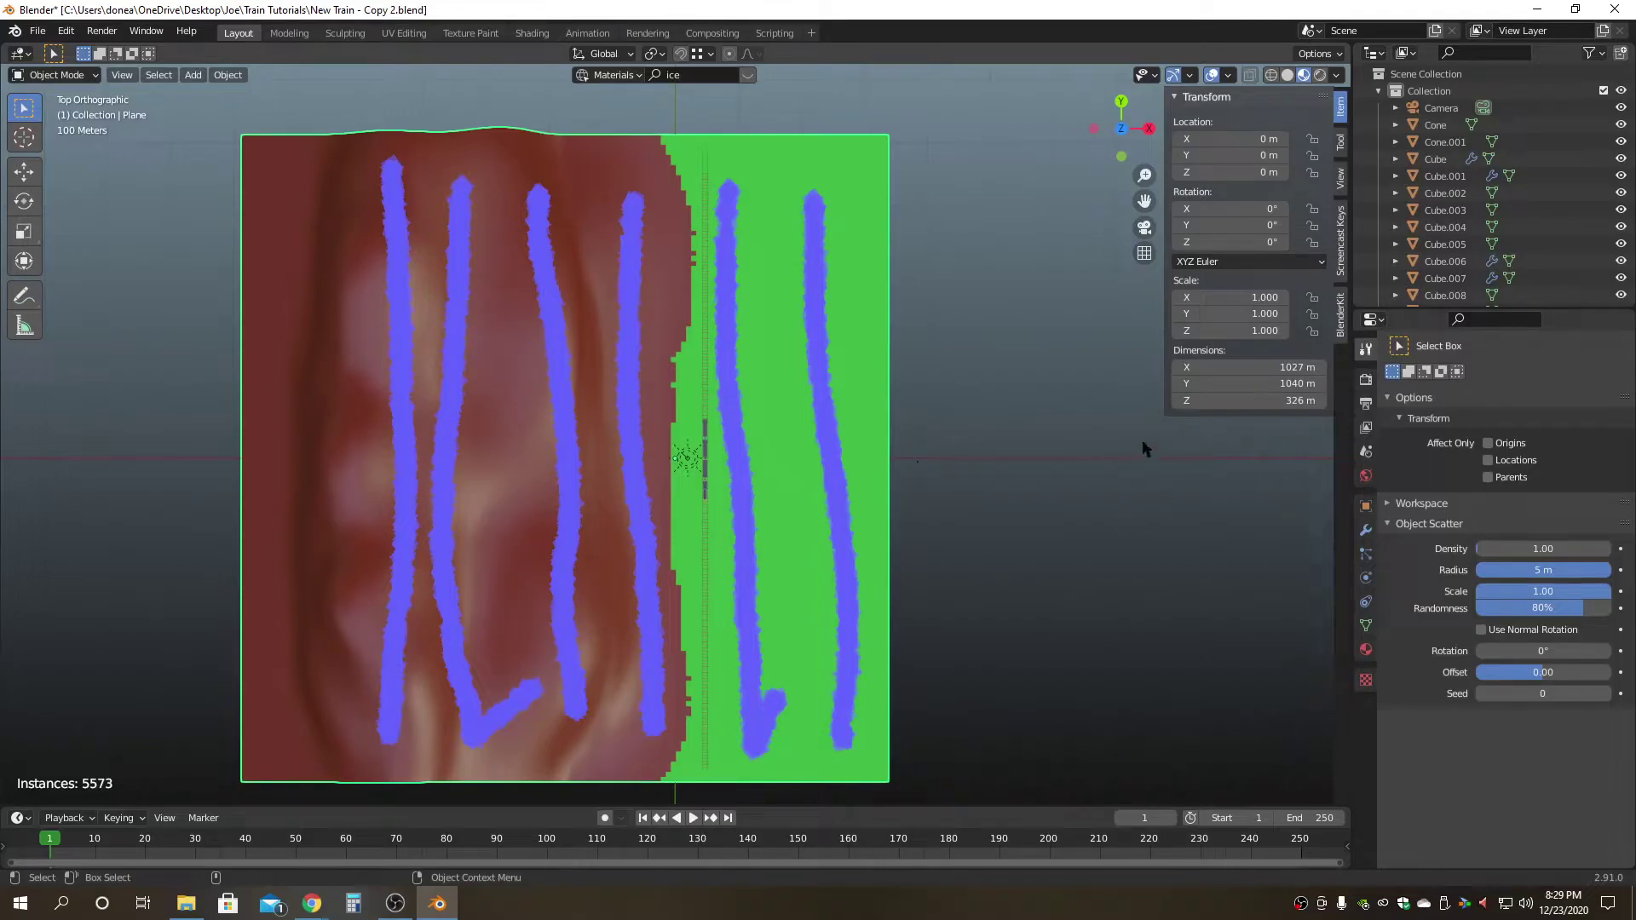
key("KP_Enter")
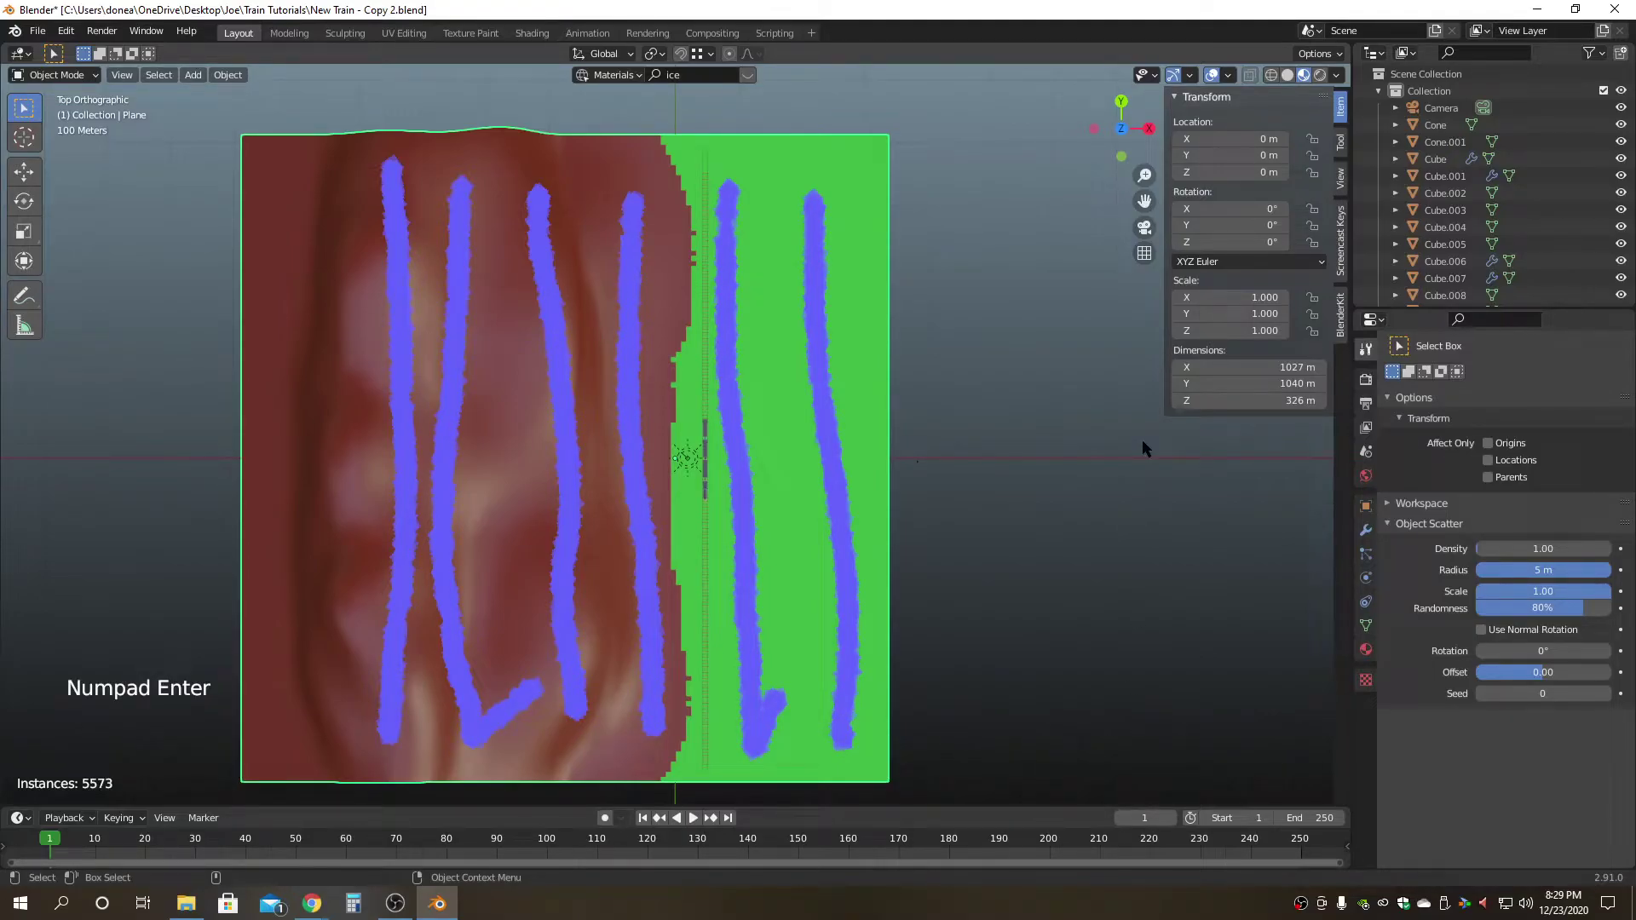
left_click_drag(957, 593, 790, 516, "alt")
scroll(779, 445, "up", 5)
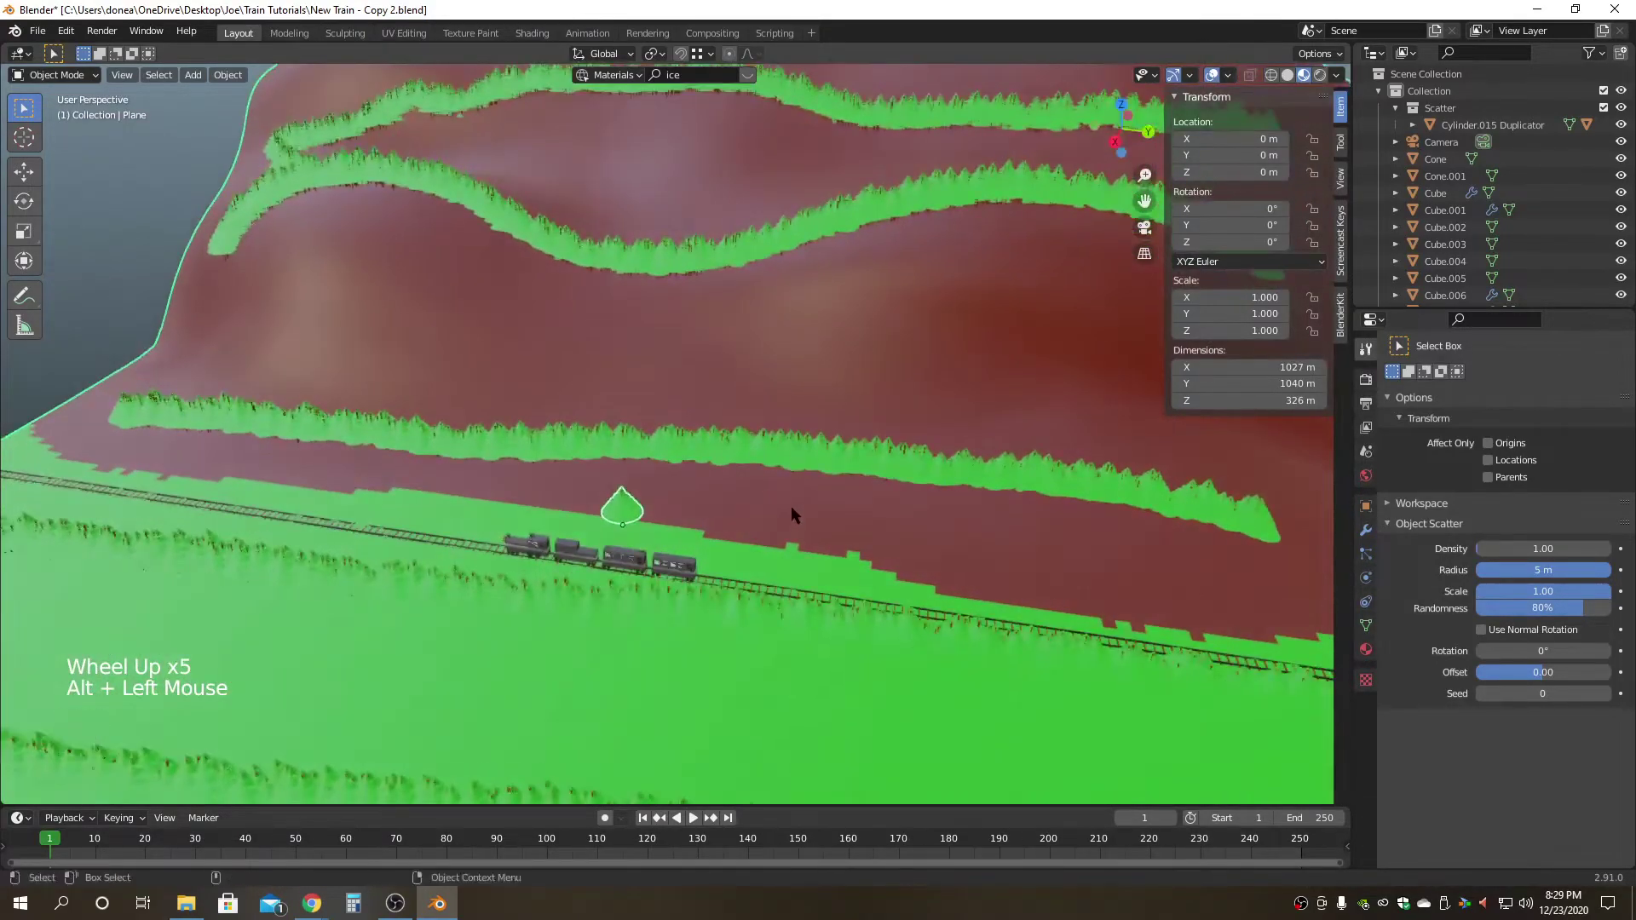
Undo the last scatter of conifers on the mountains and ground.
key("ctrl+z")
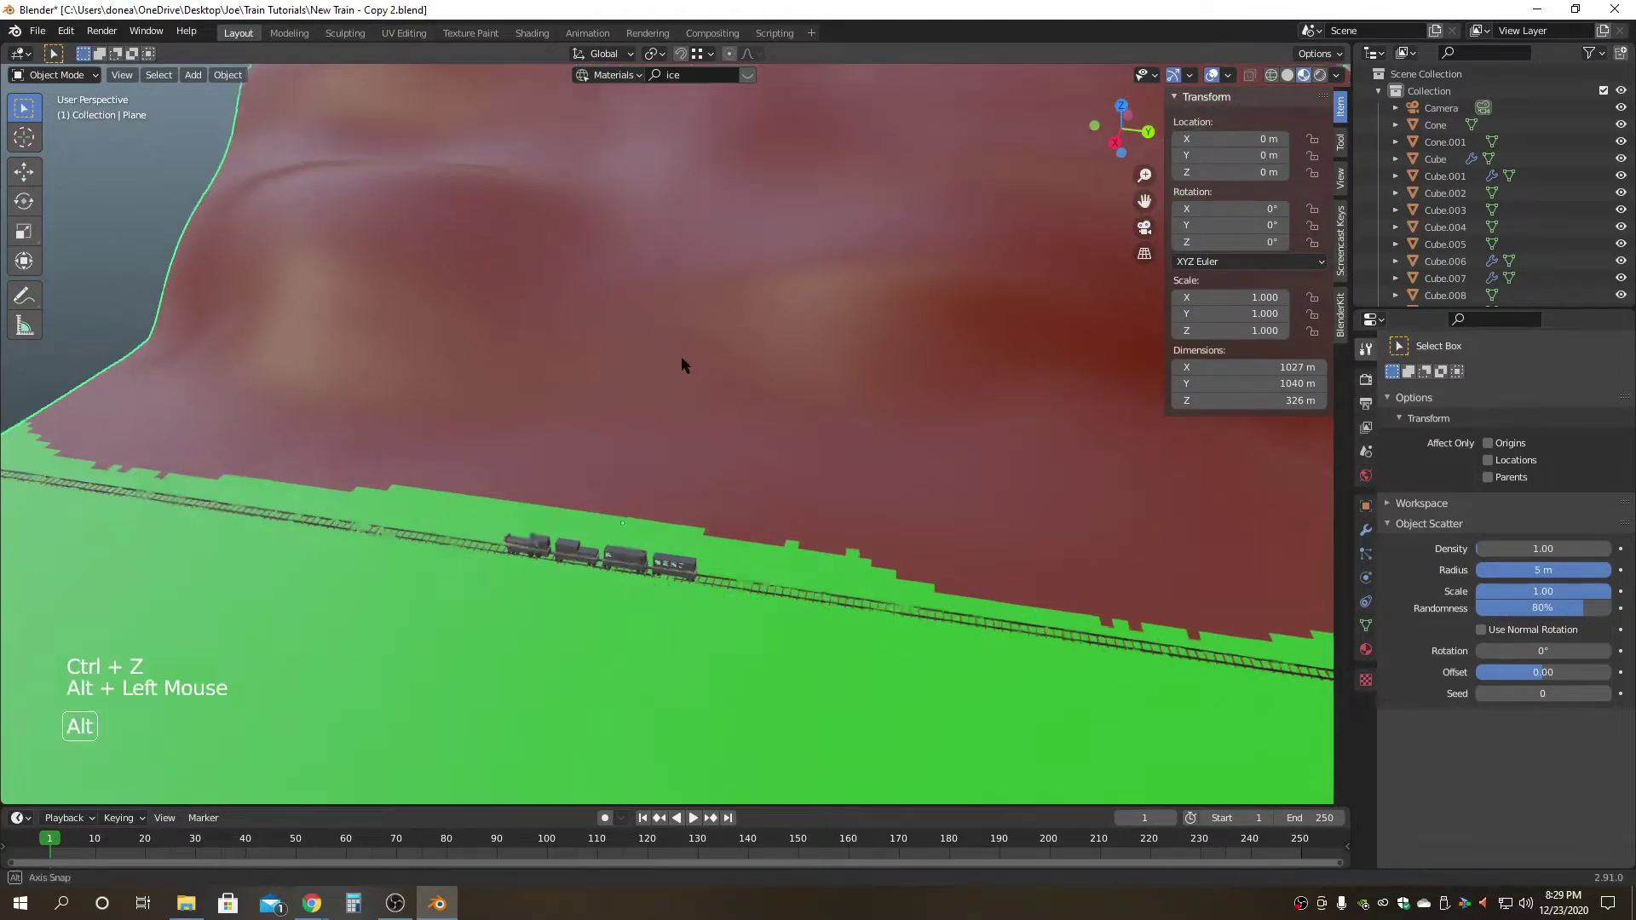
left_click_drag(677, 354, 730, 409, "alt")
scroll(777, 416, "down", 4)
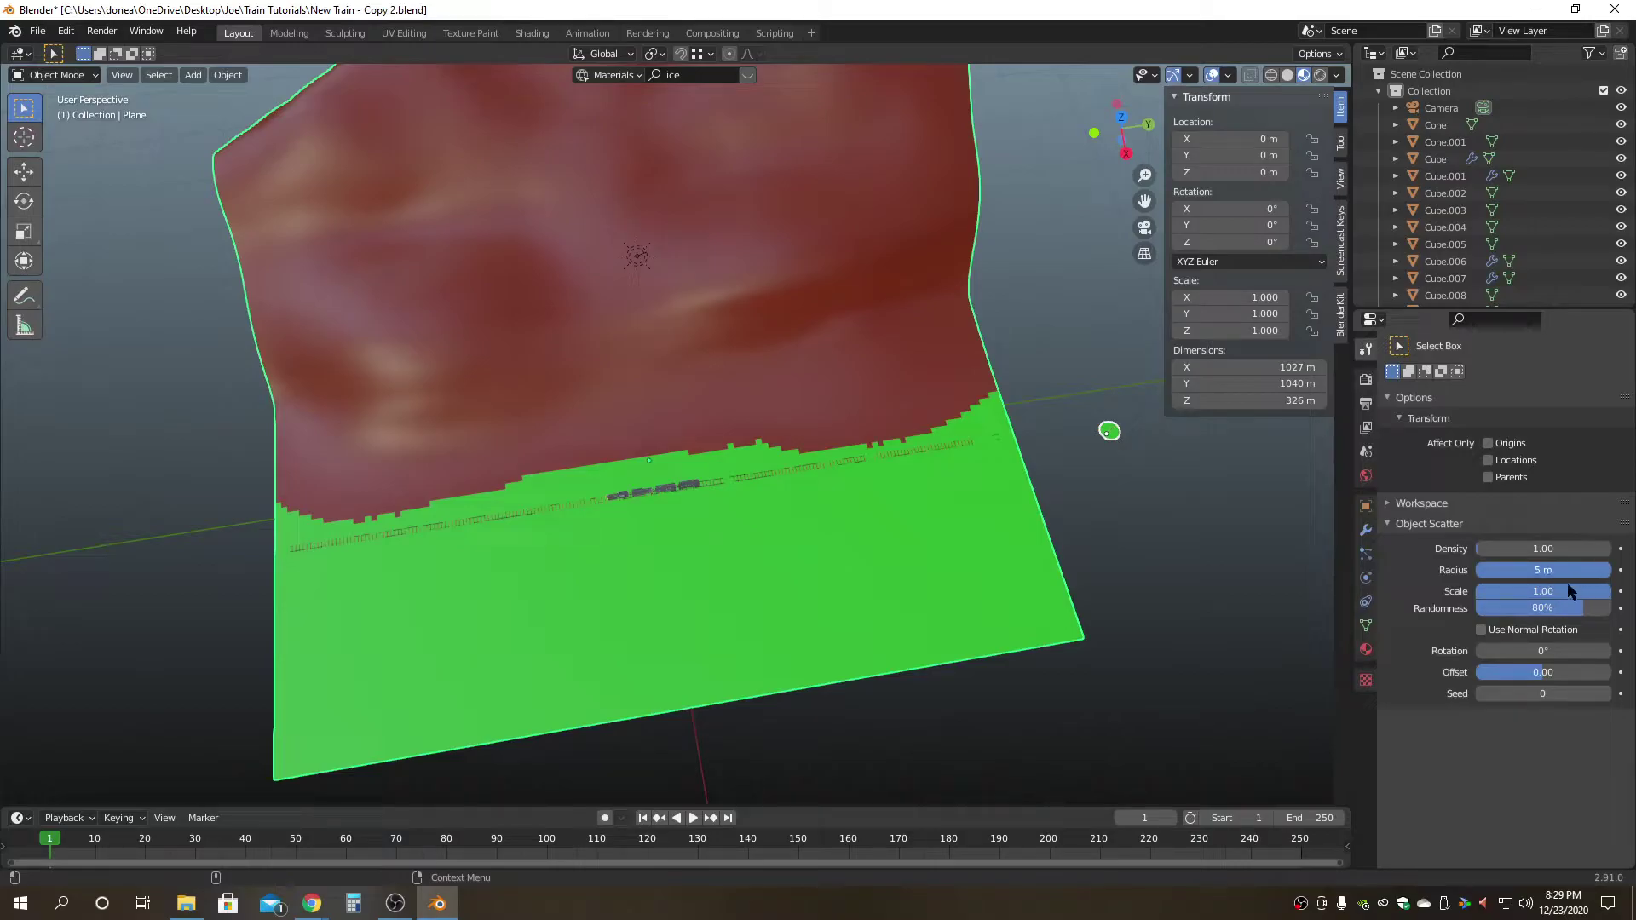
Set the Object Scatter density to 0.50 and its radius to 20 m.
left_click(1533, 547)
type("0.5")
key("Return")
left_click(1518, 571)
left_click(1519, 570)
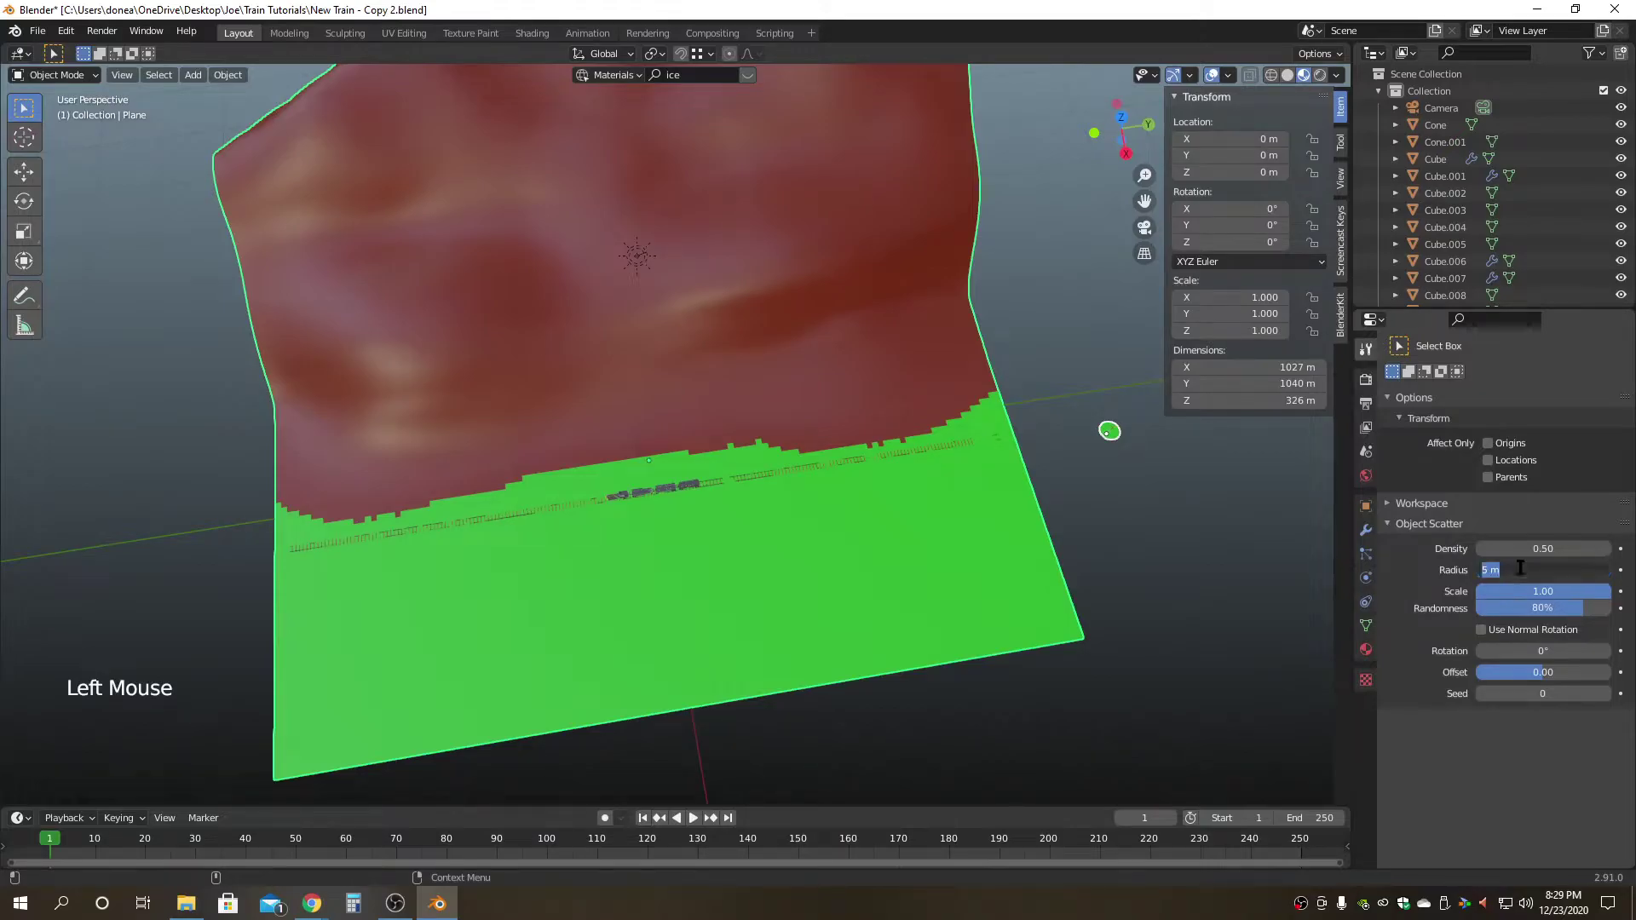
type("20")
key("Return")
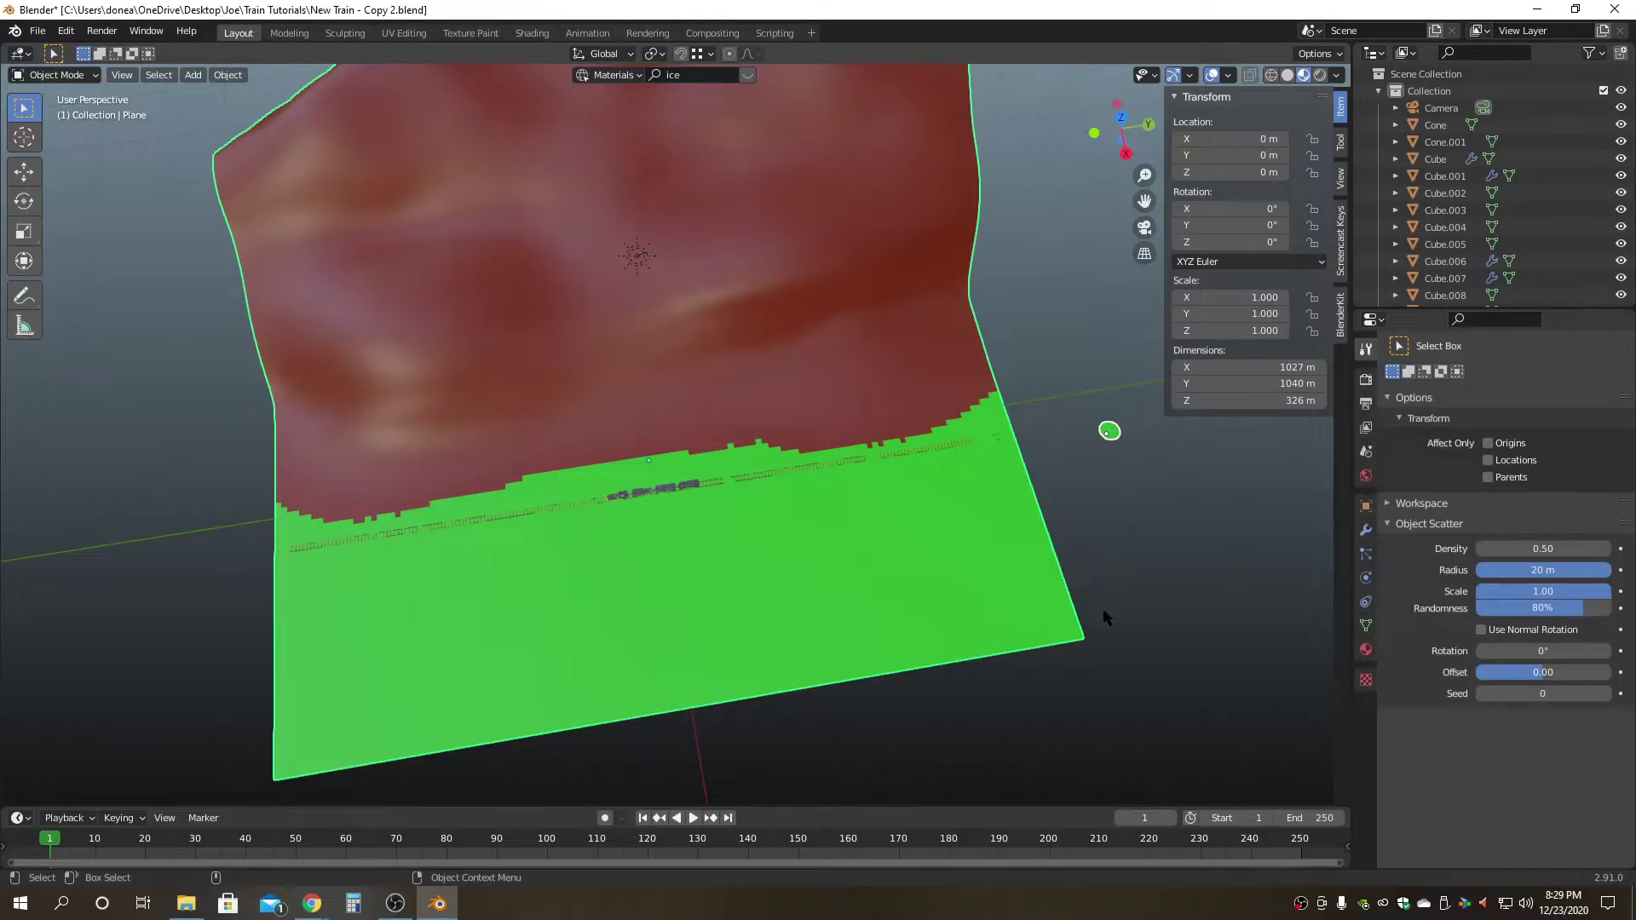
Reselect the conifer with the ground plane as the active object and switch to top view, ready for Scatter Objects.
left_click(1143, 602)
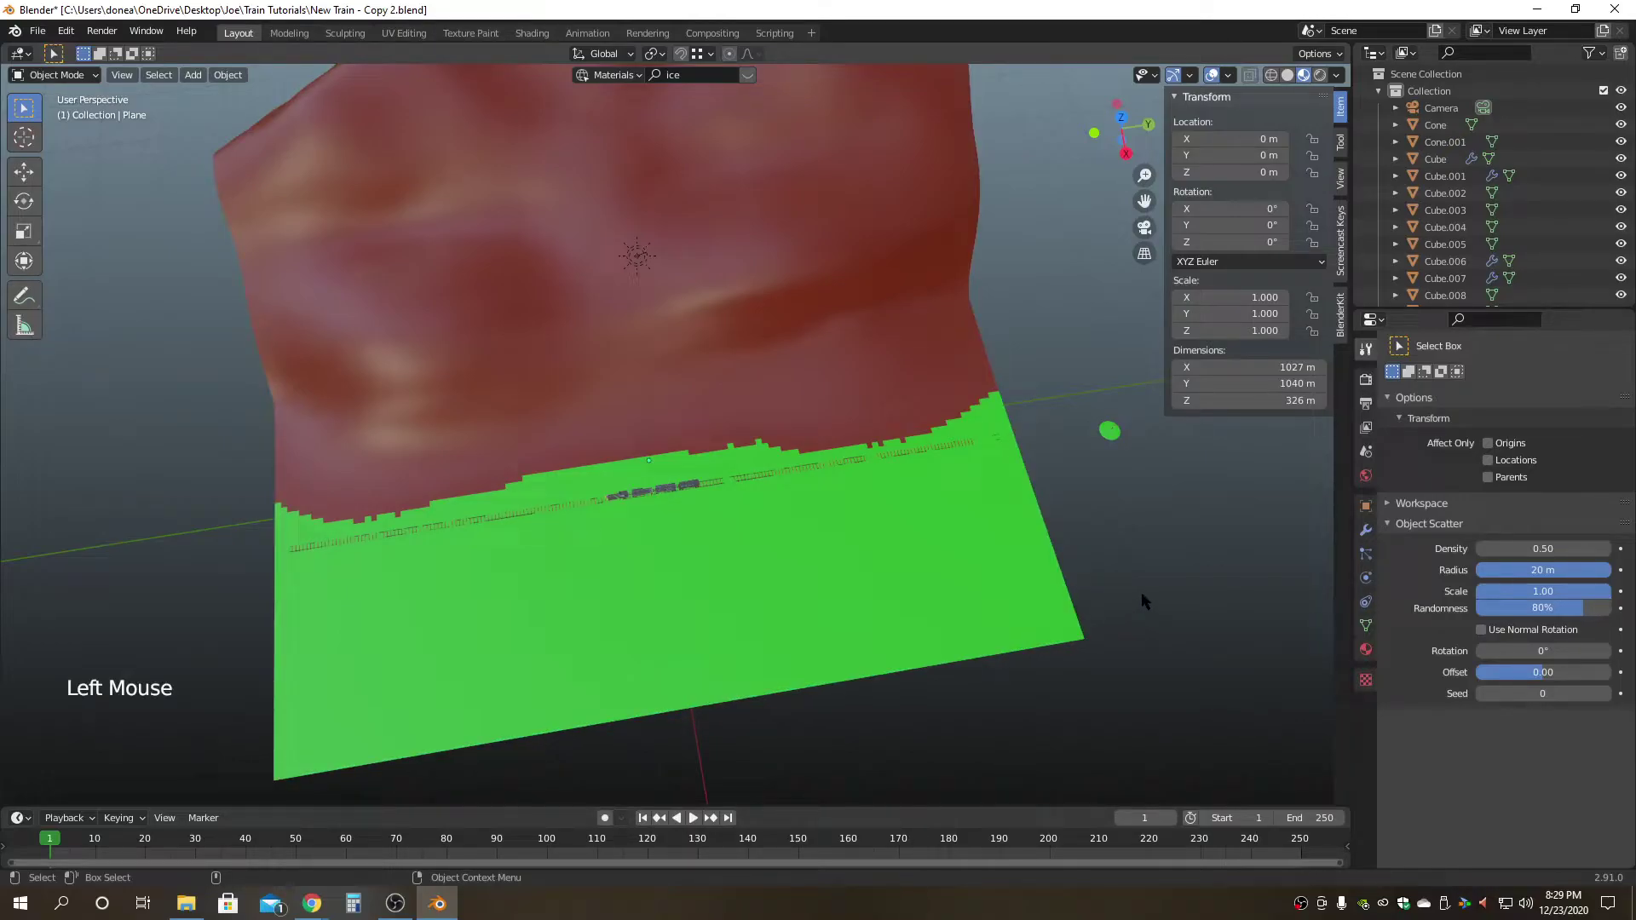
scroll(1133, 594, "down", 3)
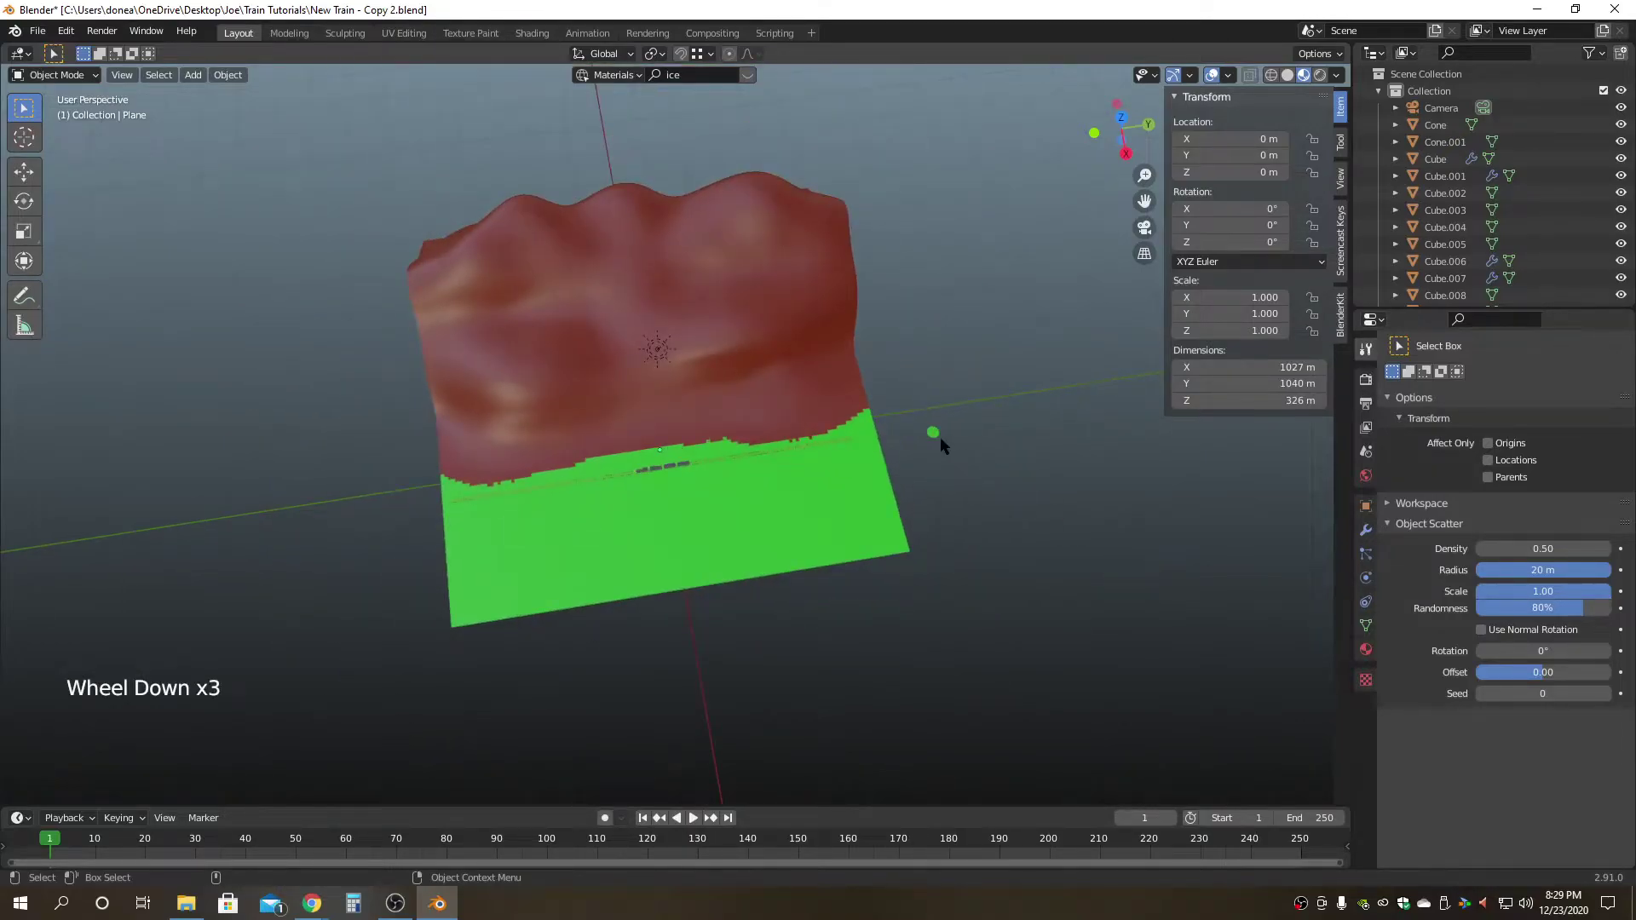
left_click(966, 471)
left_click(811, 571, "shift")
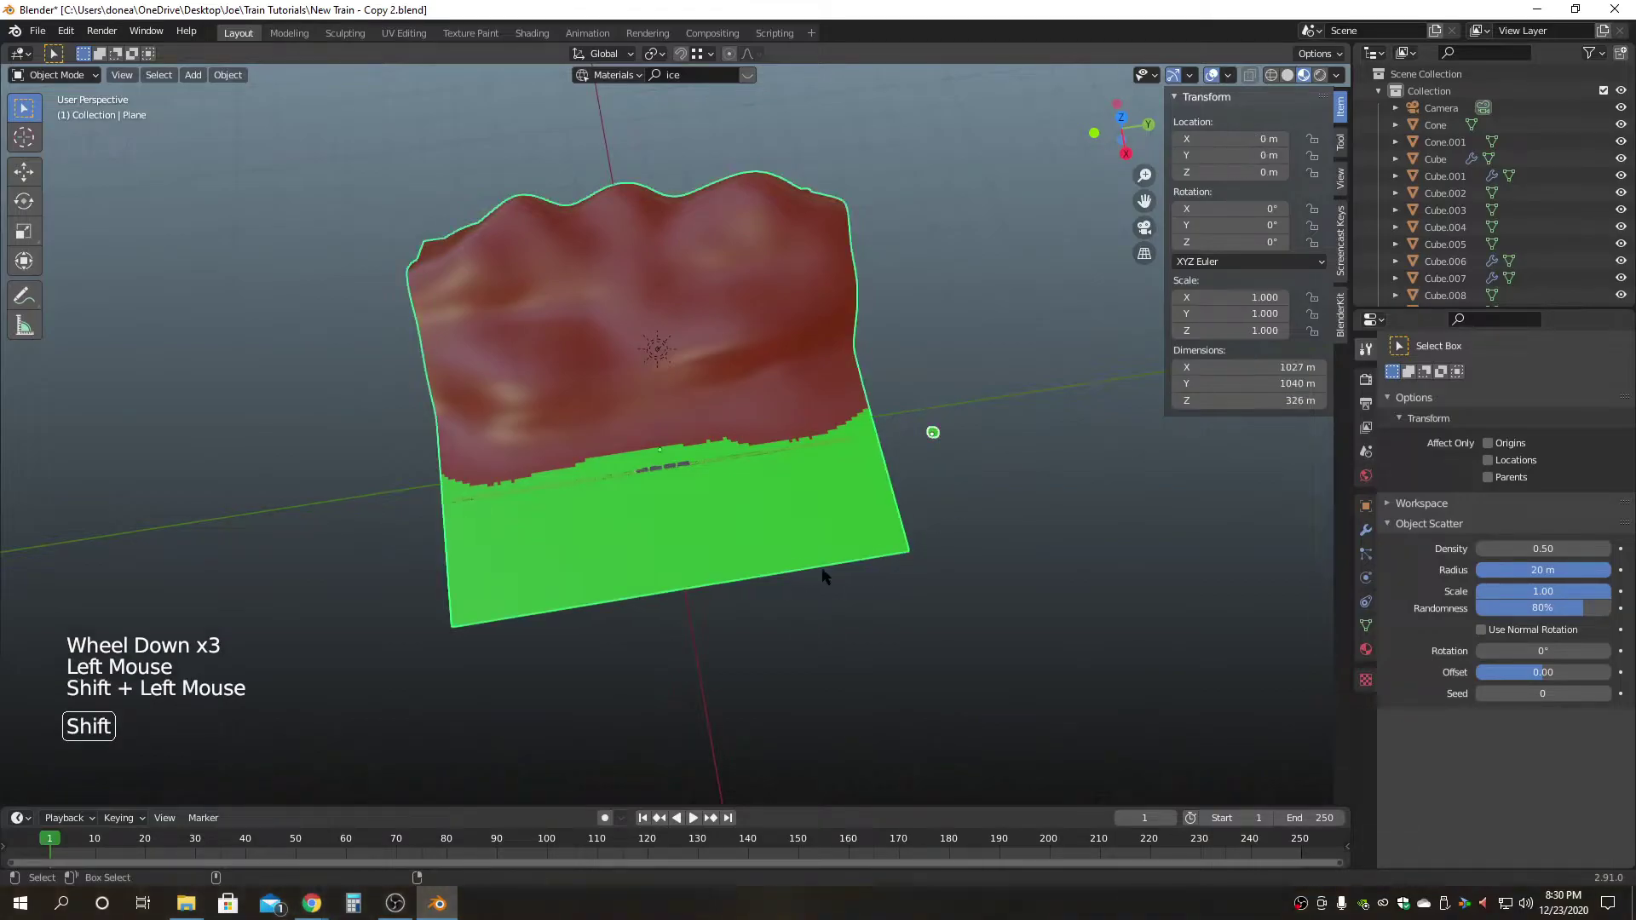
key("F3")
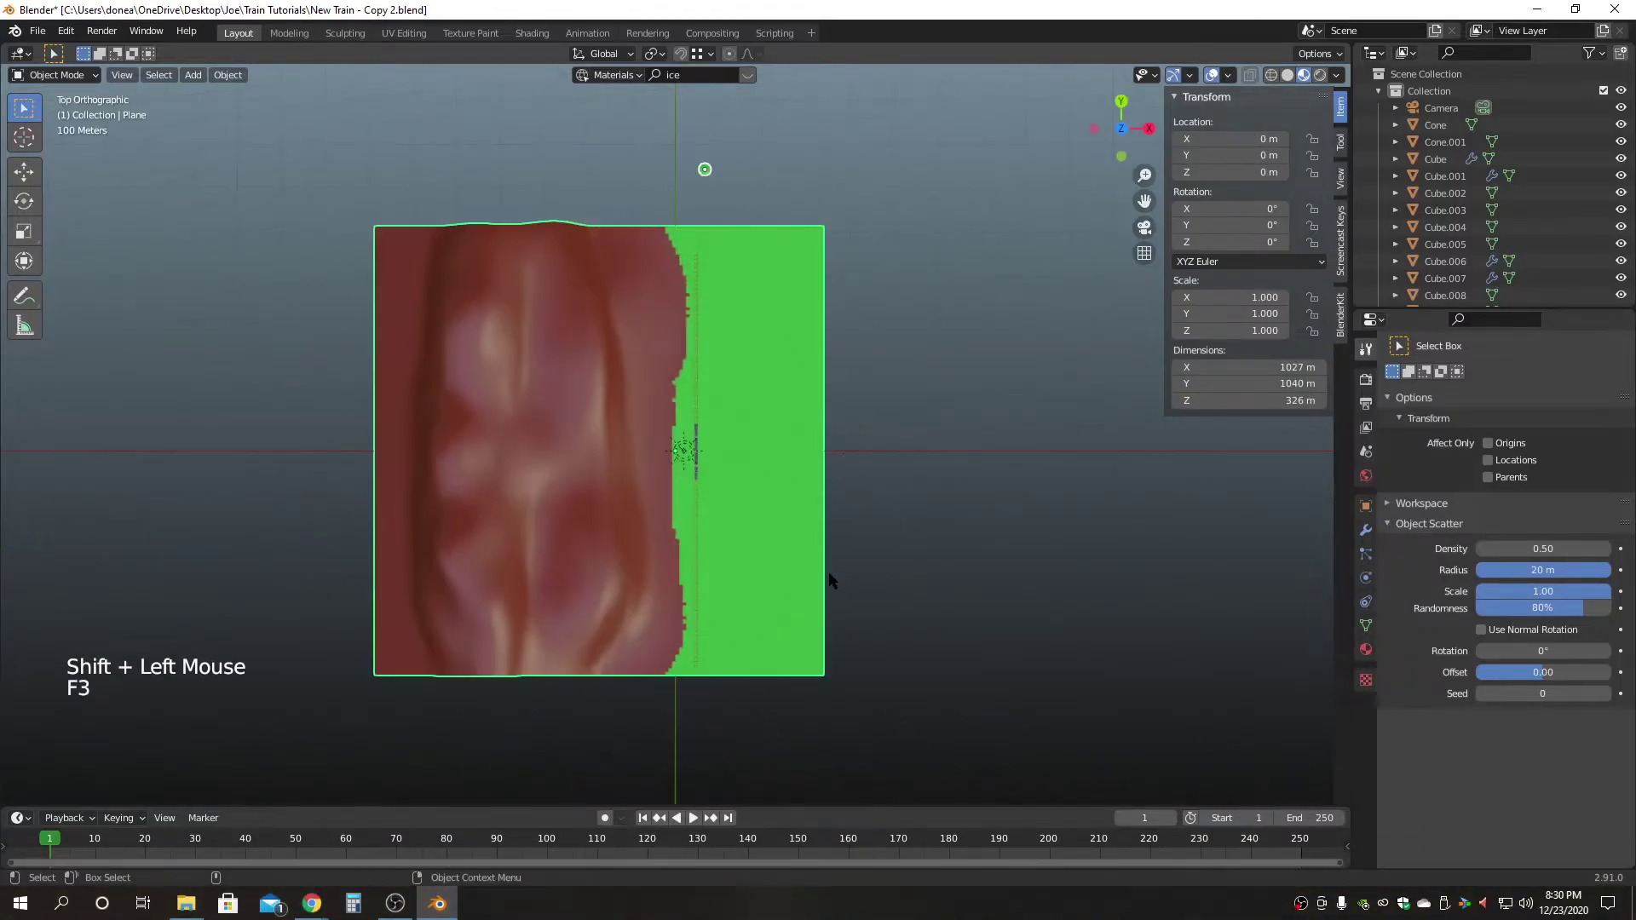
key("a")
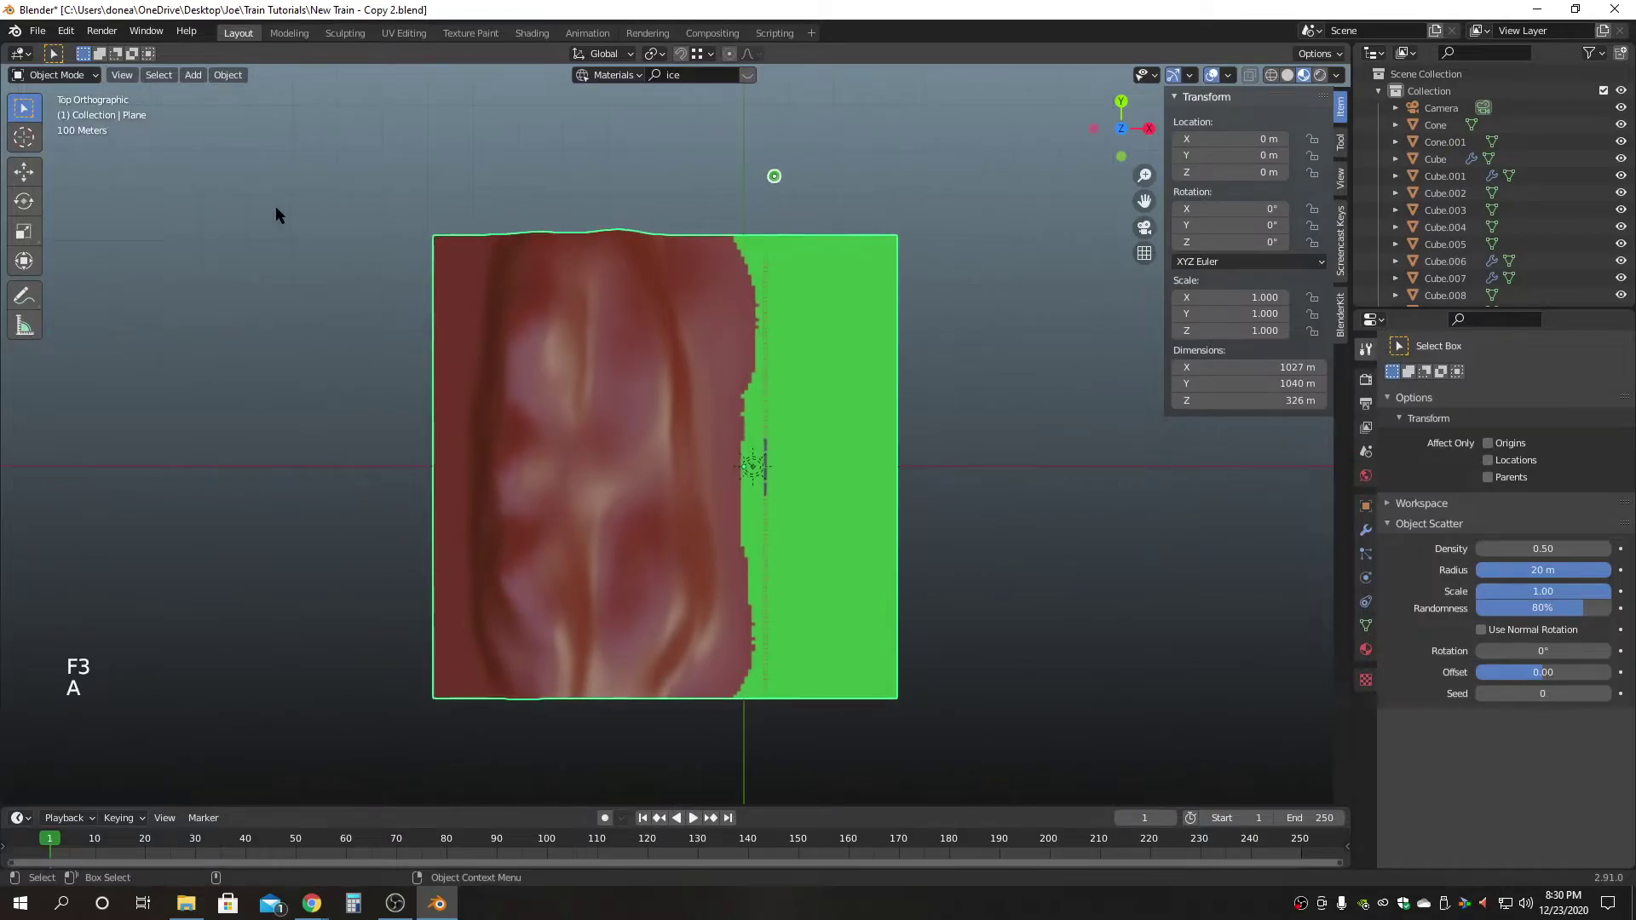
Scatter the selected tree over the terrain with Scatter Objects, painting four lengthwise strokes on the mountains and two on the green flat.
left_click(229, 75)
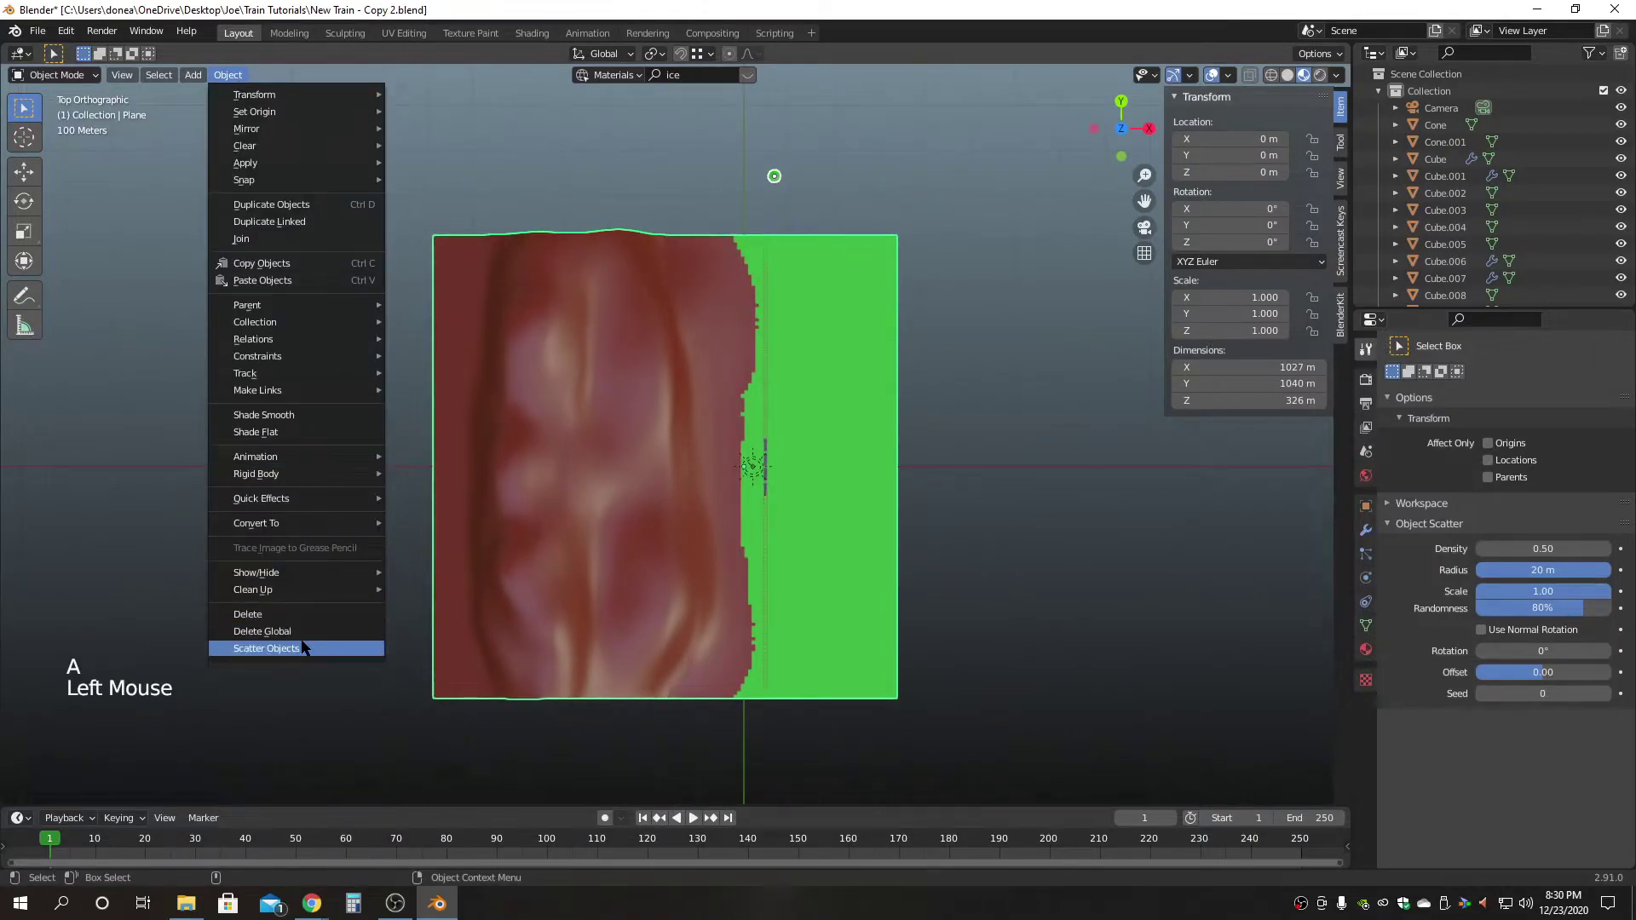
left_click(256, 636)
left_click_drag(539, 310, 544, 664)
left_click_drag(595, 260, 588, 452)
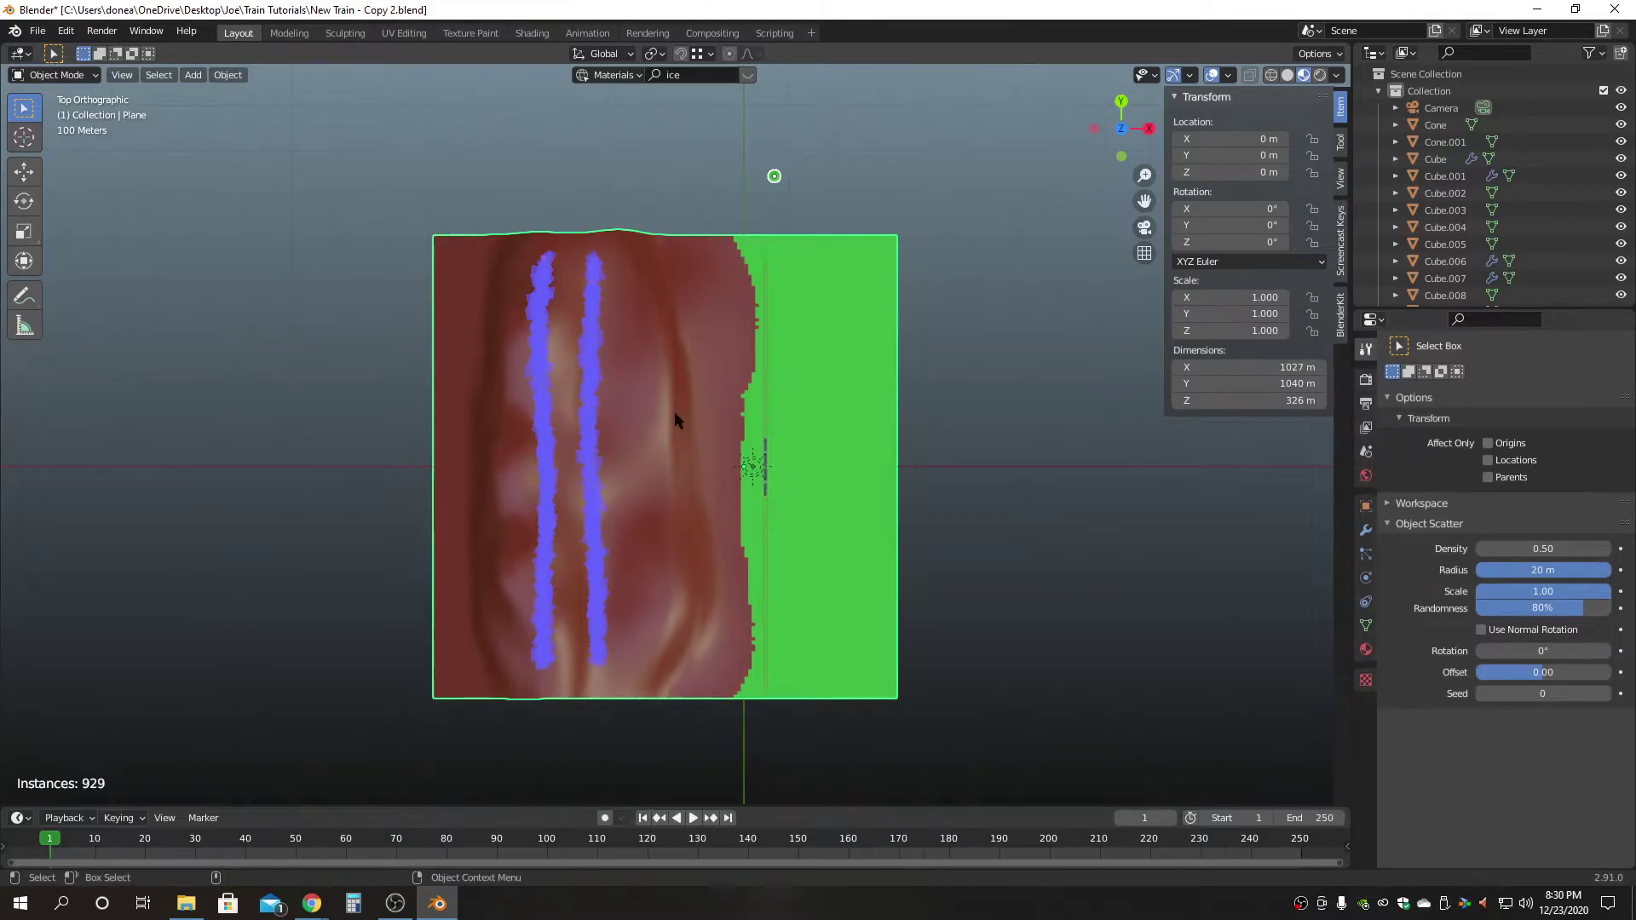
left_click_drag(646, 274, 673, 635)
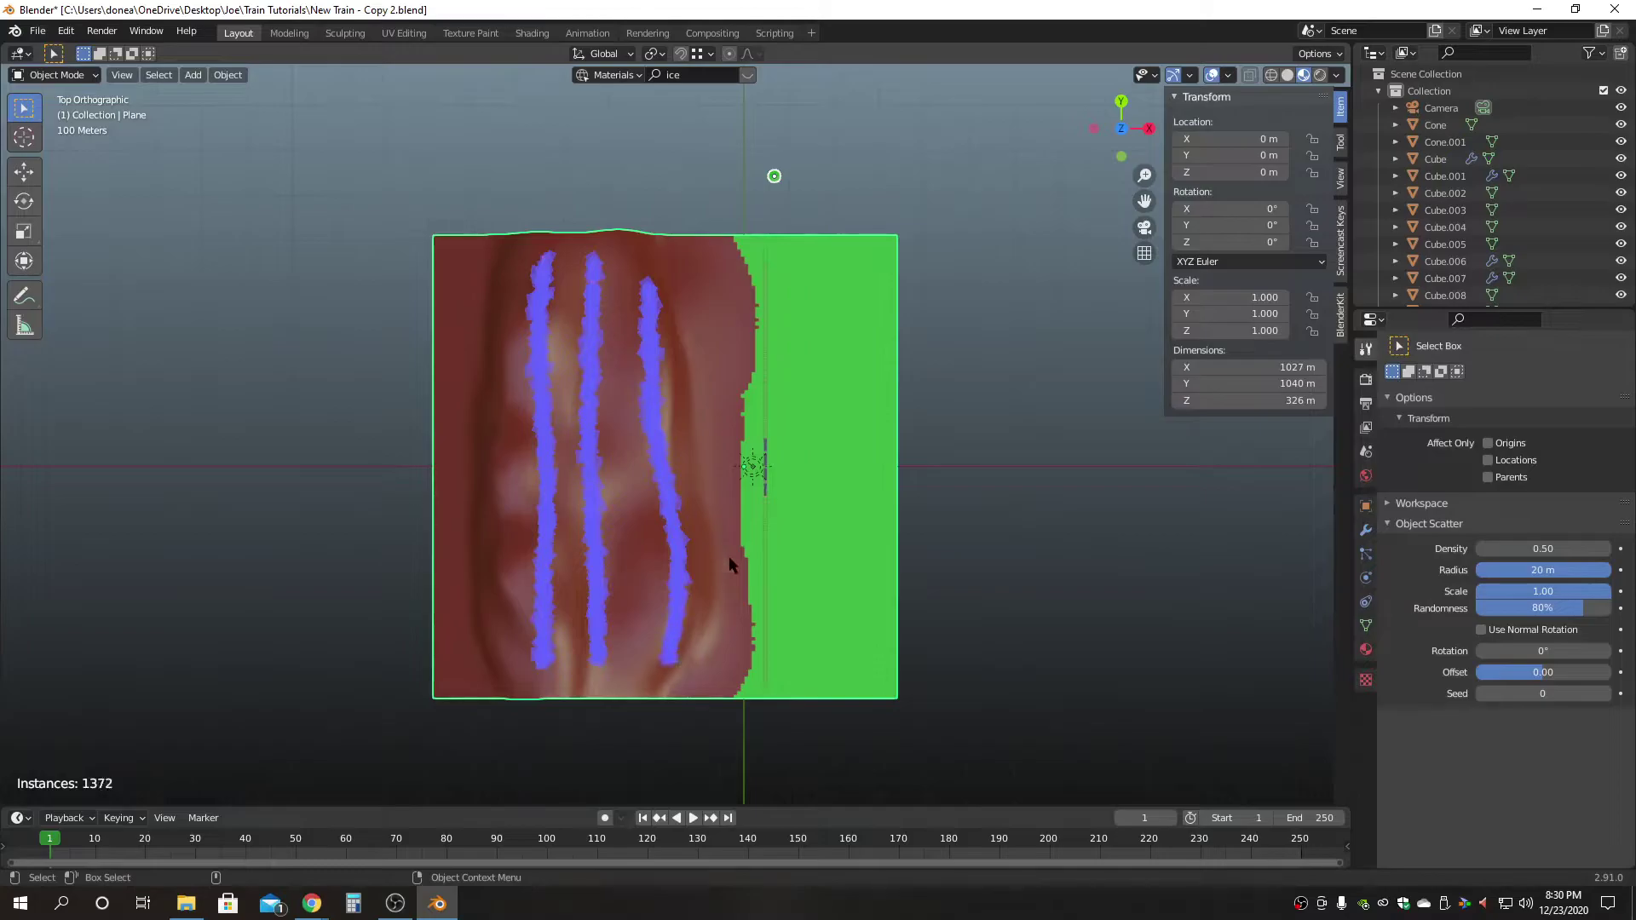
left_click_drag(729, 288, 736, 650)
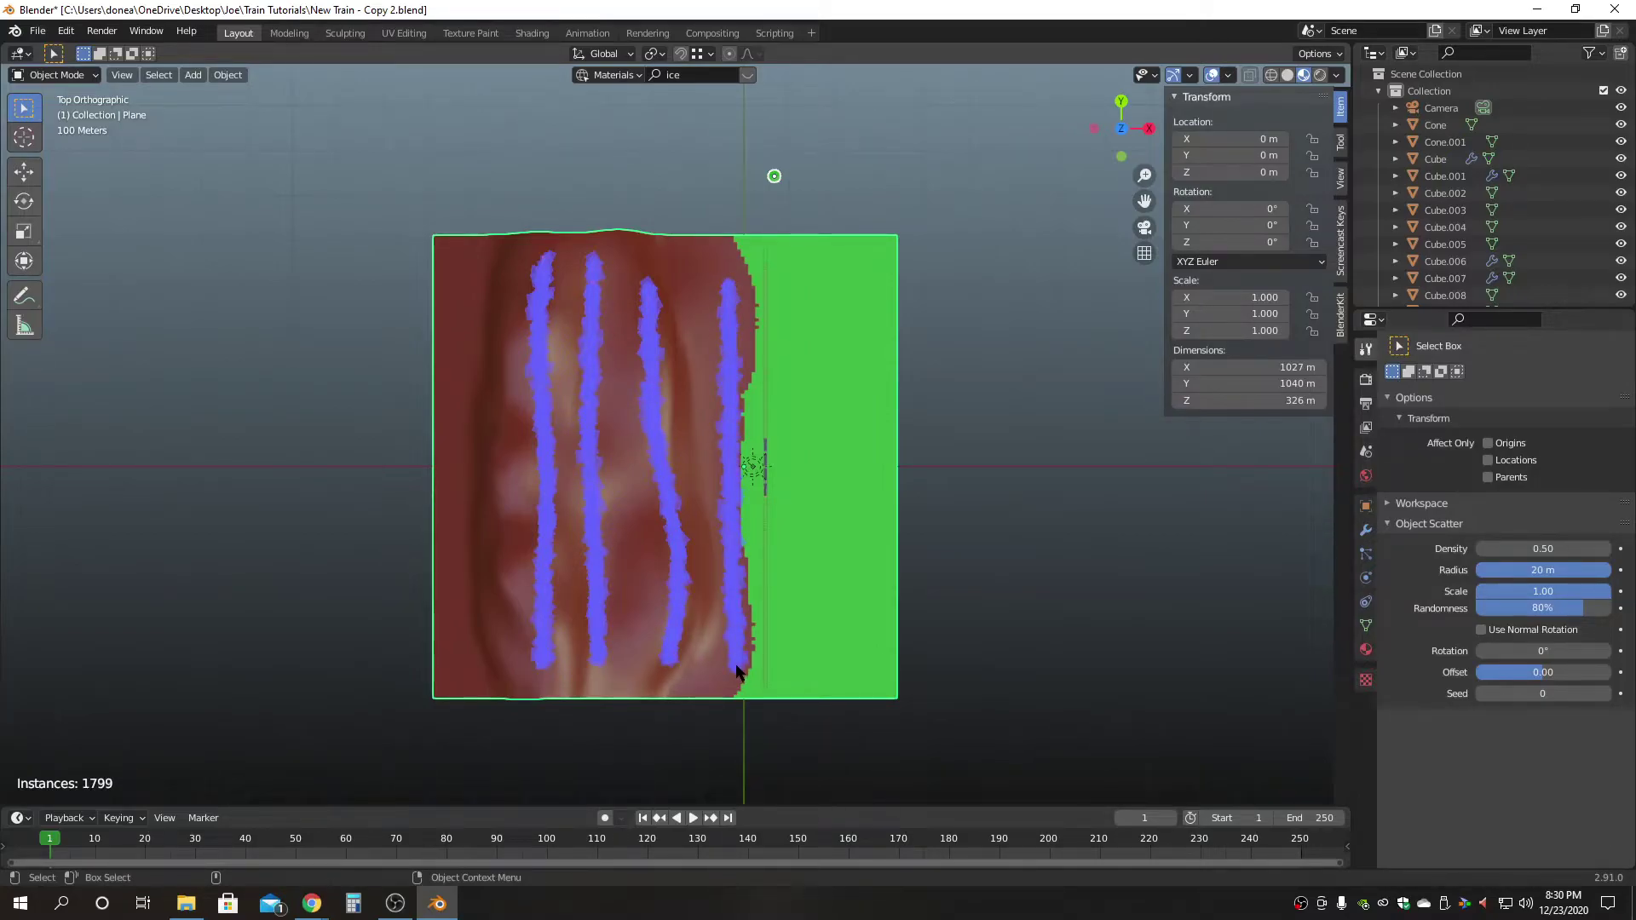
left_click_drag(801, 267, 808, 627)
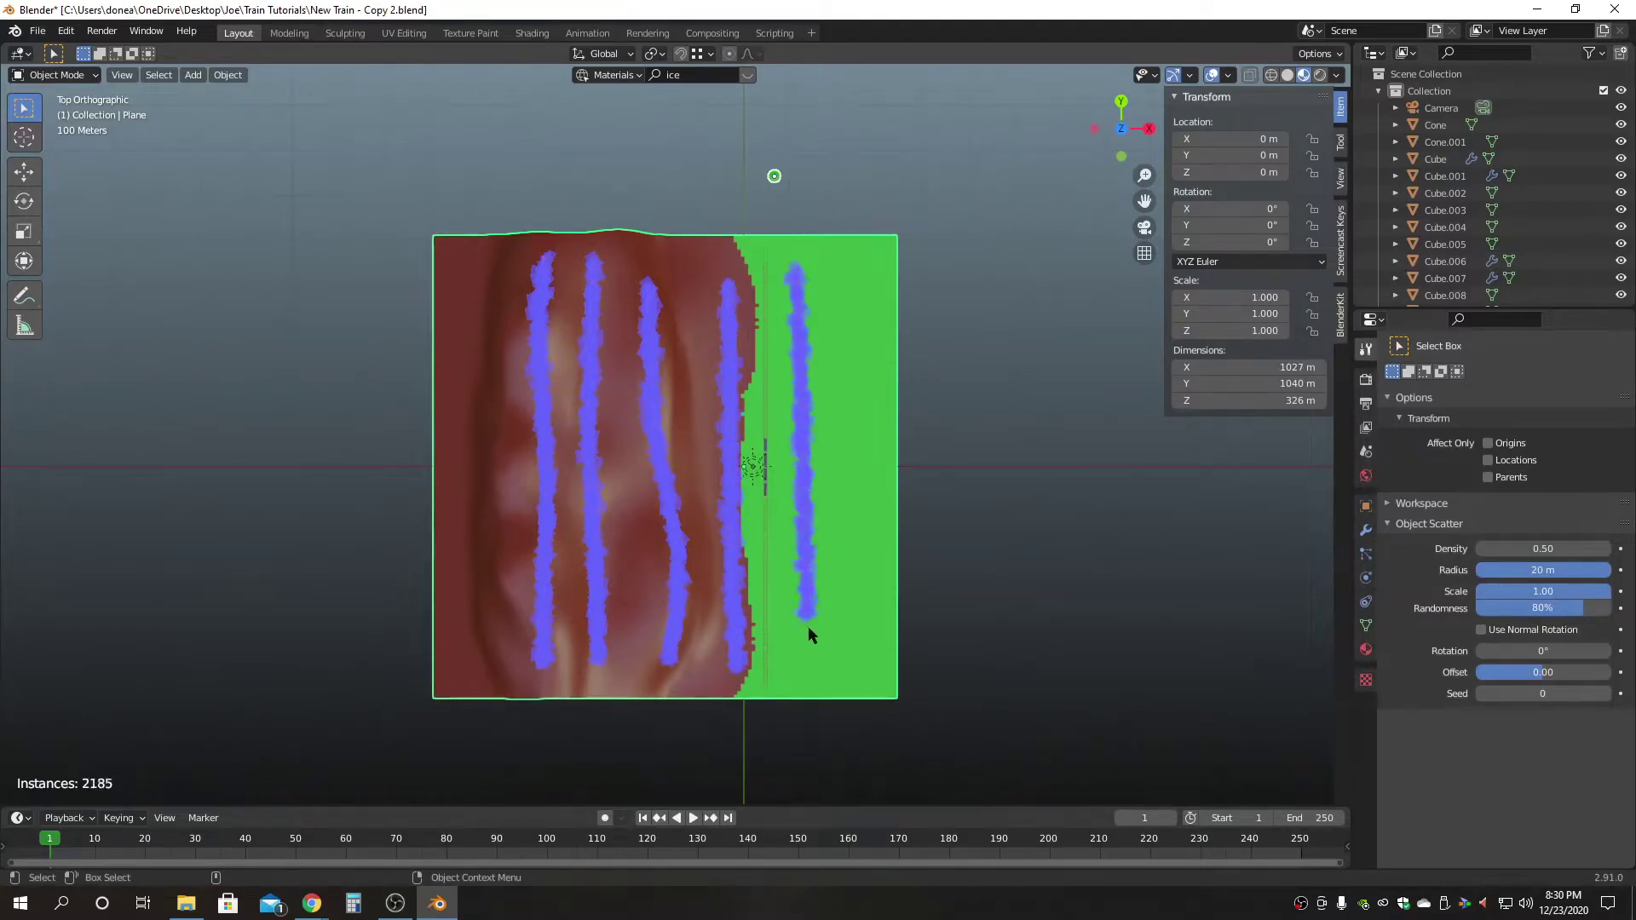
left_click_drag(850, 279, 853, 541)
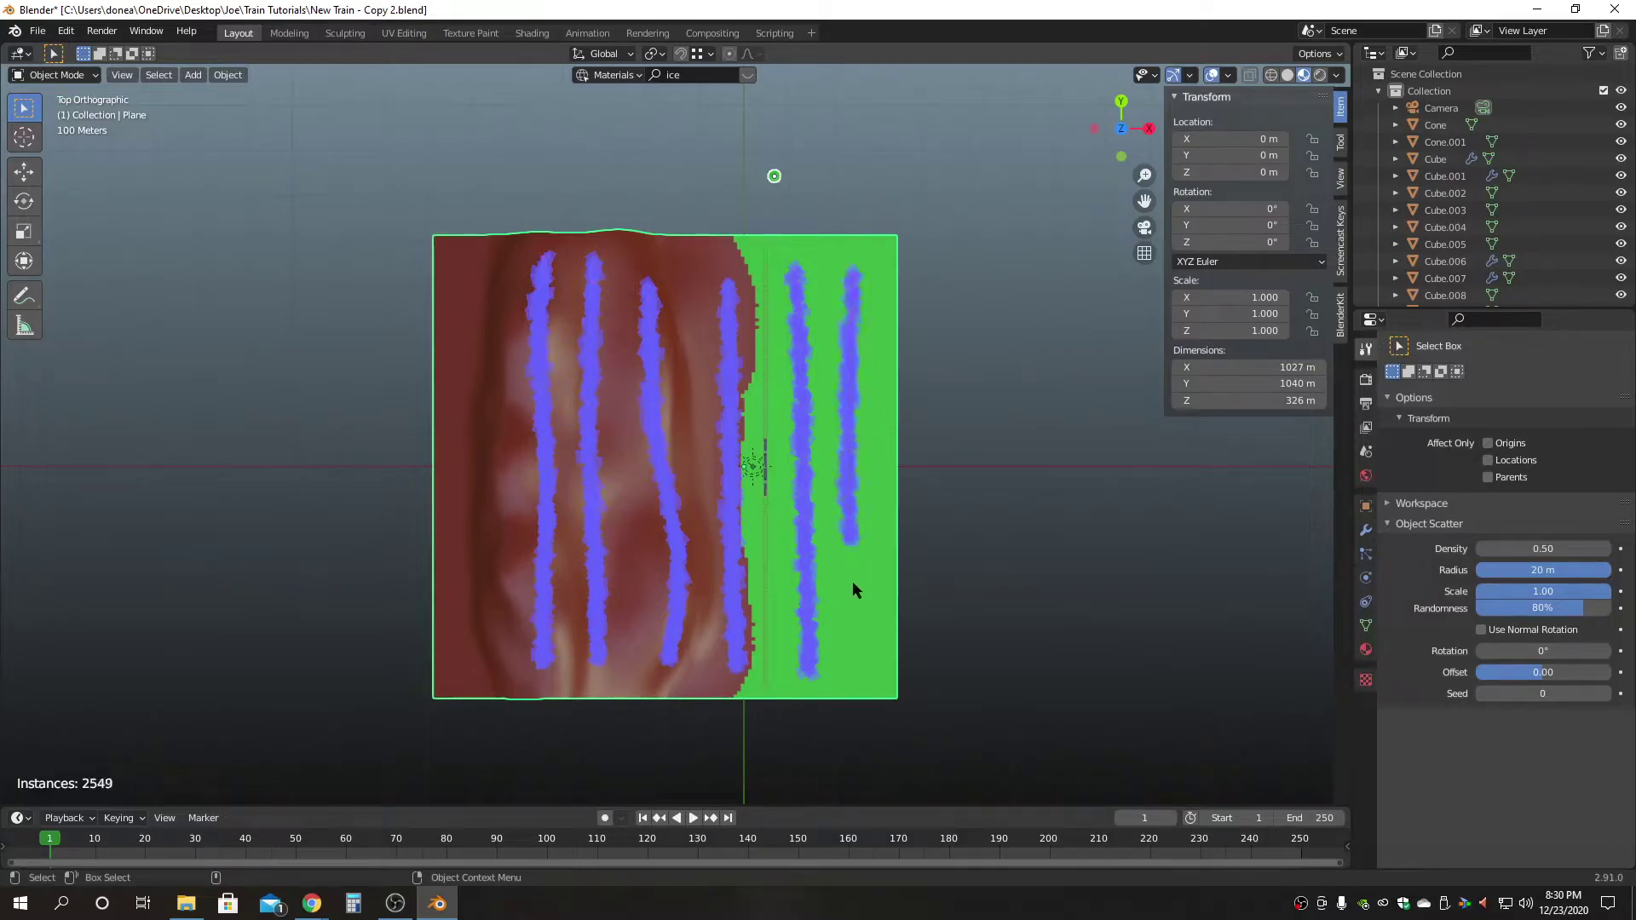
key("Return")
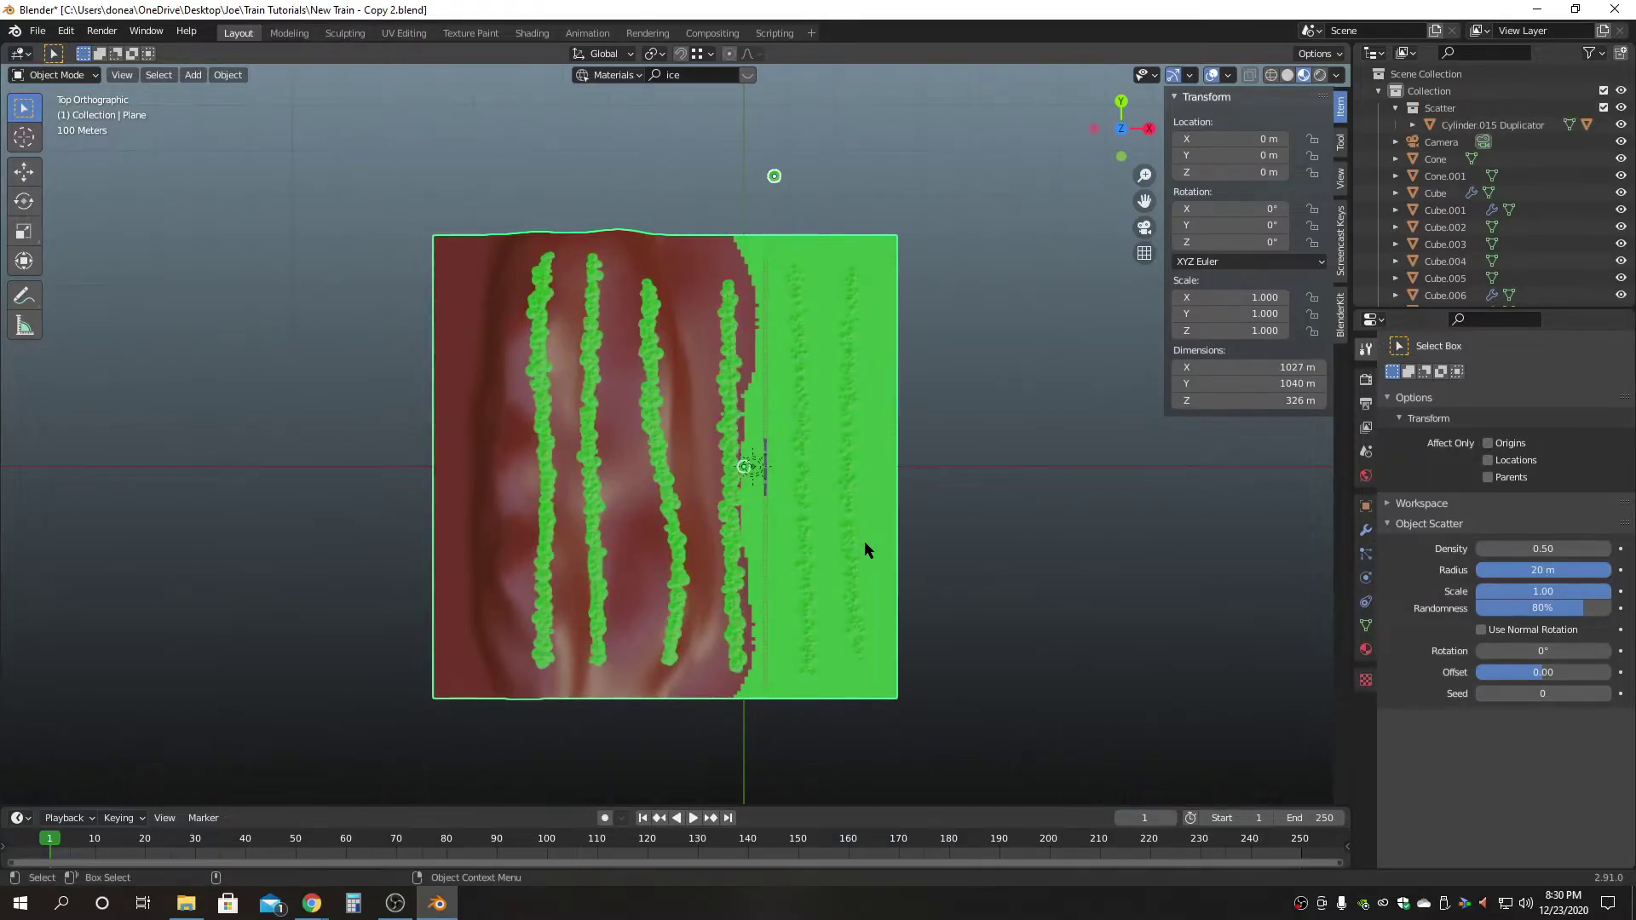
Inspect the narrow tree rows up close on the mountainside and undo the scatter.
left_click_drag(949, 603, 920, 472, "alt")
scroll(591, 607, "up", 2)
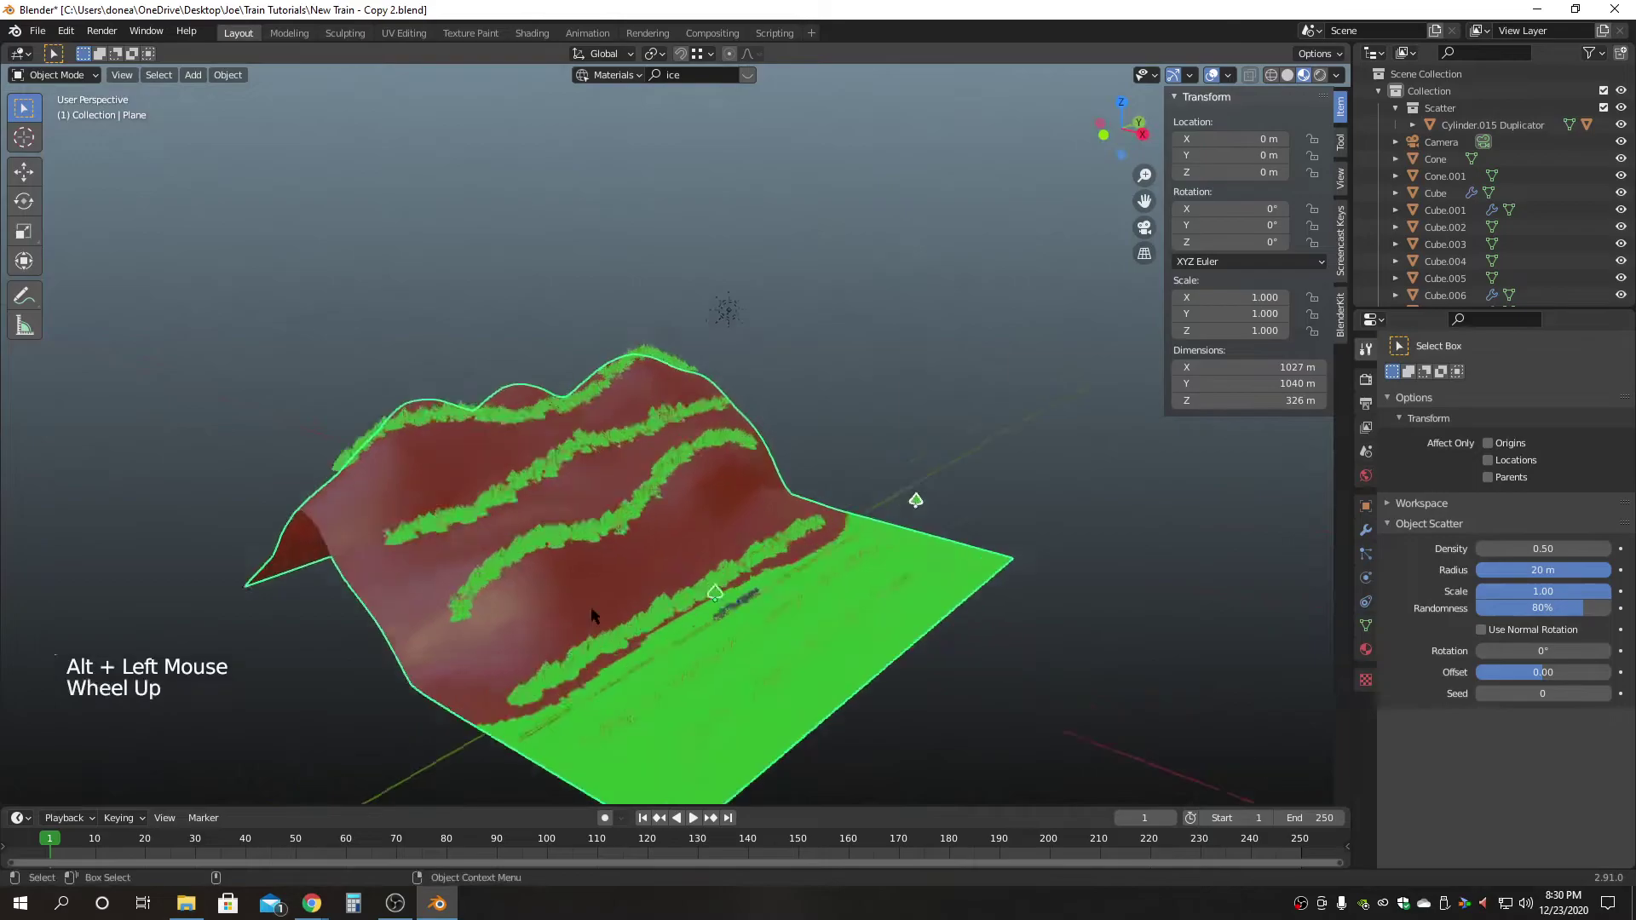
scroll(591, 607, "up", 4)
middle_click(600, 604, "alt")
left_click_drag(601, 604, 641, 547, "alt")
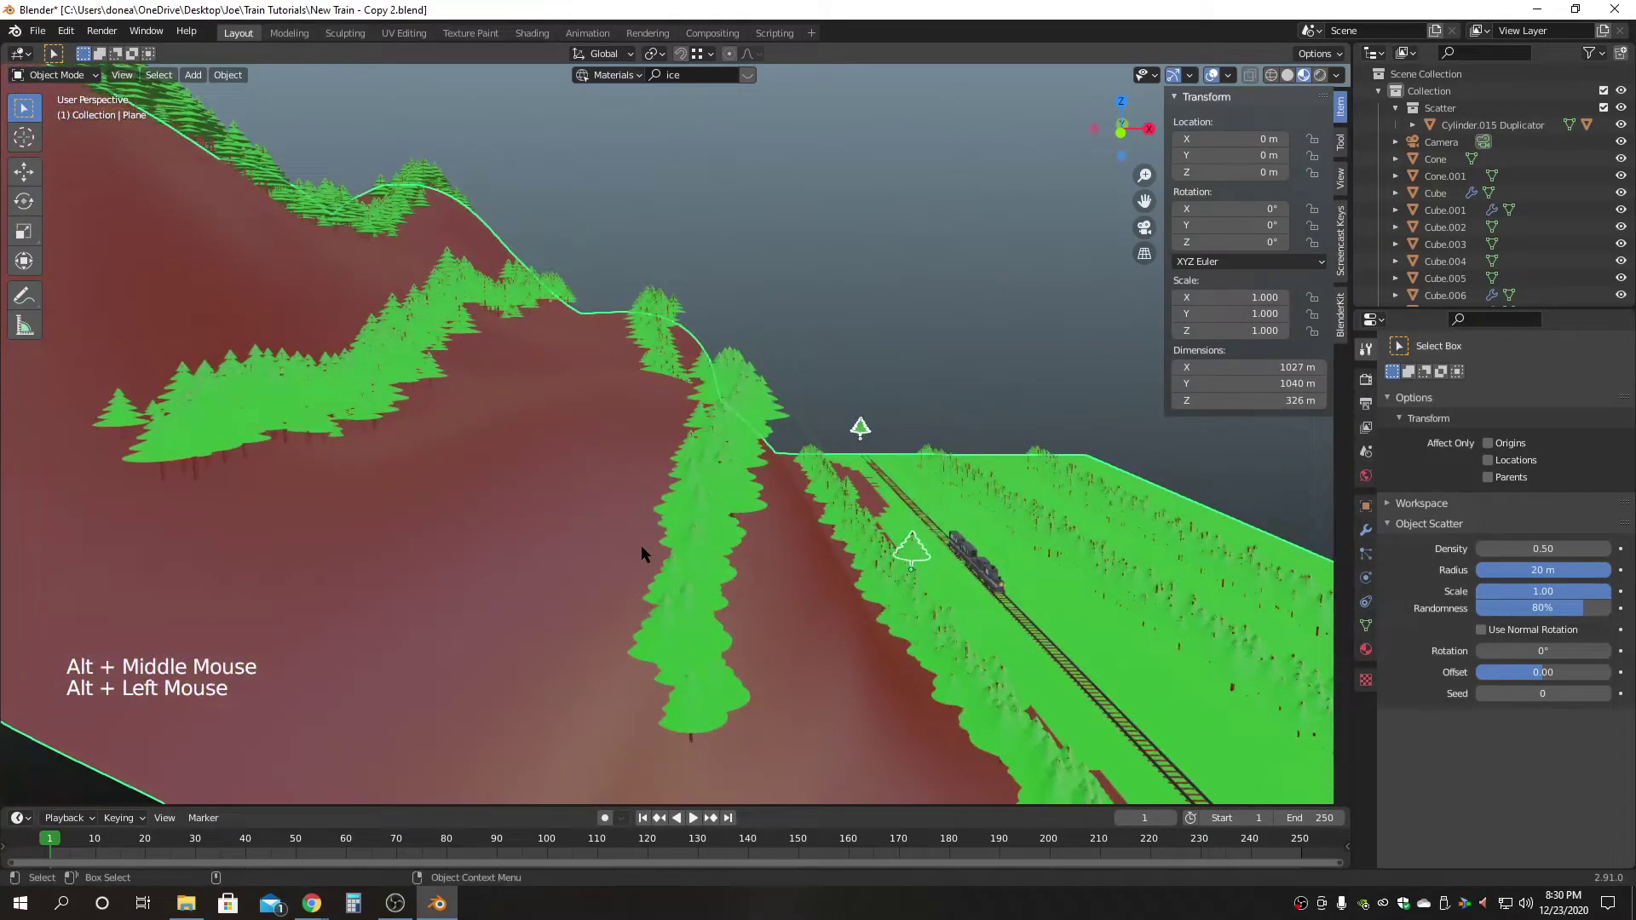
key("ctrl+z")
scroll(648, 541, "down", 3)
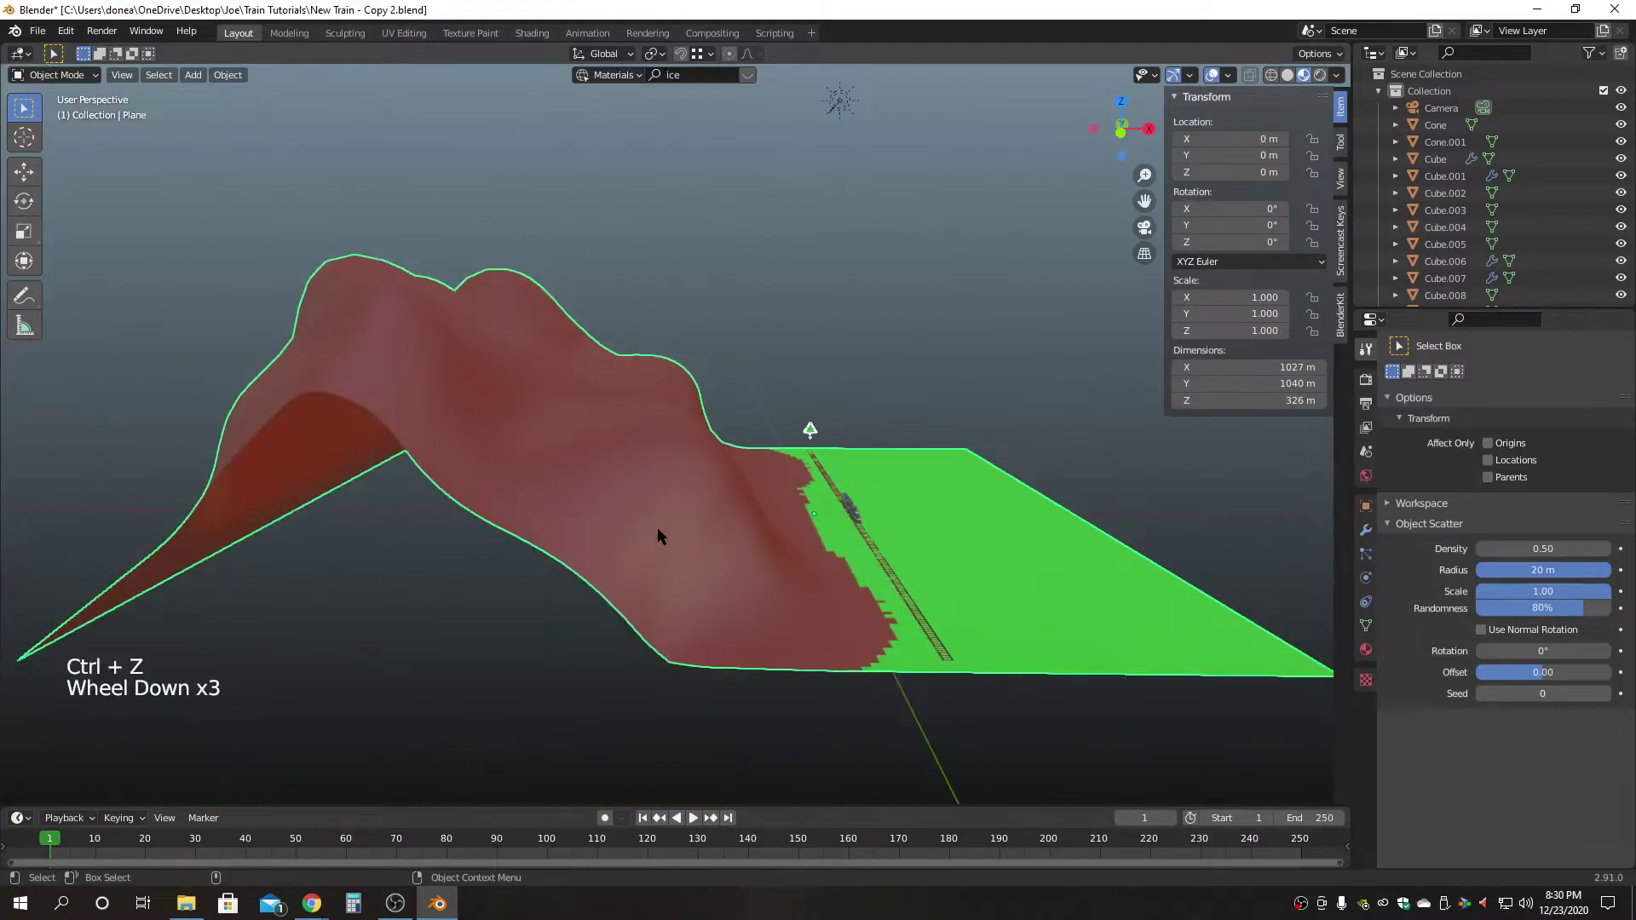
Set the Object Scatter radius to 100 m.
left_click(1541, 569)
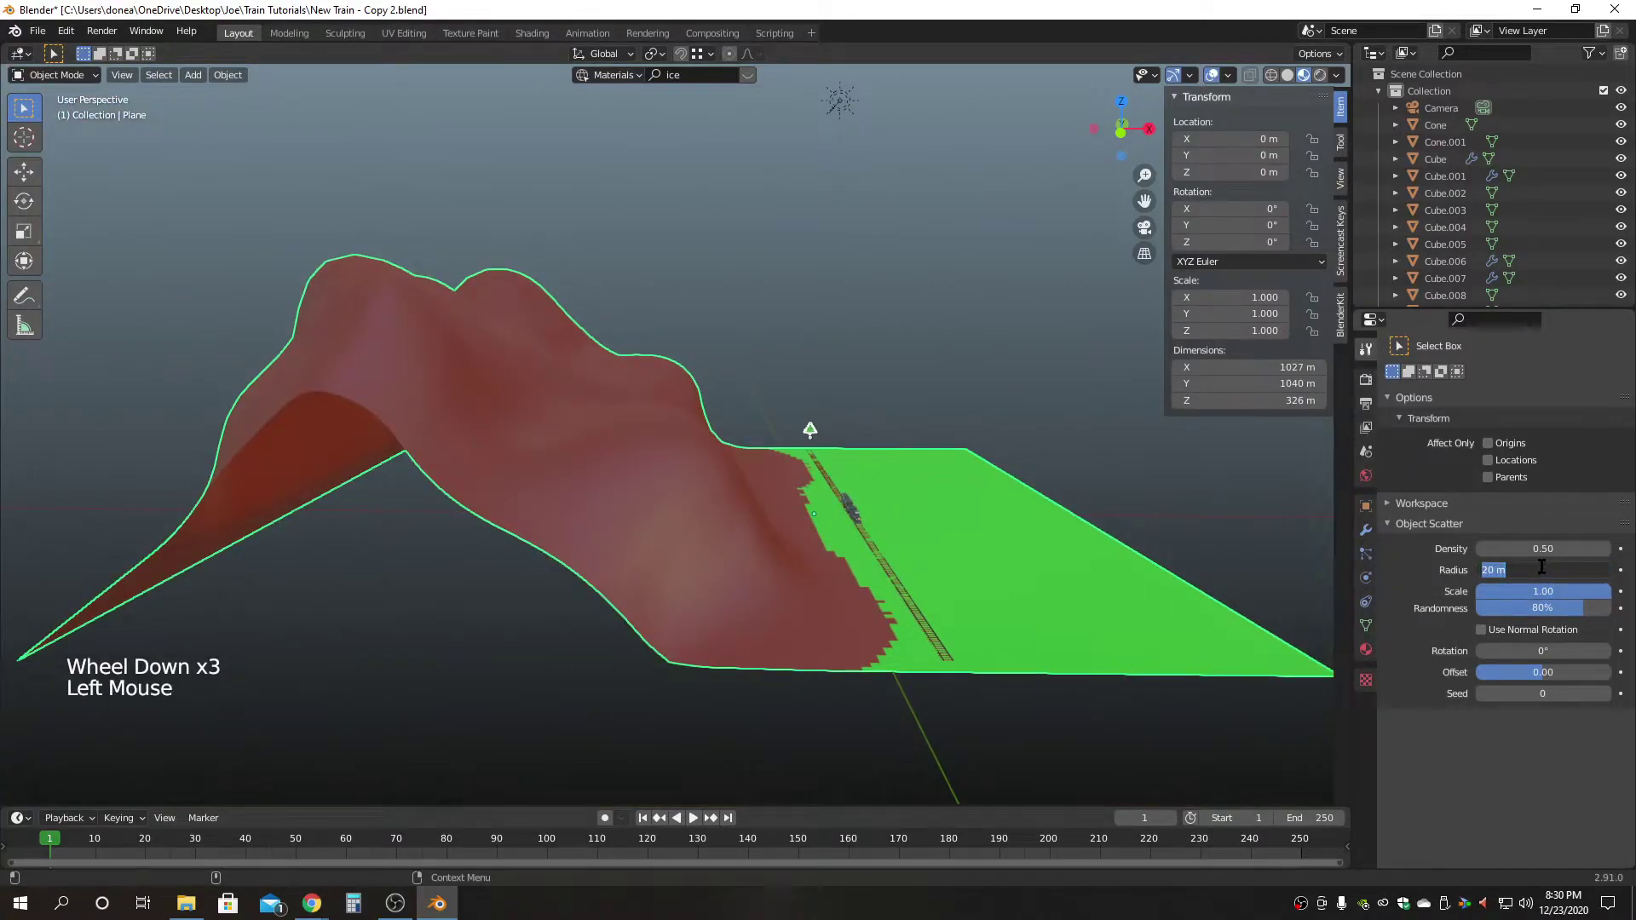
type("100")
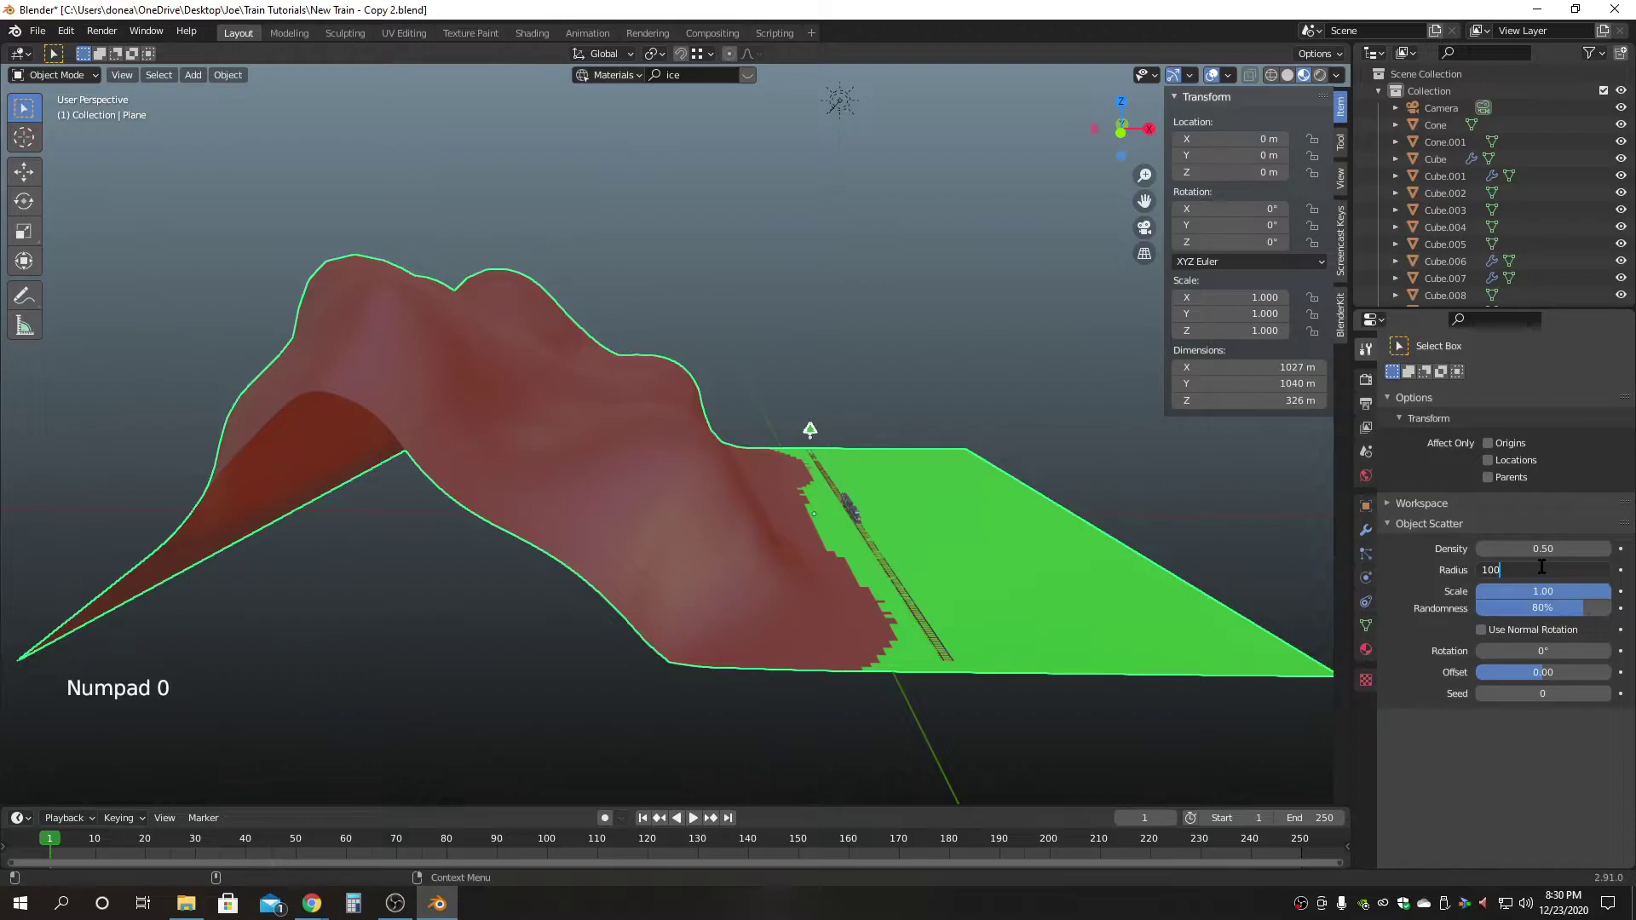
key("Return")
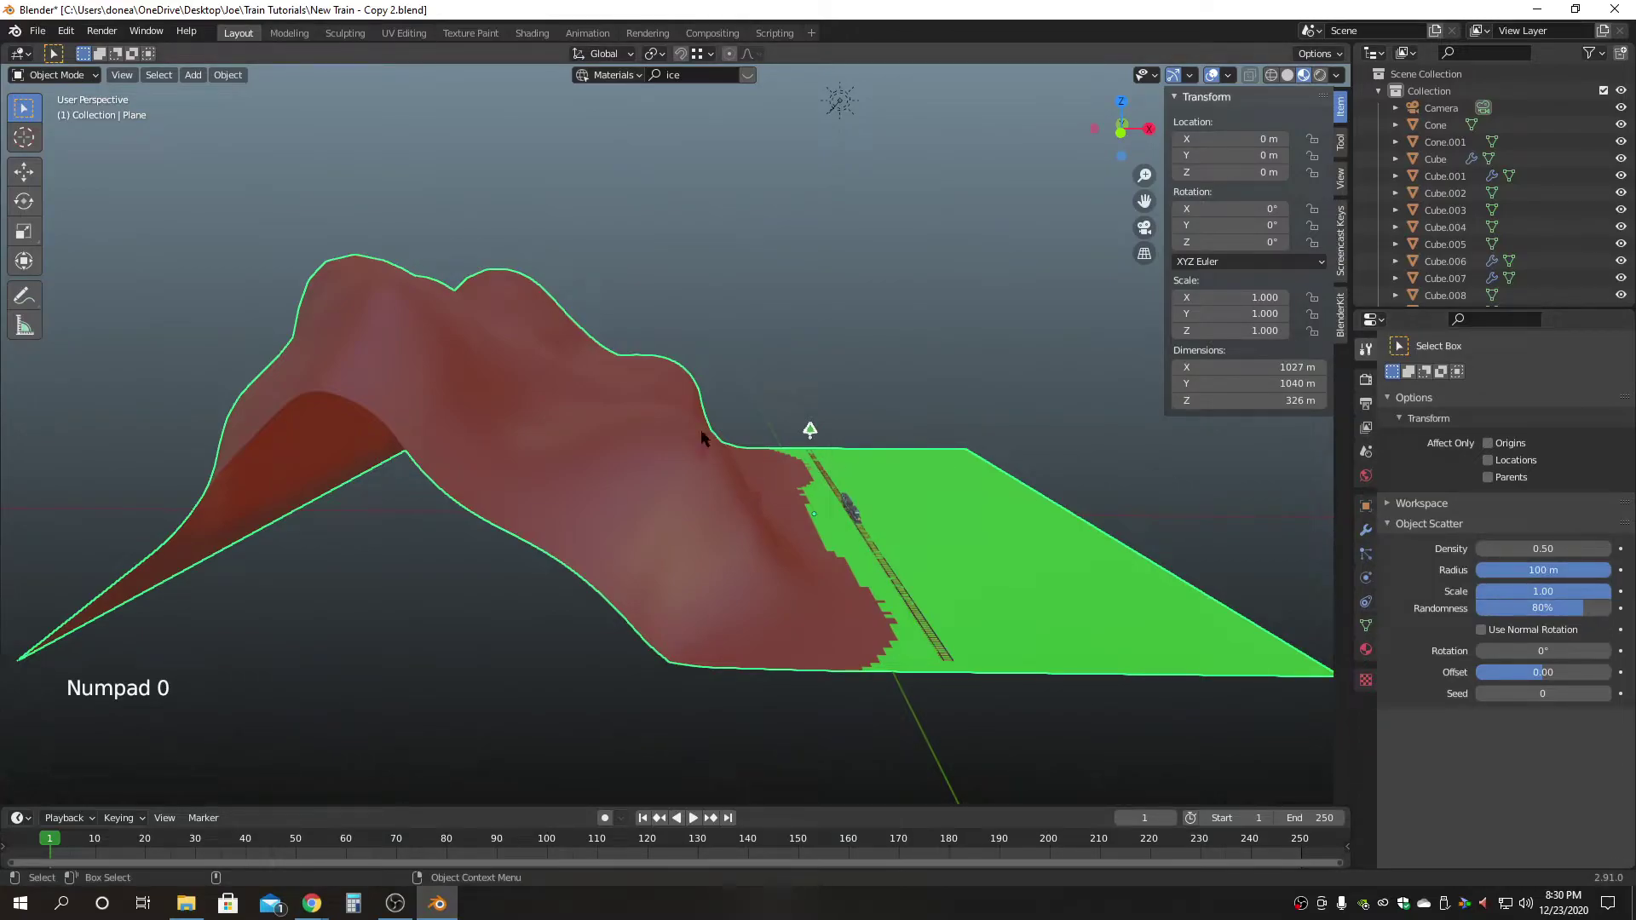
Scatter the tree over the terrain plane from the top view, painting three lengthwise strokes on the mountains and one on the green flat.
left_click_drag(672, 392, 672, 565, "alt")
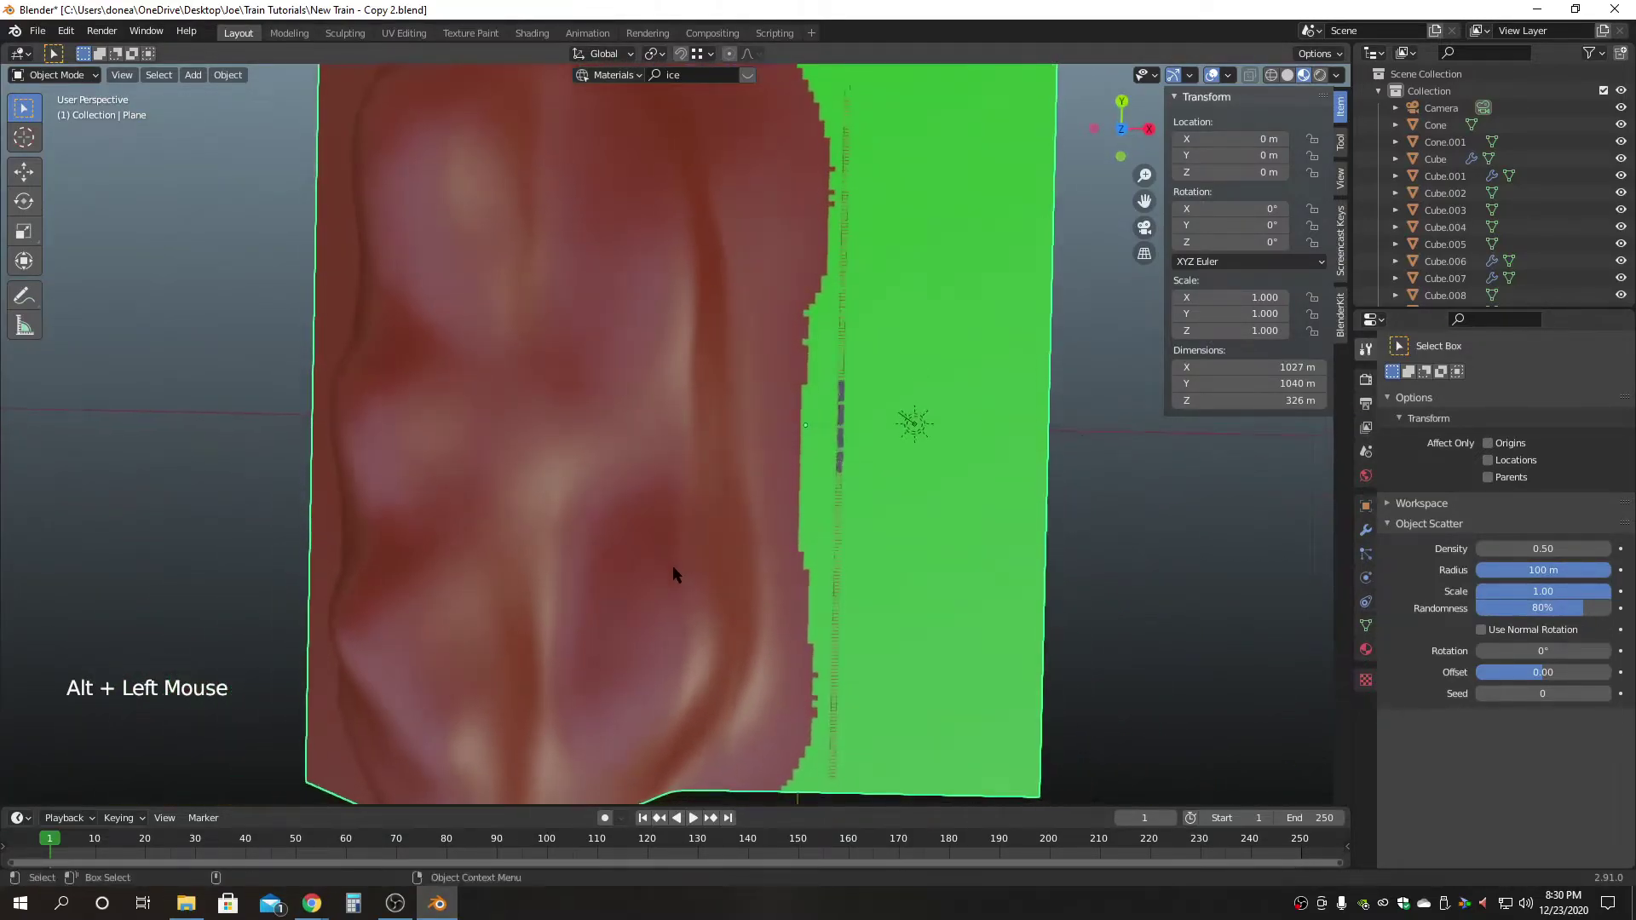
key("F3")
scroll(668, 544, "down", 5)
left_click(763, 227)
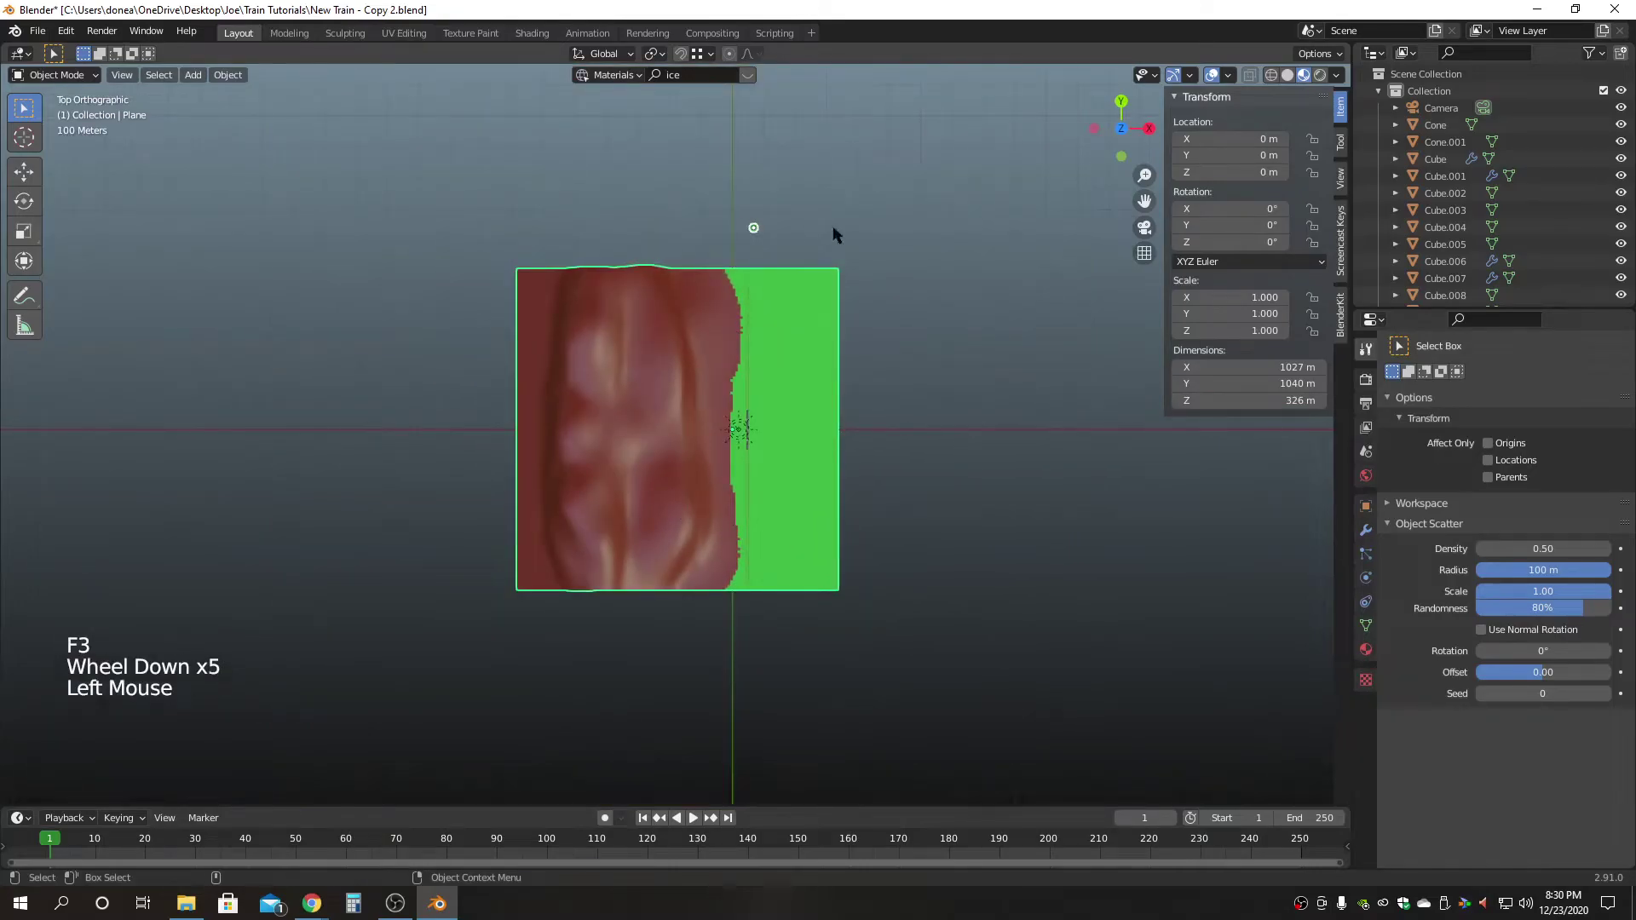
left_click(765, 227)
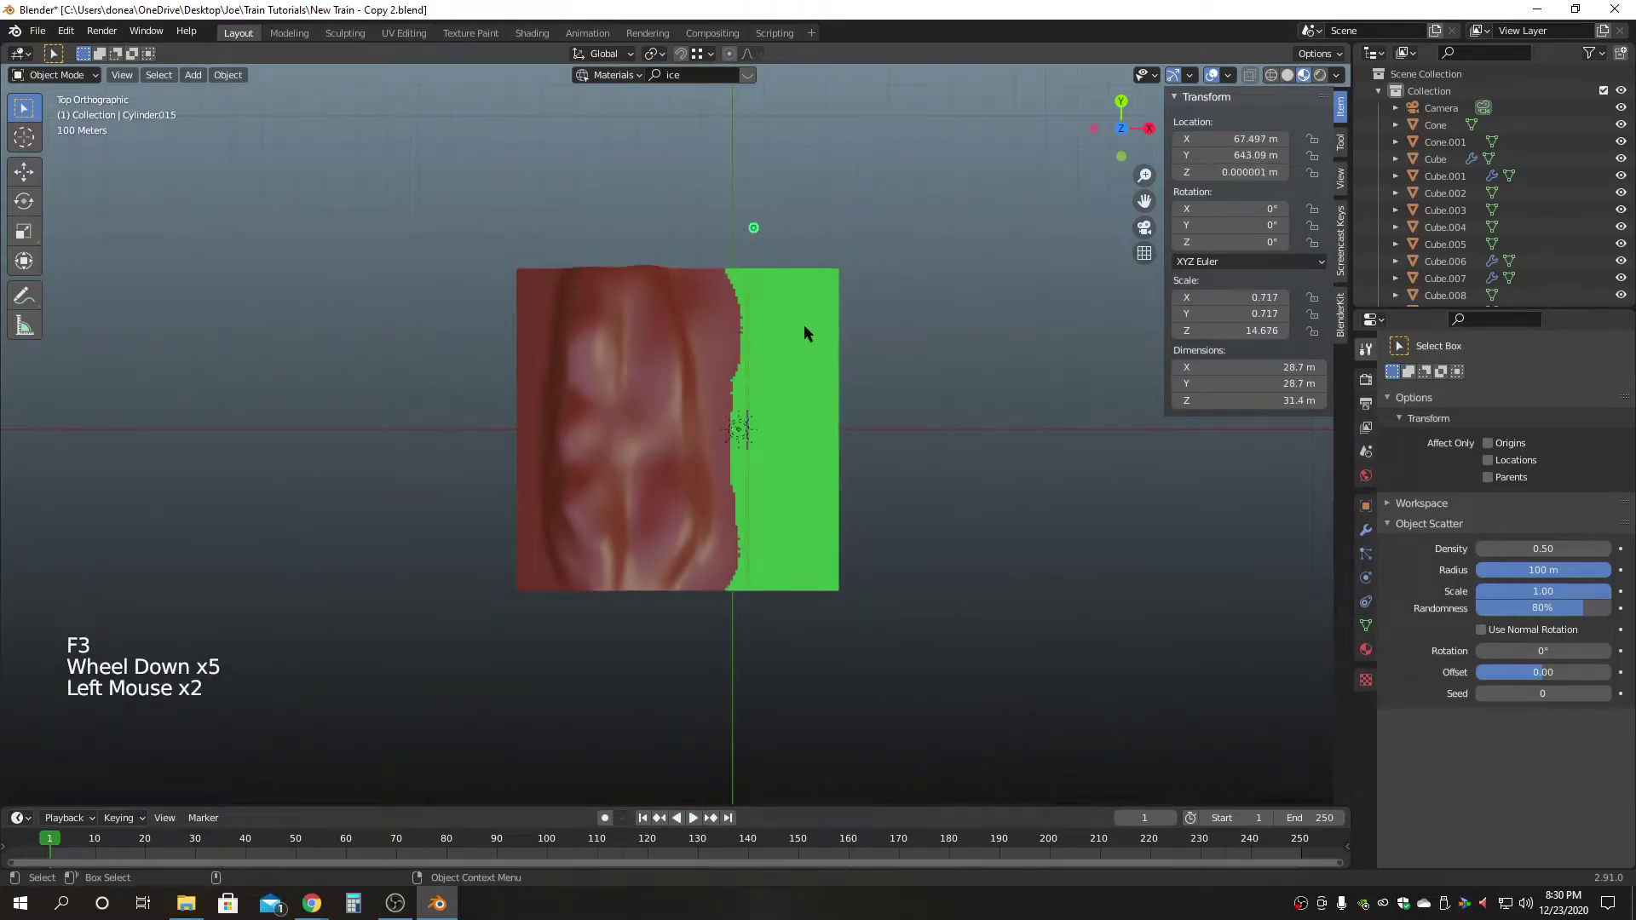
left_click(815, 380, "shift")
left_click(238, 74)
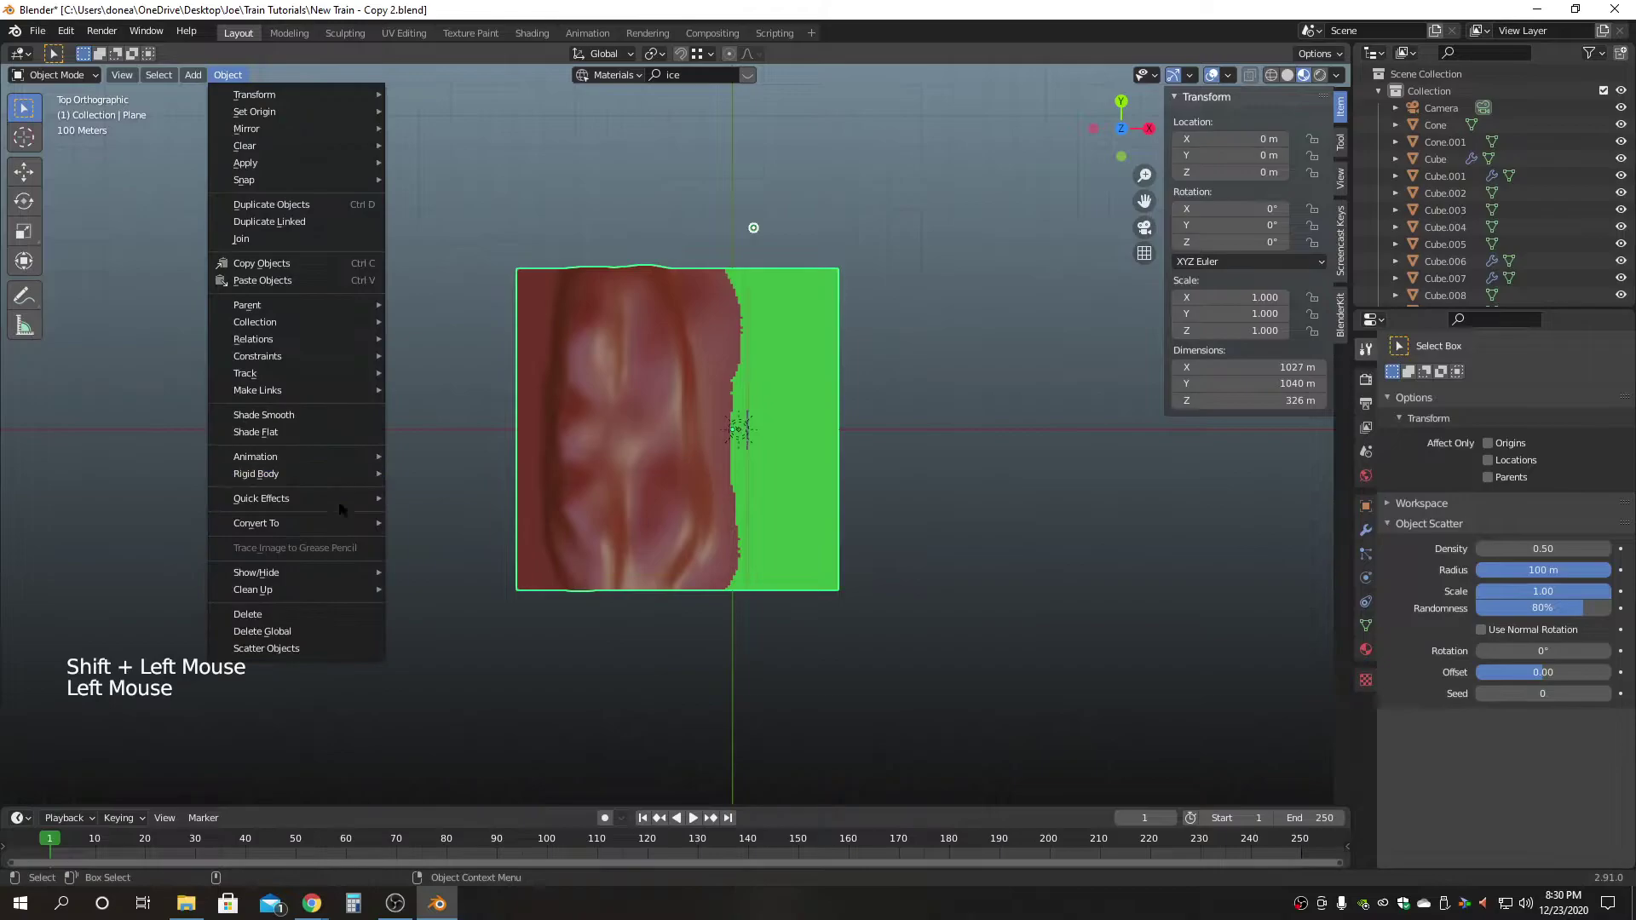
left_click(256, 646)
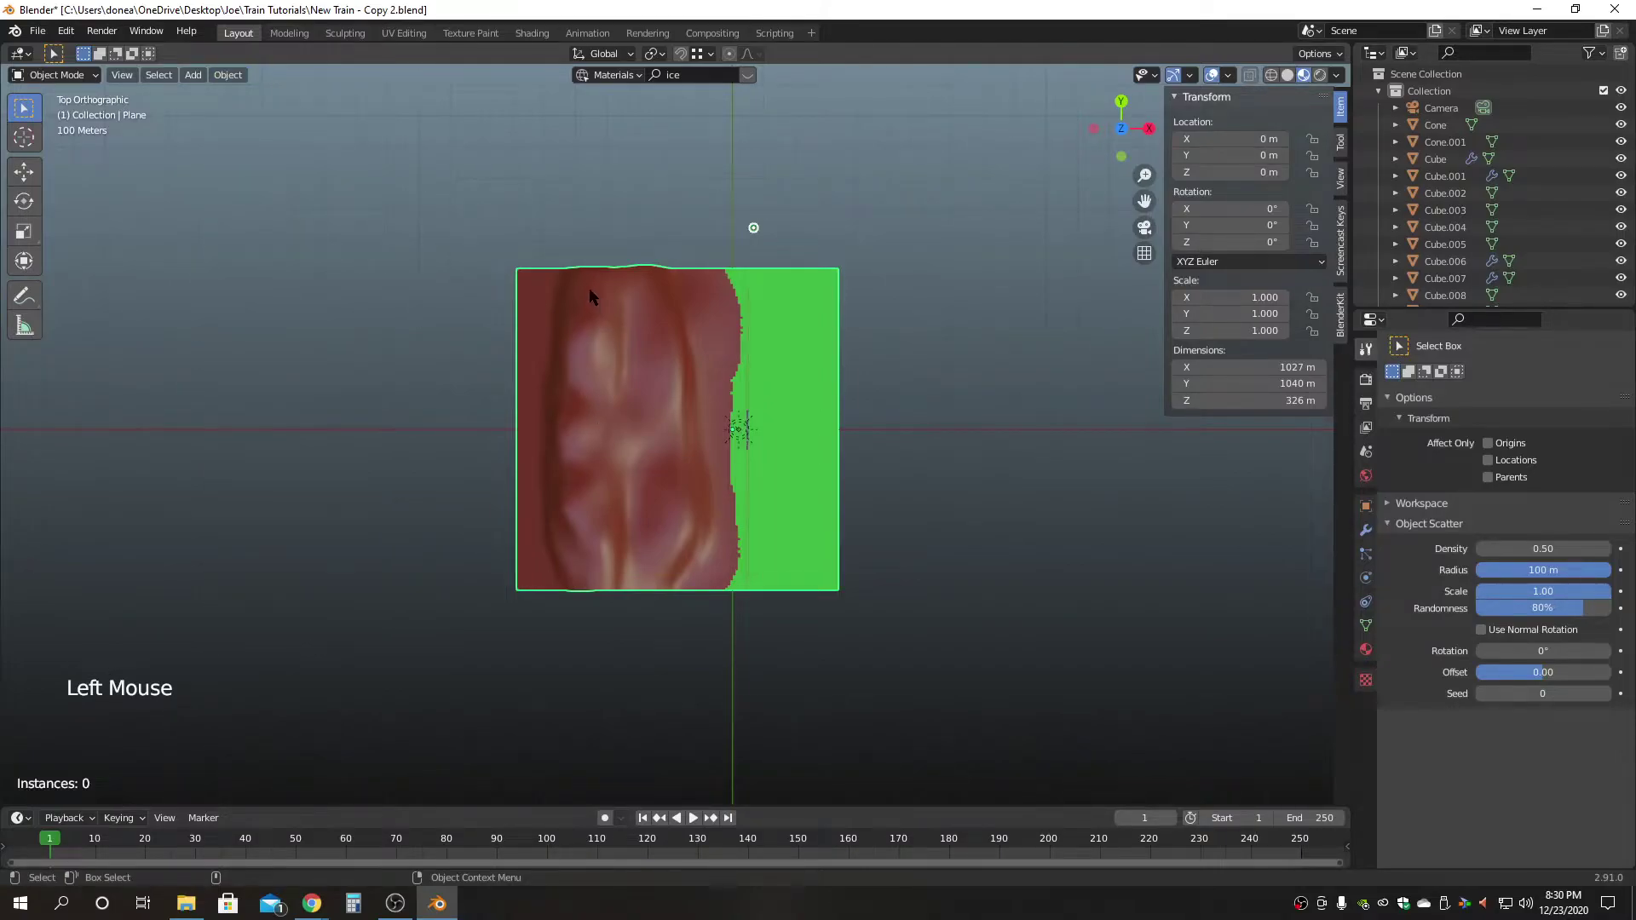
key("a")
scroll(657, 388, "up", 2)
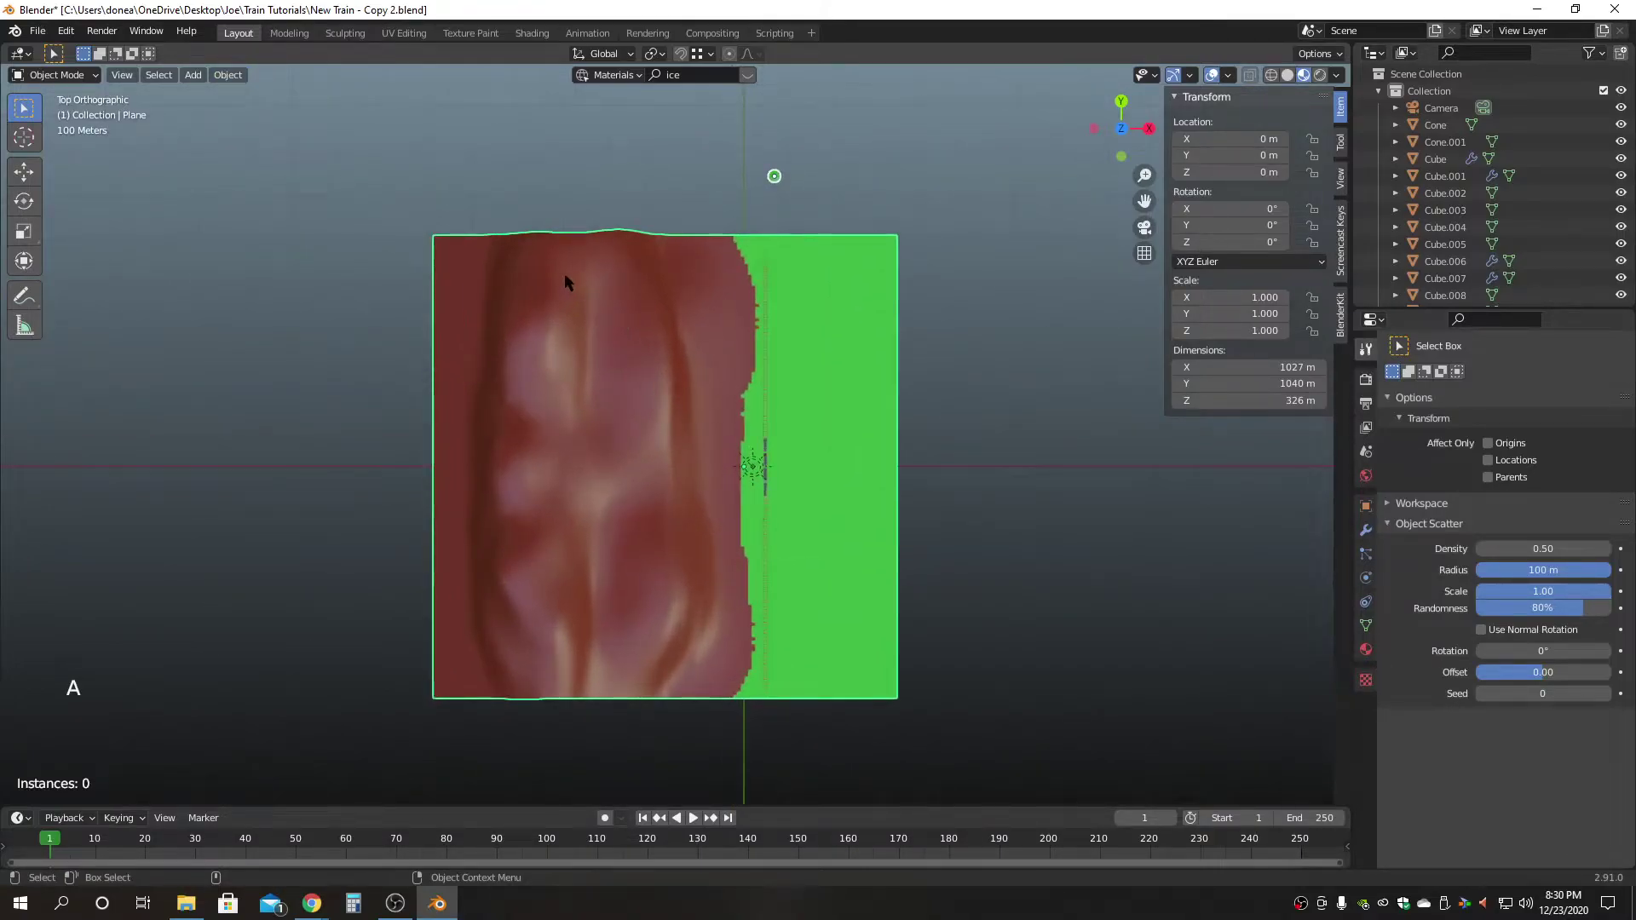
left_click_drag(543, 251, 546, 504)
left_click_drag(550, 599, 548, 651)
left_click_drag(606, 259, 626, 652)
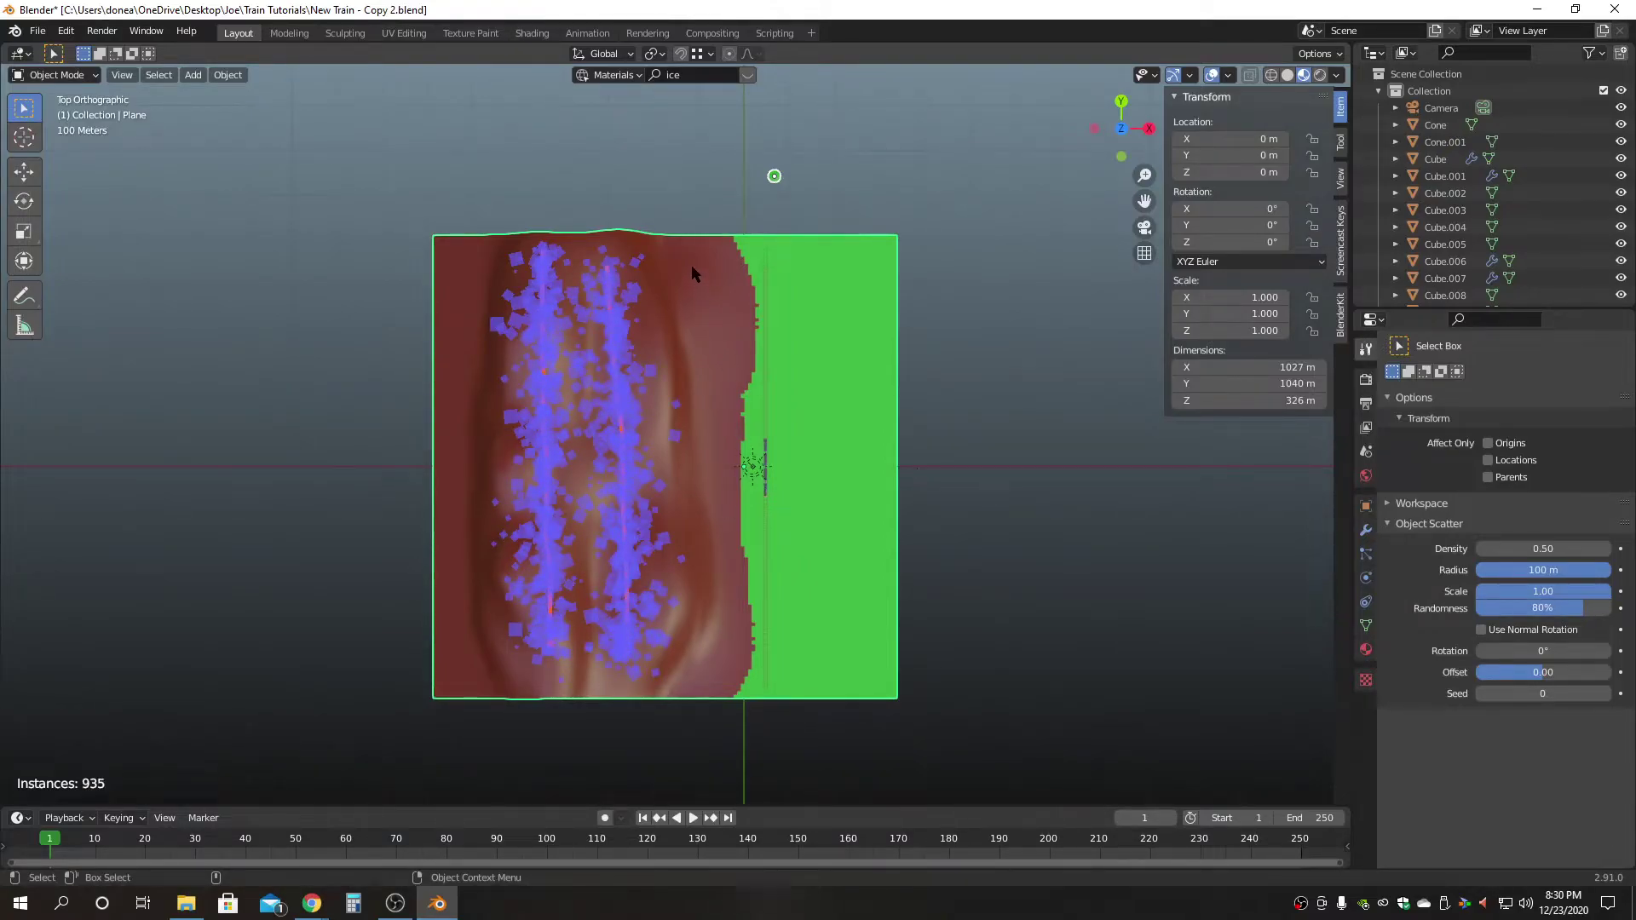
left_click_drag(692, 275, 702, 488)
left_click_drag(713, 642, 784, 596)
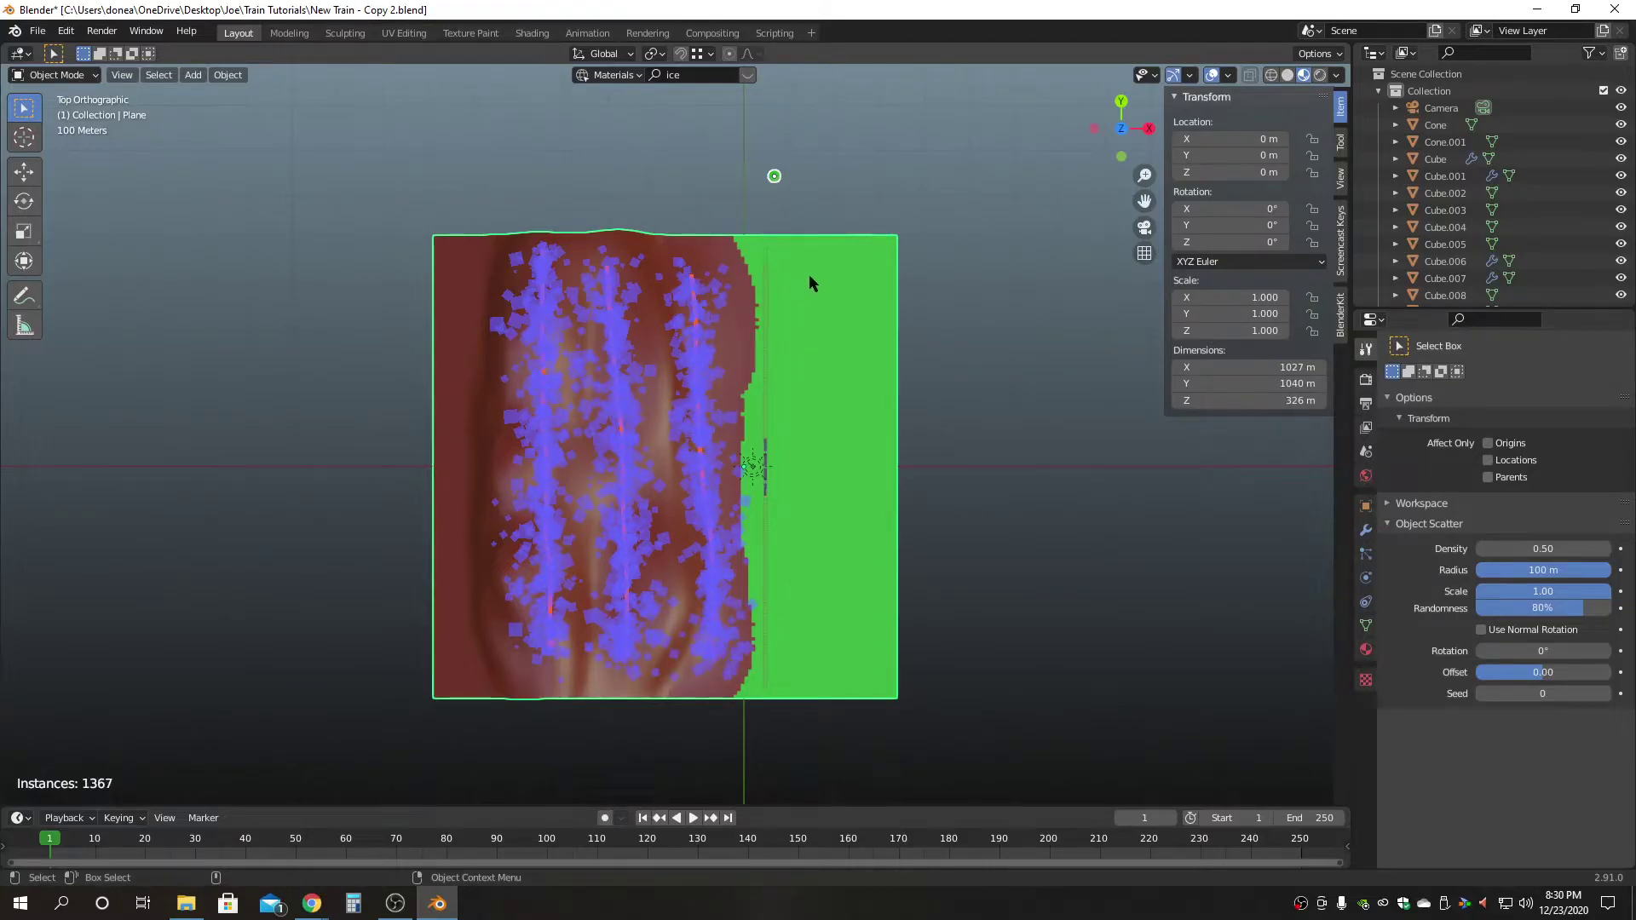
left_click_drag(801, 257, 831, 658)
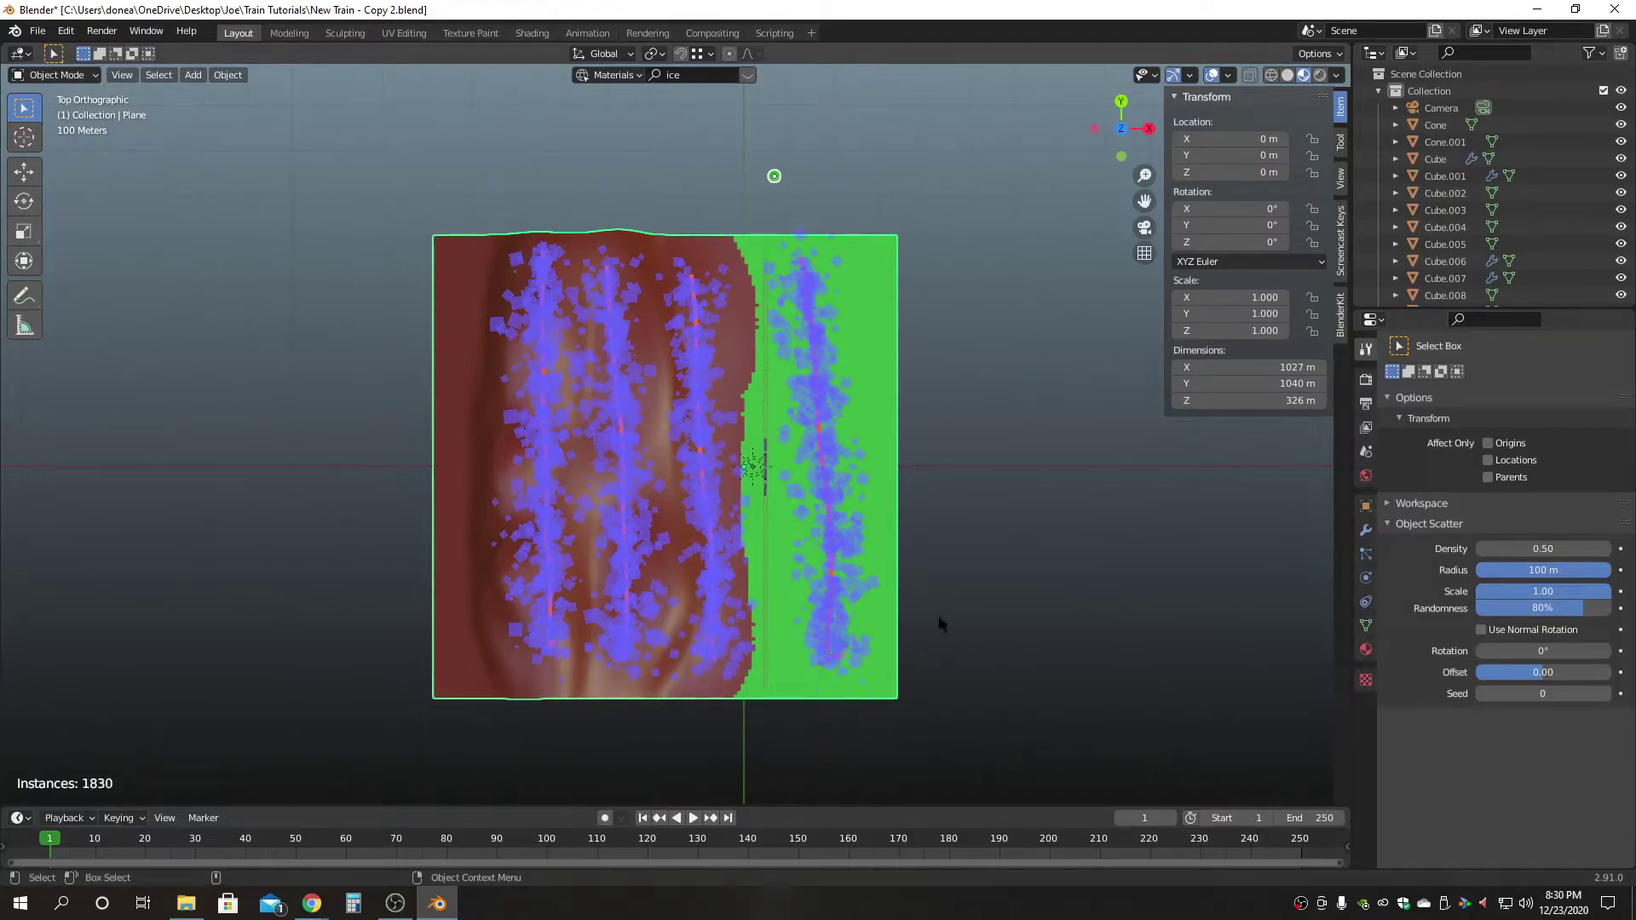
key("Return")
Check the wider tree scatter around the train and through the scene camera, and undo that scatter.
left_click_drag(963, 643, 956, 559, "alt")
scroll(755, 507, "up", 4)
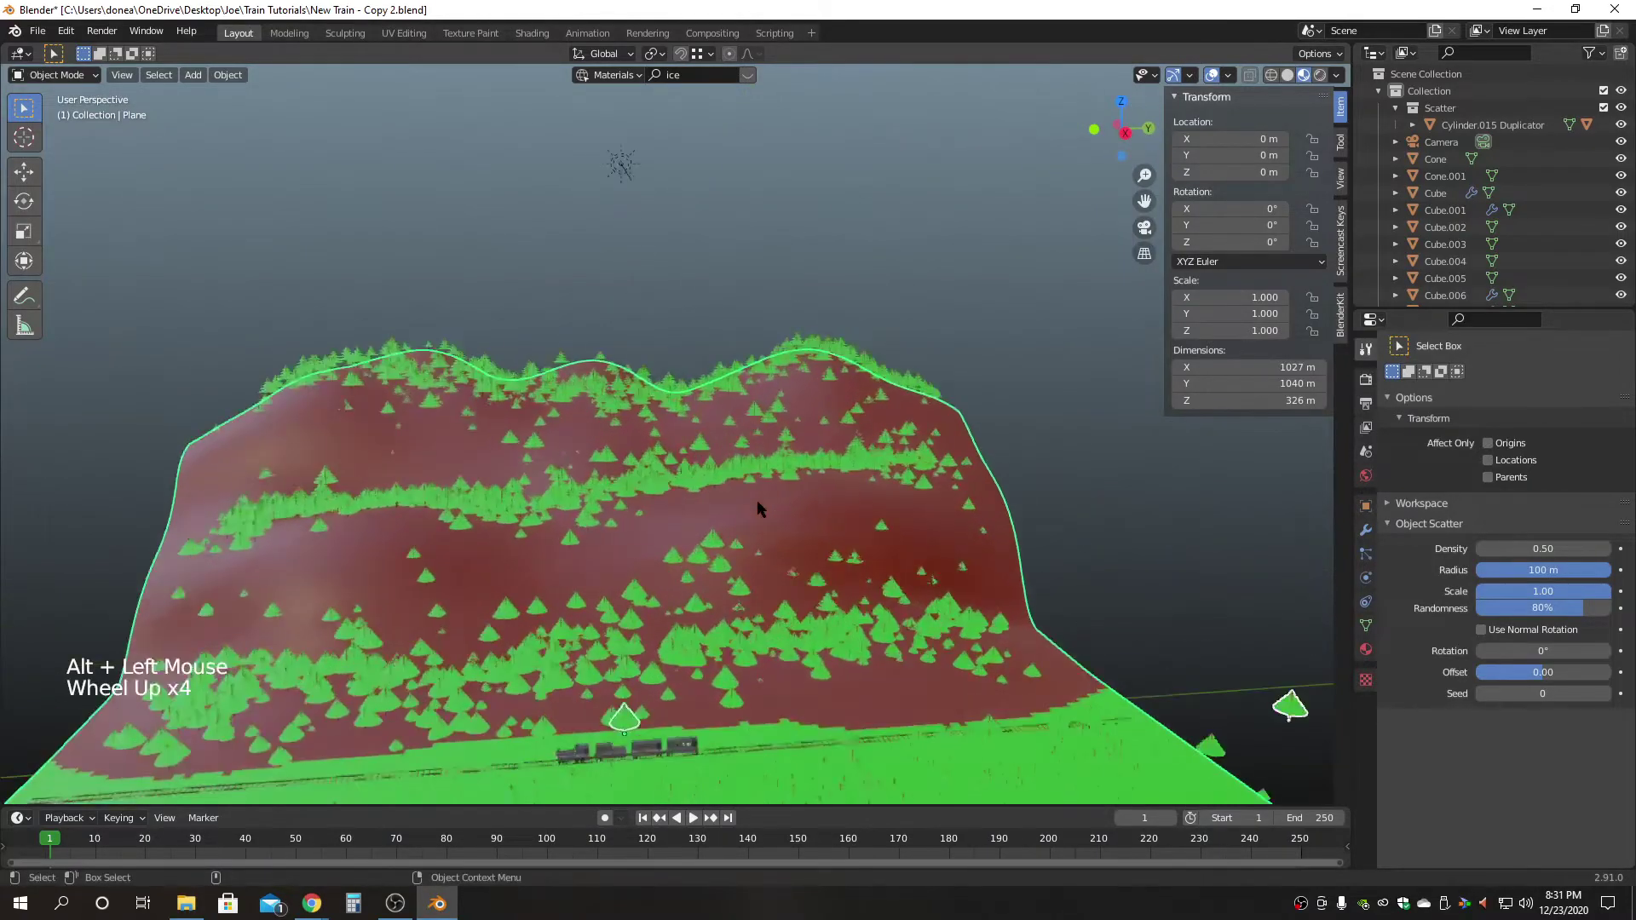
middle_click(780, 536, "alt")
scroll(784, 528, "up", 2)
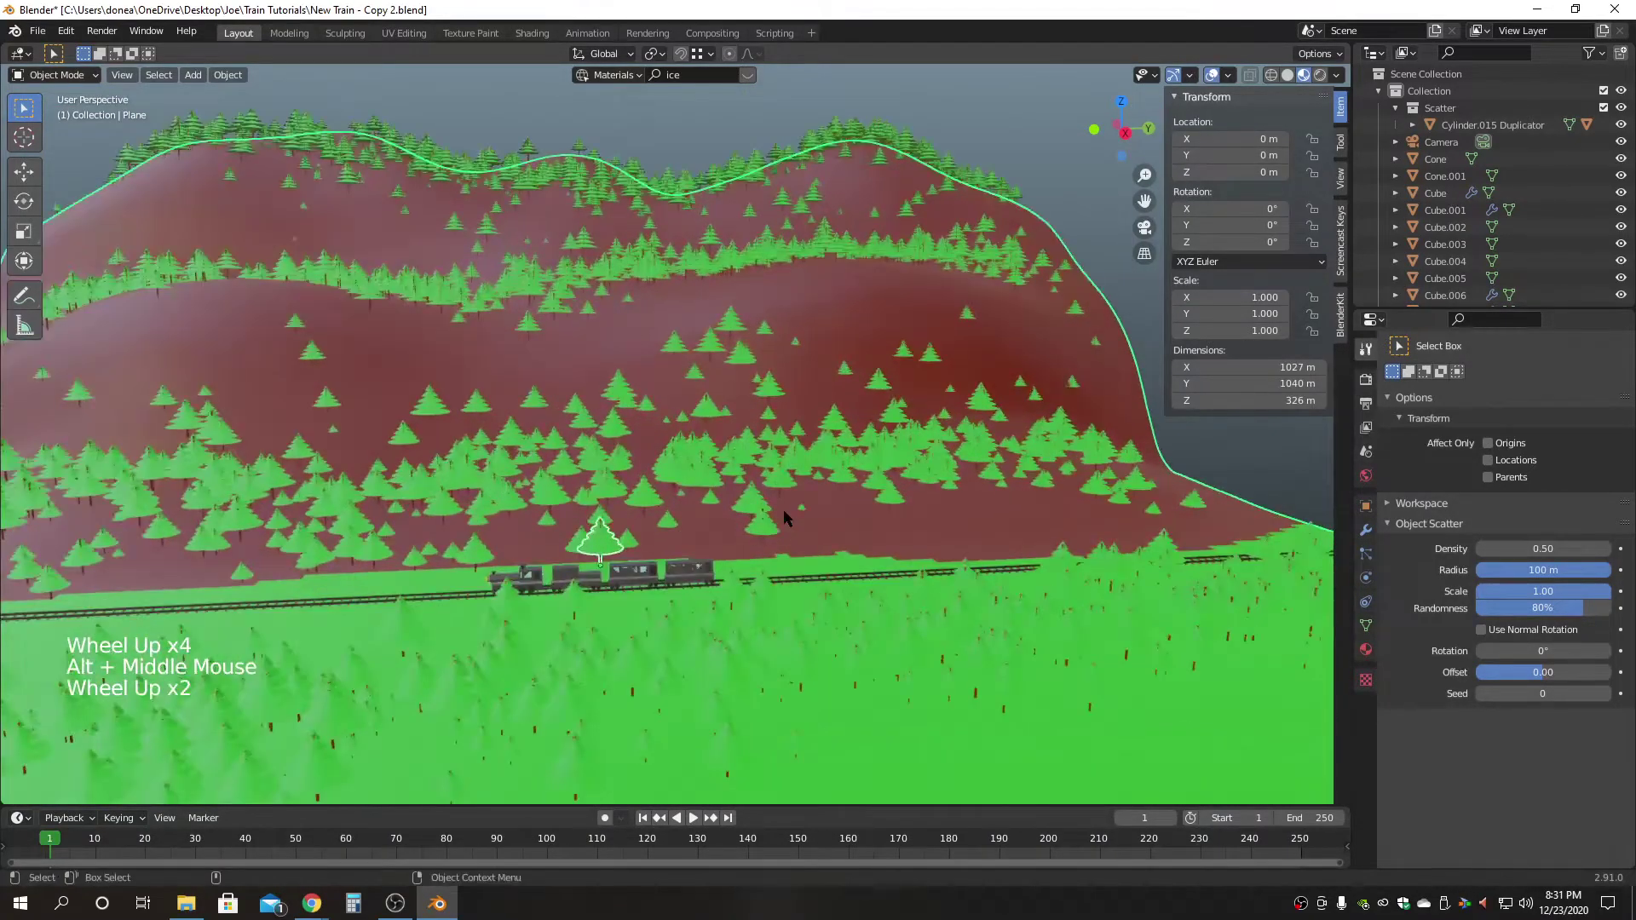
left_click(1144, 228)
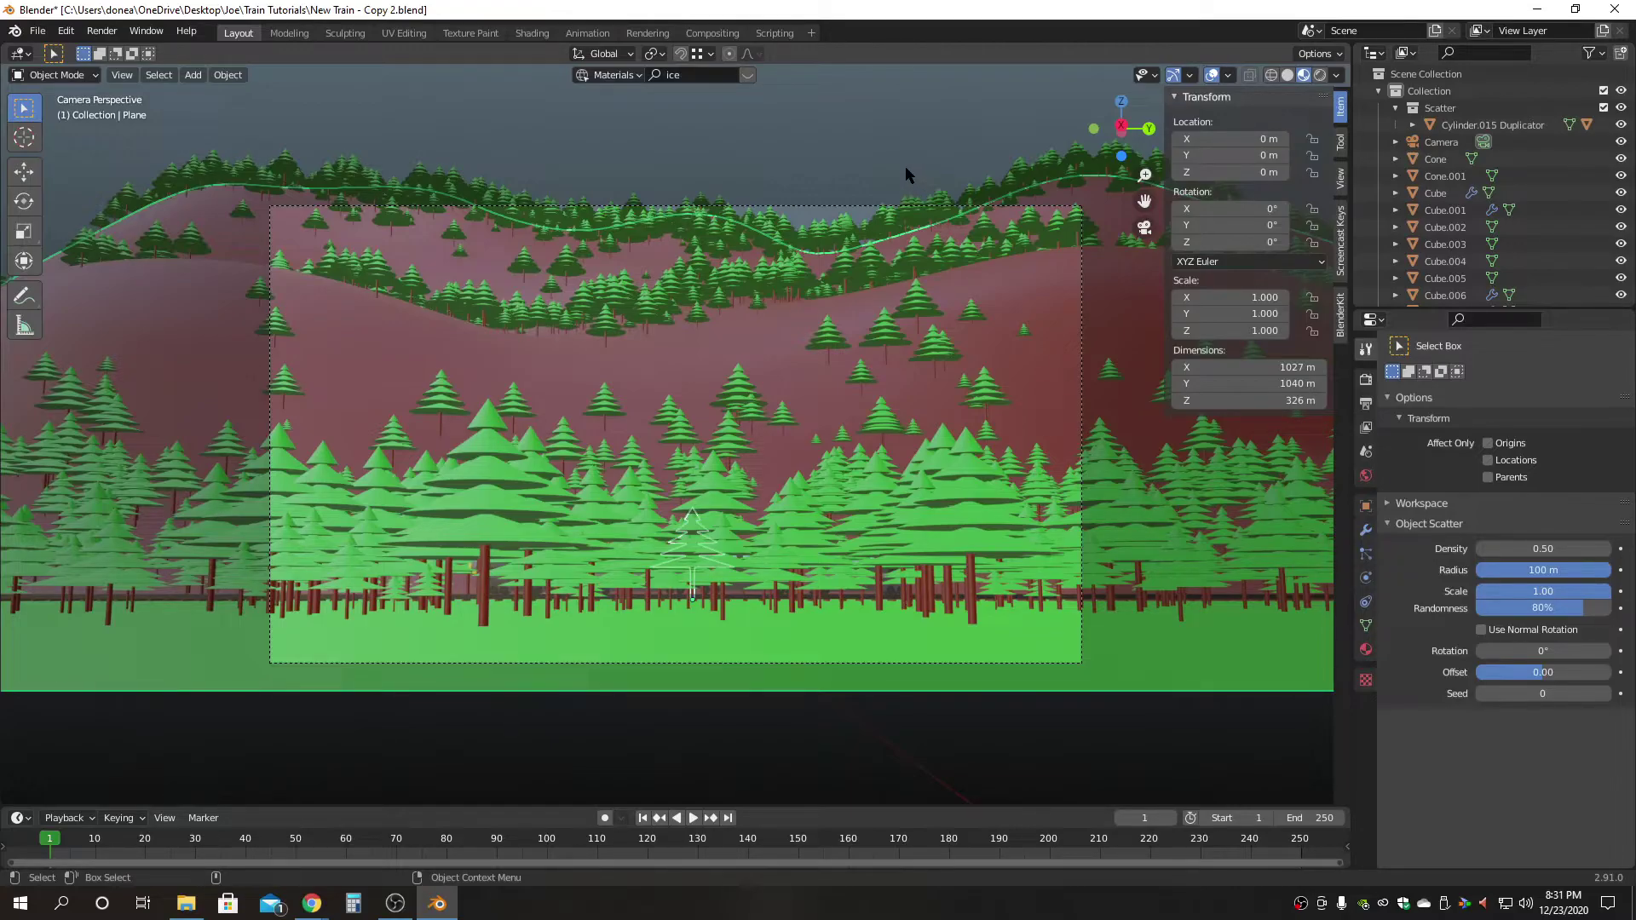
left_click(1144, 227)
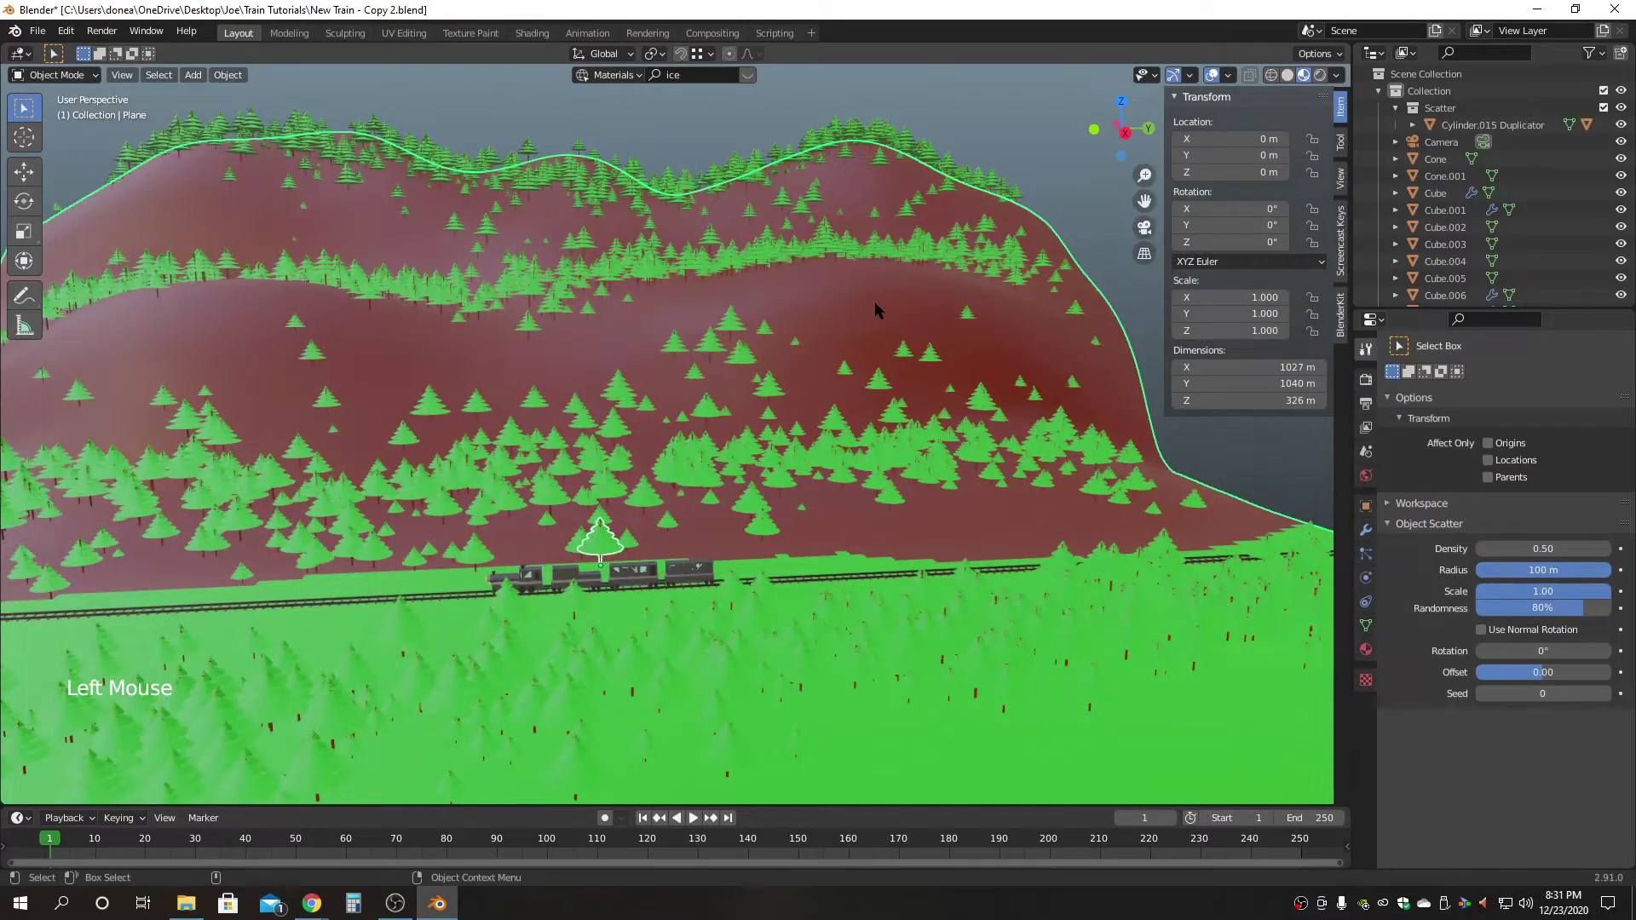
key("Delete")
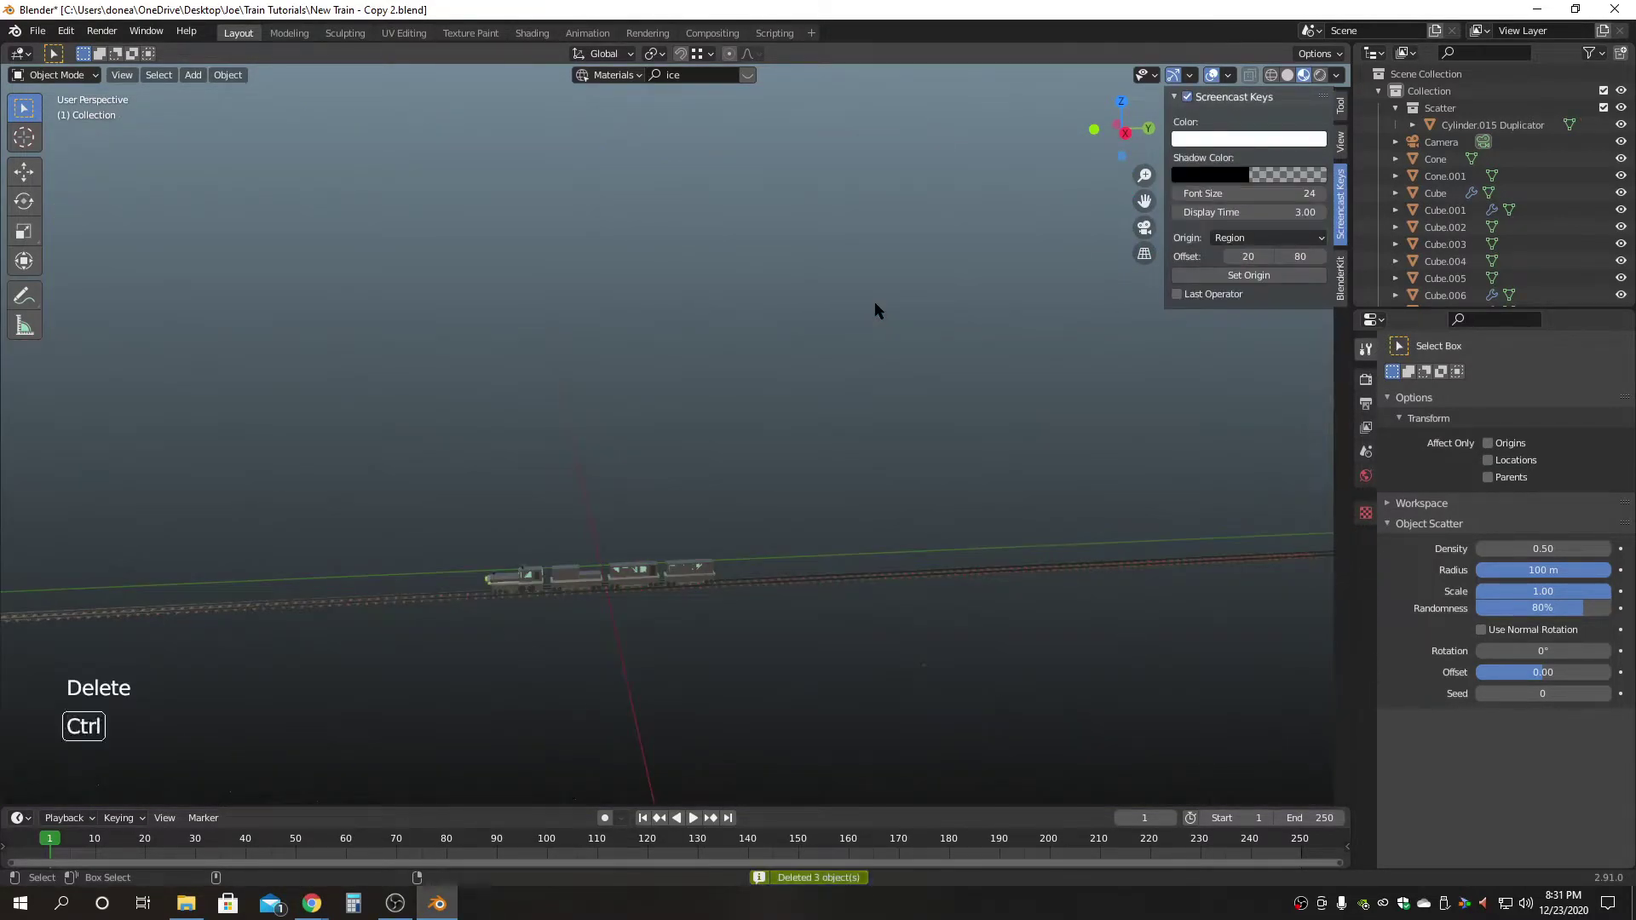
key("ctrl+z")
key("ctrl+z")
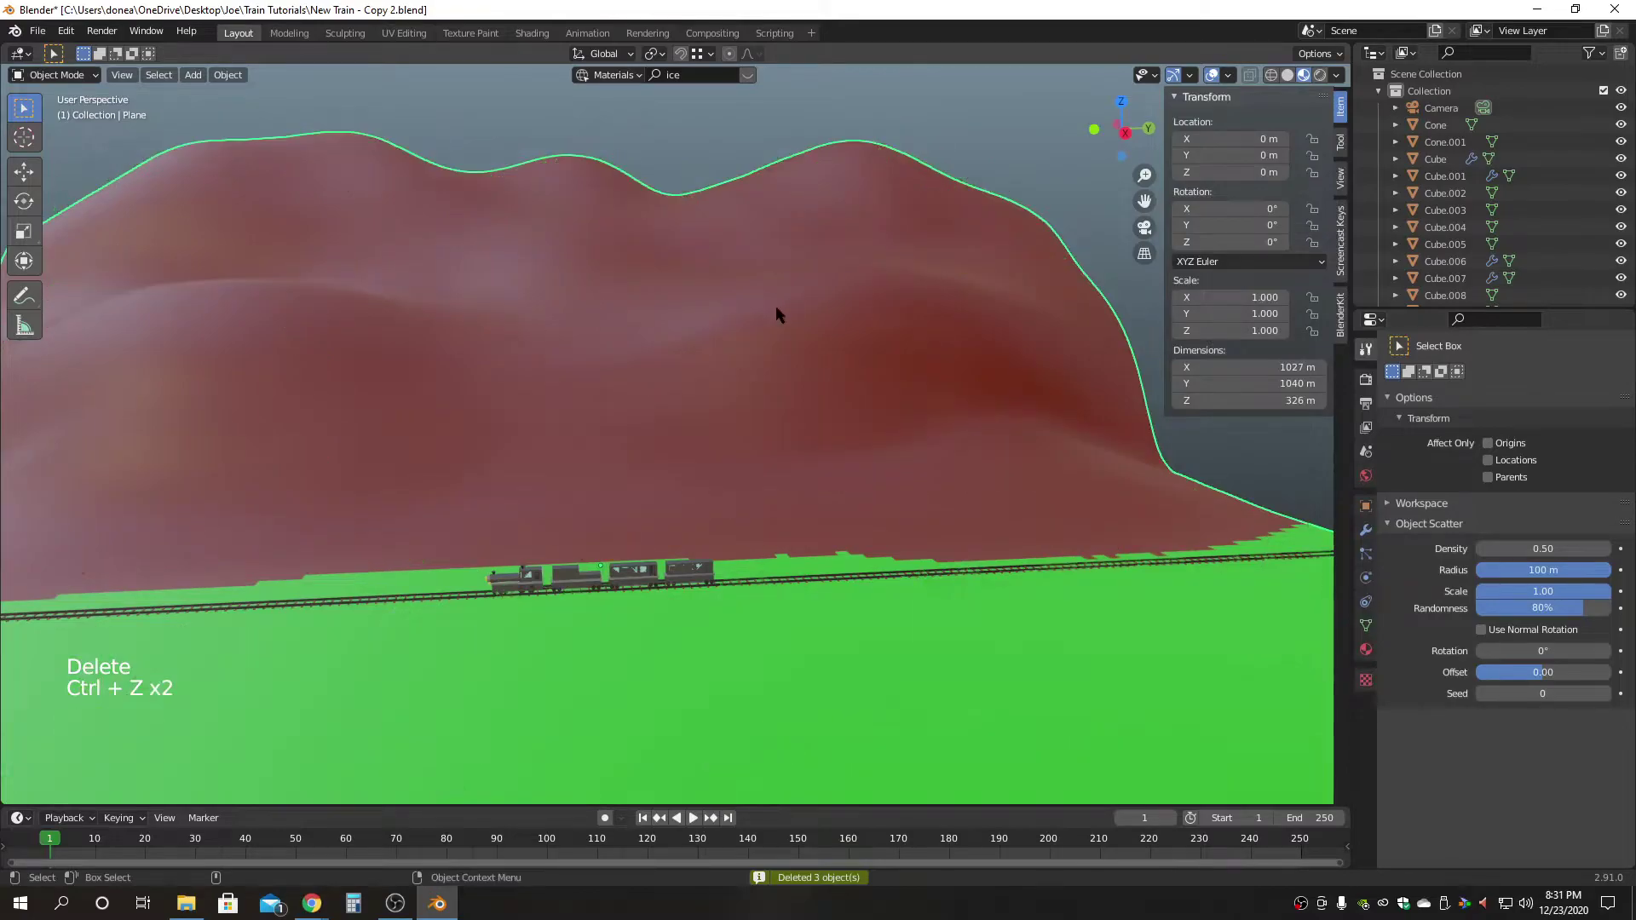
Start Scatter Objects with the tree and the terrain plane from the top view, and paint four lengthwise strokes over the mountains.
key("F3")
scroll(775, 259, "down", 6)
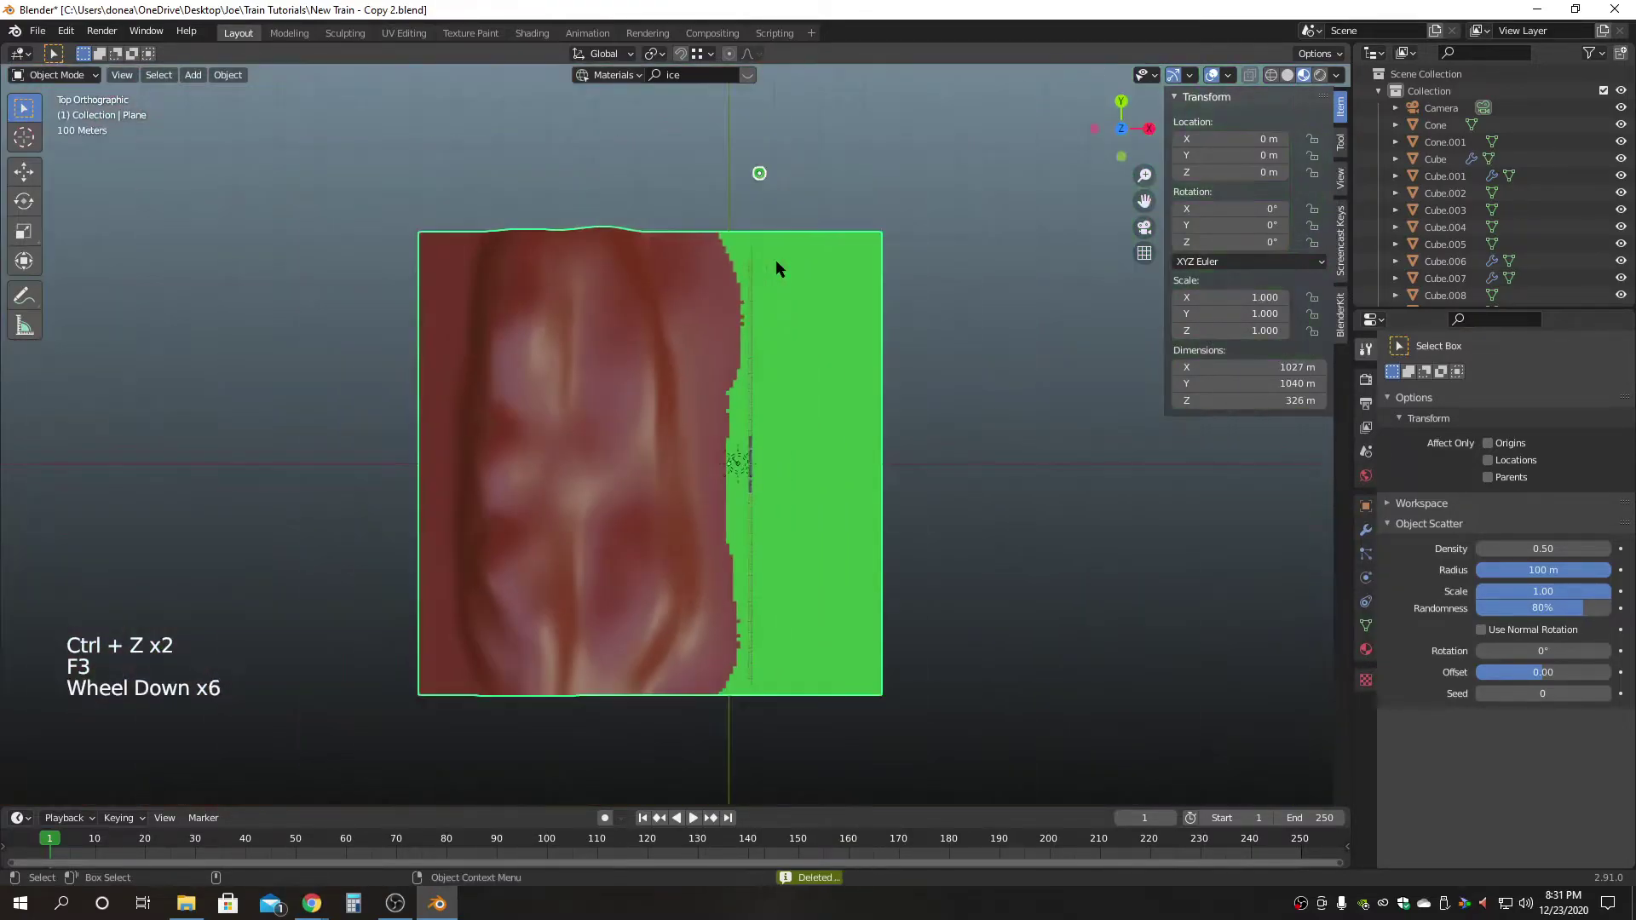
scroll(775, 259, "up", 2)
scroll(919, 332, "down", 1)
left_click(1070, 261)
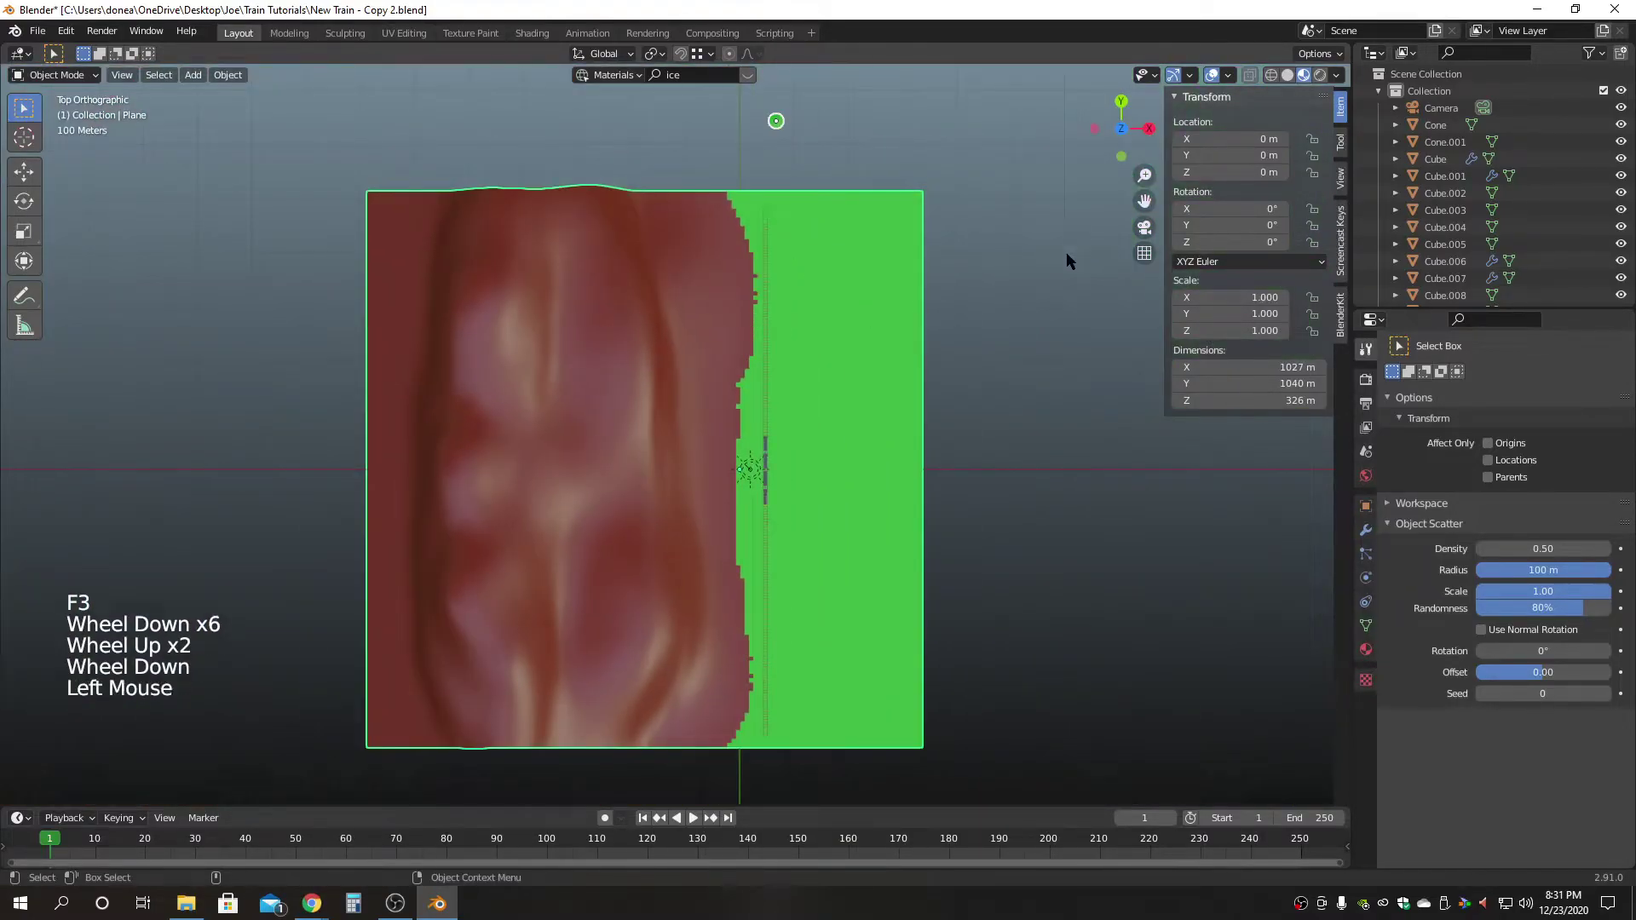
left_click(776, 121)
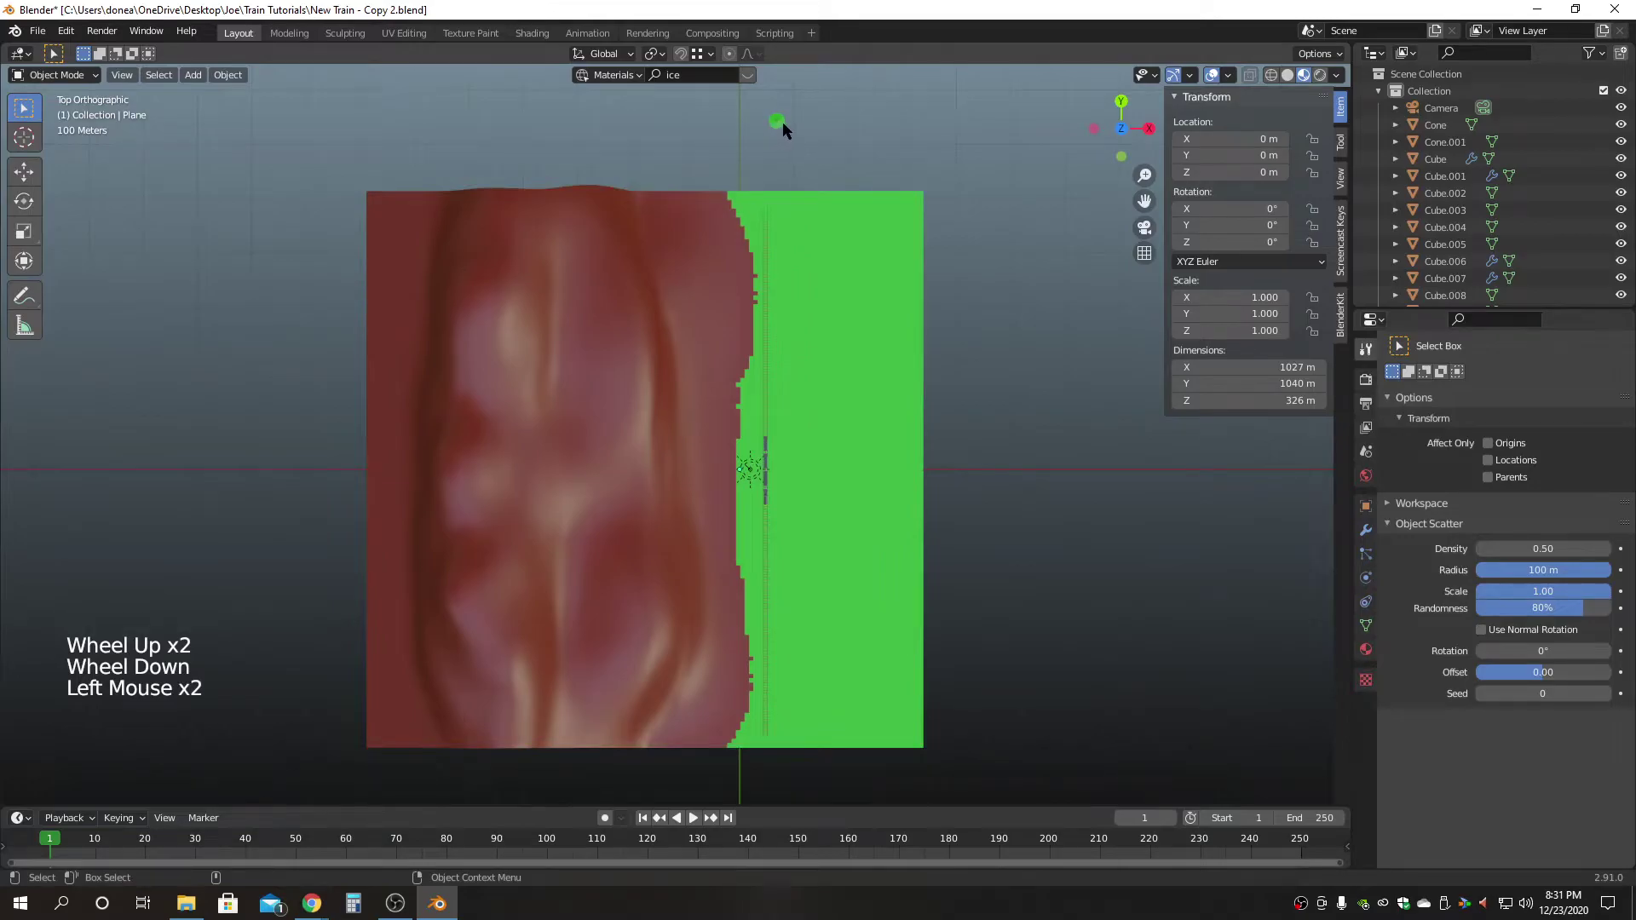
left_click(868, 397, "shift")
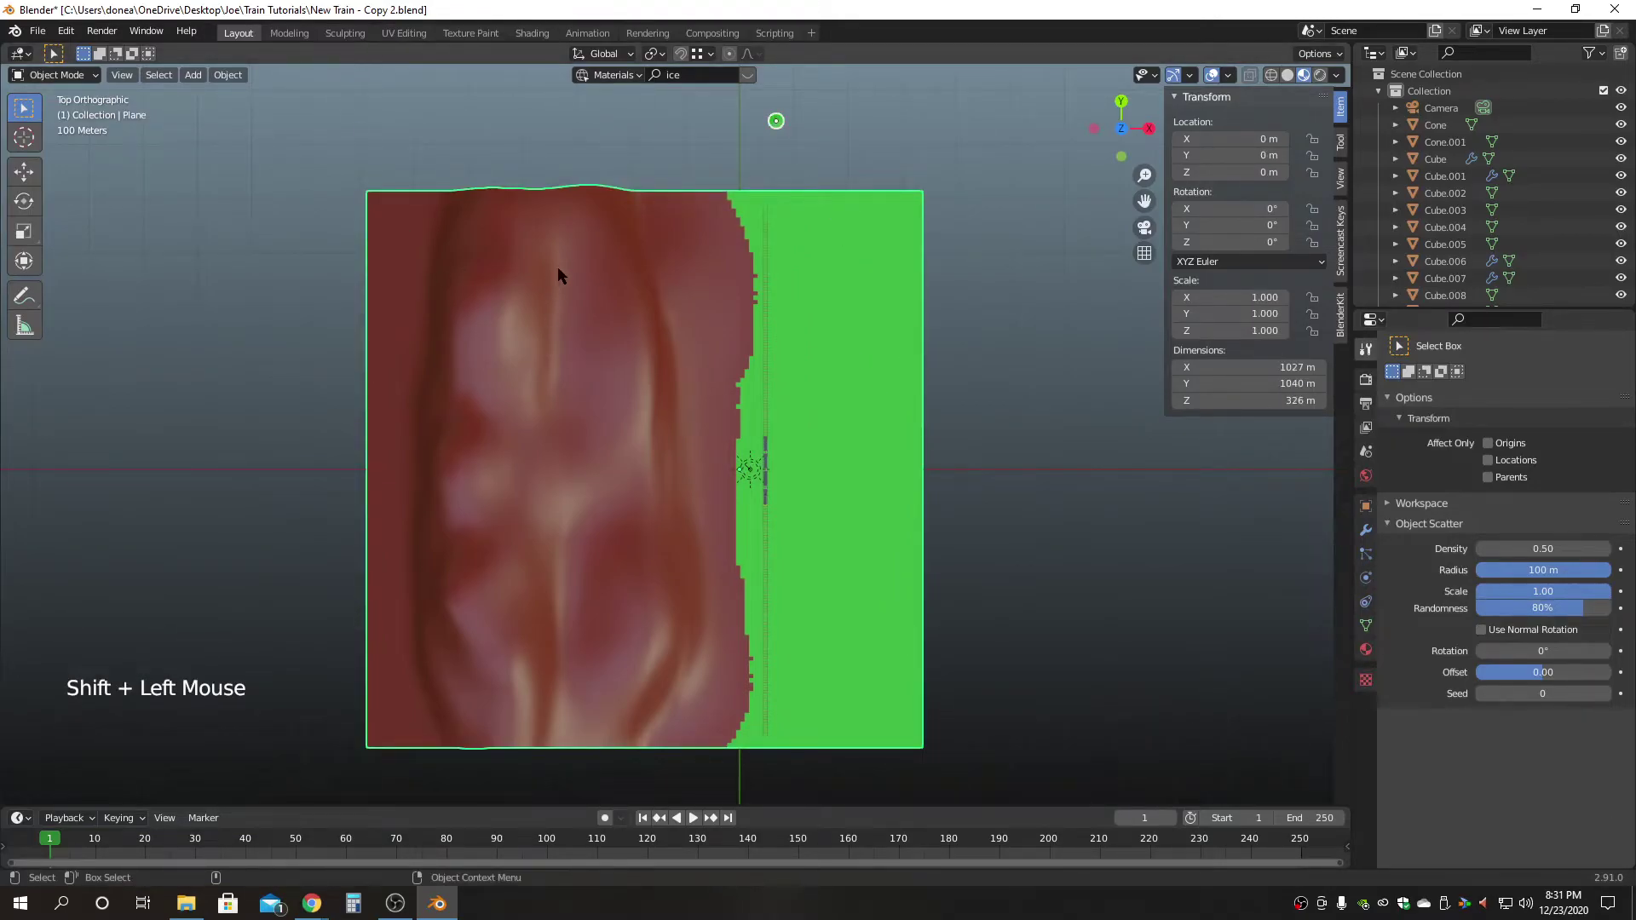
key("a")
left_click(228, 74)
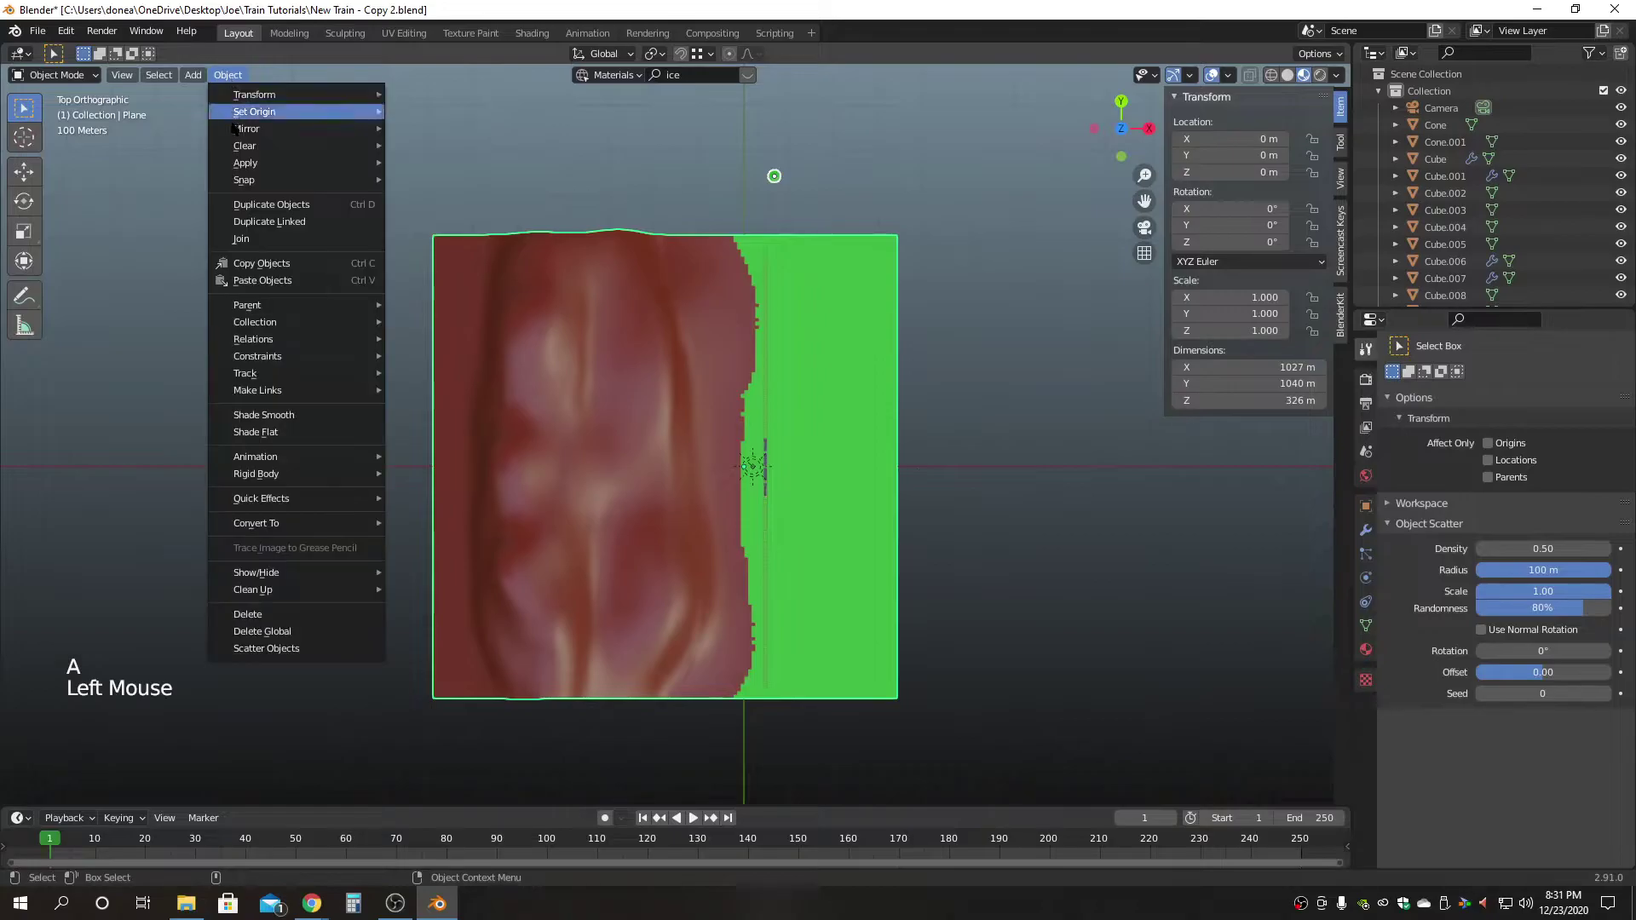
left_click(226, 75)
left_click(350, 644)
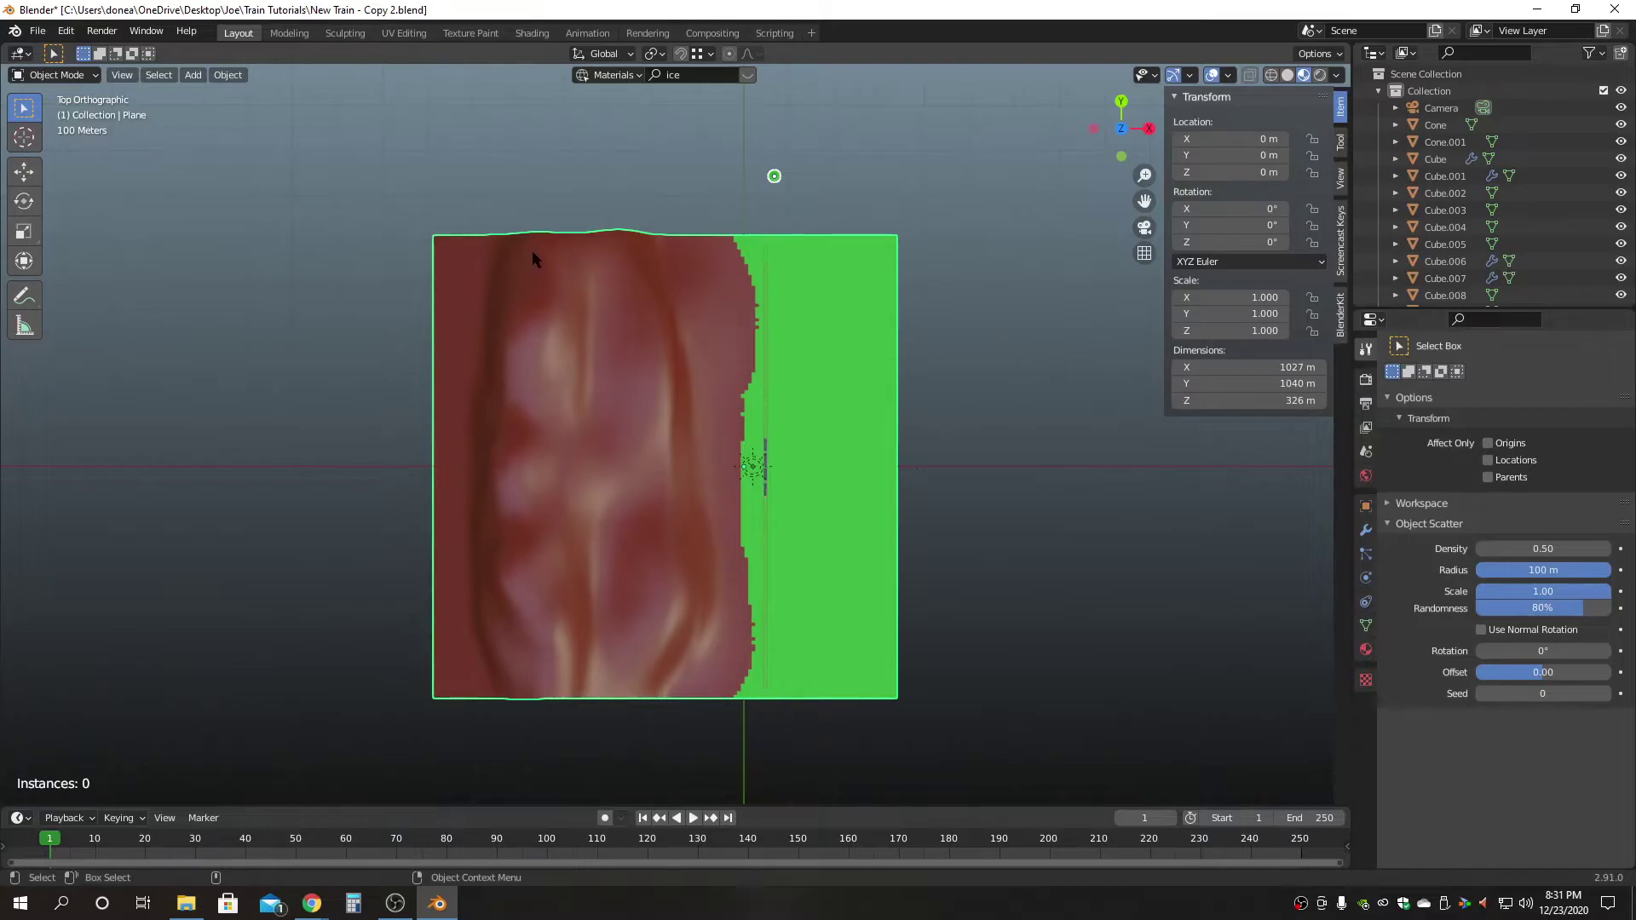
left_click_drag(539, 247, 544, 675)
left_click_drag(590, 253, 594, 650)
left_click_drag(643, 264, 662, 682)
mouse_move(695, 270)
left_mouse_down()
mouse_move(711, 637)
mouse_move(741, 664)
left_mouse_up()
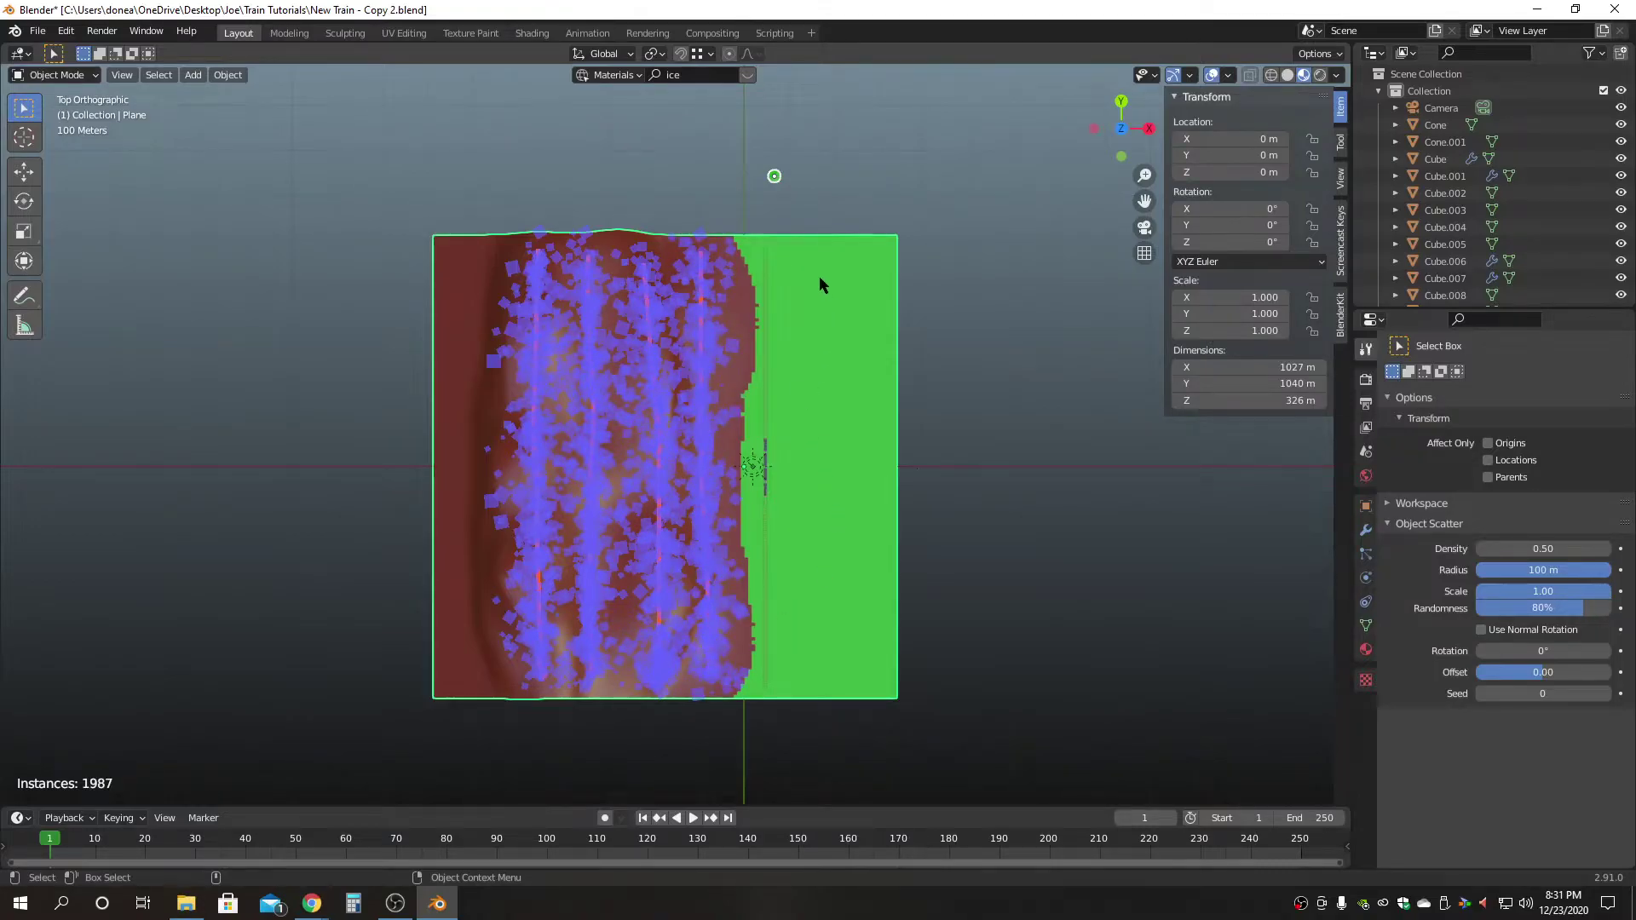
Scatter trees in two rows on the green flat, leaving a gap beside the train, and apply the scatter.
mouse_move(794, 304)
left_mouse_down()
mouse_move(800, 393)
mouse_move(868, 417)
left_mouse_up()
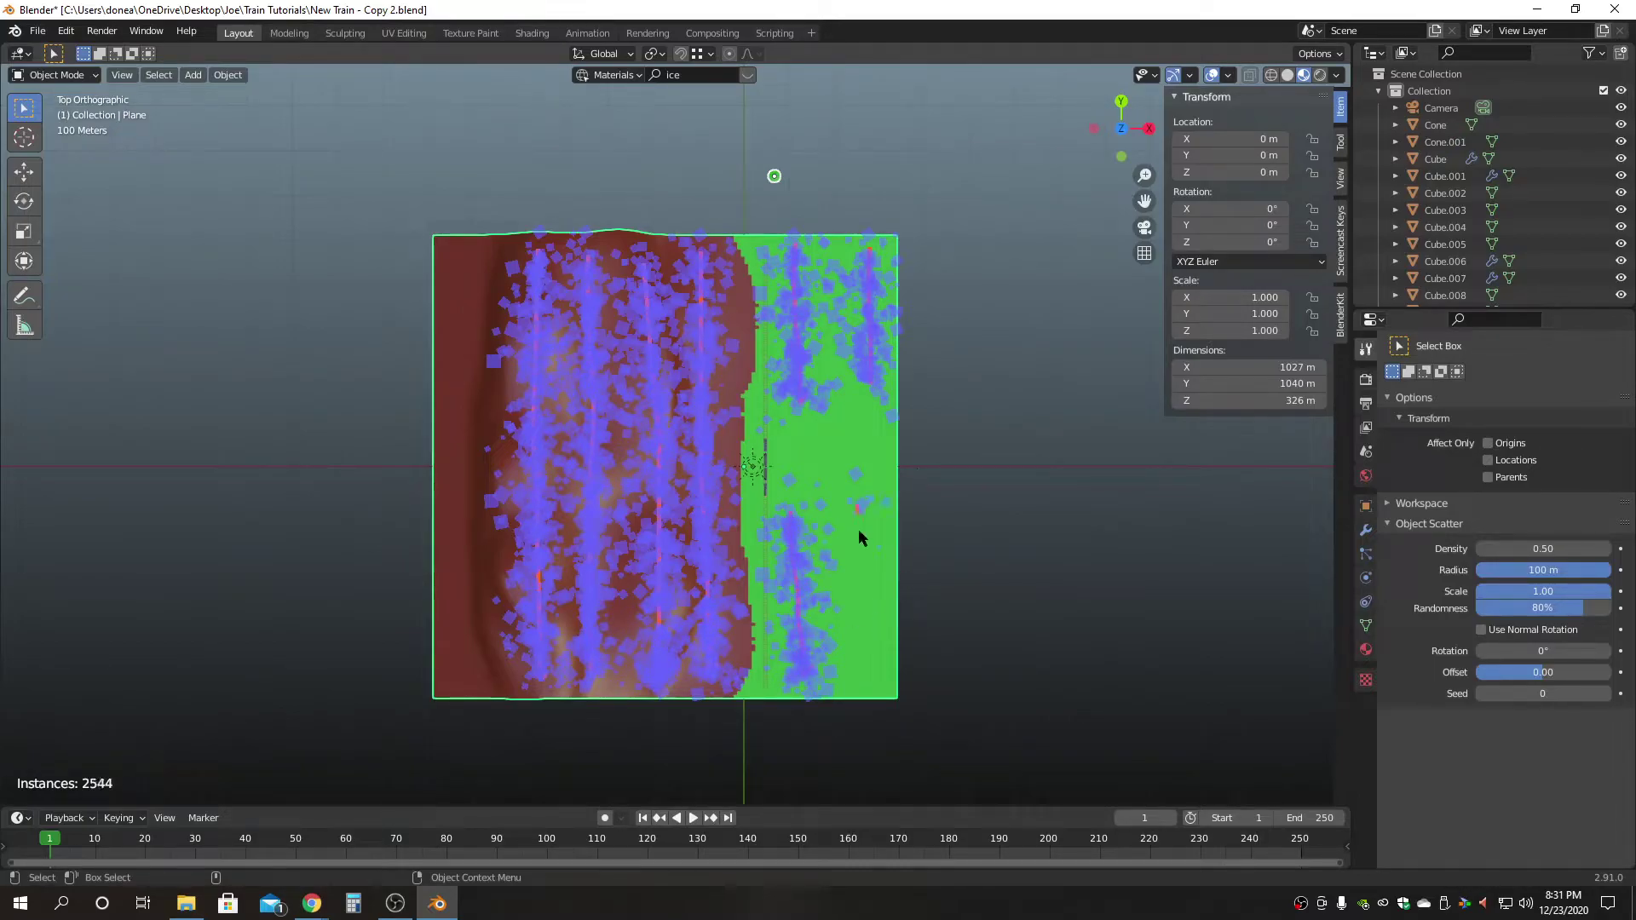
left_click_drag(858, 515, 872, 679)
left_click_drag(854, 409, 869, 298)
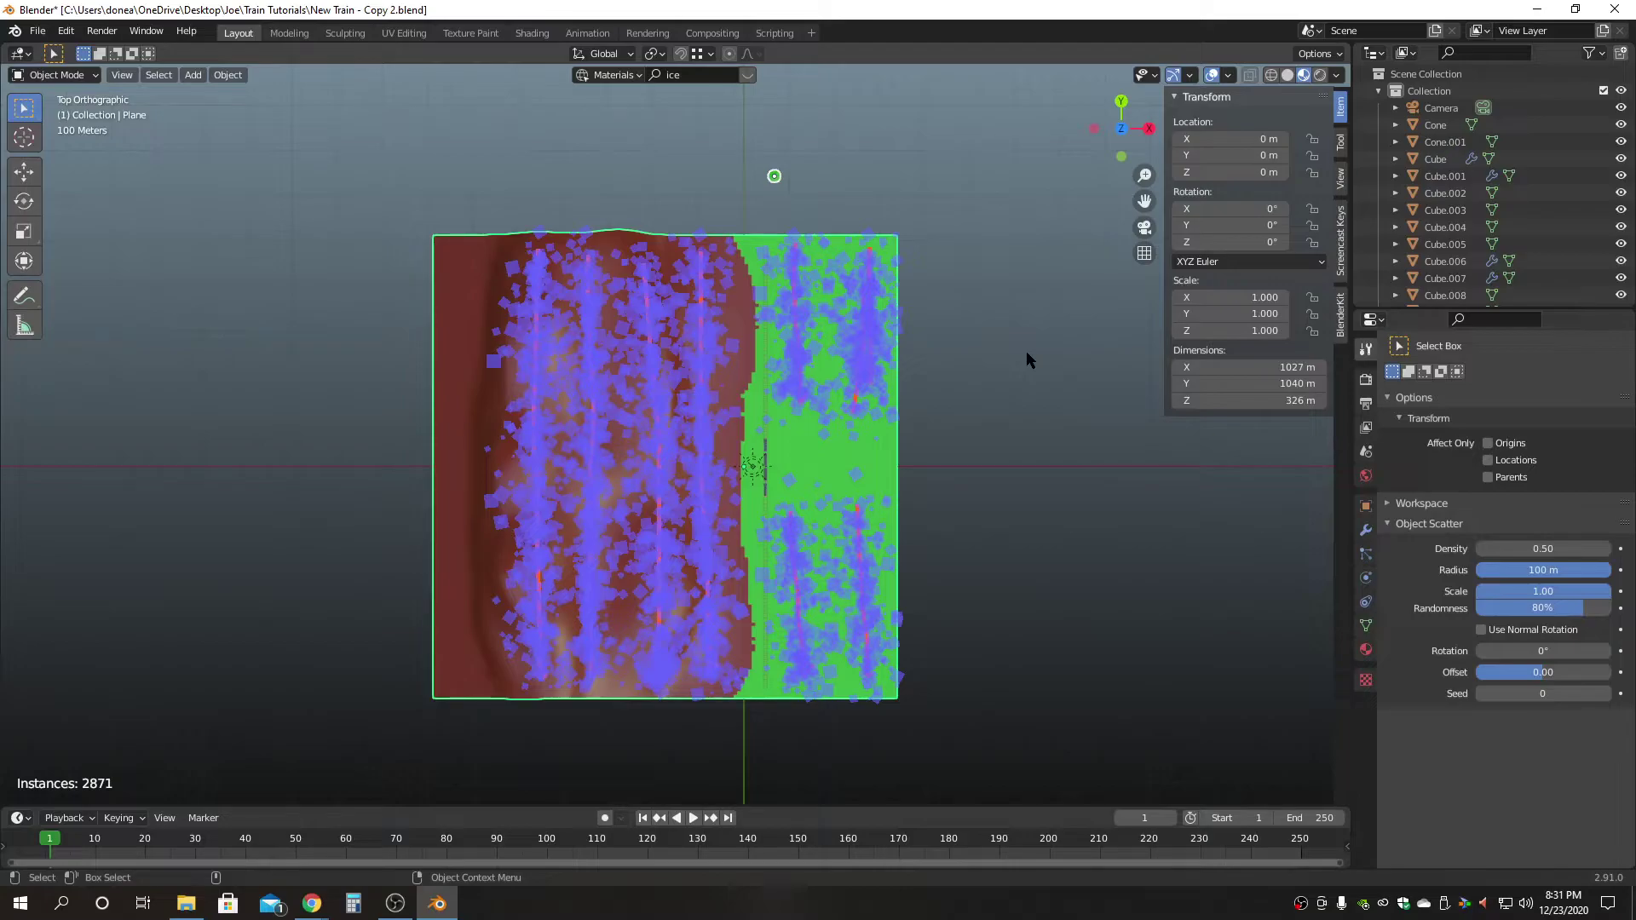
key("Return")
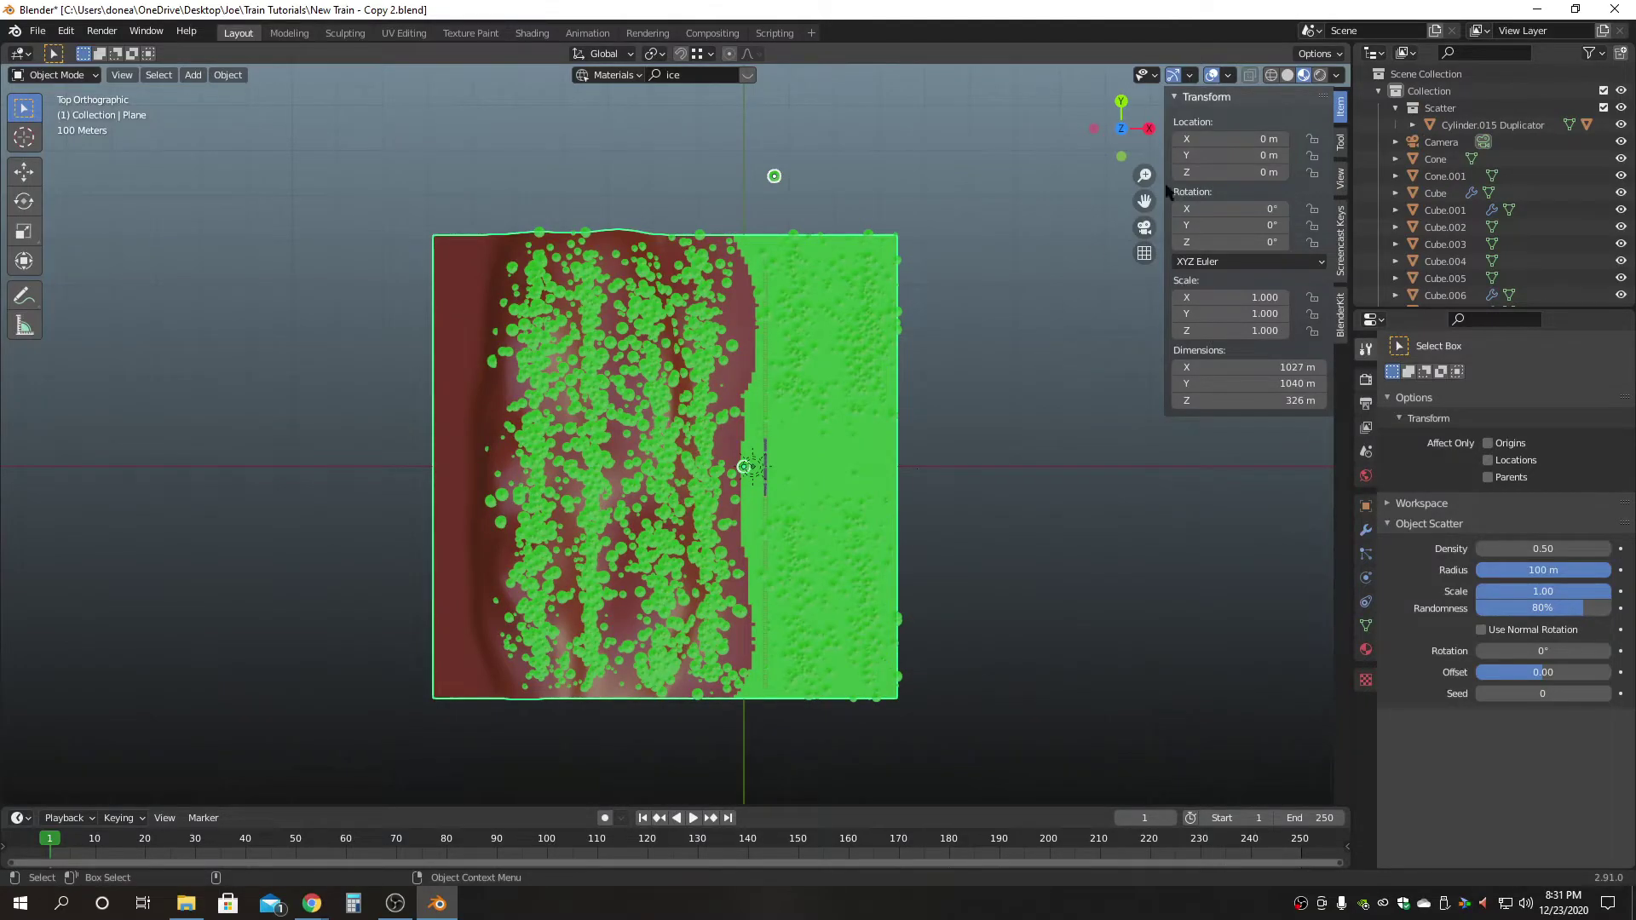
Check the scattered trees through the scene camera with nothing selected, and collapse the Scatter and main collections.
left_click(1144, 228)
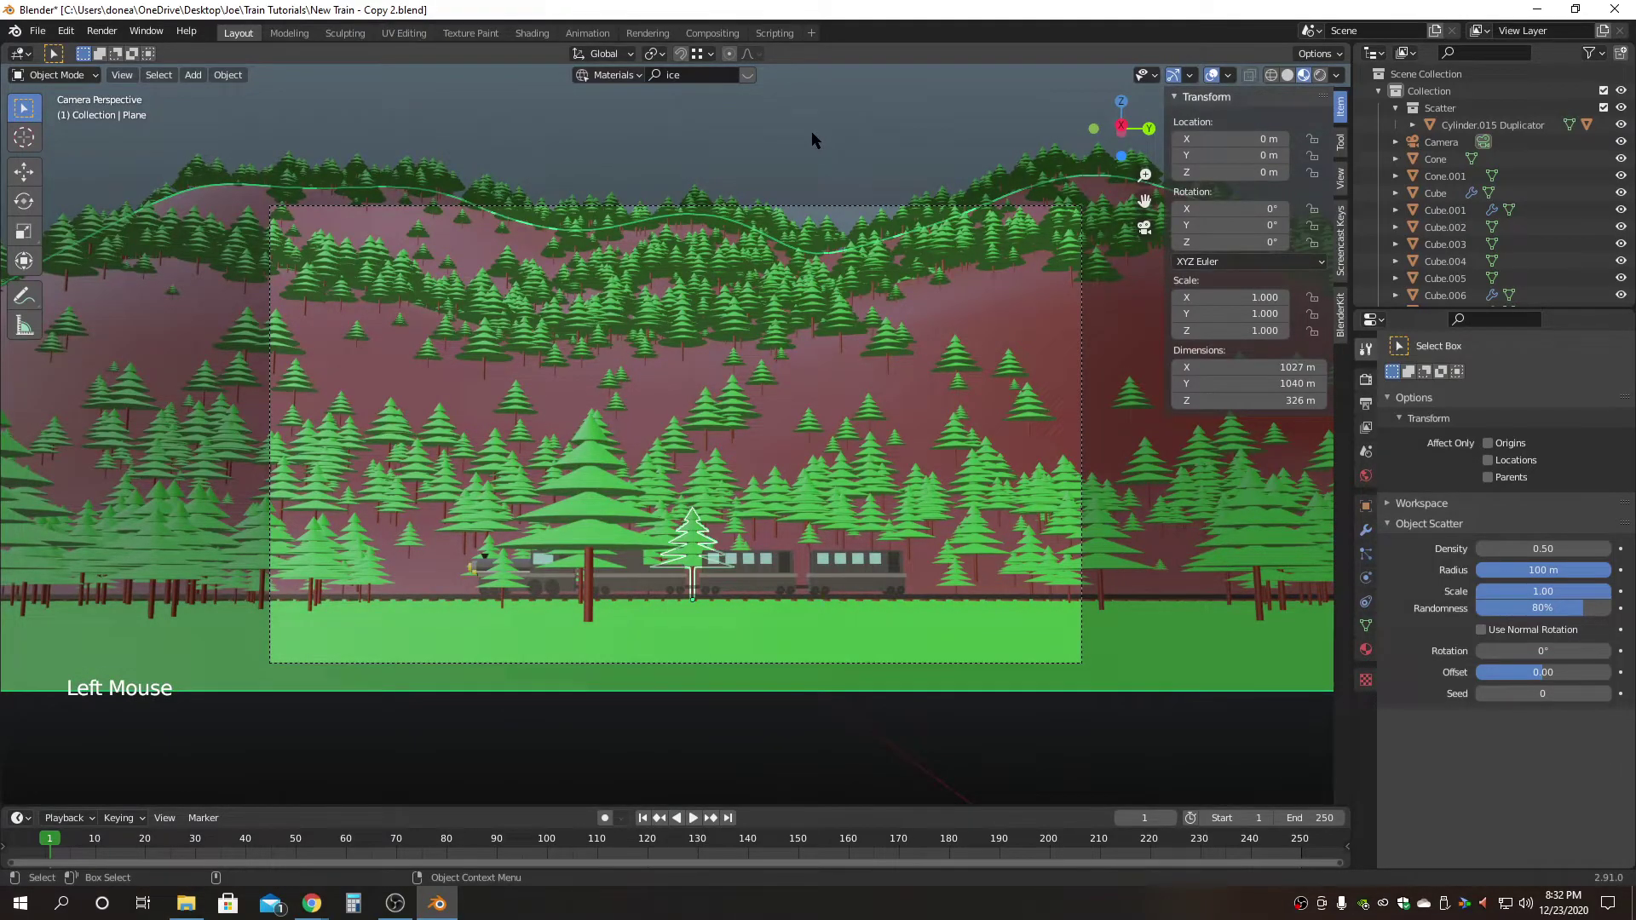
left_click(820, 104)
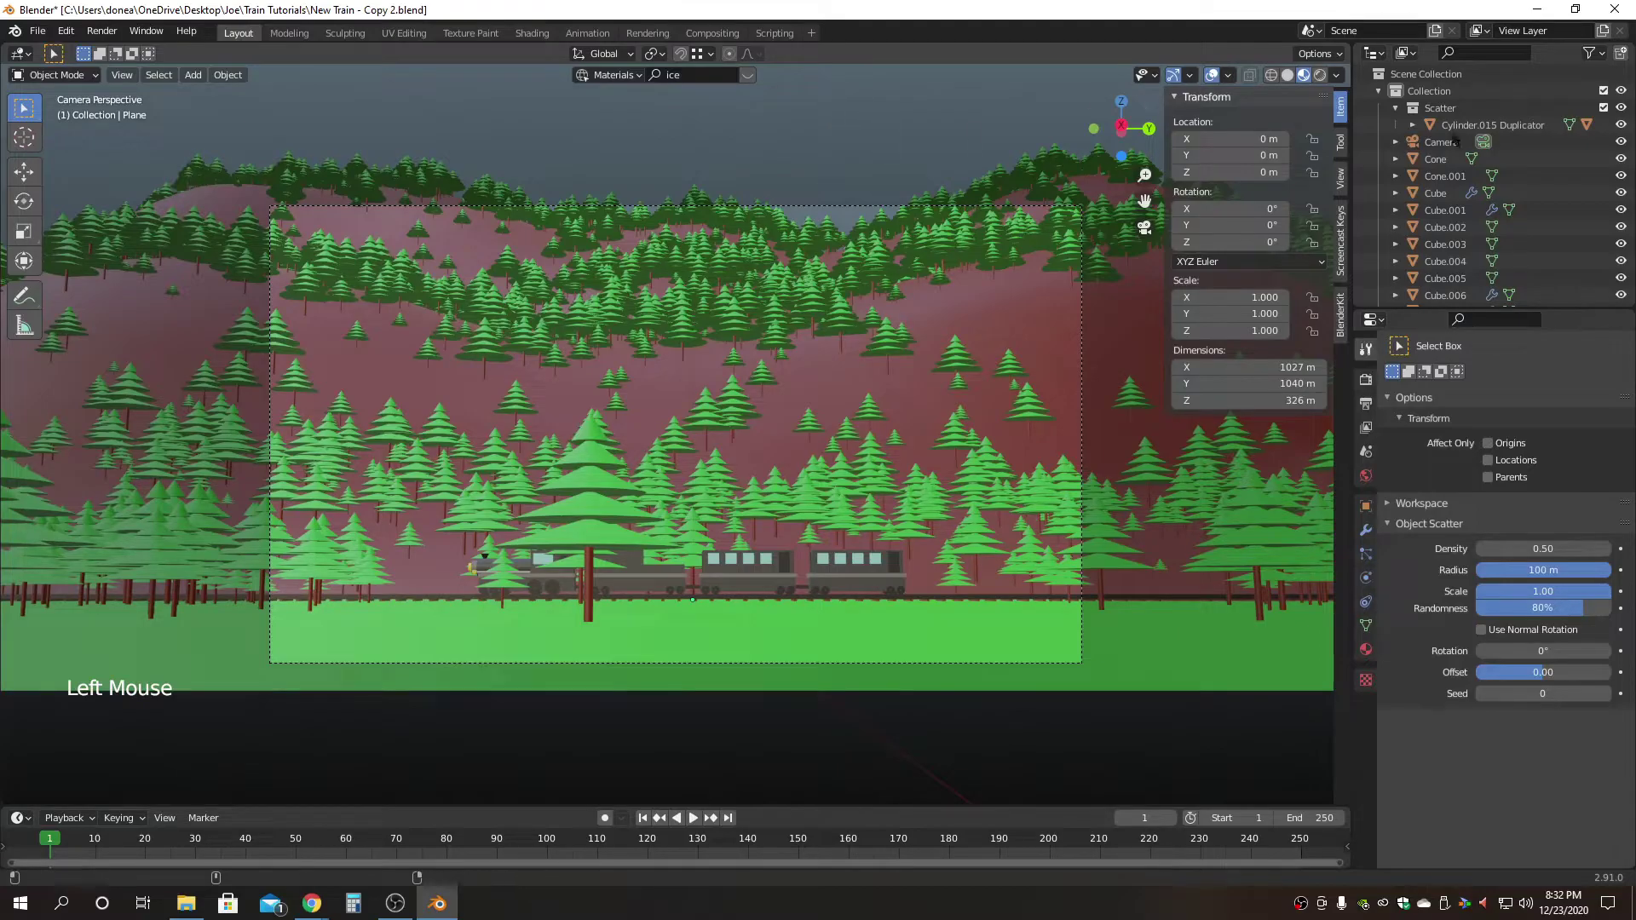
left_click(1396, 108)
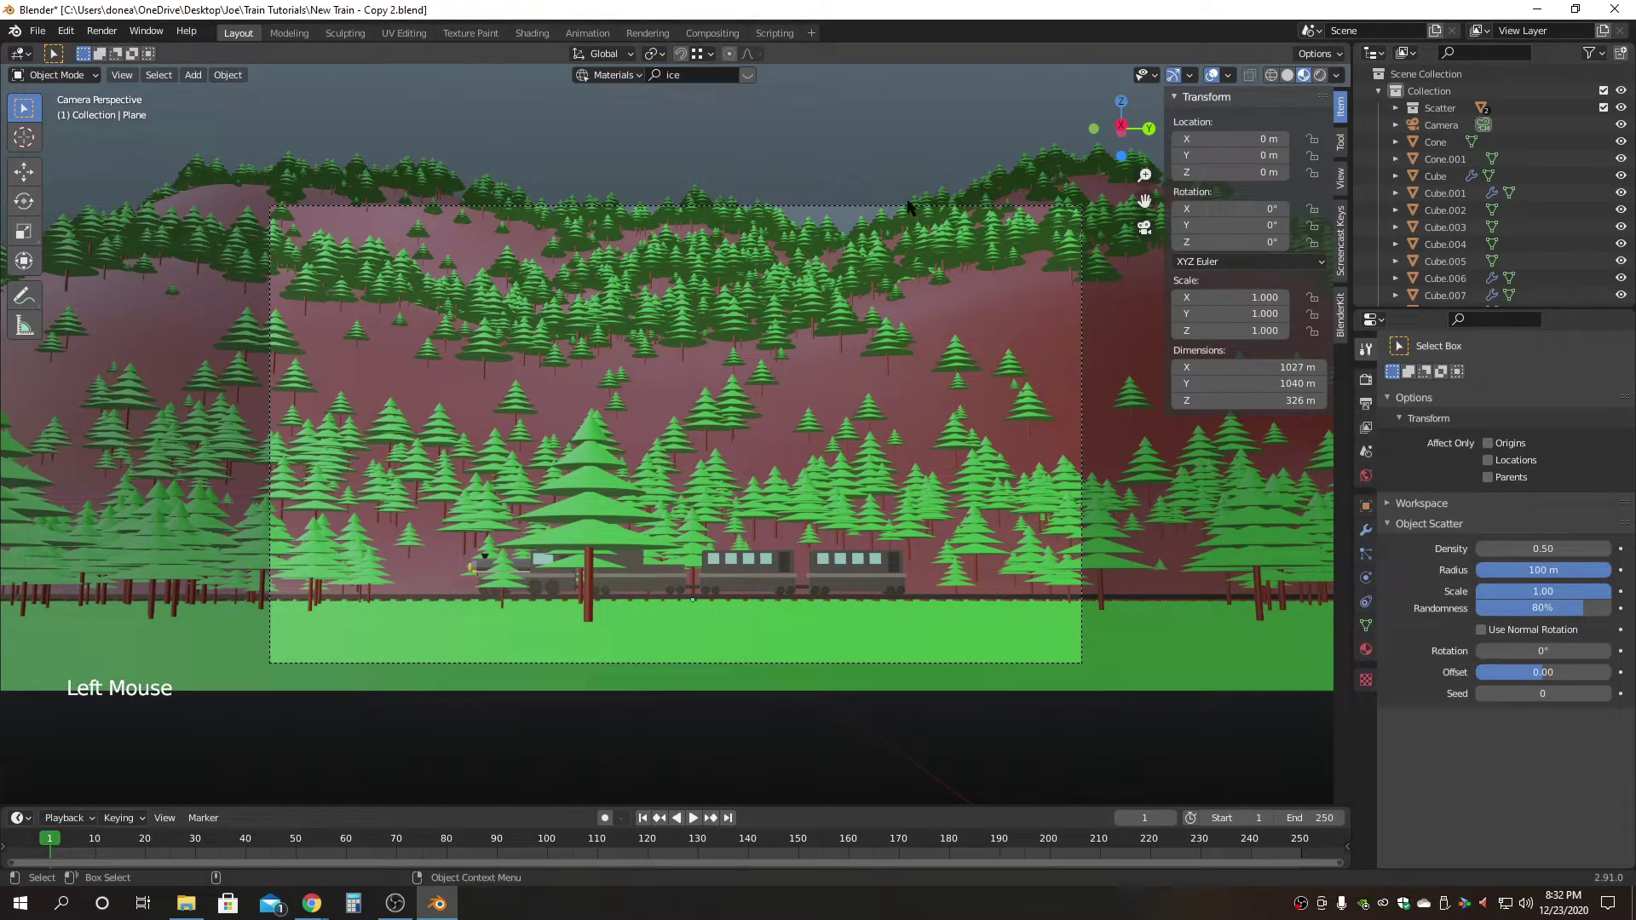
left_click(1376, 92)
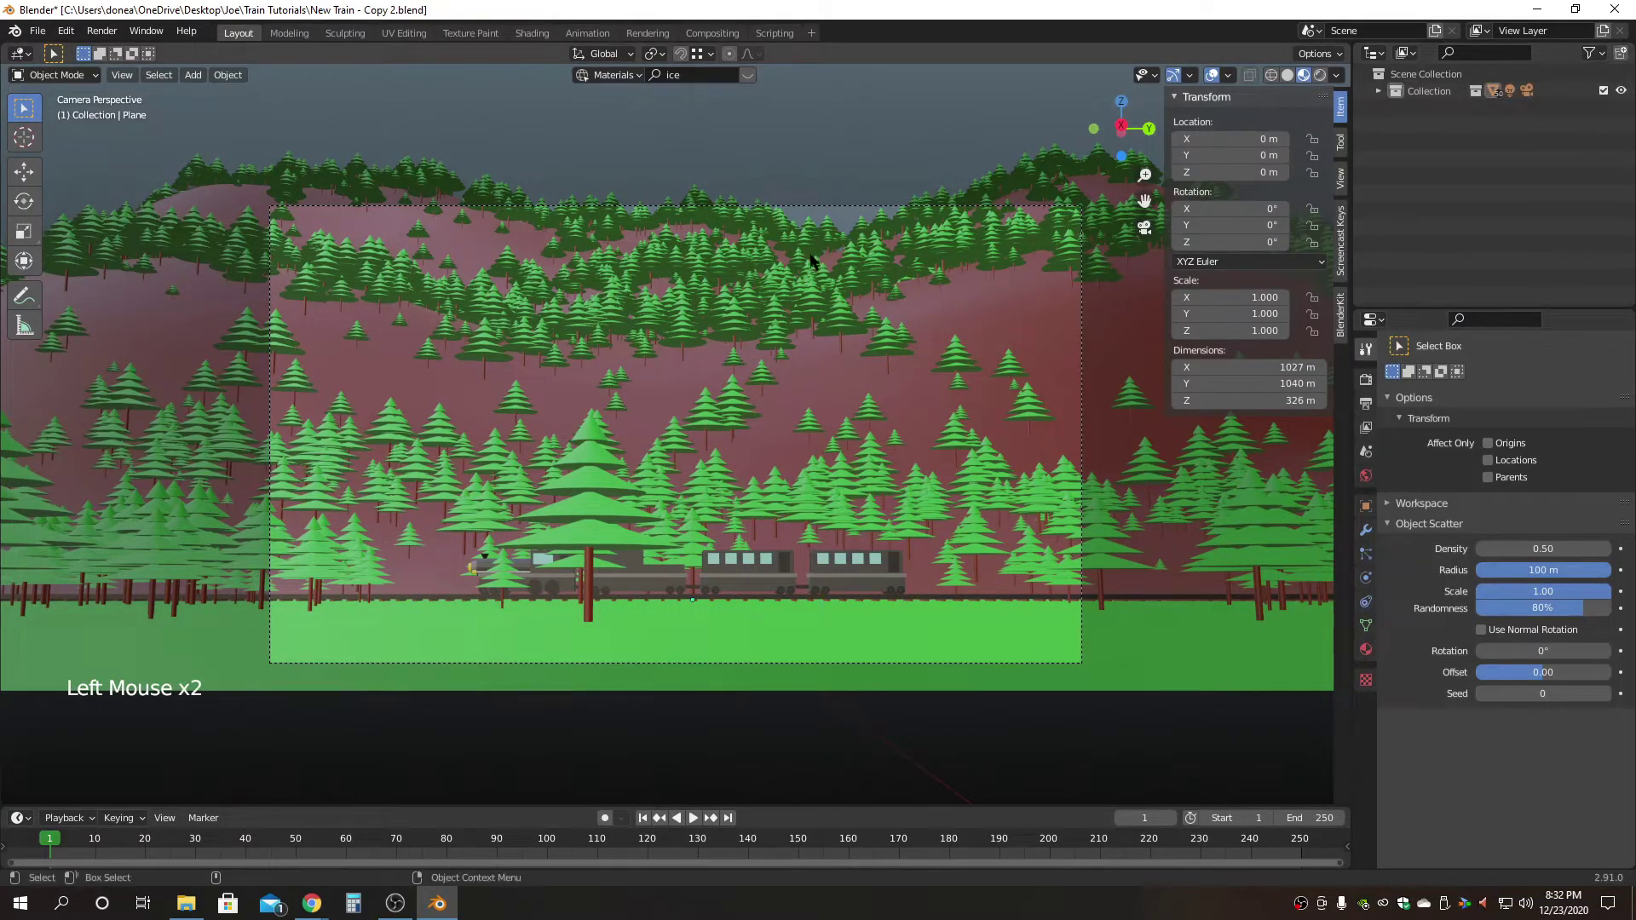
Leave the camera view and hide the original source tree standing beyond the end of the terrain.
left_click(1145, 227)
left_click_drag(941, 488, 738, 417, "alt")
scroll(610, 675, "up", 4)
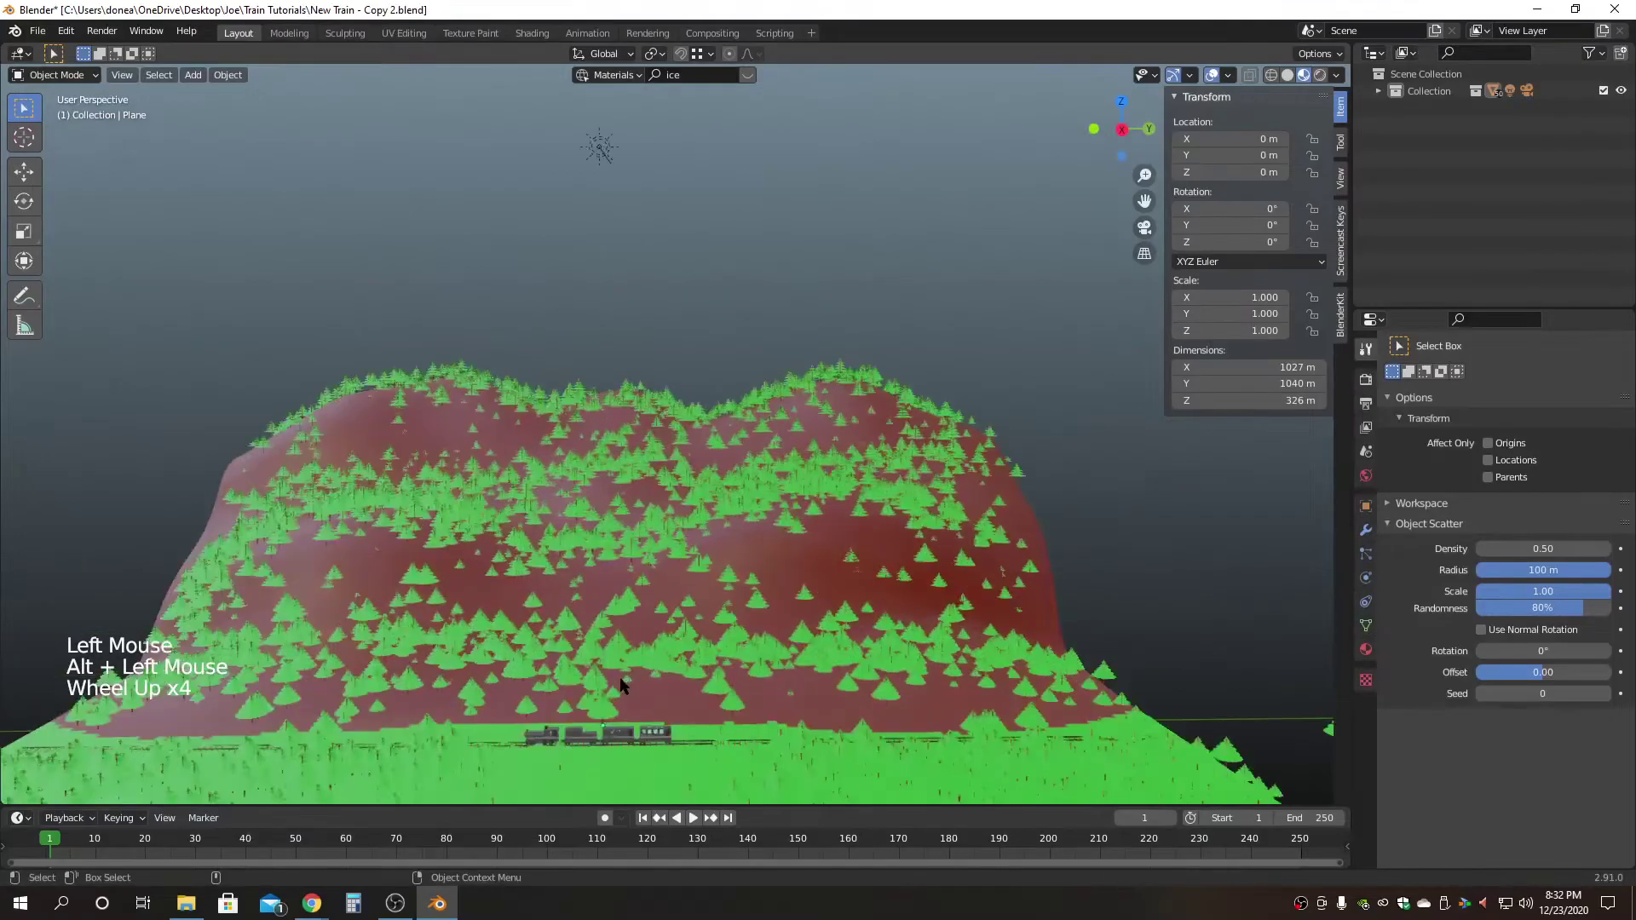
middle_click(651, 593, "alt")
middle_click(1004, 537, "alt")
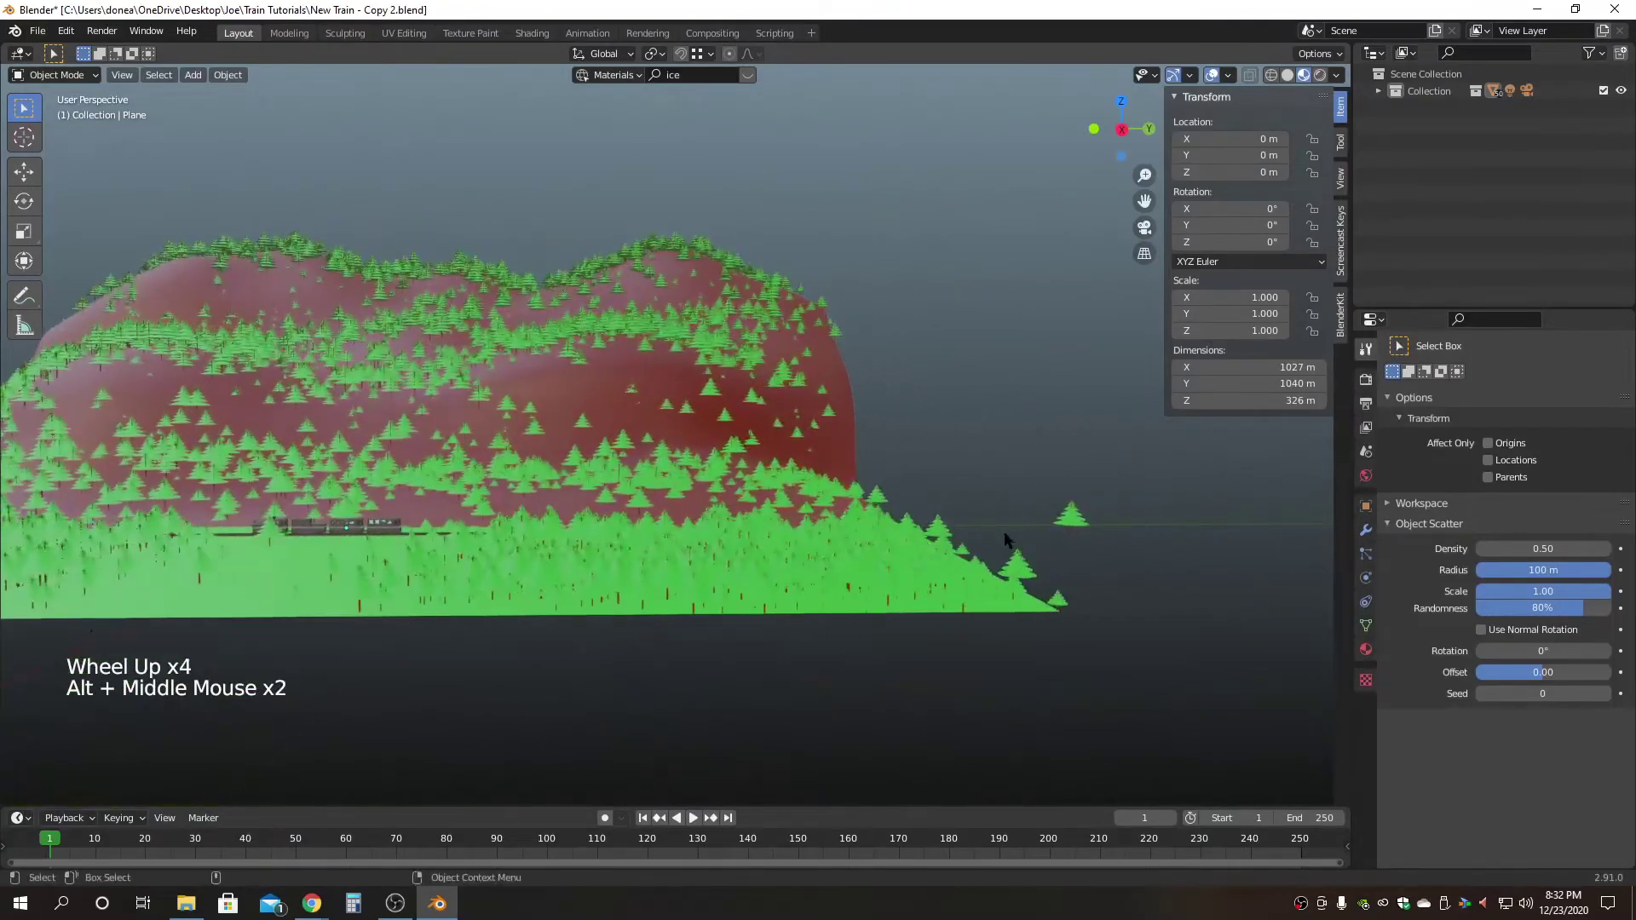
left_click(1065, 530)
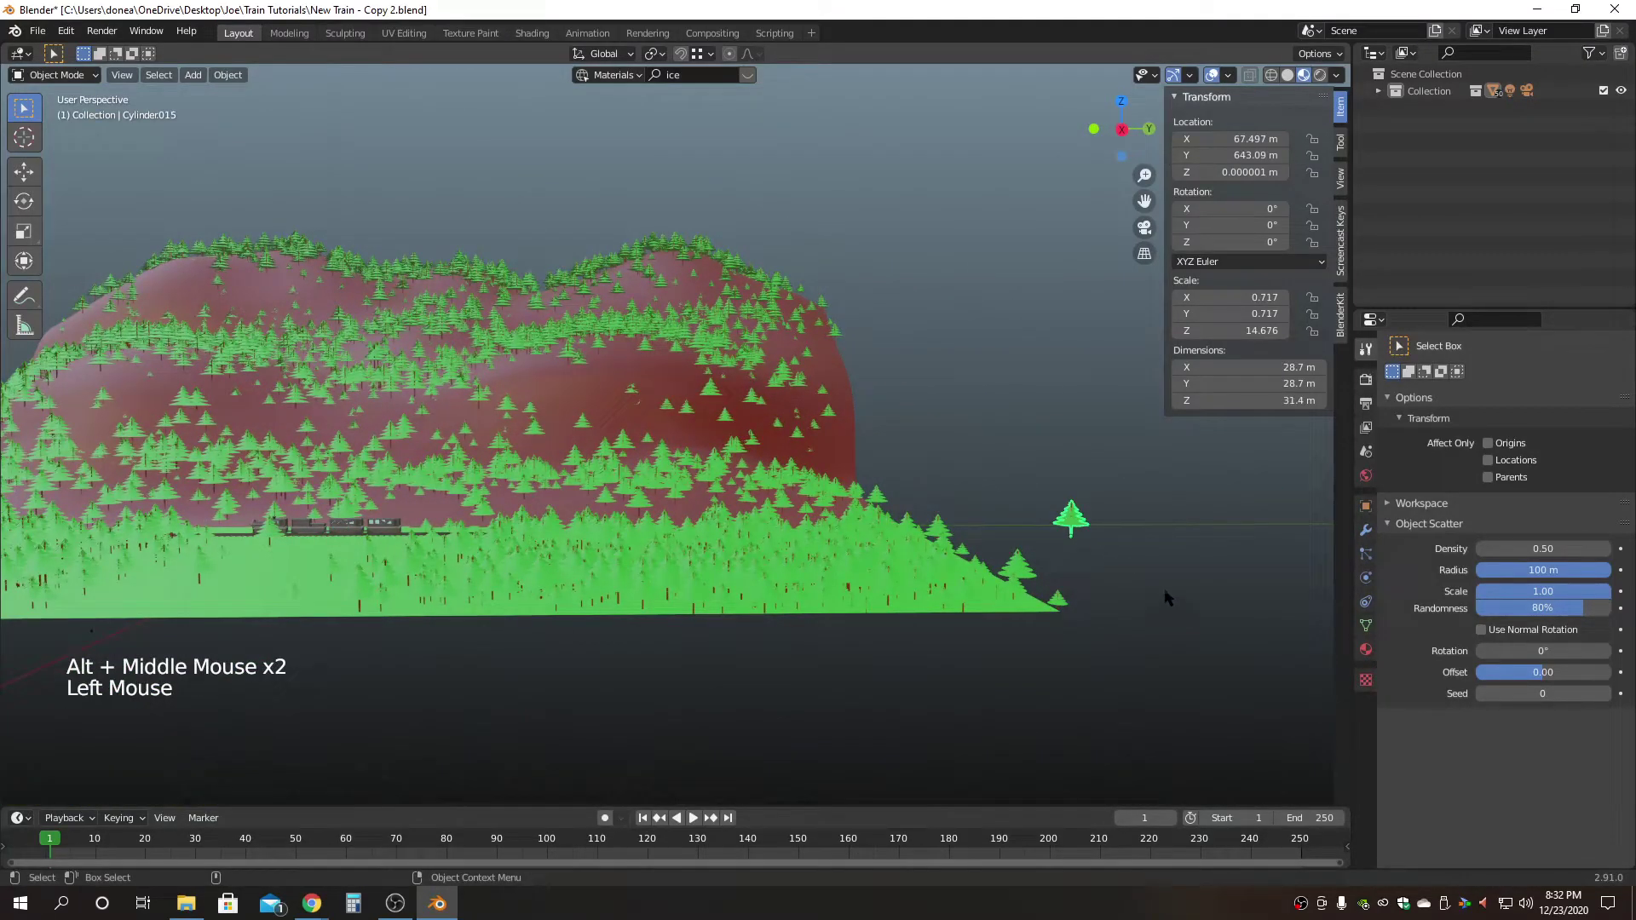
key("ctrl+h")
Select all the train's parts from the top view, leaving the railway tracks and the scattered trees out of the selection.
middle_click_drag(468, 551, 675, 510, "alt")
scroll(607, 552, "up", 3)
left_click_drag(615, 495, 596, 572, "alt")
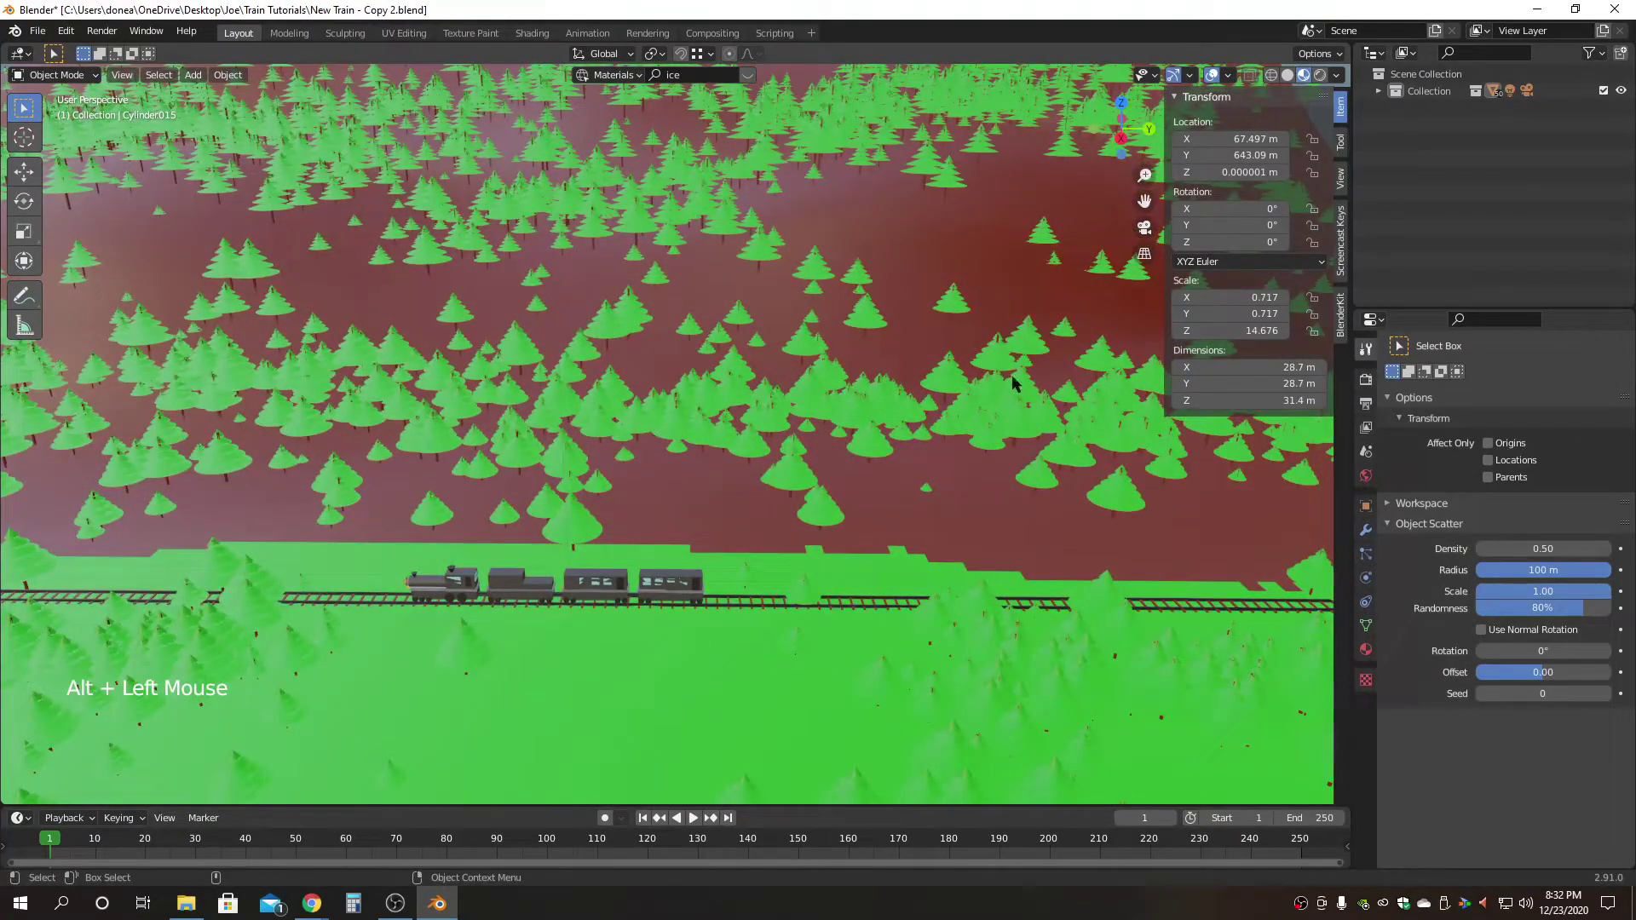
left_click_drag(537, 529, 603, 509, "alt")
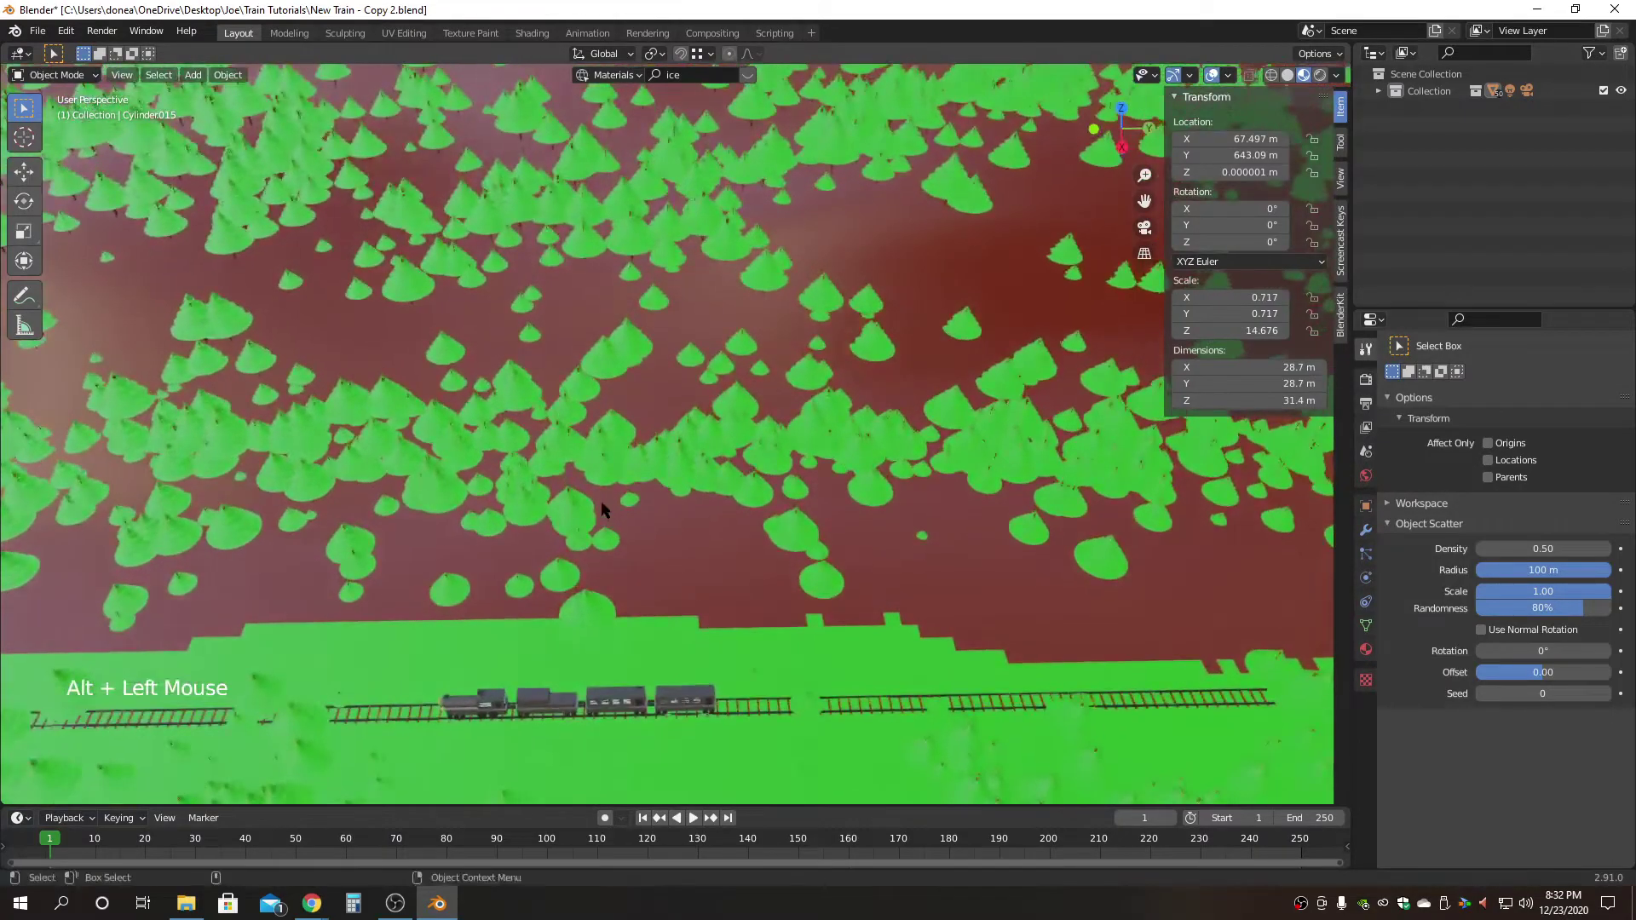
key("ctrl")
key("F3")
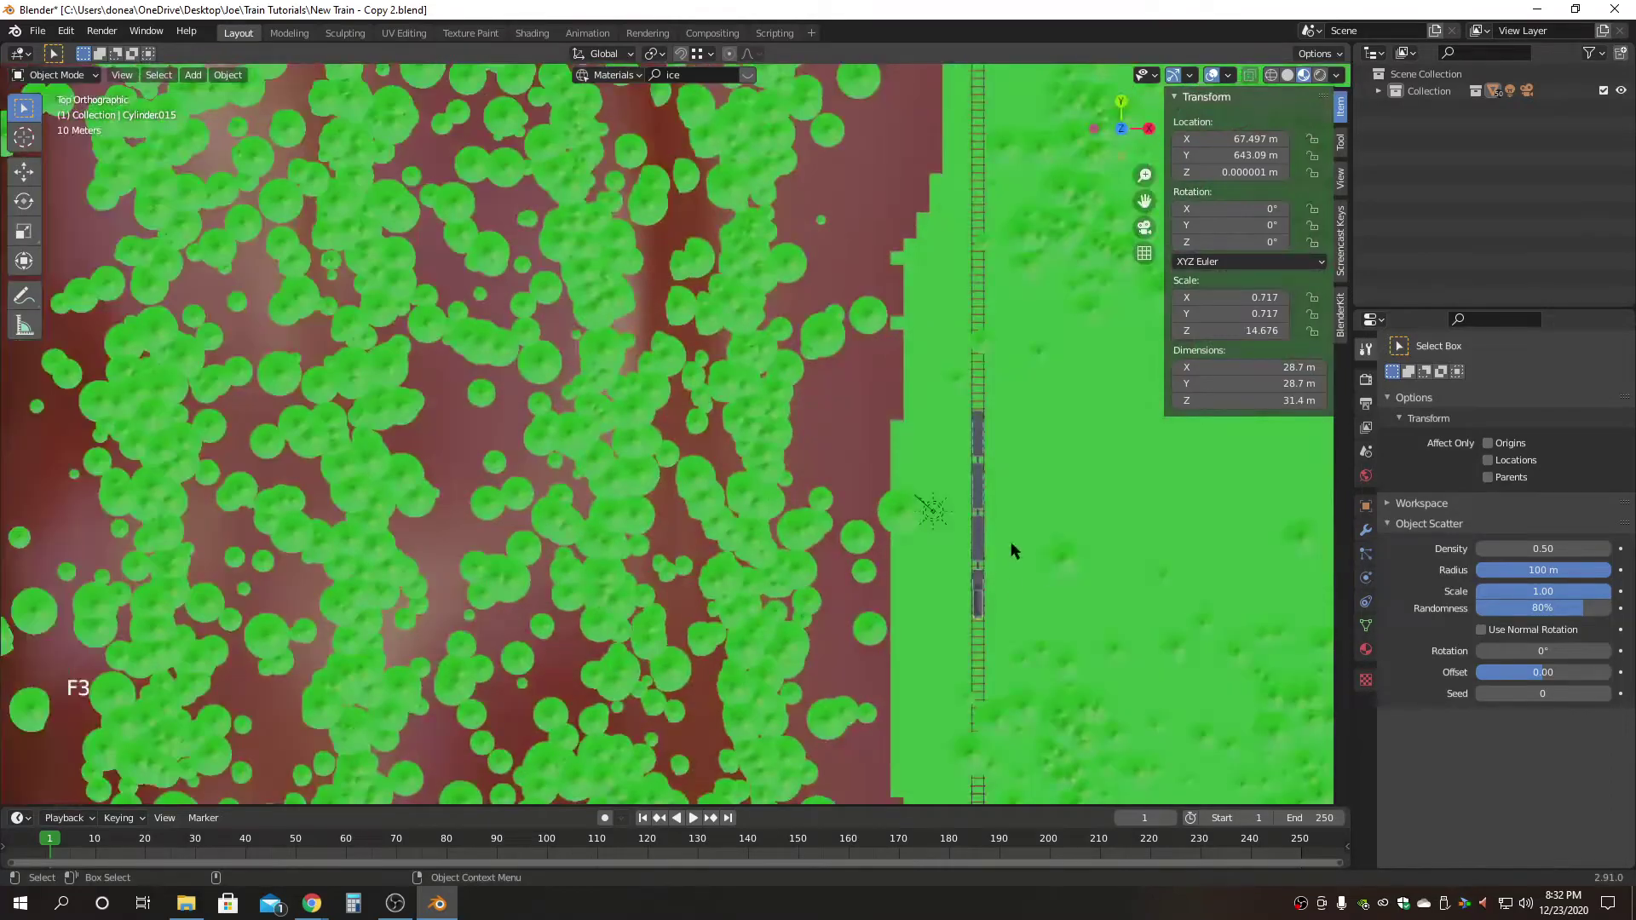
scroll(1009, 542, "up", 4)
middle_click(1218, 574, "alt")
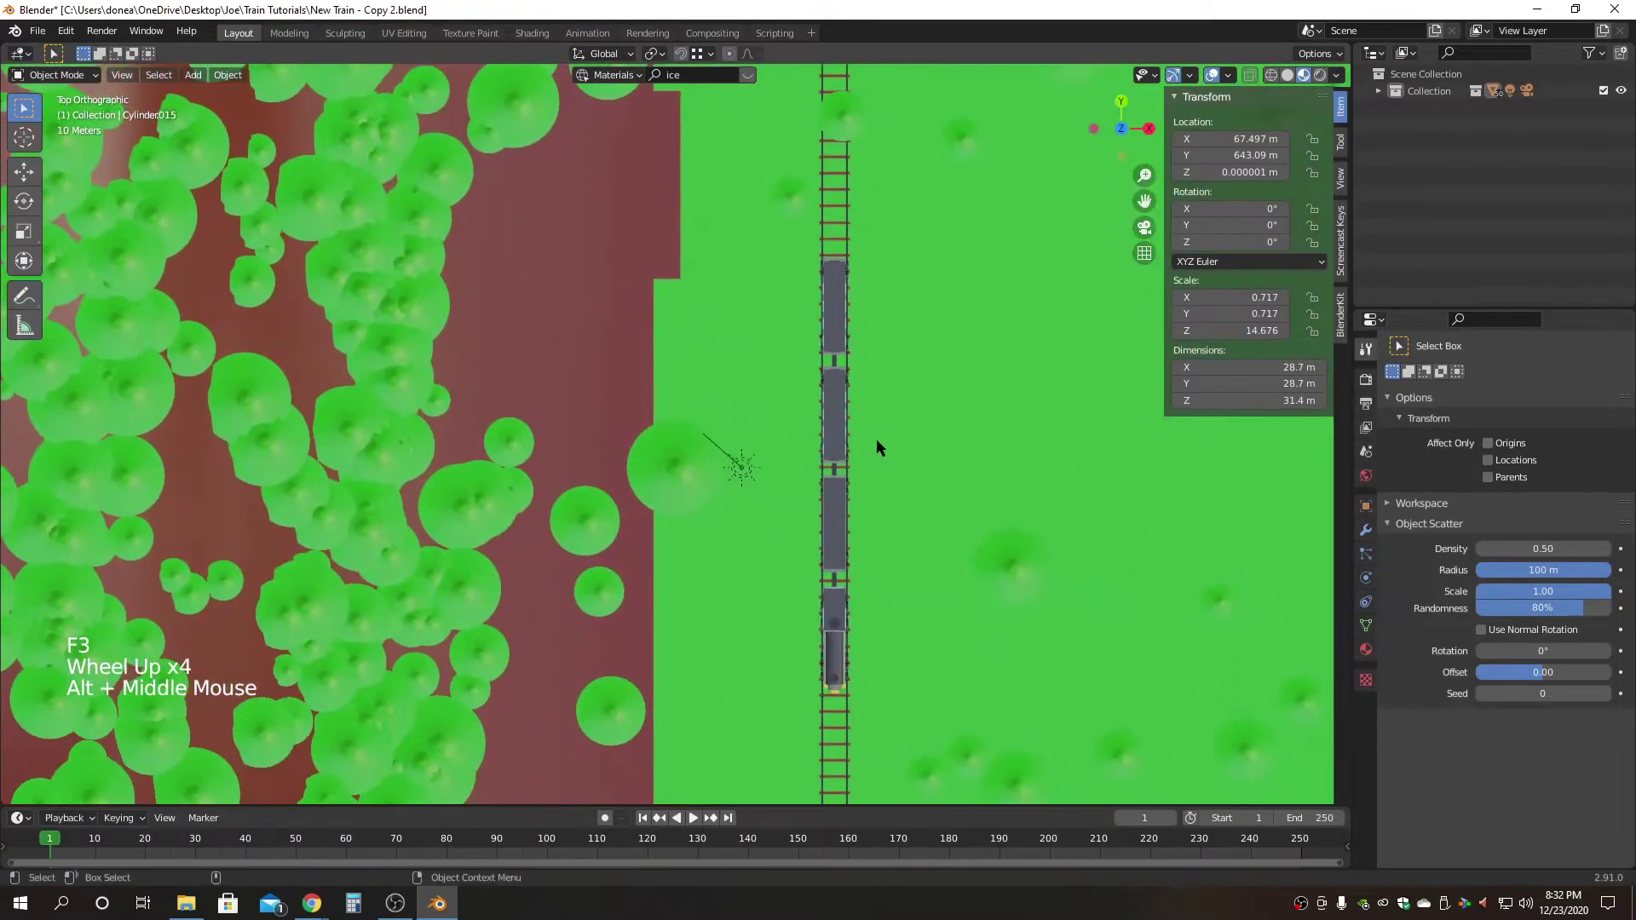
scroll(876, 438, "up", 2)
middle_click(1035, 478, "alt")
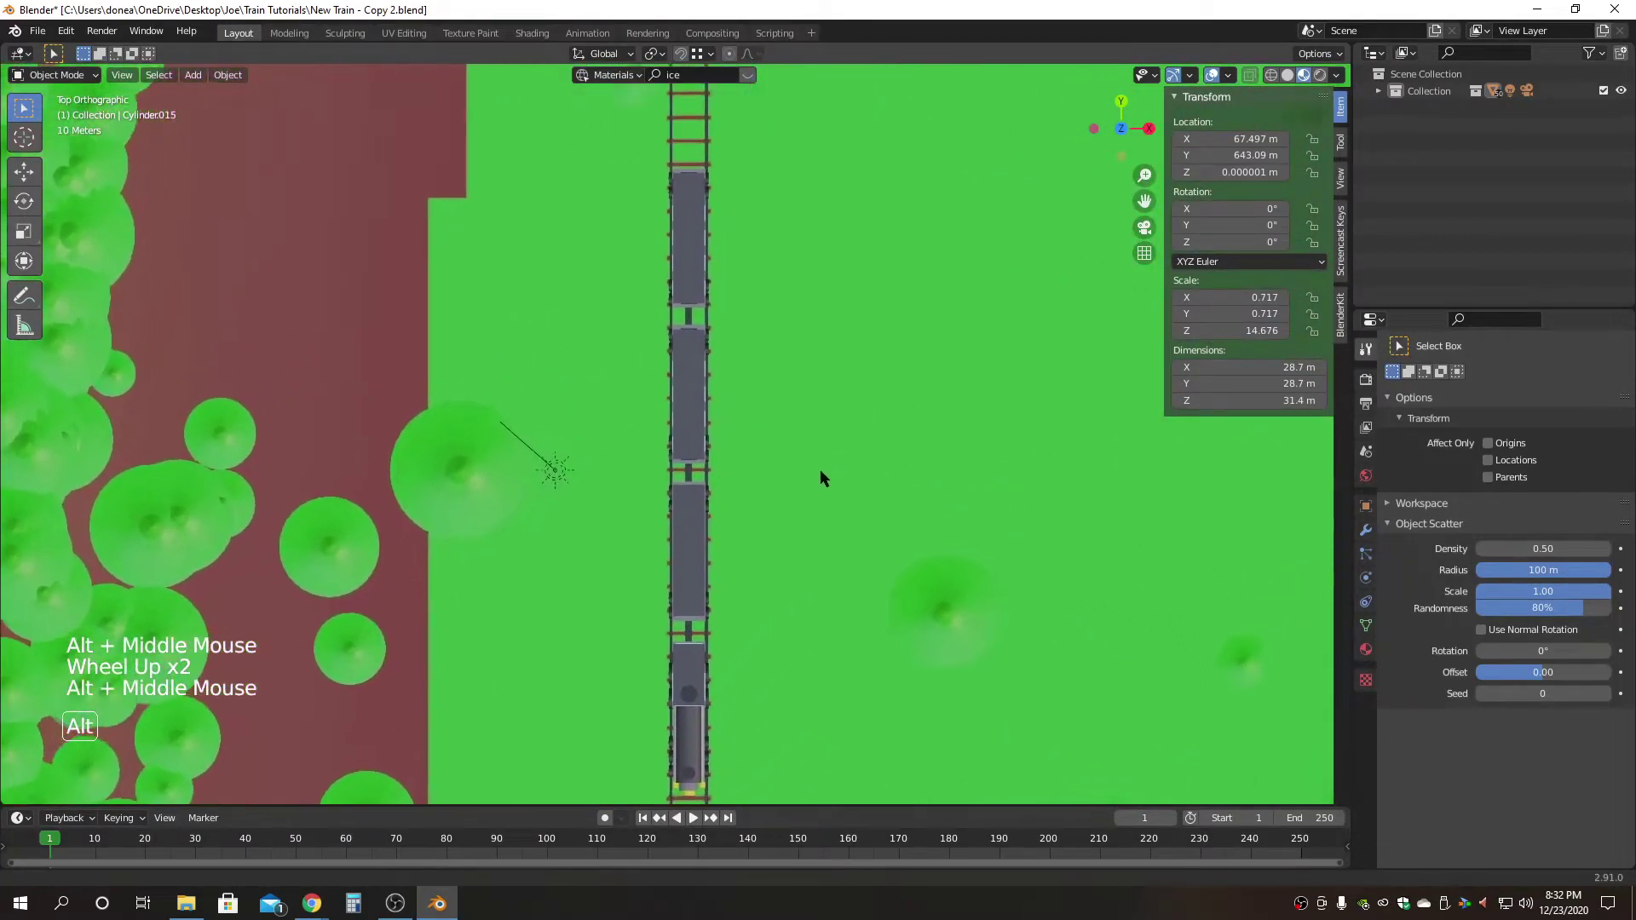
left_click_drag(652, 150, 758, 809)
scroll(831, 486, "down", 4)
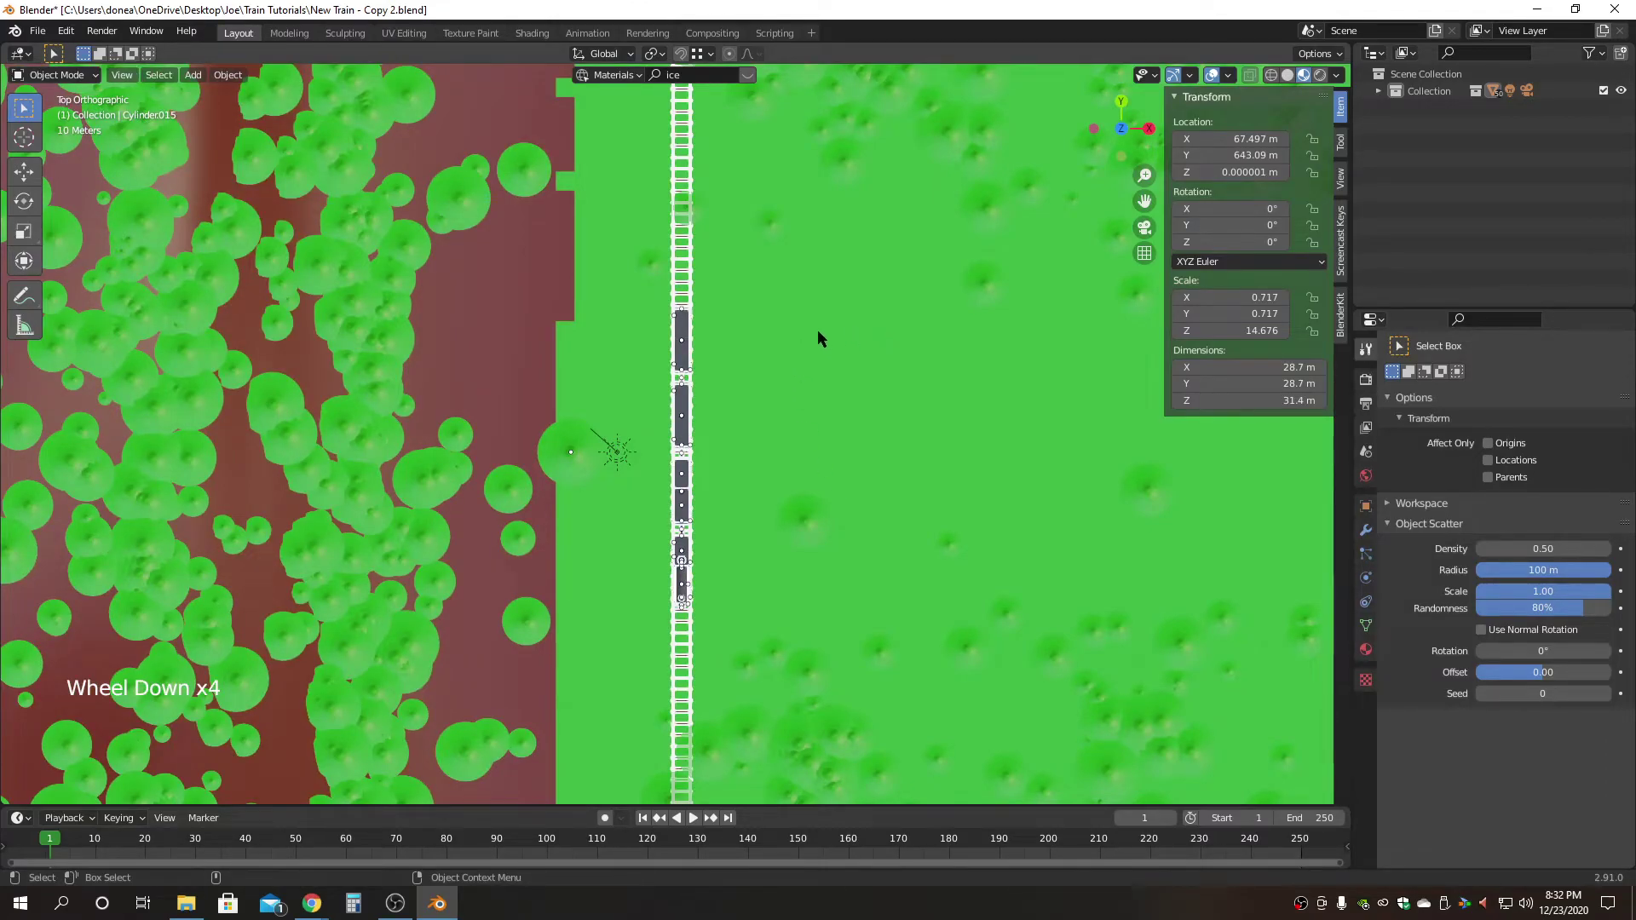
left_click(672, 275, "ctrl")
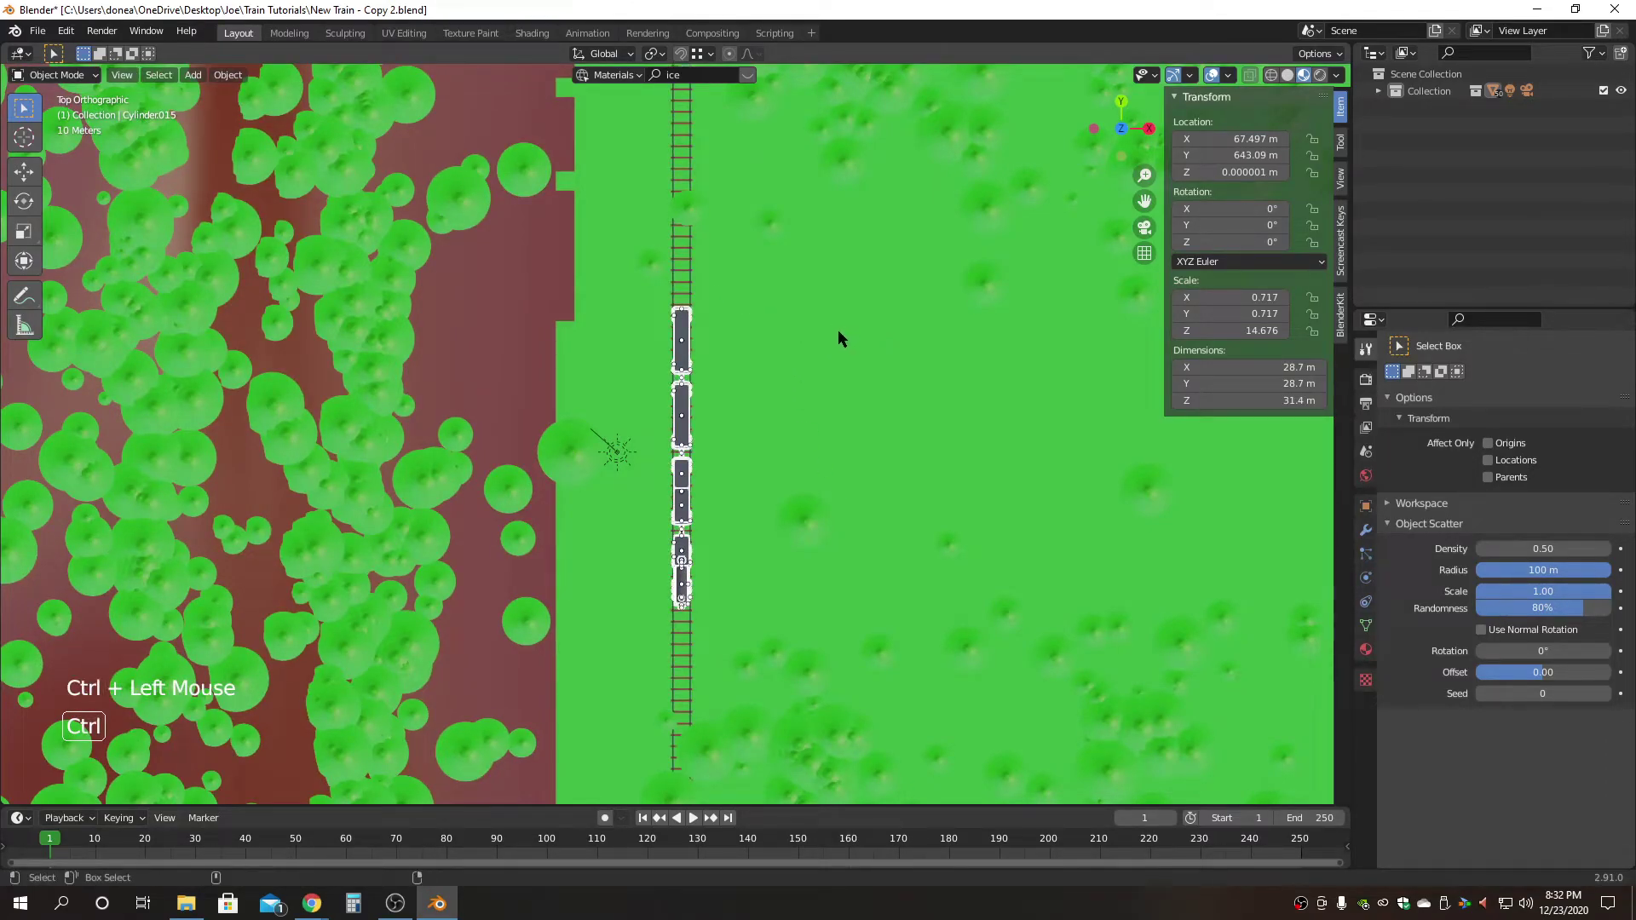
Move the train backwards along the tracks in the camera view until the engine clears the large foreground tree, and save the file.
scroll(929, 460, "down", 8)
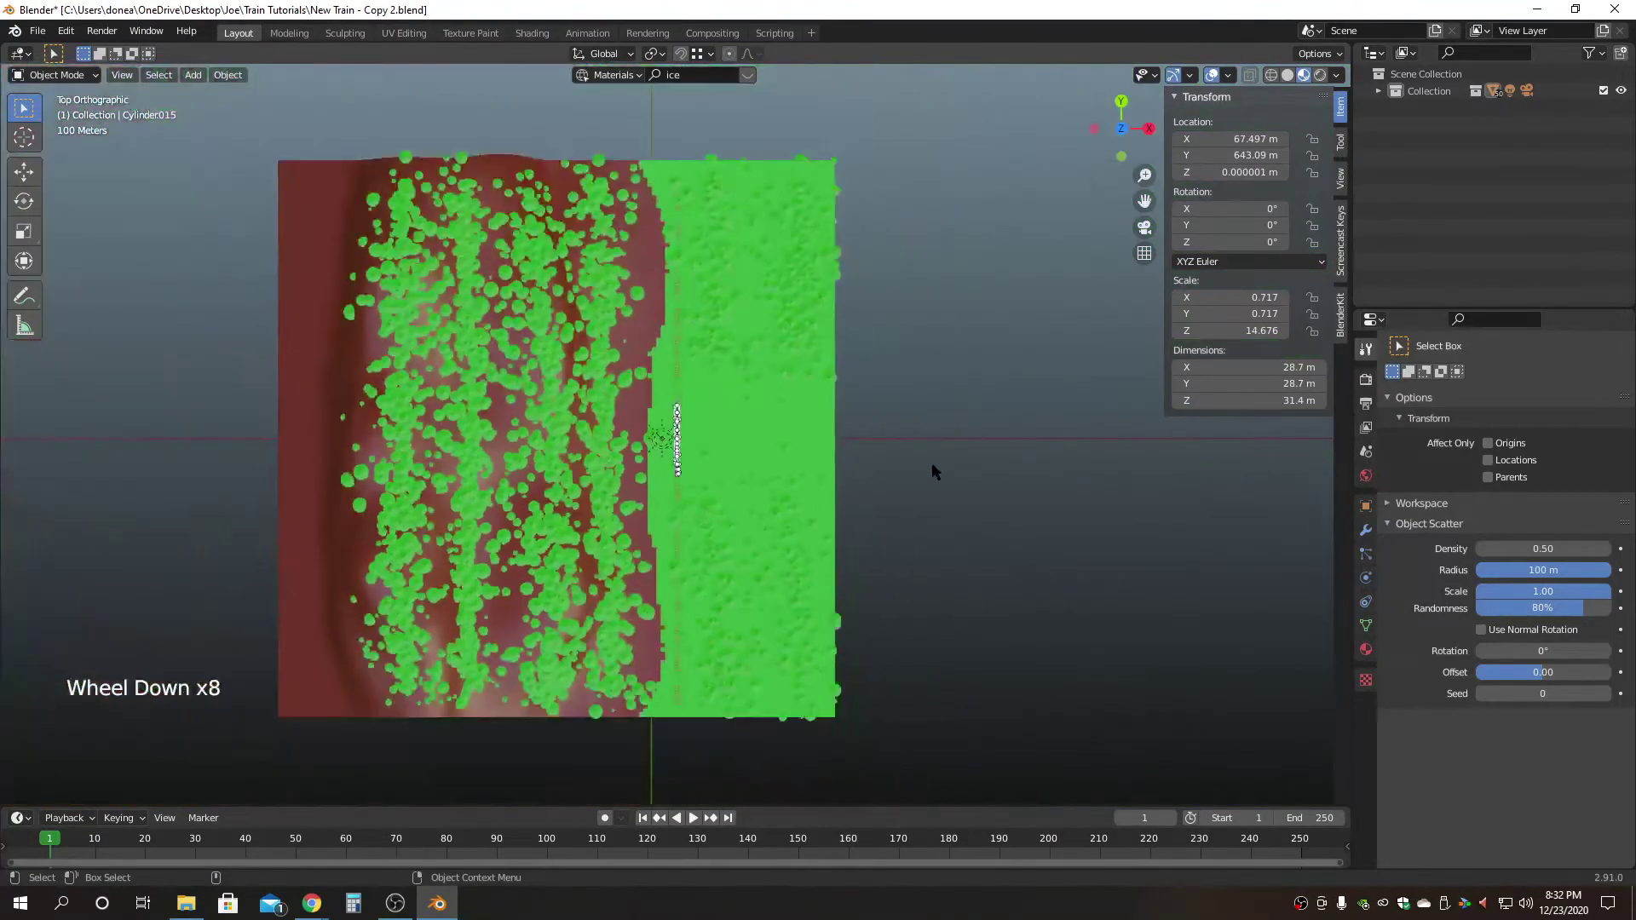
left_click_drag(1042, 590, 935, 285, "alt")
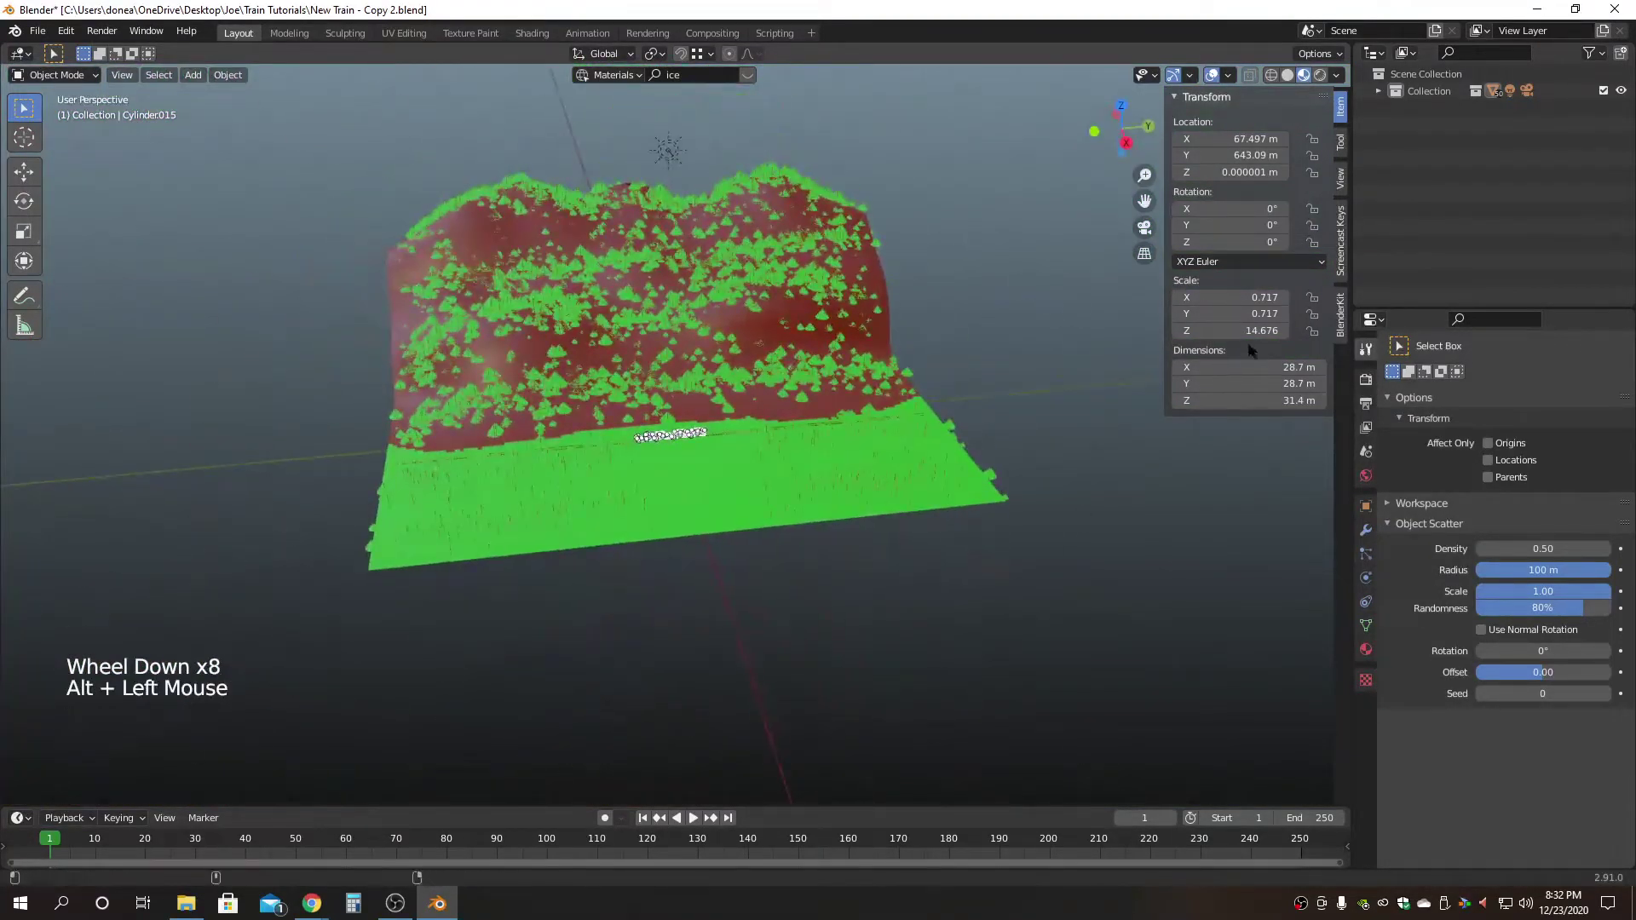
left_click(1145, 228)
scroll(769, 610, "up", 2)
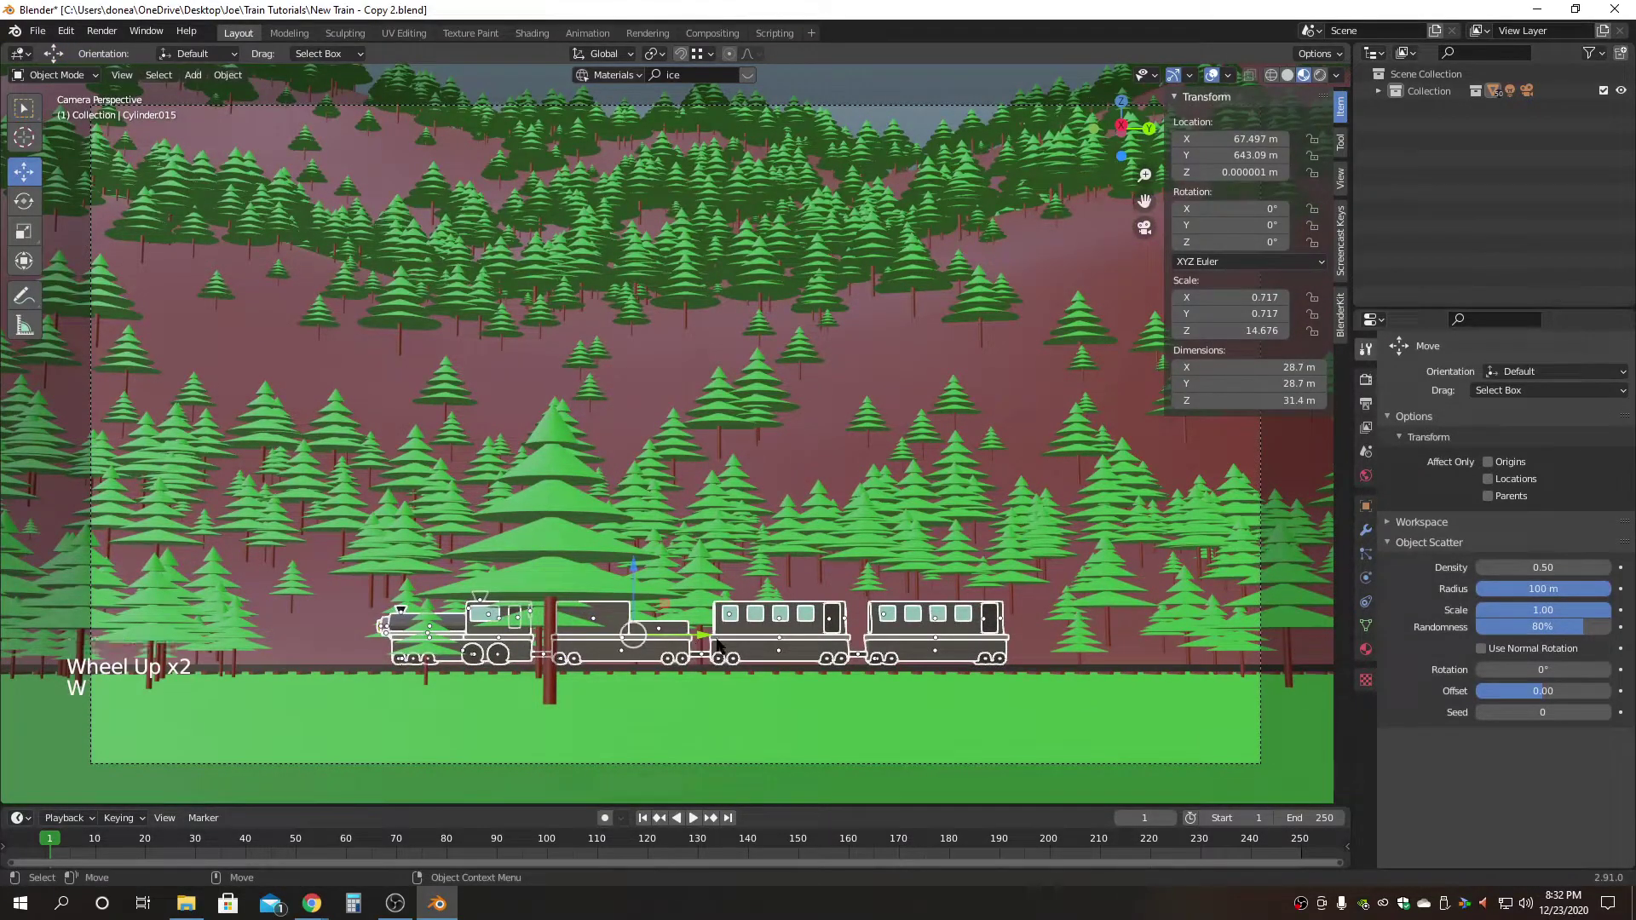
left_click_drag(688, 637, 951, 645)
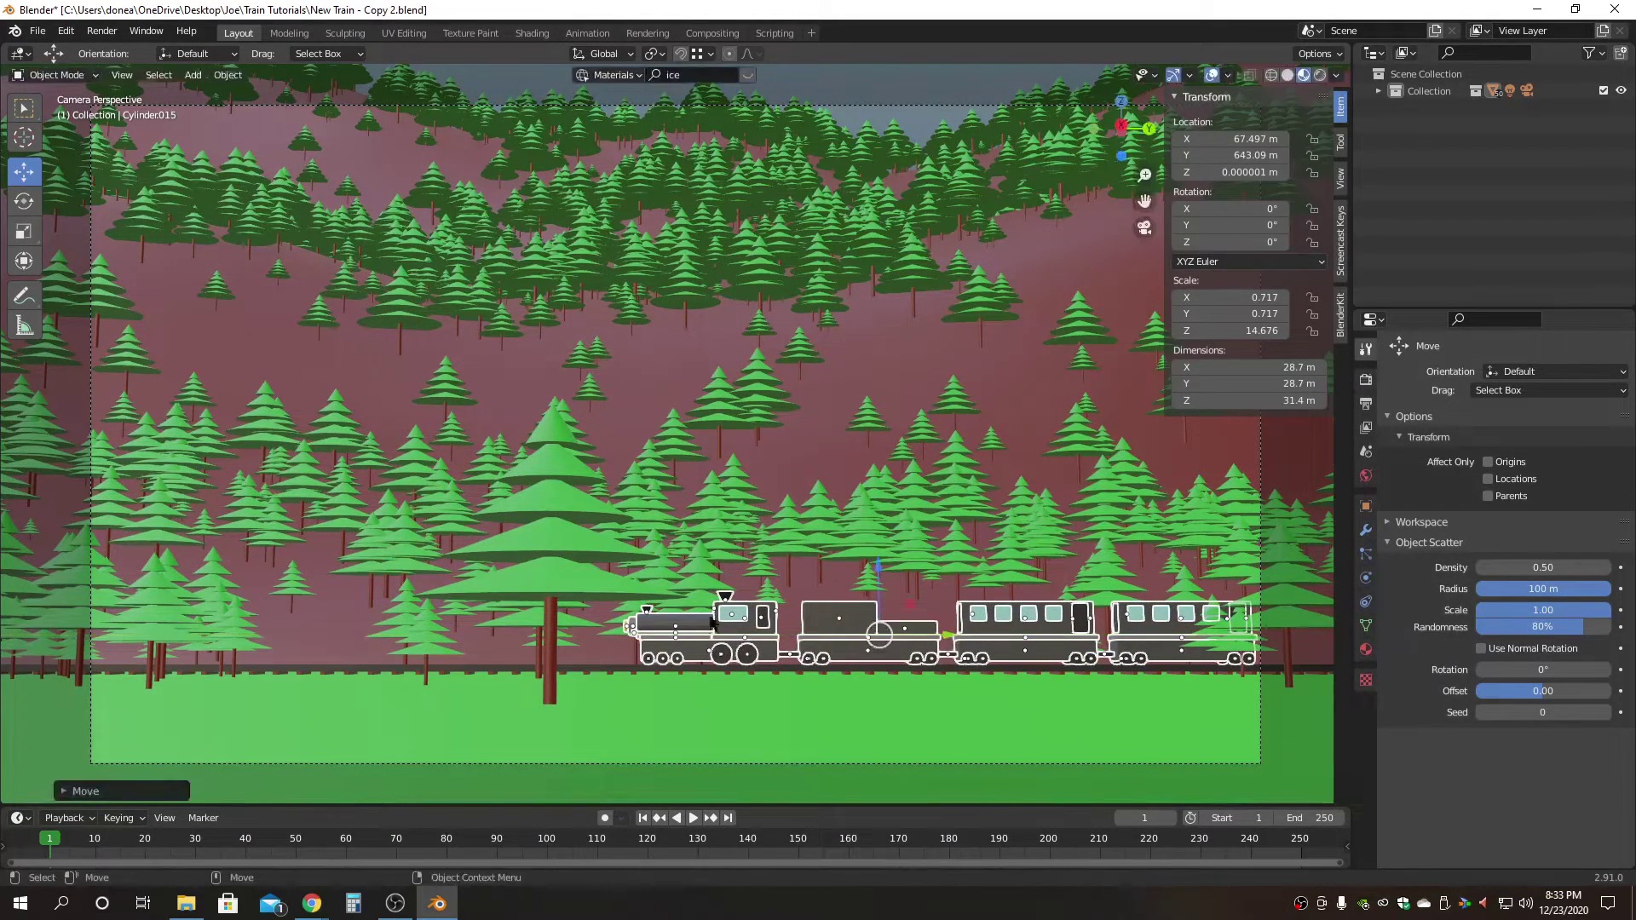
left_click(922, 116)
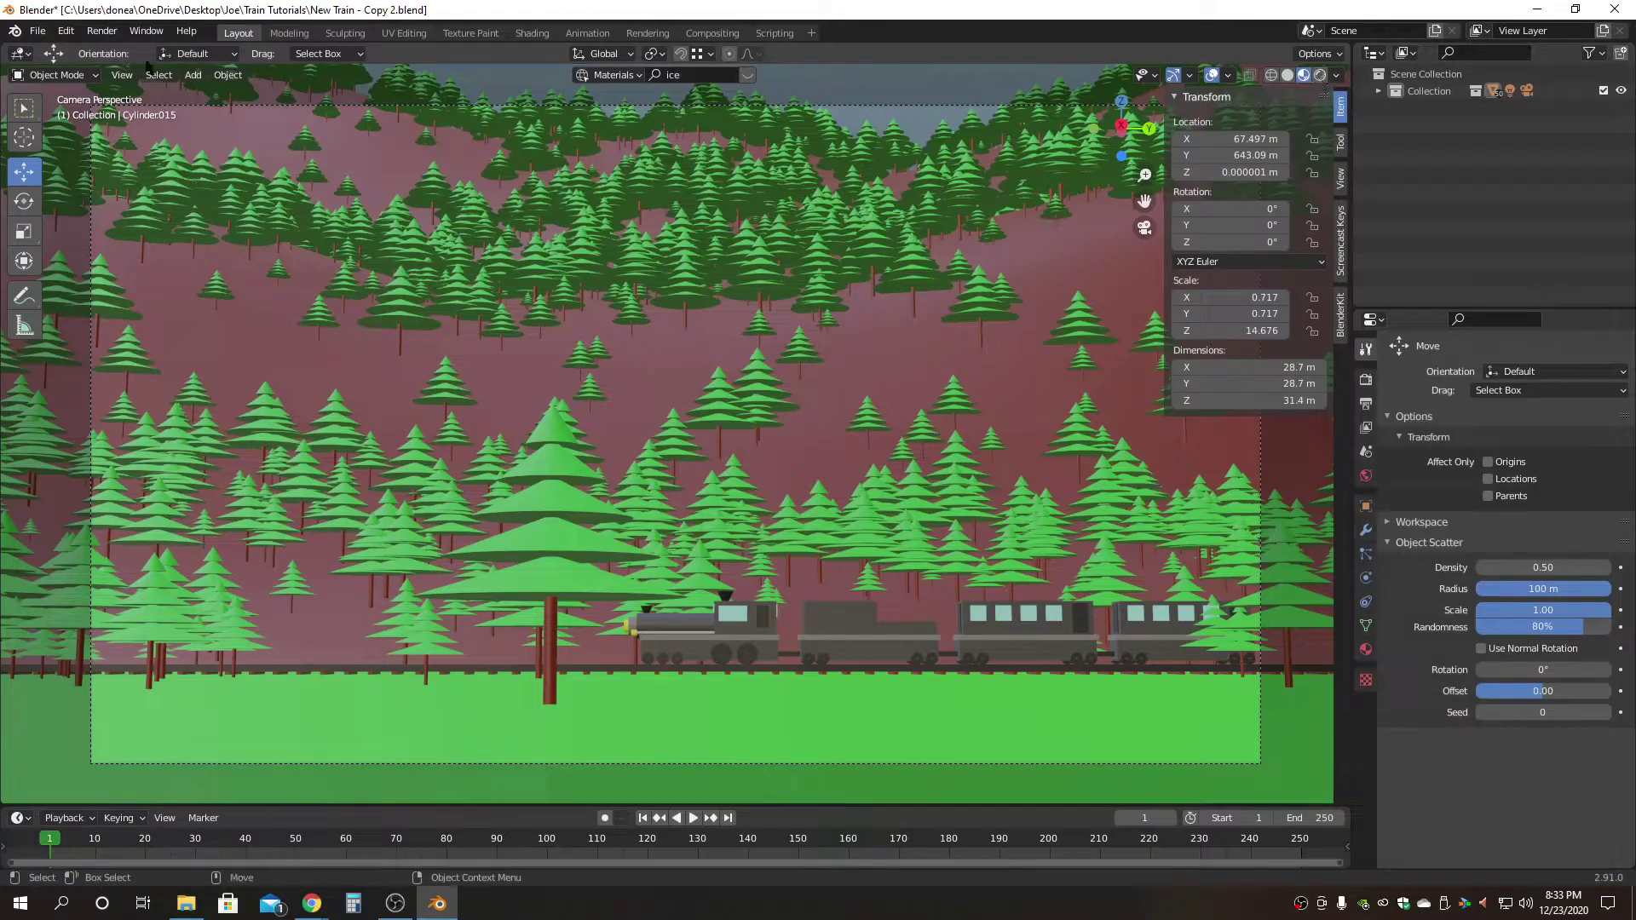
left_click(37, 31)
left_click(61, 144)
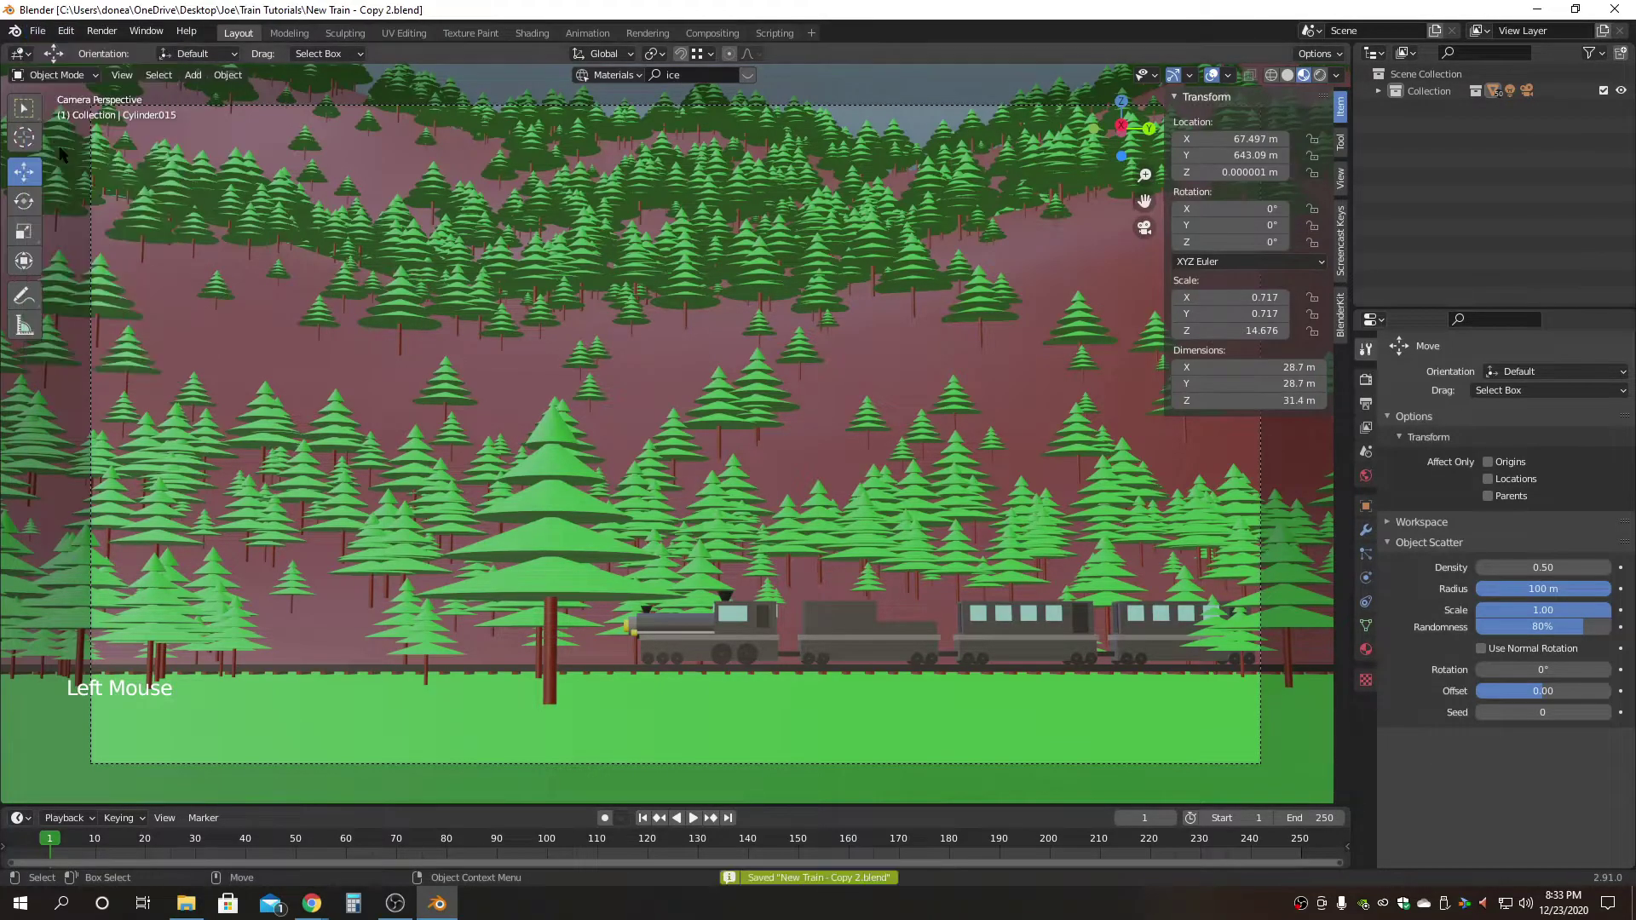
Switch the viewport to rendered shading, render the camera image and close the render result.
left_click(1320, 74)
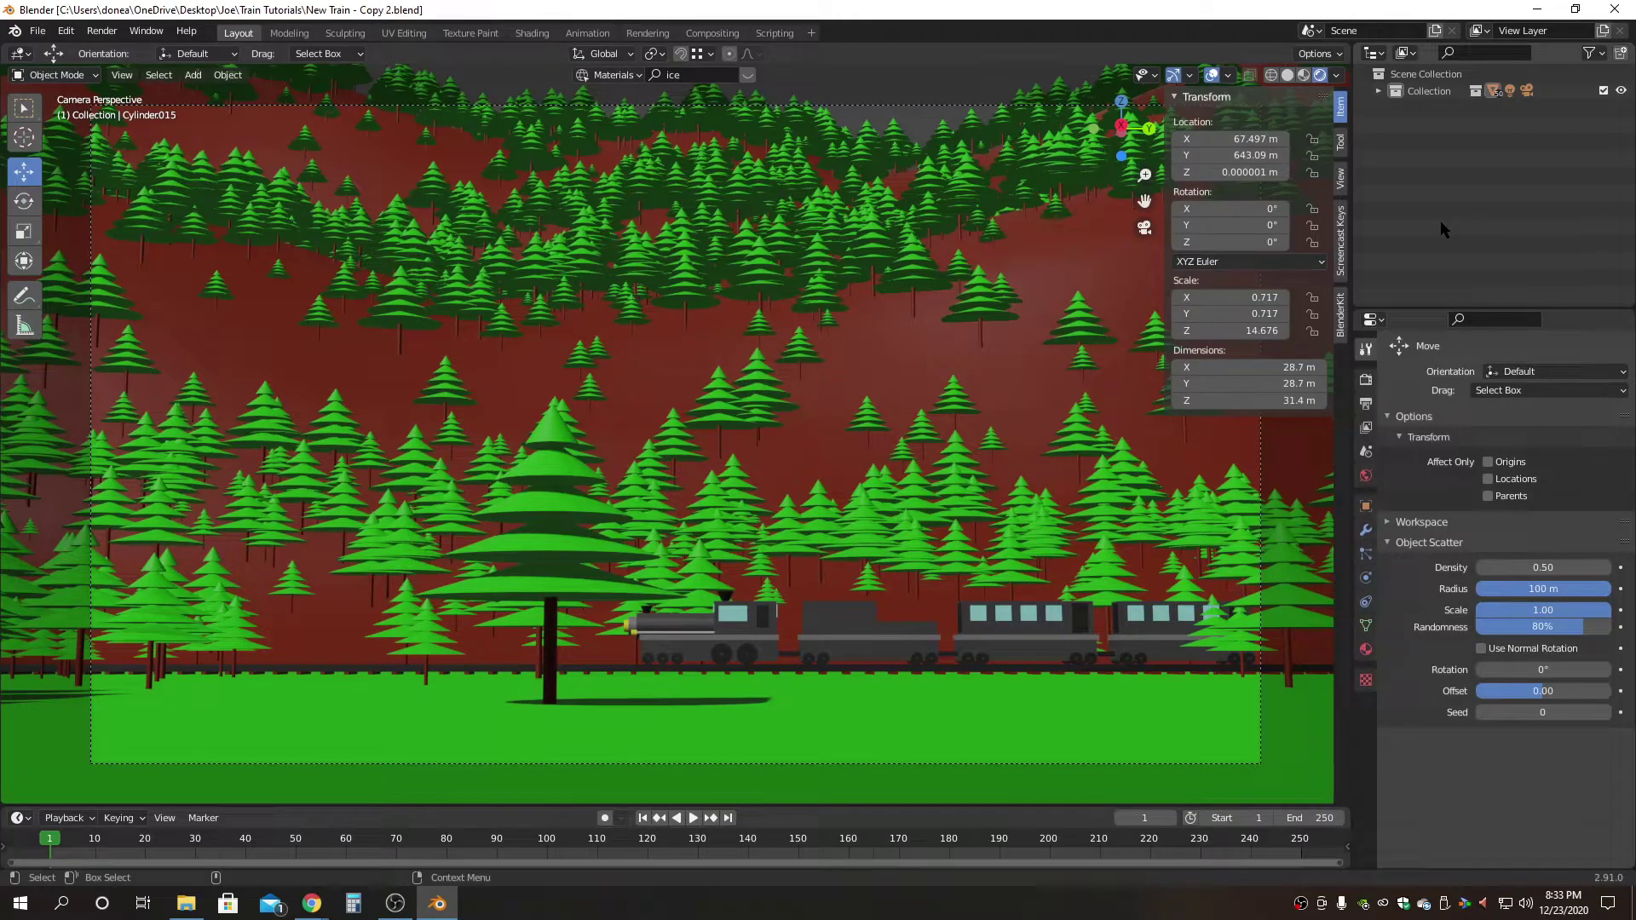
left_click(93, 30)
left_click(117, 47)
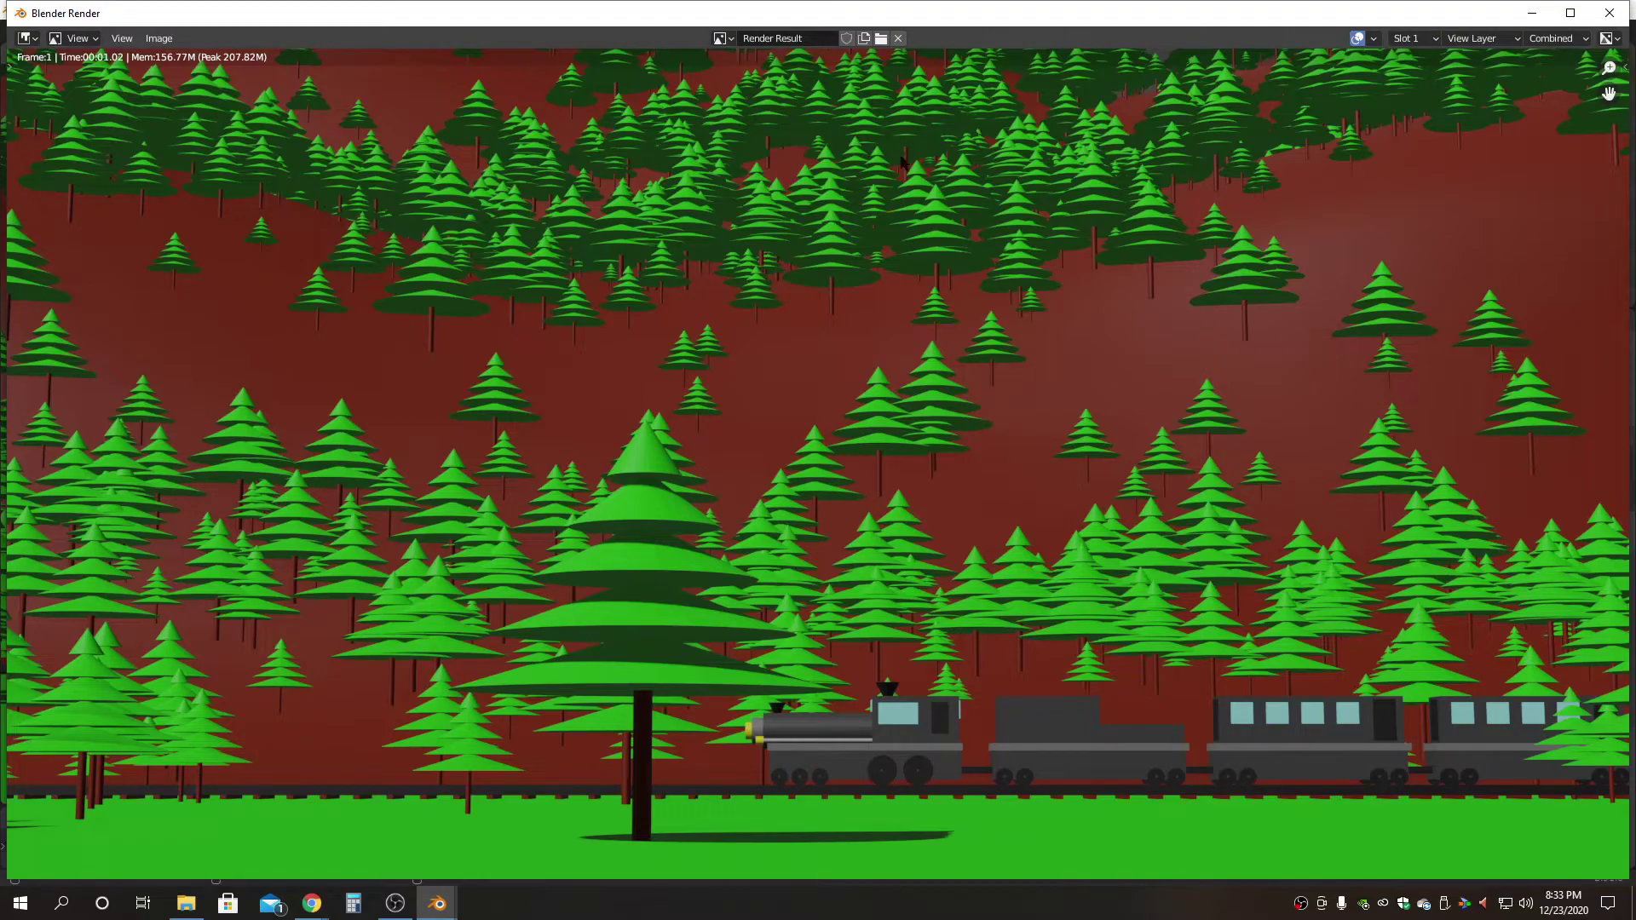
left_click(1610, 12)
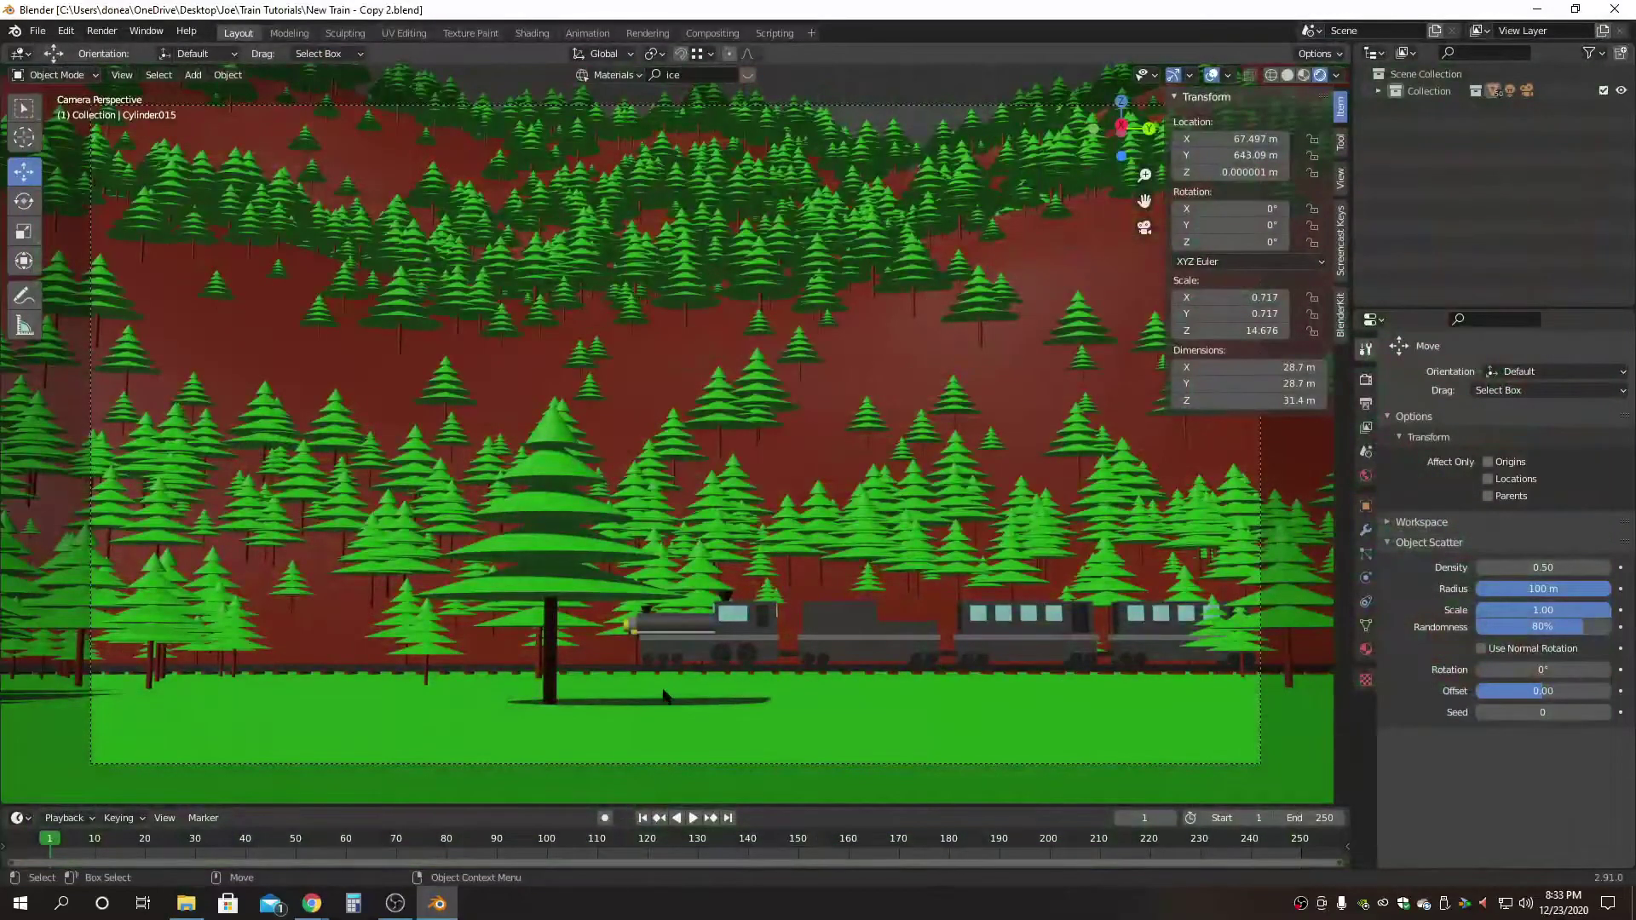
Leave the camera view for an overview of the terrain and switch the render engine to Cycles.
left_click_drag(1110, 499, 789, 442, "alt")
scroll(720, 445, "up", 2)
middle_click_drag(721, 445, 787, 496, "alt")
left_click_drag(787, 497, 1066, 618, "alt")
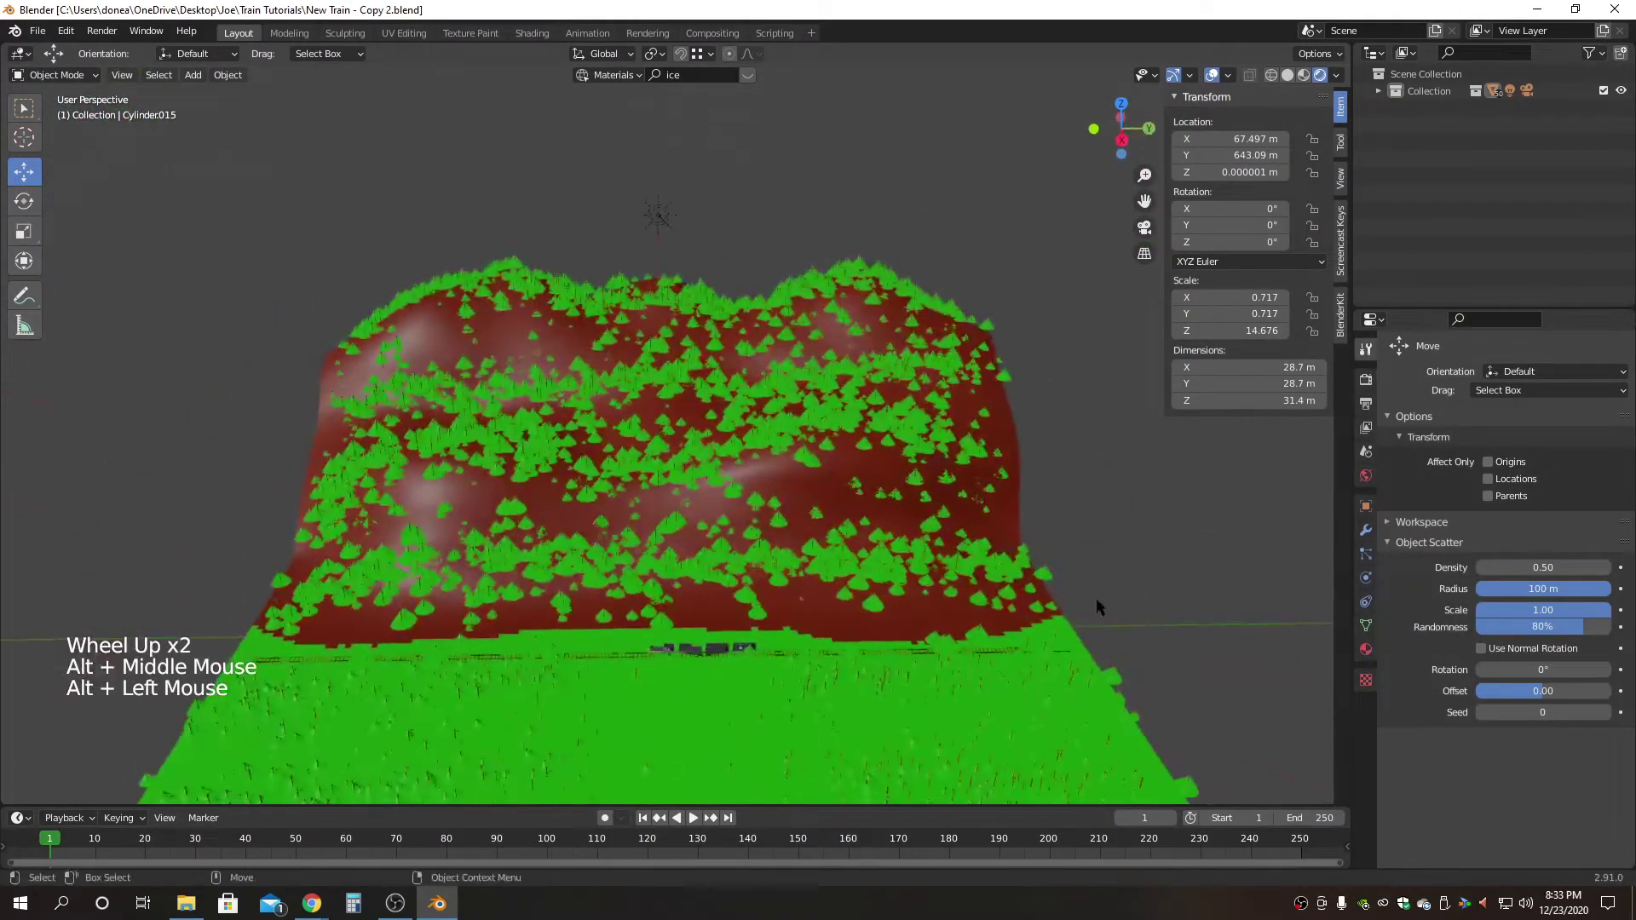
left_click(1366, 379)
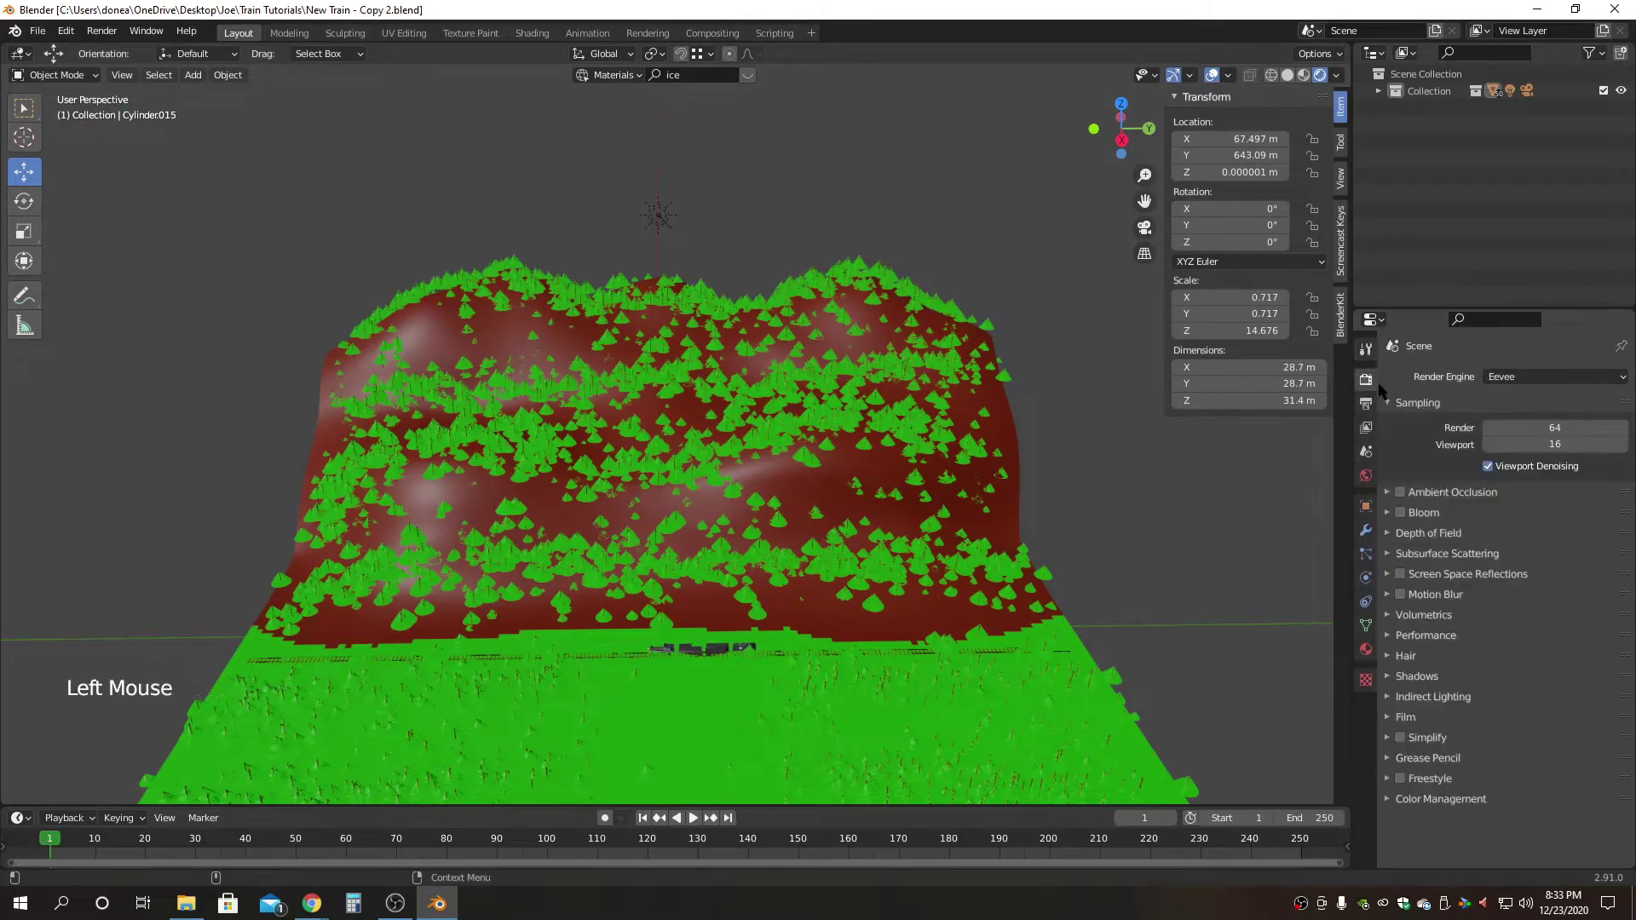
left_click(1512, 378)
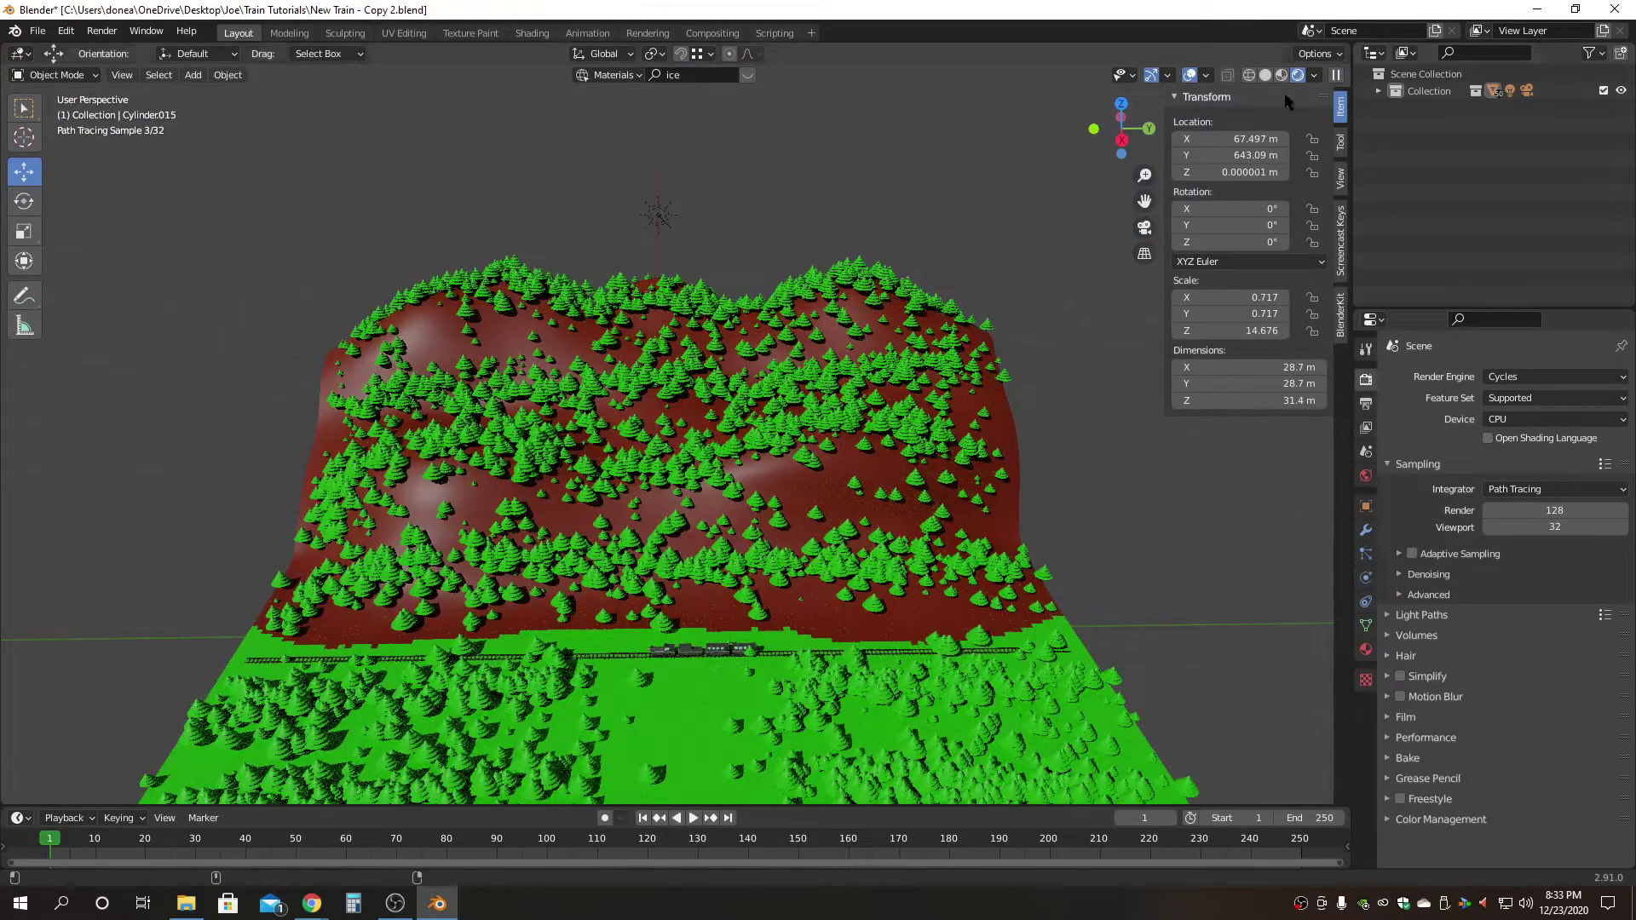
Return the viewport to solid shading and set the Cycles render device to GPU Compute.
left_click(1266, 75)
middle_click(1019, 625, "alt")
scroll(865, 515, "up", 4)
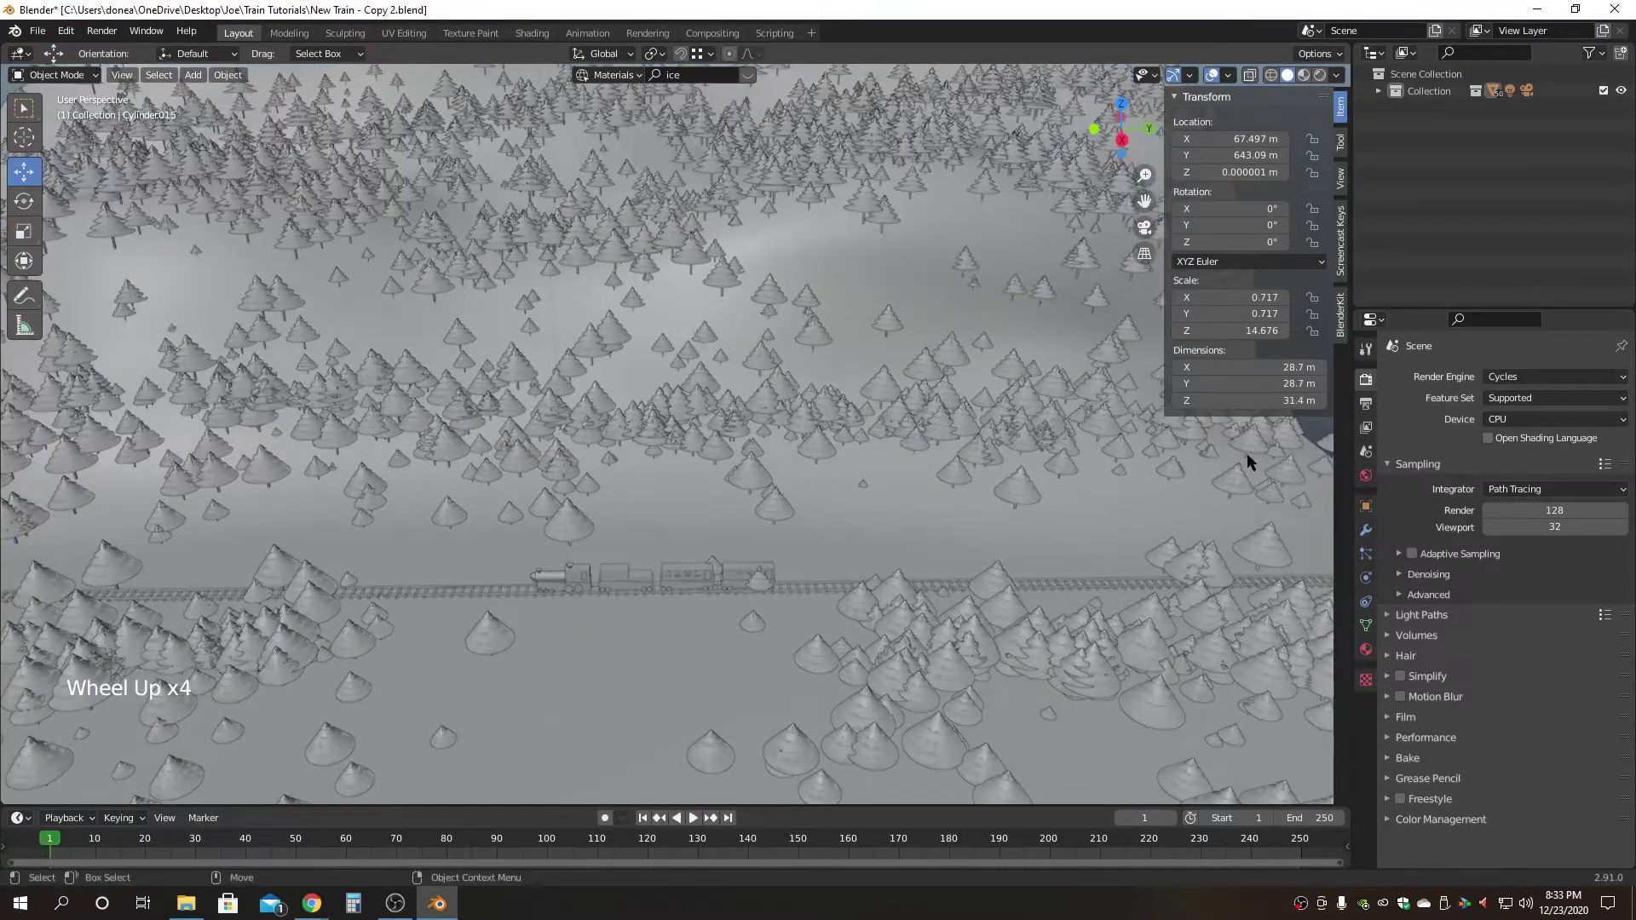
left_click(1561, 419)
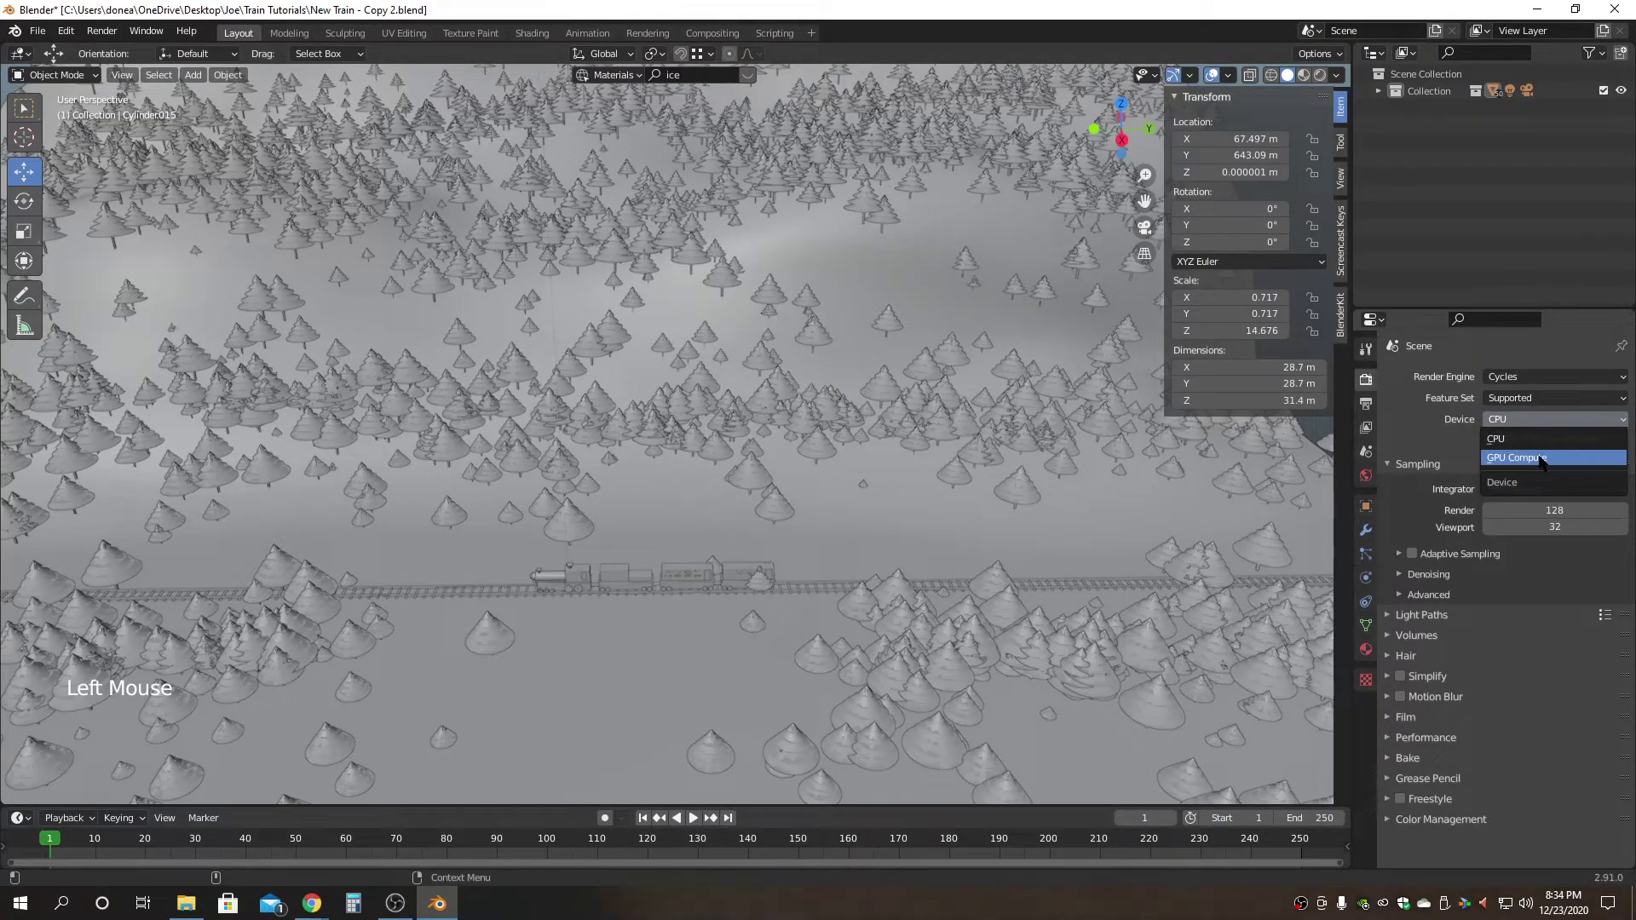
left_click(1539, 458)
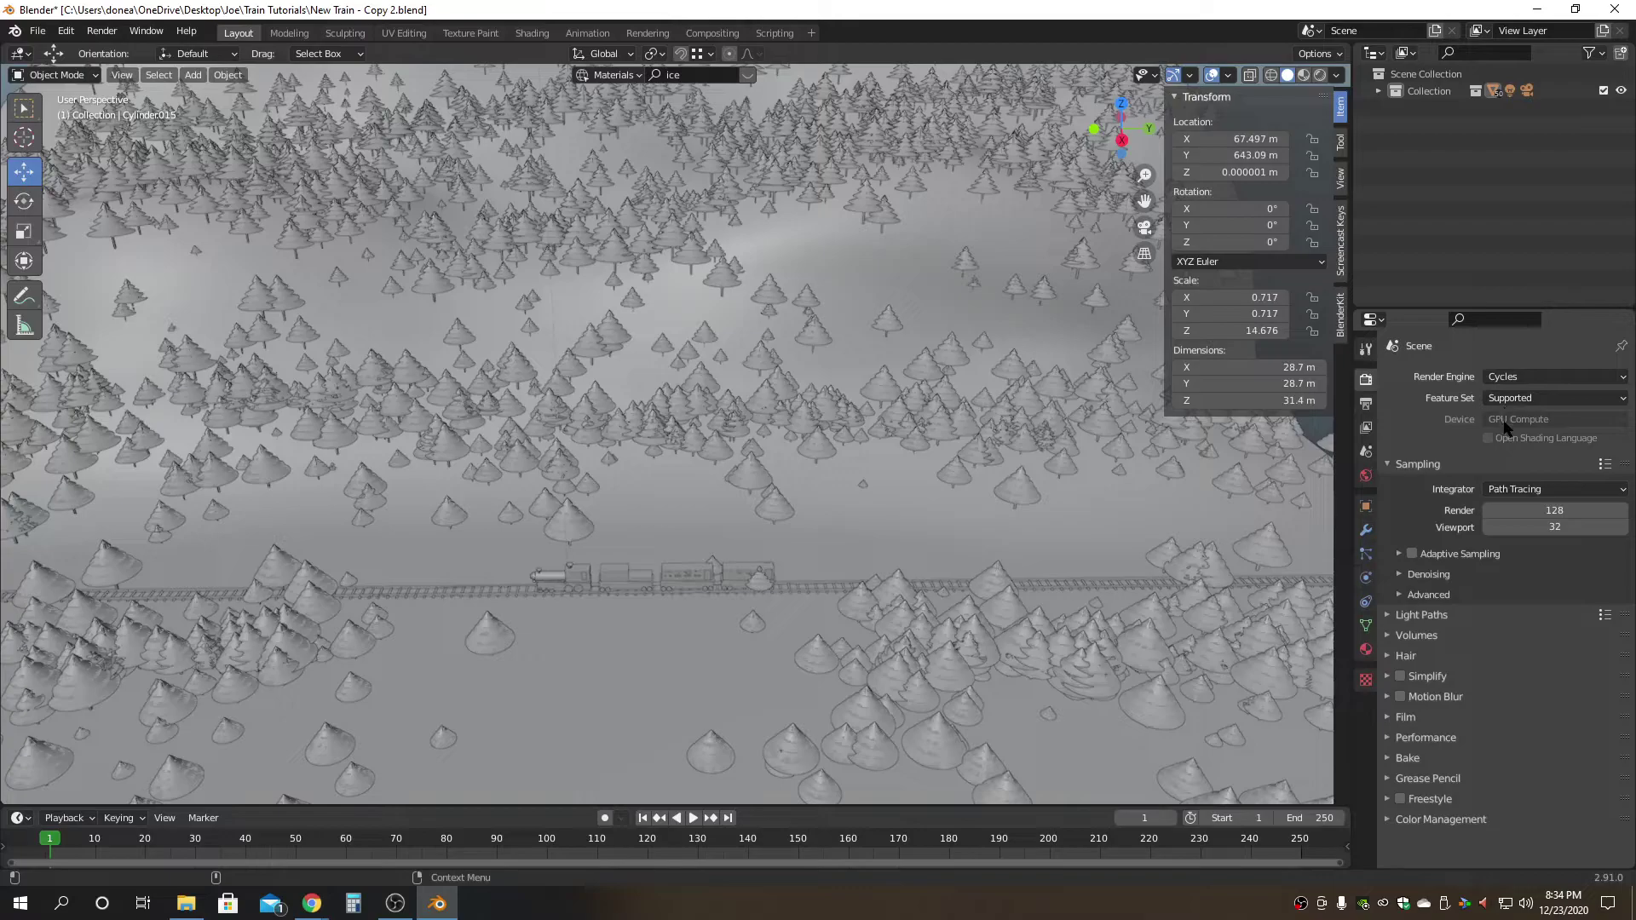
Enable denoising for renders and choose OptiX as the denoiser.
left_click(1399, 575)
left_click(1487, 599)
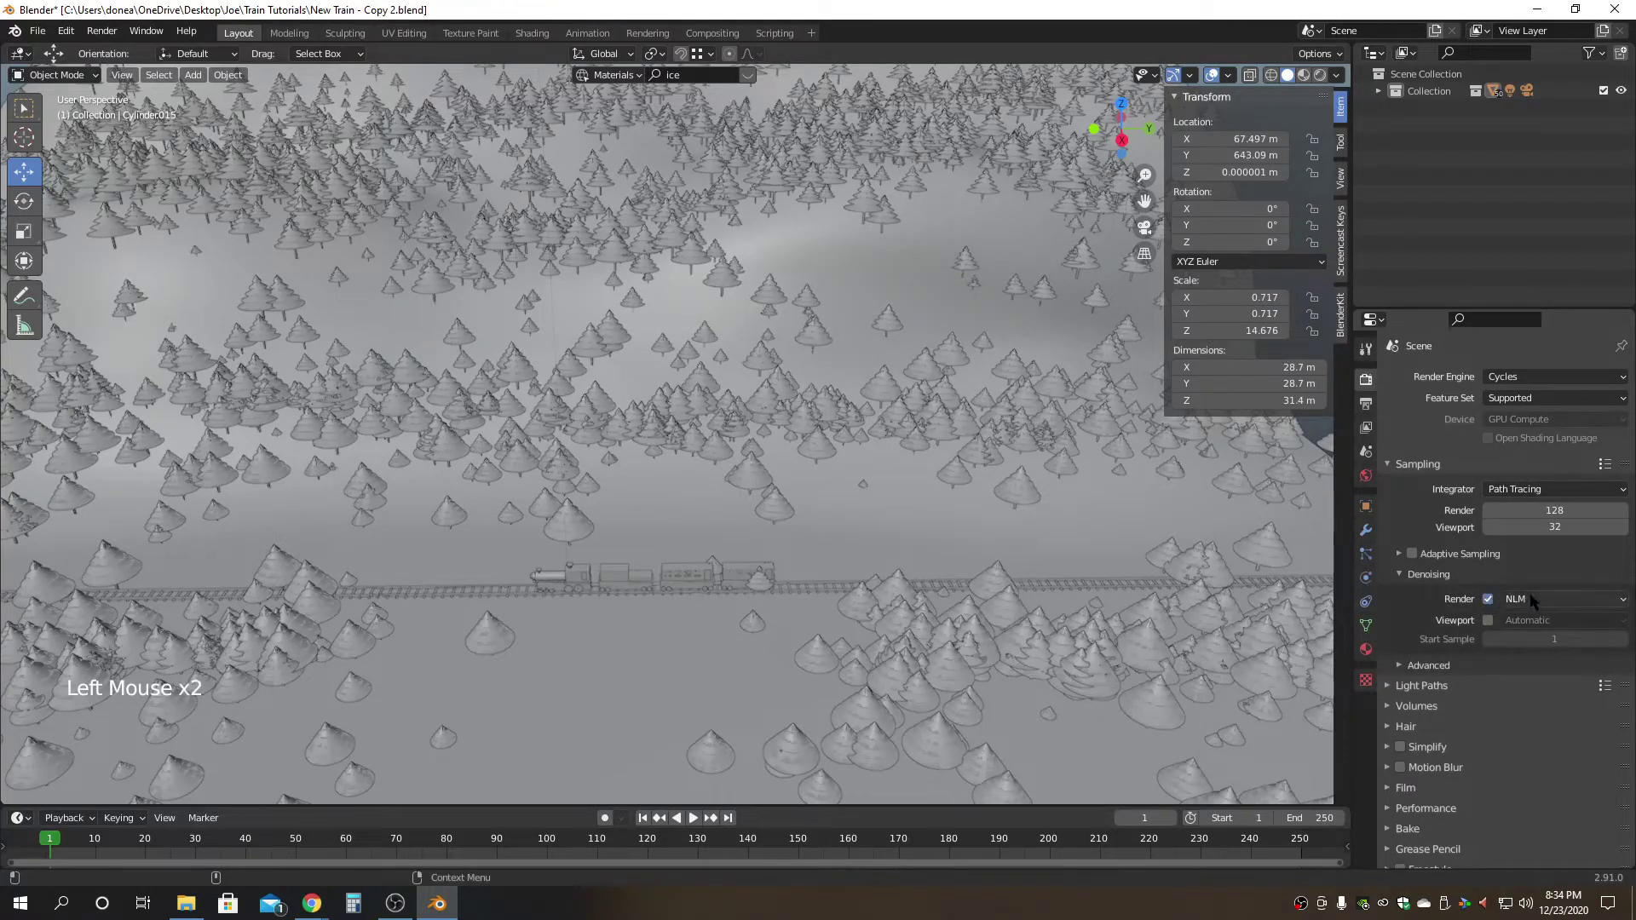
left_click(1531, 600)
left_click(1537, 641)
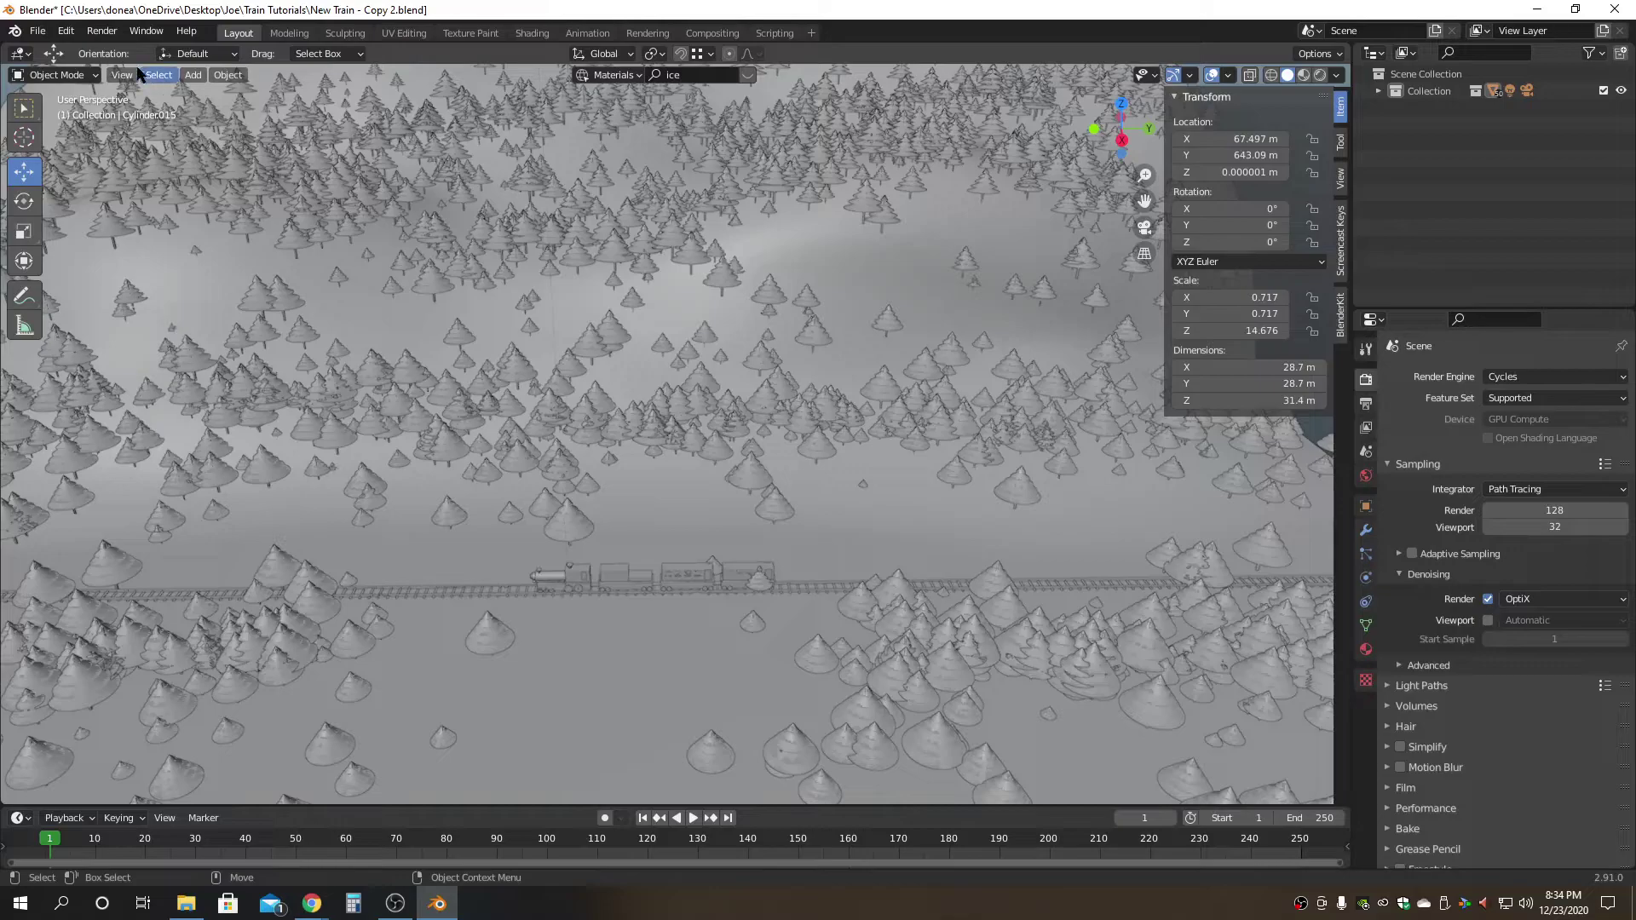
Save the file, then render the camera image and close the render result.
left_click(38, 30)
left_click(72, 143)
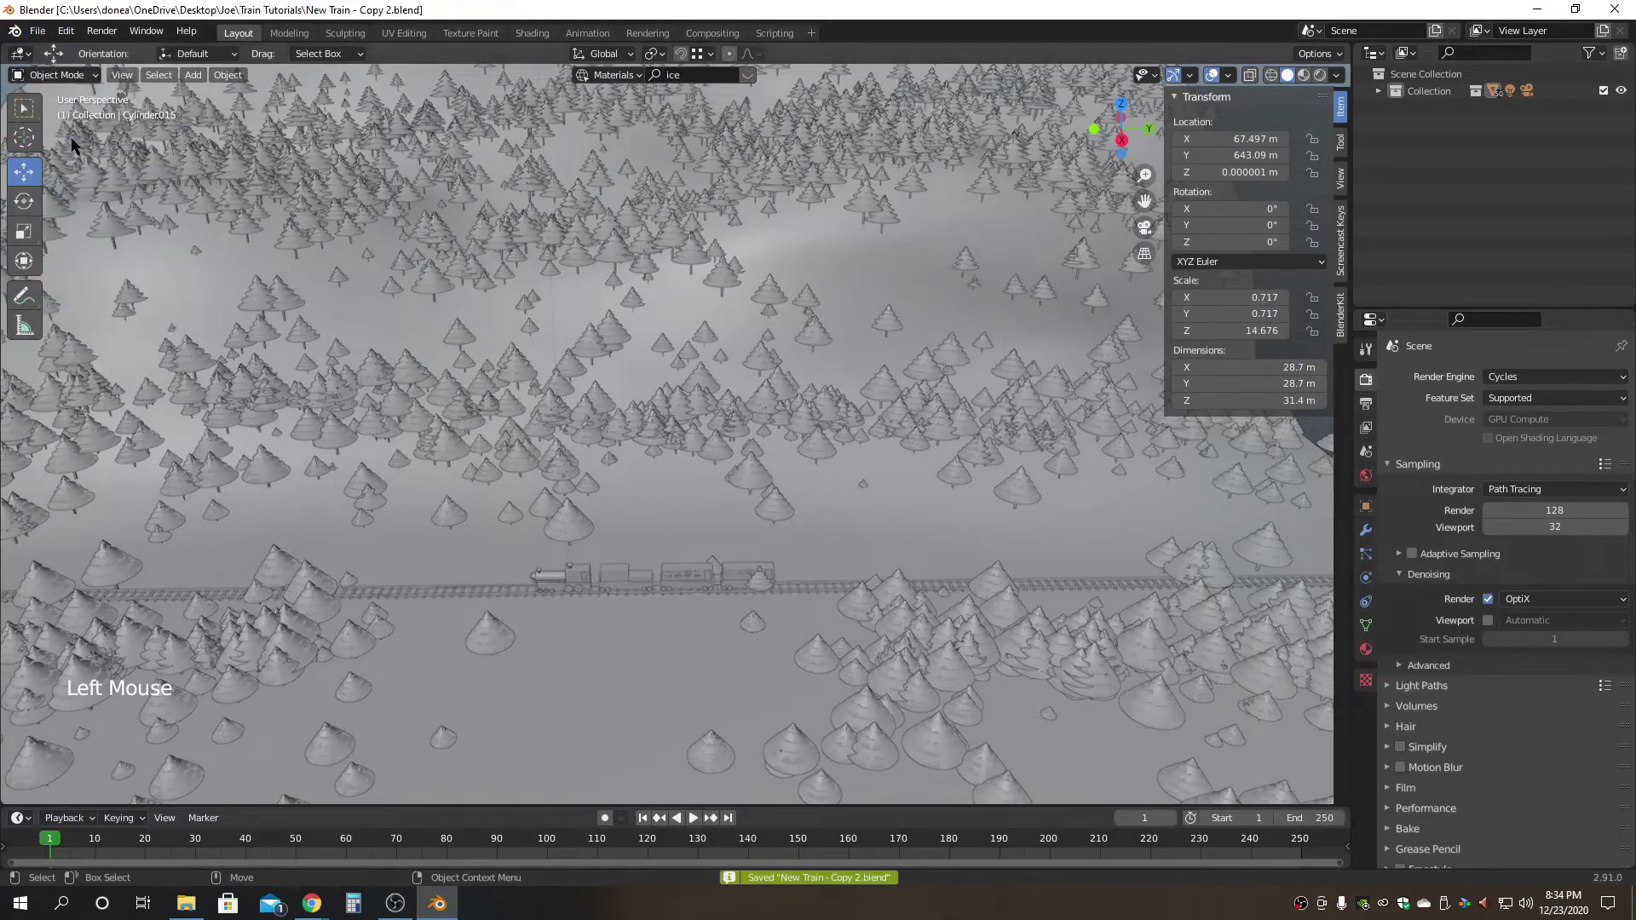
left_click(110, 34)
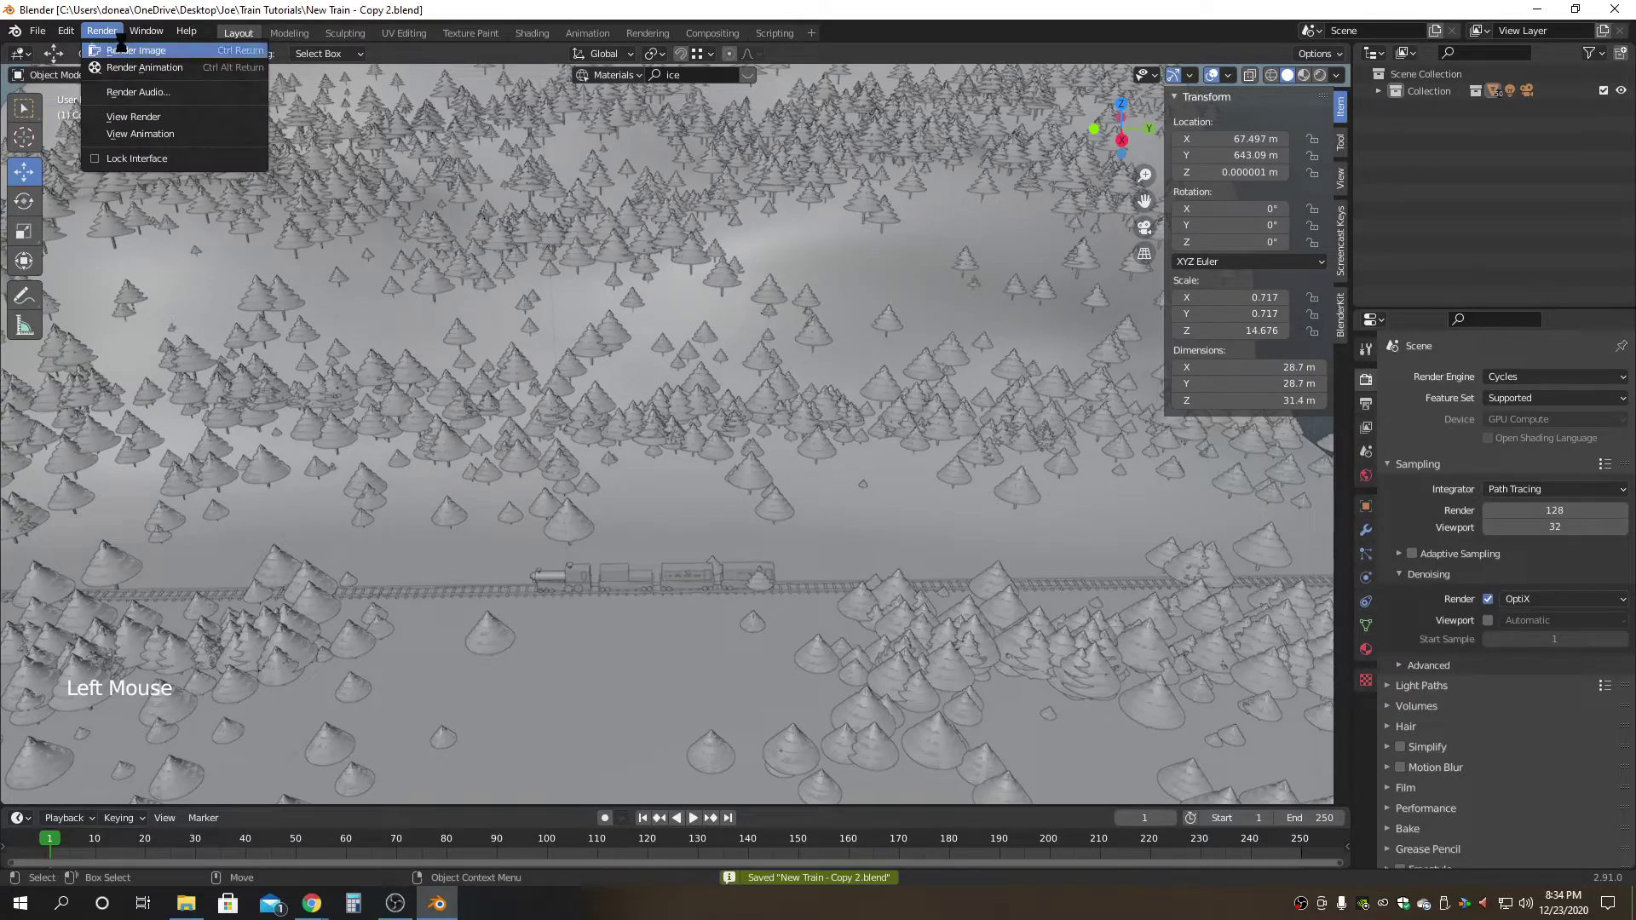
left_click(123, 50)
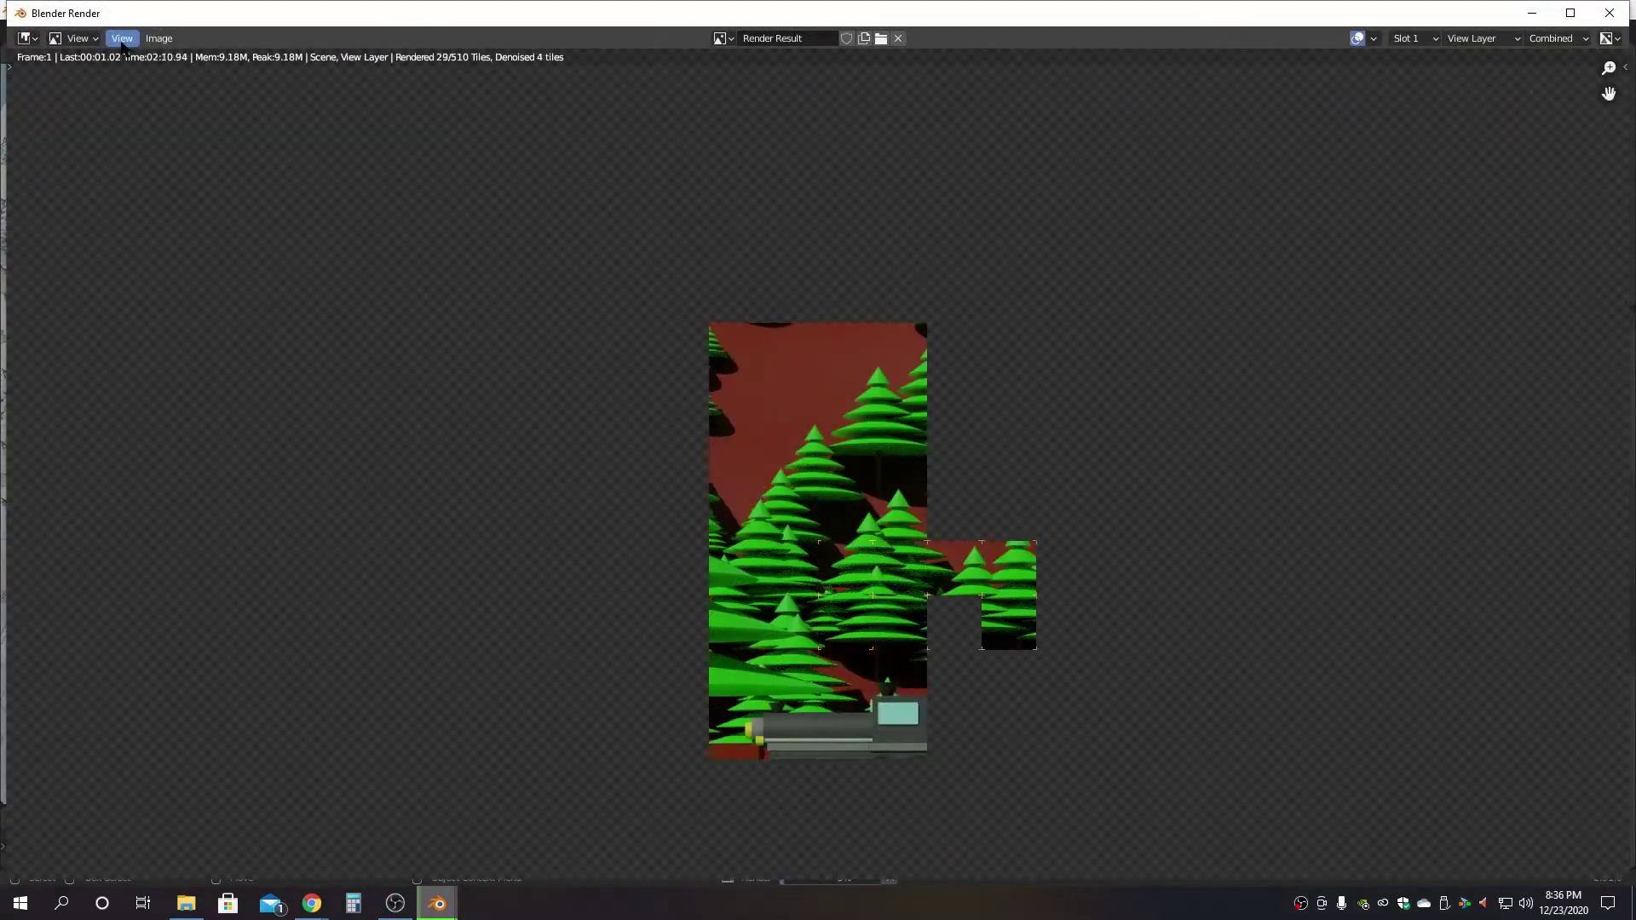
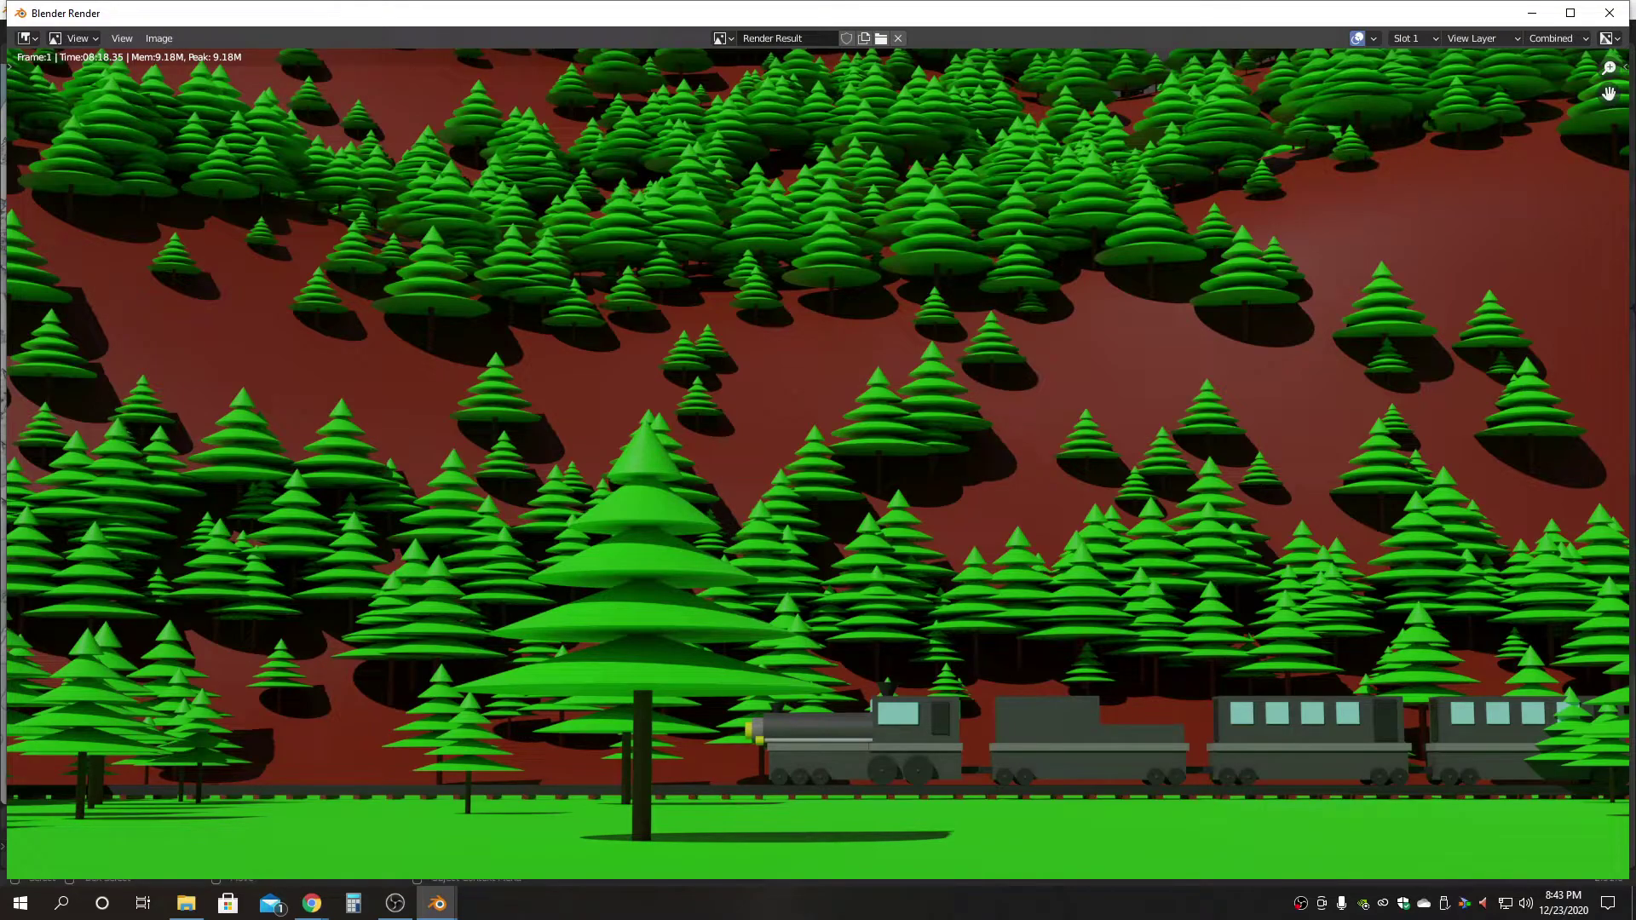
left_click(1609, 15)
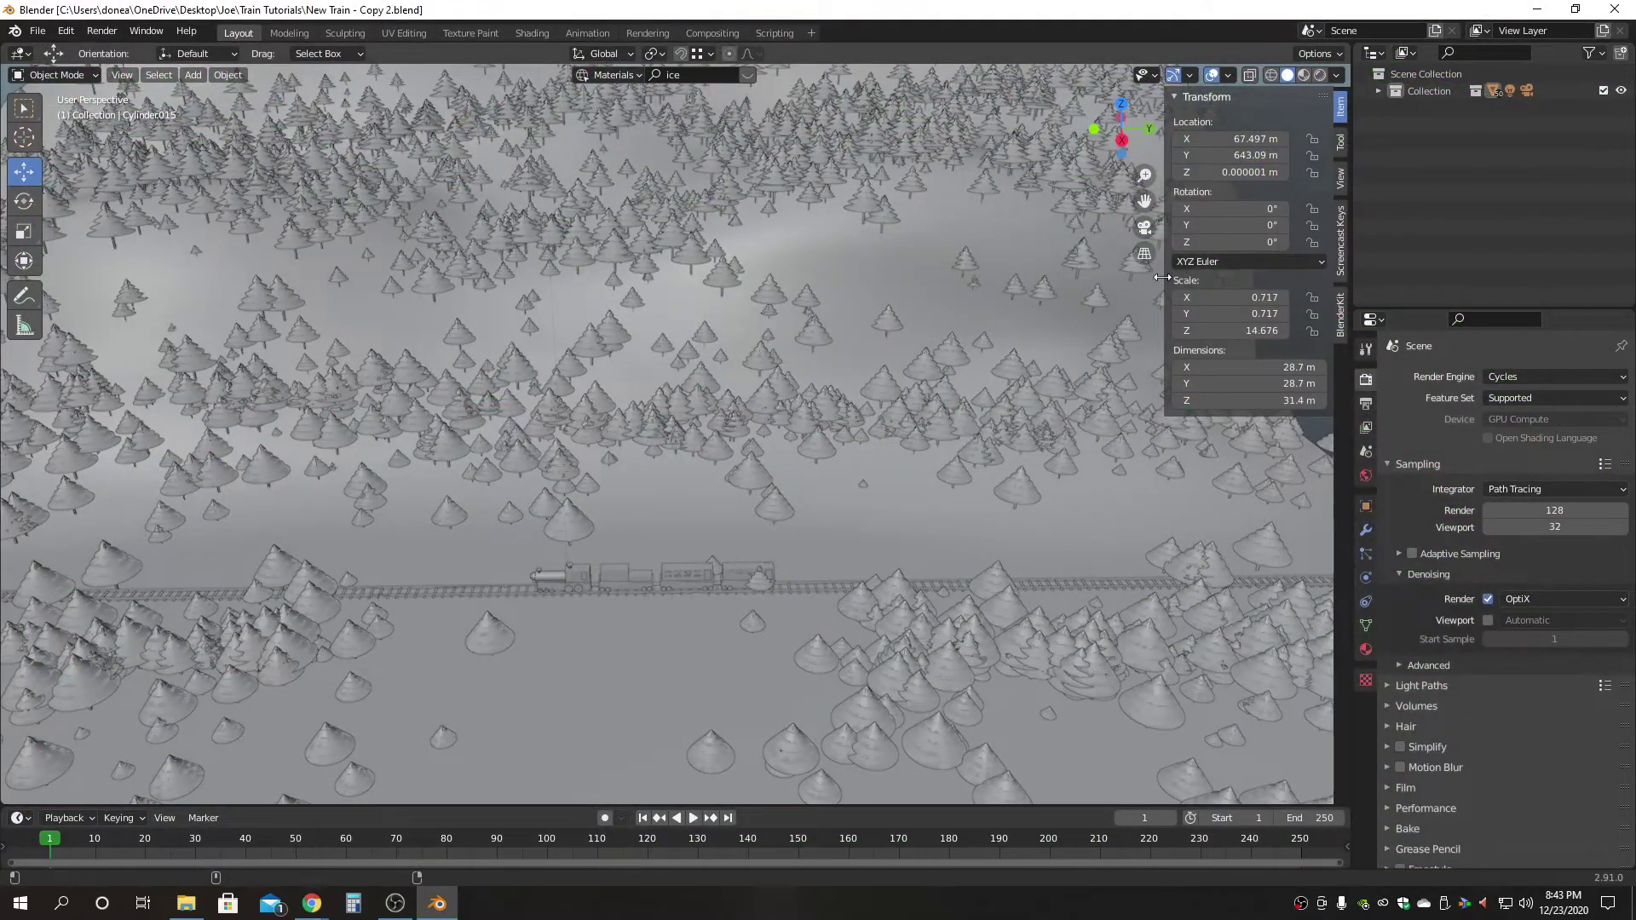
Flatten the terrain plane's hills by scaling it down along Z, adjusting the height slightly back up in the camera view.
left_click_drag(1165, 273, 1354, 257)
left_click_drag(838, 461, 914, 457, "alt")
scroll(914, 457, "down", 4)
left_click_drag(803, 474, 443, 522, "alt")
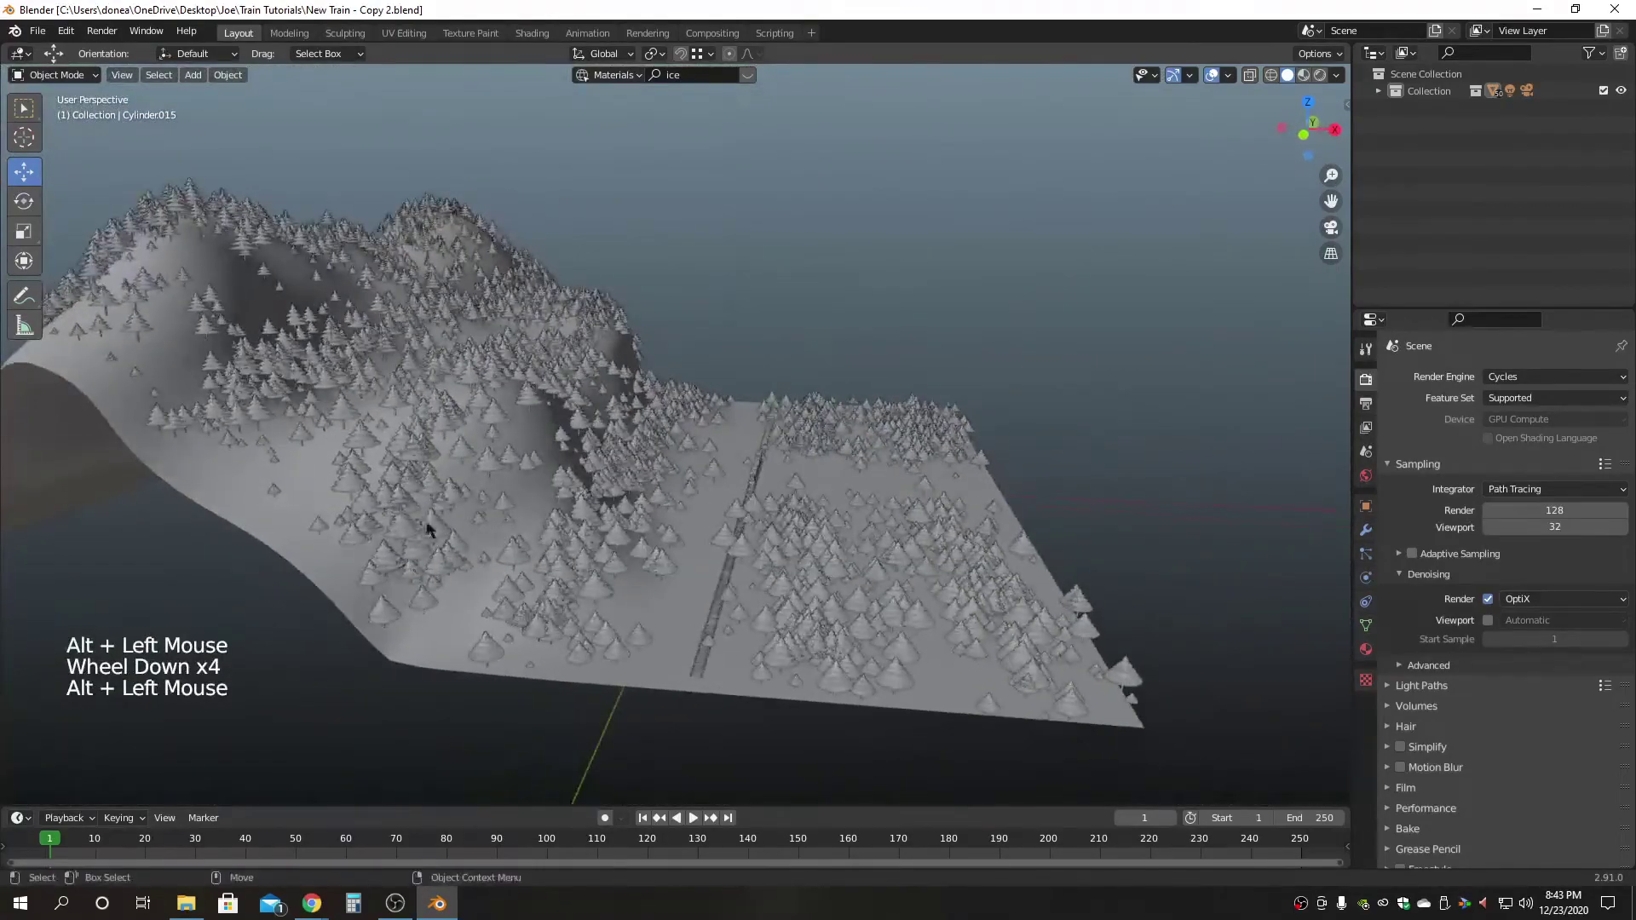
left_click(286, 546)
middle_click(632, 455, "alt")
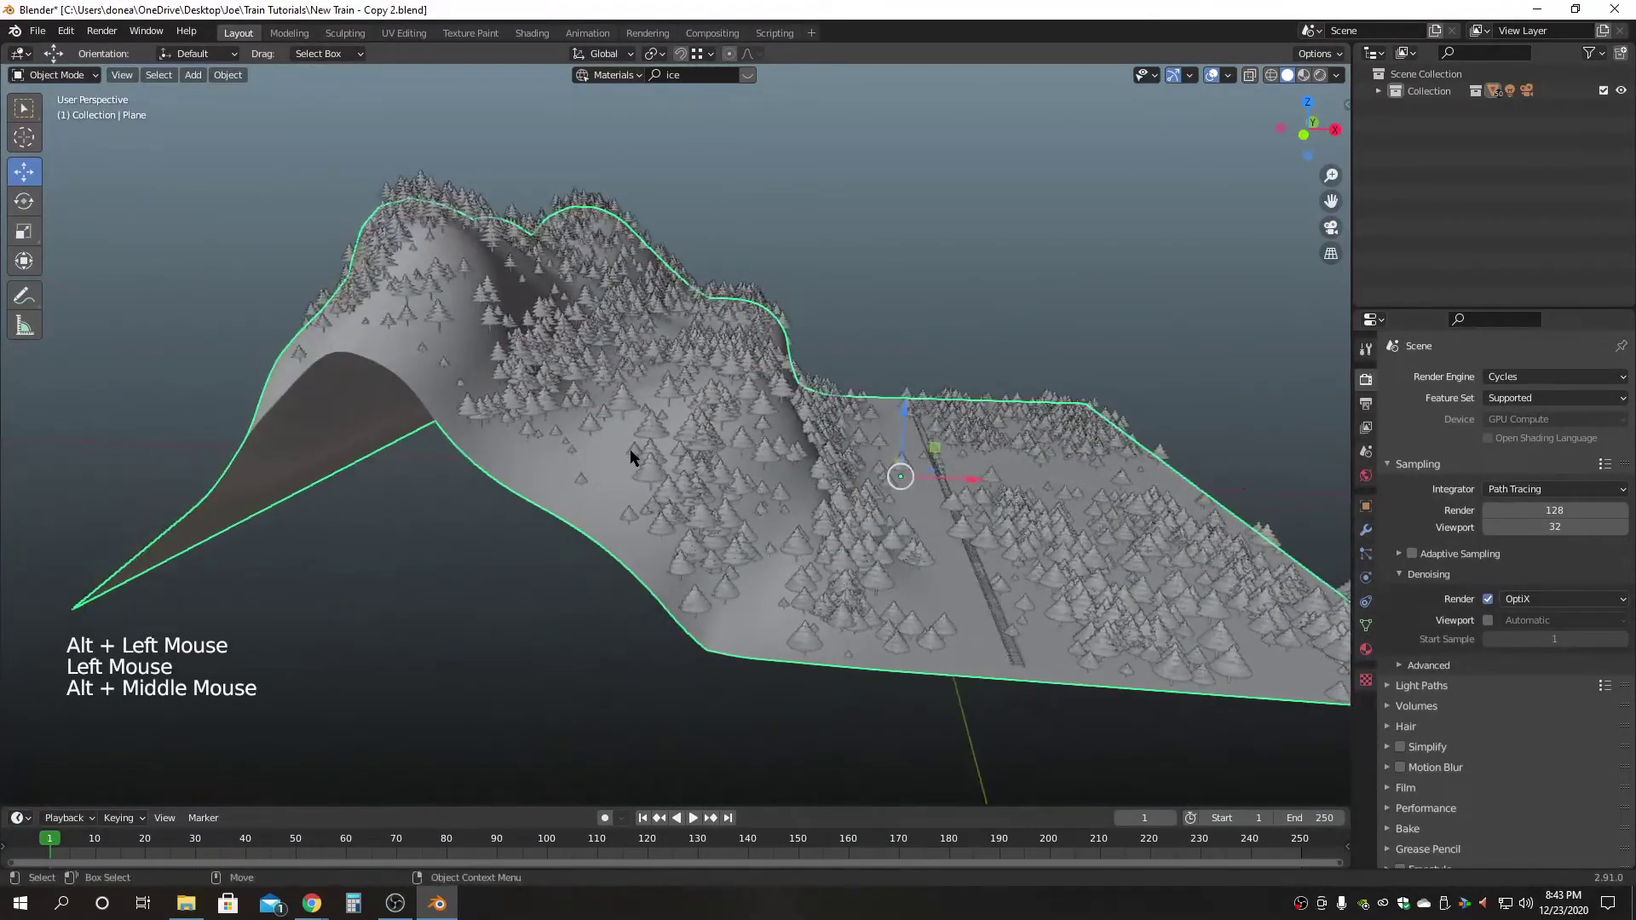
key("r")
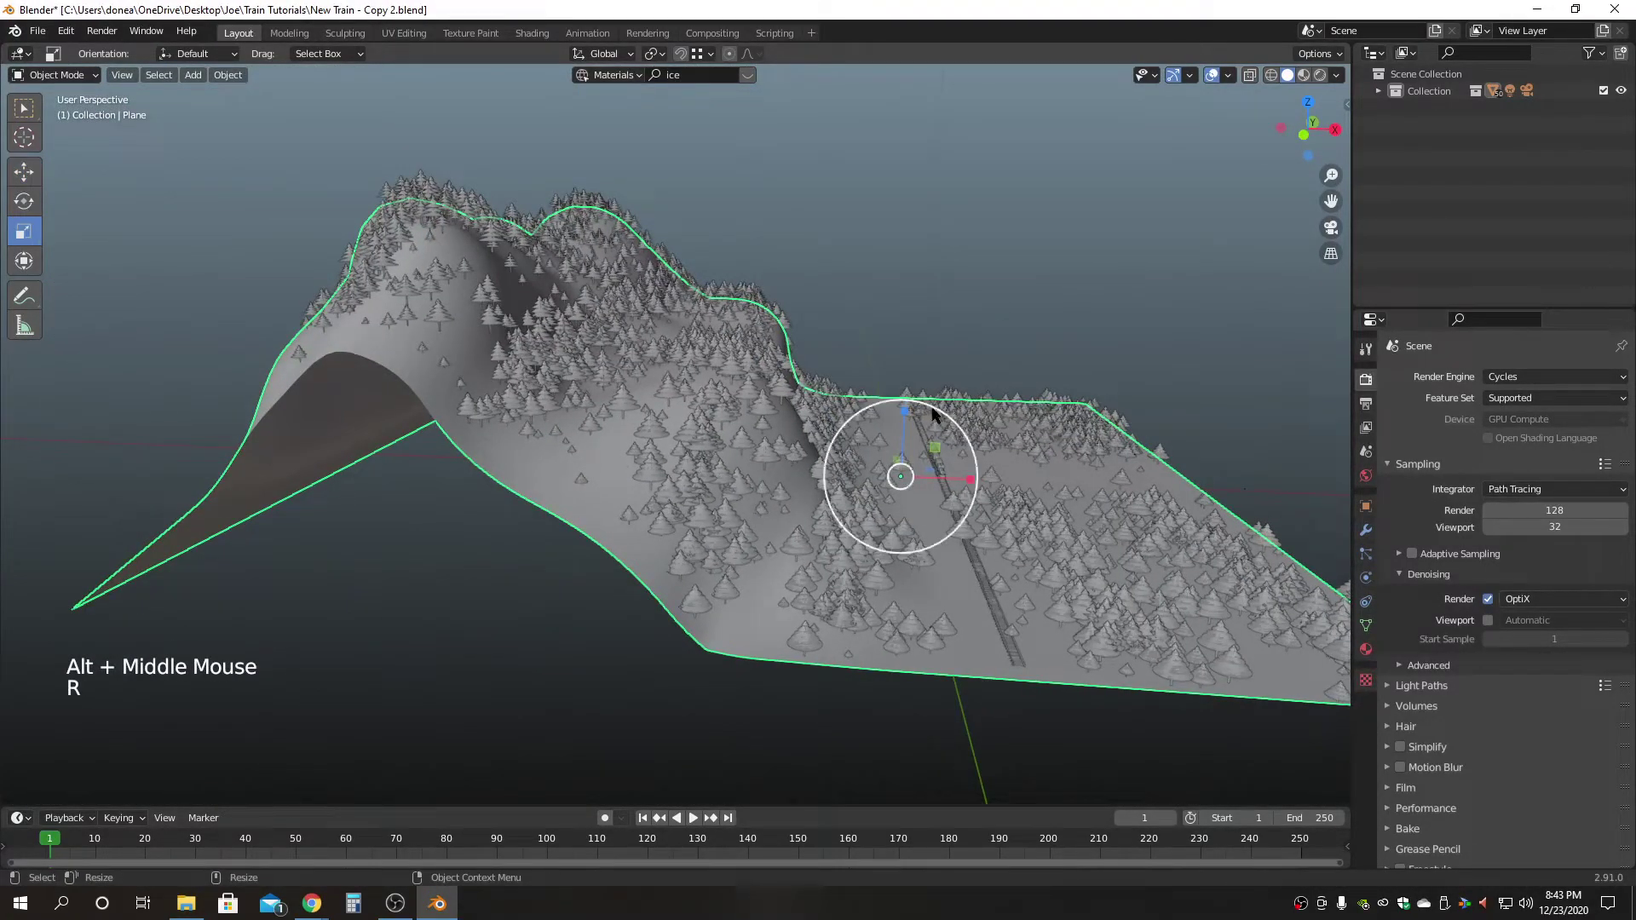
left_click_drag(908, 418, 909, 453)
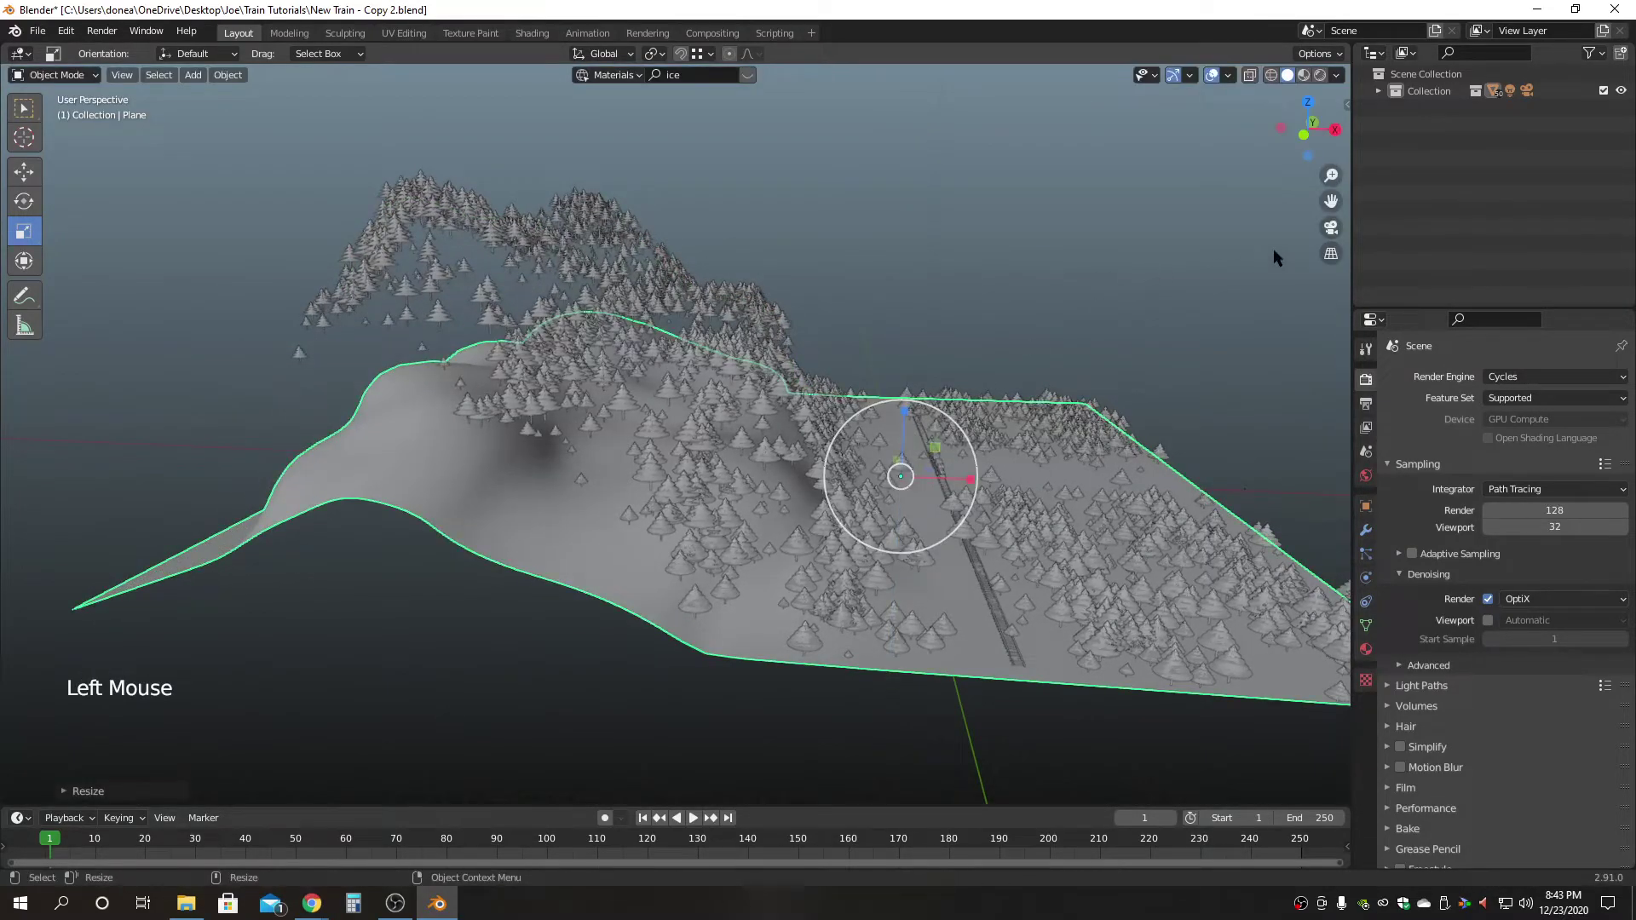
left_click(1330, 228)
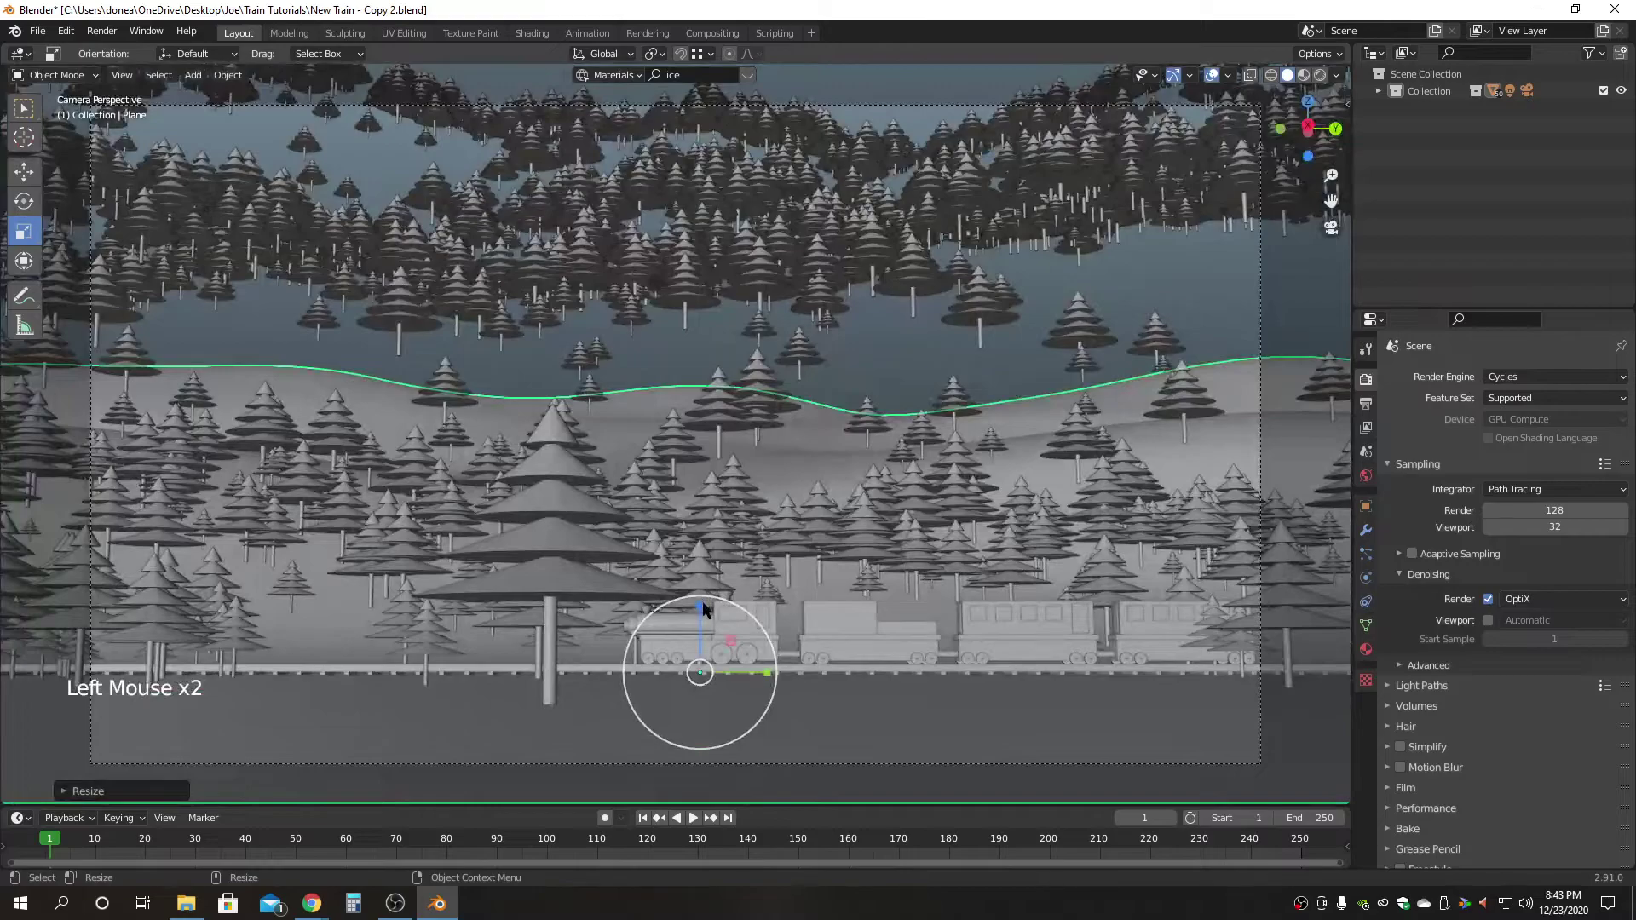
left_click_drag(699, 607, 699, 592)
Delete the Scatter collection together with all the scattered trees in its hierarchy.
left_click(766, 284)
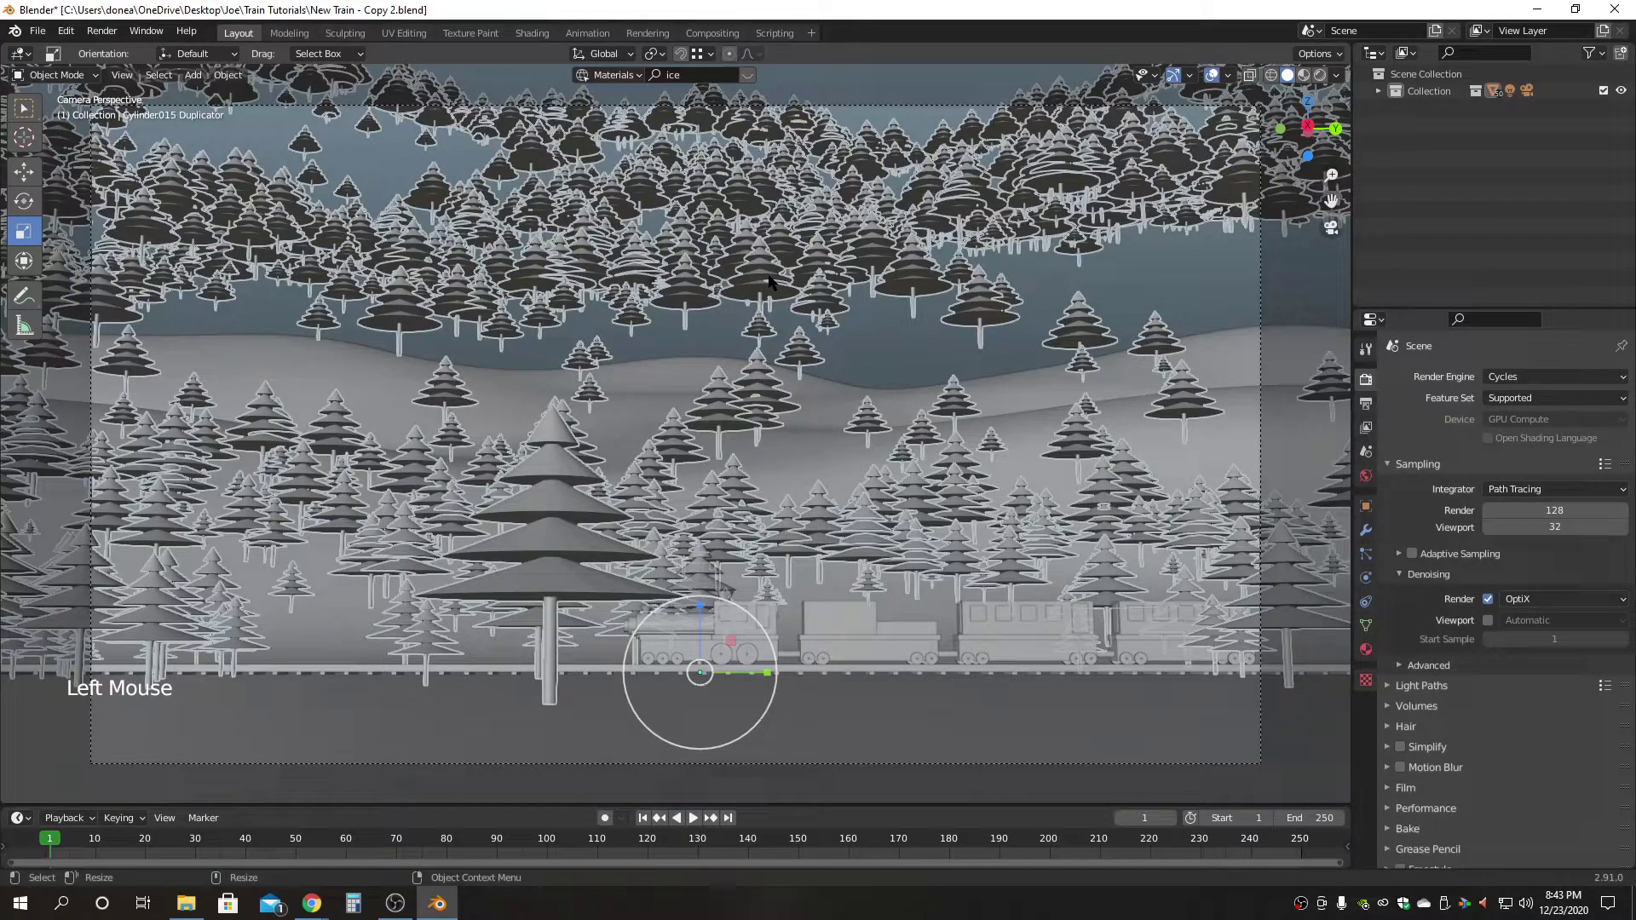
left_click(1378, 91)
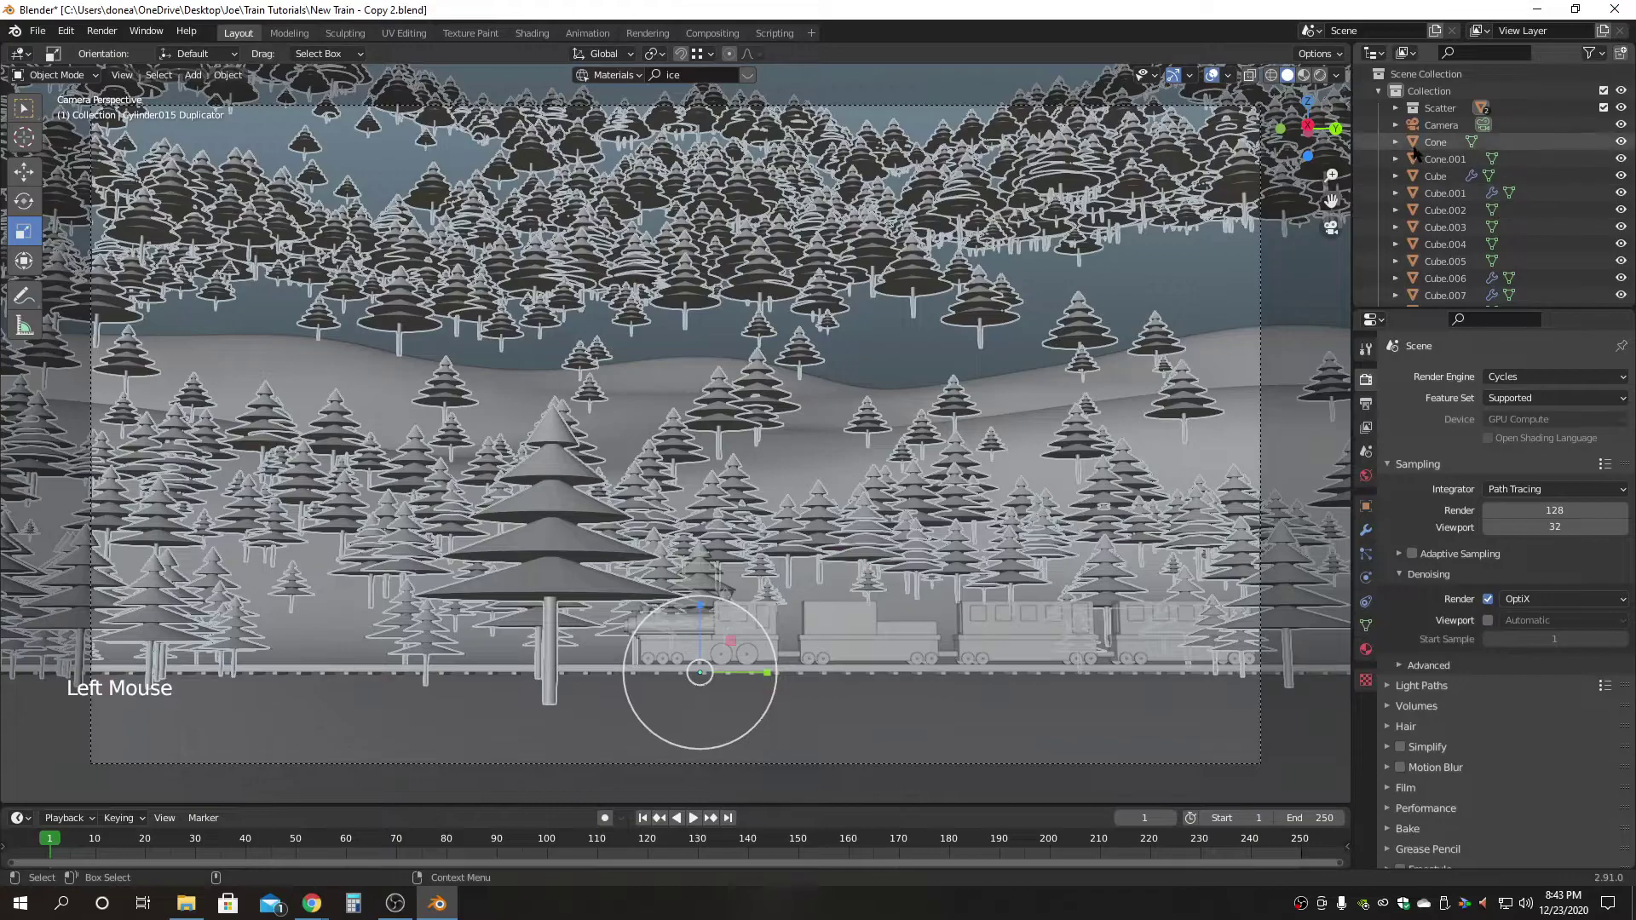
left_click(1440, 109)
right_click(1445, 114)
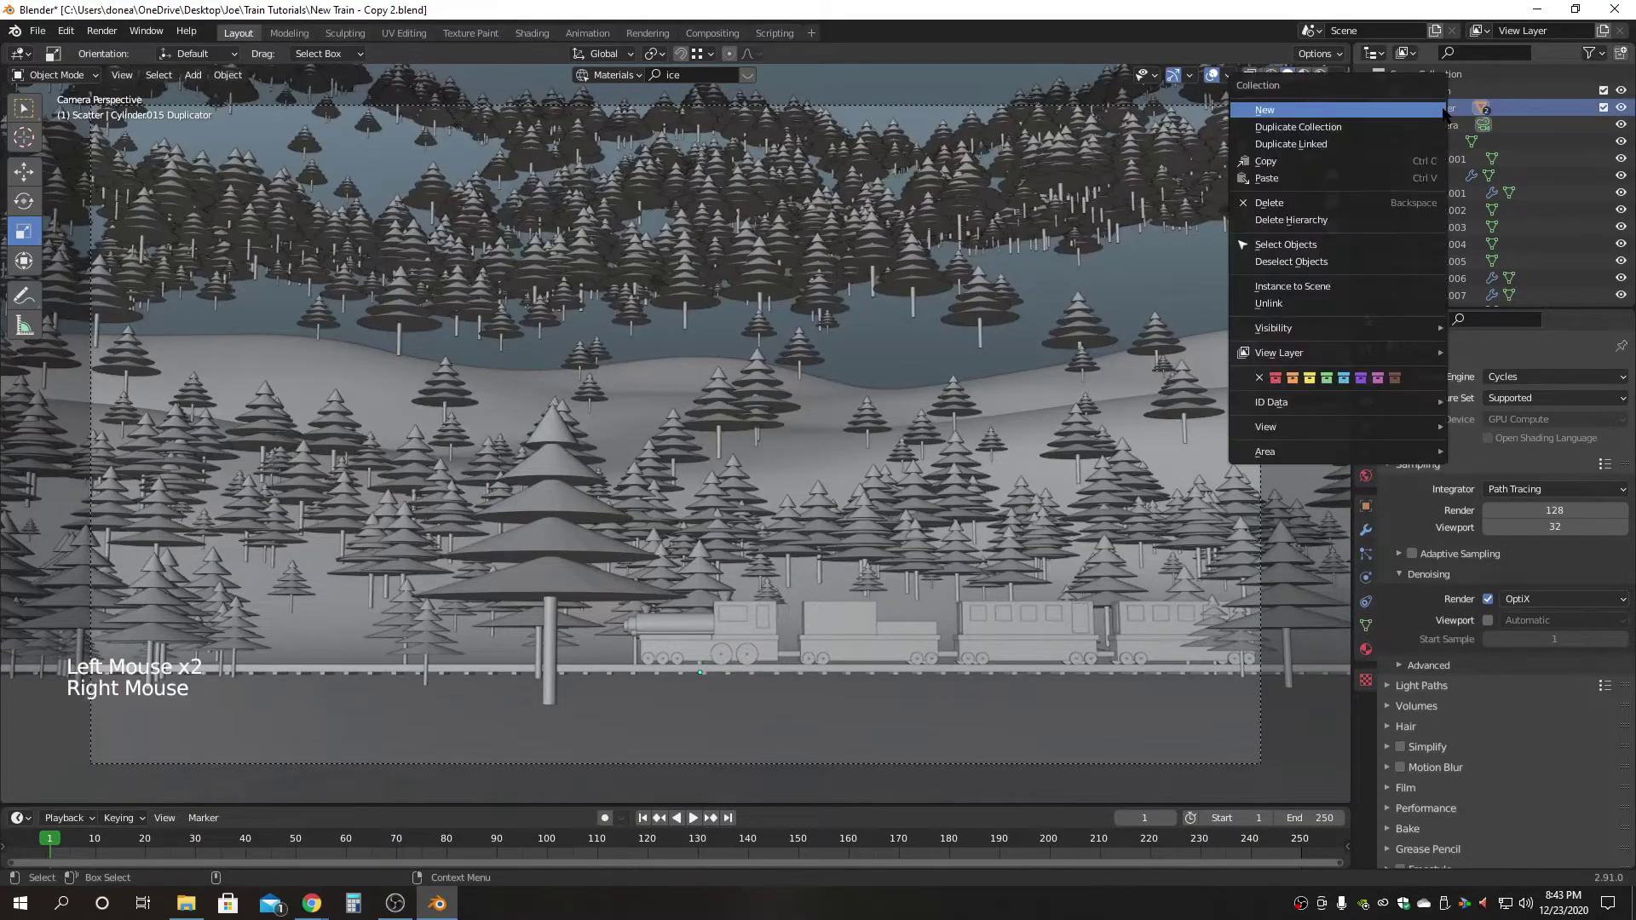
left_click(1291, 219)
Leave the camera view, unhide the original source tree and clear the selection.
scroll(887, 454, "down", 5)
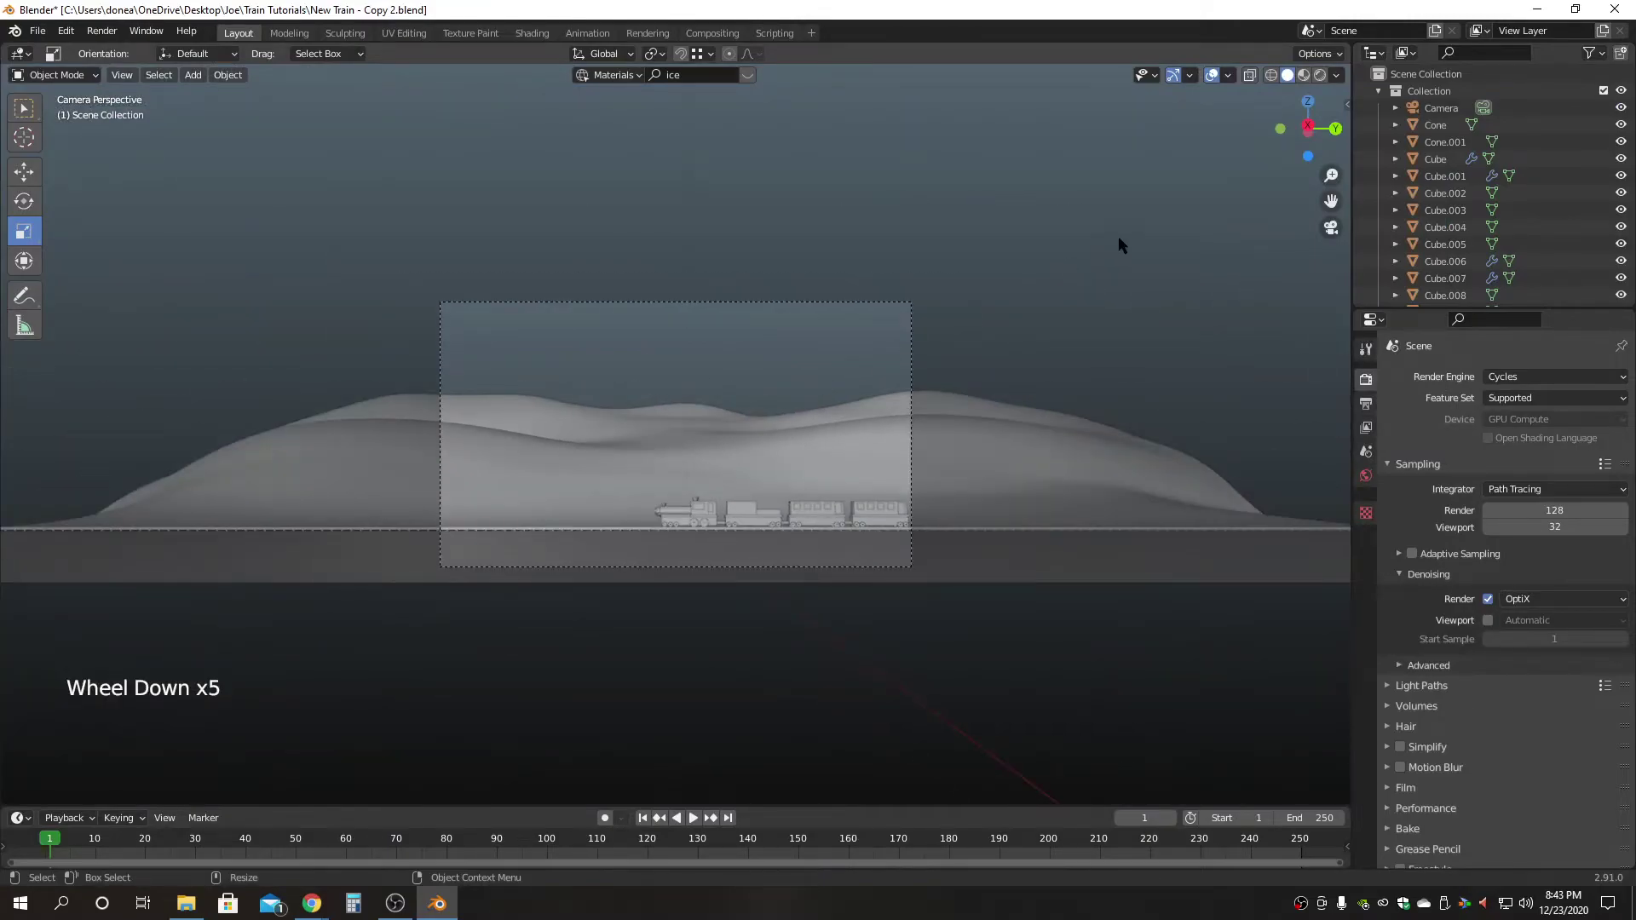
left_click(1331, 228)
left_click_drag(982, 398, 909, 426, "alt")
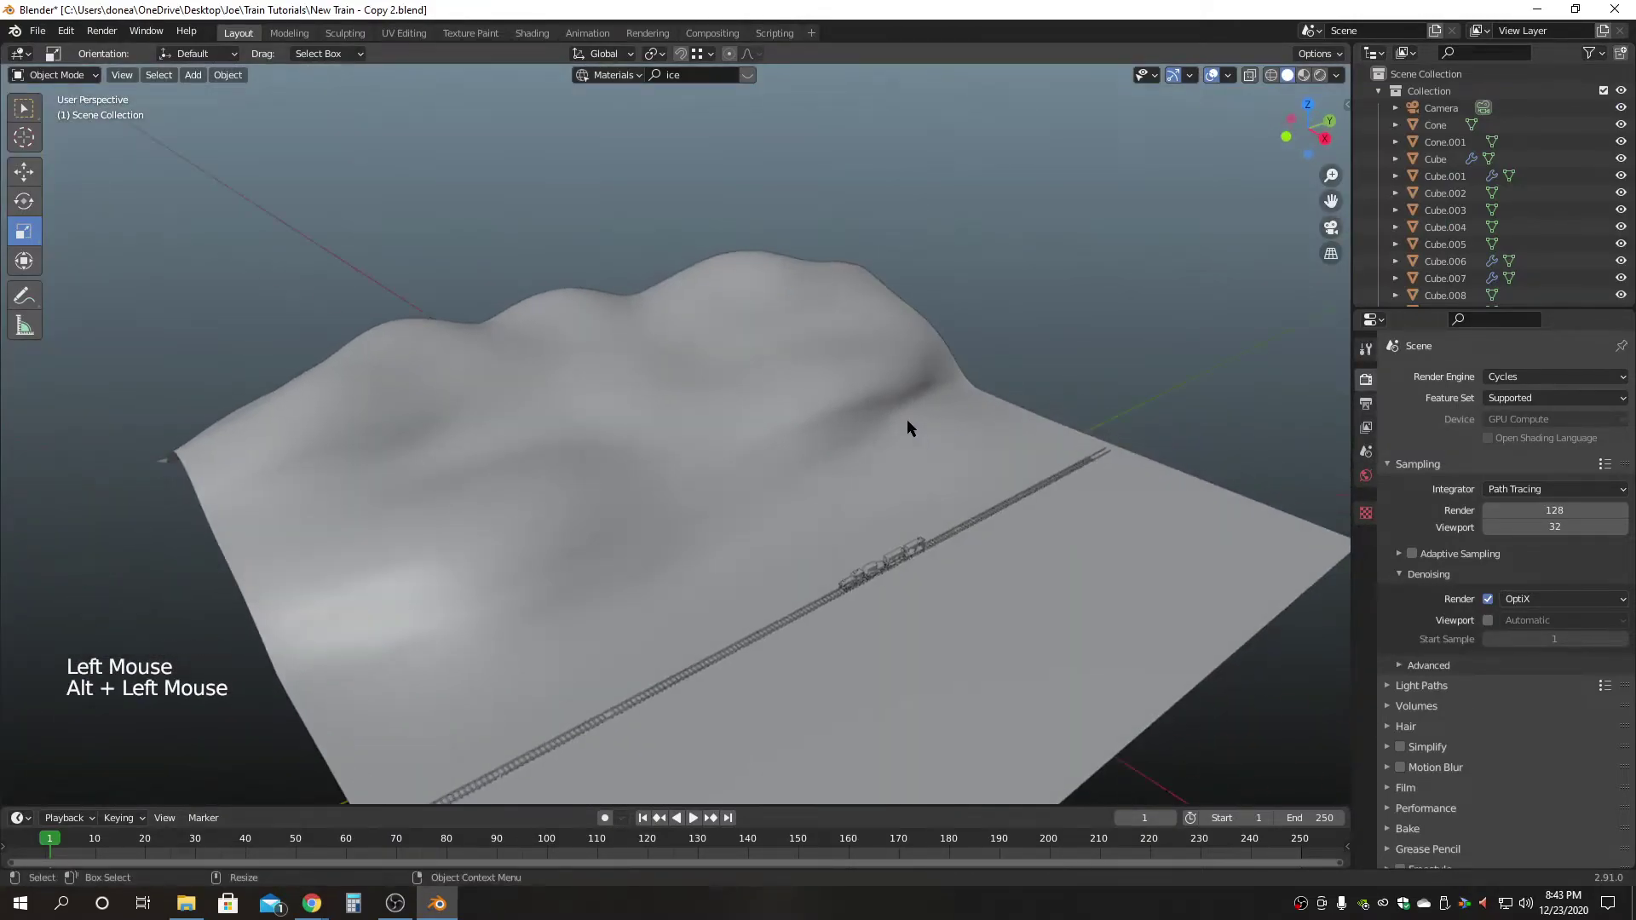
key("alt+h")
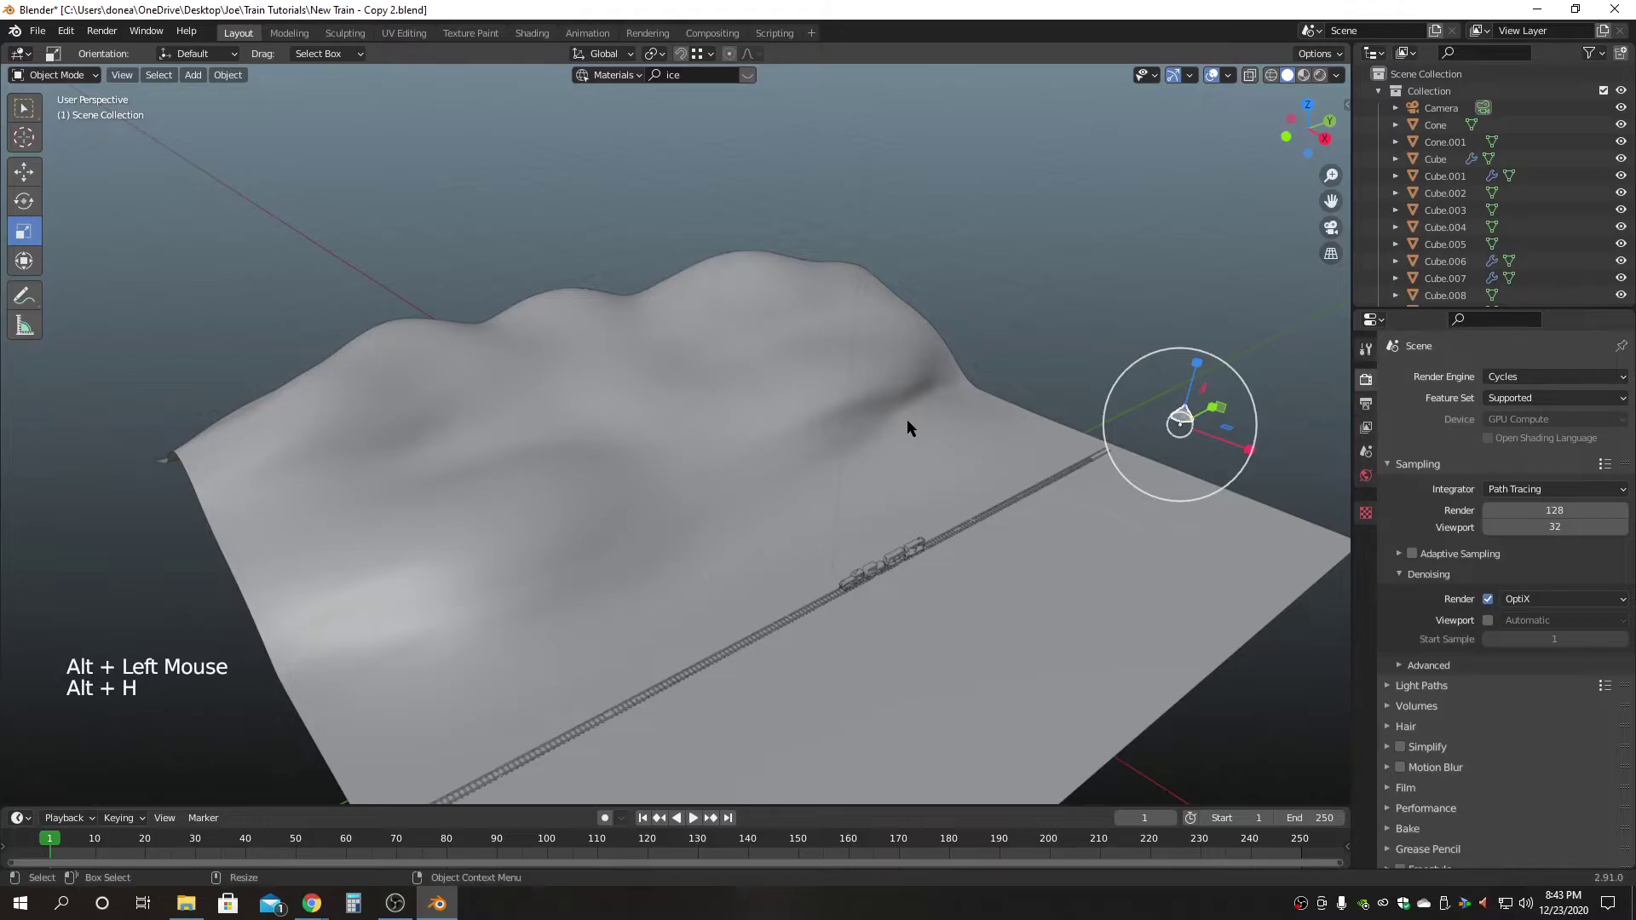
left_click(1082, 283)
key("q")
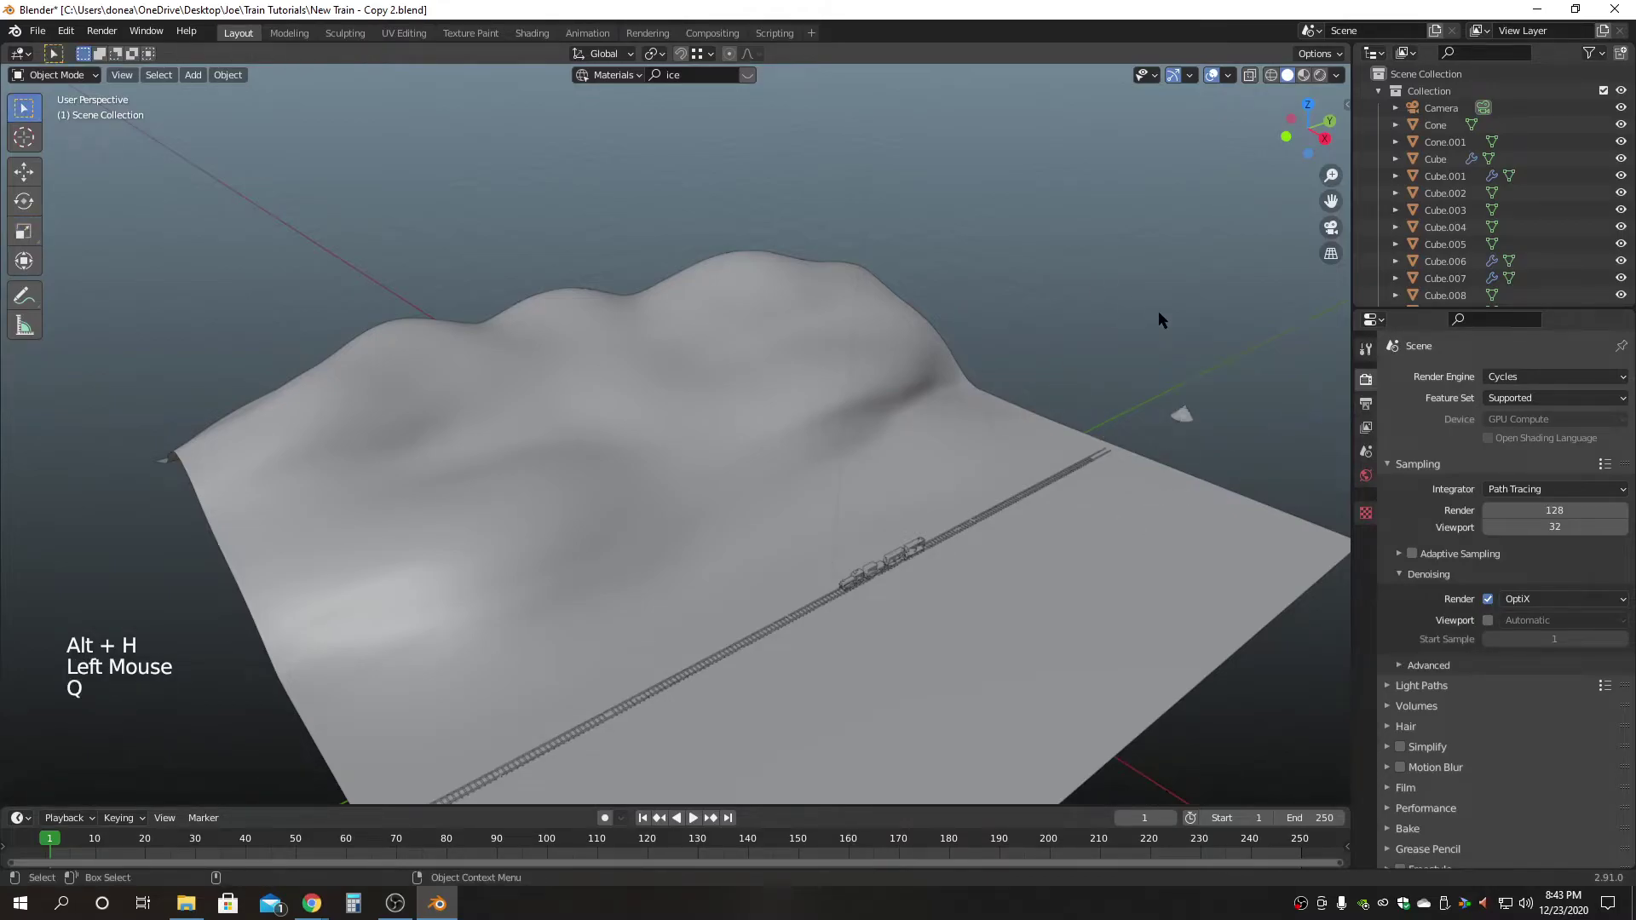
left_click(1180, 414)
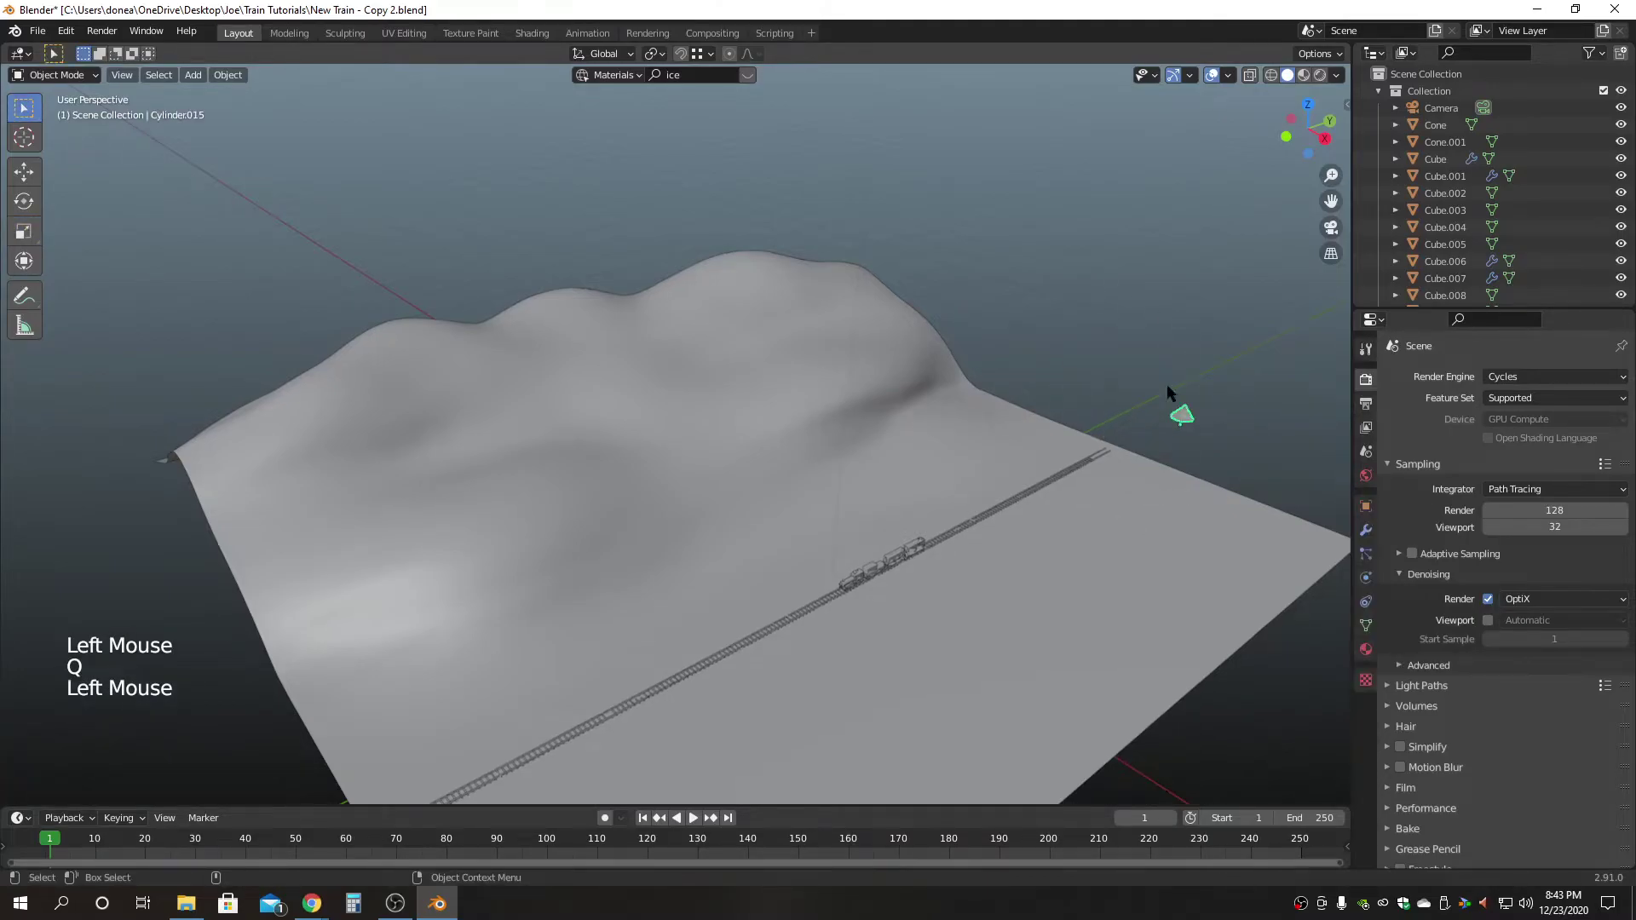
left_click(1084, 345)
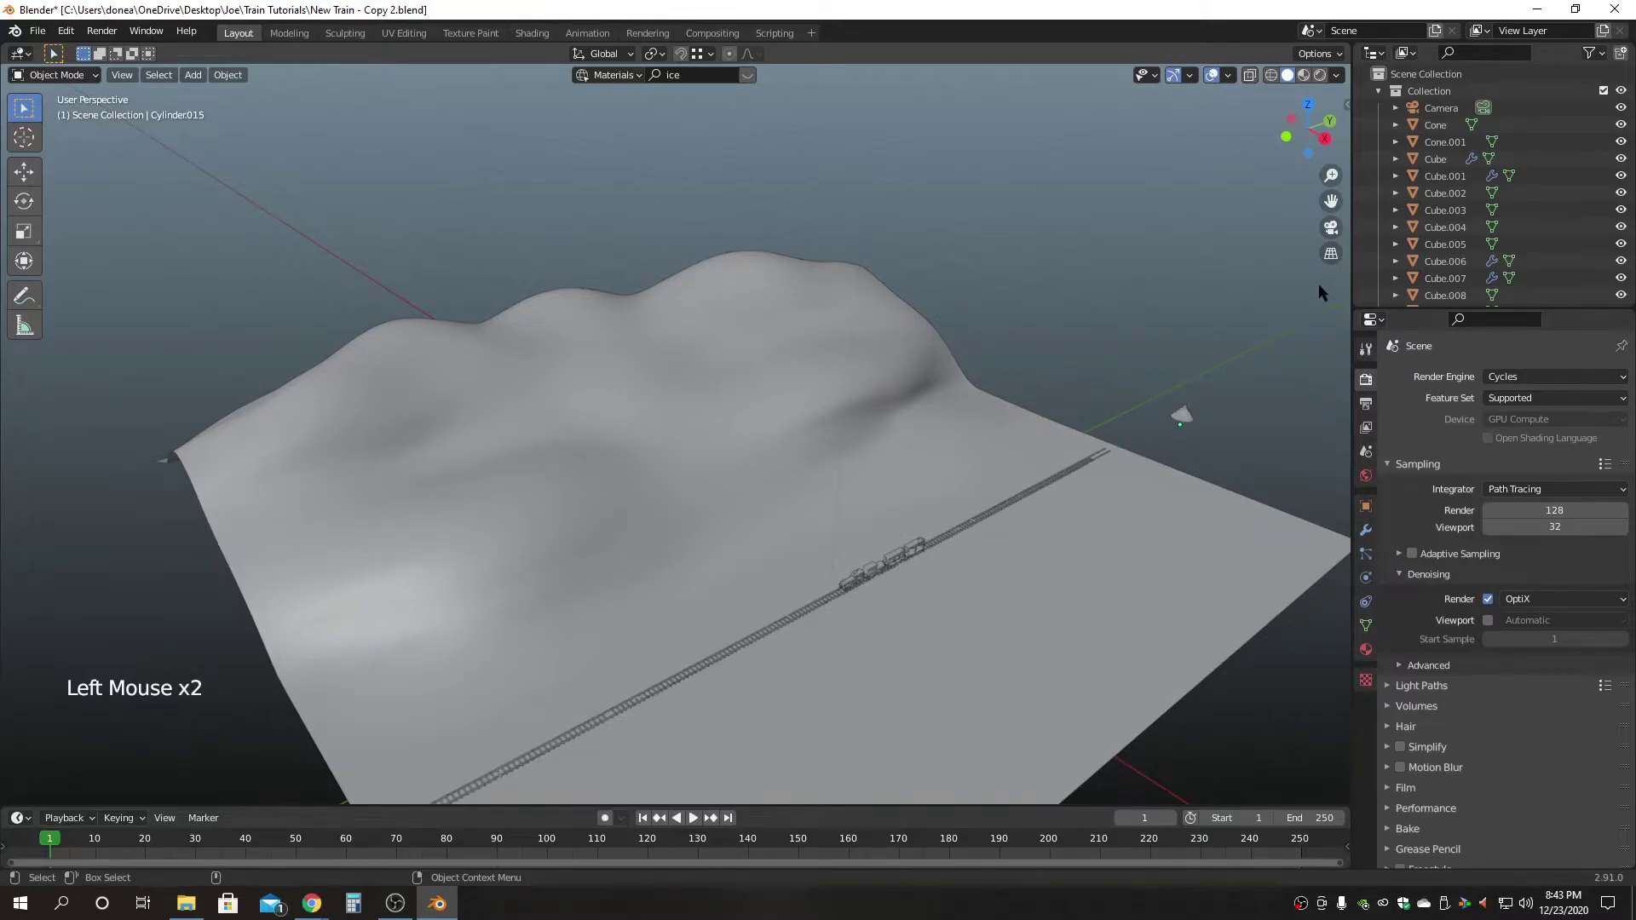
Switch the viewport to material preview and show the terrain plane's Brown material settings in an enlarged properties area.
left_click(1304, 75)
left_click(864, 482)
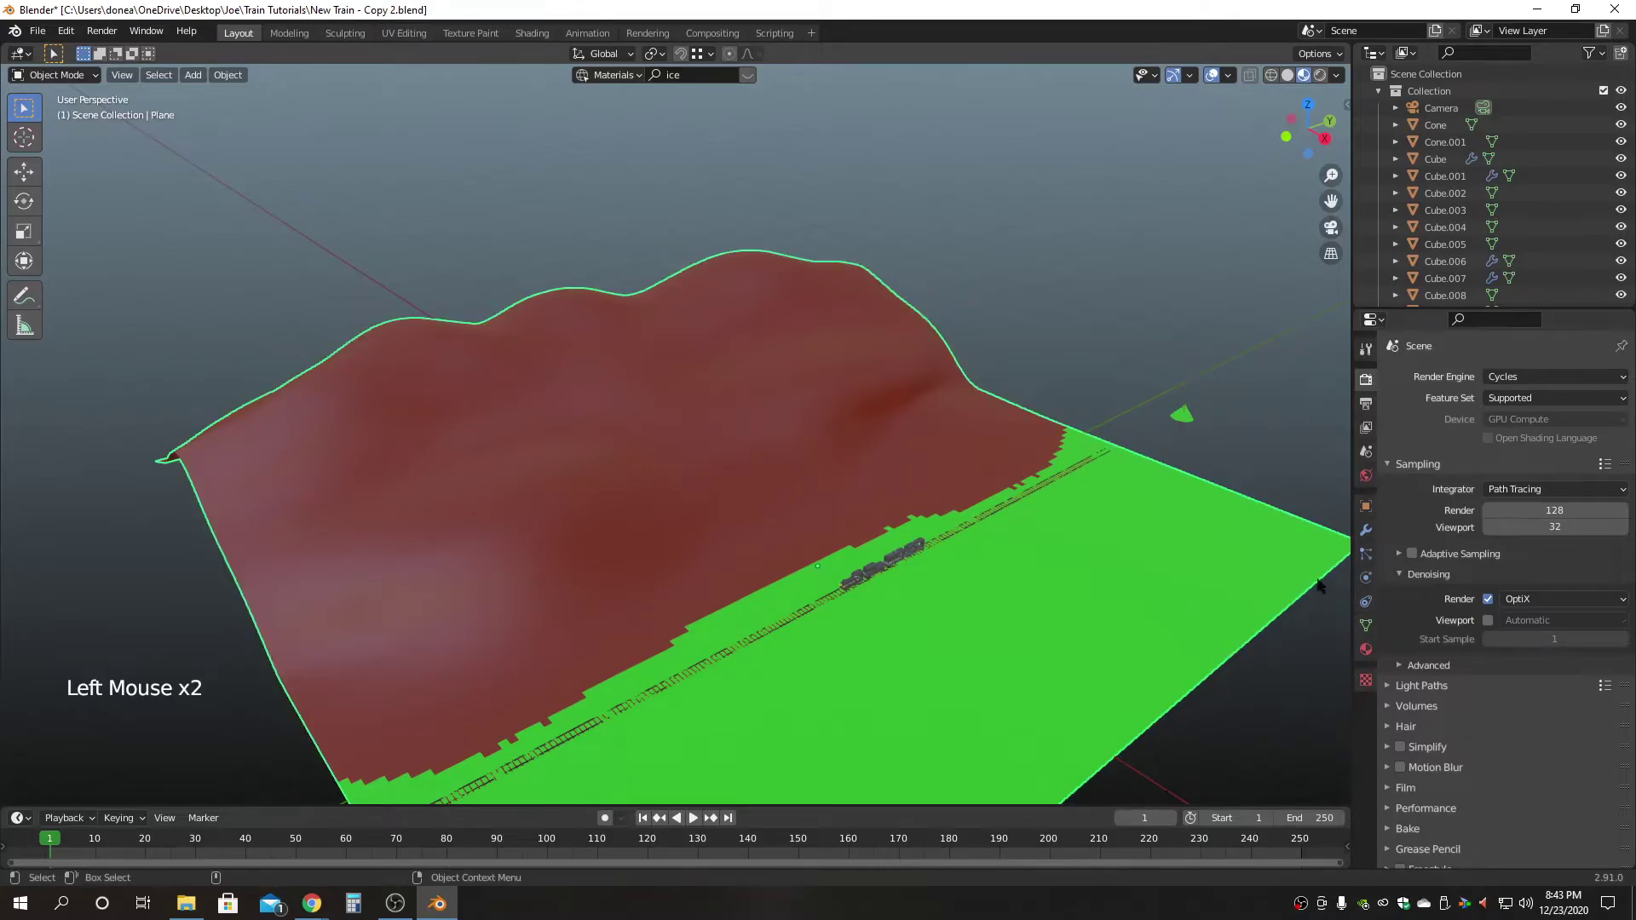
left_click(1366, 649)
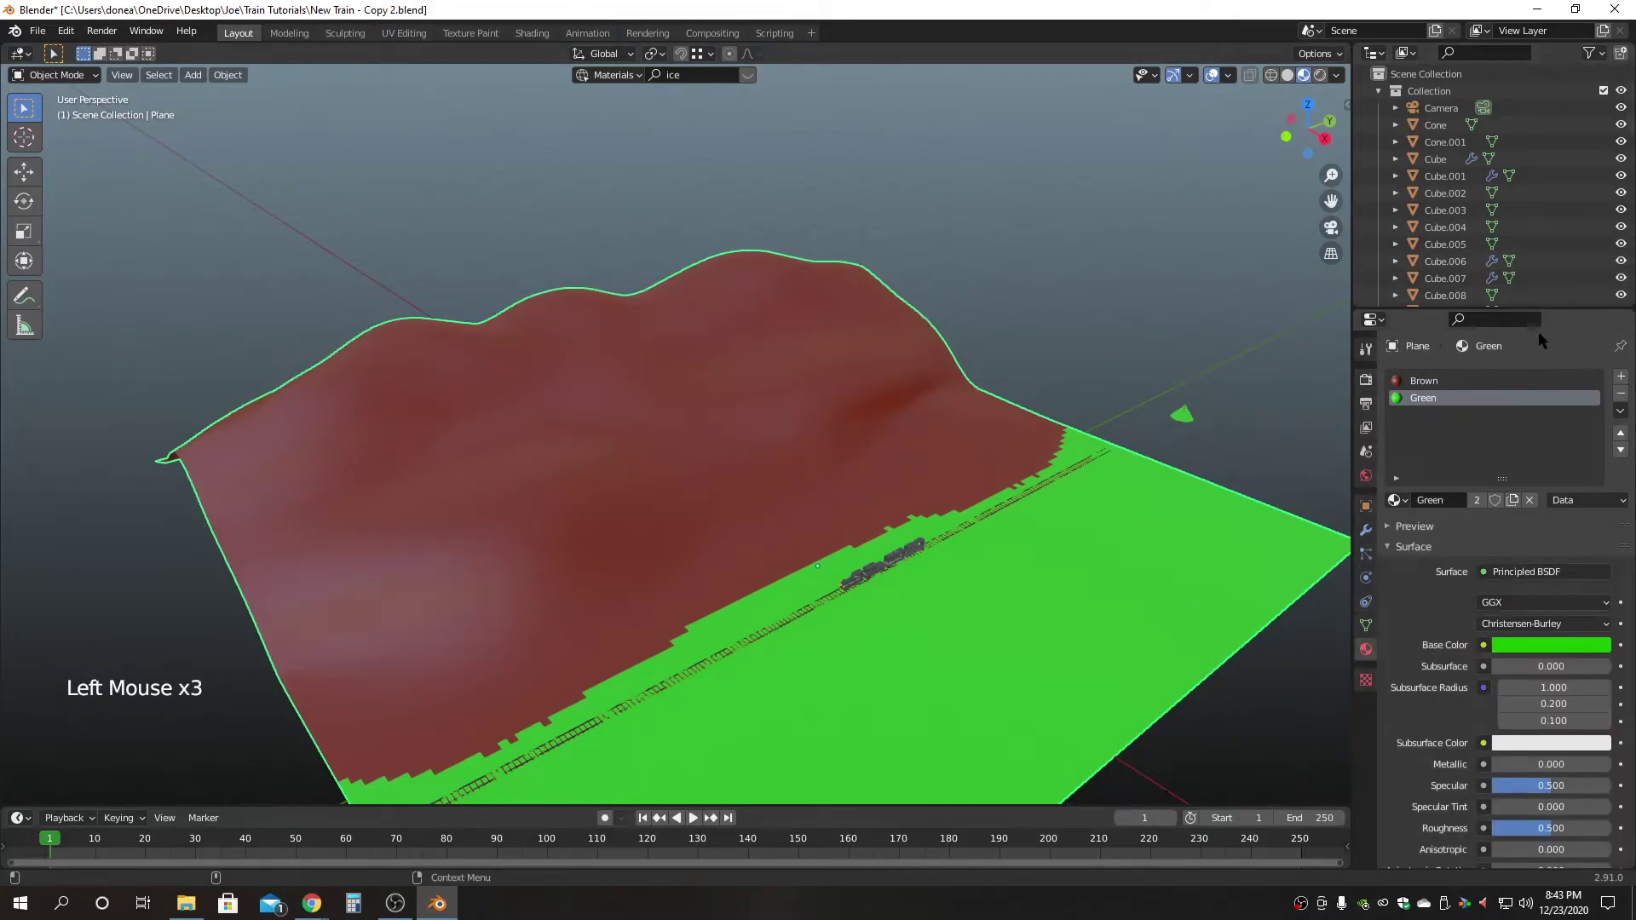
left_click_drag(1557, 309, 1557, 195)
left_click(1421, 266)
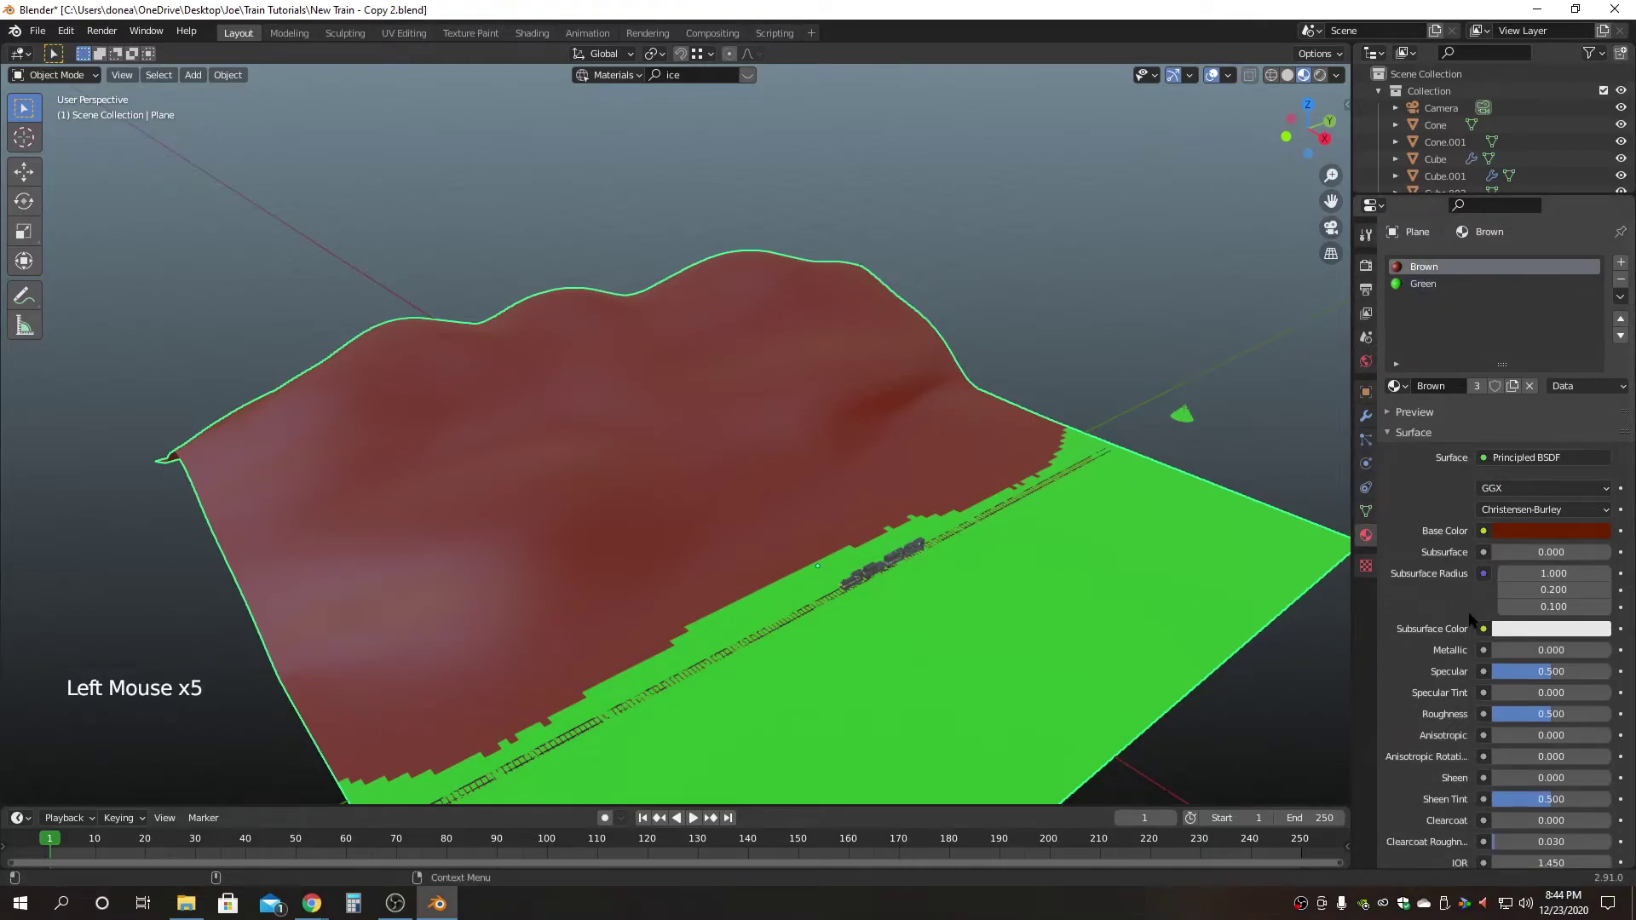
Set the Brown material's roughness to 1 and specular to 0.25, and view the terrain through the camera.
mouse_move(1551, 719)
left_mouse_down()
mouse_move(1610, 718)
mouse_move(1493, 714)
mouse_move(1610, 714)
mouse_move(1534, 673)
mouse_move(1493, 673)
mouse_move(1536, 673)
left_mouse_up()
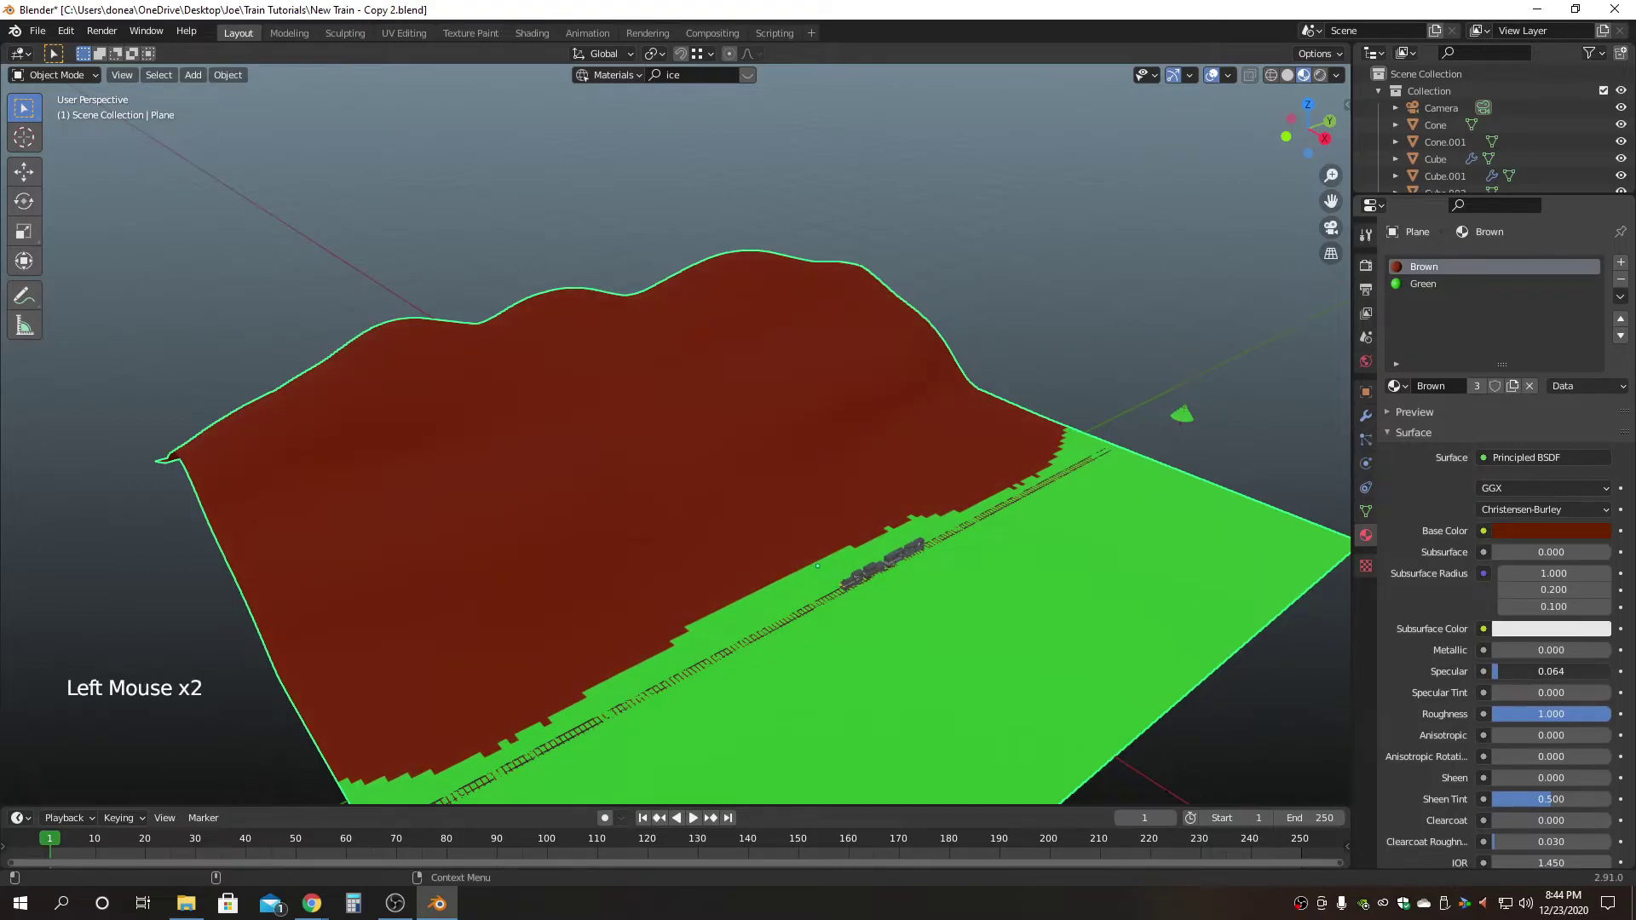
left_click(1524, 672)
type("0.5")
key("Return")
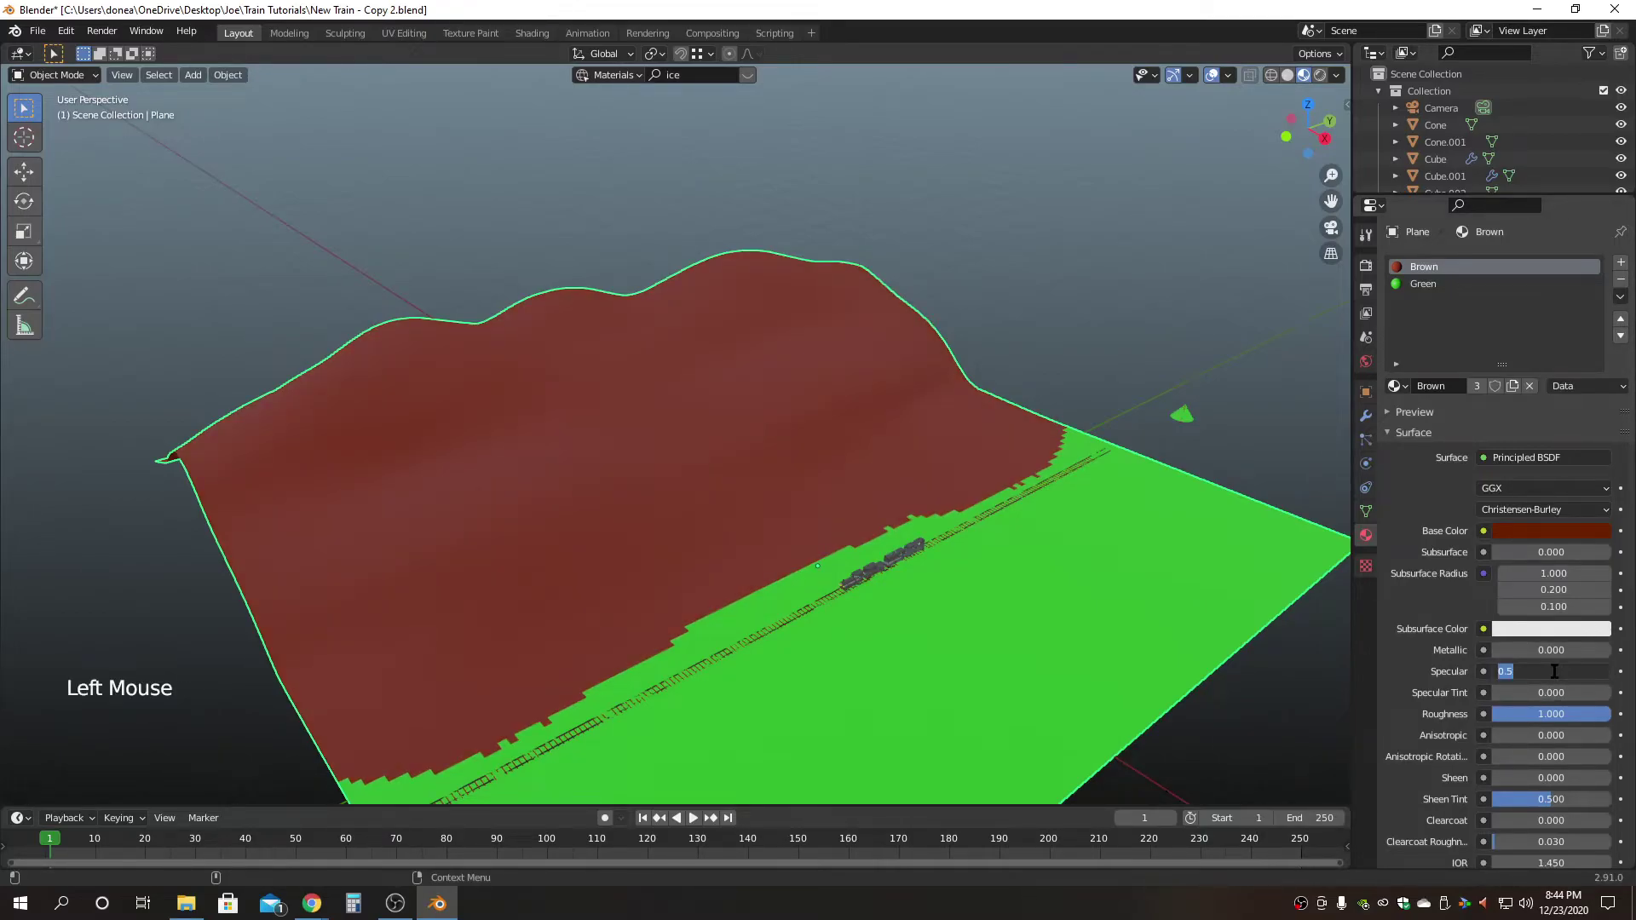
type("0.25")
key("Return")
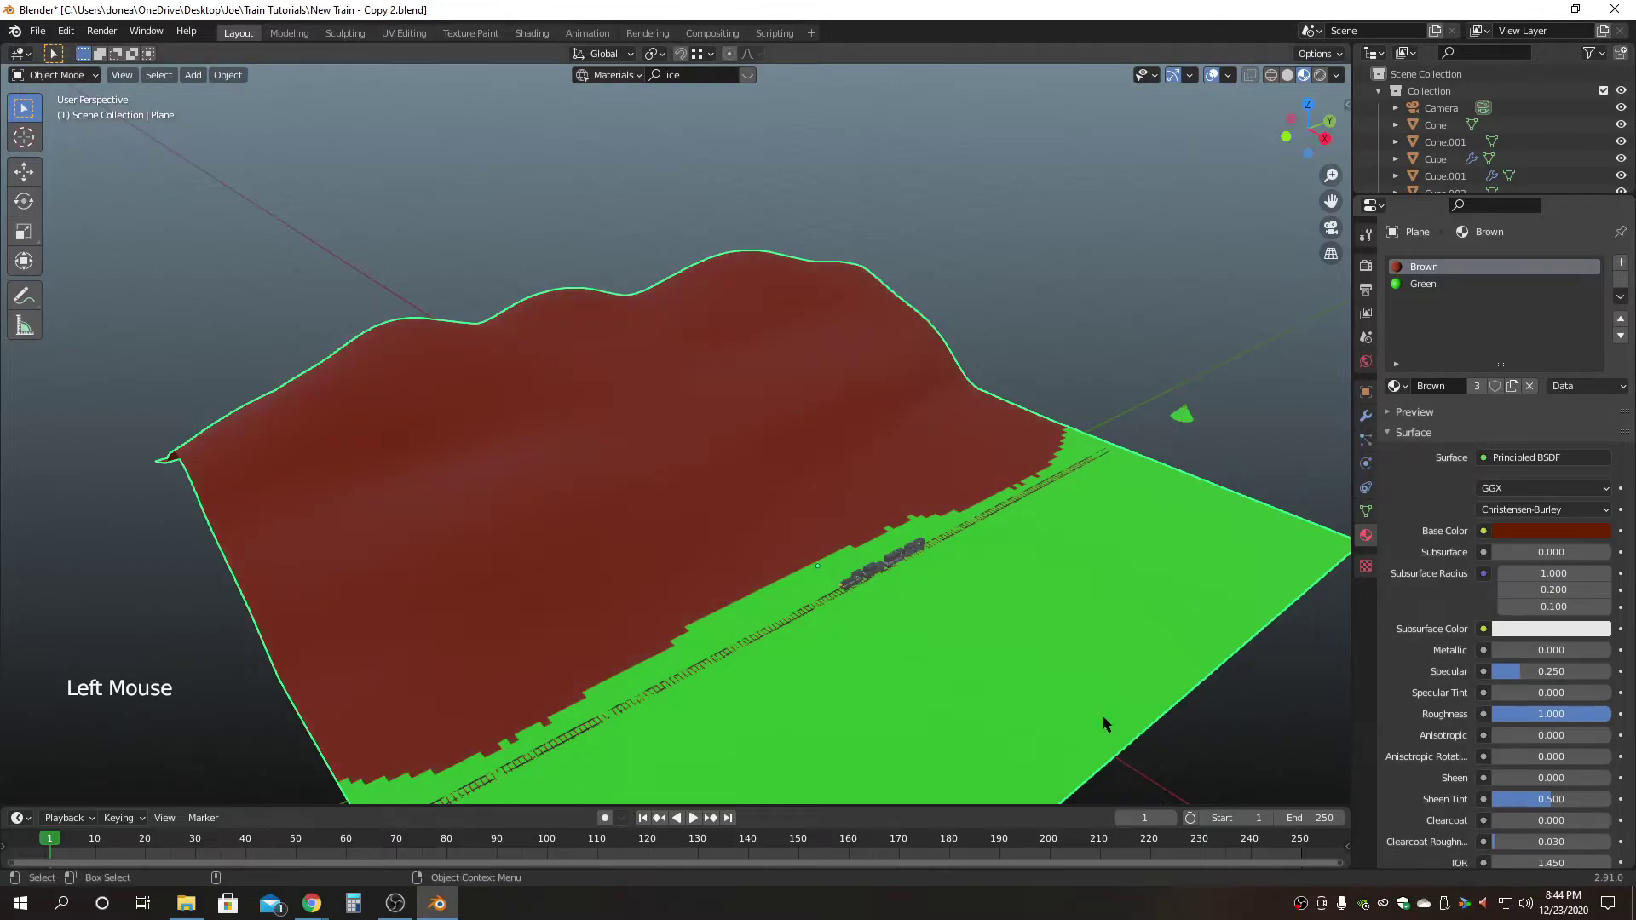
scroll(680, 509, "up", 4)
left_click_drag(668, 468, 679, 522, "alt")
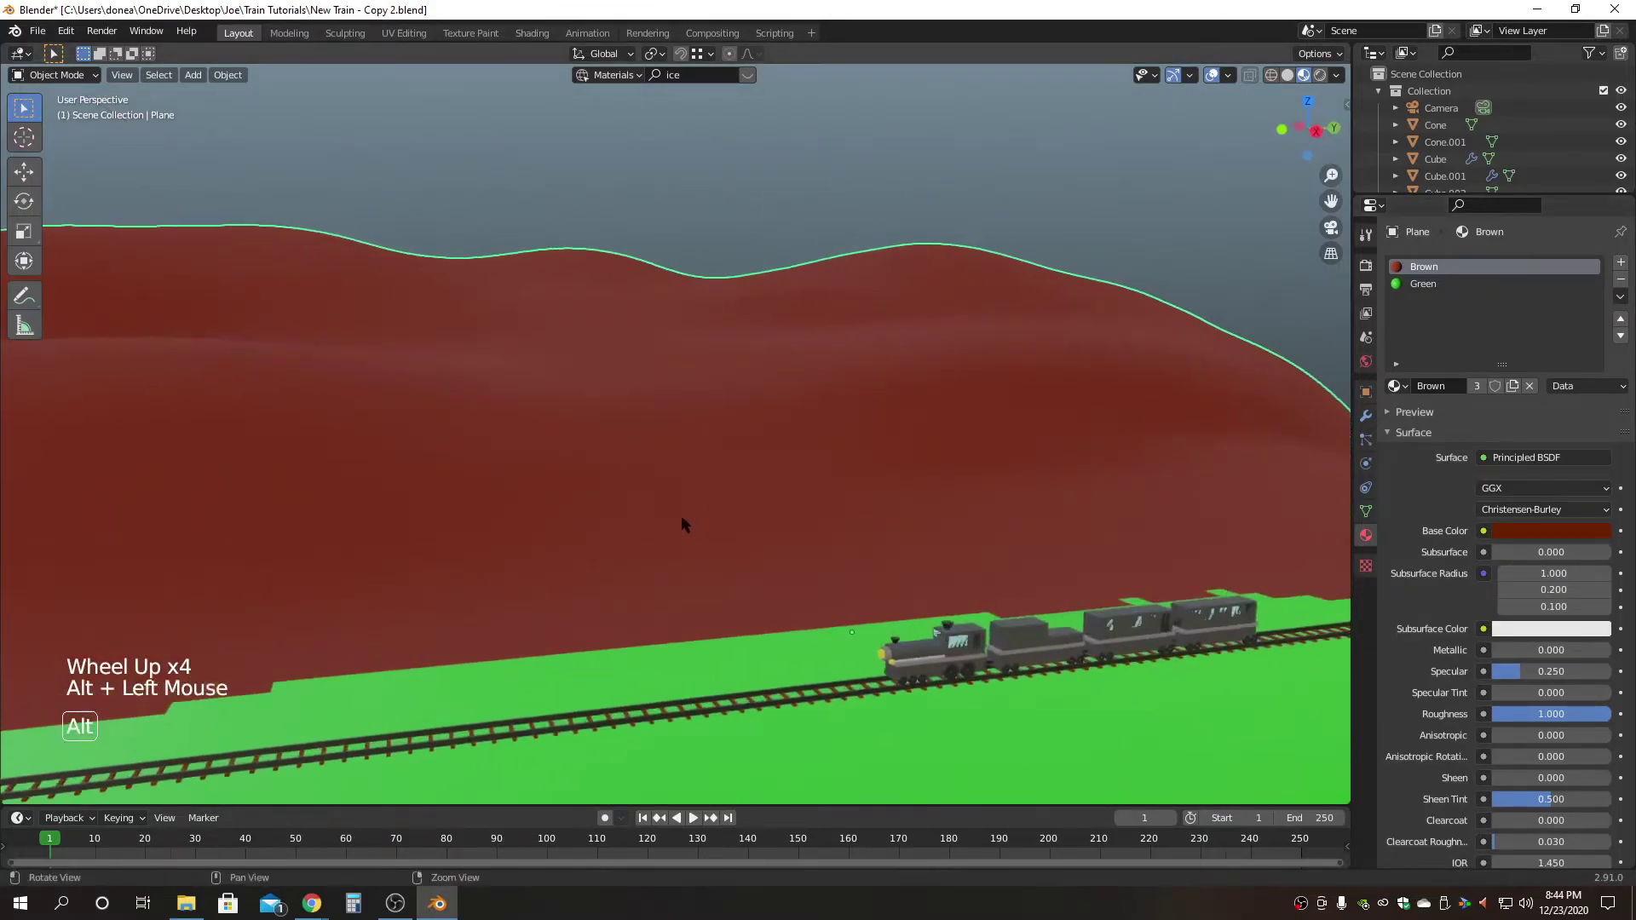
left_click(1331, 228)
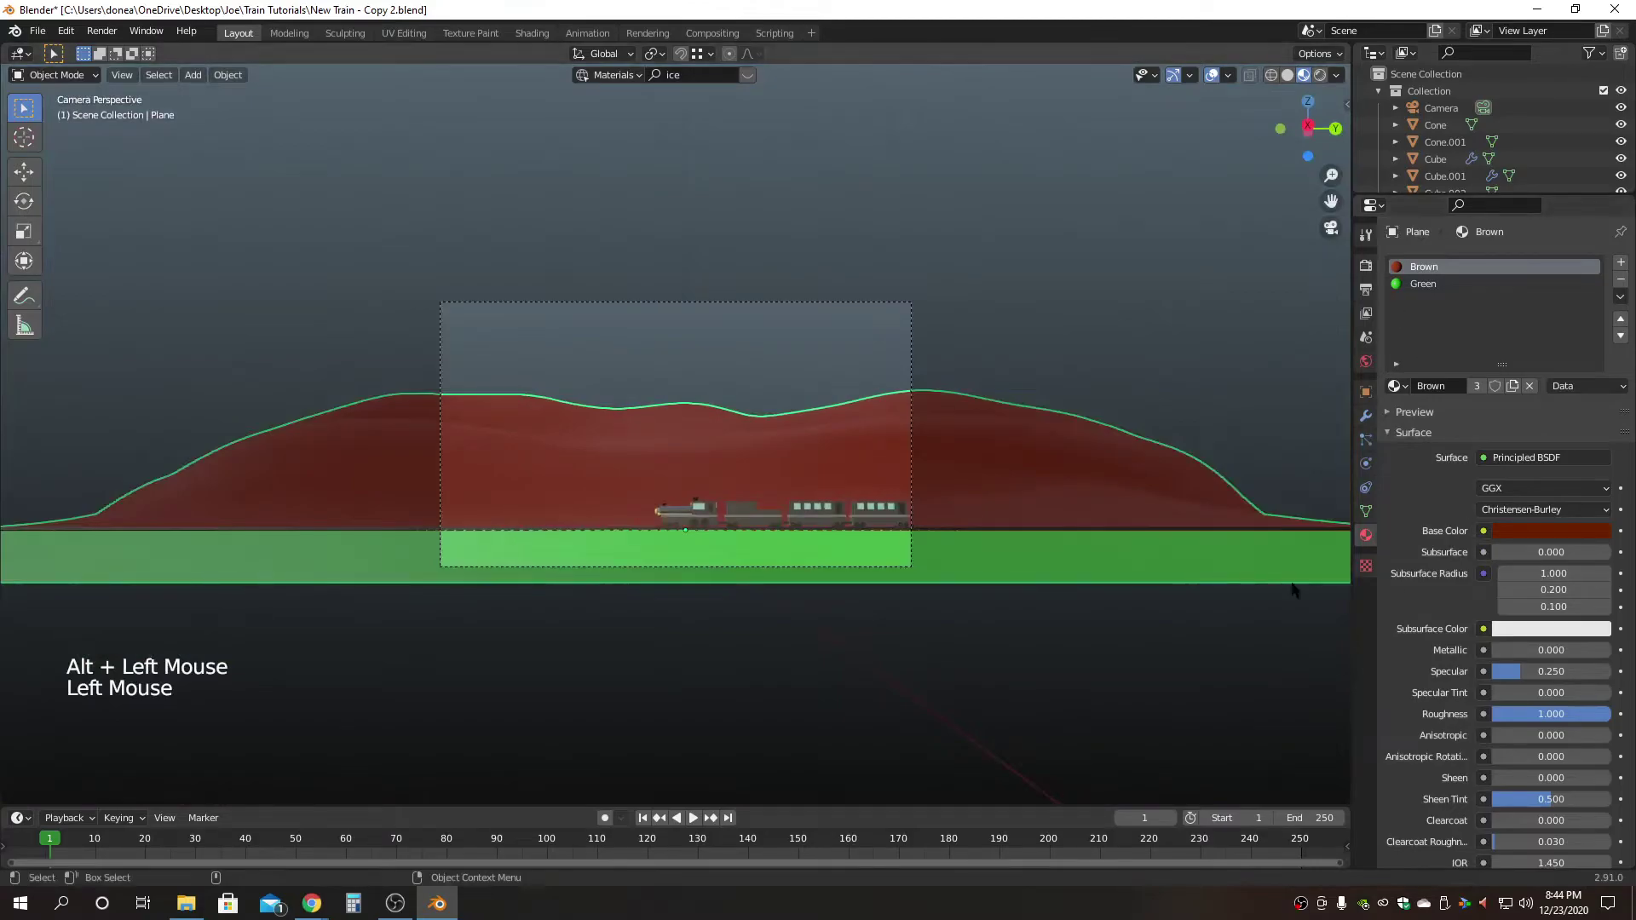
Lower the Brown material's specular slightly, restore it to 0.25 and look through the remaining surface settings.
scroll(878, 530, "up", 4)
scroll(878, 523, "up", 1)
mouse_move(1559, 671)
left_mouse_down()
mouse_move(1534, 671)
mouse_move(1556, 671)
left_mouse_up()
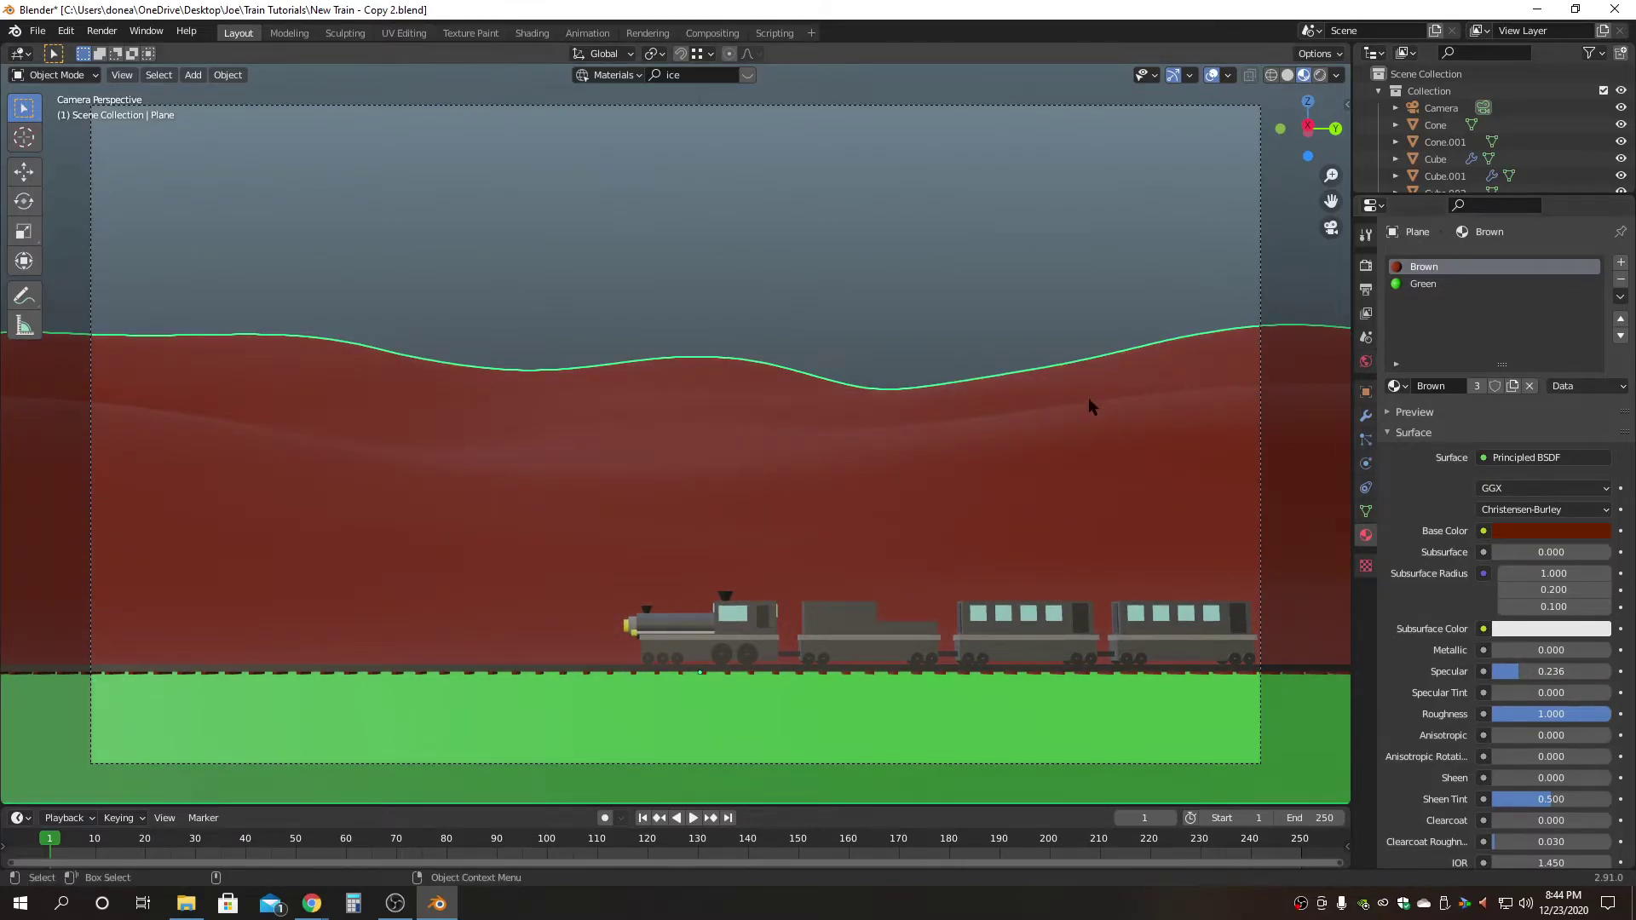
left_click(1527, 674)
type(".25")
key("Return")
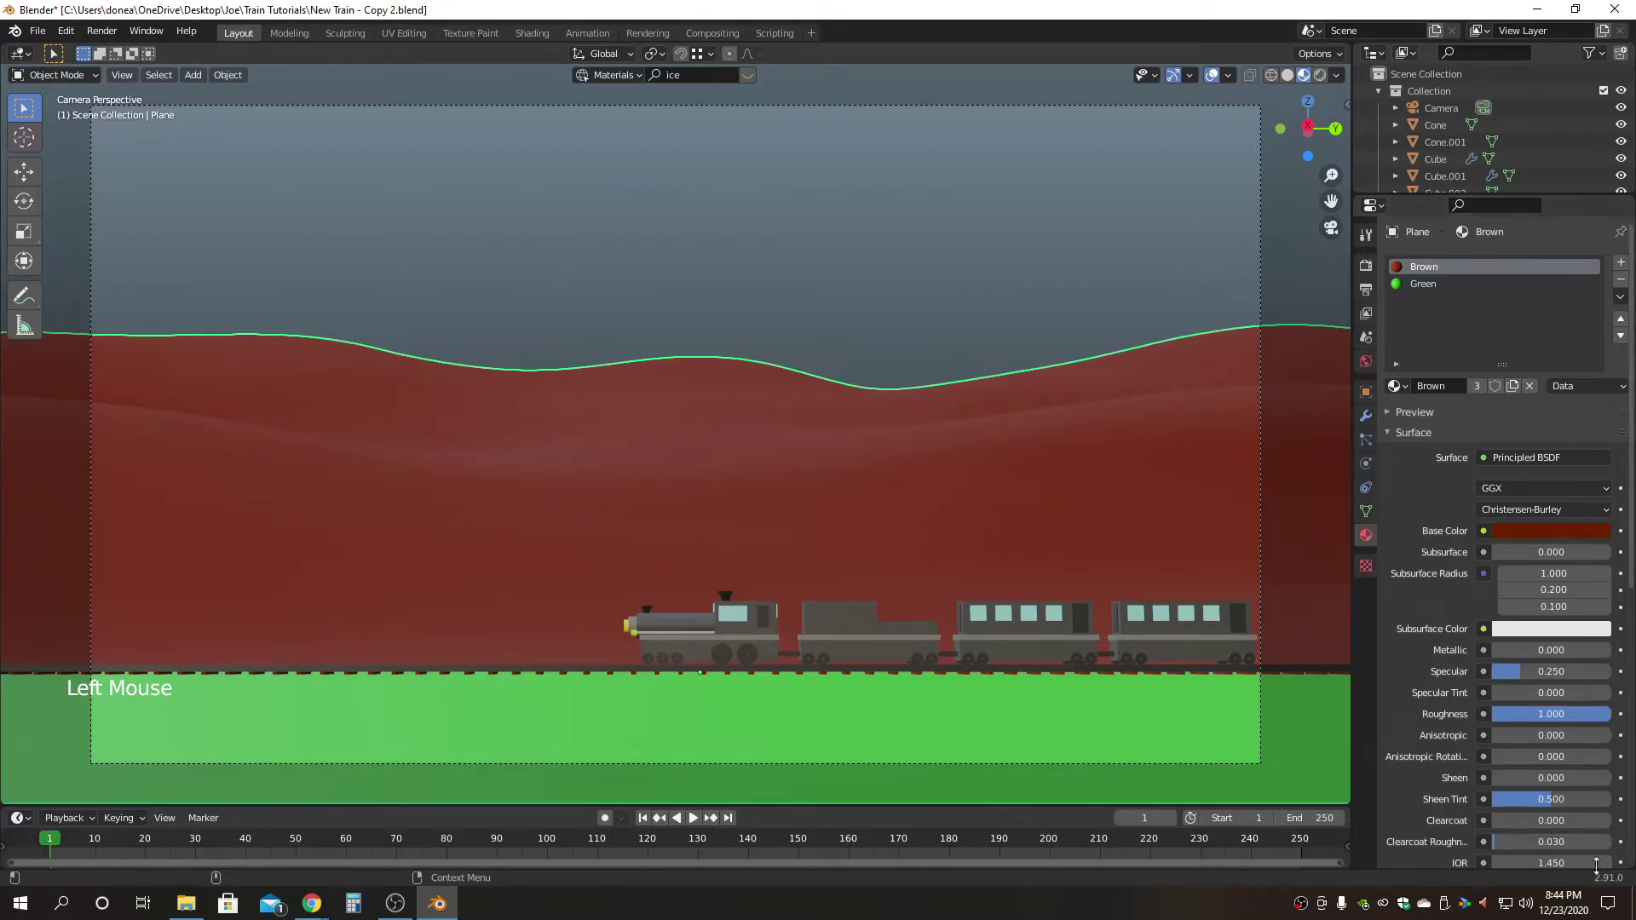
scroll(1522, 801, "down", 7)
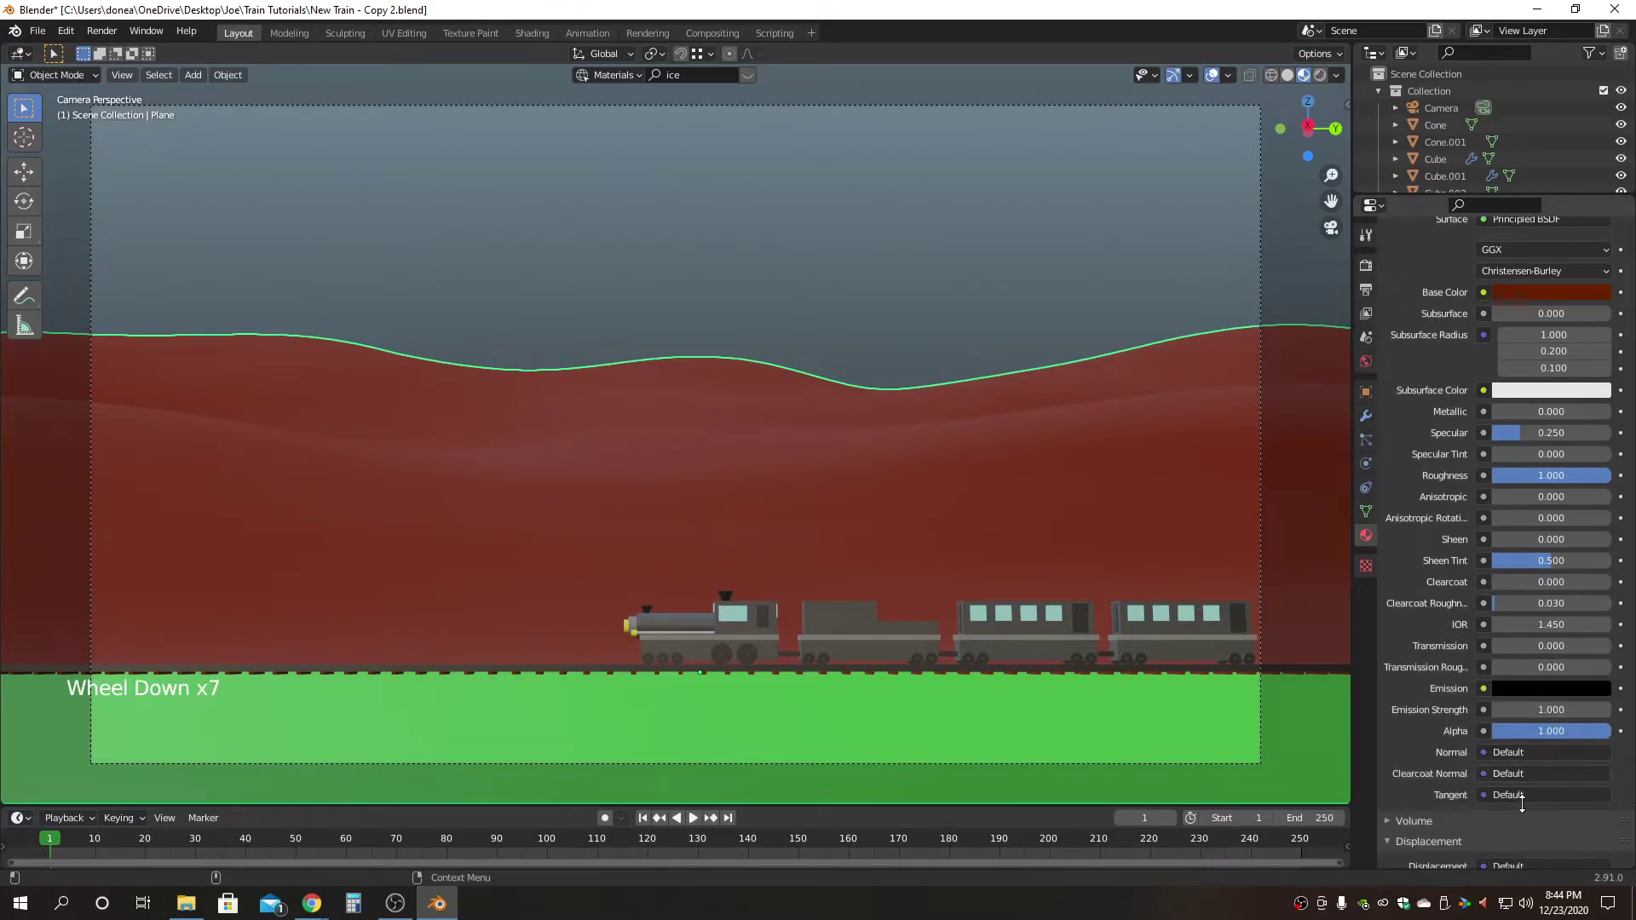
scroll(1522, 803, "down", 3)
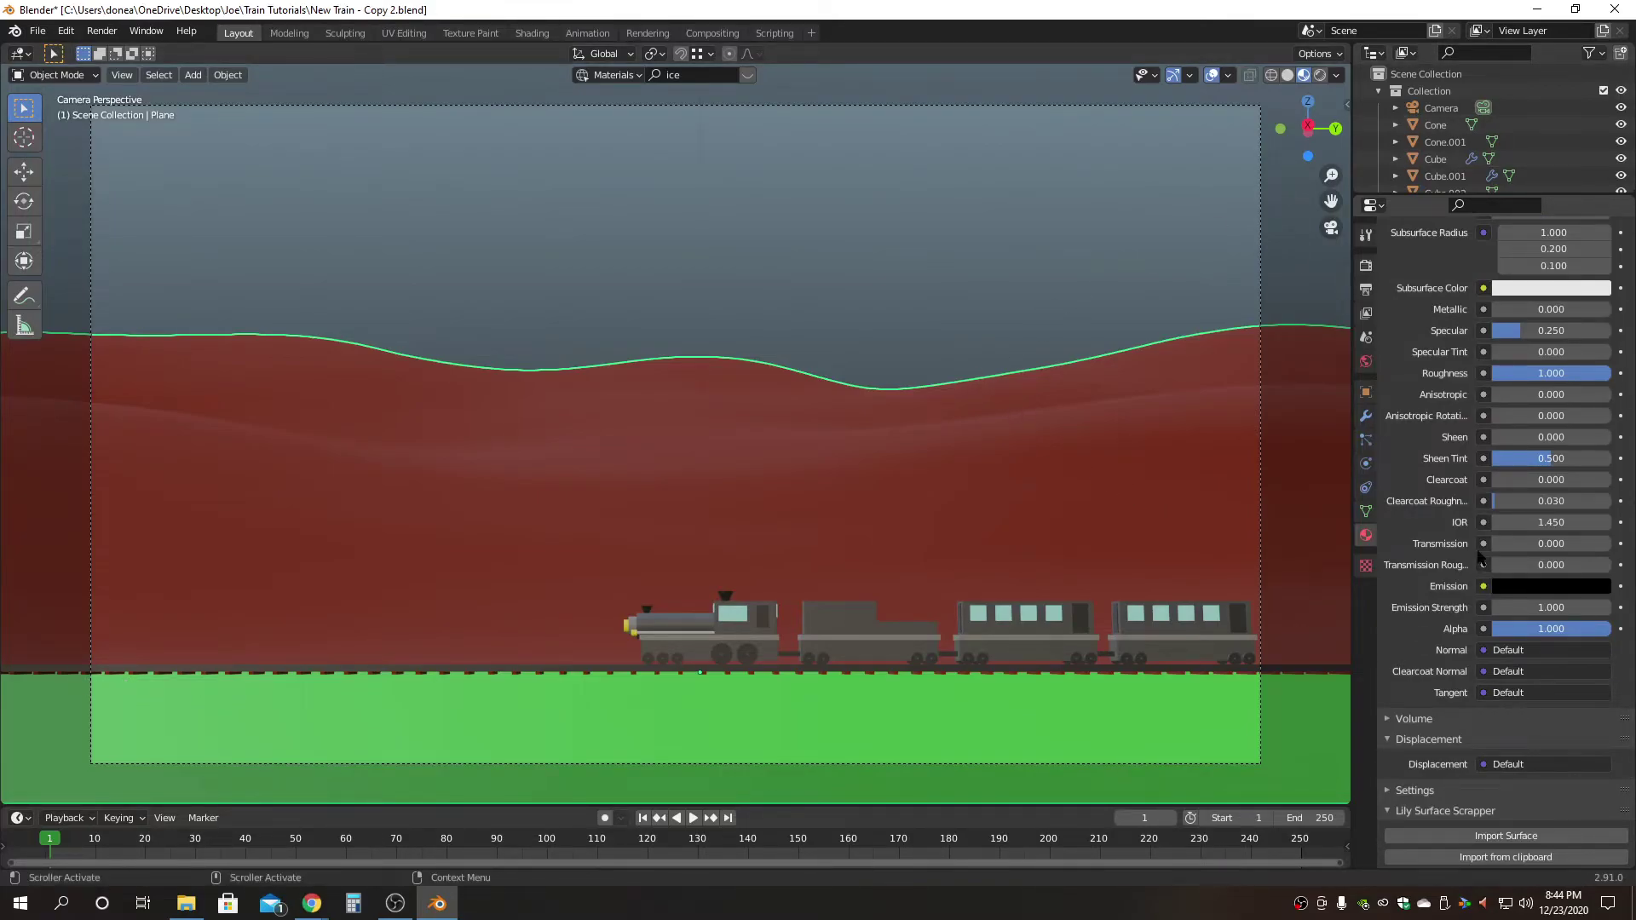
scroll(1515, 555, "up", 8)
scroll(1514, 554, "up", 7)
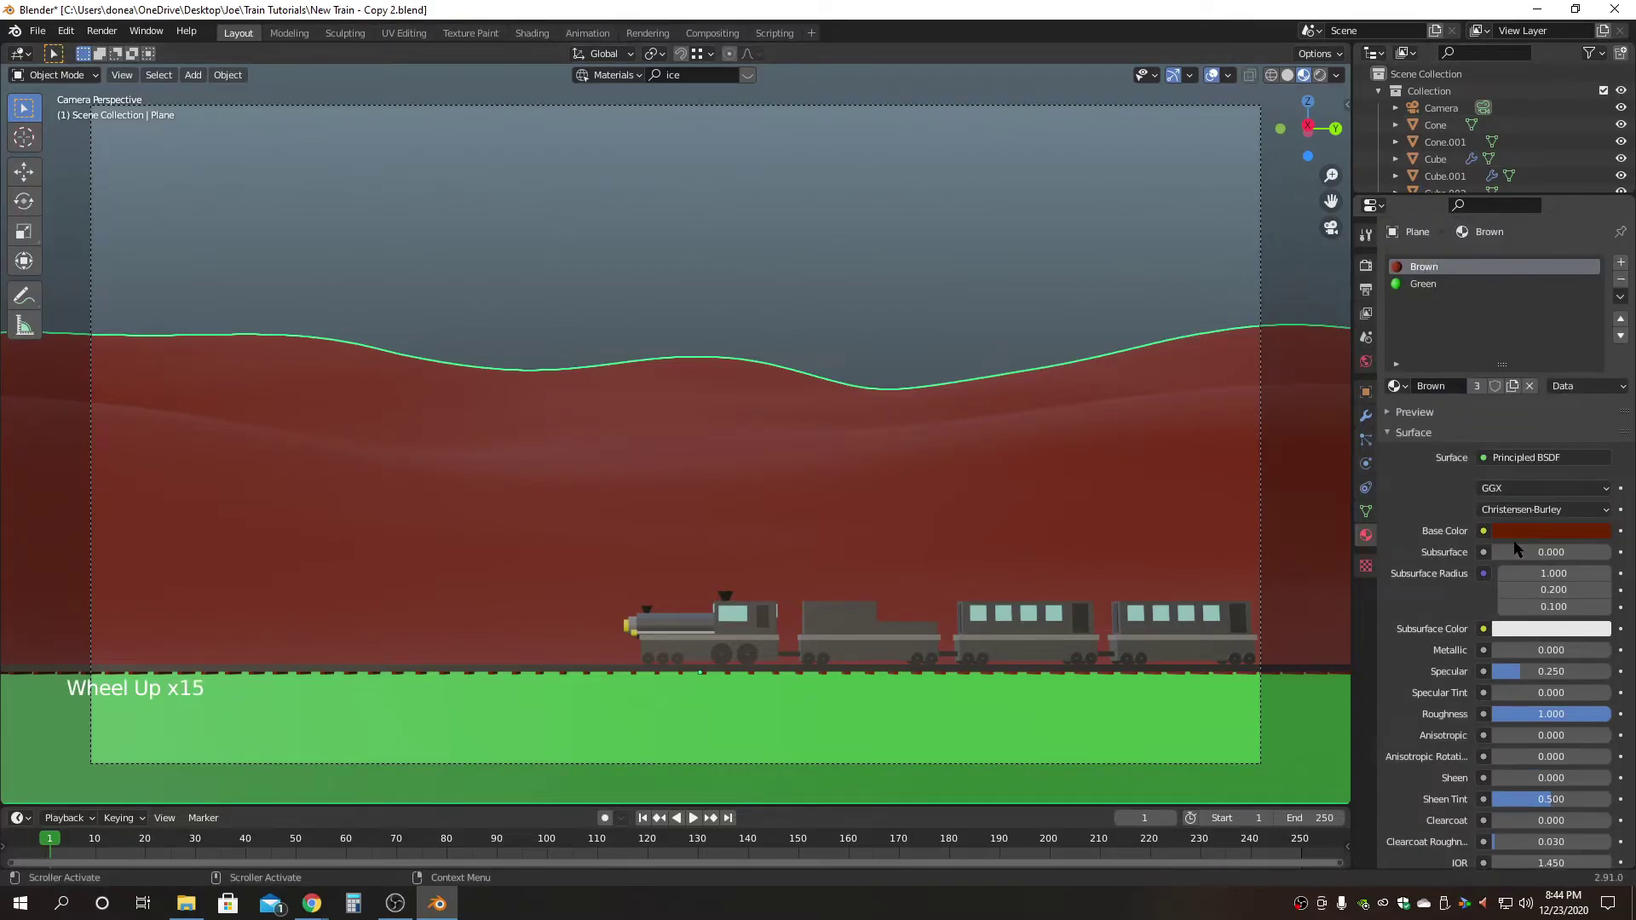
Set the Green material's roughness to 1 and specular to 0.25, and deselect the terrain.
left_click(1421, 285)
left_click_drag(1545, 719, 1602, 718)
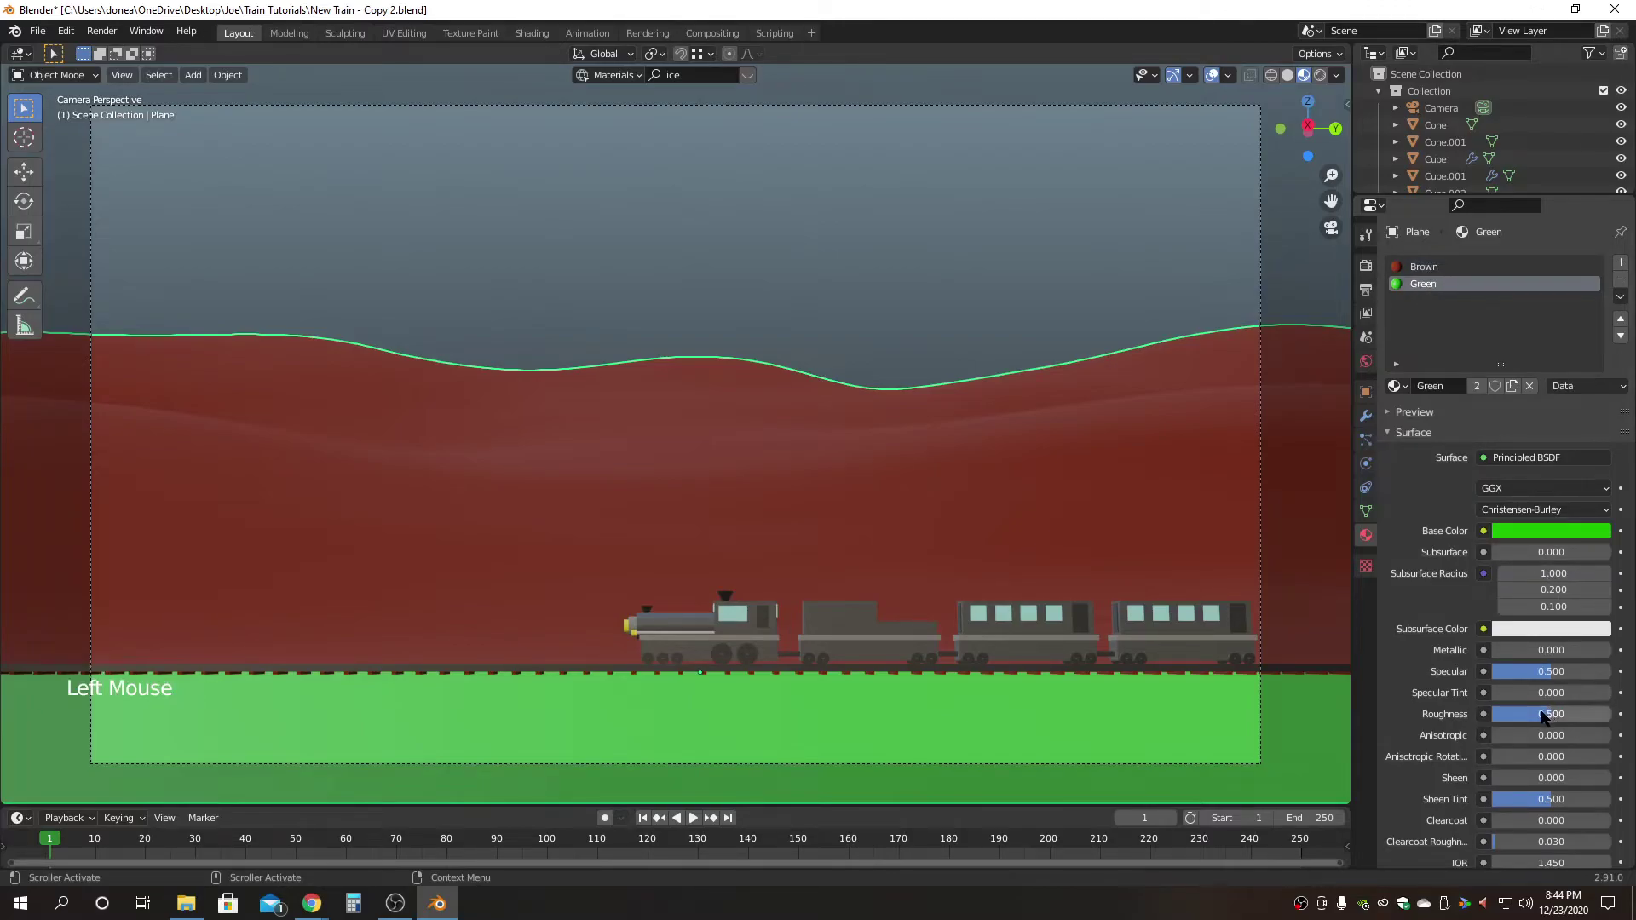
left_click(1549, 670)
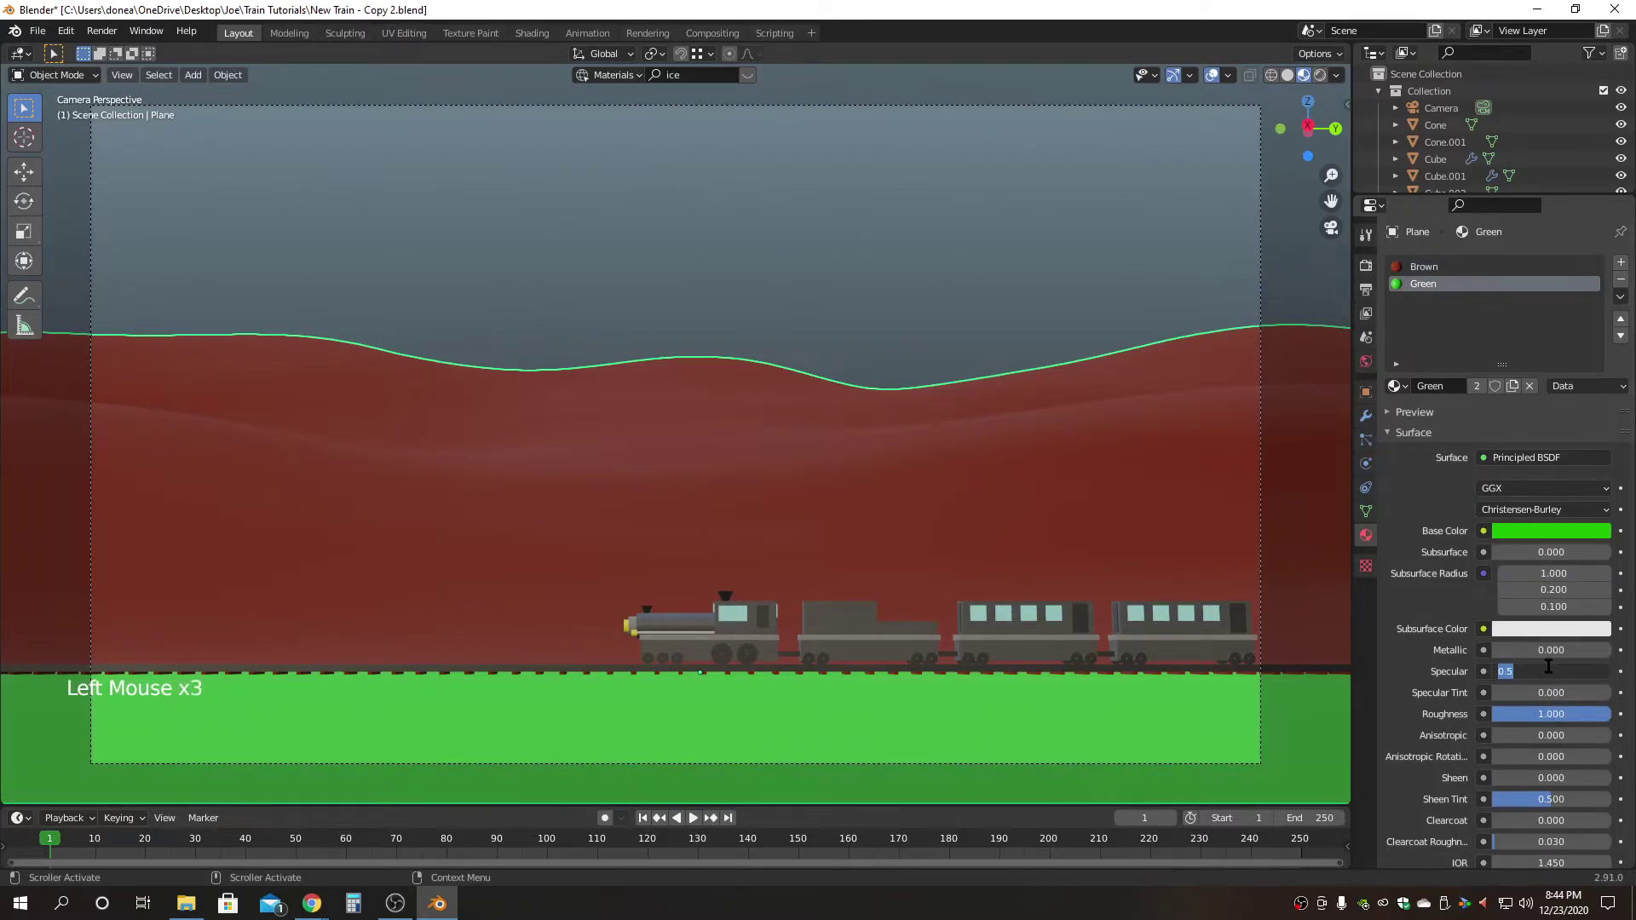
type("0.25")
key("Return")
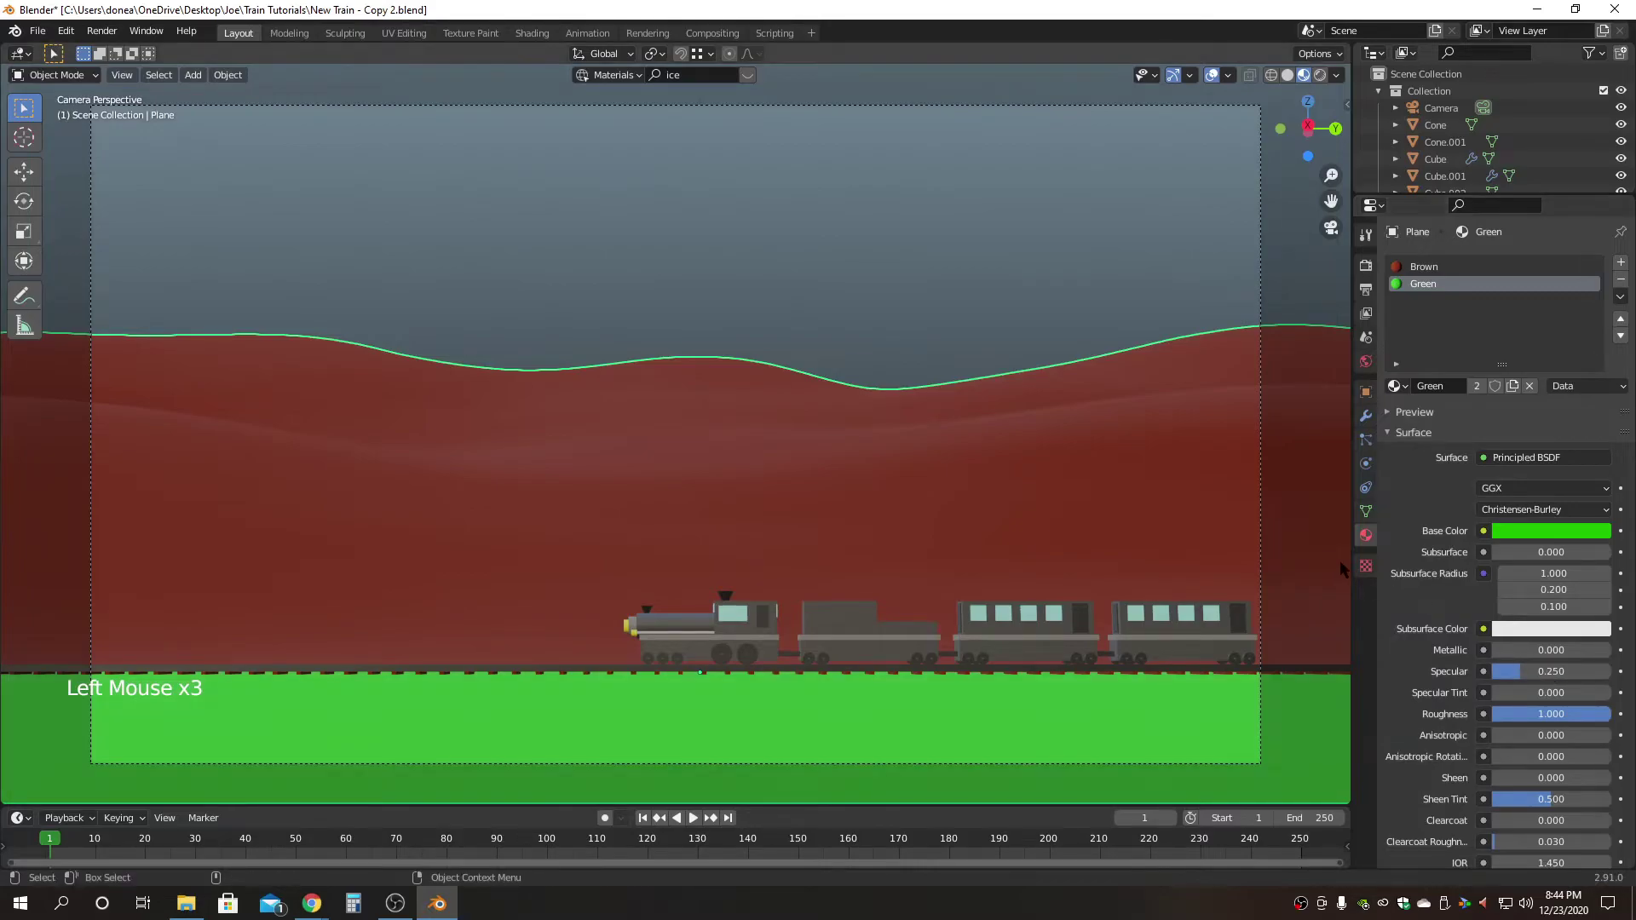
left_click(997, 328)
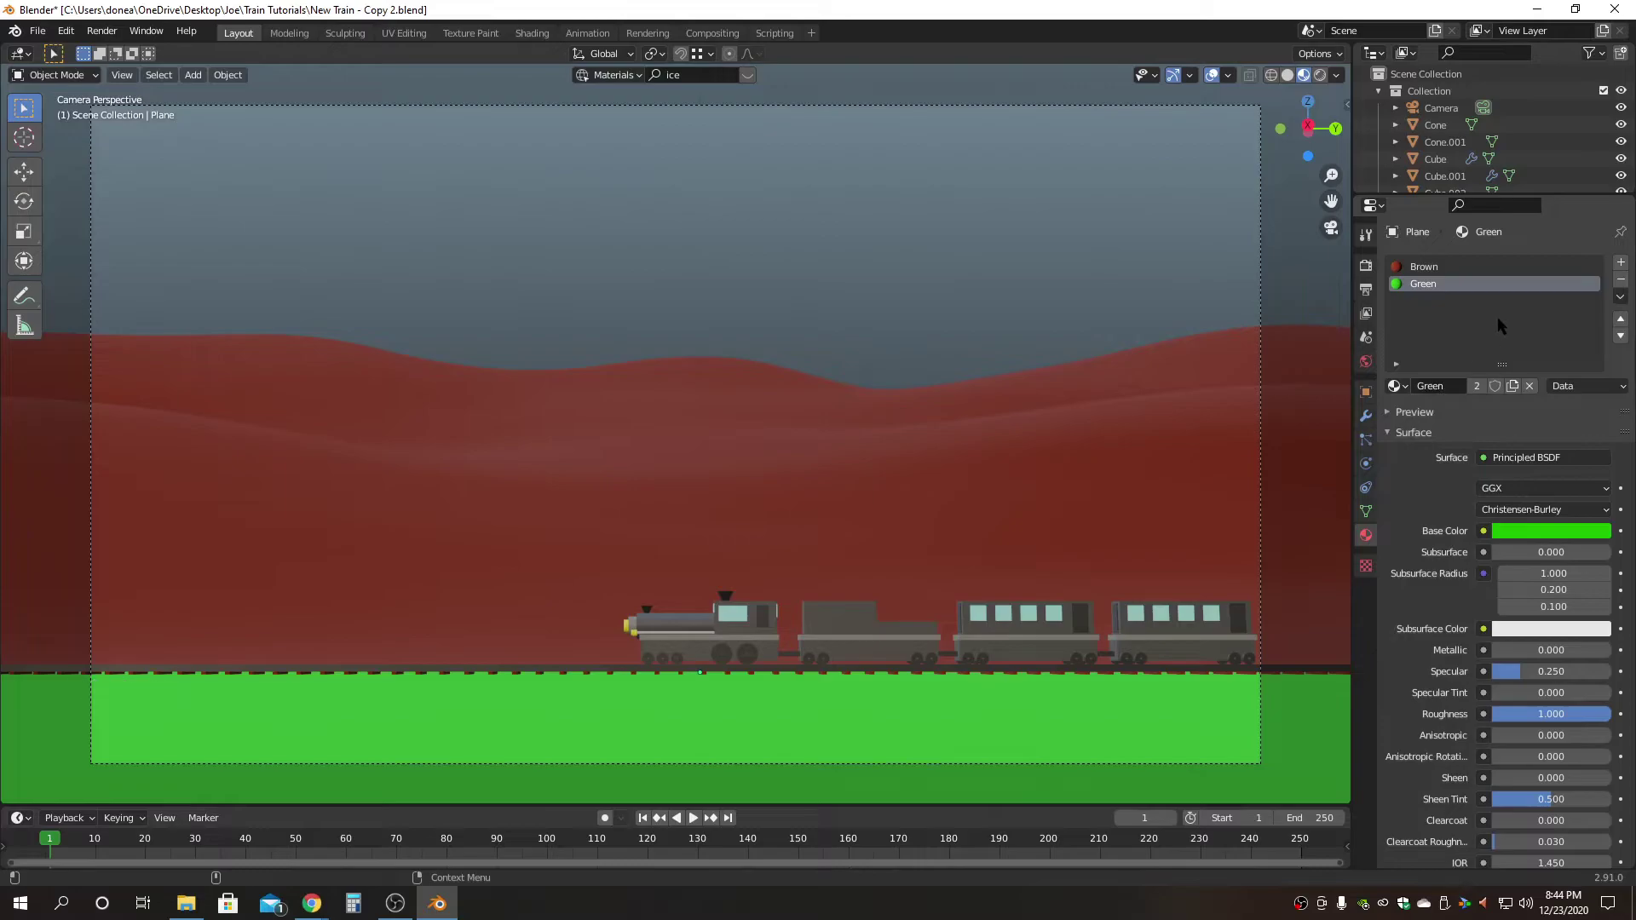
Add a third material slot with Black to the terrain plane and remove it again.
left_click(1620, 263)
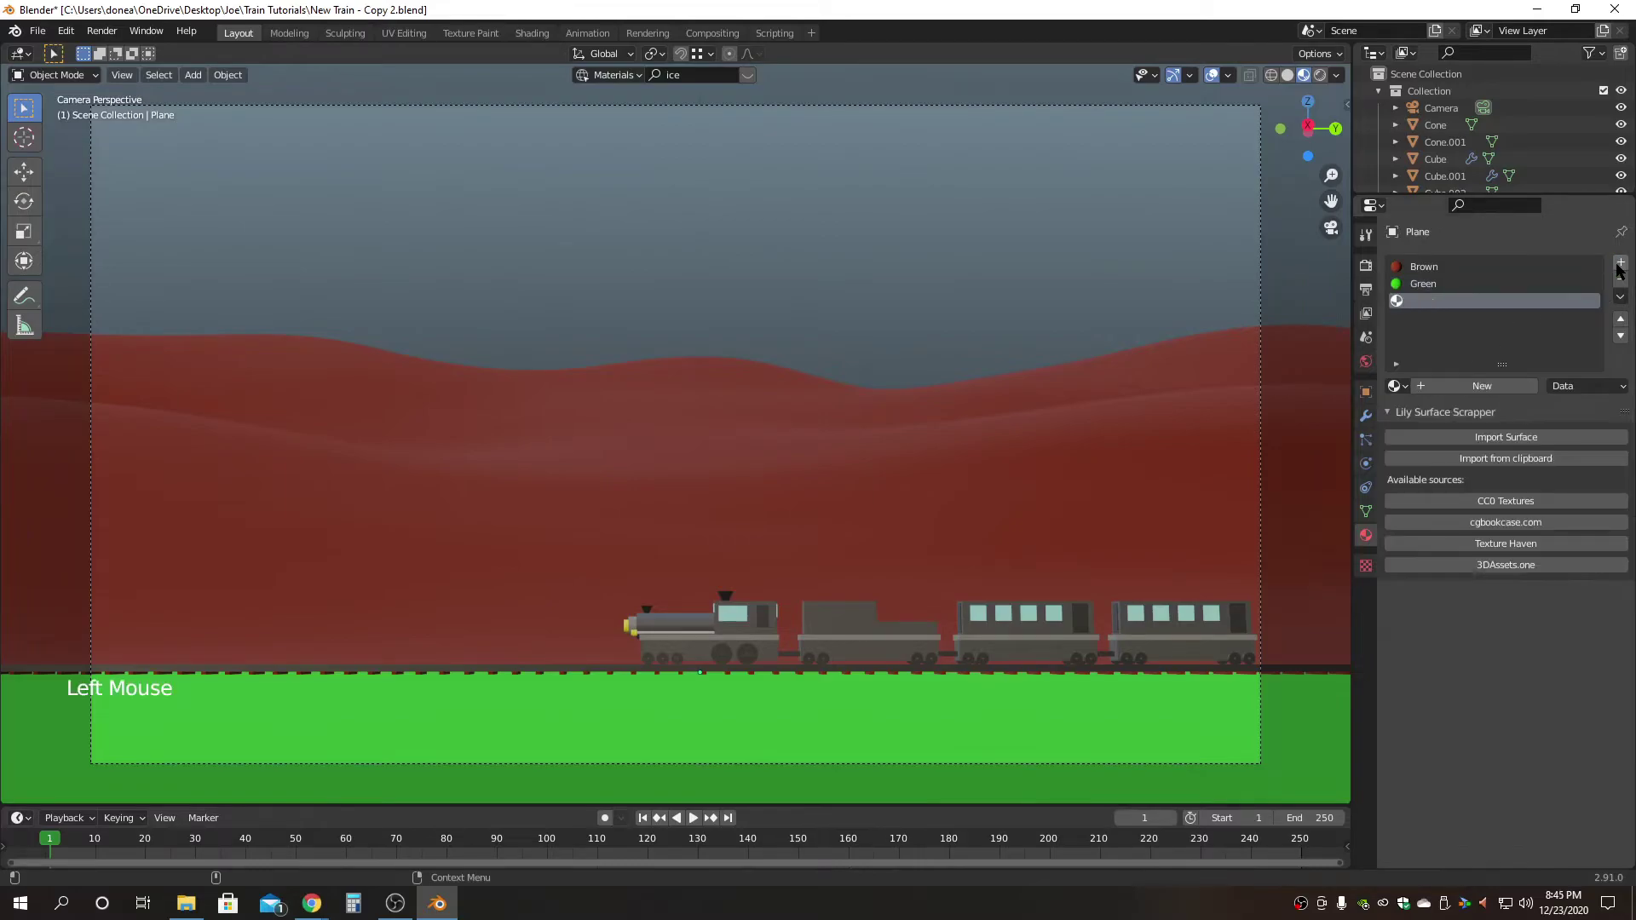
left_click(1398, 387)
left_click(1419, 412)
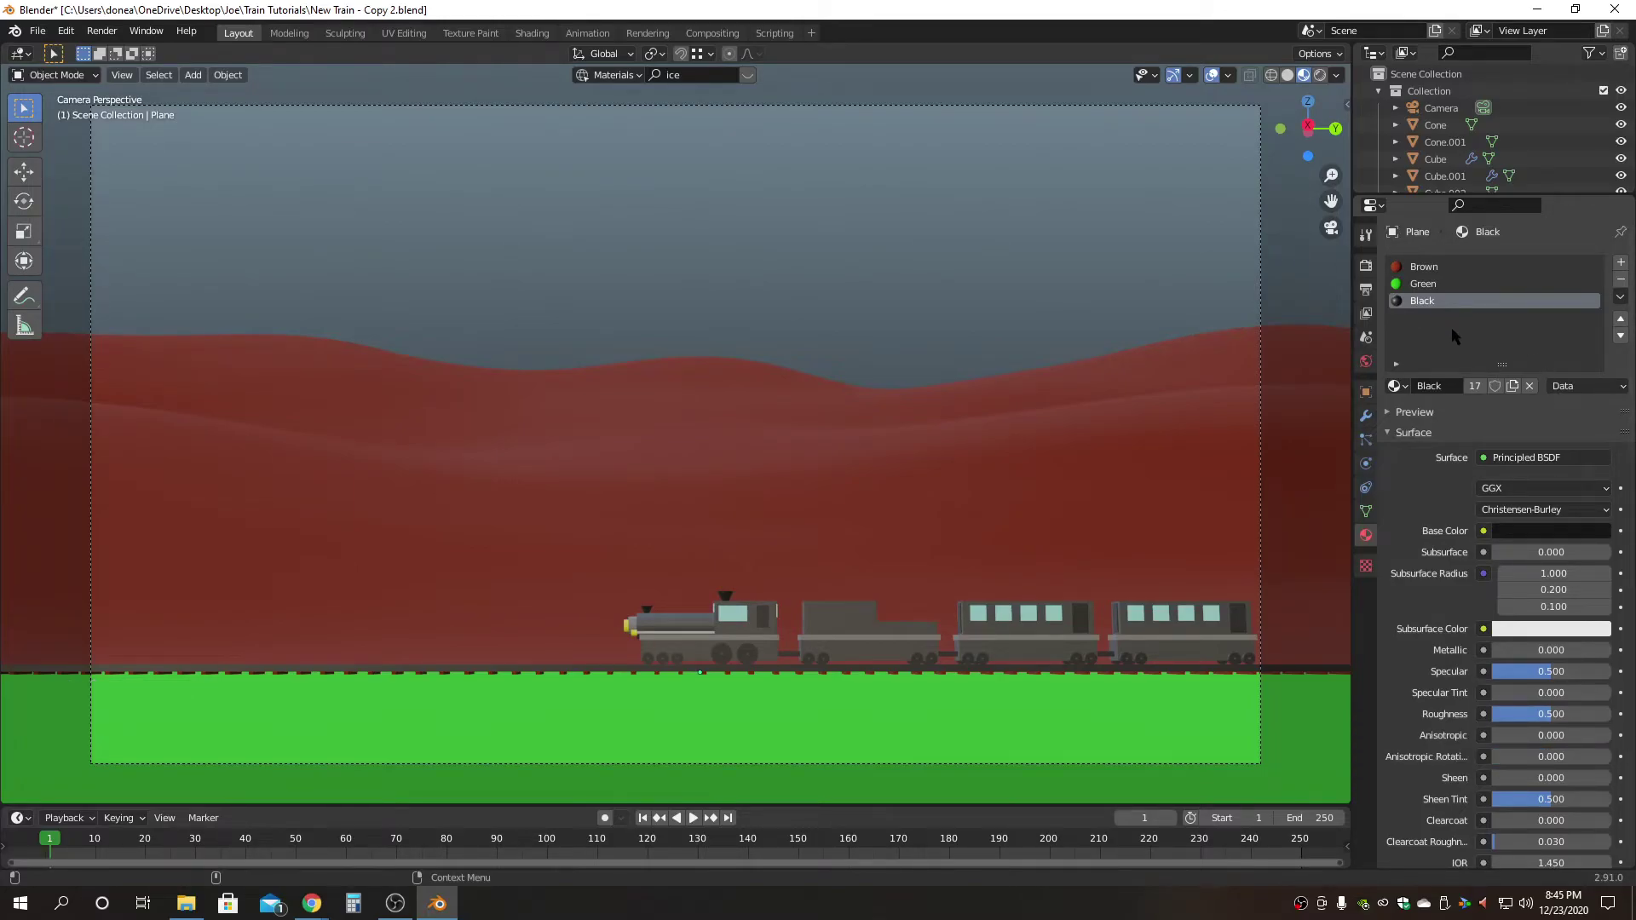
left_click(1621, 280)
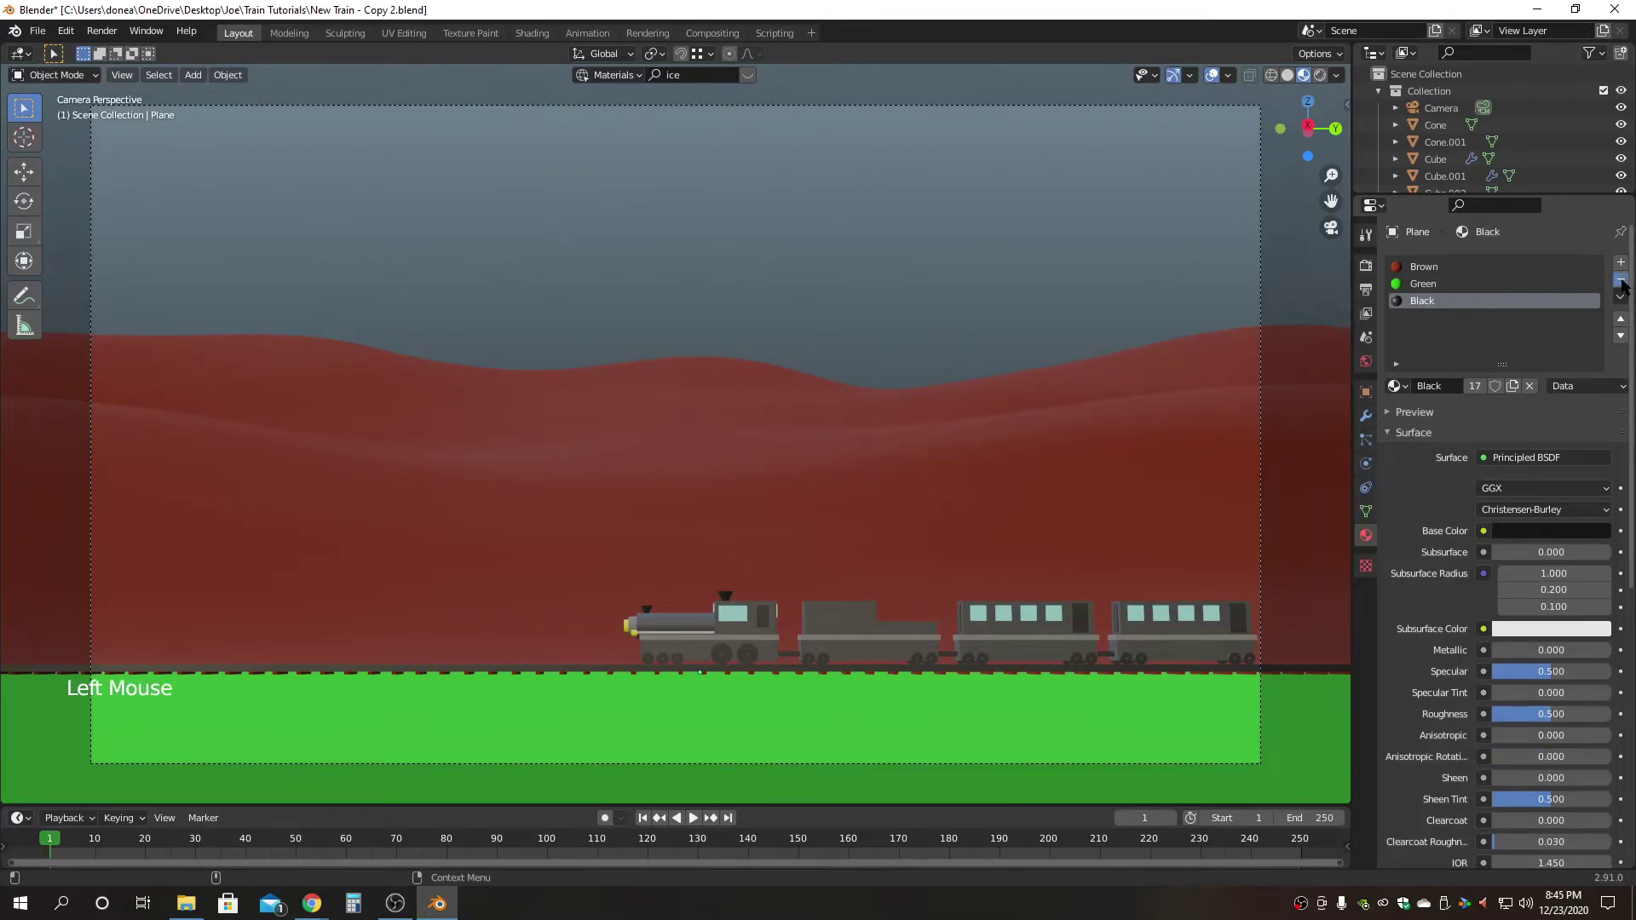
left_click(1406, 386)
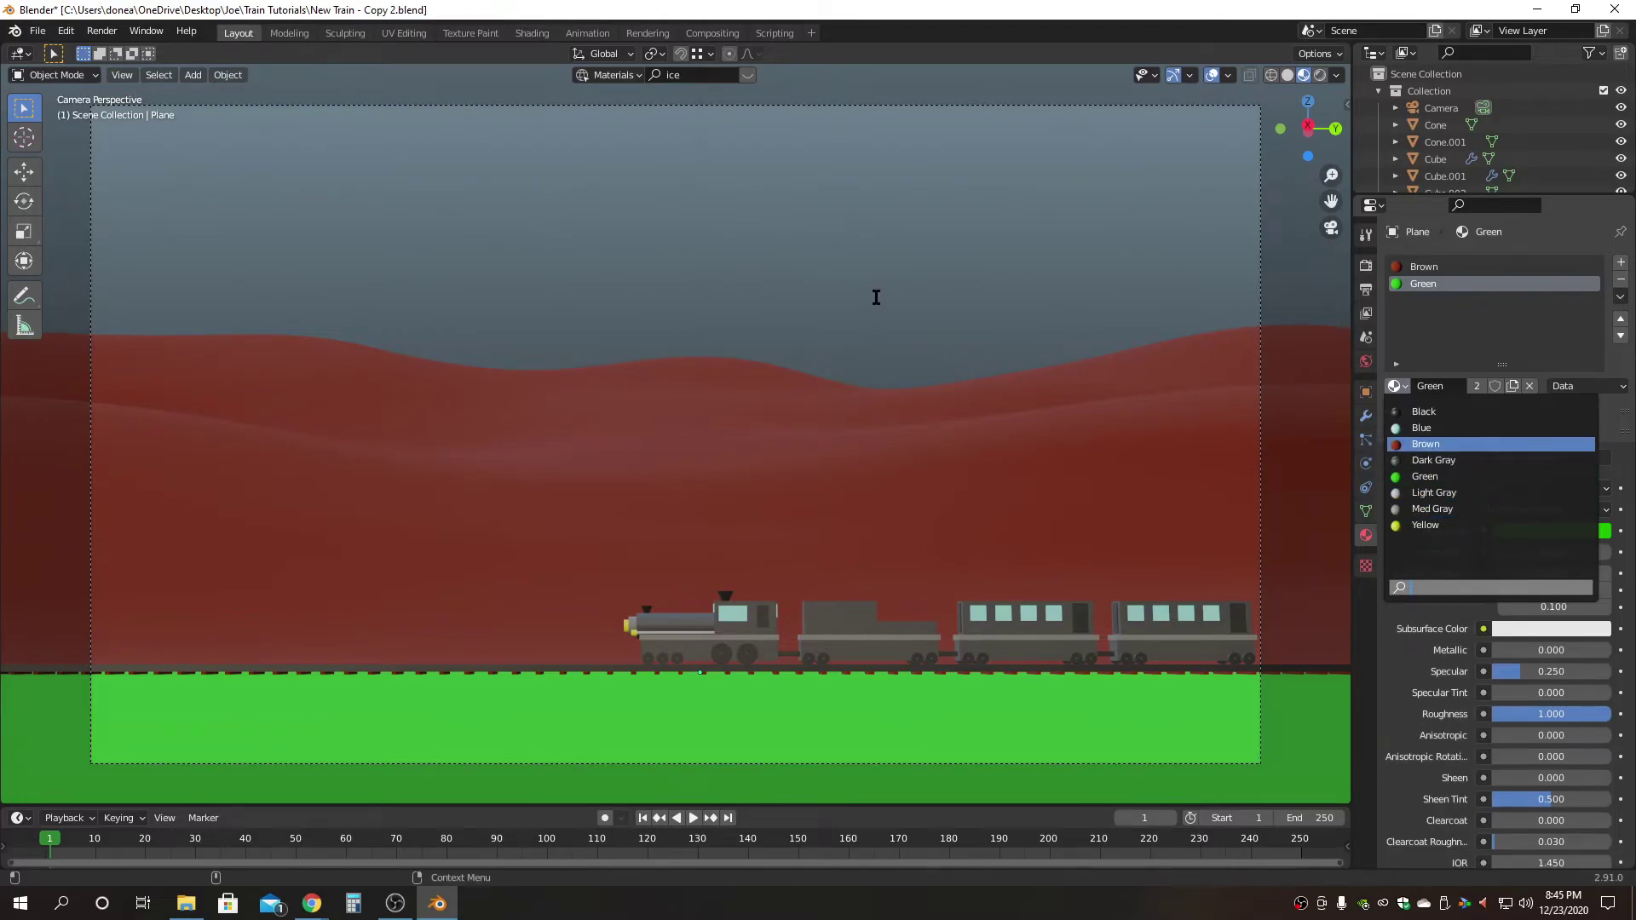
left_click(1442, 337)
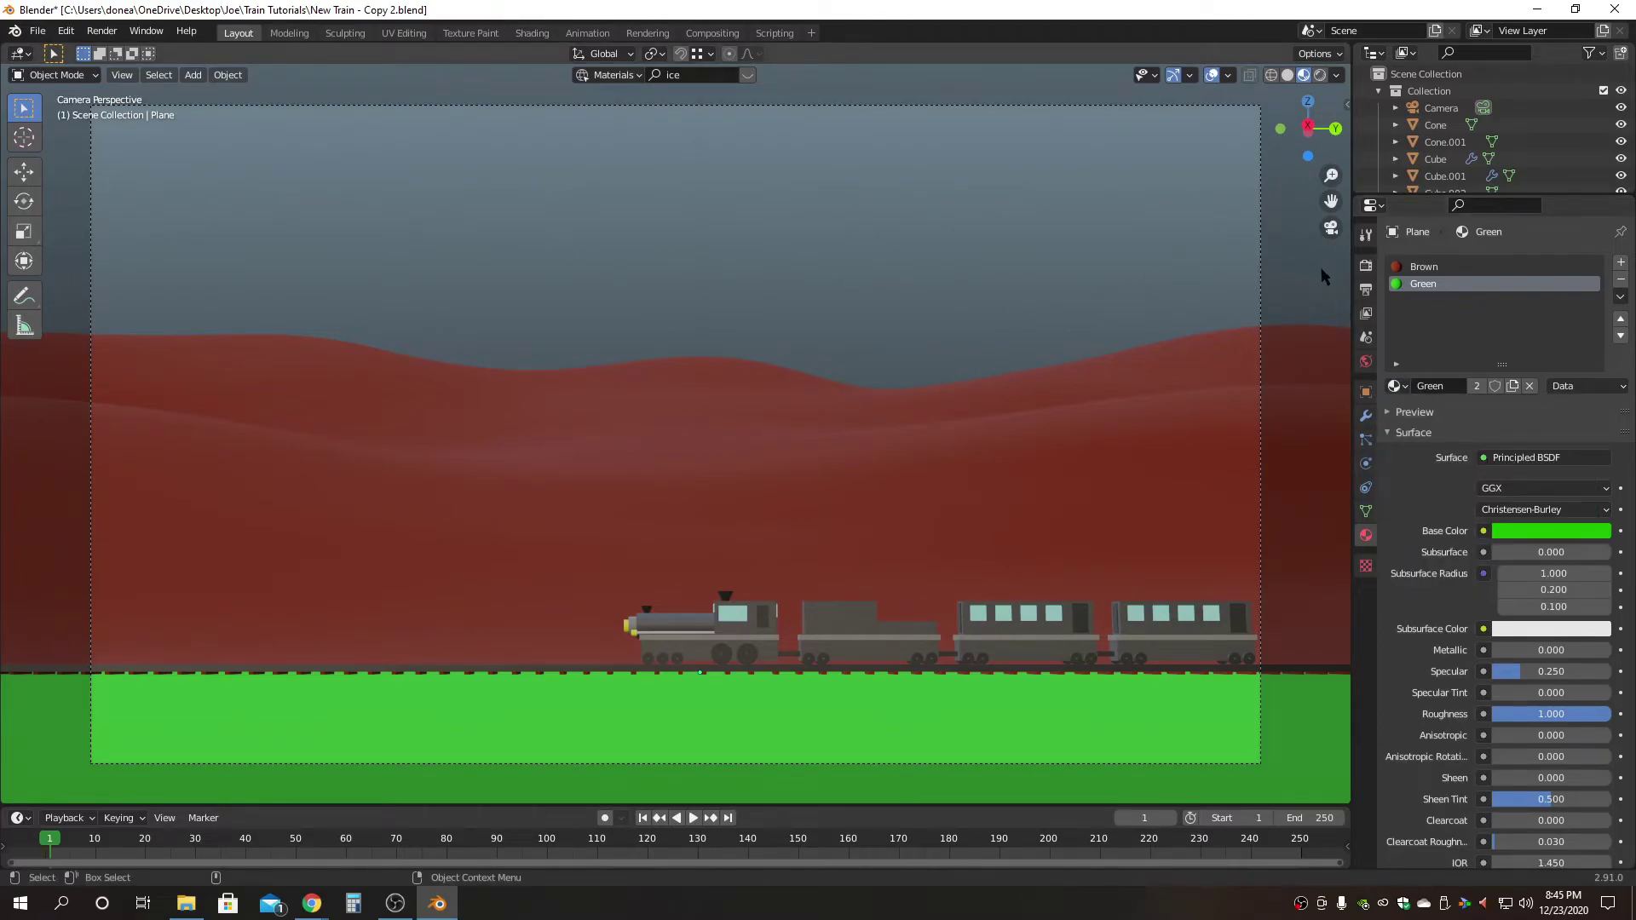
Select the source tree together with the terrain as the active object, and start Scatter Objects in the top view.
left_click(1331, 227)
scroll(1014, 419, "down", 5)
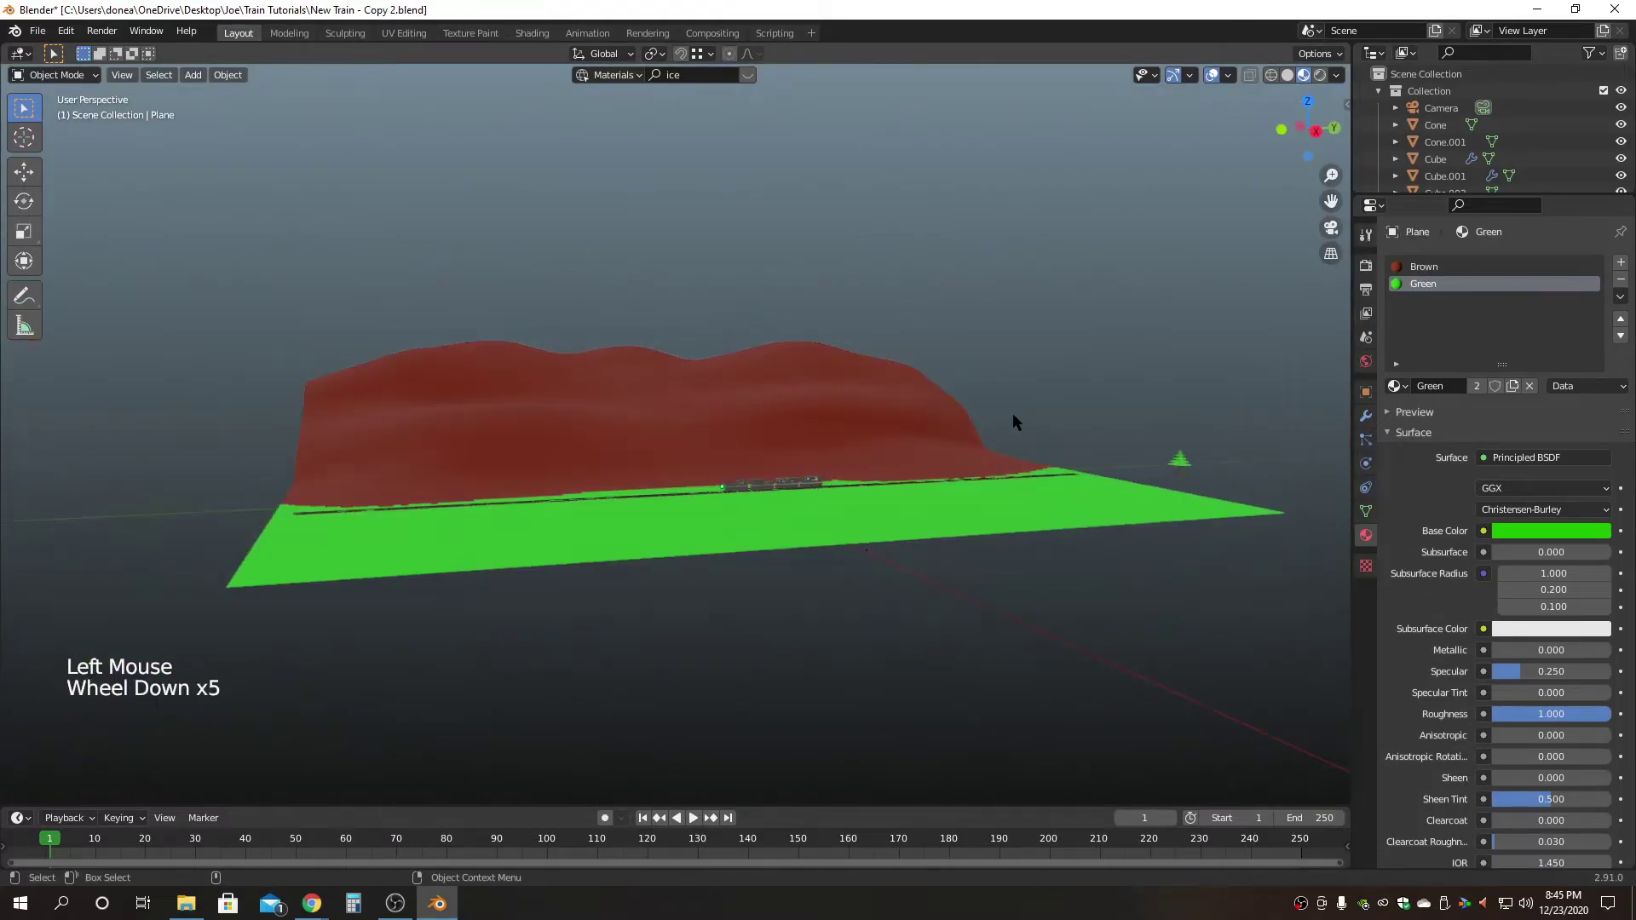
left_click(1177, 460)
left_click(1176, 460)
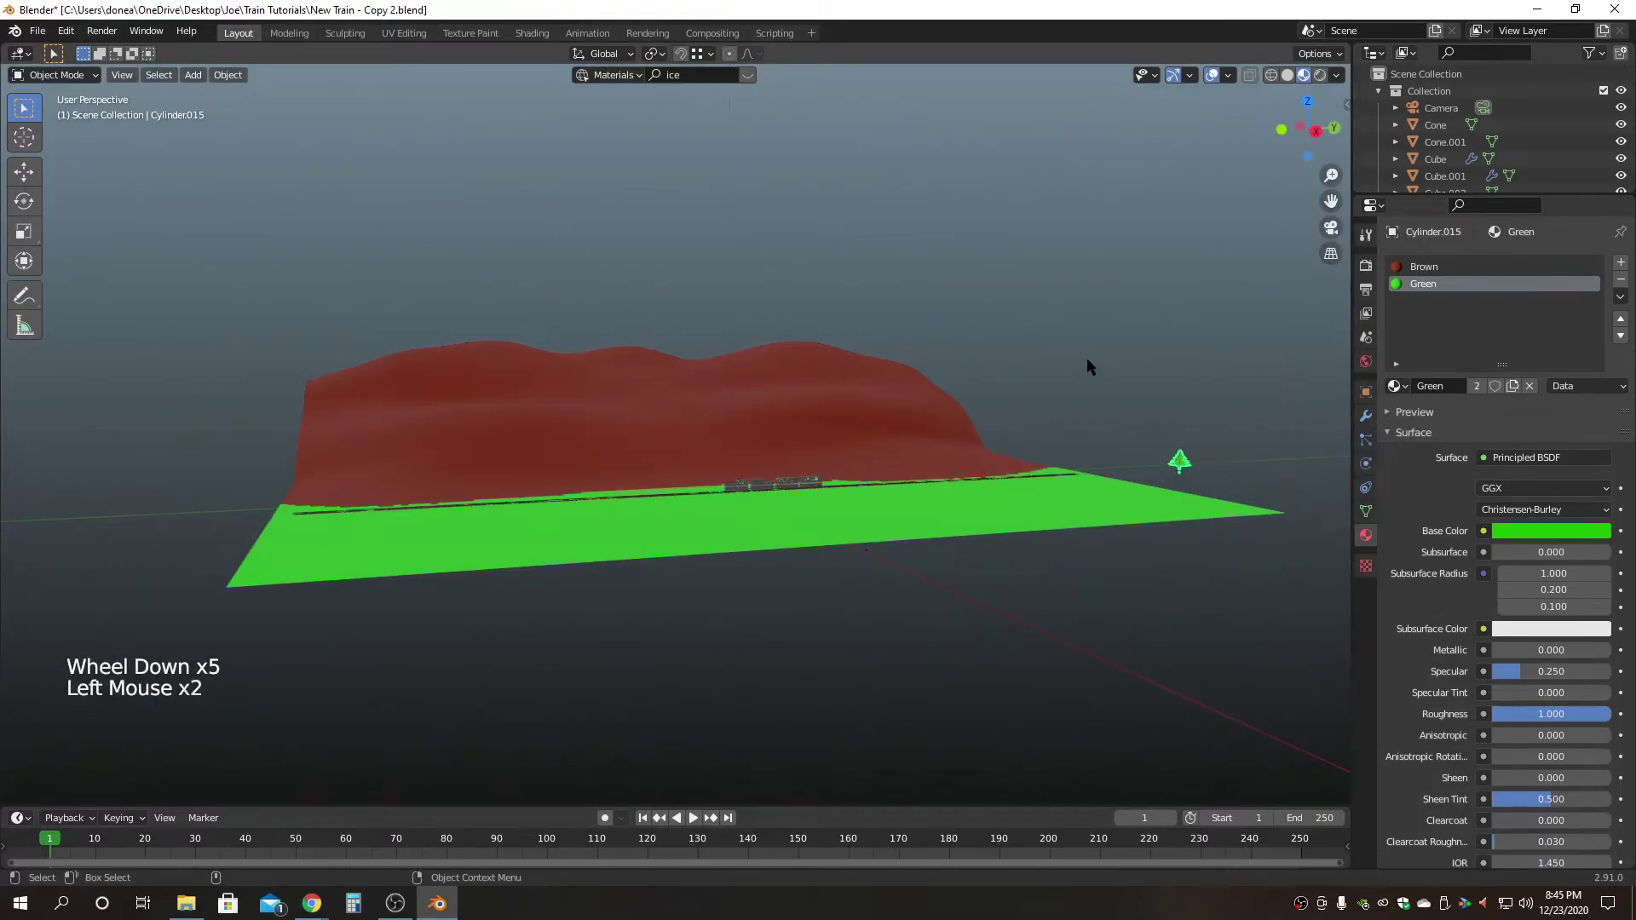
left_click(1174, 463)
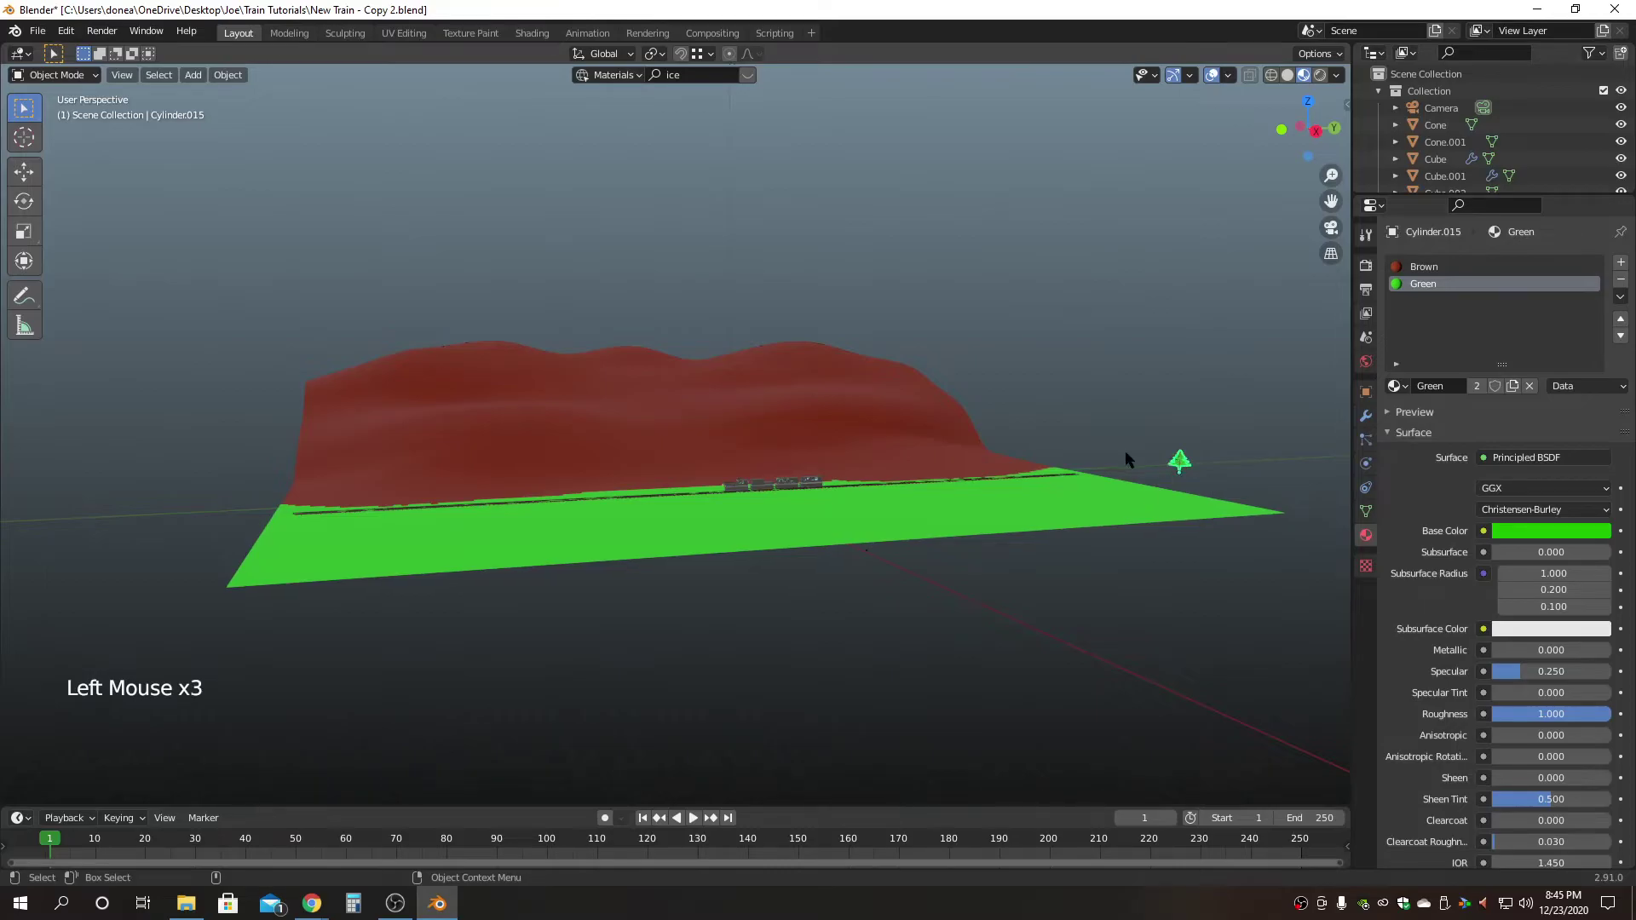
left_click(985, 464, "shift")
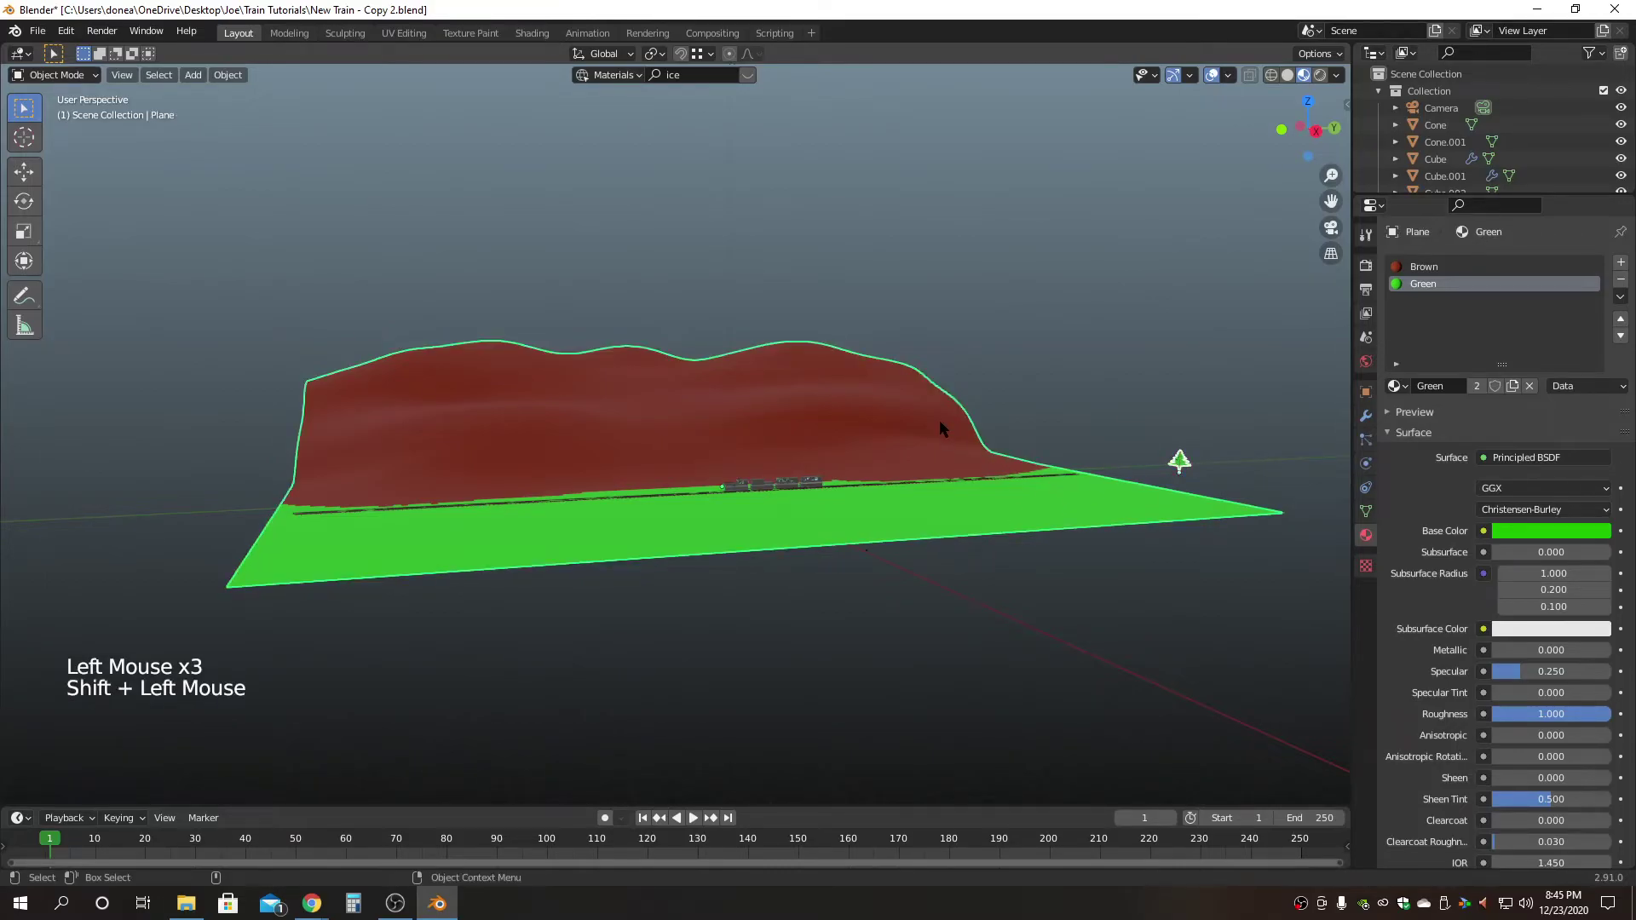
key("F4")
key("F3")
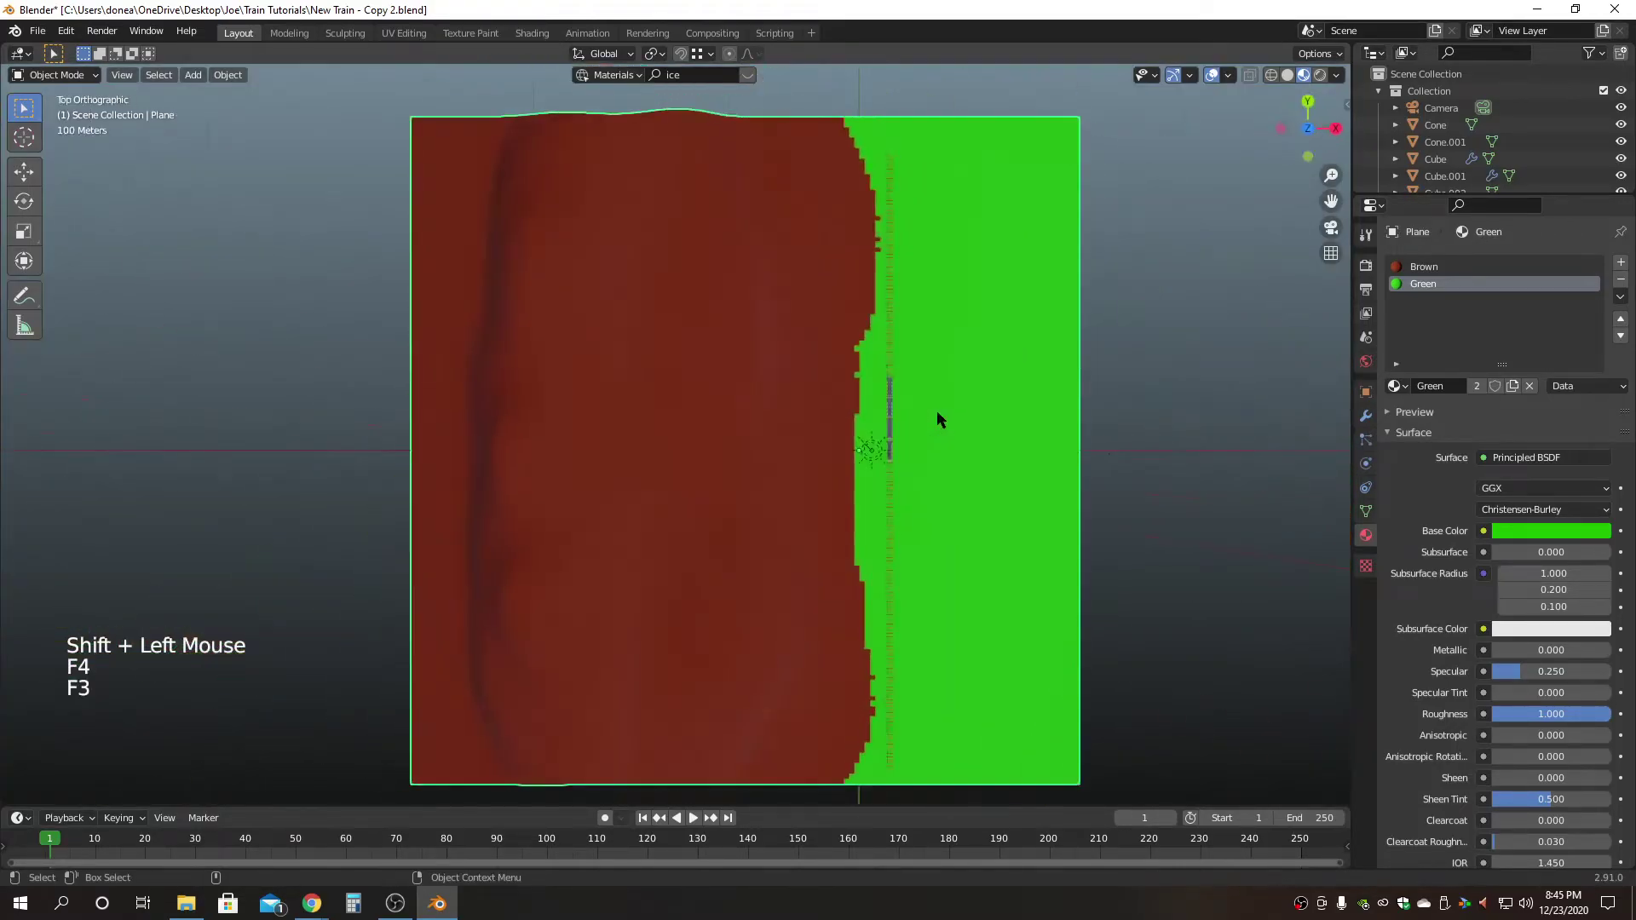
scroll(752, 396, "down", 2)
key("a")
left_click(227, 75)
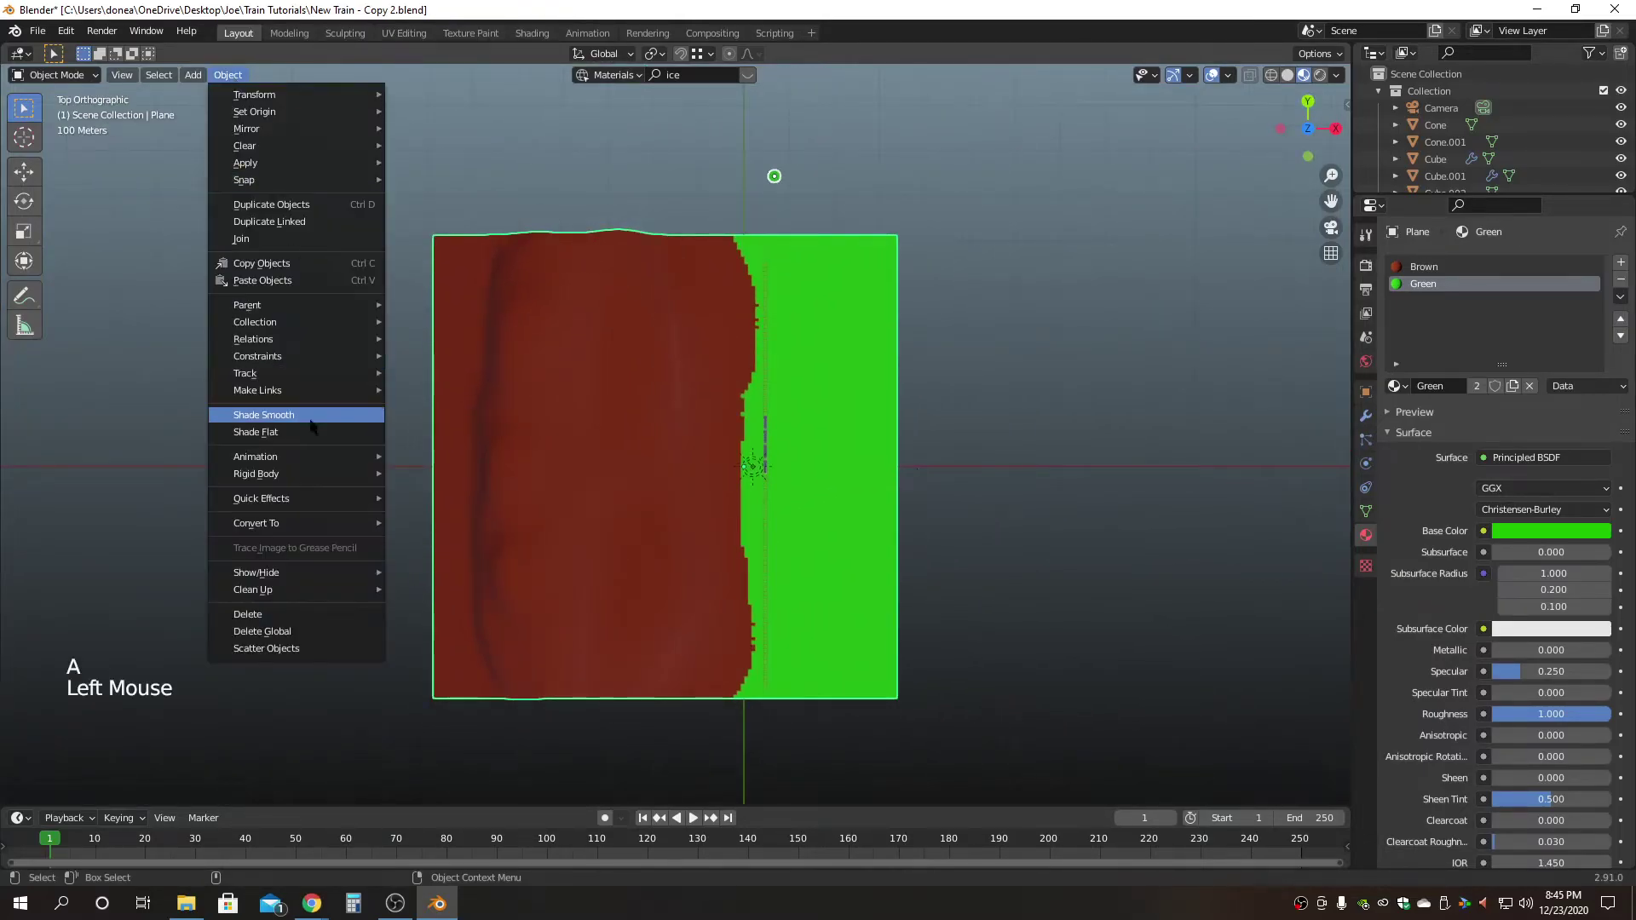
left_click(317, 648)
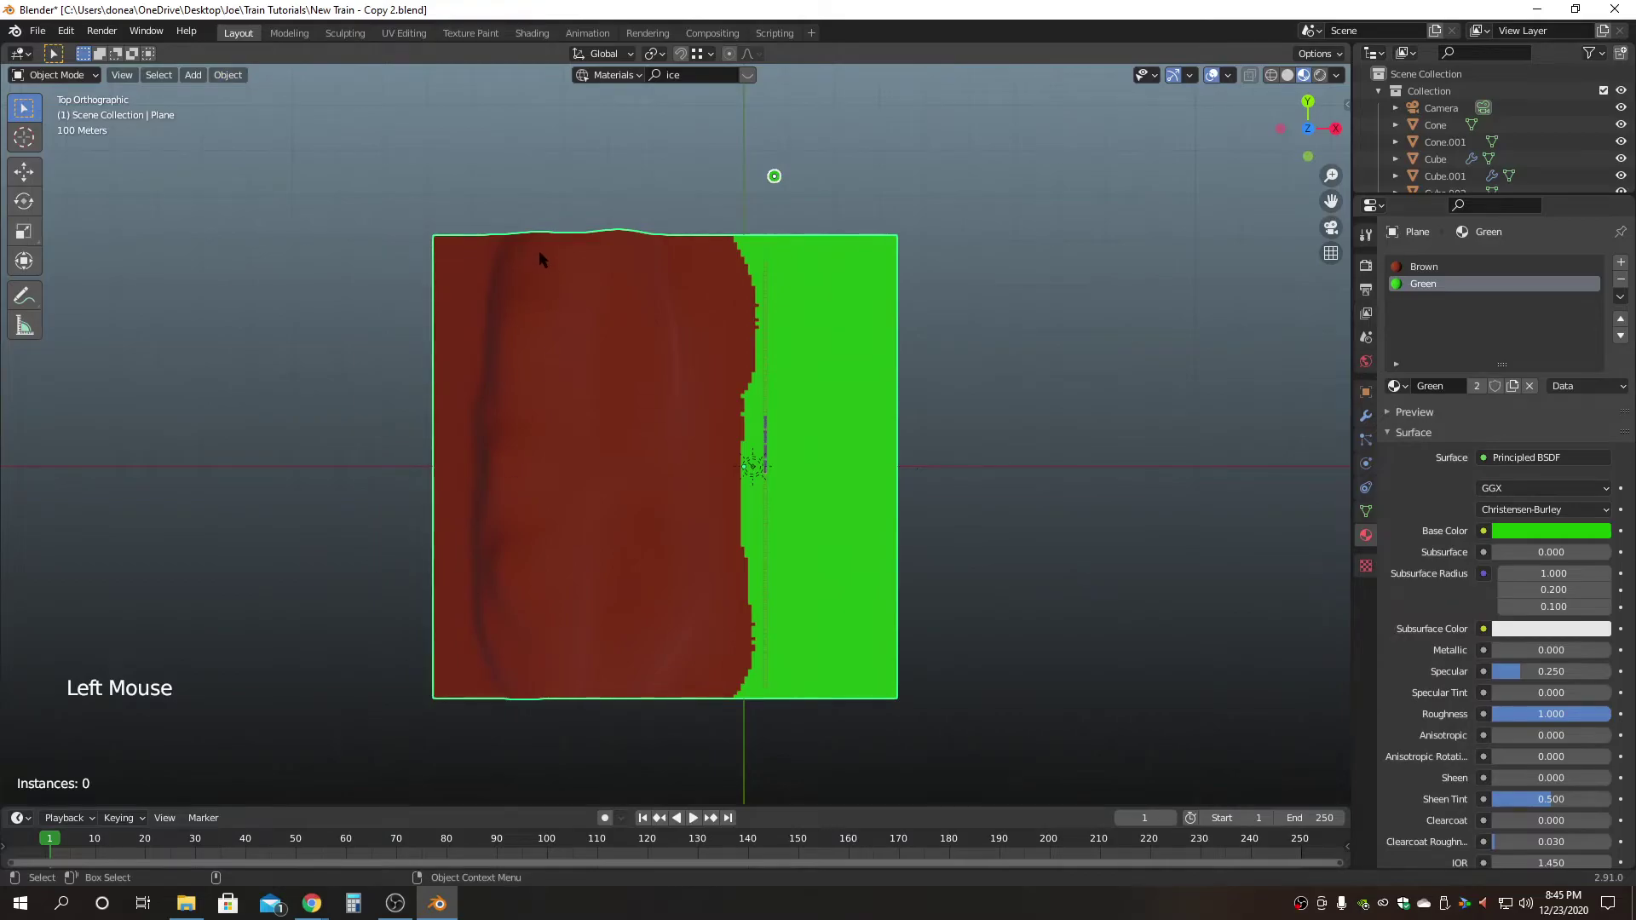
Paint four lengthwise scatter strokes of trees over the brown hills, from one end of the terrain to the other.
left_click_drag(536, 245, 546, 692)
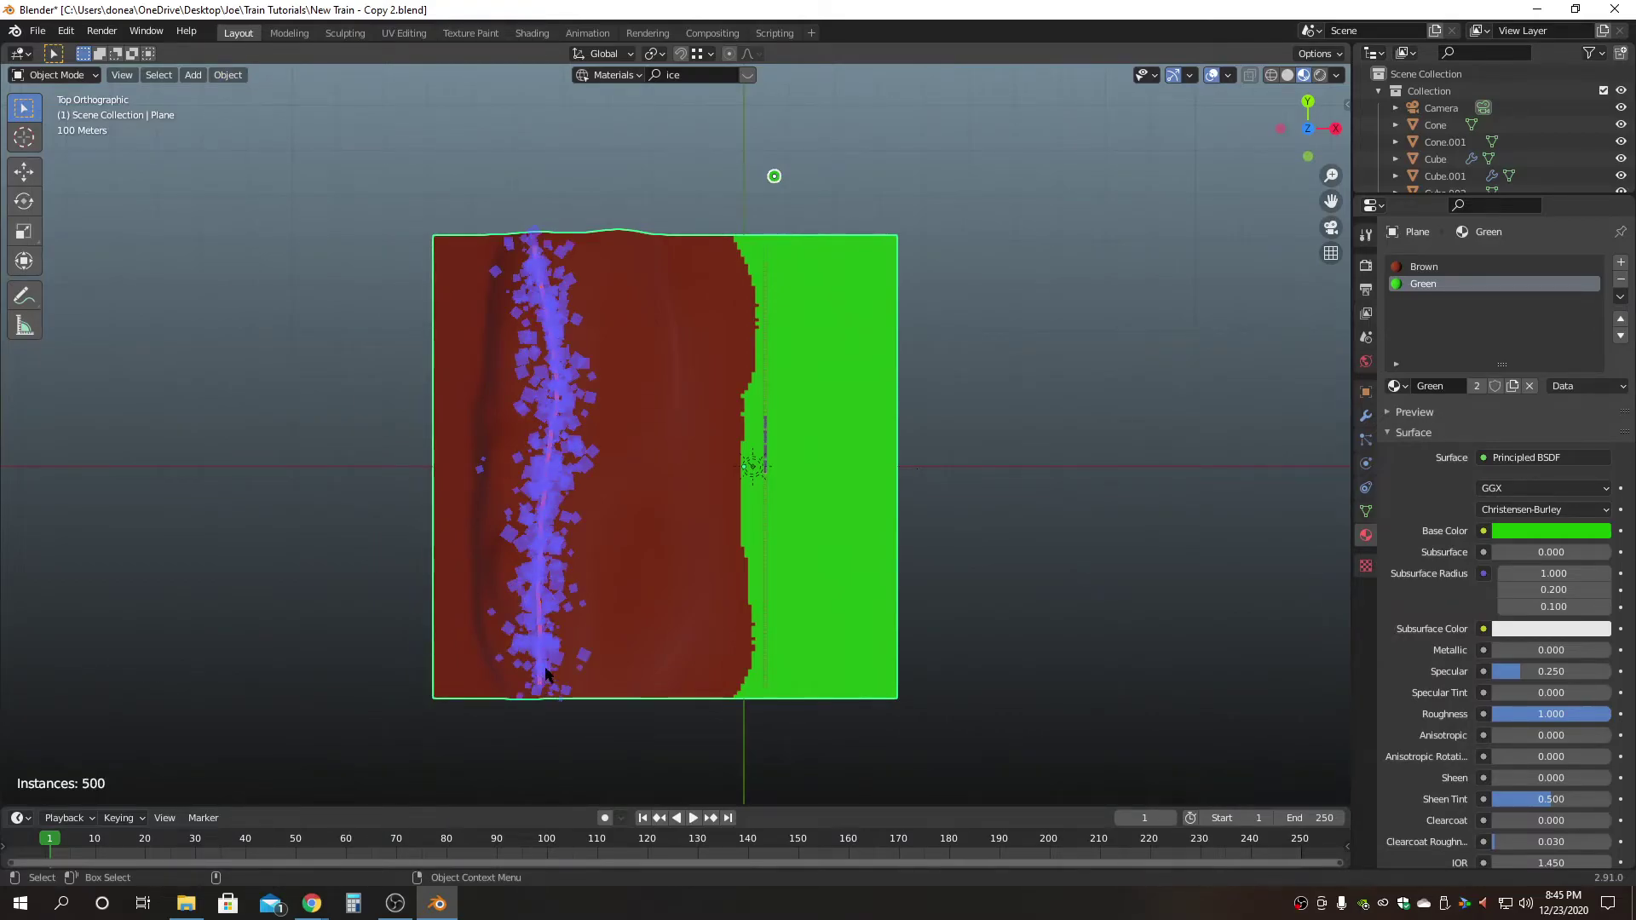
mouse_move(608, 235)
left_mouse_down()
mouse_move(586, 243)
mouse_move(600, 555)
mouse_move(606, 665)
mouse_move(630, 677)
left_mouse_up()
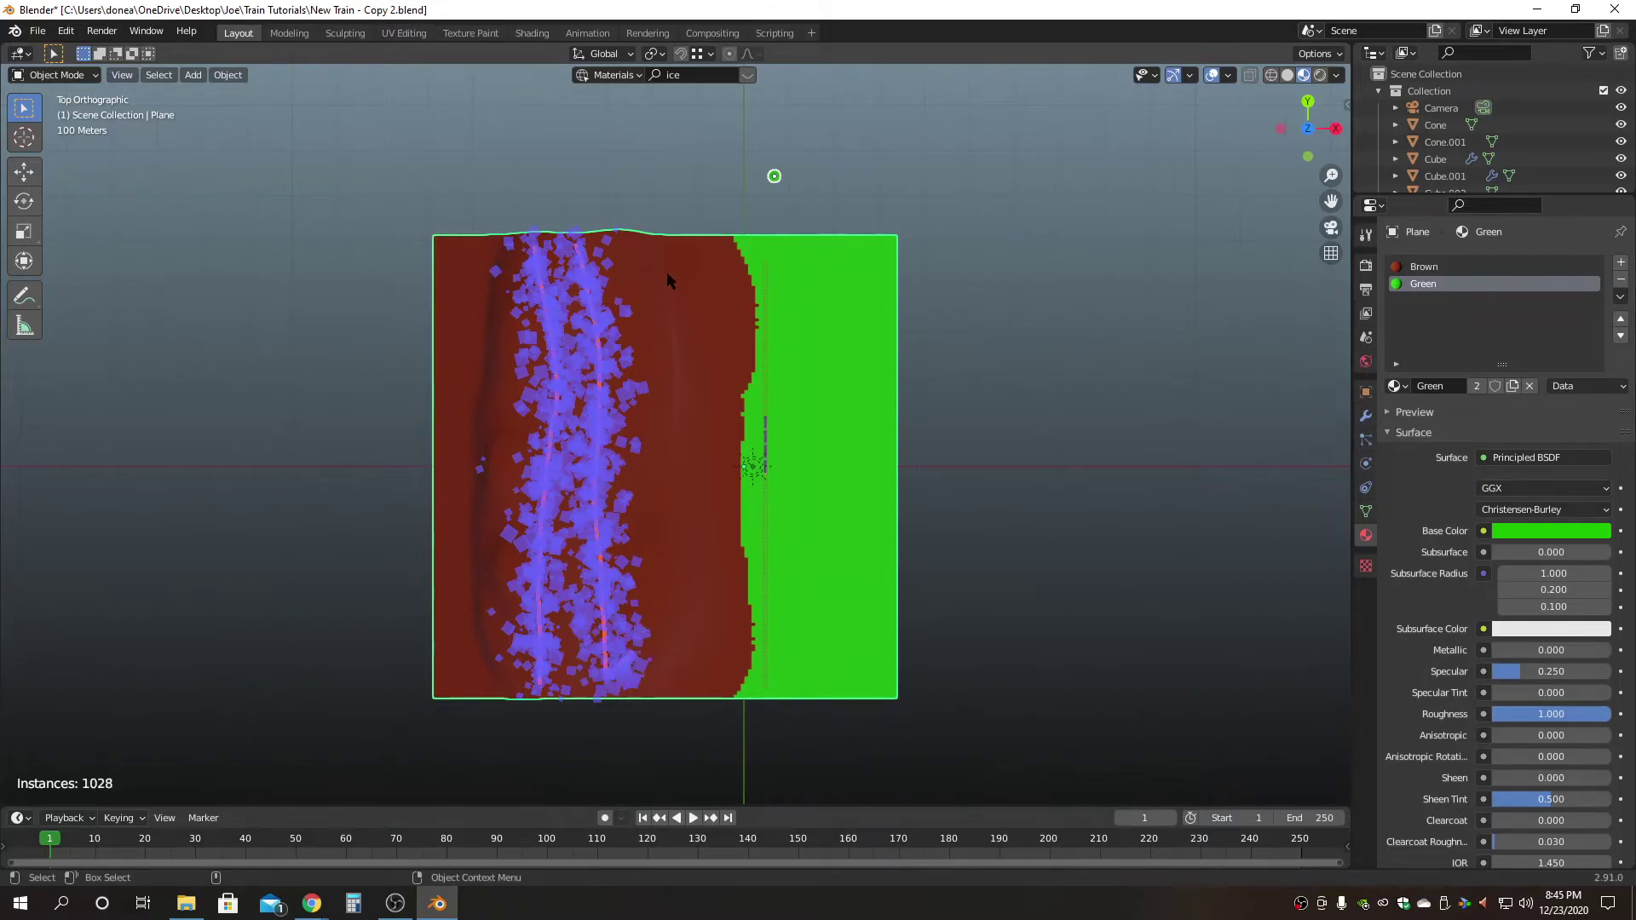
mouse_move(626, 232)
left_mouse_down()
mouse_move(651, 366)
mouse_move(656, 610)
mouse_move(677, 692)
mouse_move(703, 673)
left_mouse_up()
mouse_move(713, 250)
left_mouse_down()
mouse_move(720, 669)
mouse_move(763, 697)
left_mouse_up()
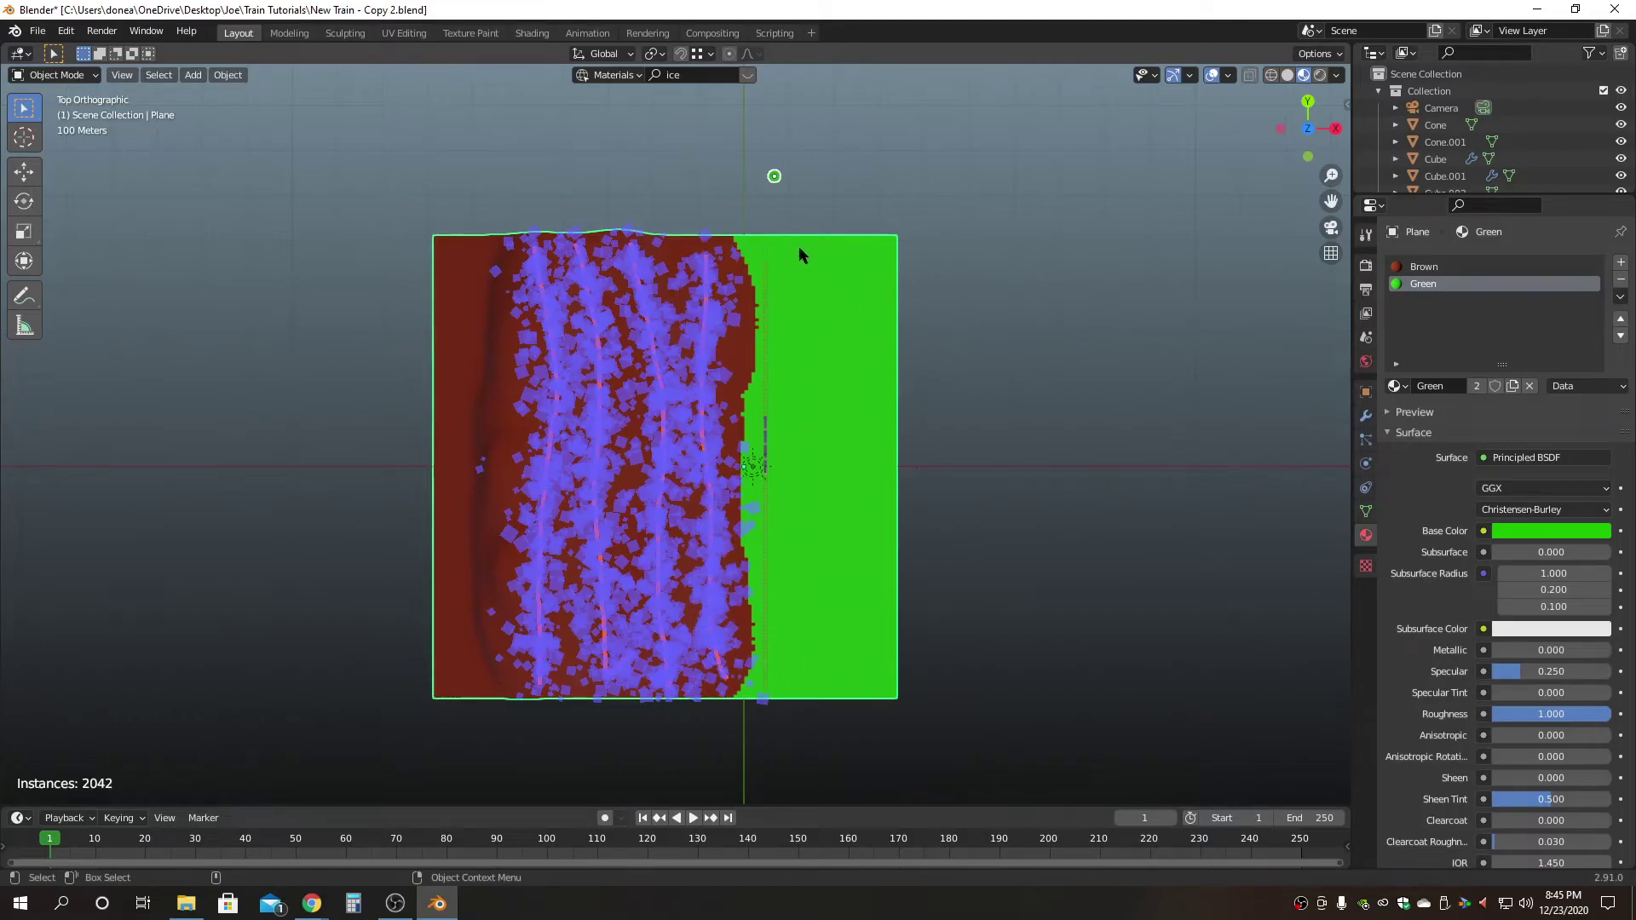
Paint tree strokes on the green ground toward both ends of the track, leaving the middle clear, and apply the scatter.
left_click_drag(785, 268, 786, 375)
left_click_drag(857, 256, 856, 302)
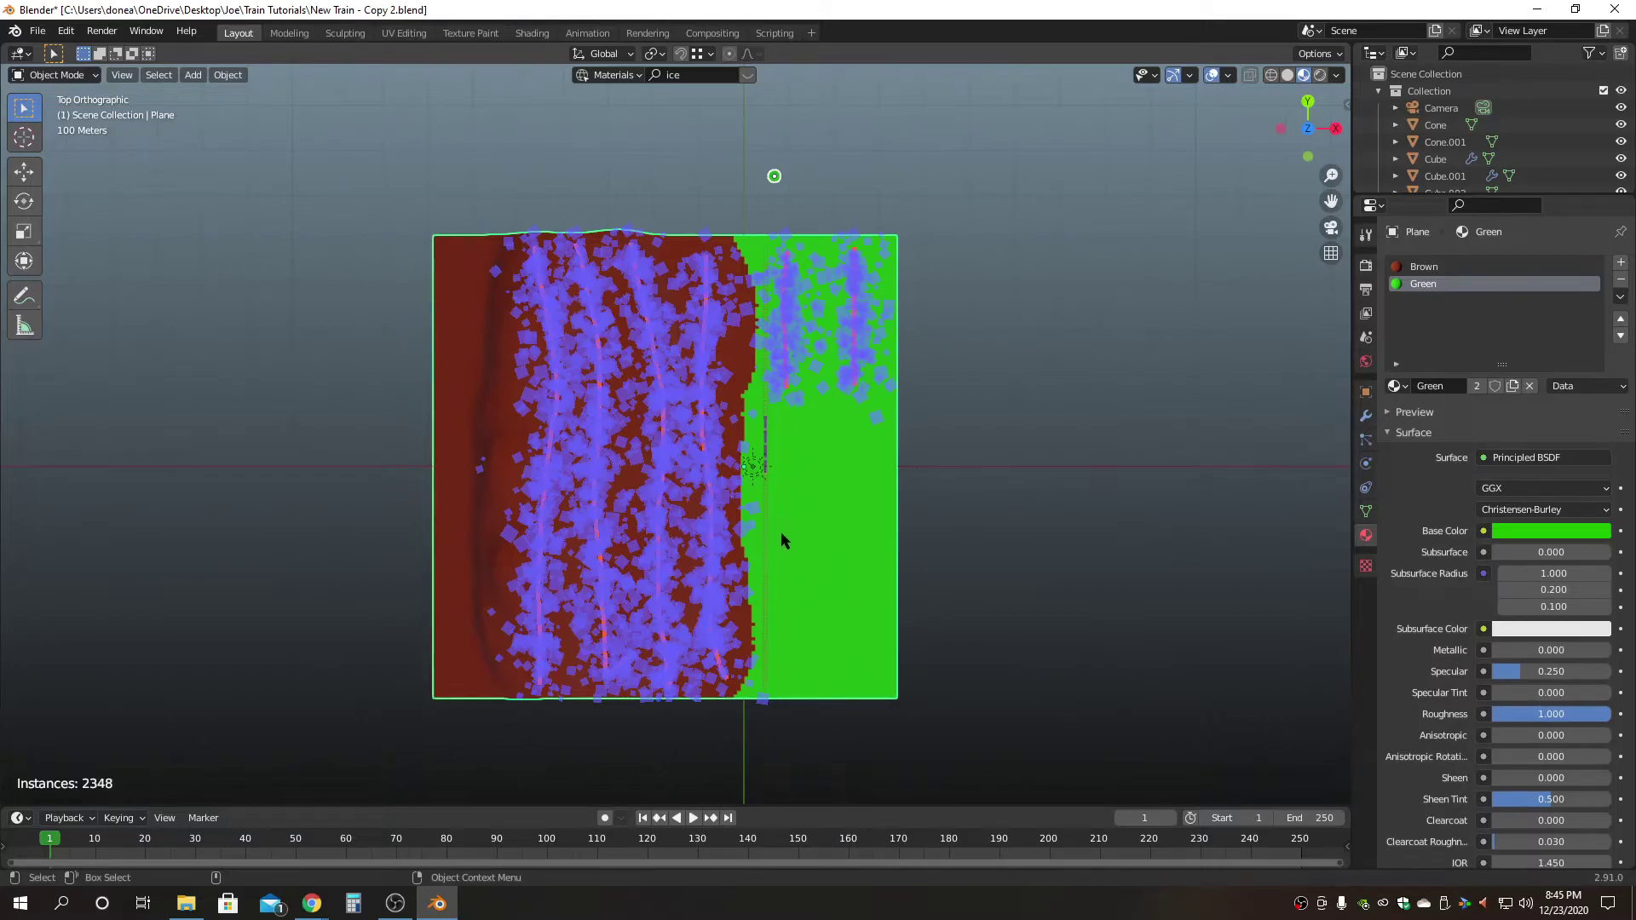
left_click_drag(779, 538, 789, 699)
left_click_drag(849, 504, 842, 690)
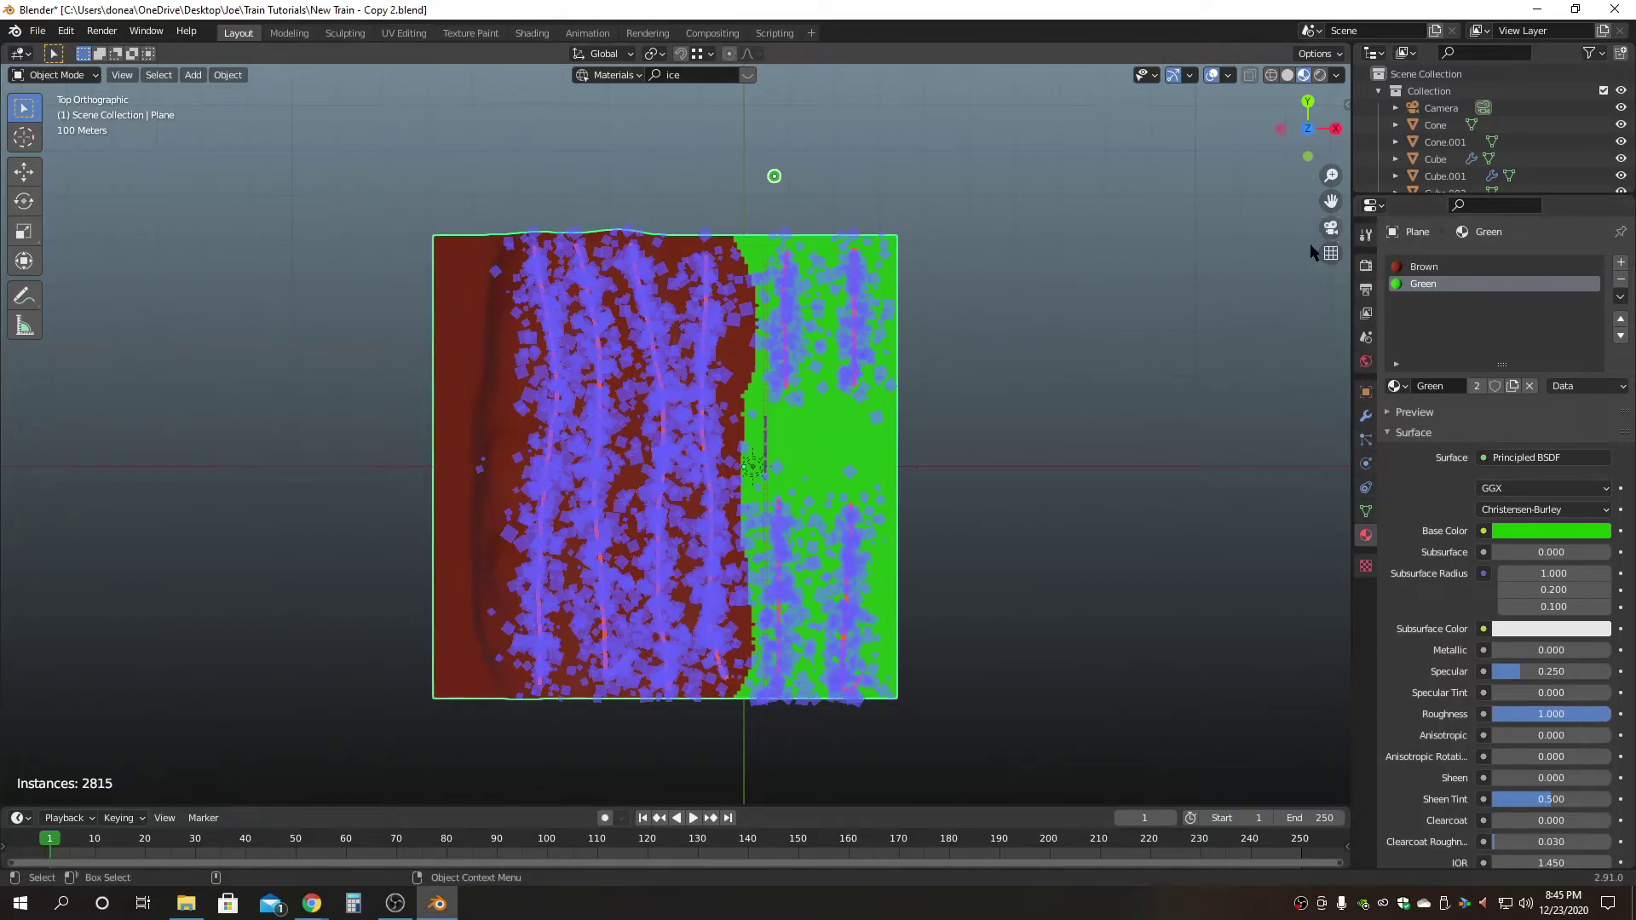
key("Return")
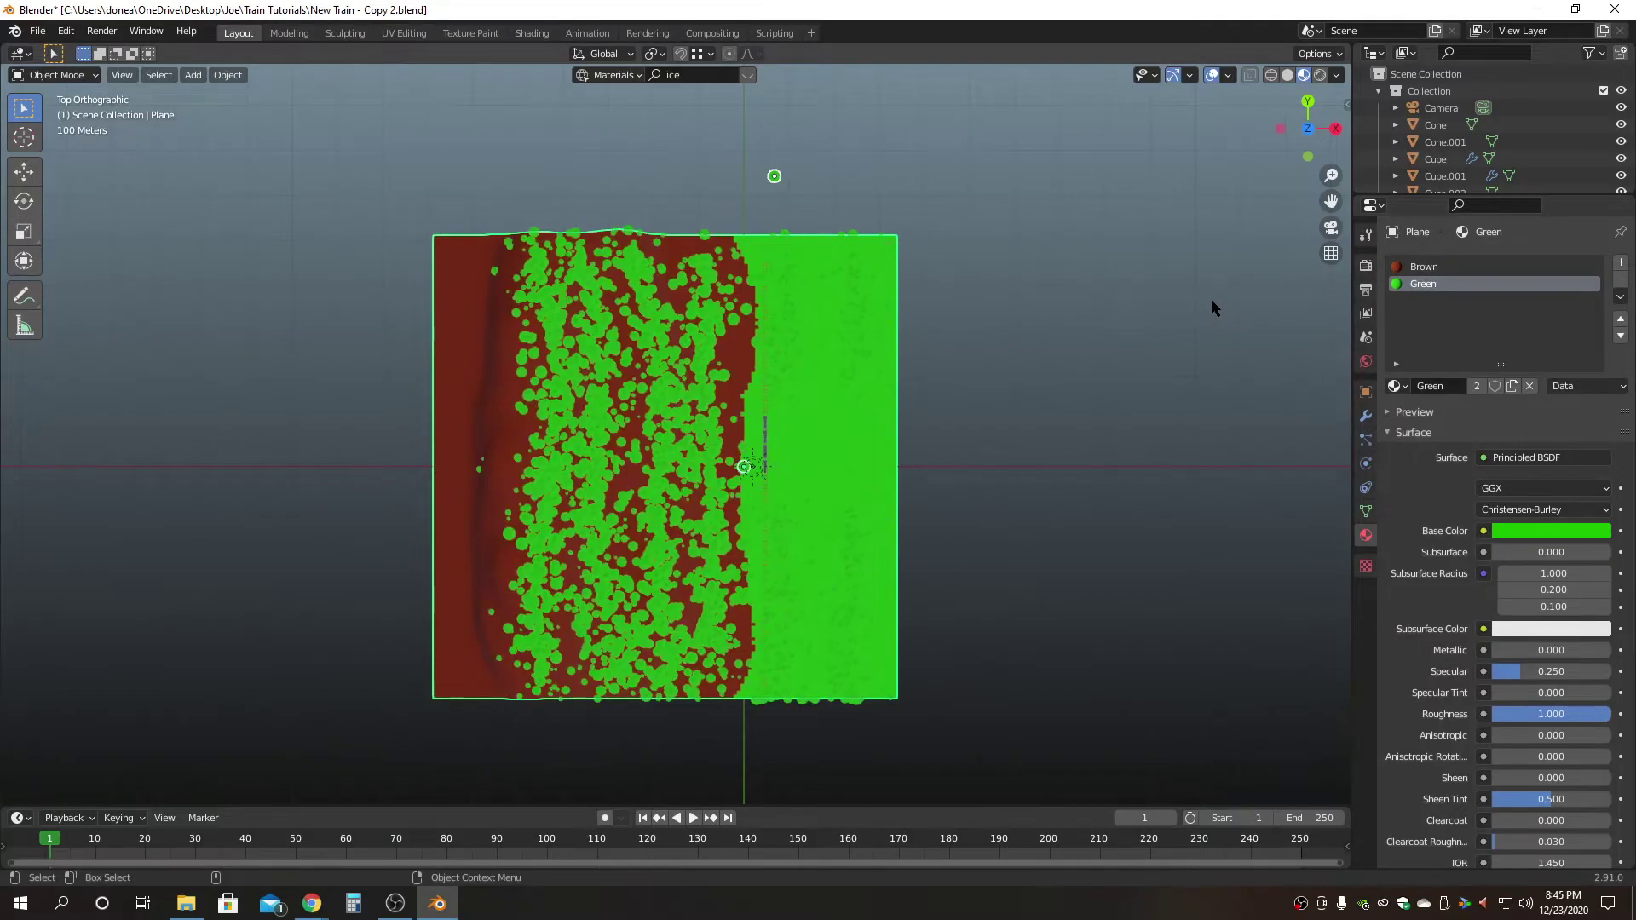
Check the scattered trees through the camera and from a free view, and undo the scatter.
left_click(1332, 229)
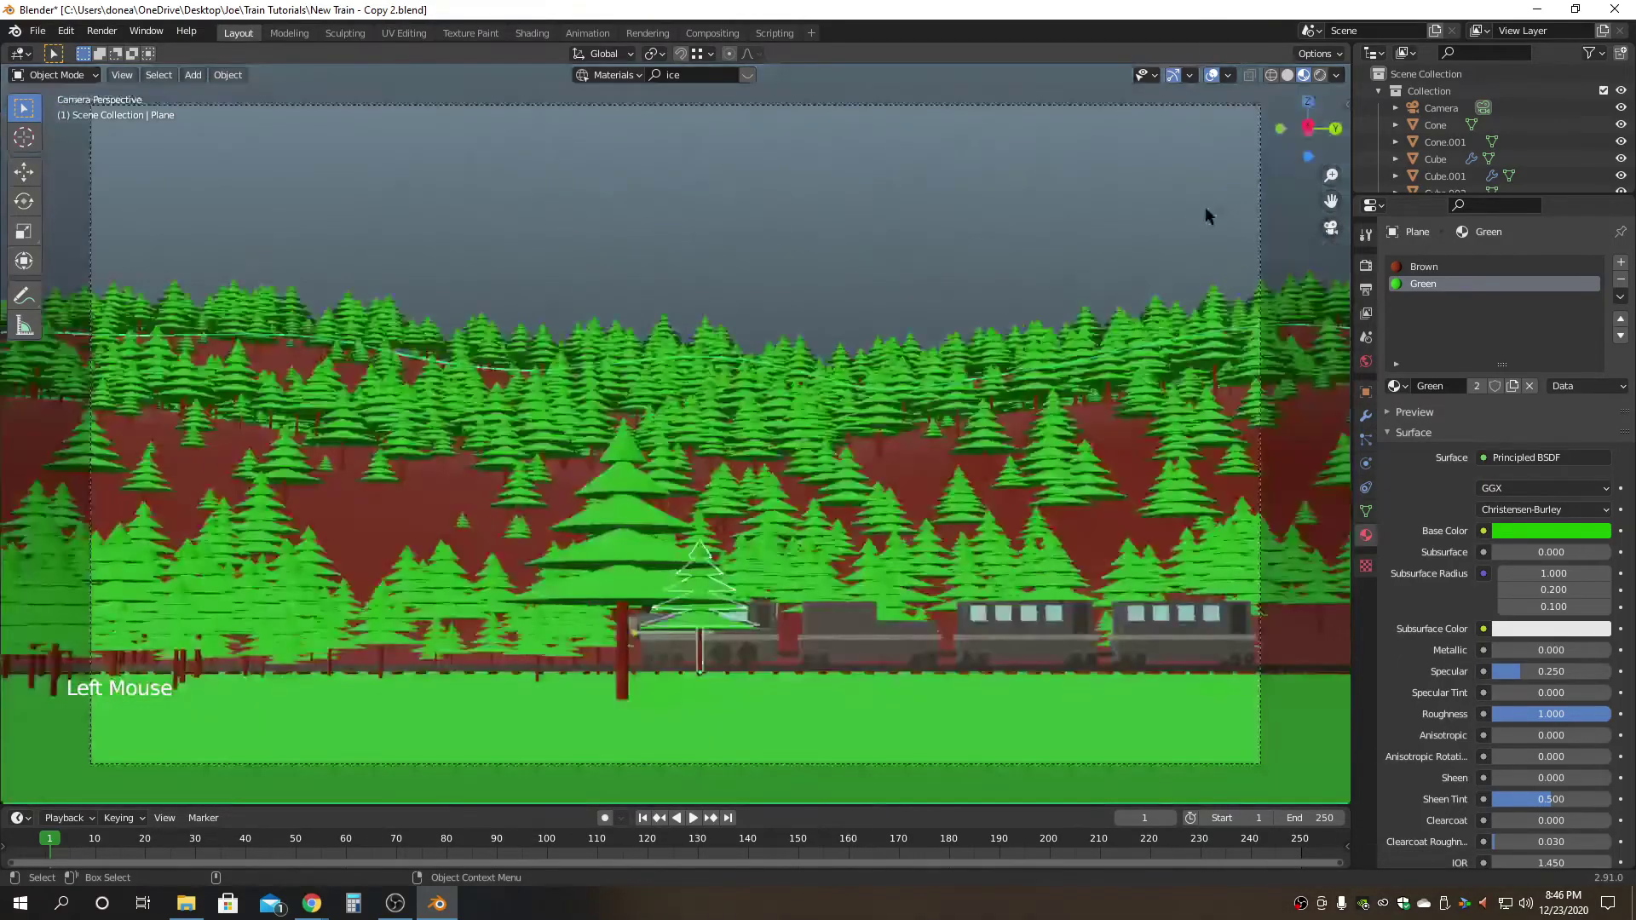
left_click(796, 169)
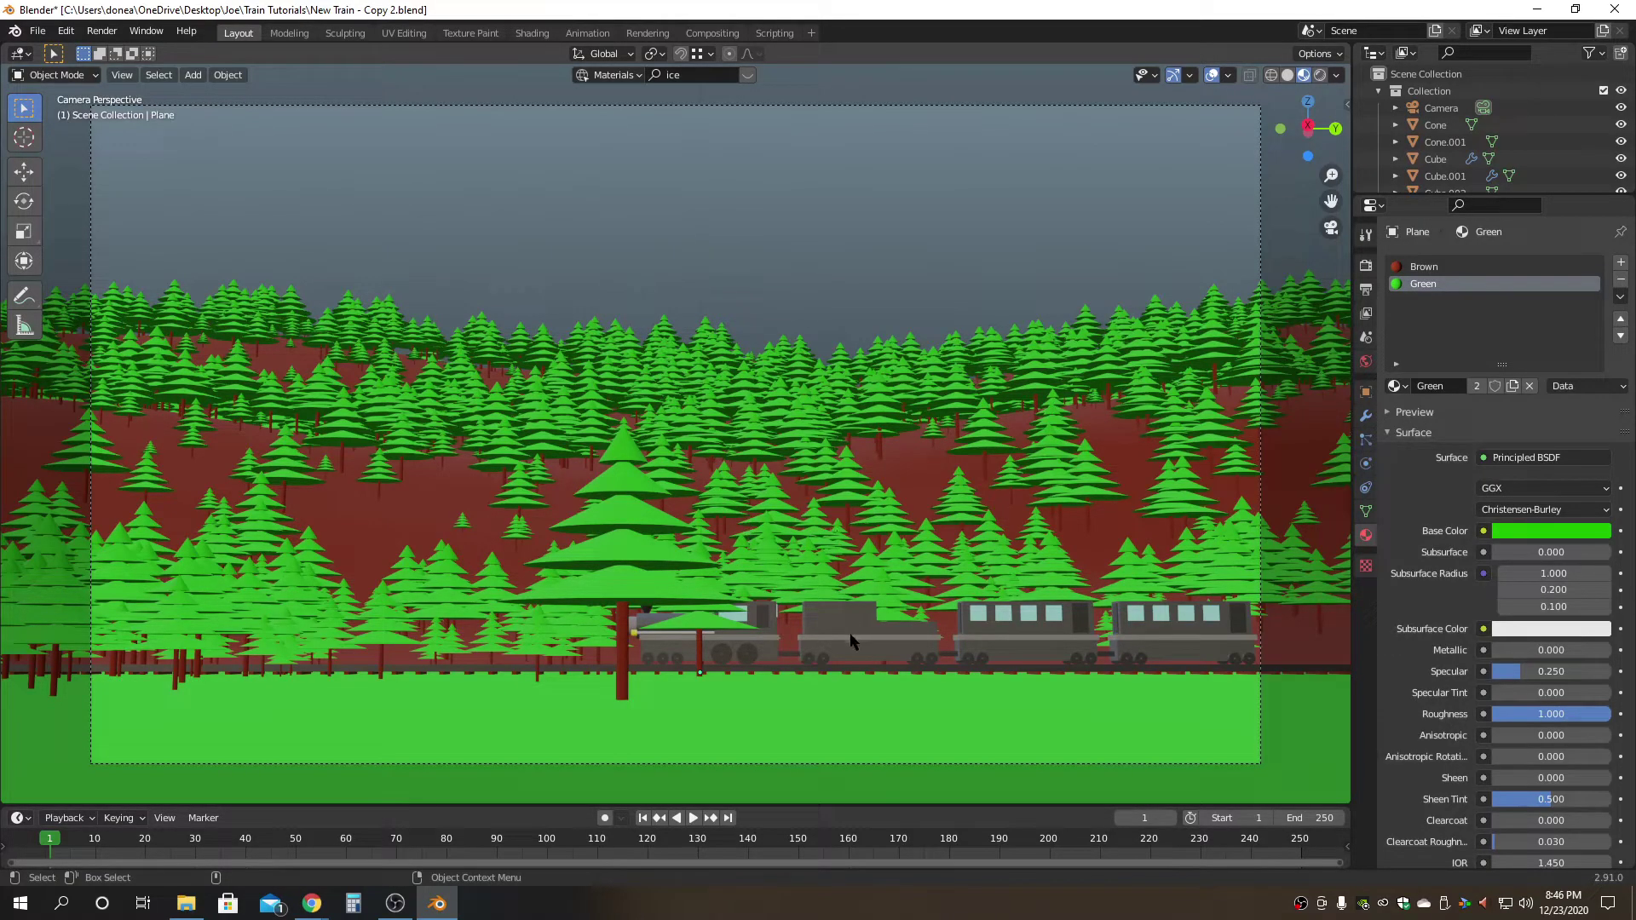
left_click_drag(818, 509, 822, 497, "alt")
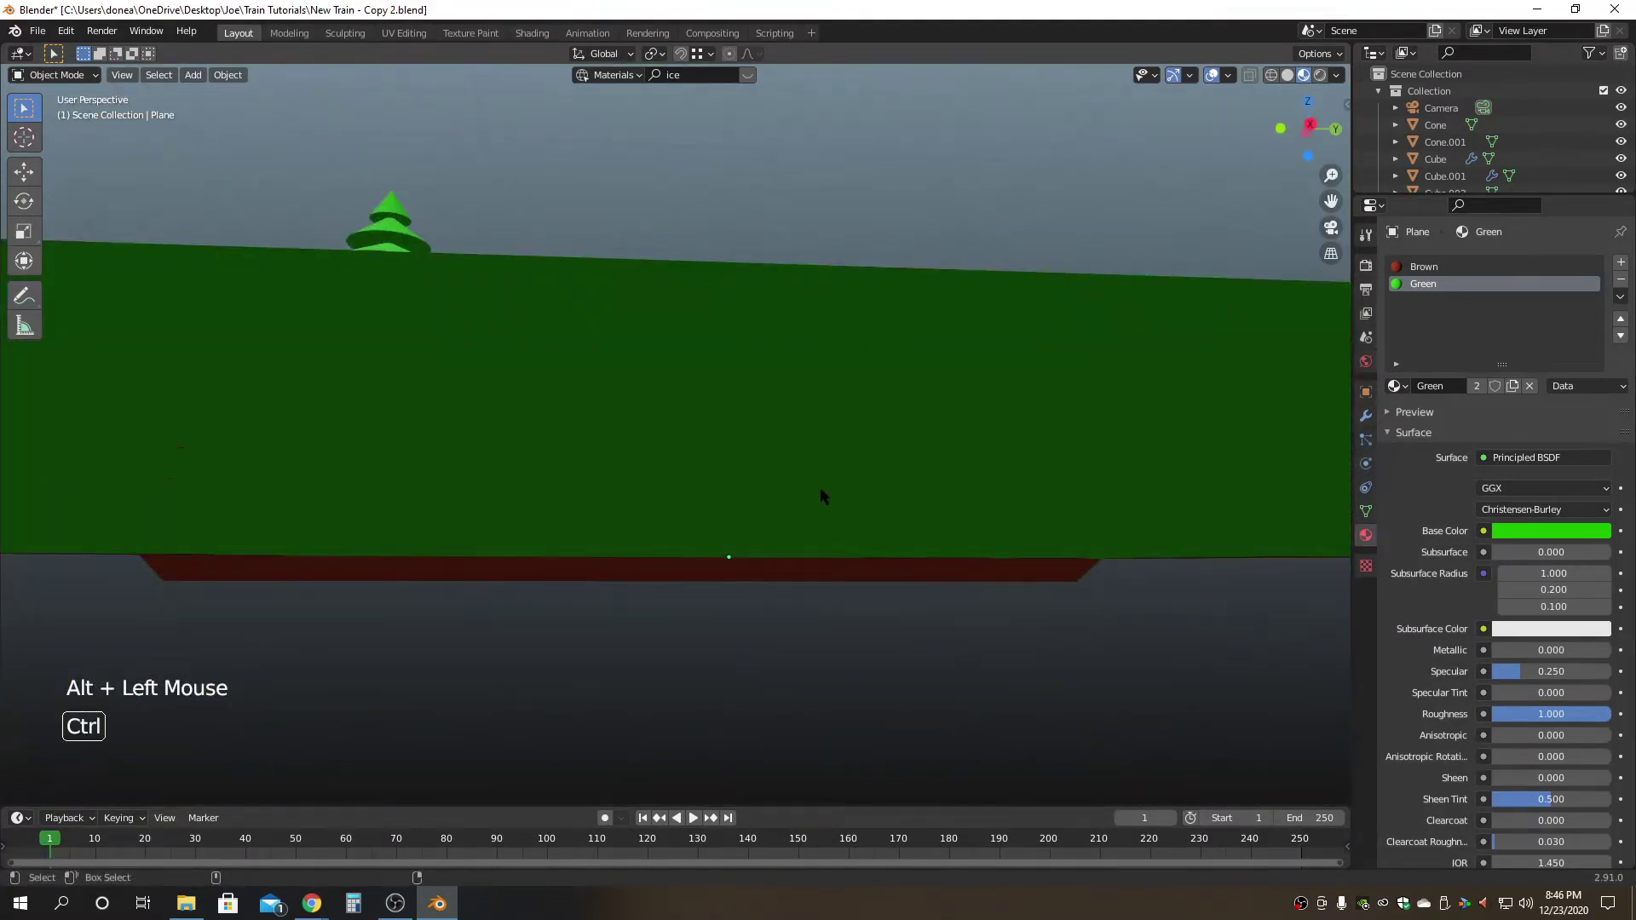
key("ctrl+z")
key("ctrl+z")
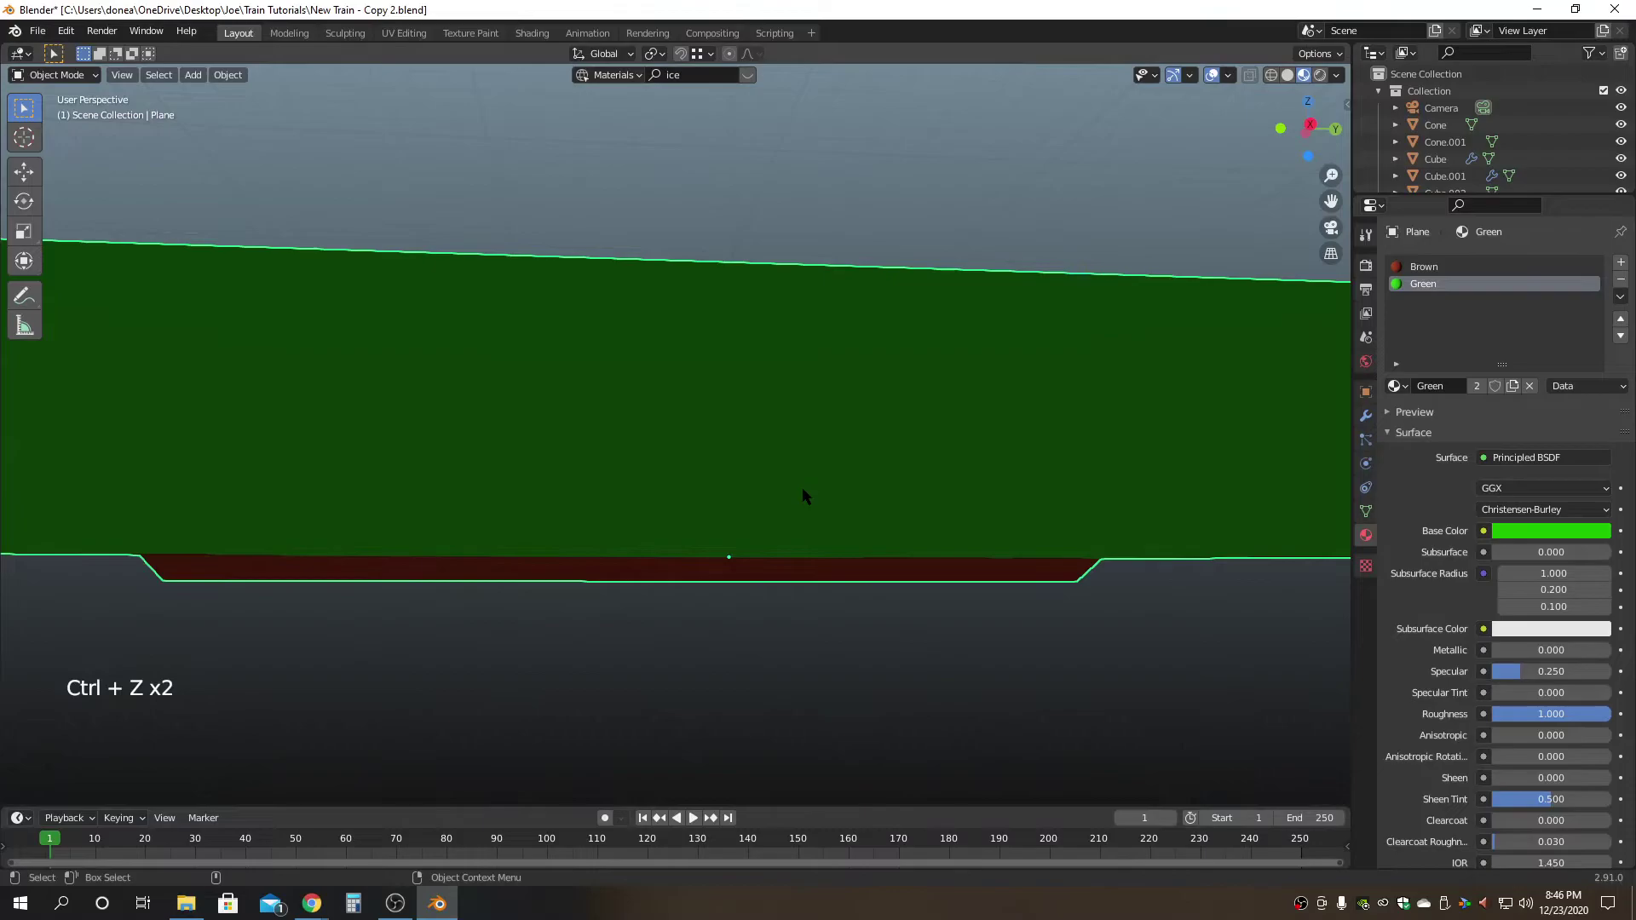
Select the camera to check its position beside the terrain from above, and return to the camera view.
key("F3")
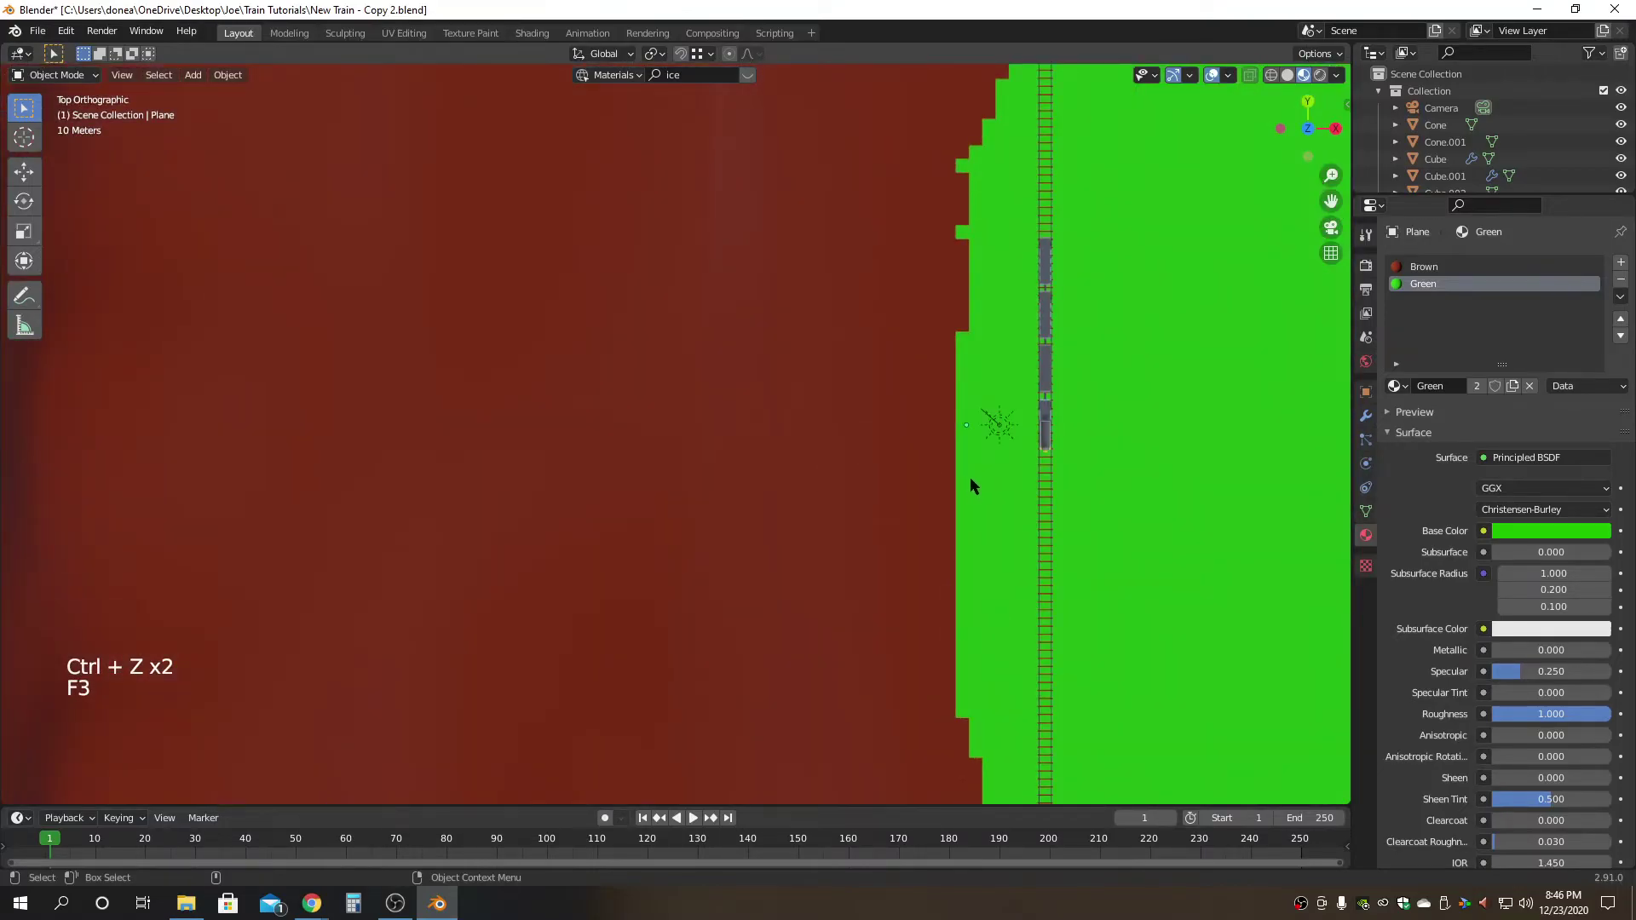
scroll(972, 481, "down", 7)
left_click(1457, 108)
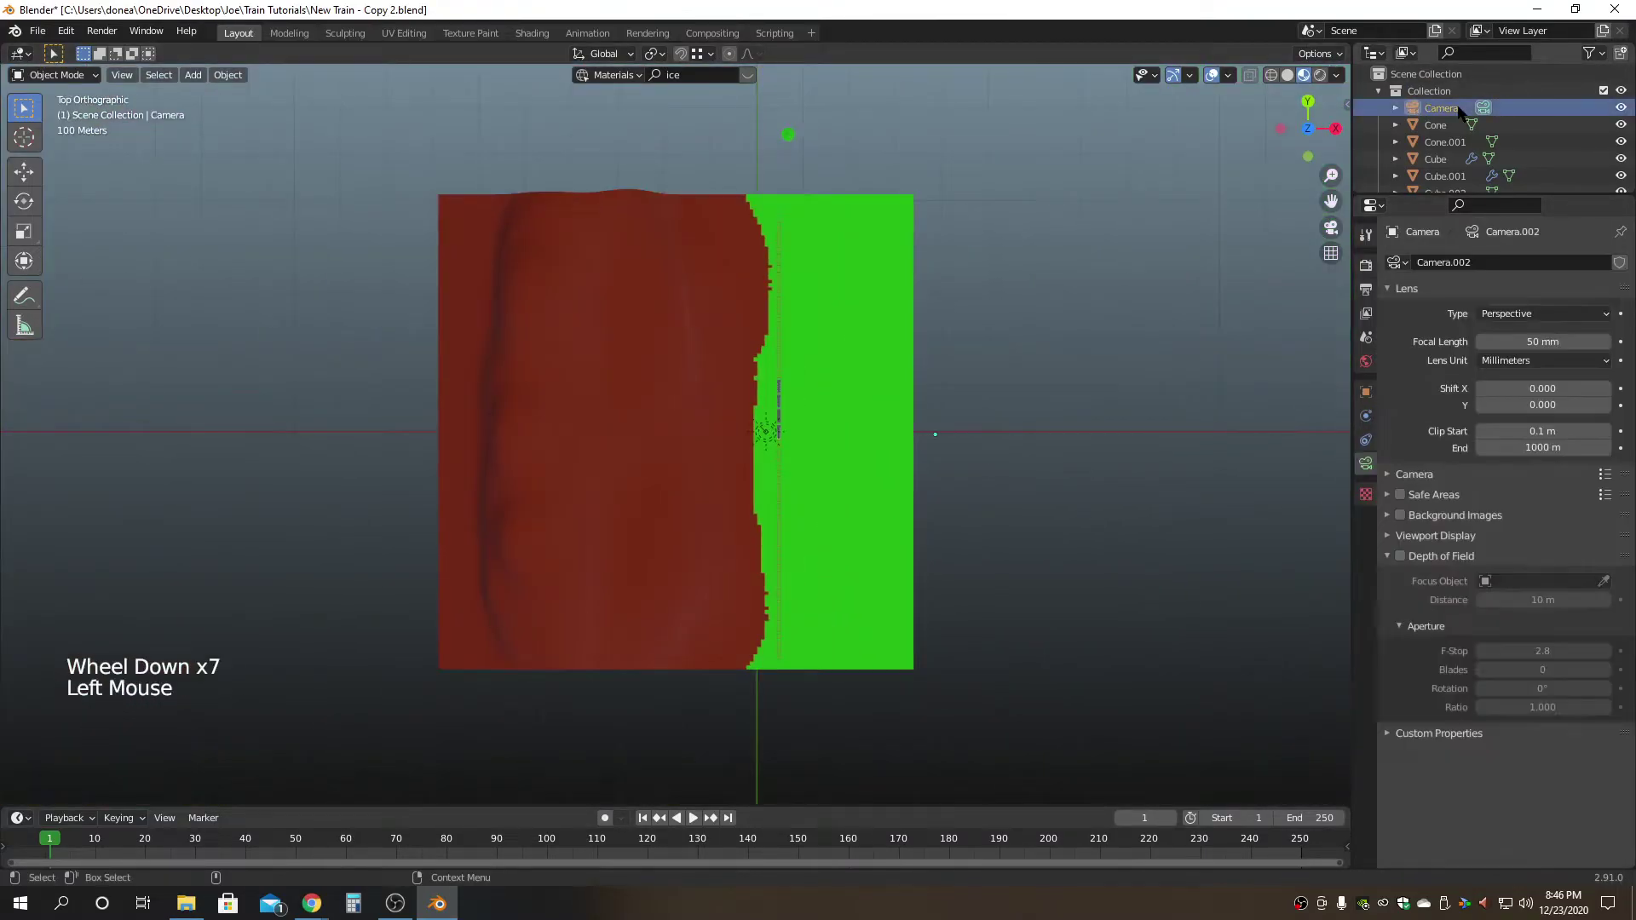
double_click(997, 407)
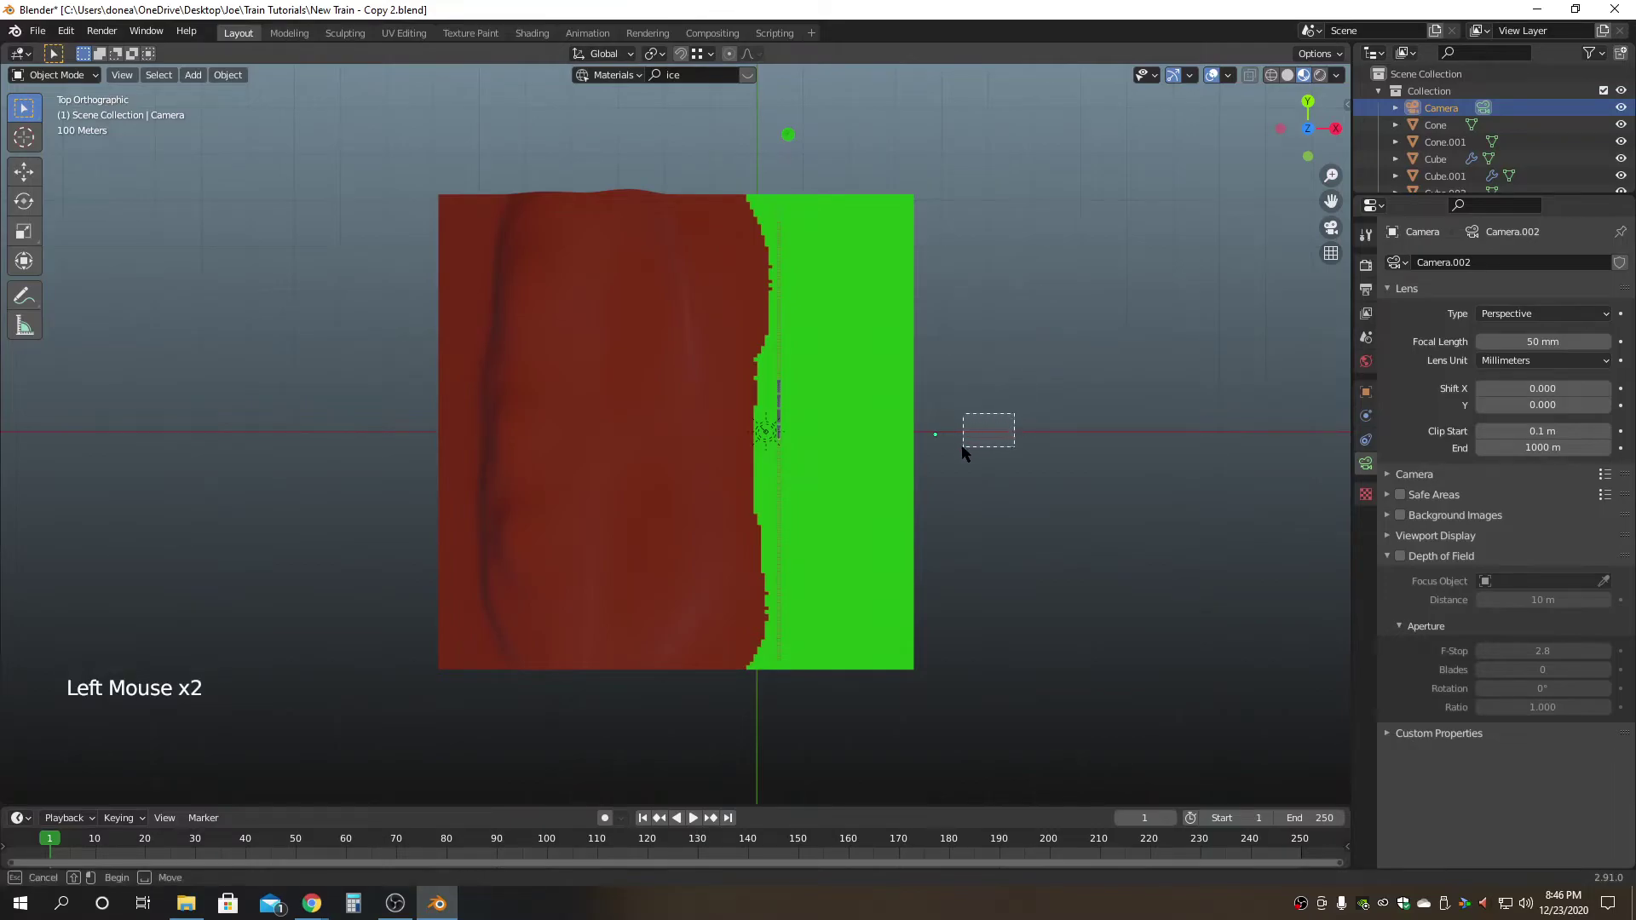
left_click(1331, 228)
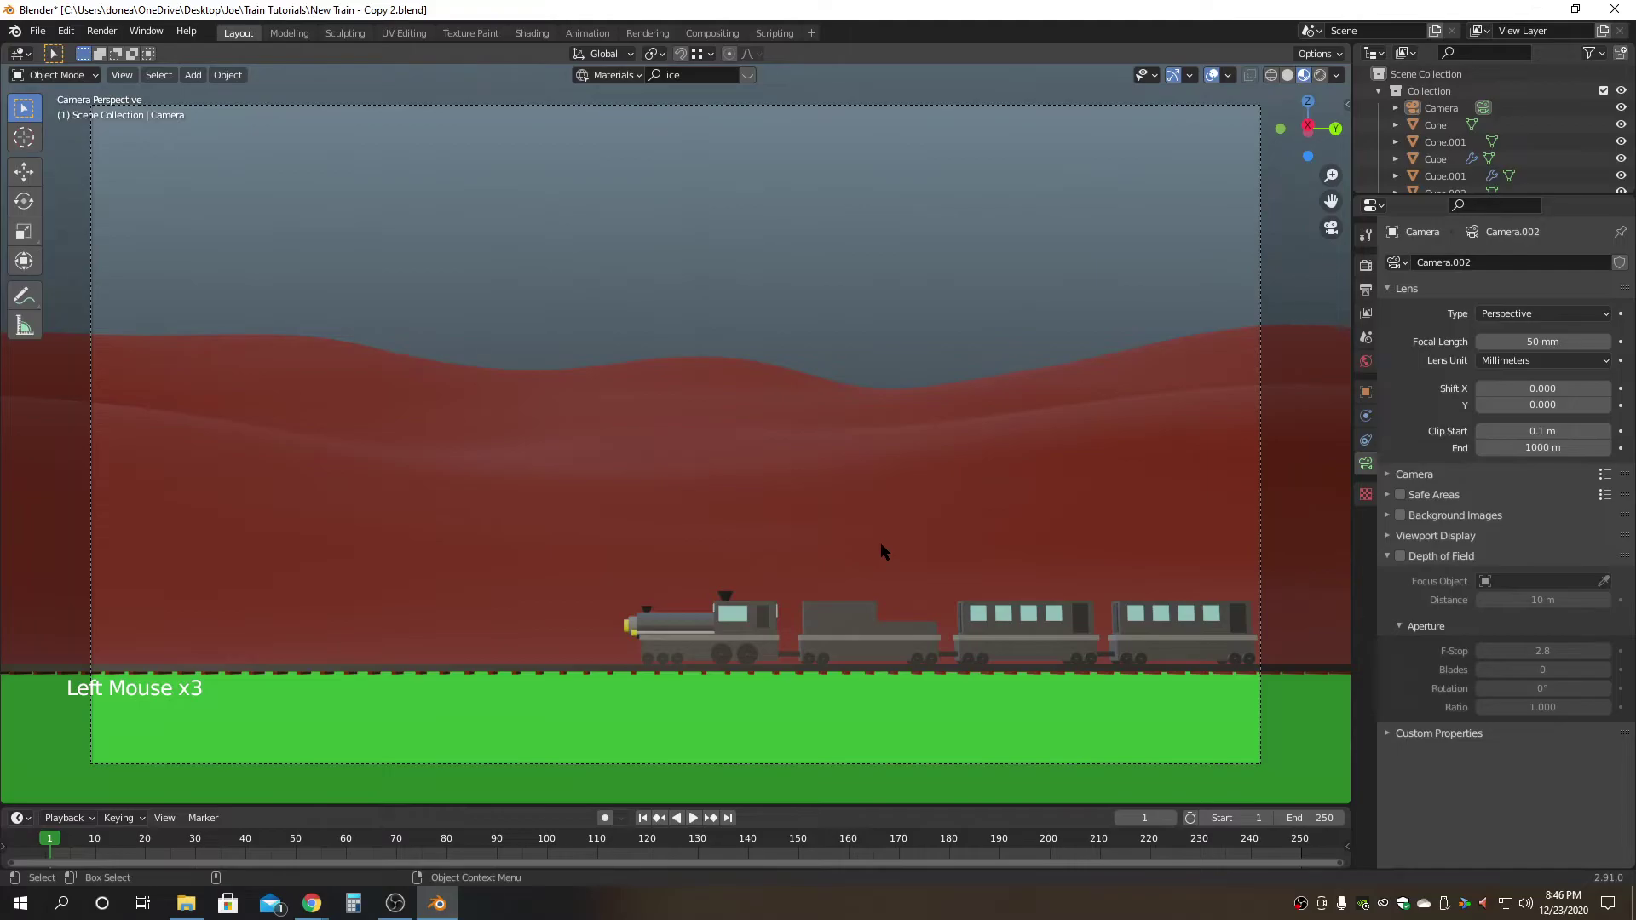
Select every part of the train without the track and move it along the track toward the middle of the camera frame.
key("F3")
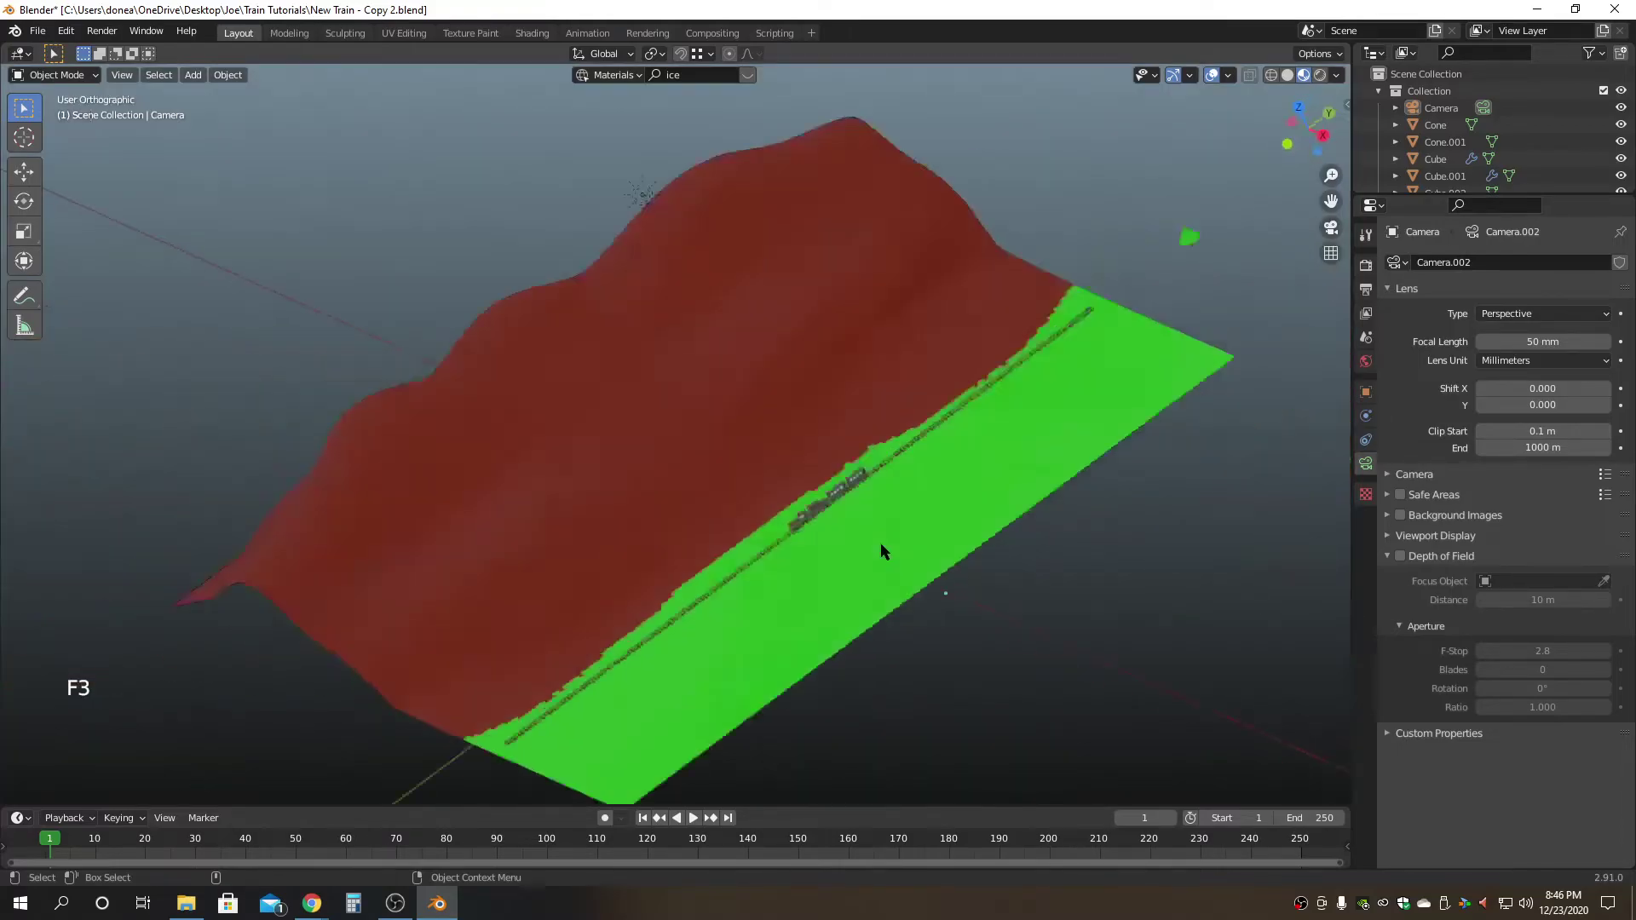
scroll(856, 443, "up", 8)
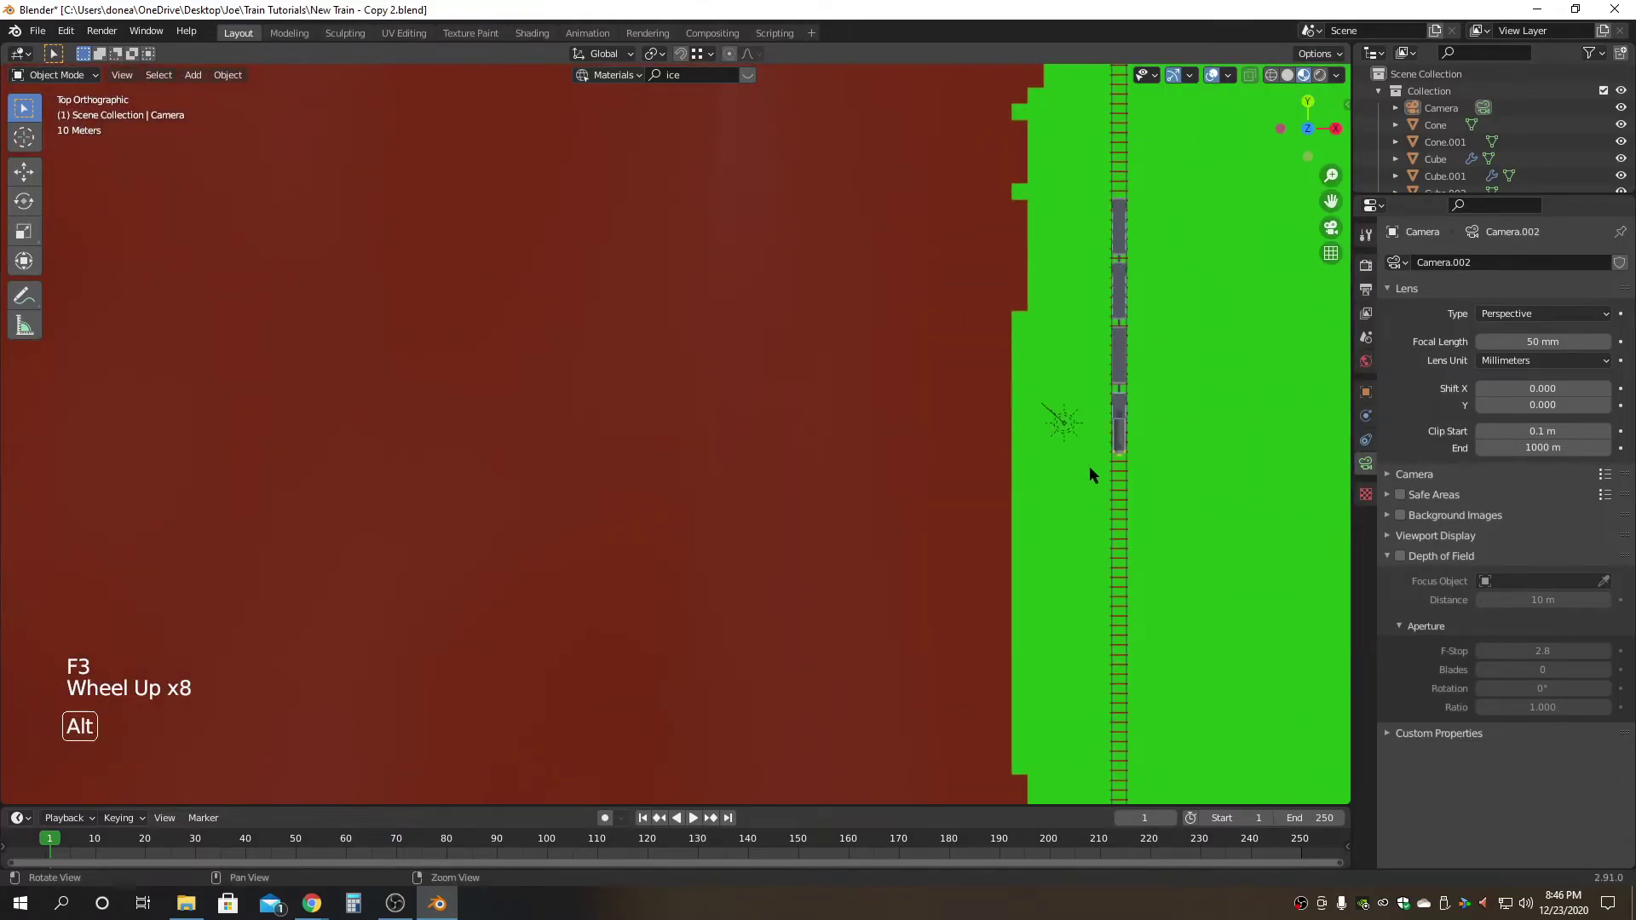
middle_click(1029, 460, "alt")
left_click_drag(847, 177, 755, 496)
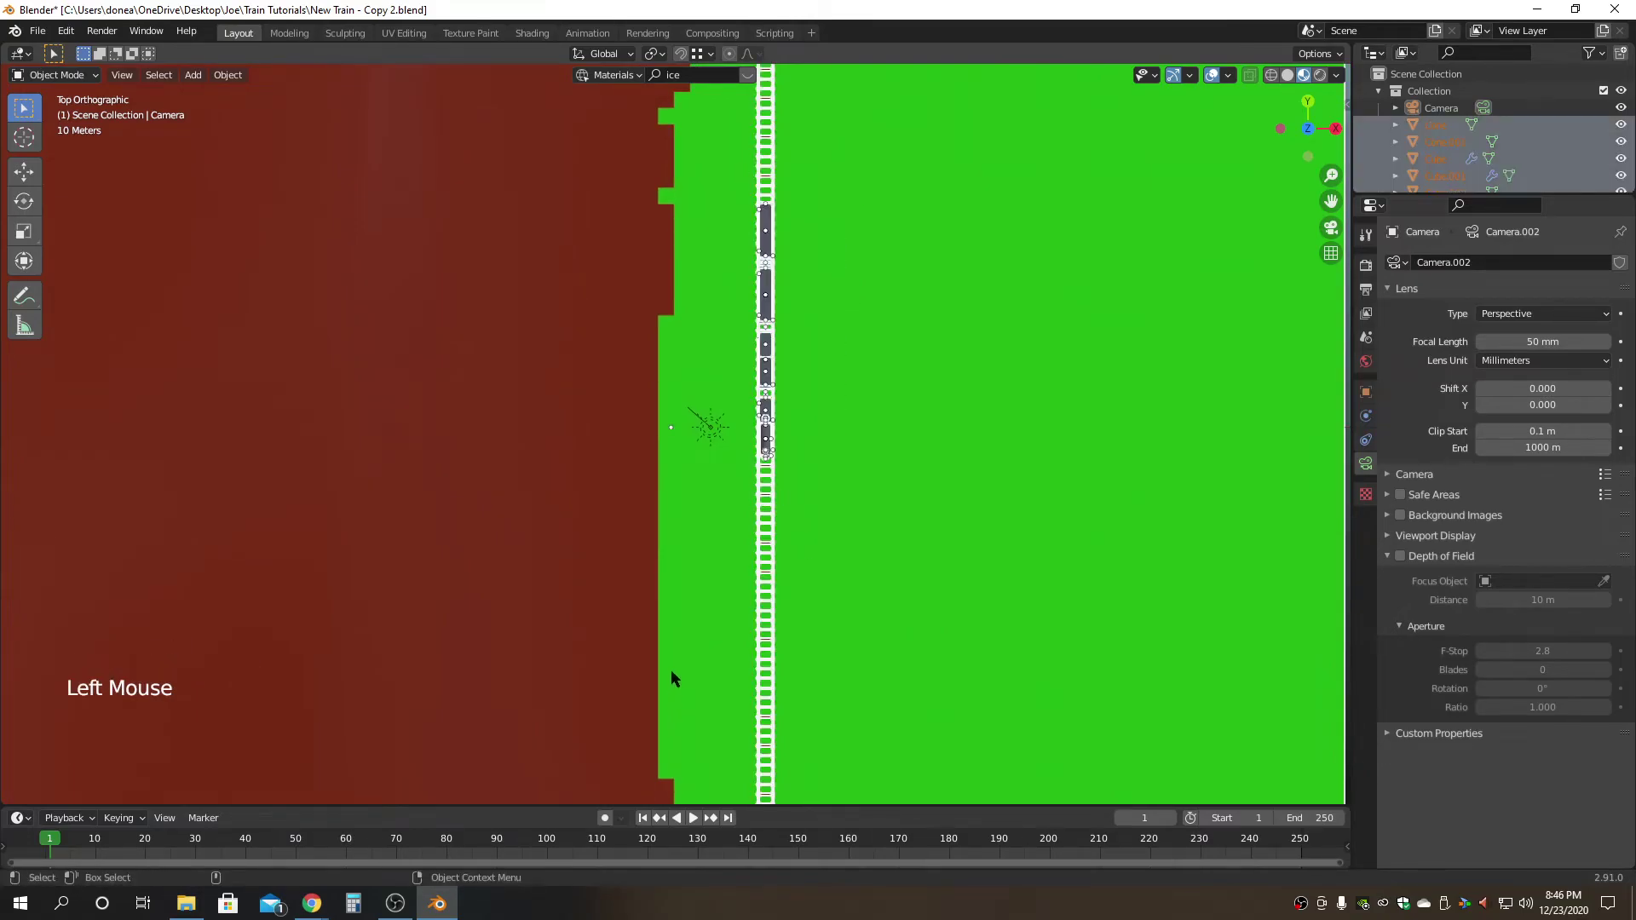
left_click_drag(794, 616, 752, 652, "ctrl")
scroll(840, 609, "down", 7)
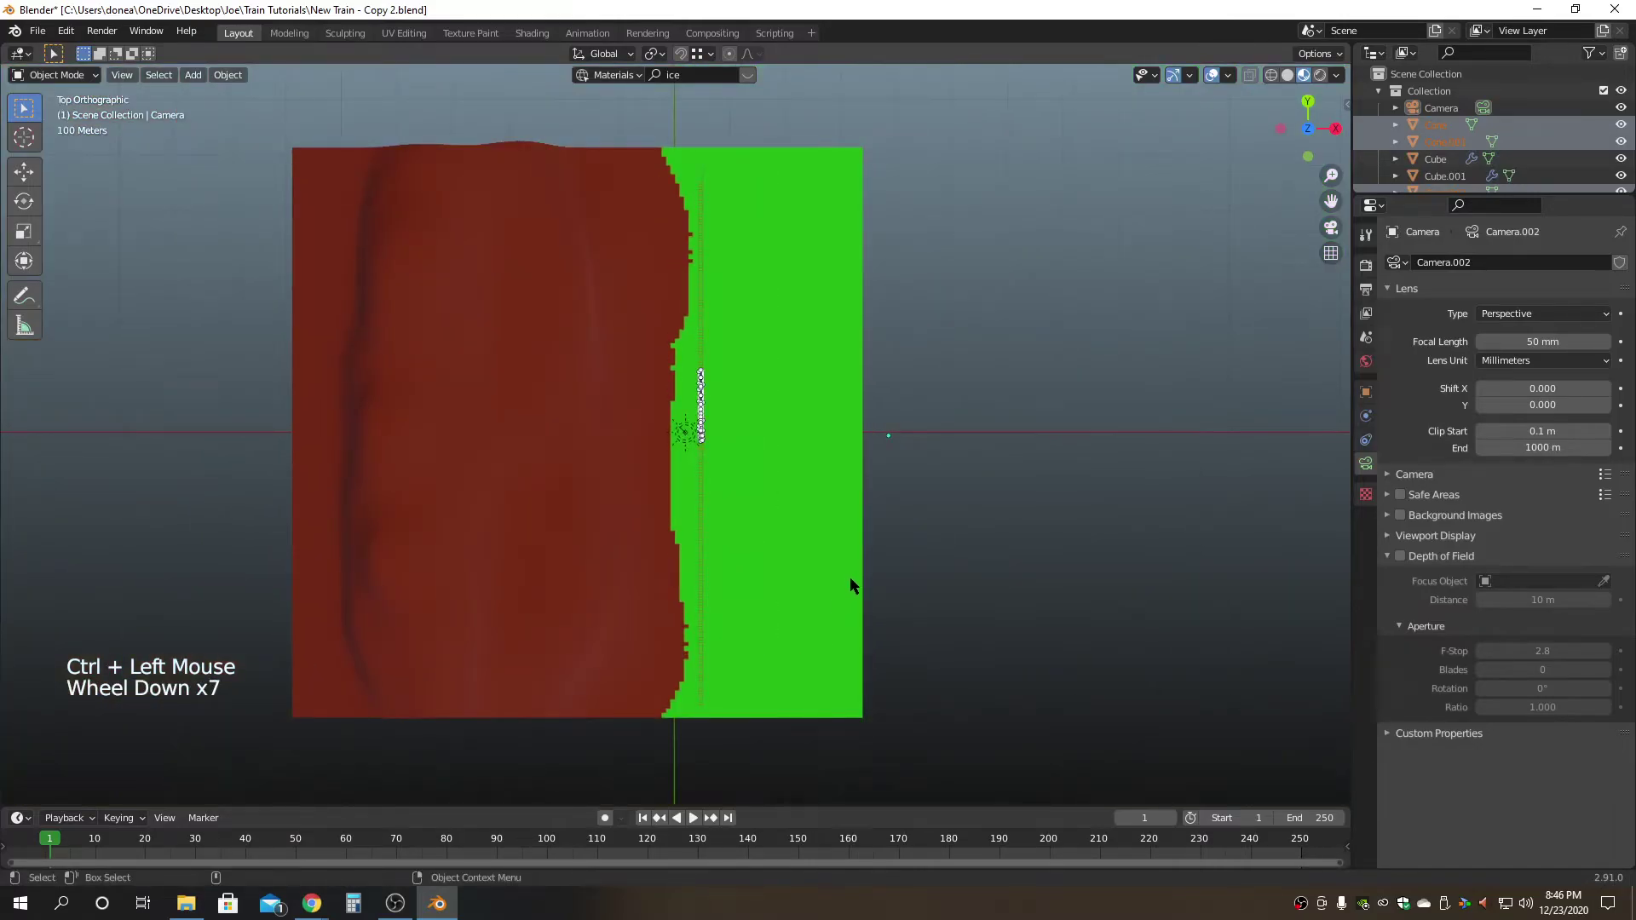
key("F3")
key("F2")
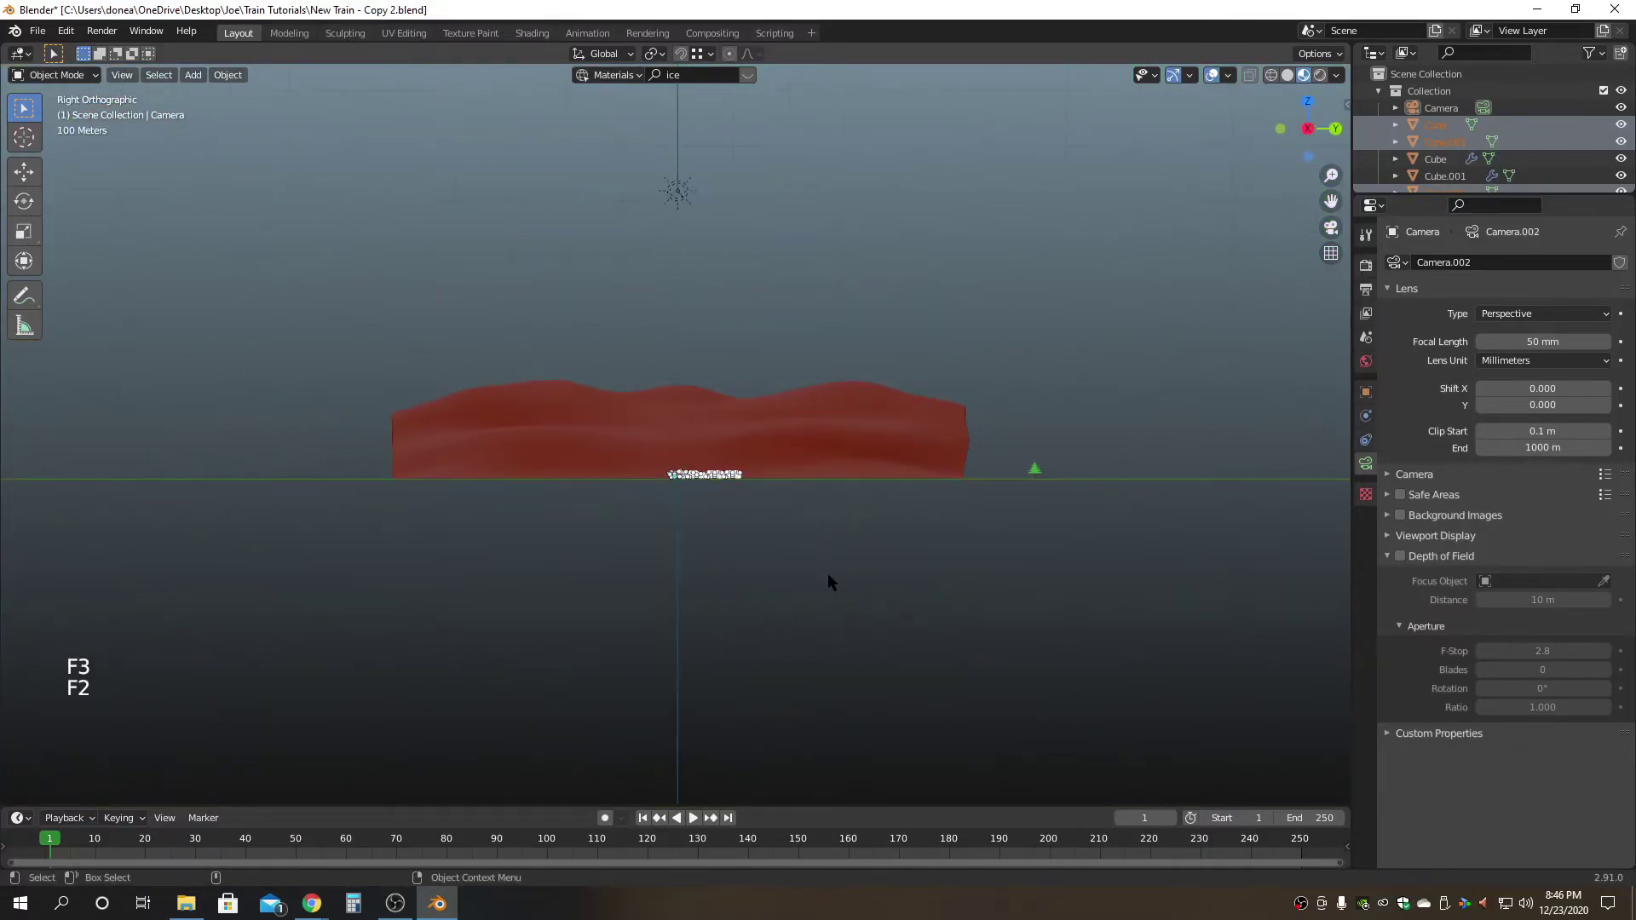
scroll(827, 579, "up", 5)
left_click(1332, 228)
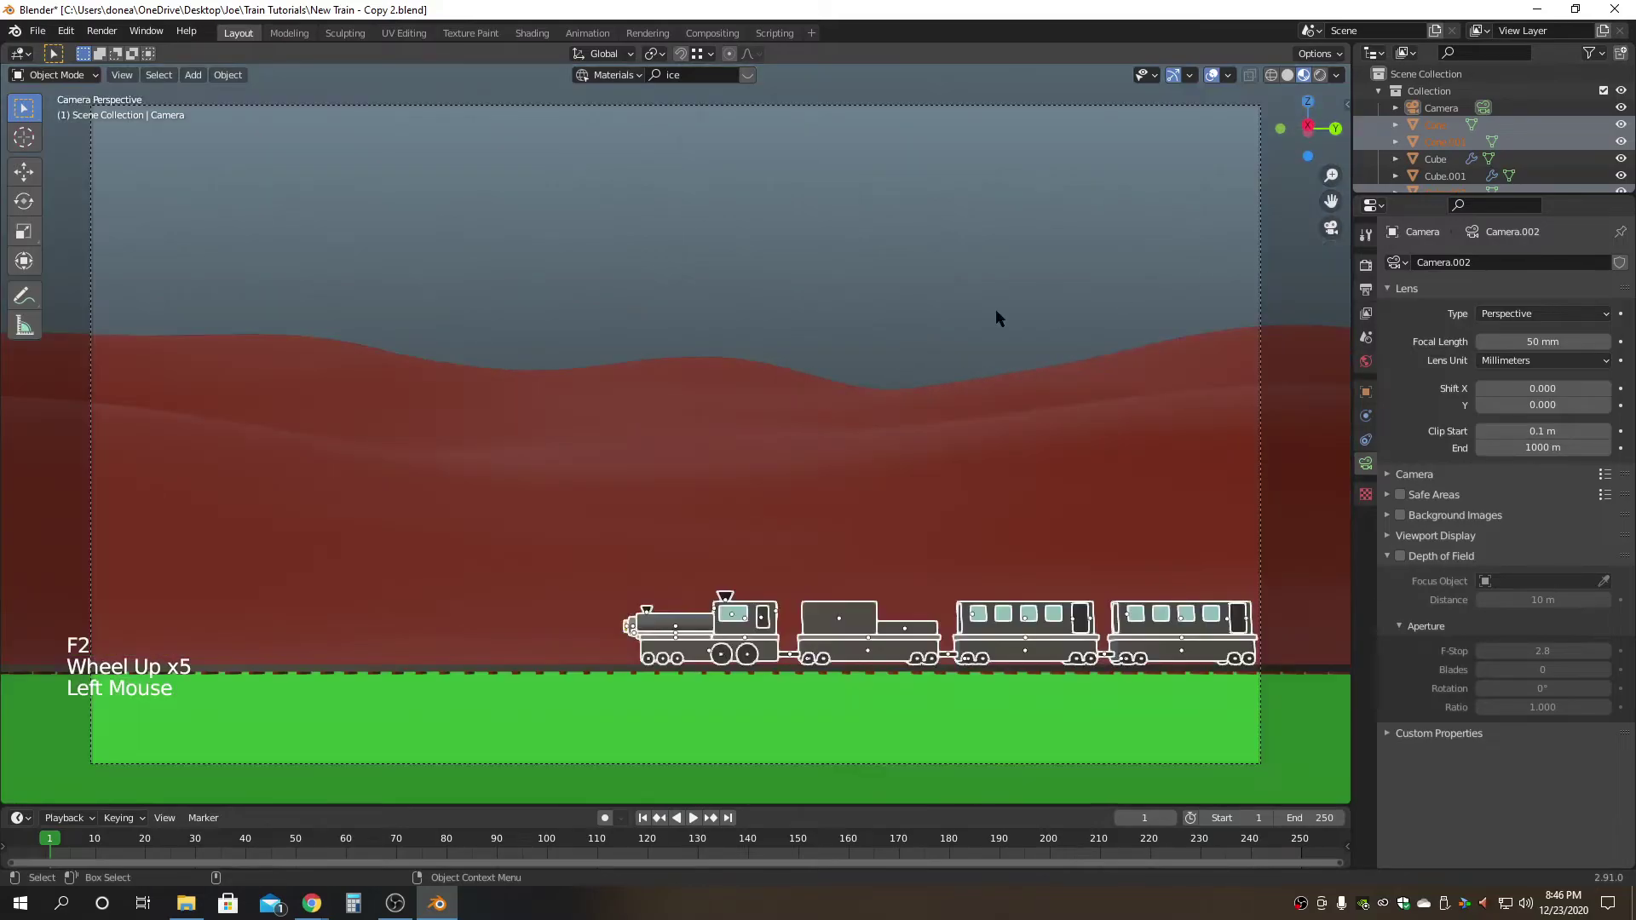
key("w")
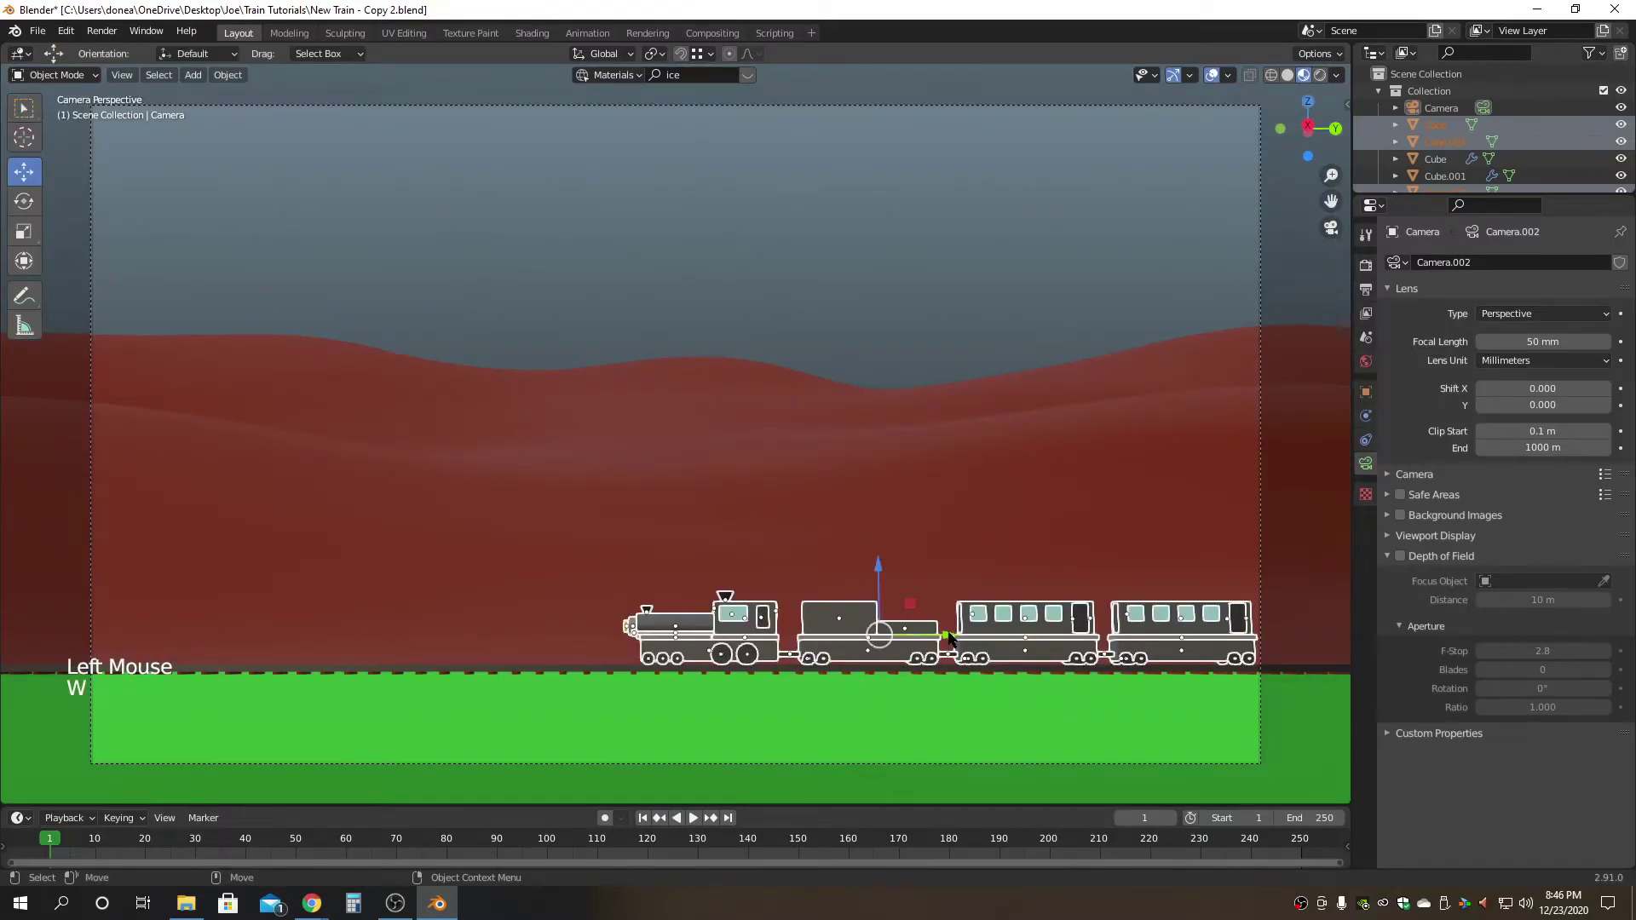
left_click_drag(934, 663, 729, 652)
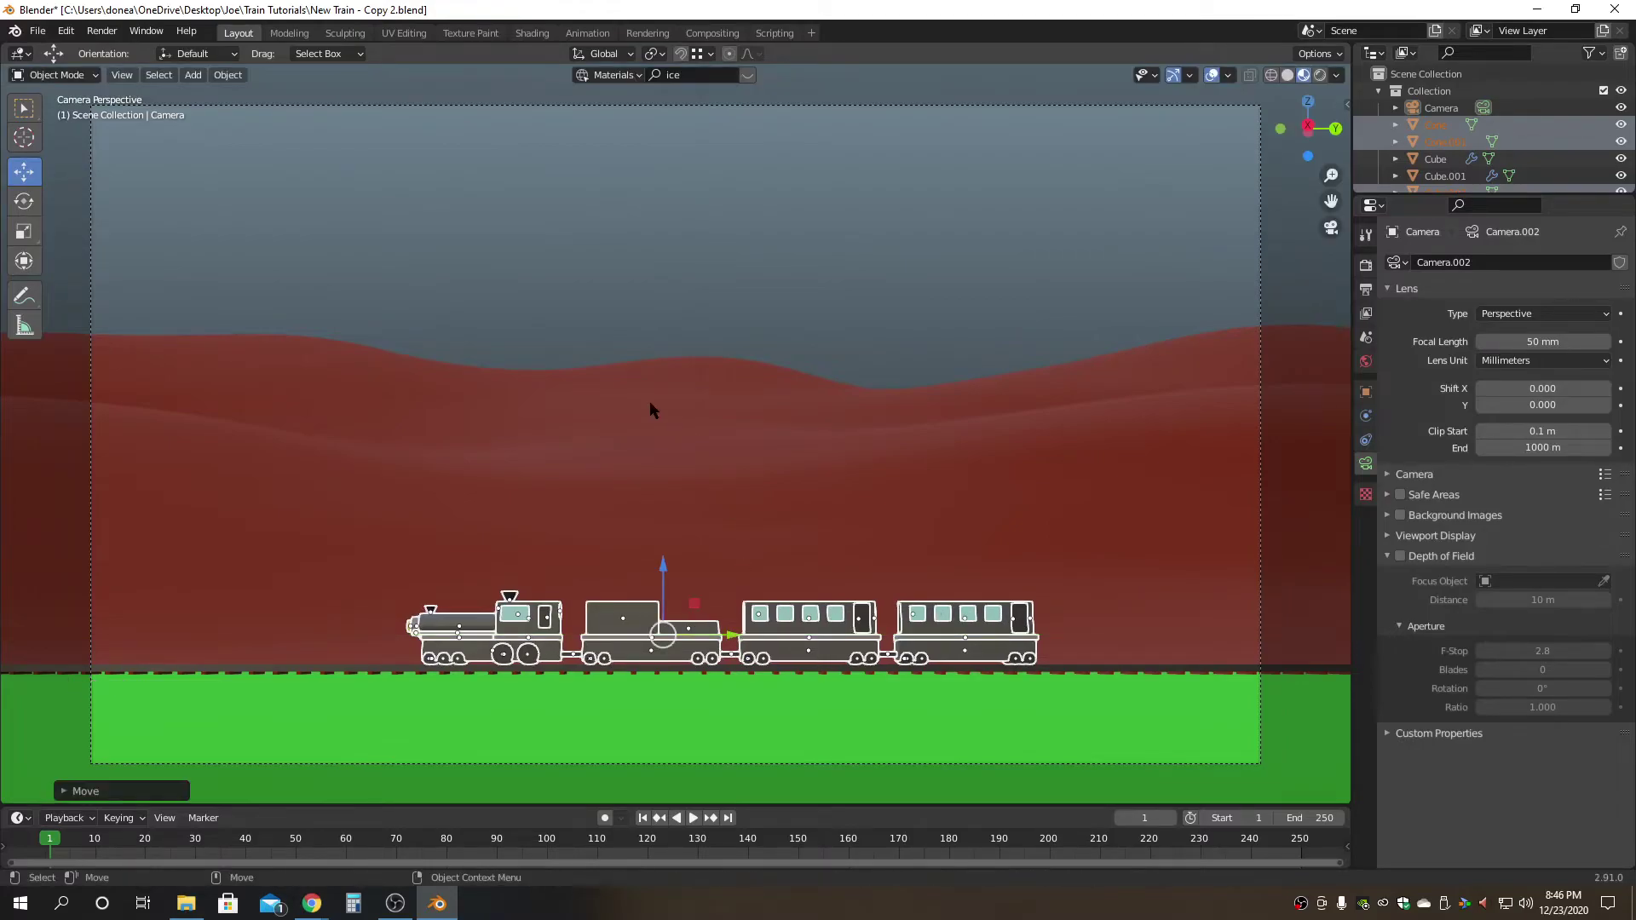
left_click(741, 256)
Examine the terrain and the train from above, selecting the camera to judge its distance from the terrain's edge.
scroll(735, 255, "down", 7)
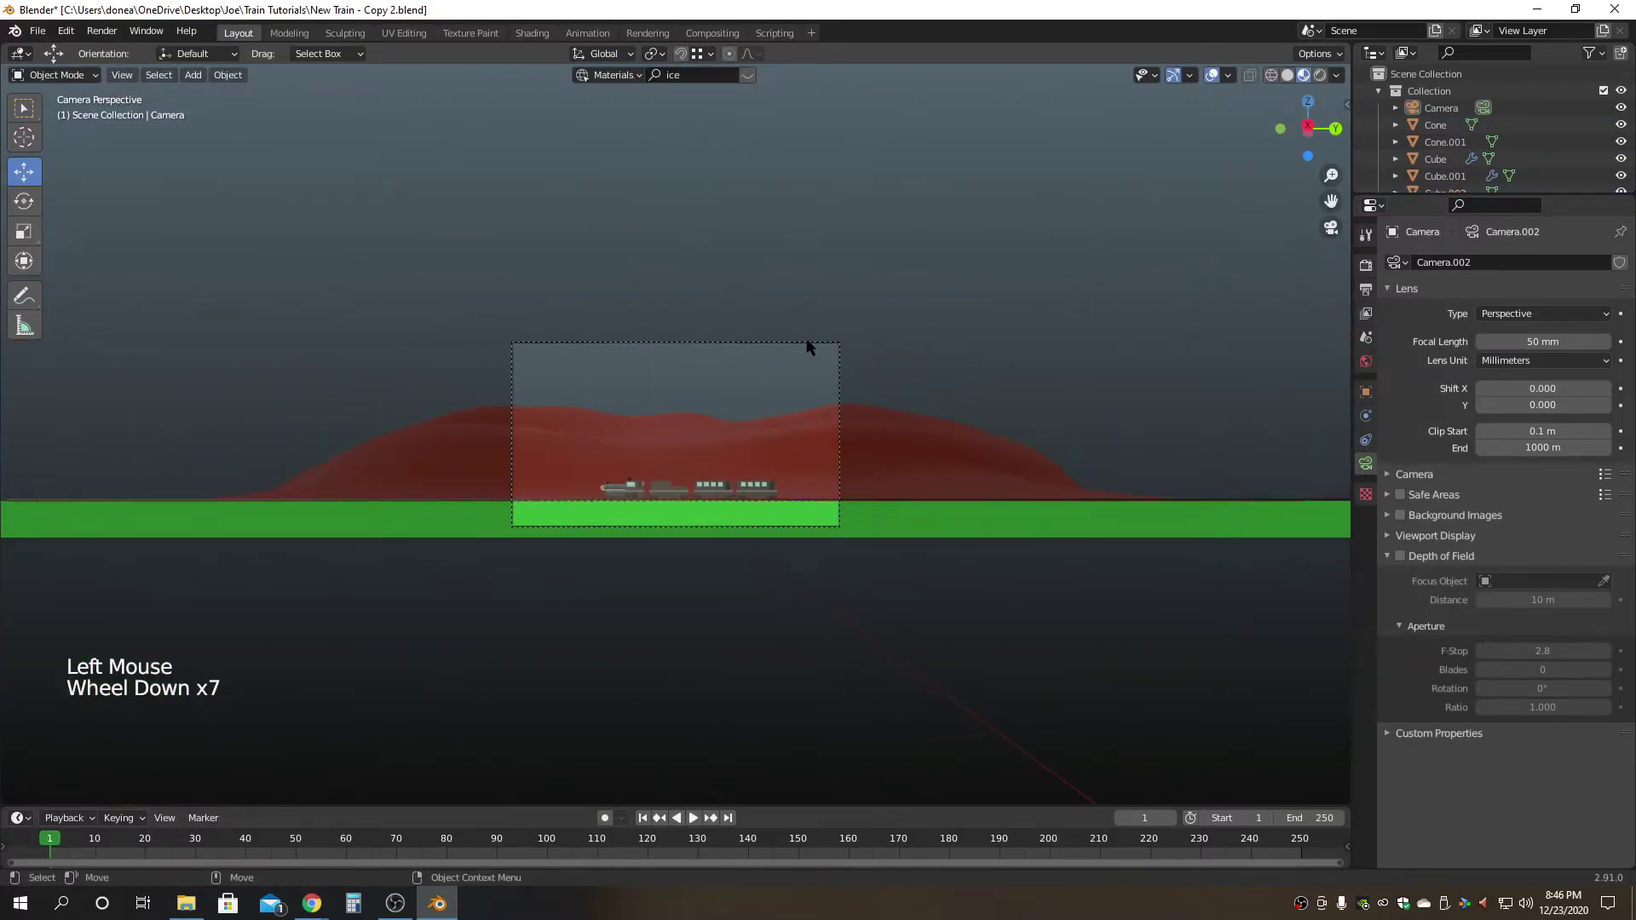
left_click_drag(751, 421, 886, 525, "alt")
scroll(905, 538, "down", 5)
key("F3")
left_click_drag(1103, 414, 1043, 471)
scroll(1093, 503, "down", 2)
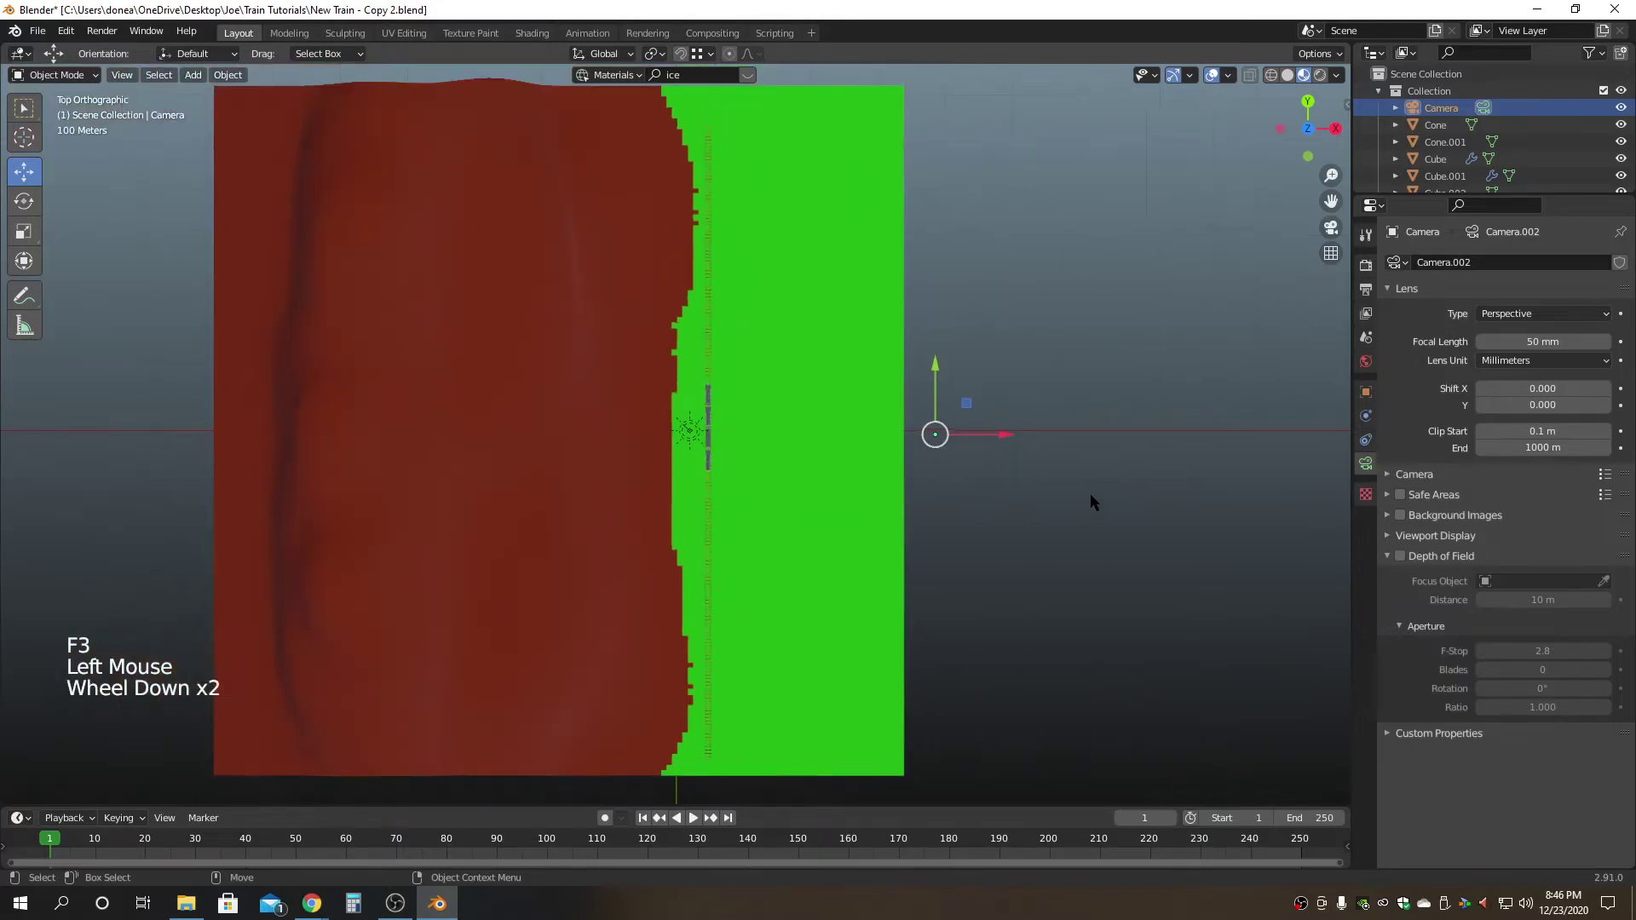
left_click(961, 494)
scroll(882, 342, "down", 3)
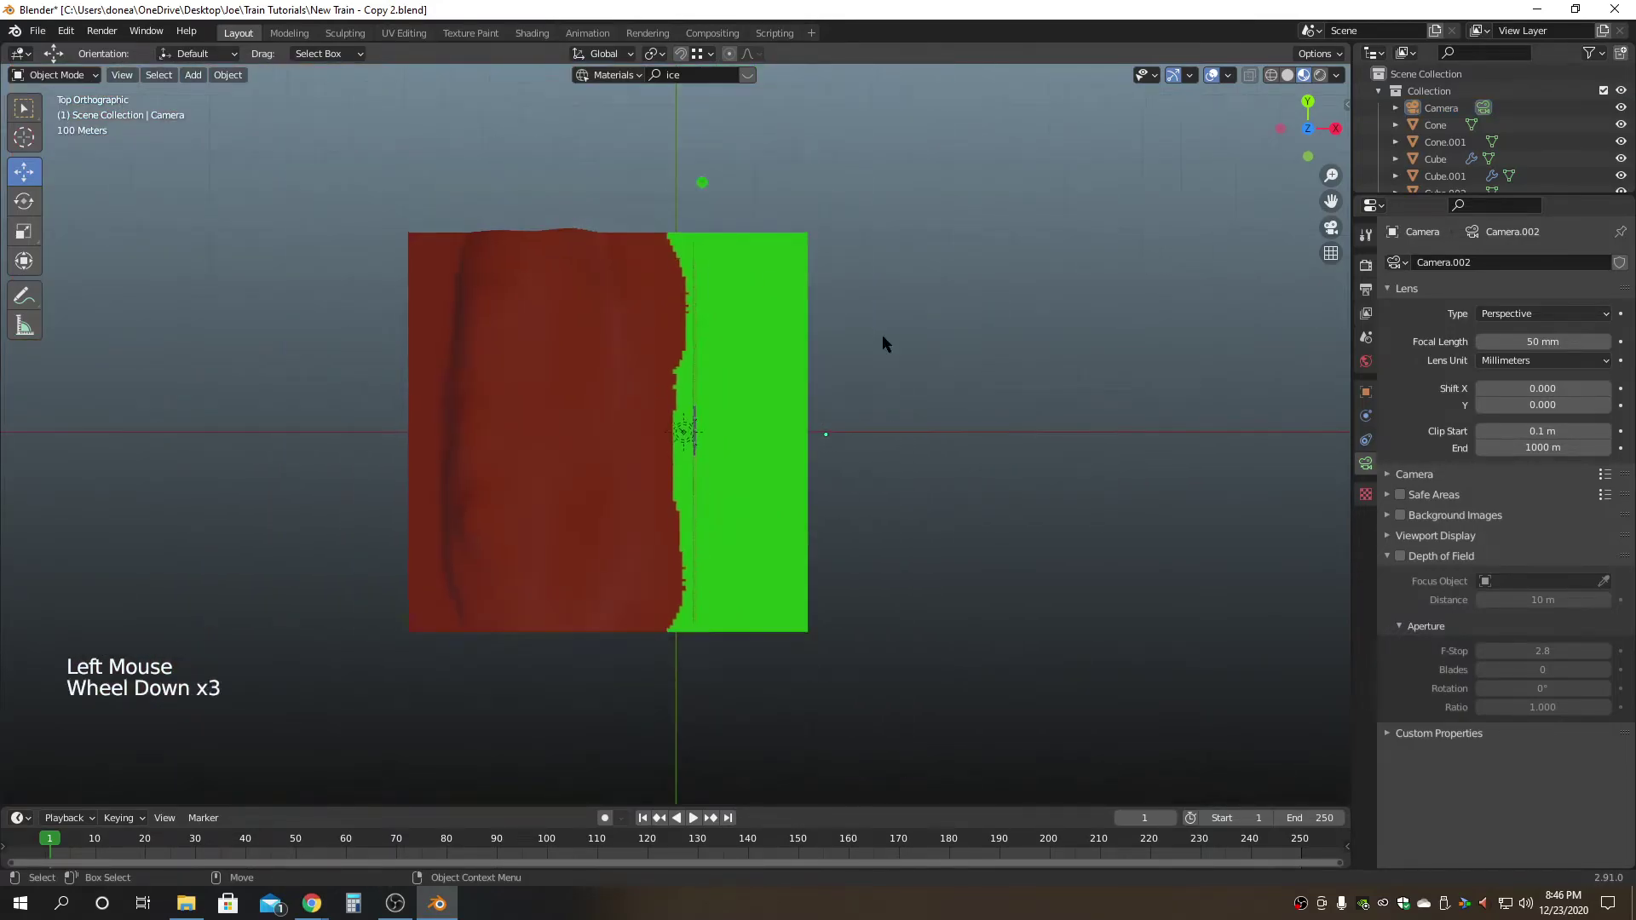
Select the tree and the terrain, start Scatter Objects and paint four lengthwise strokes of trees over the brown hills.
key("F3")
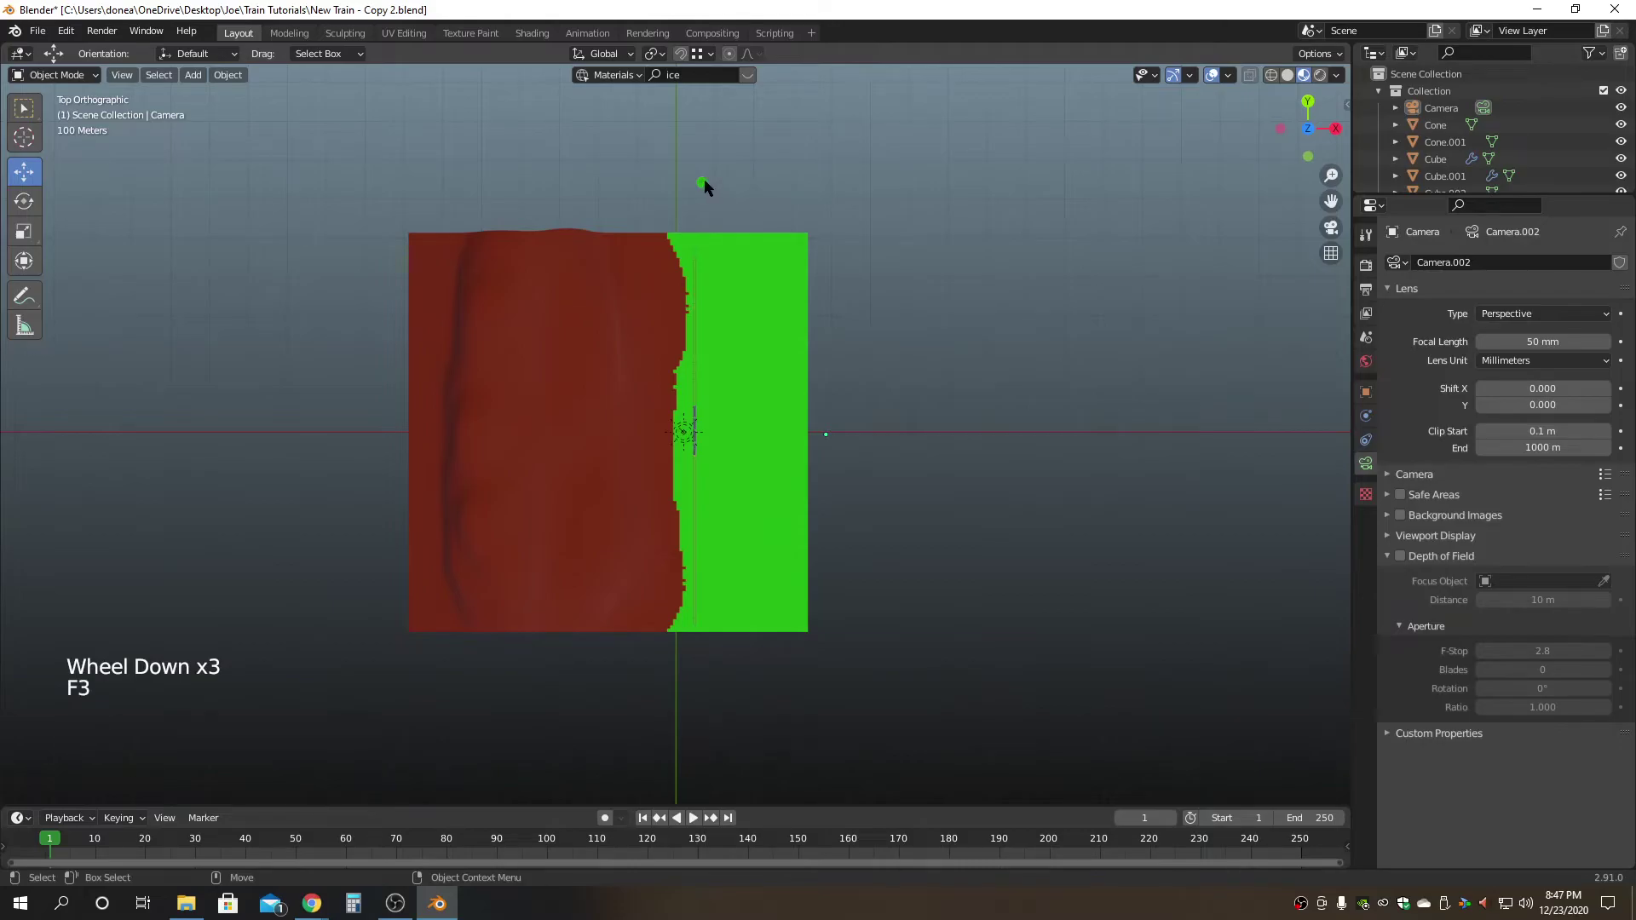
left_click(794, 352)
left_click(782, 385, "shift")
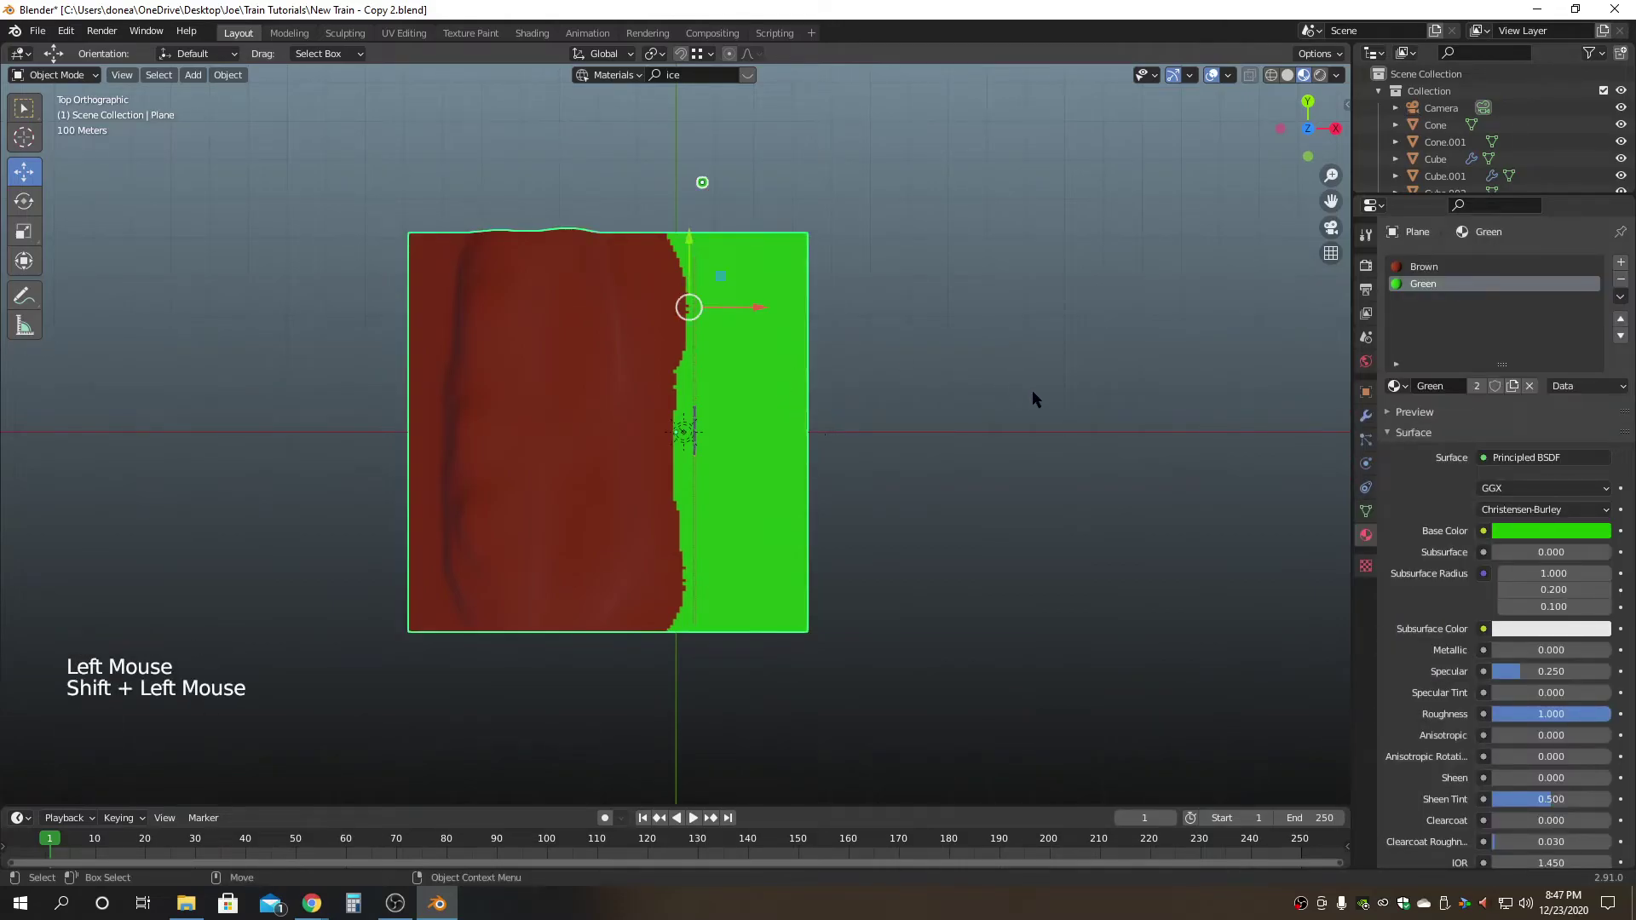
key("a")
left_click(227, 75)
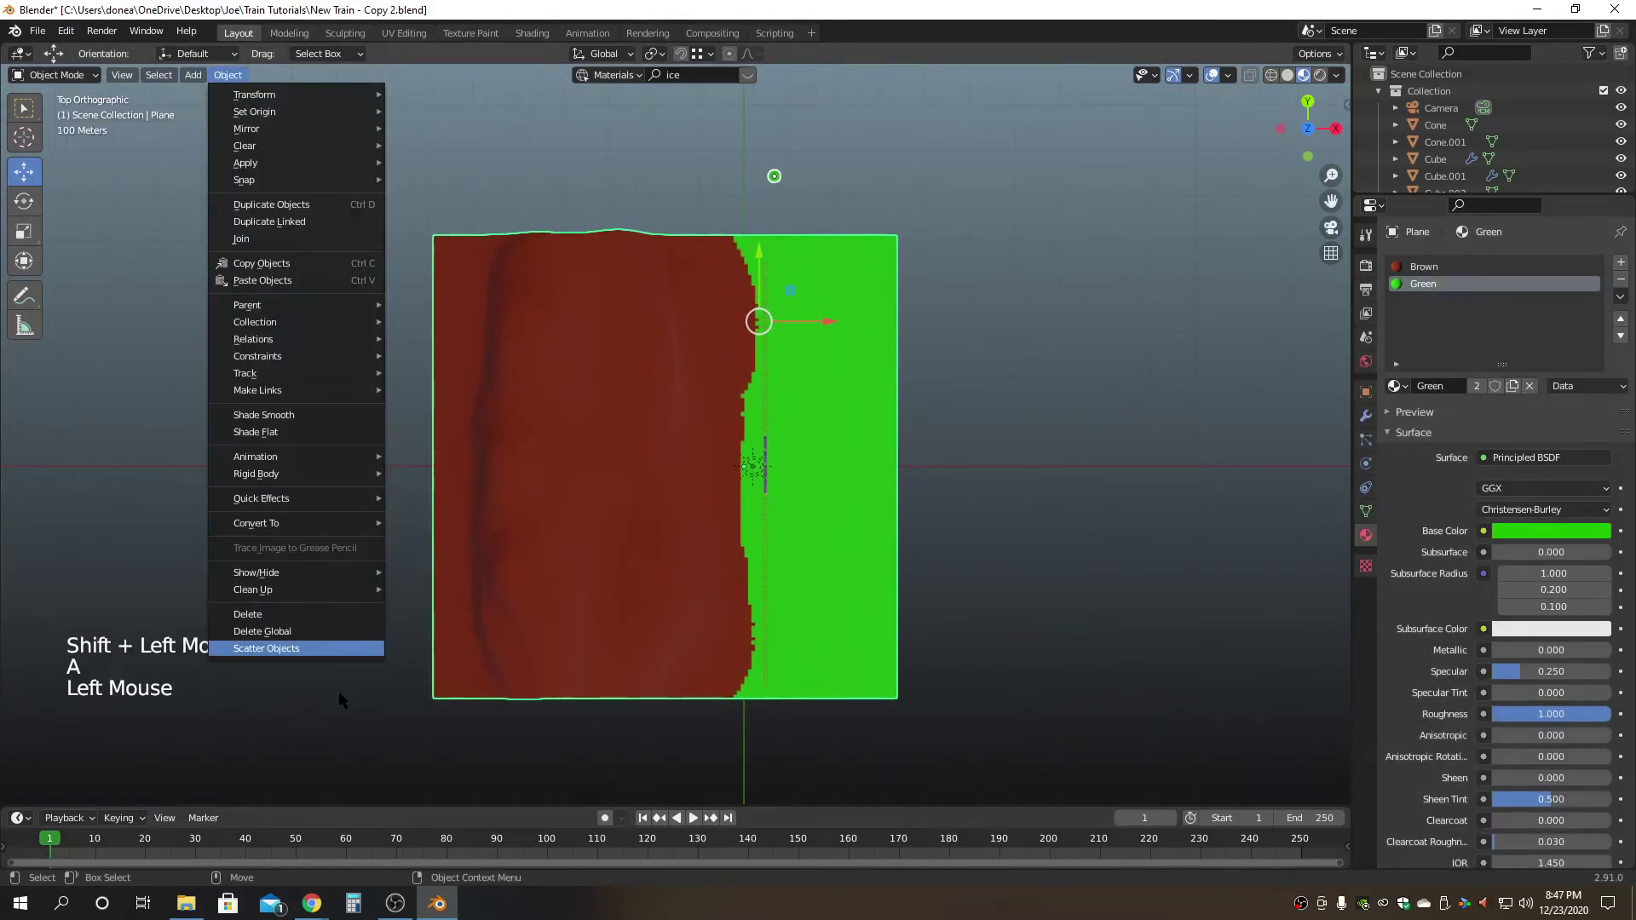
left_click(281, 648)
mouse_move(531, 241)
left_mouse_down()
mouse_move(516, 596)
mouse_move(533, 694)
left_mouse_up()
left_click_drag(579, 240, 581, 695)
left_click_drag(625, 265, 635, 694)
left_click_drag(701, 245, 703, 678)
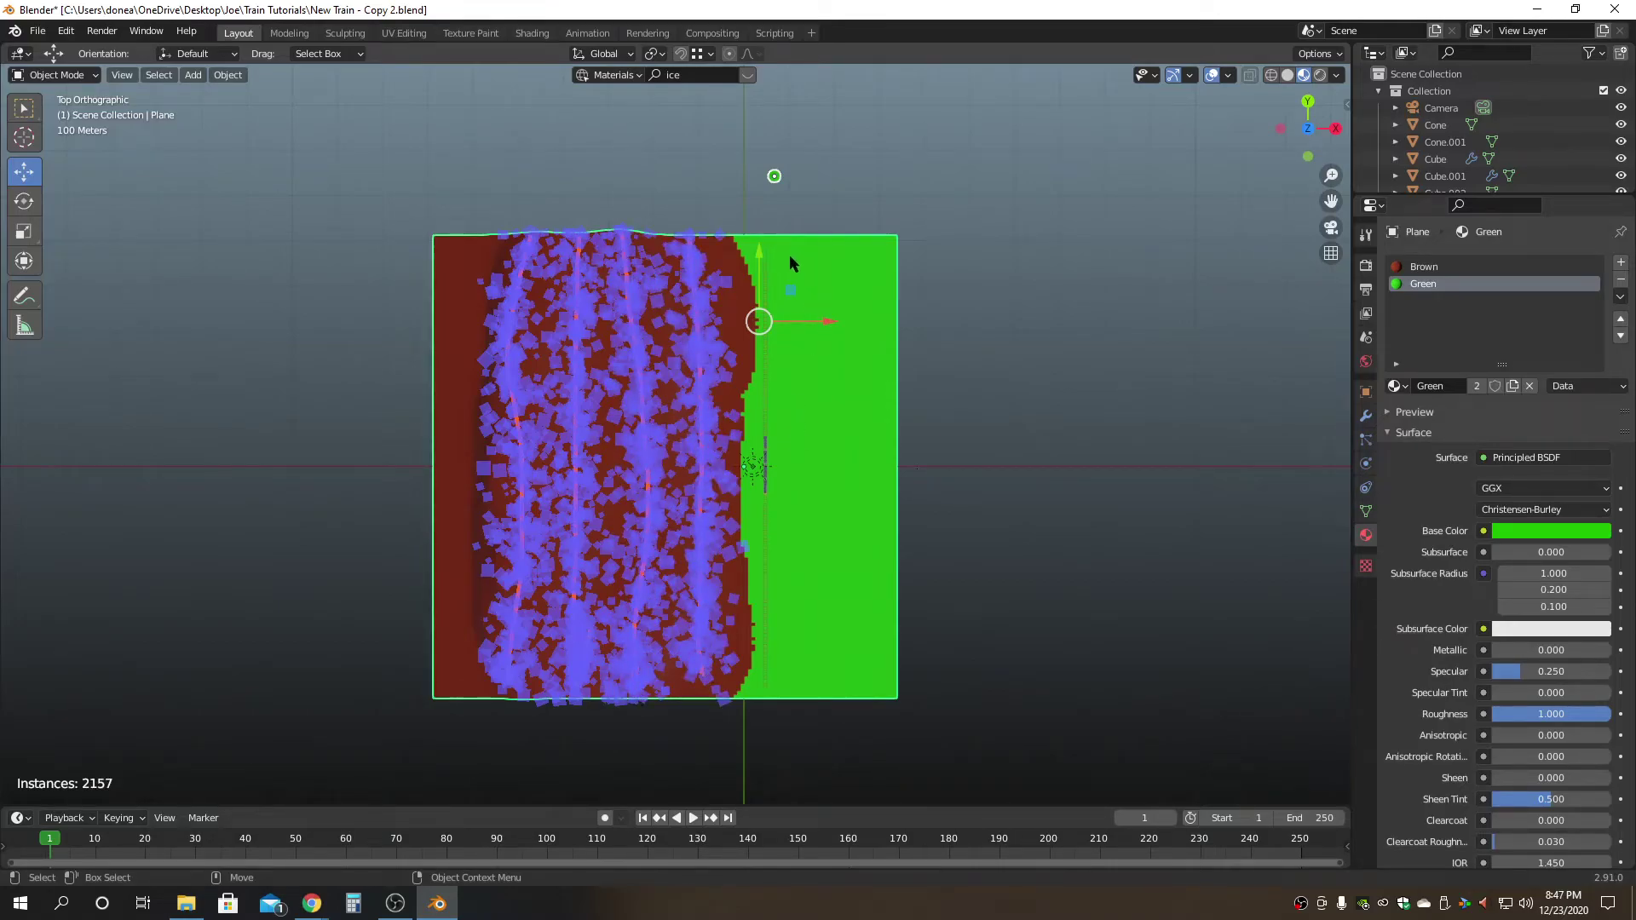
Paint two short tree strokes at each end of the green ground, leaving the area before the train clear, and apply the scatter.
left_click_drag(787, 303, 796, 392)
left_click_drag(867, 248, 869, 373)
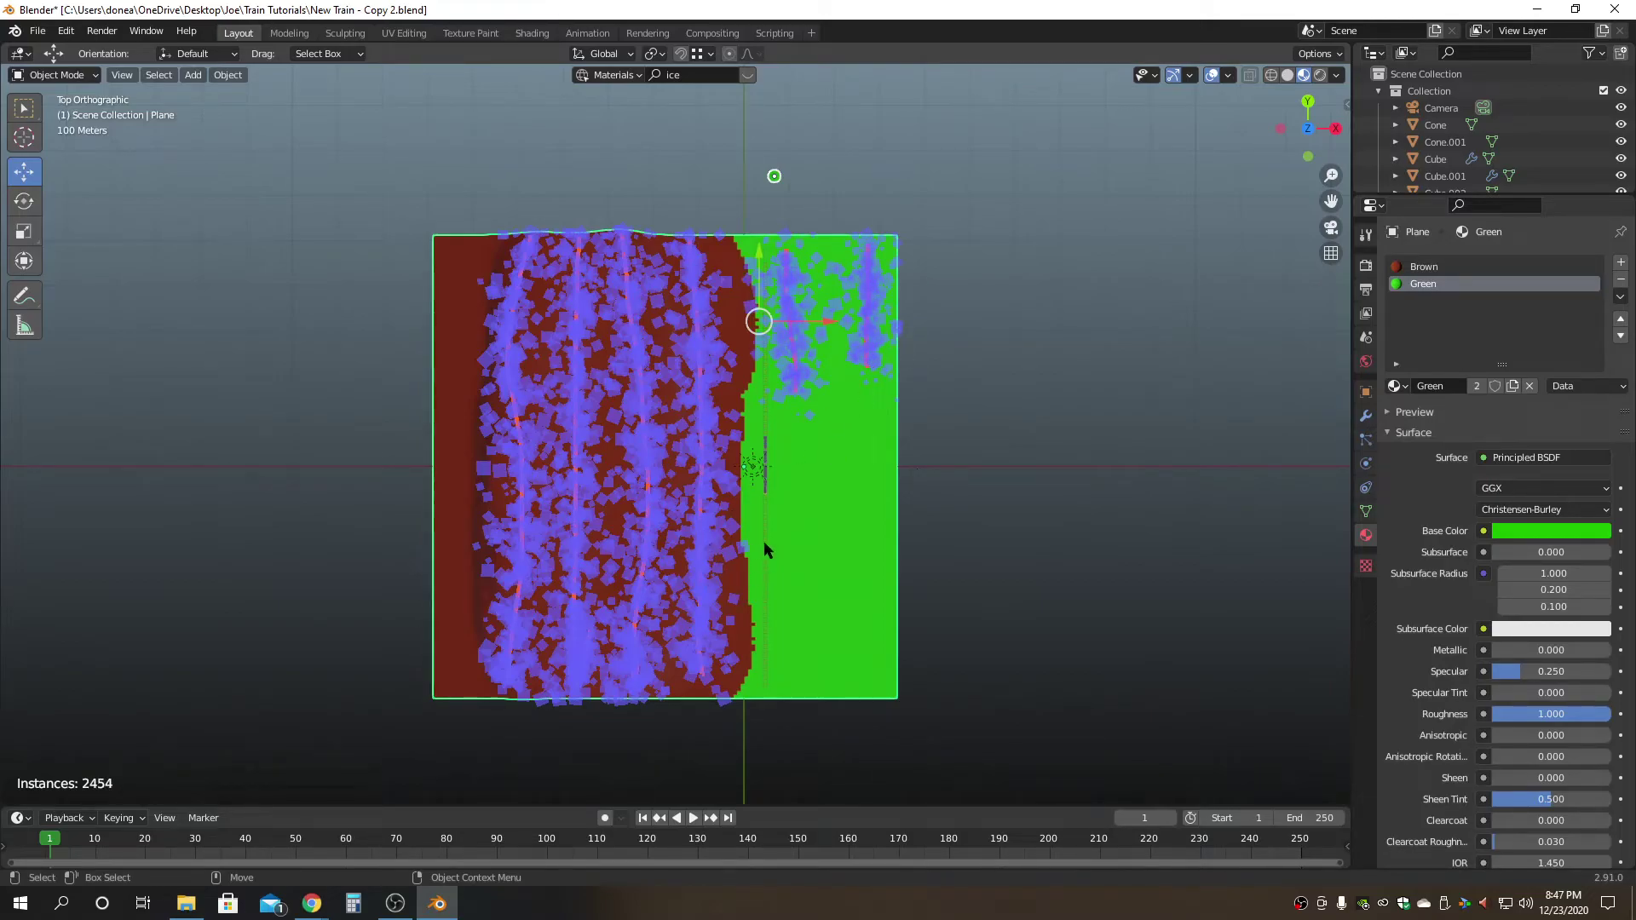
left_click_drag(783, 530, 788, 703)
left_click_drag(863, 617, 876, 712)
key("Return")
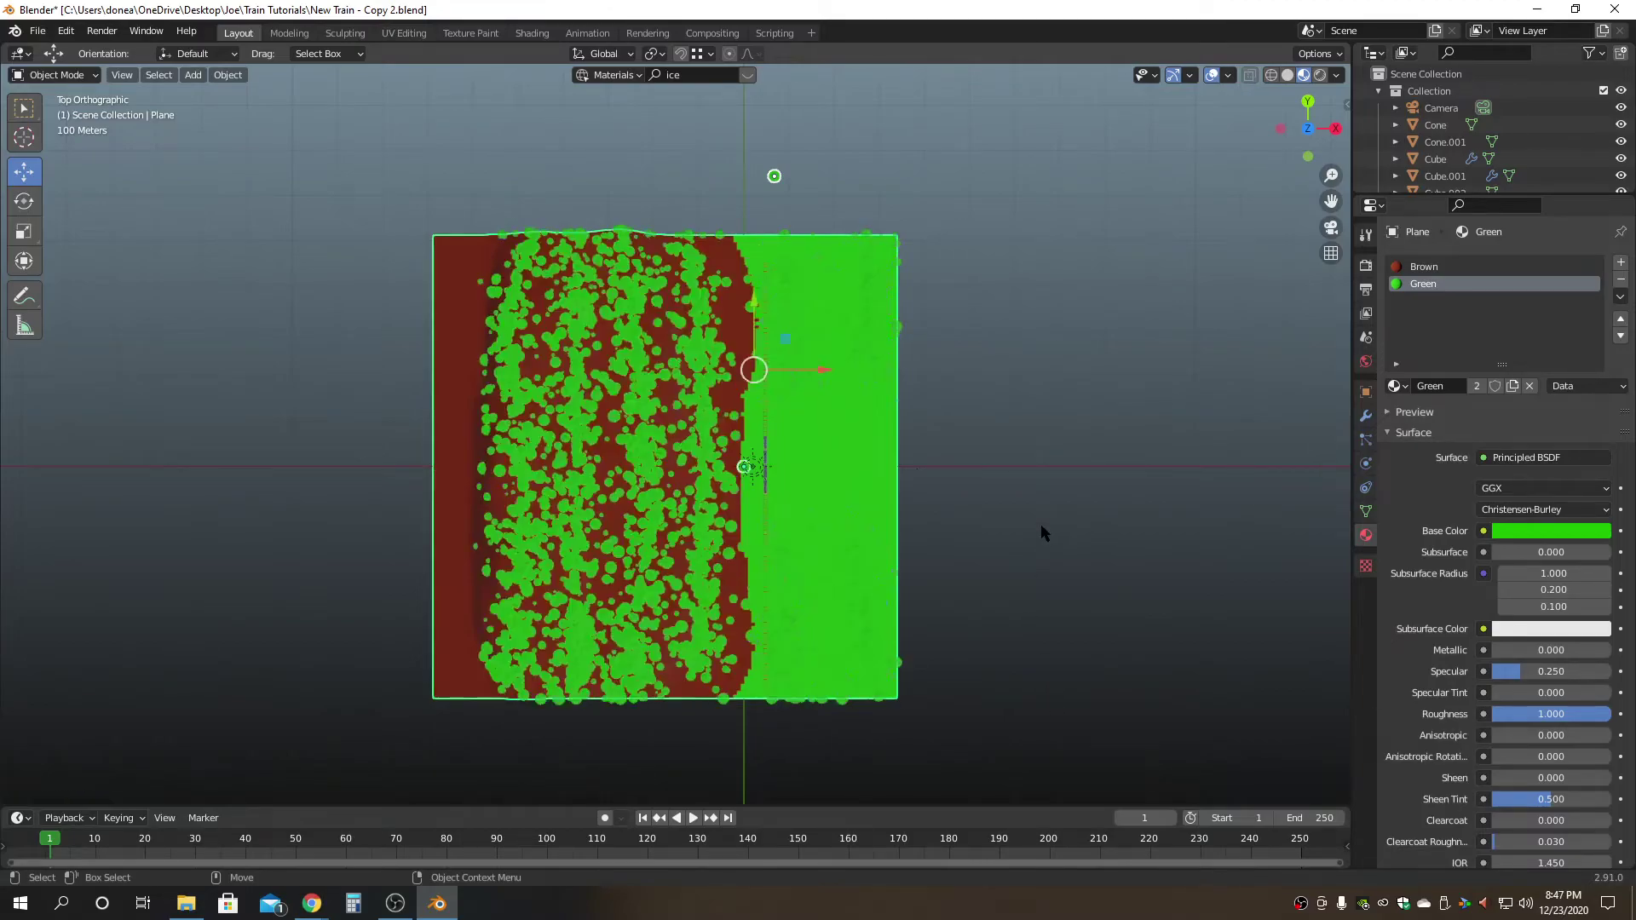
Check through the camera how the scattered trees frame the train.
left_click(1331, 227)
scroll(740, 501, "up", 7)
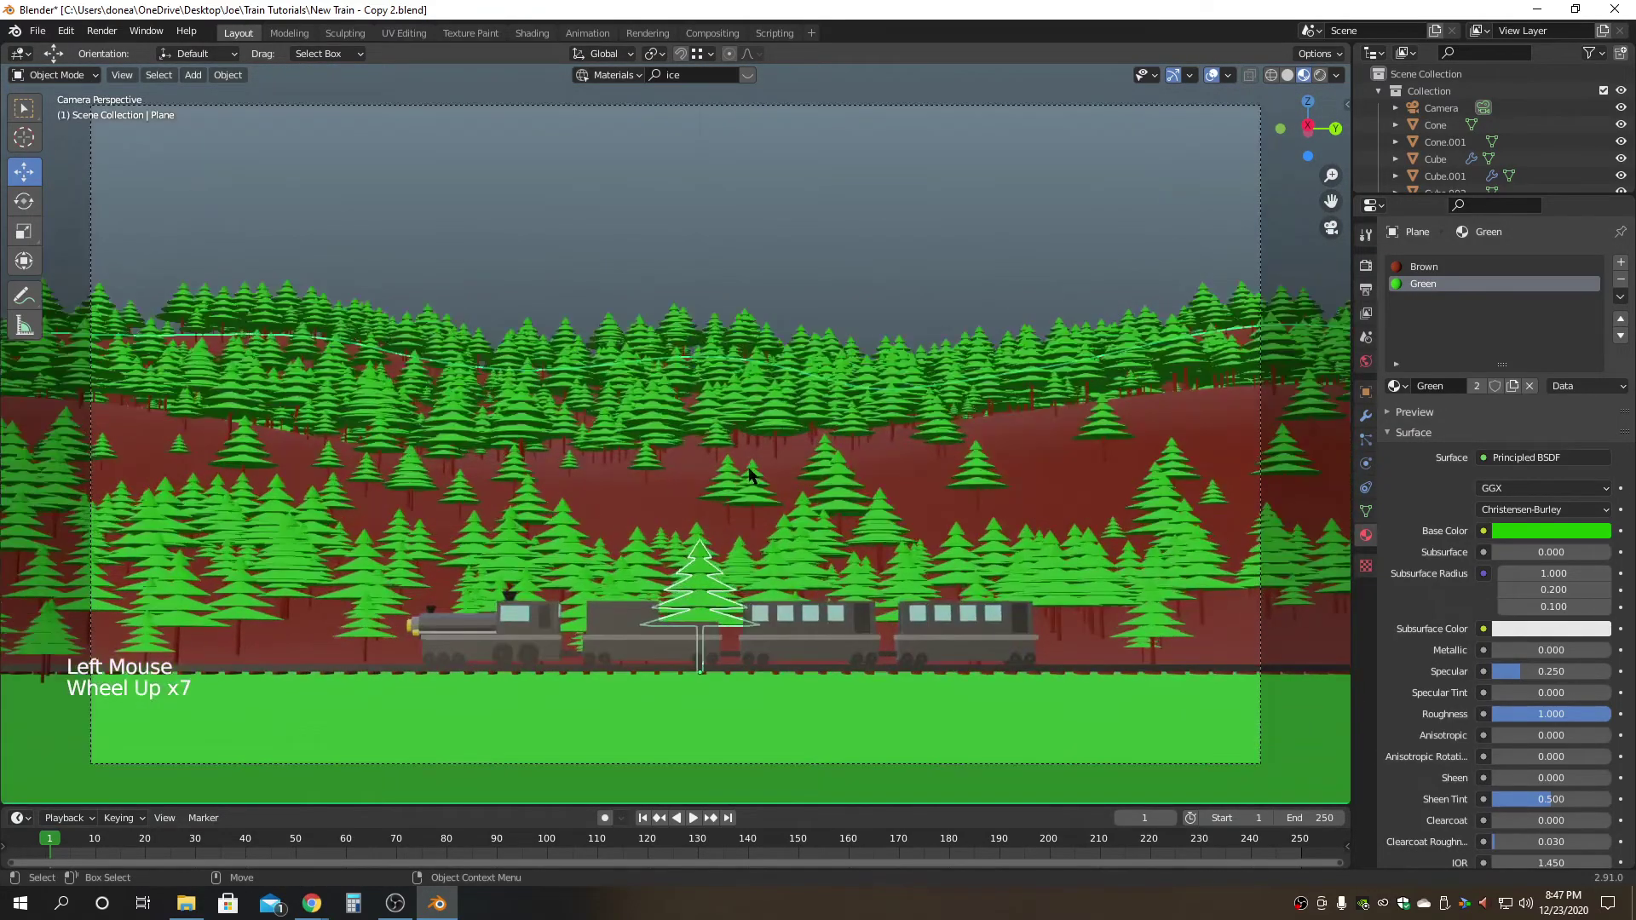
scroll(750, 474, "up", 1)
middle_click_drag(844, 255, 847, 170, "alt")
left_click(851, 145)
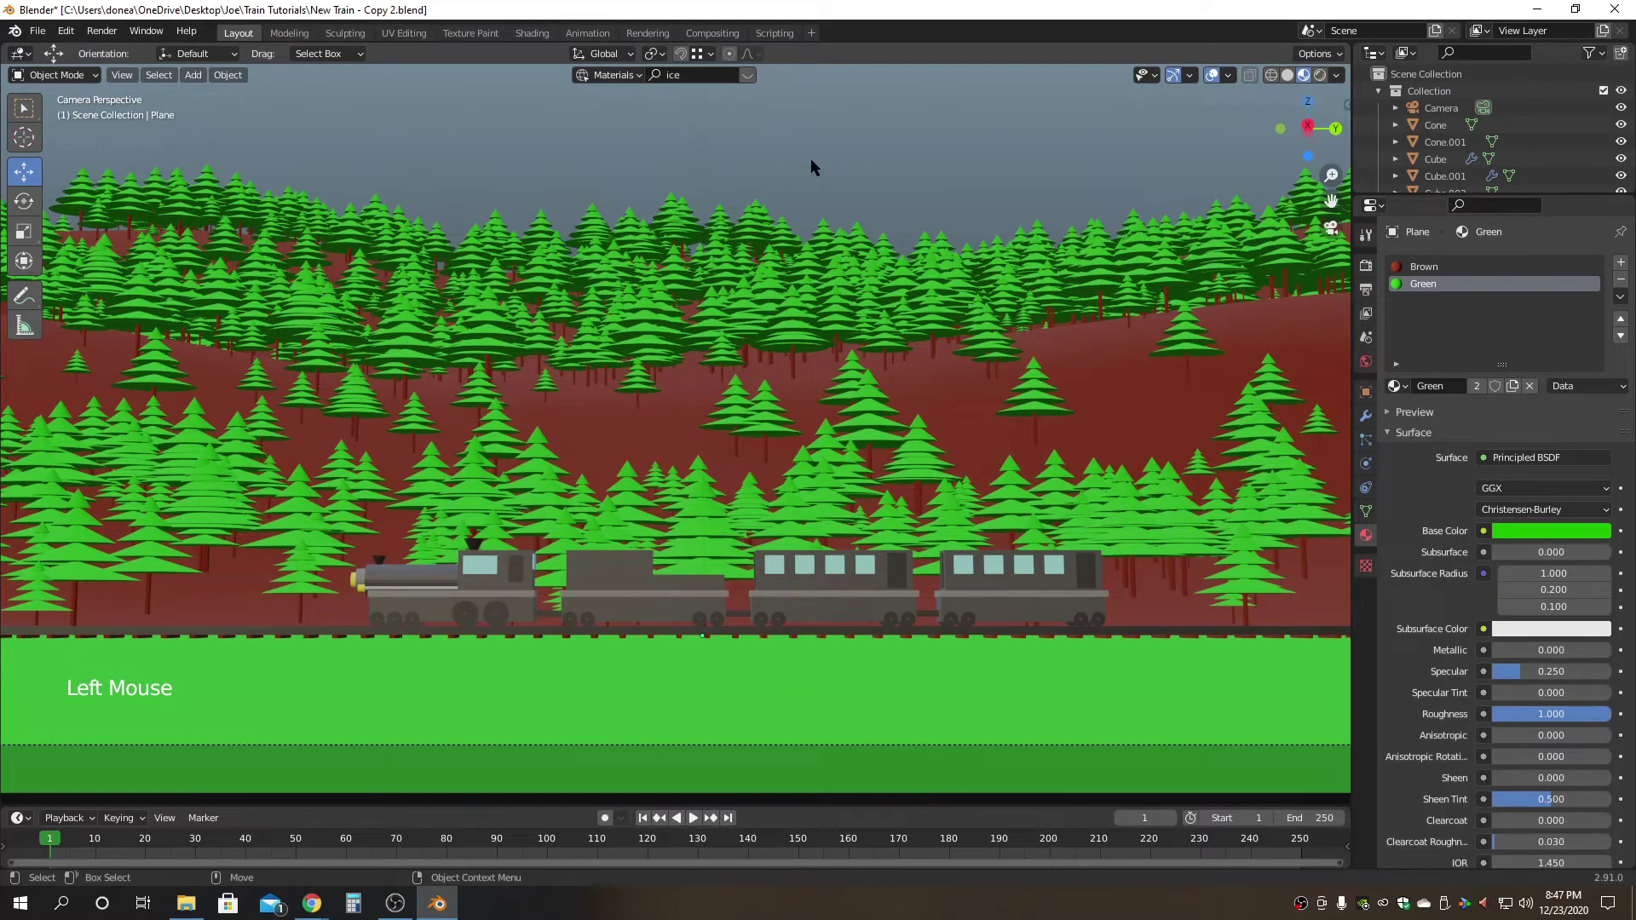
Inspect the tree distribution over the whole terrain from a free view, with the scattered instances selected.
scroll(811, 167, "down", 5)
left_click_drag(811, 174, 1065, 307, "alt")
scroll(1040, 312, "down", 3)
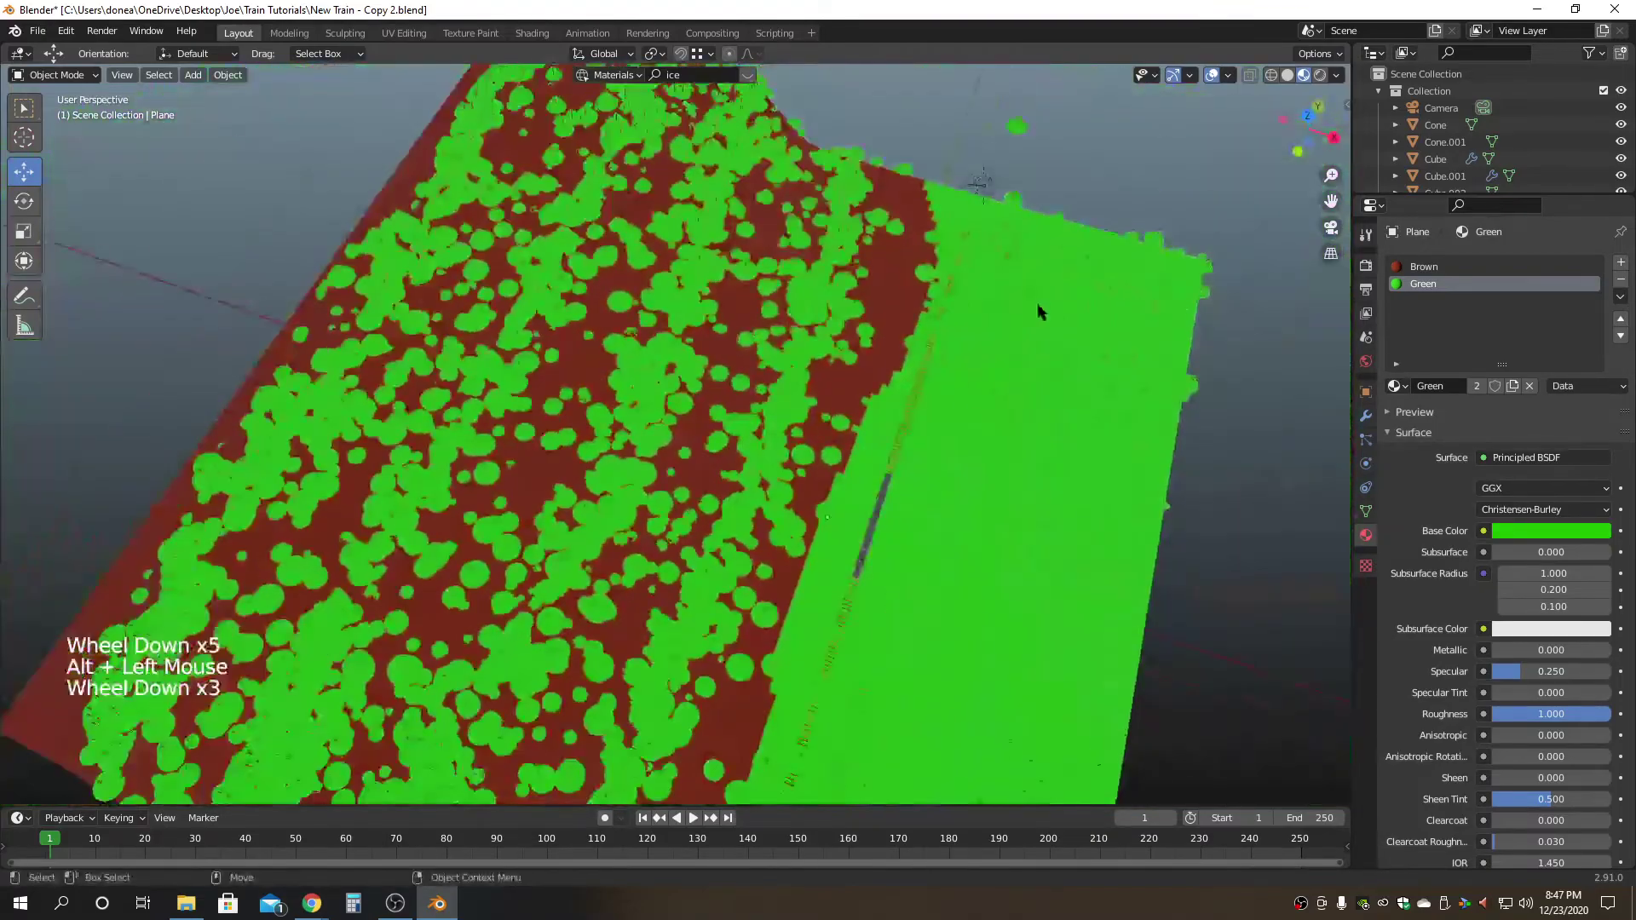
left_click_drag(1043, 228, 964, 303, "alt")
left_click(1022, 357)
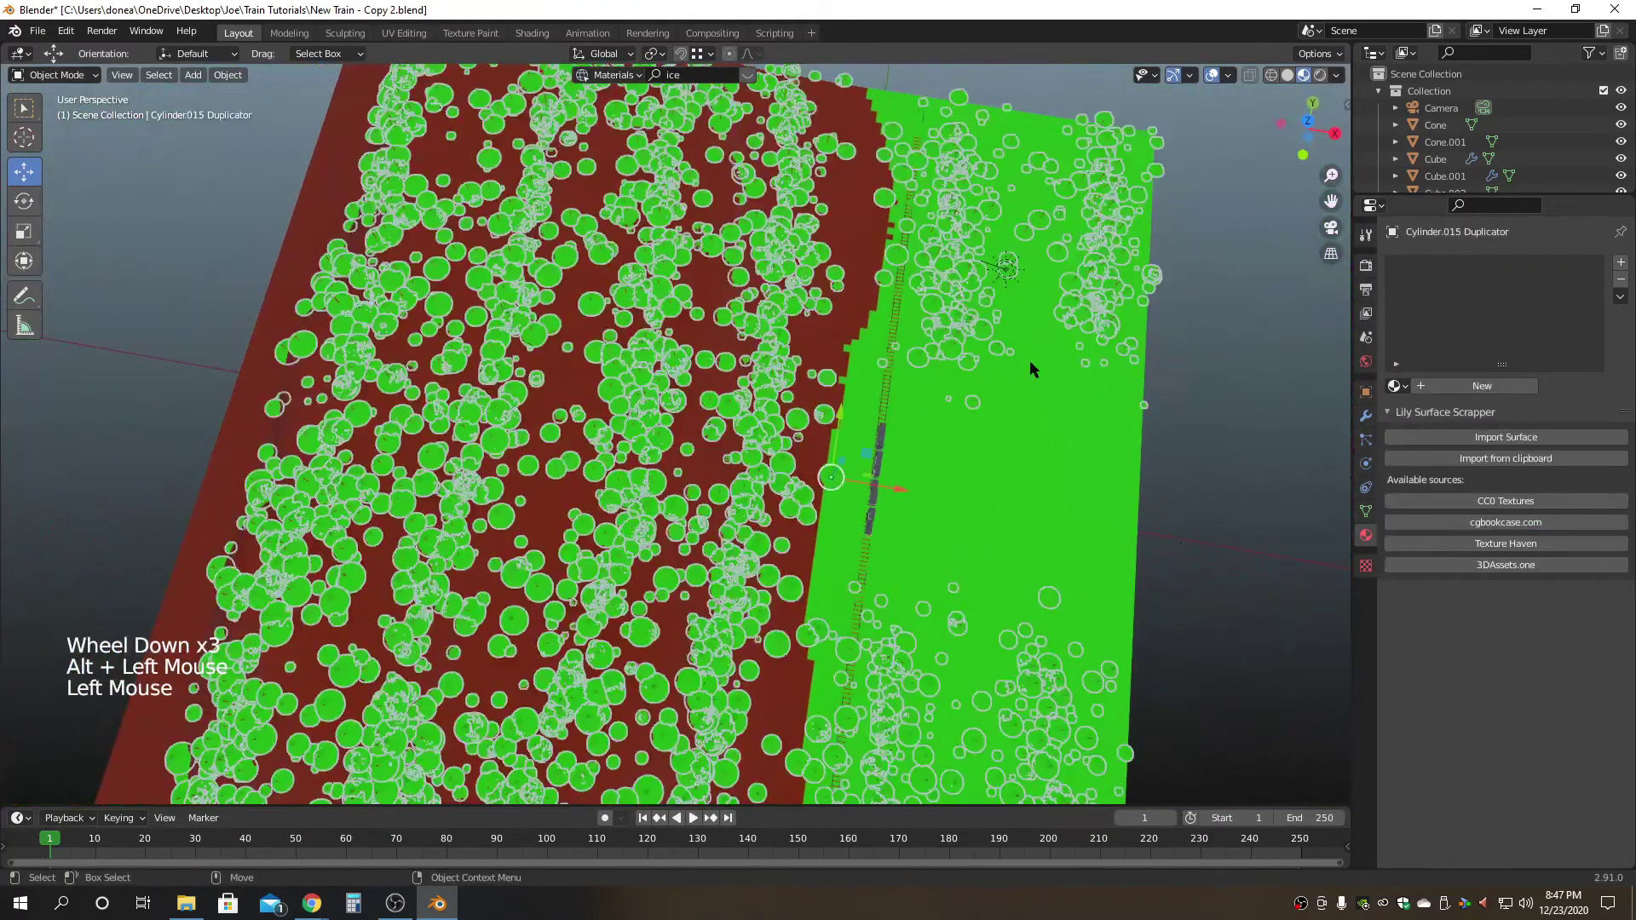
scroll(1189, 292, "down", 3)
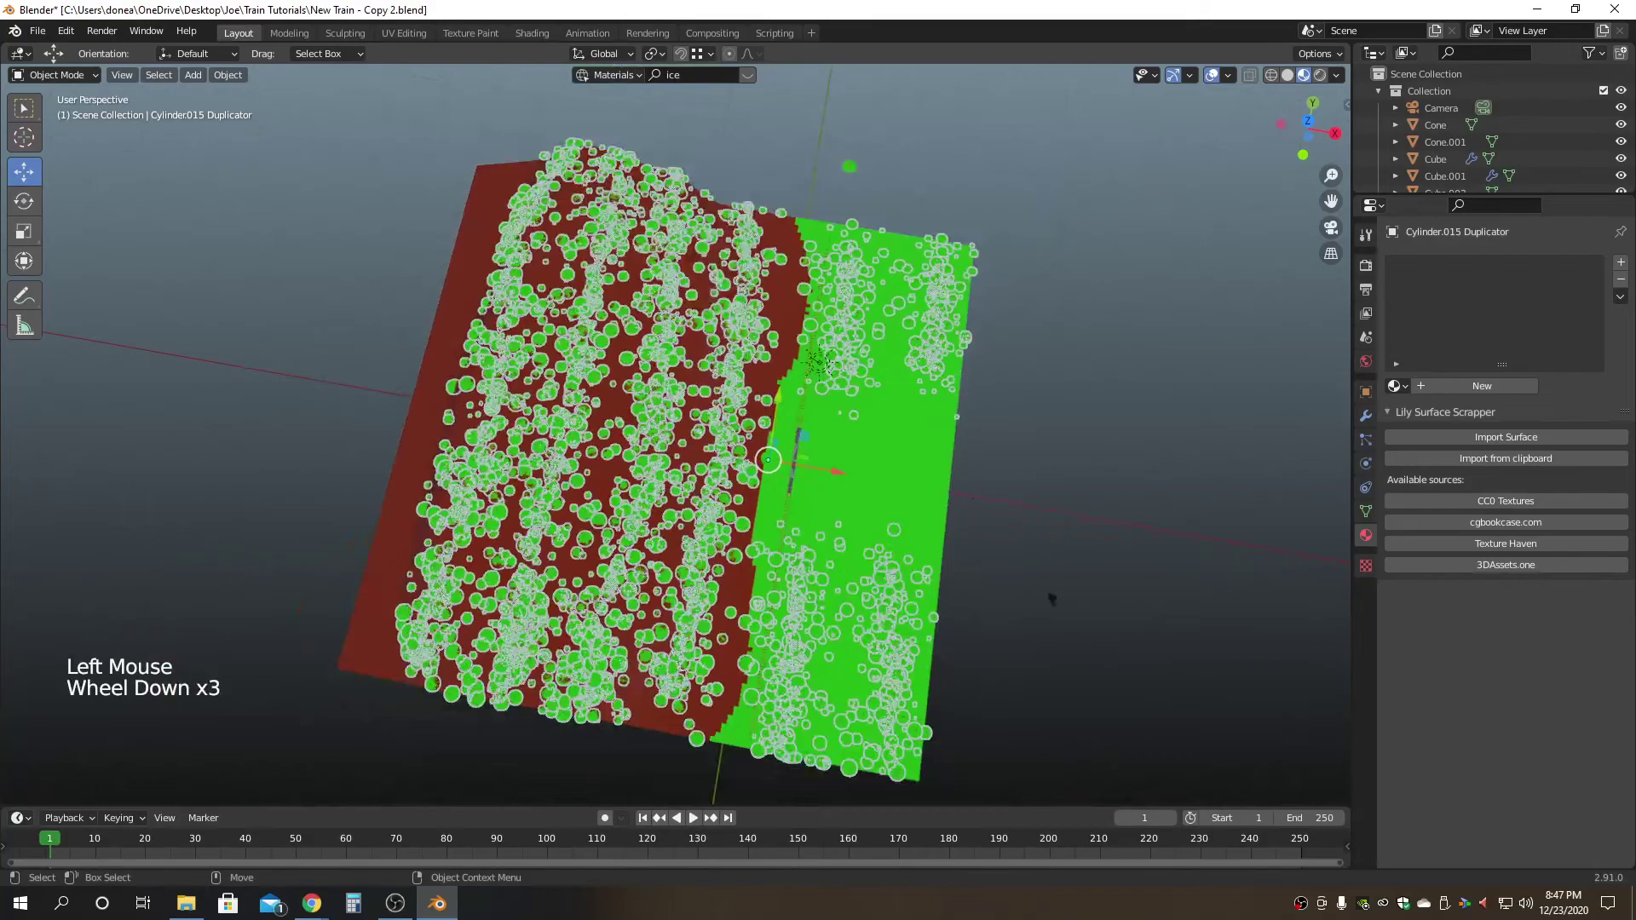
left_click_drag(1030, 567, 1068, 587, "alt")
scroll(1044, 554, "up", 1)
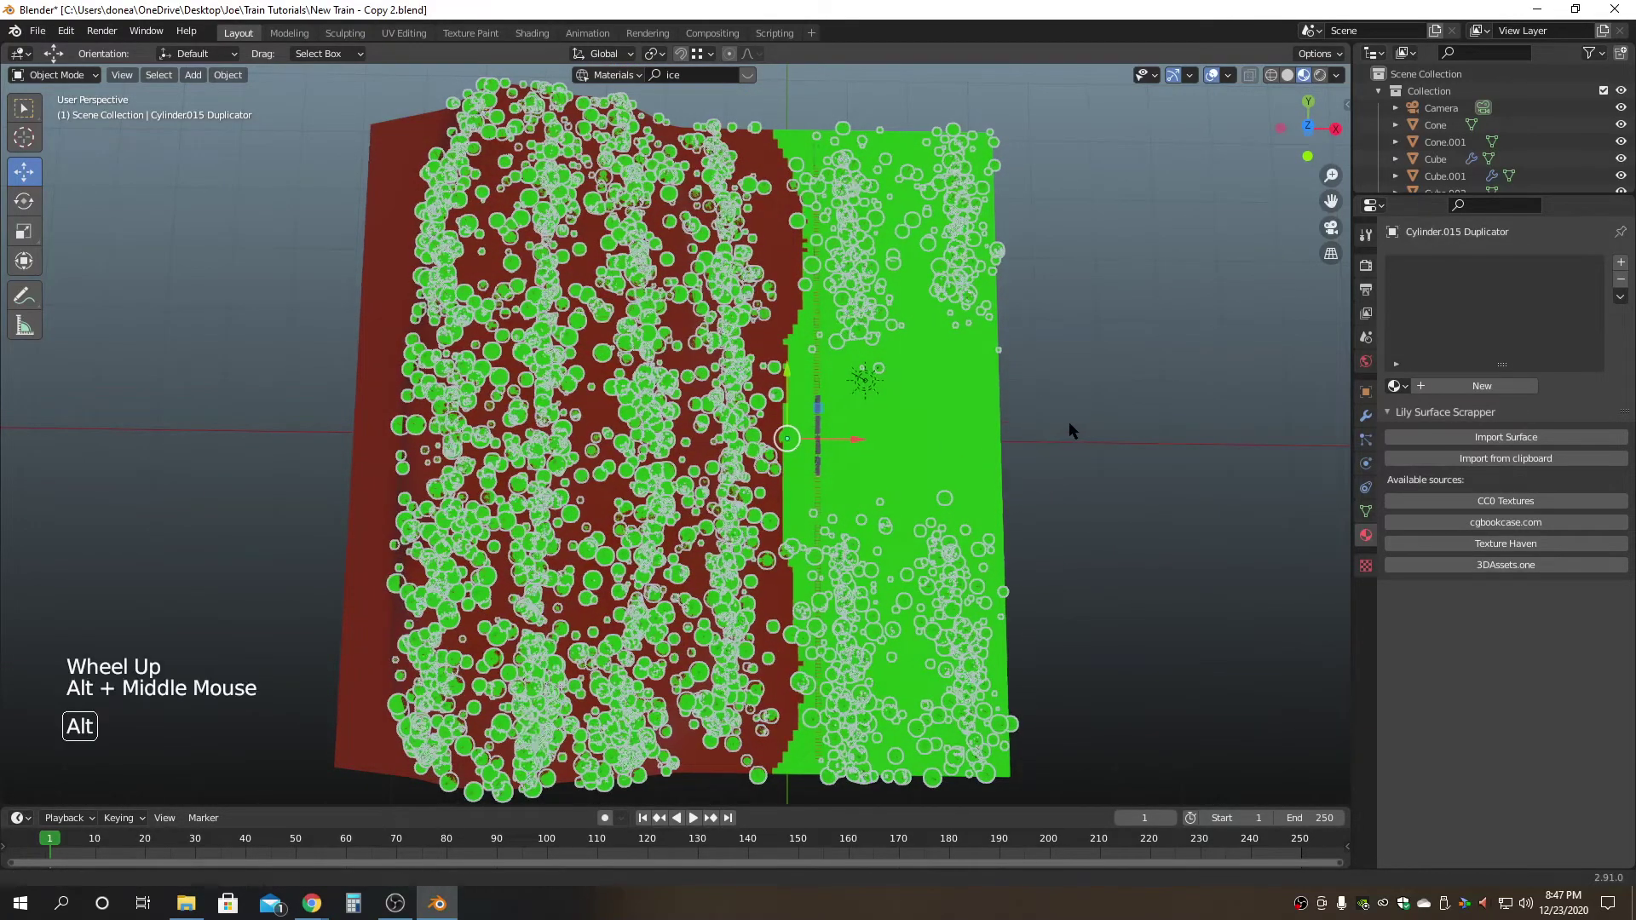
middle_click_drag(1072, 422, 913, 464, "alt")
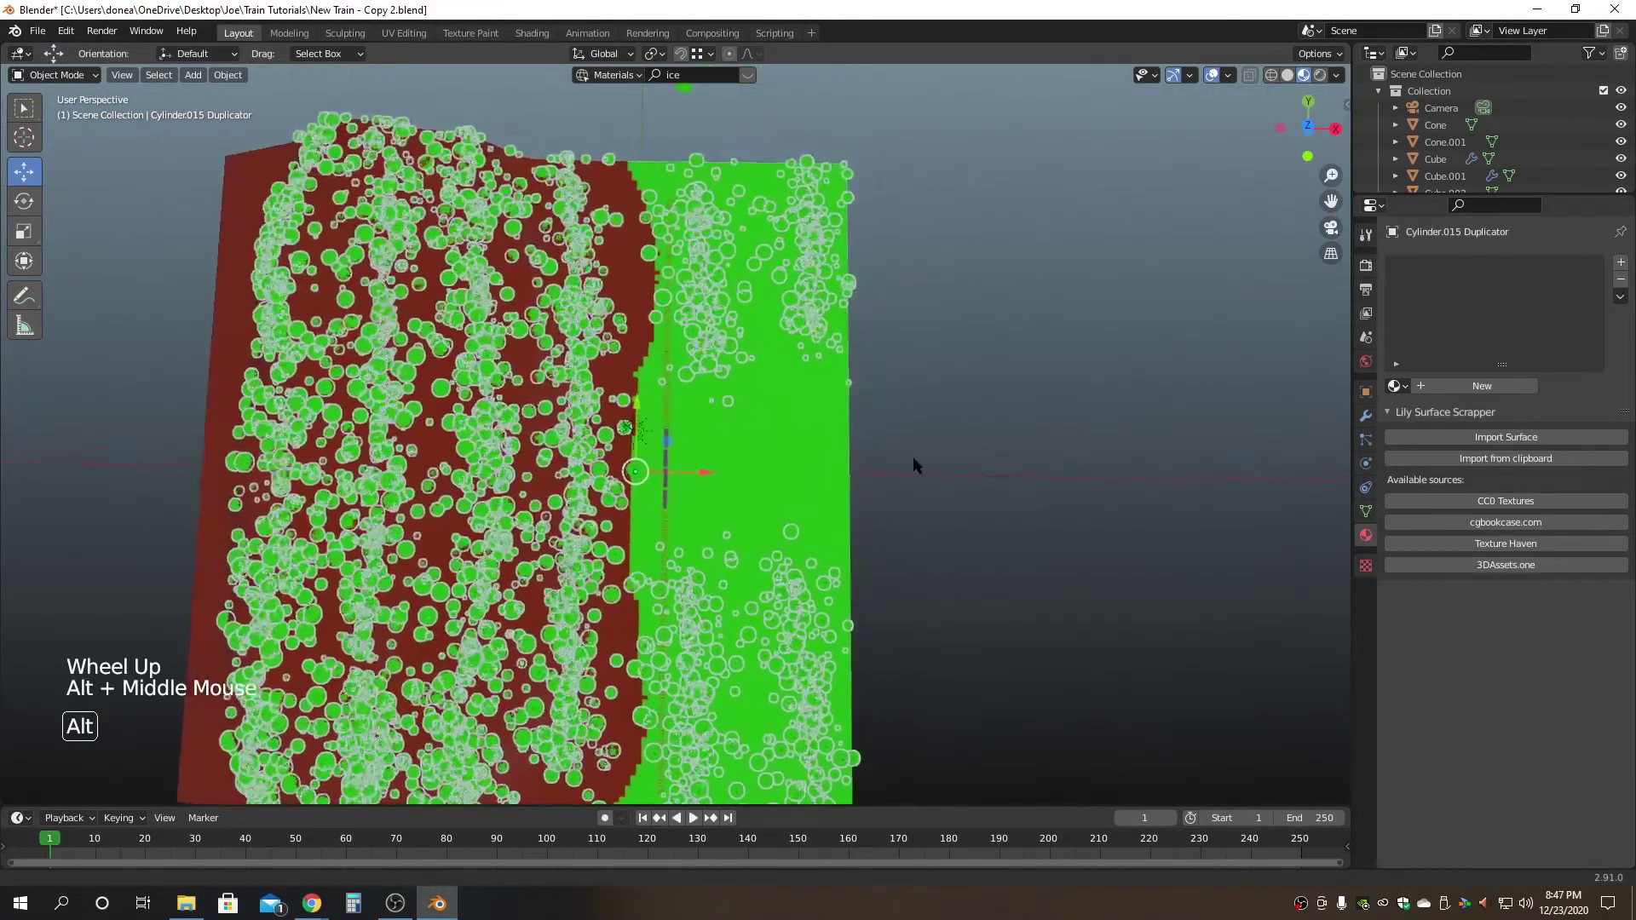
Reselect the tree and the terrain, and show the scene in solid shading through the camera.
left_click(677, 90)
left_click(860, 508, "shift")
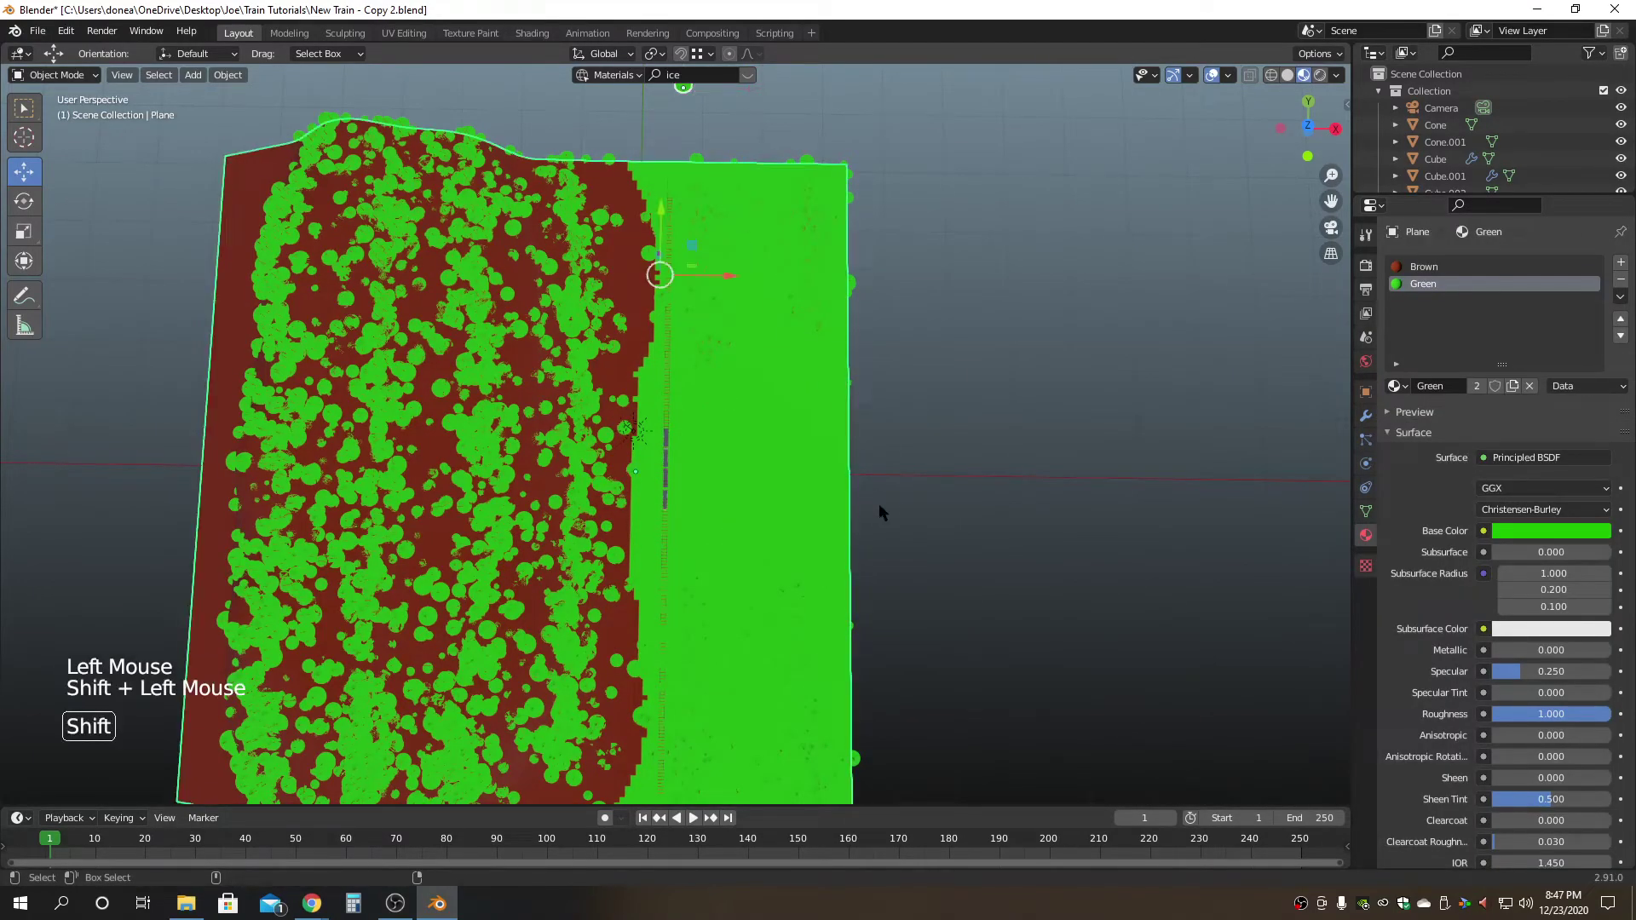
key("F3")
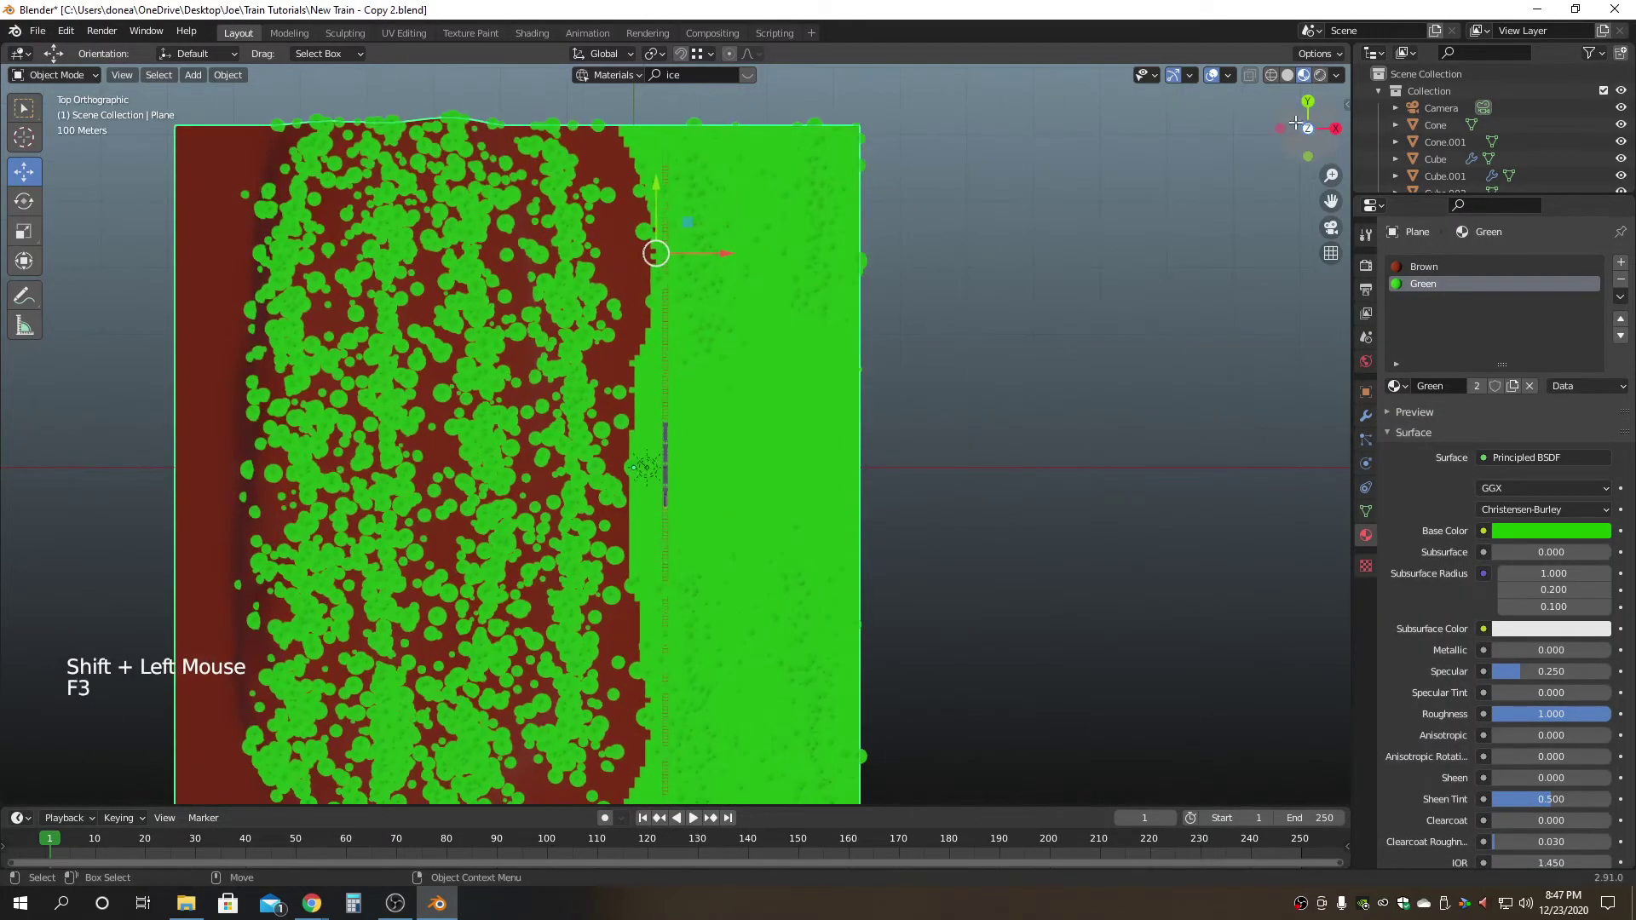
left_click(1288, 75)
middle_click(905, 504, "alt")
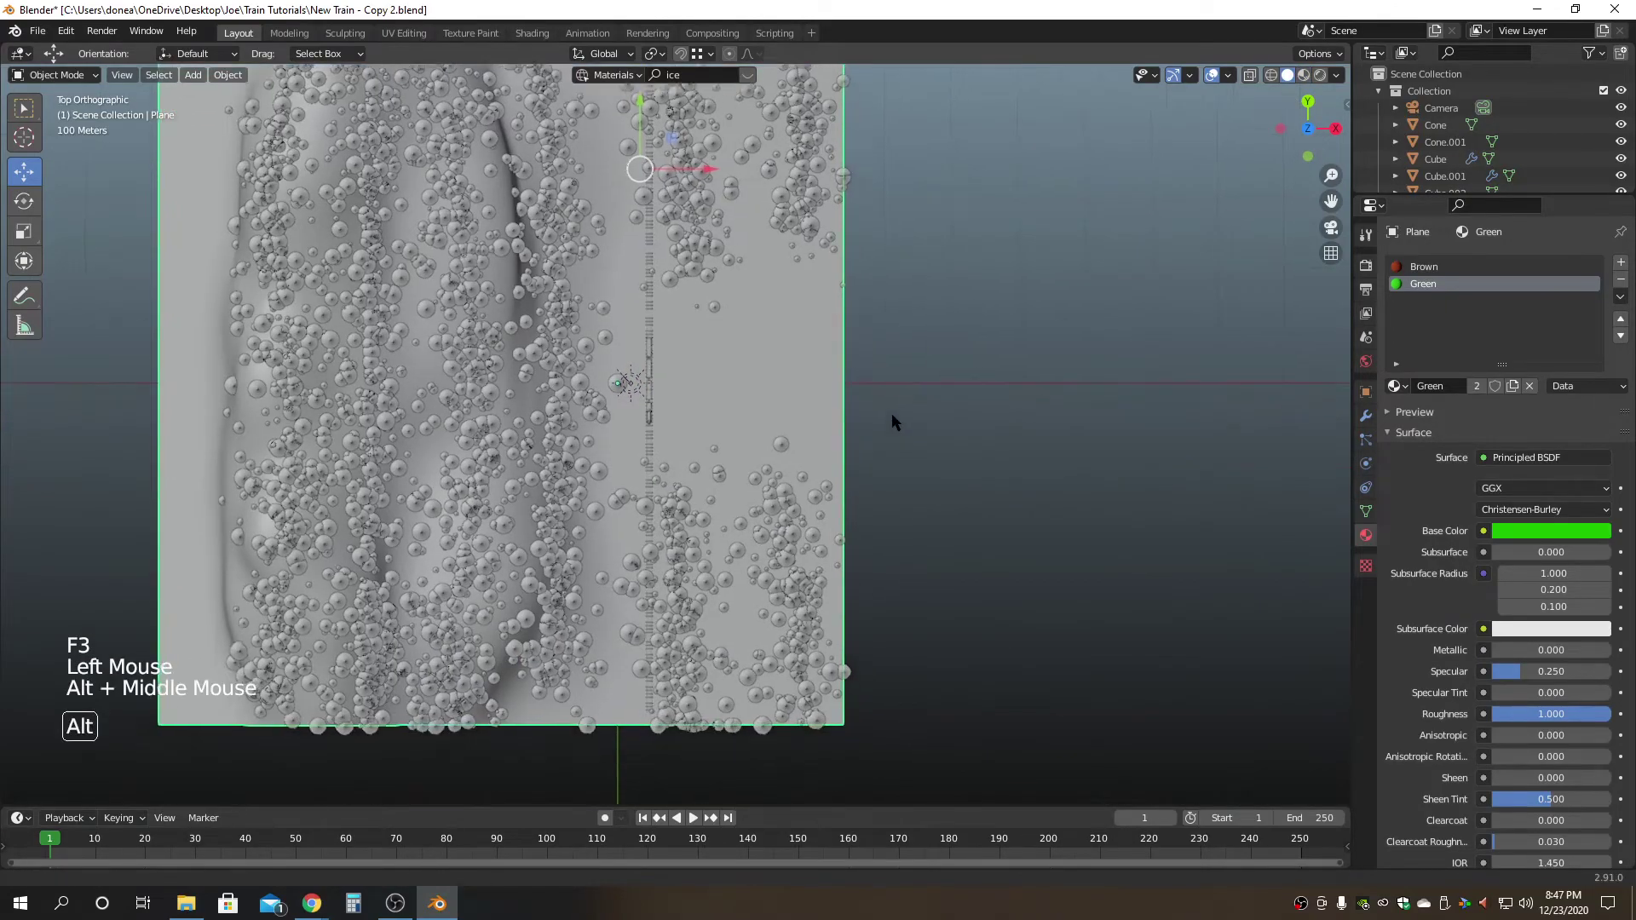
scroll(899, 405, "up", 2)
left_click(1331, 227)
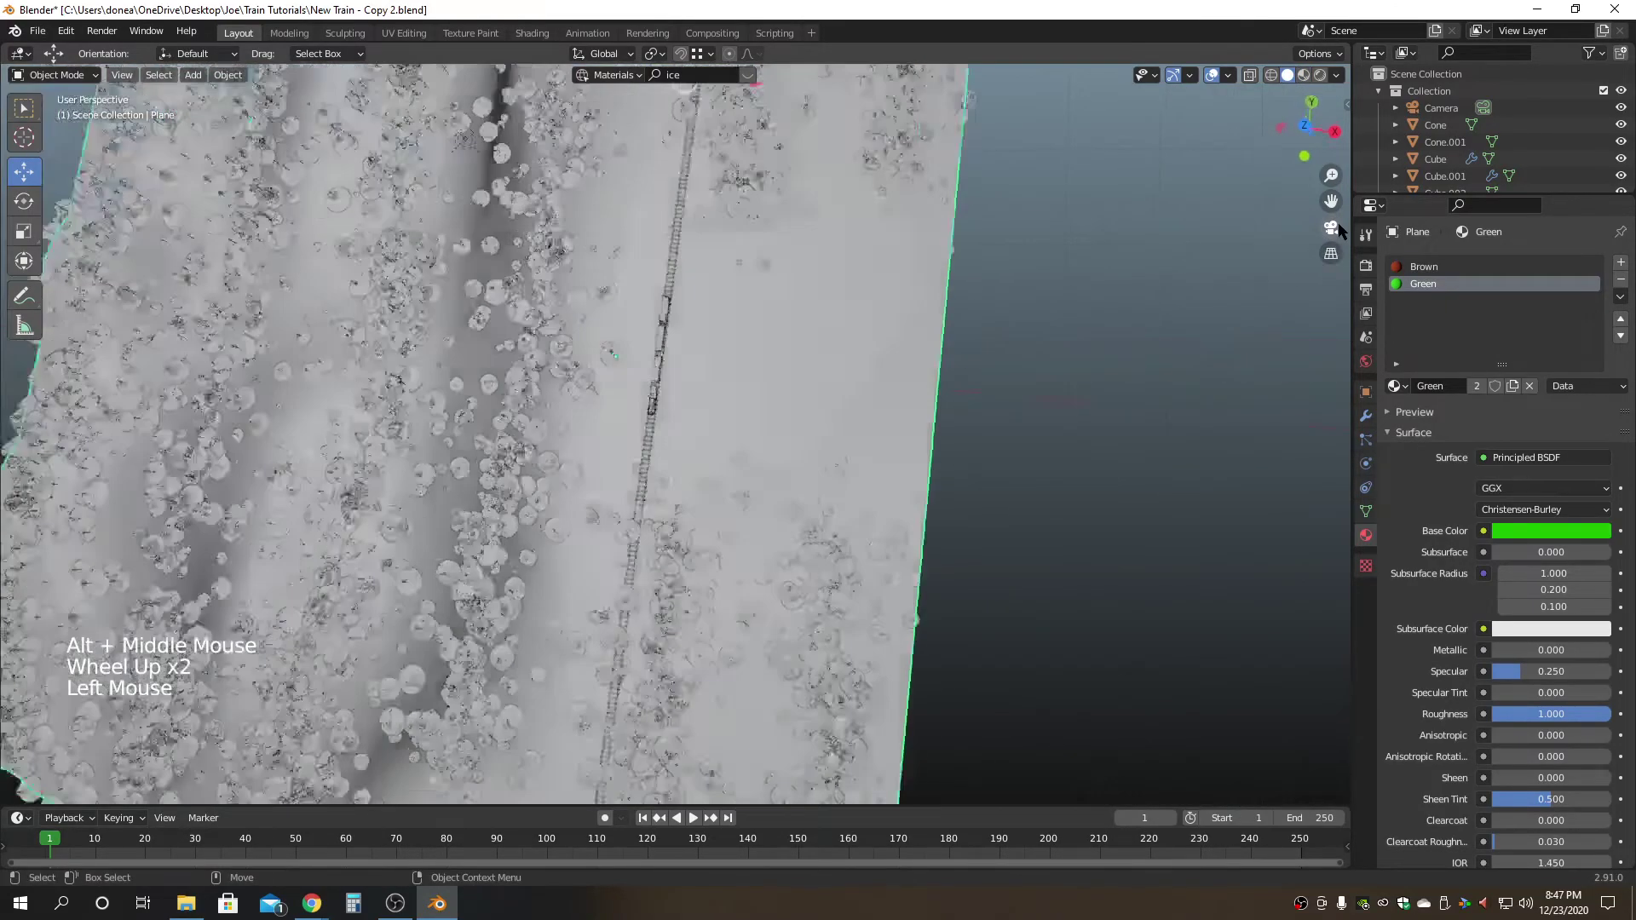
scroll(794, 545, "up", 3)
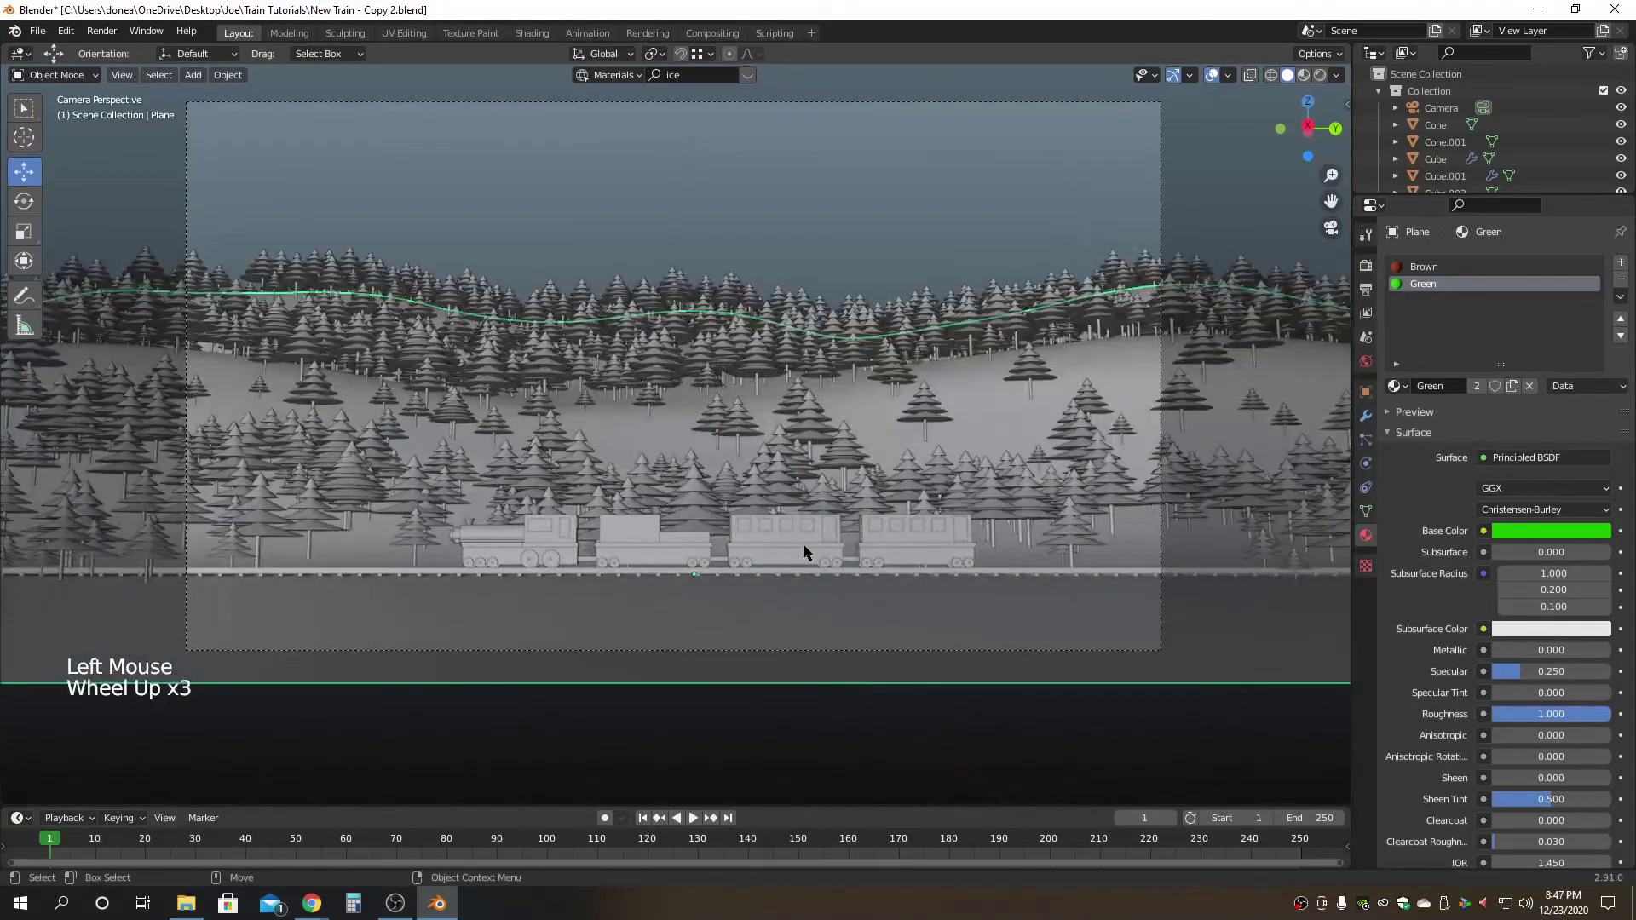
middle_click(848, 537, "alt")
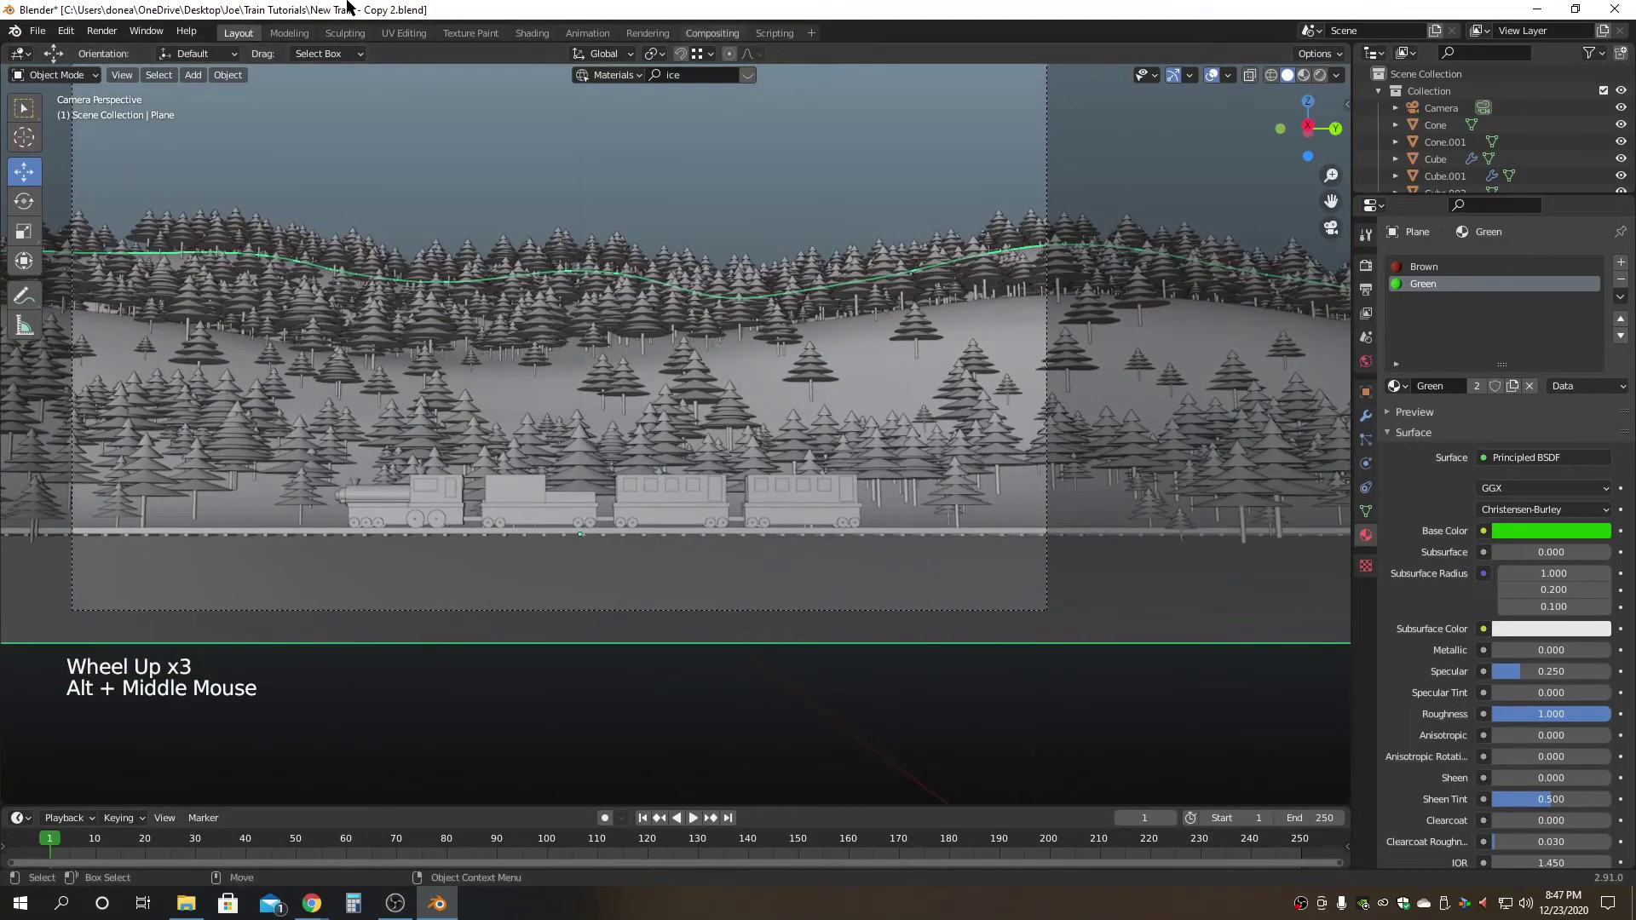
Try scattering extra trees behind the last carriage directly in the camera view, and undo the stroke.
left_click(228, 75)
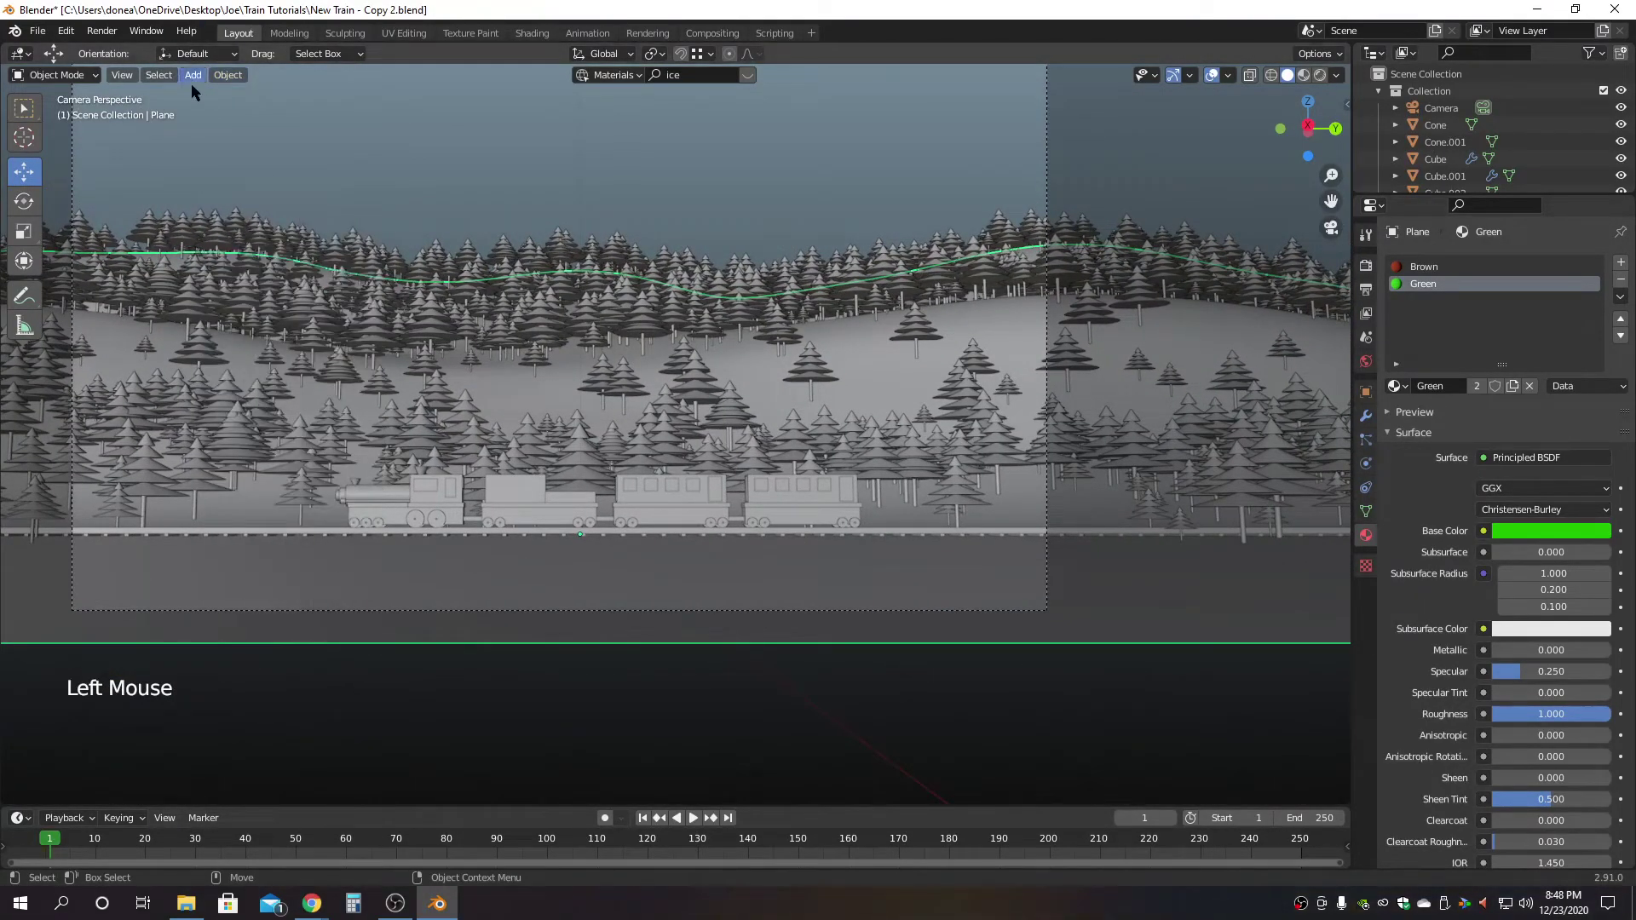
left_click(231, 73)
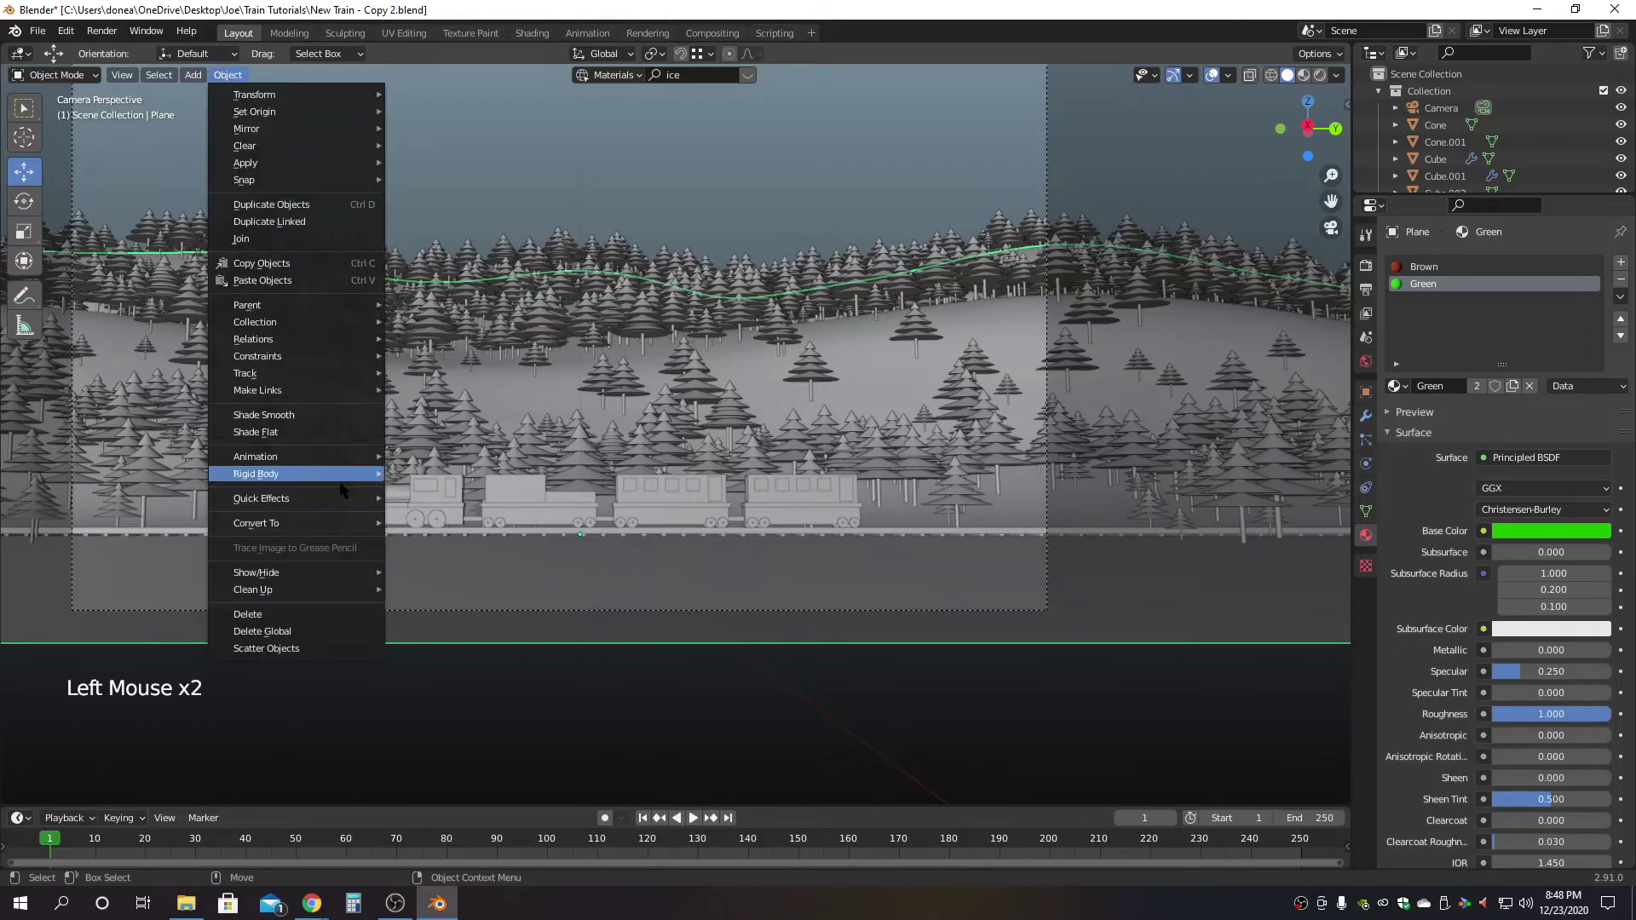
left_click(296, 648)
left_click_drag(990, 571, 1225, 560)
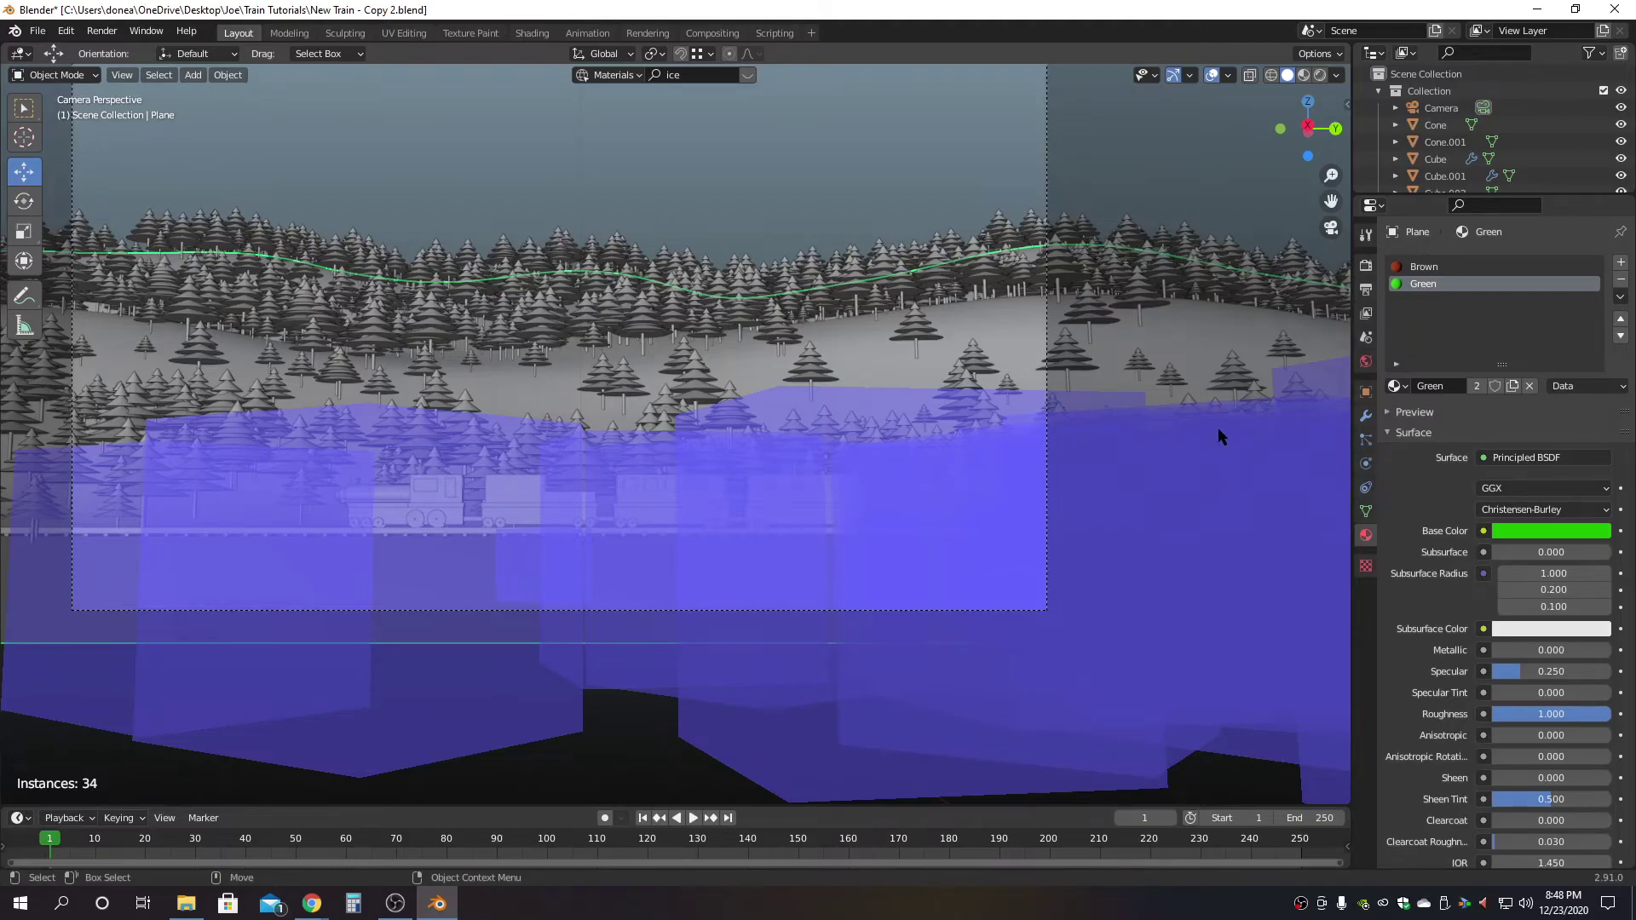
key("ctrl+z")
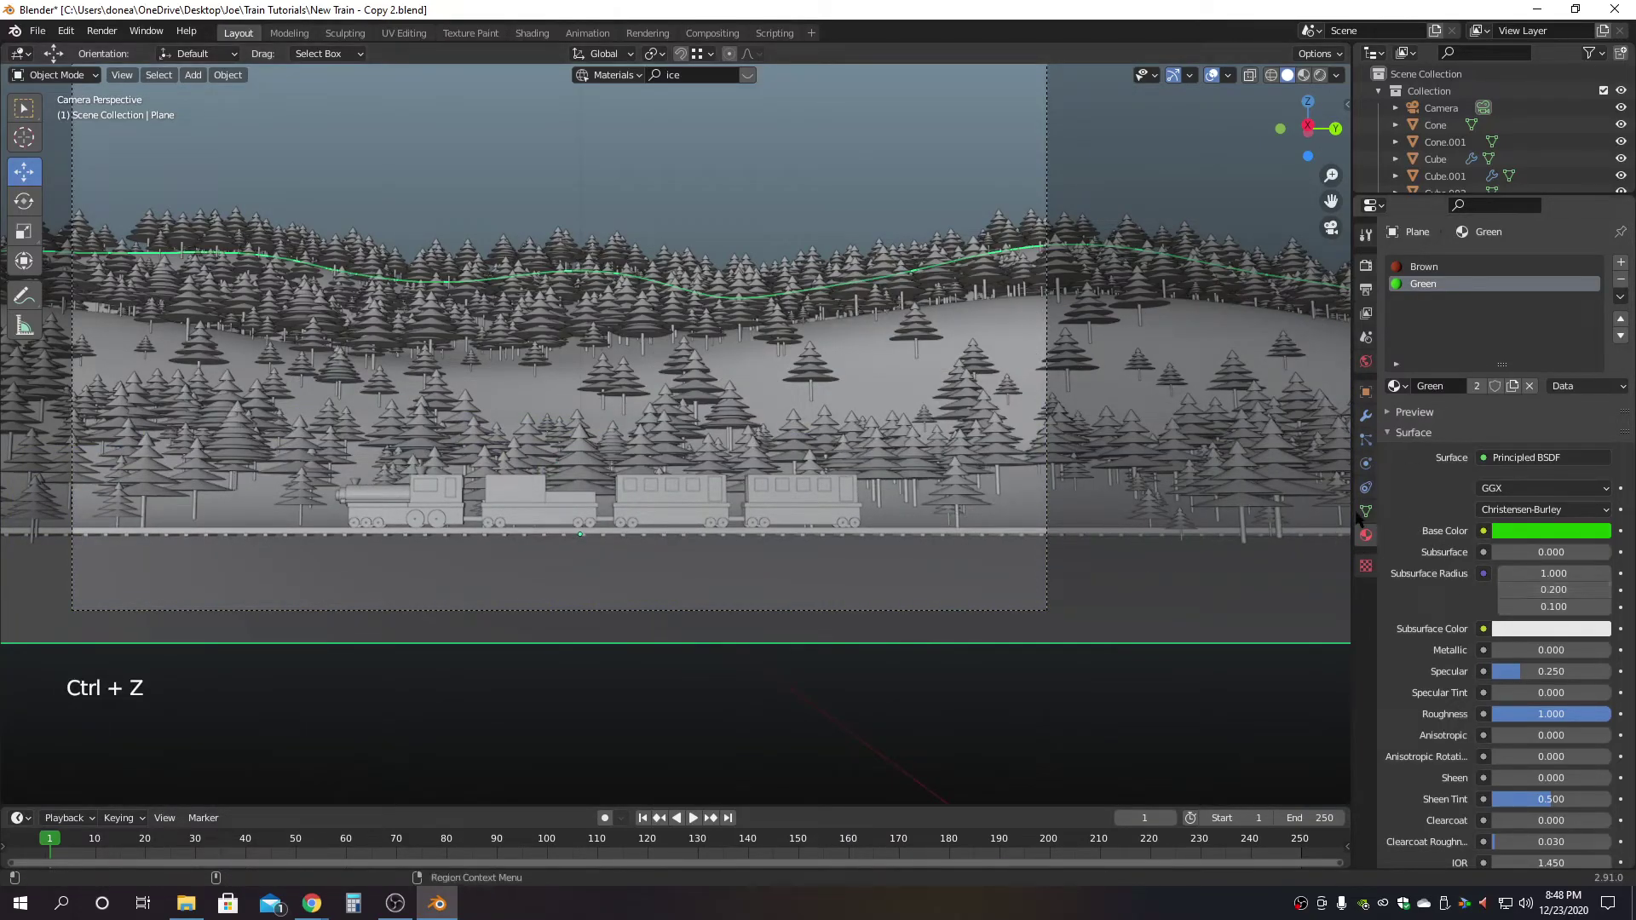
Set the Object Scatter radius to 47 m.
left_click(1366, 234)
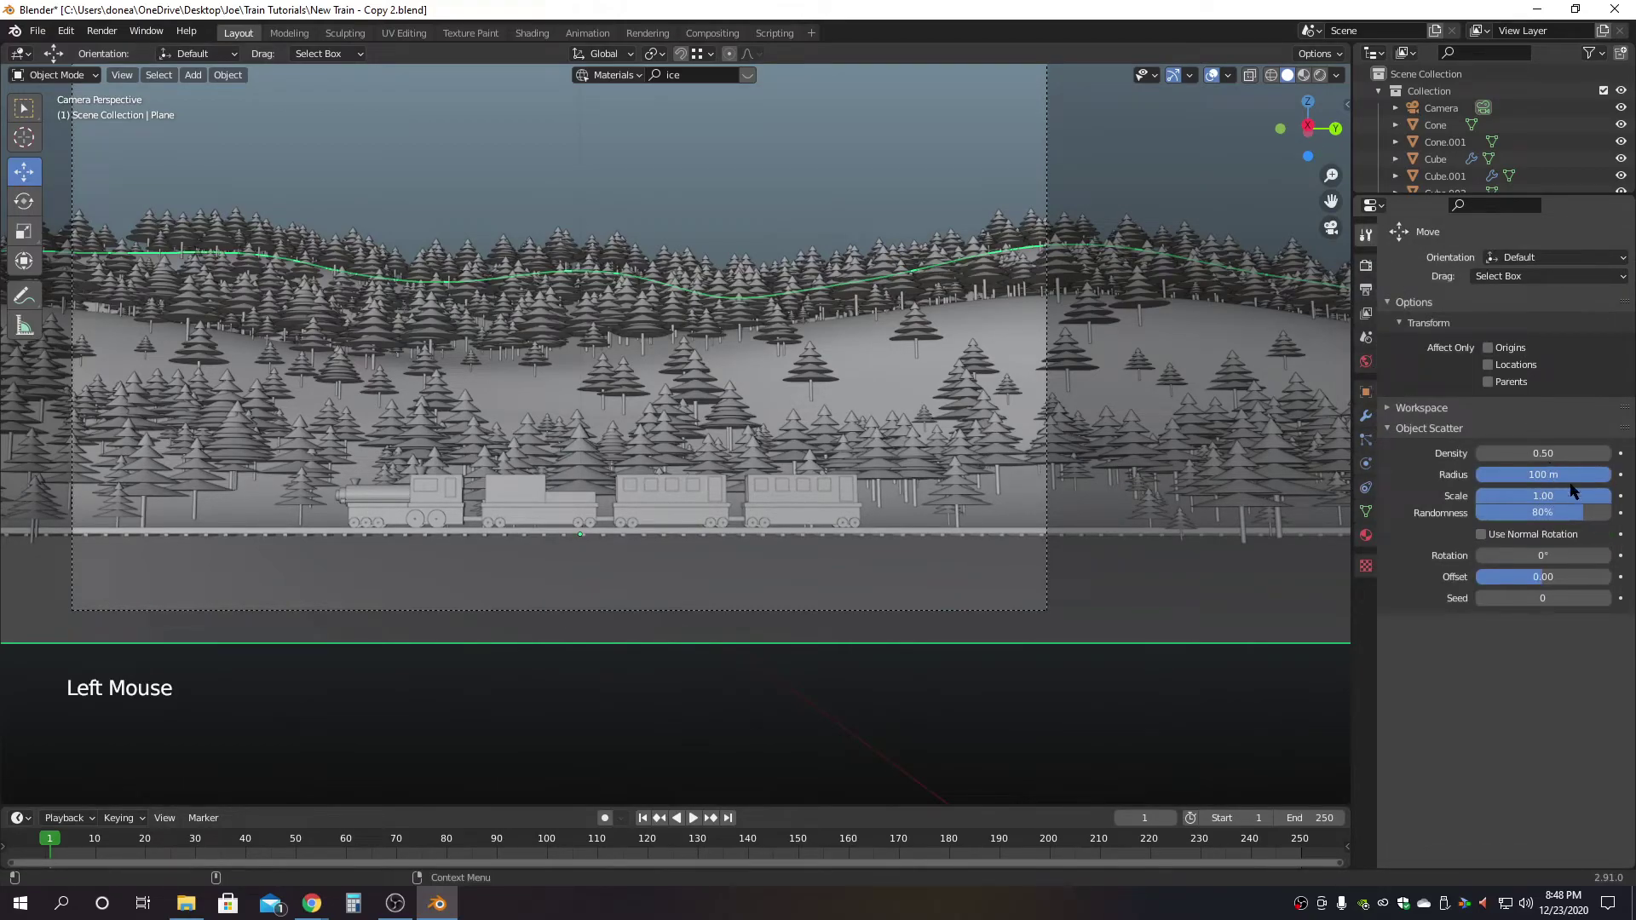
double_click(1575, 482)
left_click_drag(1575, 475, 1541, 474)
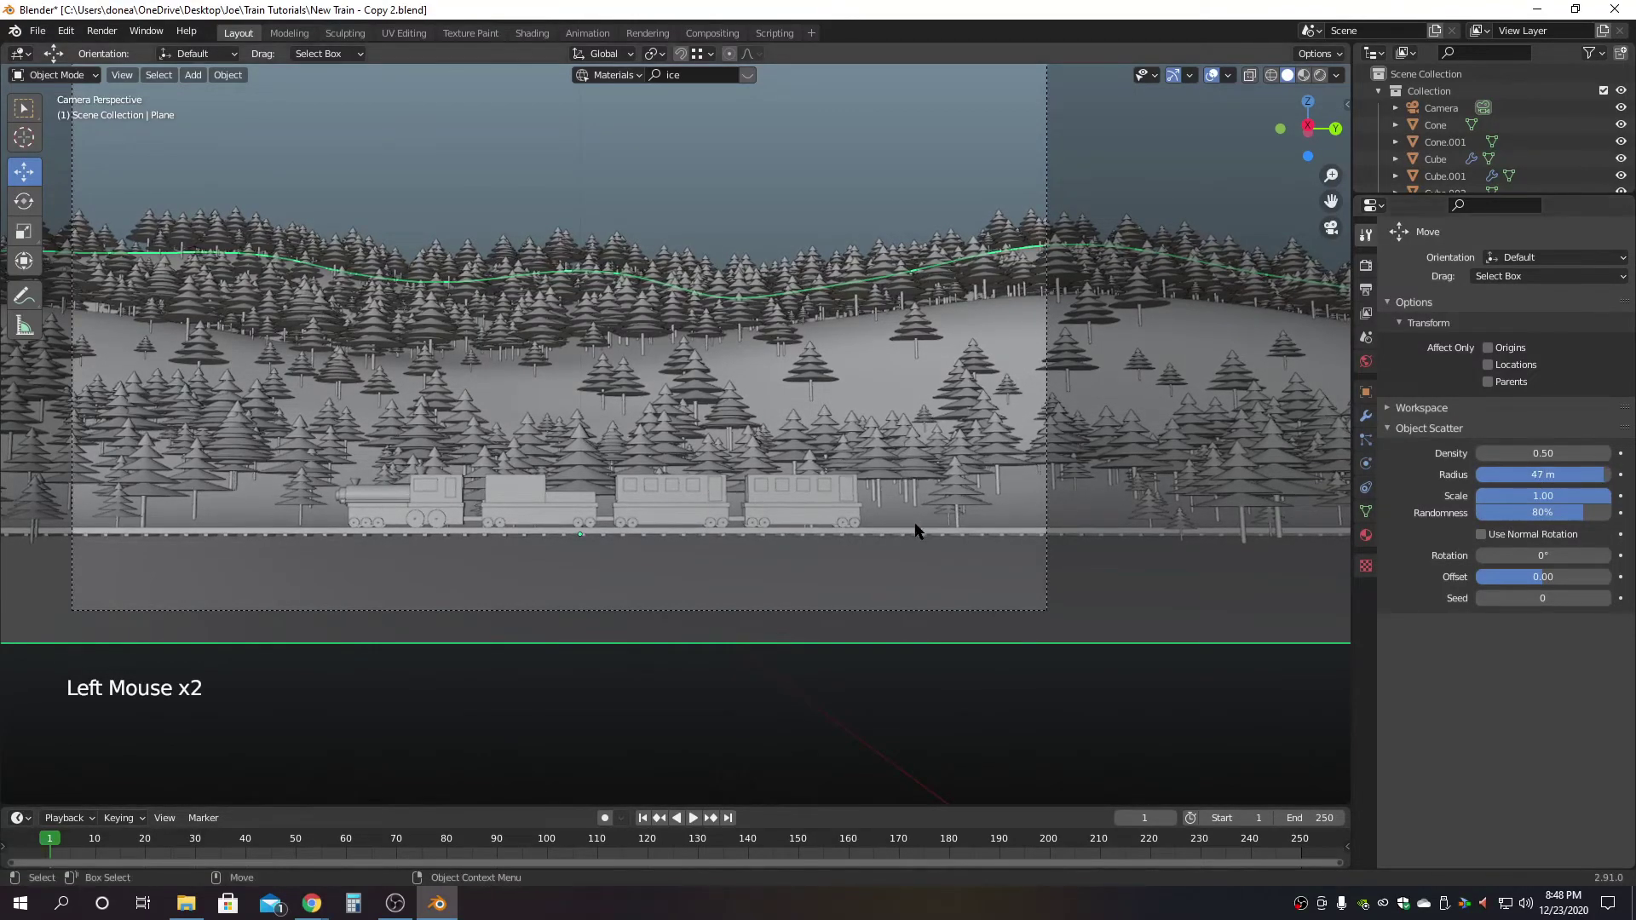
Clear the selection, reselect the source tree and the terrain from above, and return to a centred camera view.
left_click_drag(974, 584, 1154, 589)
left_click(1064, 714)
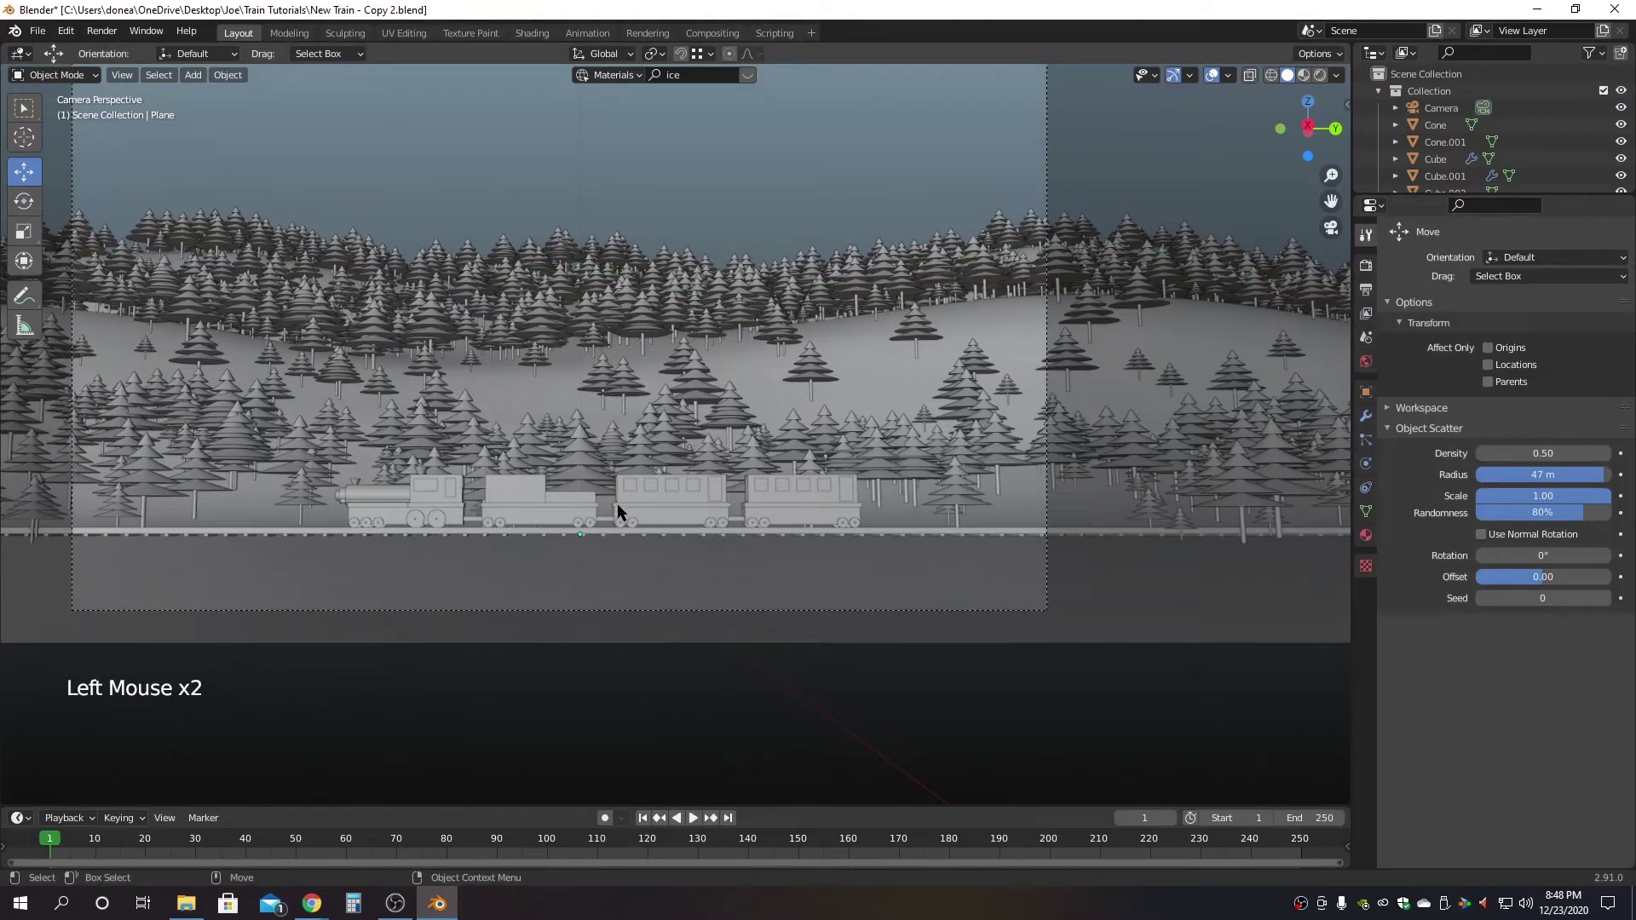
key("F3")
scroll(614, 452, "down", 5)
left_click(748, 230)
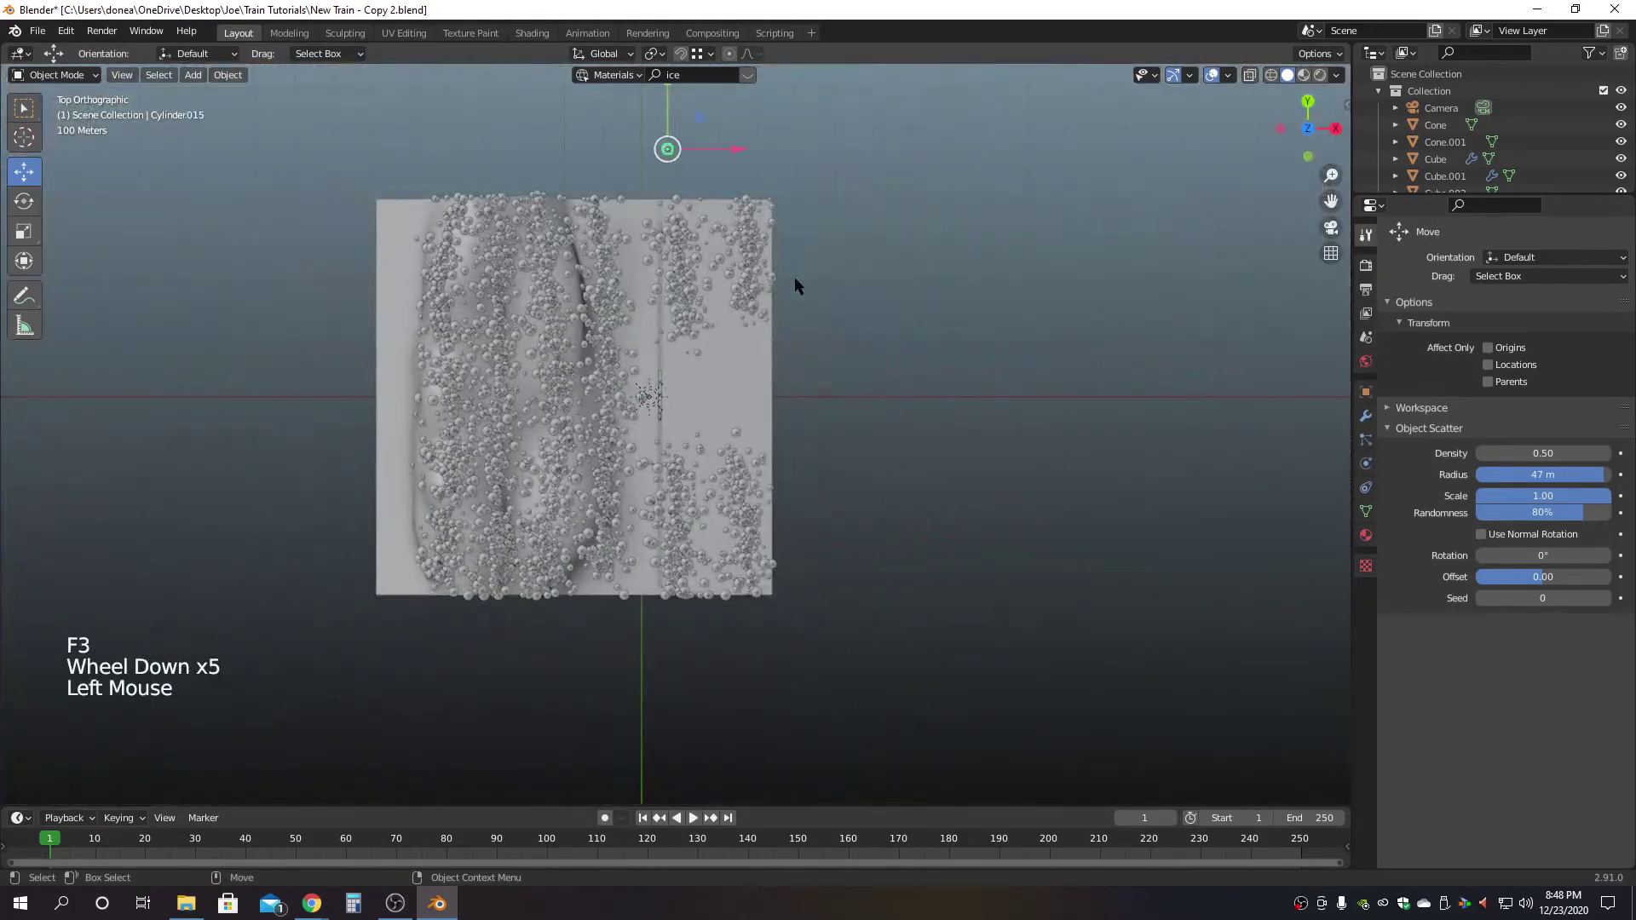
left_click(391, 445, "shift")
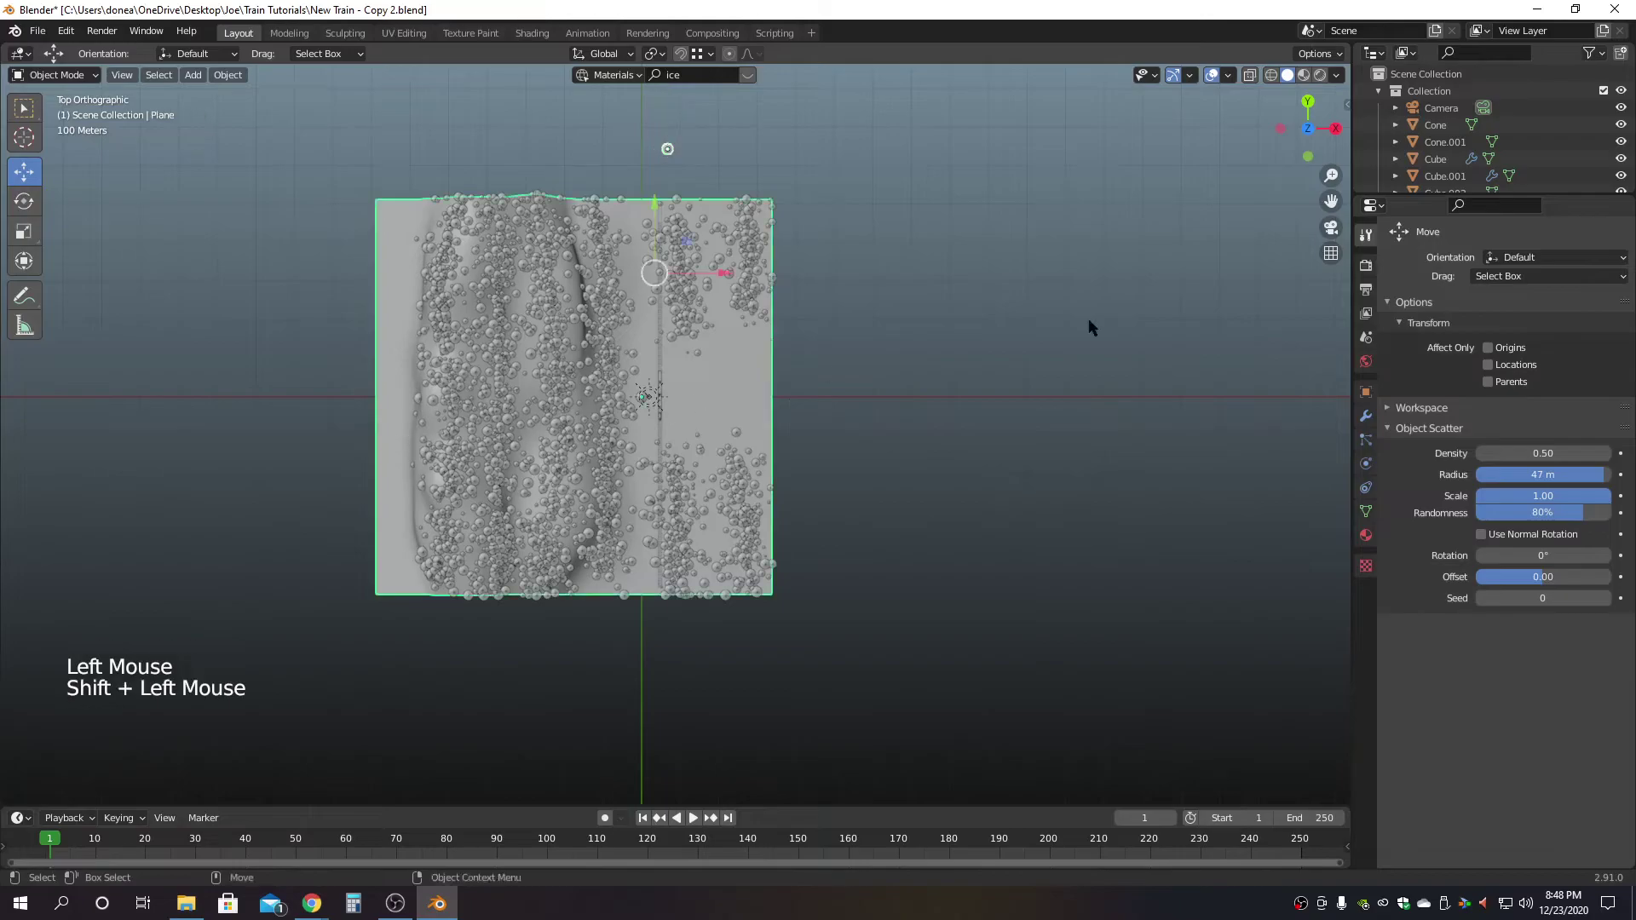
left_click(1331, 228)
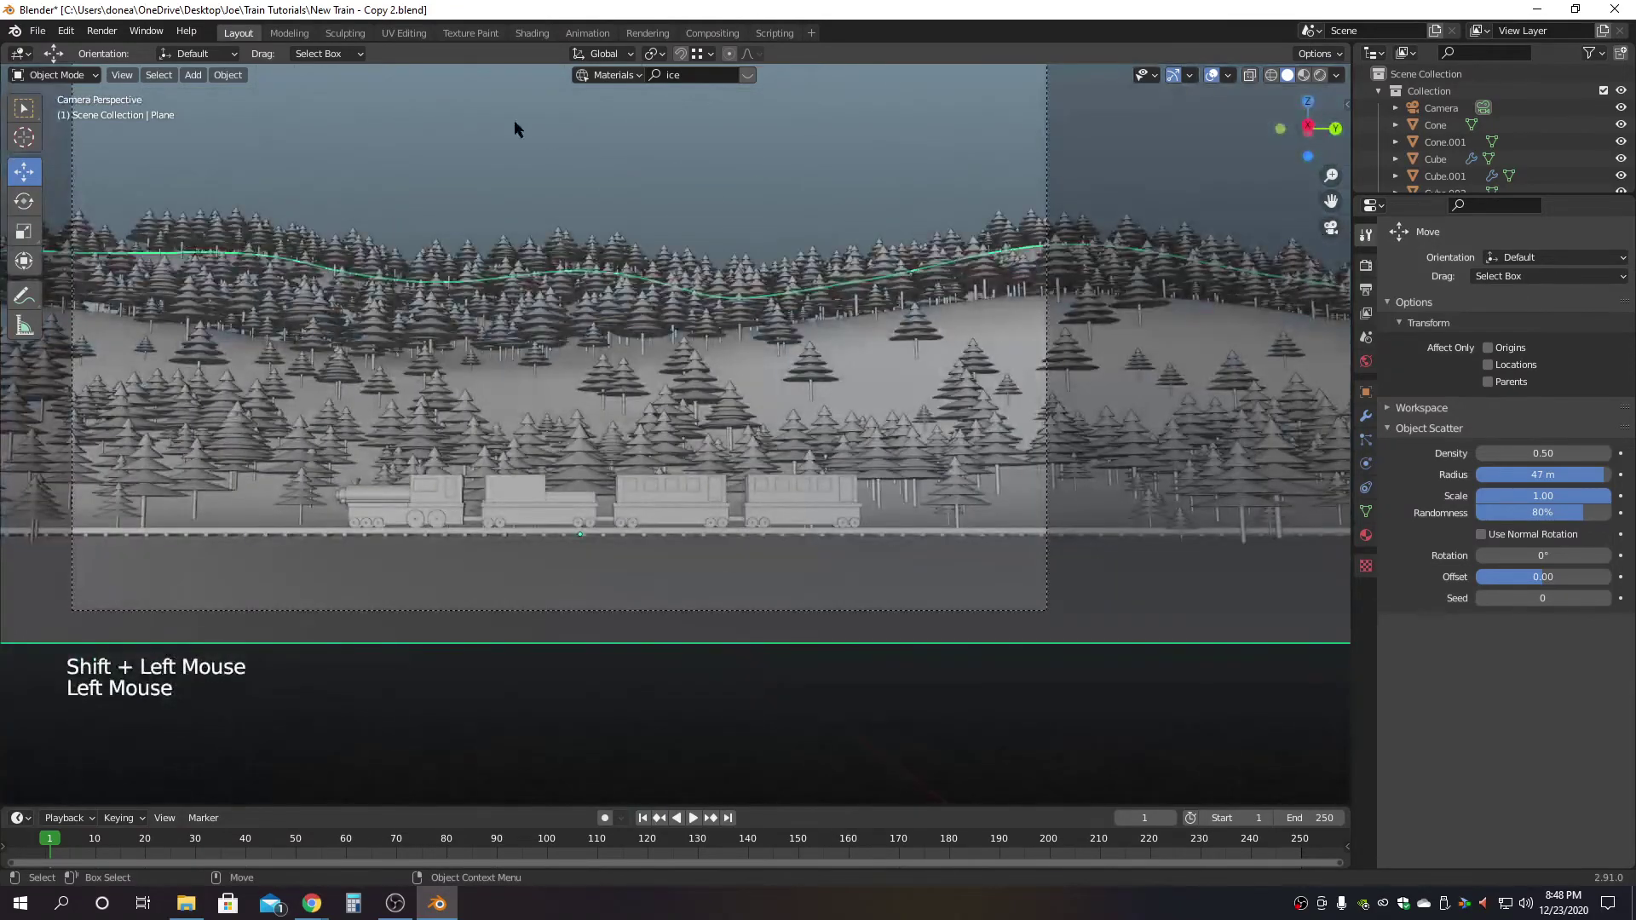
middle_click_drag(702, 452, 857, 541, "alt")
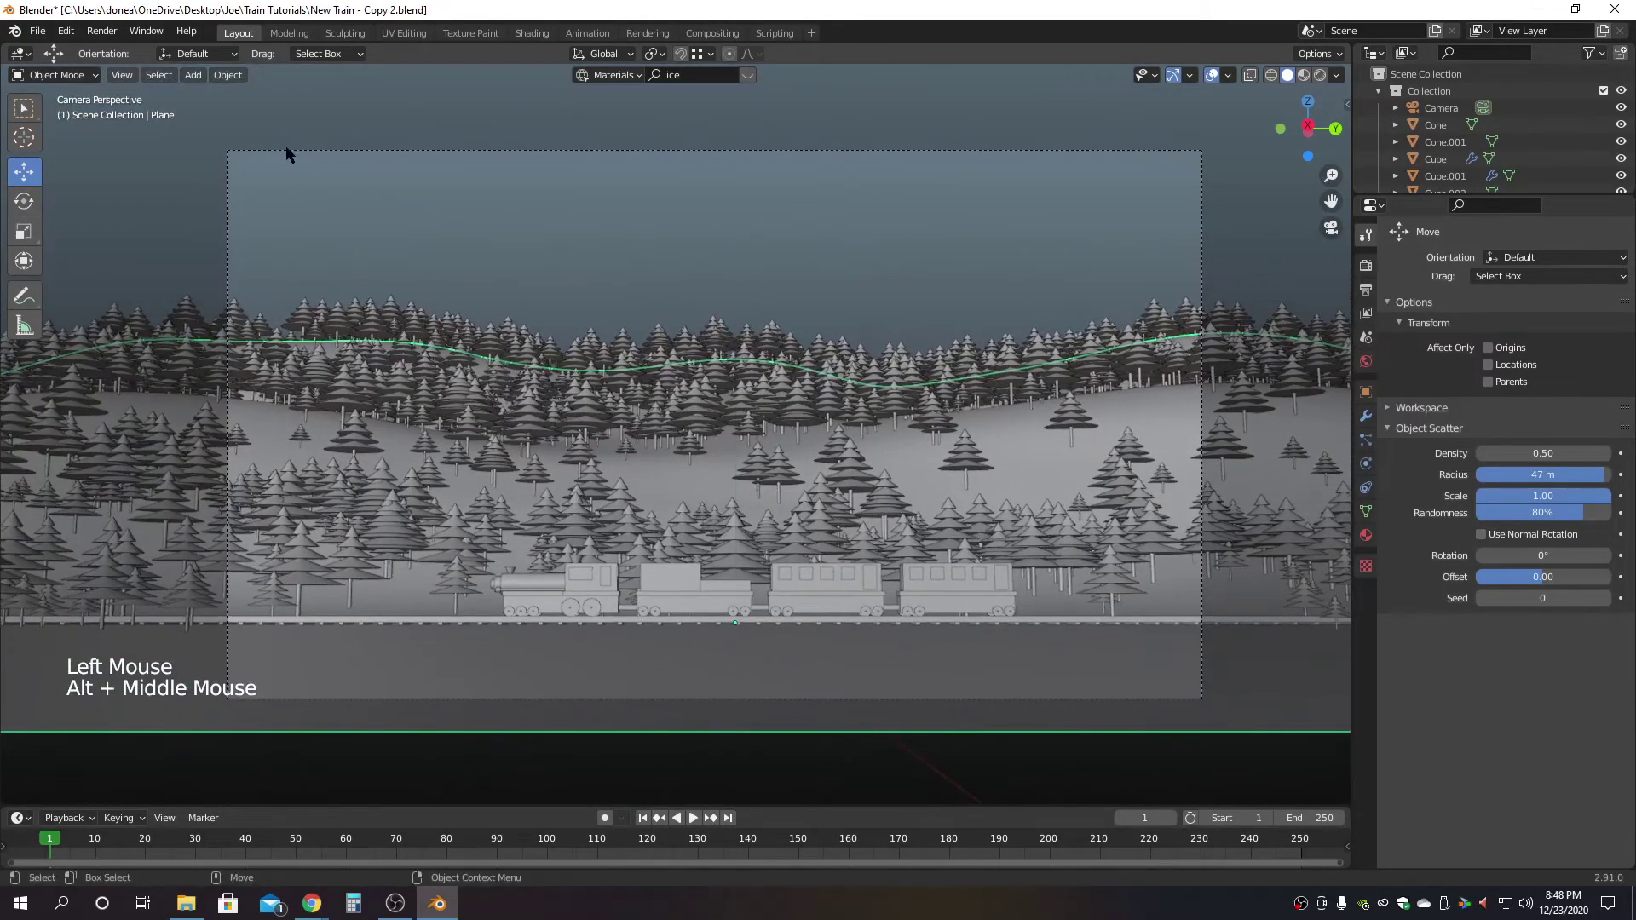
Scatter large trees in front of the track at the right edge of the camera frame.
left_click(226, 75)
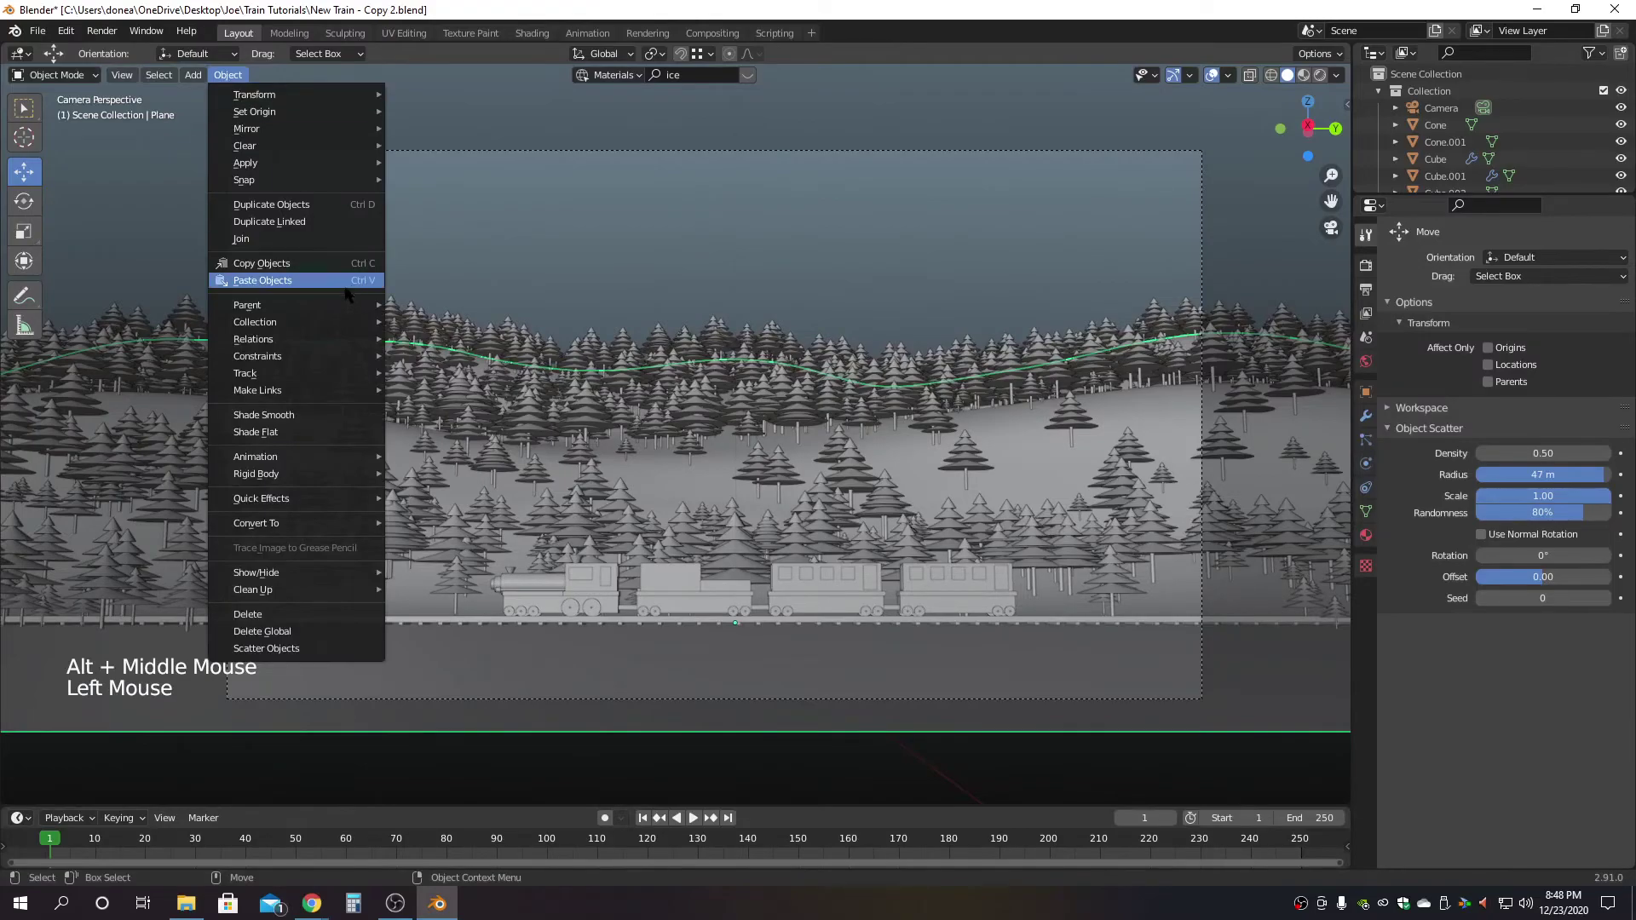
left_click(298, 656)
mouse_move(1165, 675)
left_mouse_down()
mouse_move(1261, 688)
mouse_move(1260, 666)
left_mouse_up()
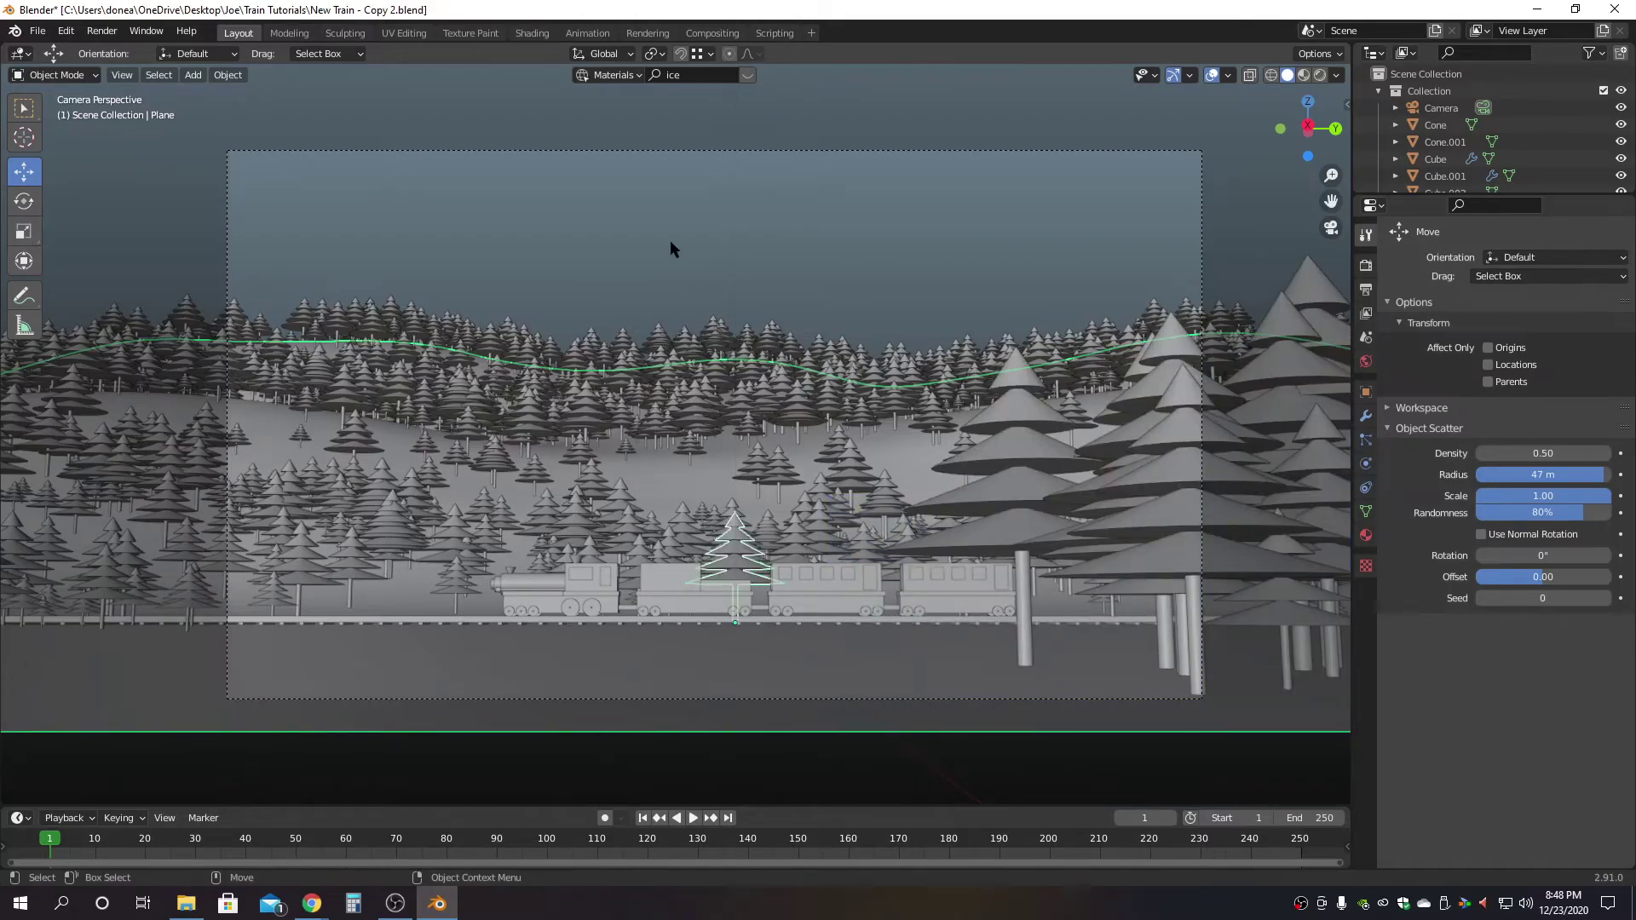
Try scattering foreground trees at the left edge of the camera frame, and undo the result.
left_click(224, 75)
left_click(279, 648)
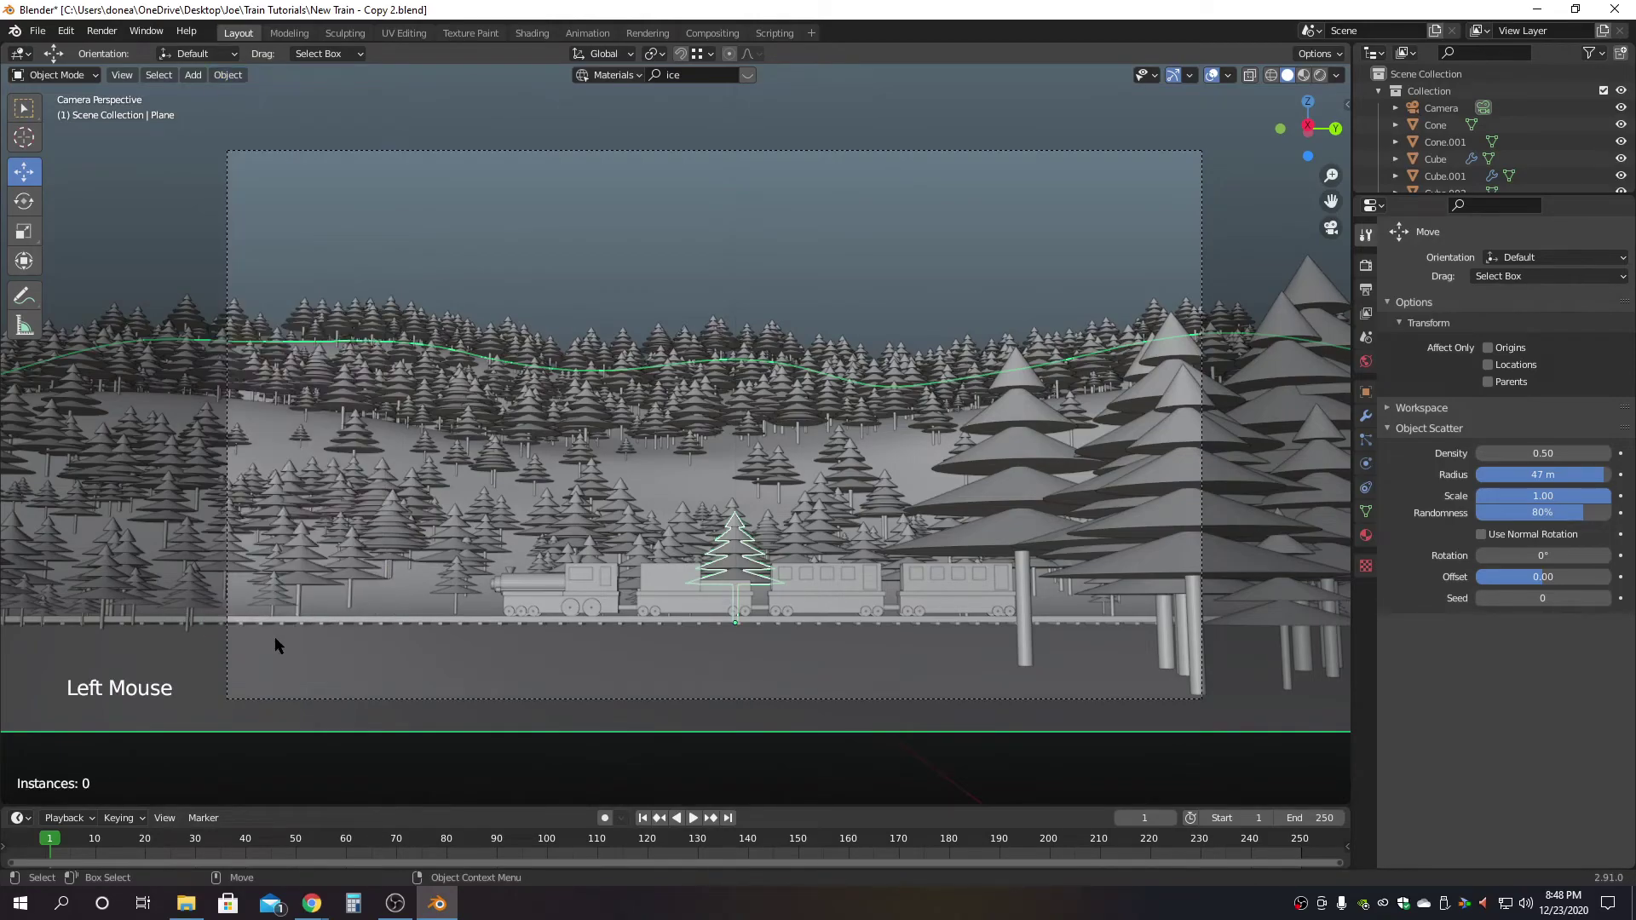
left_click_drag(223, 673, 1, 667)
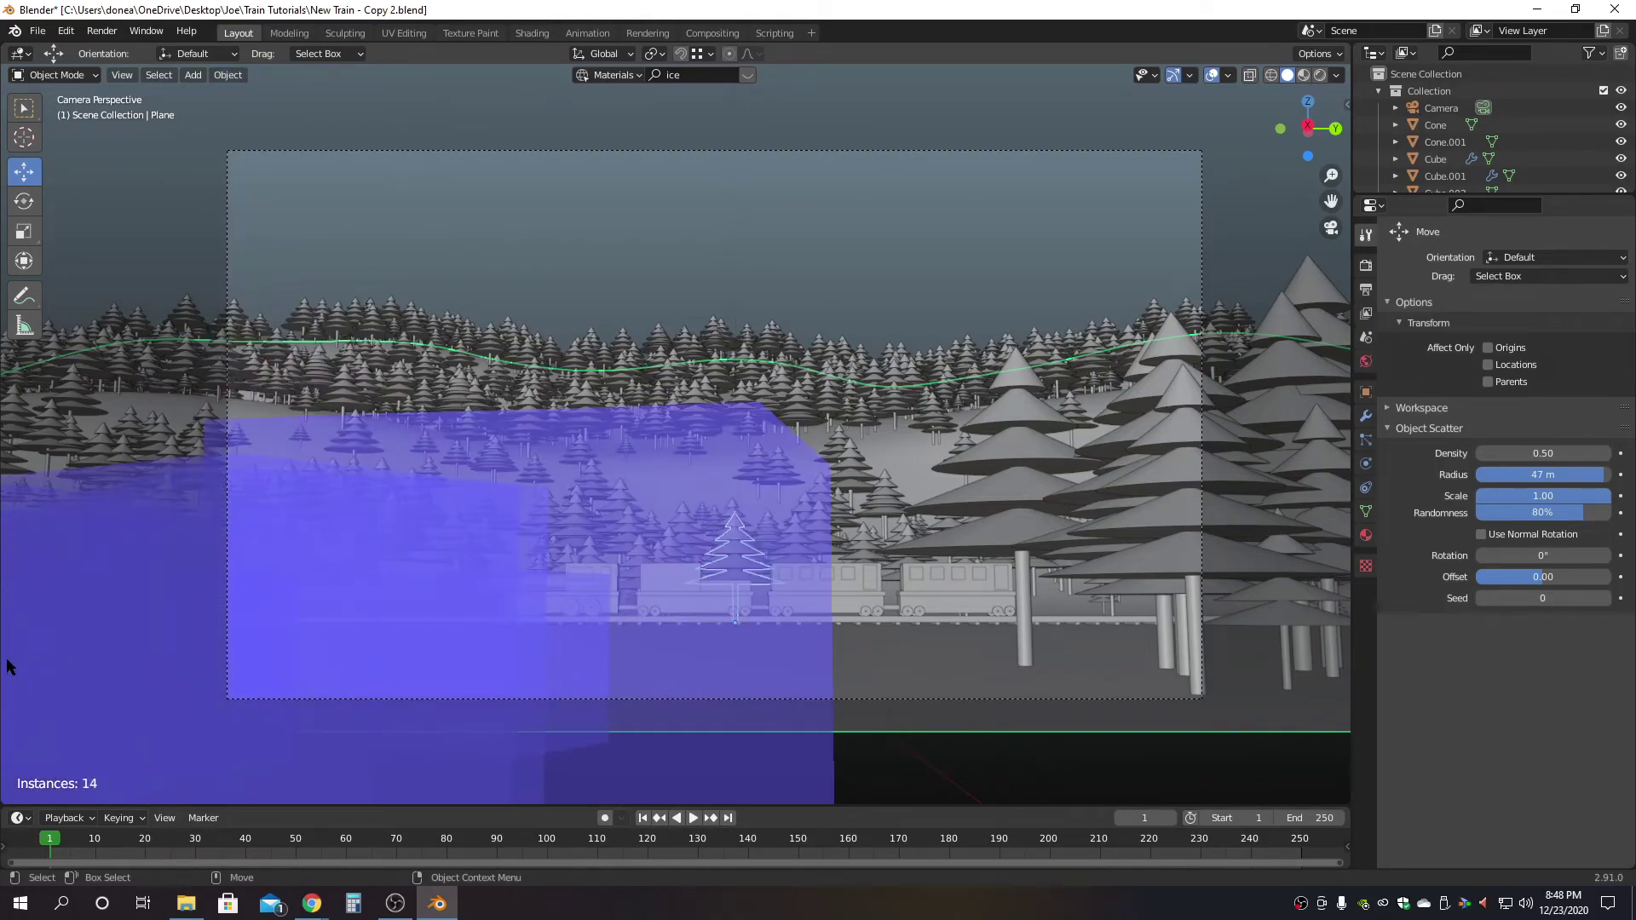
key("Return")
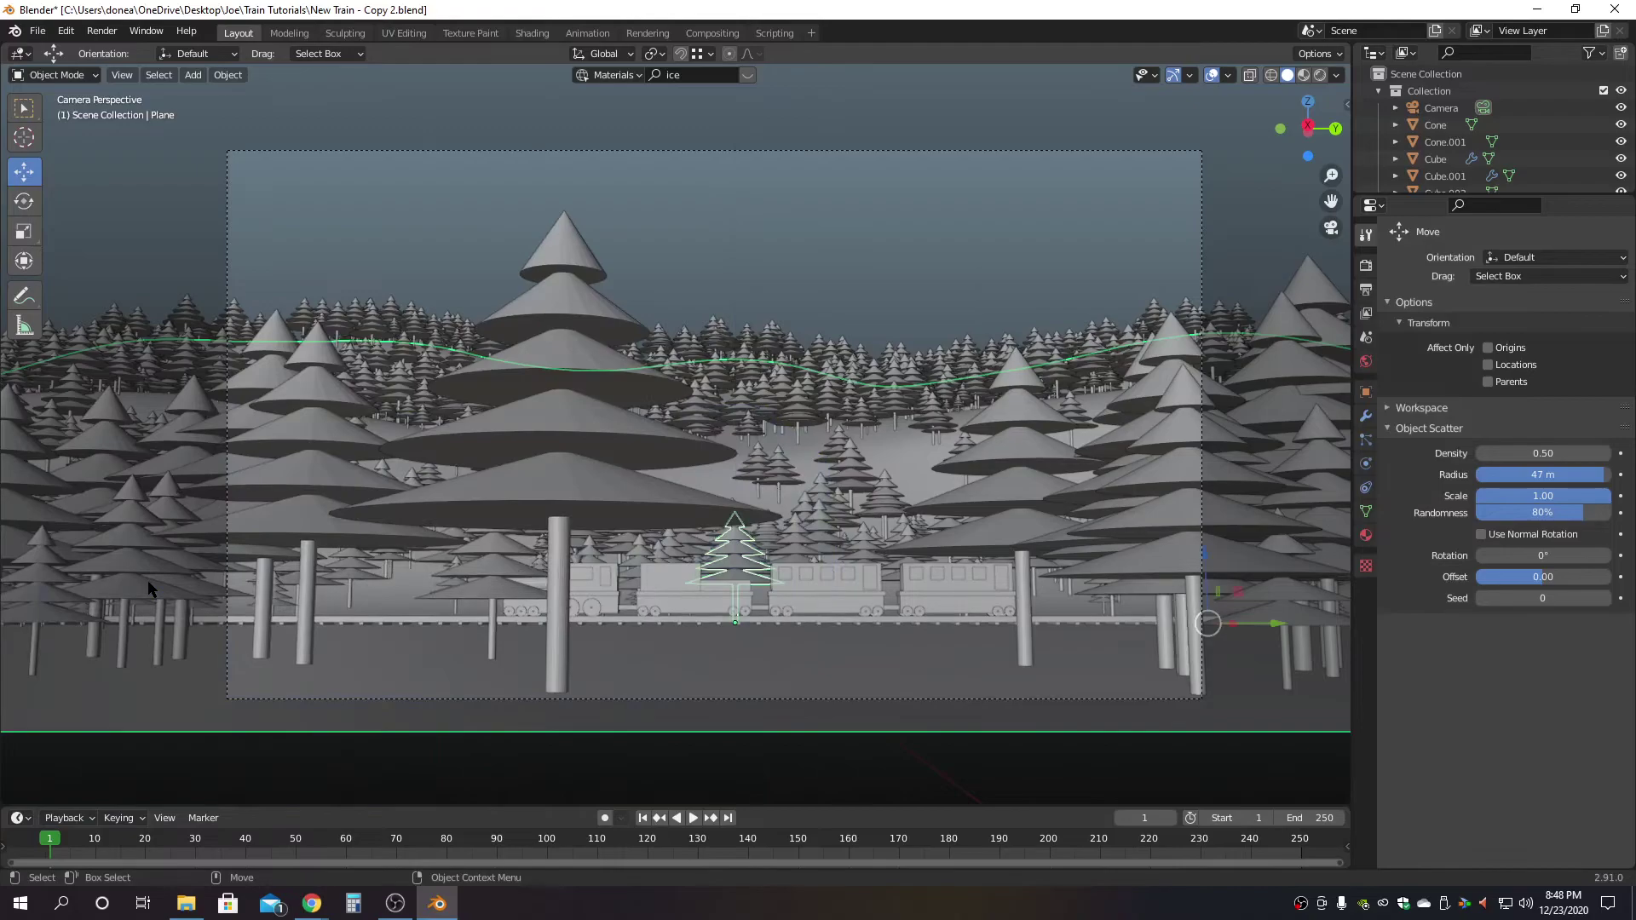
key("ctrl+z")
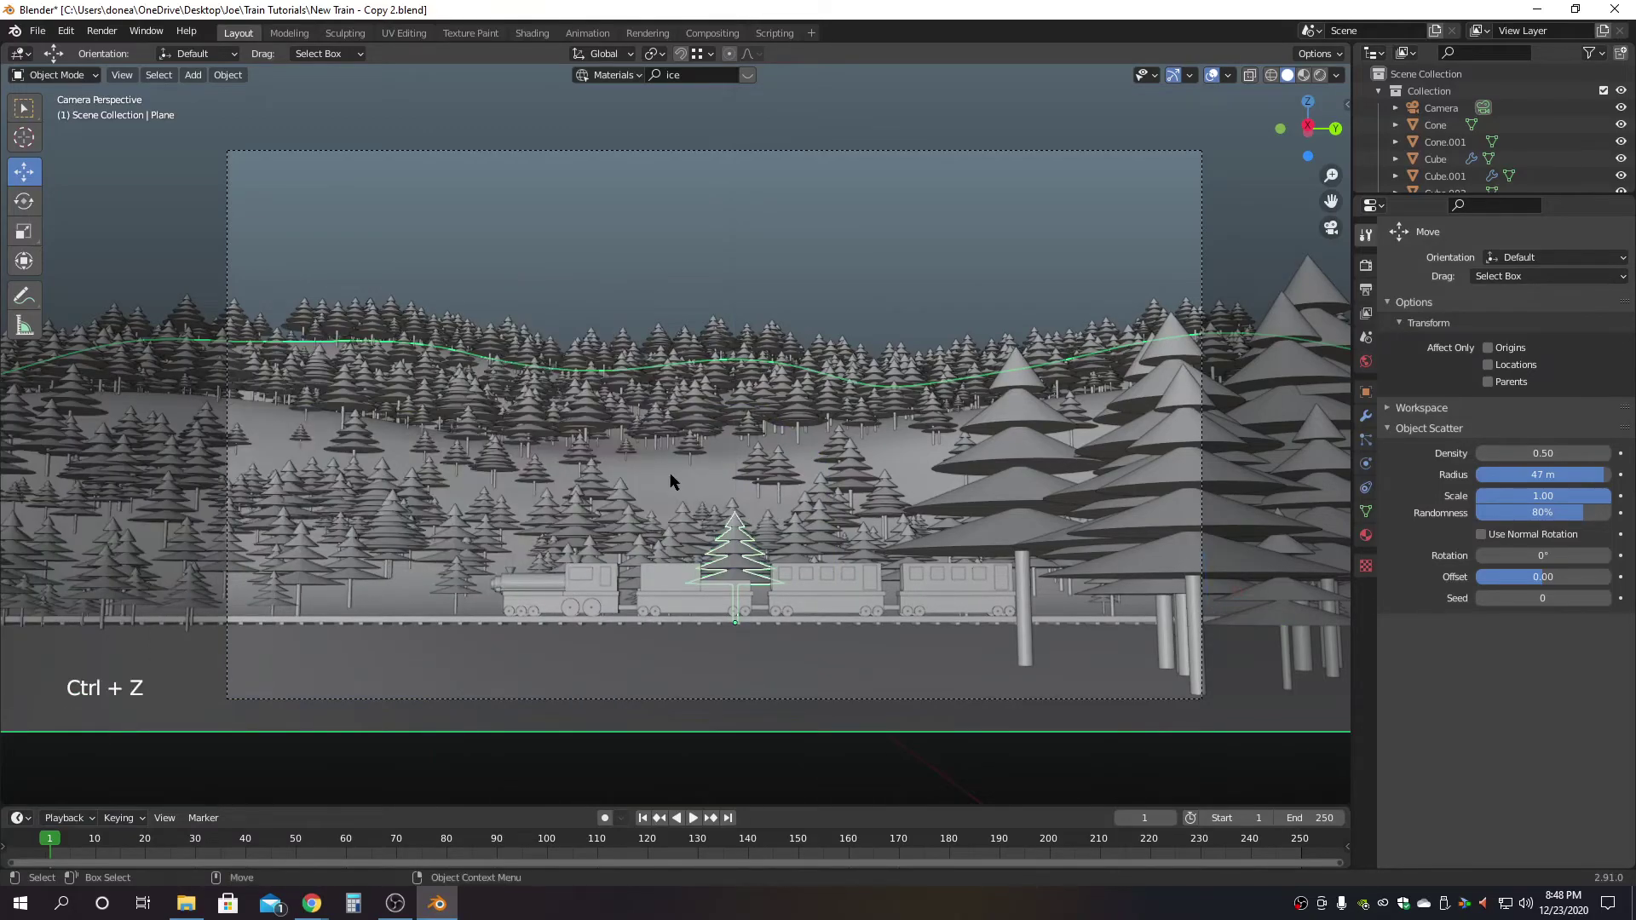
Reduce the scatter radius to 22 m and scatter foreground trees at the left edge of the camera frame.
mouse_move(1543, 475)
left_mouse_down()
mouse_move(1526, 477)
mouse_move(1540, 479)
left_mouse_up()
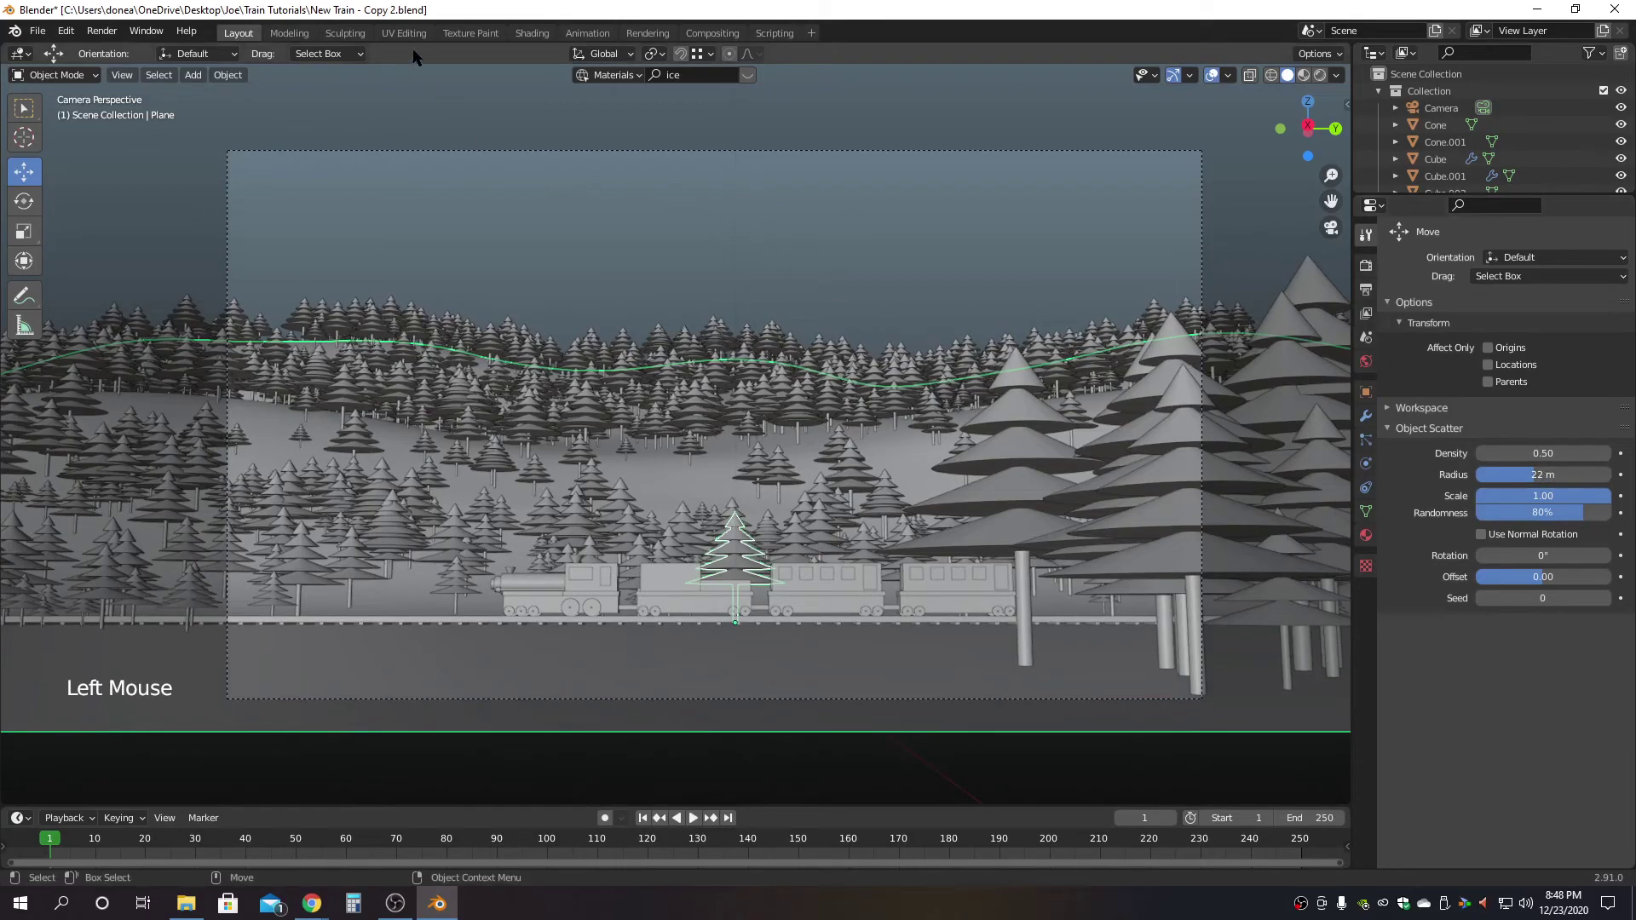
left_click(228, 75)
left_click(227, 75)
left_click(256, 652)
left_click_drag(237, 675, 66, 679)
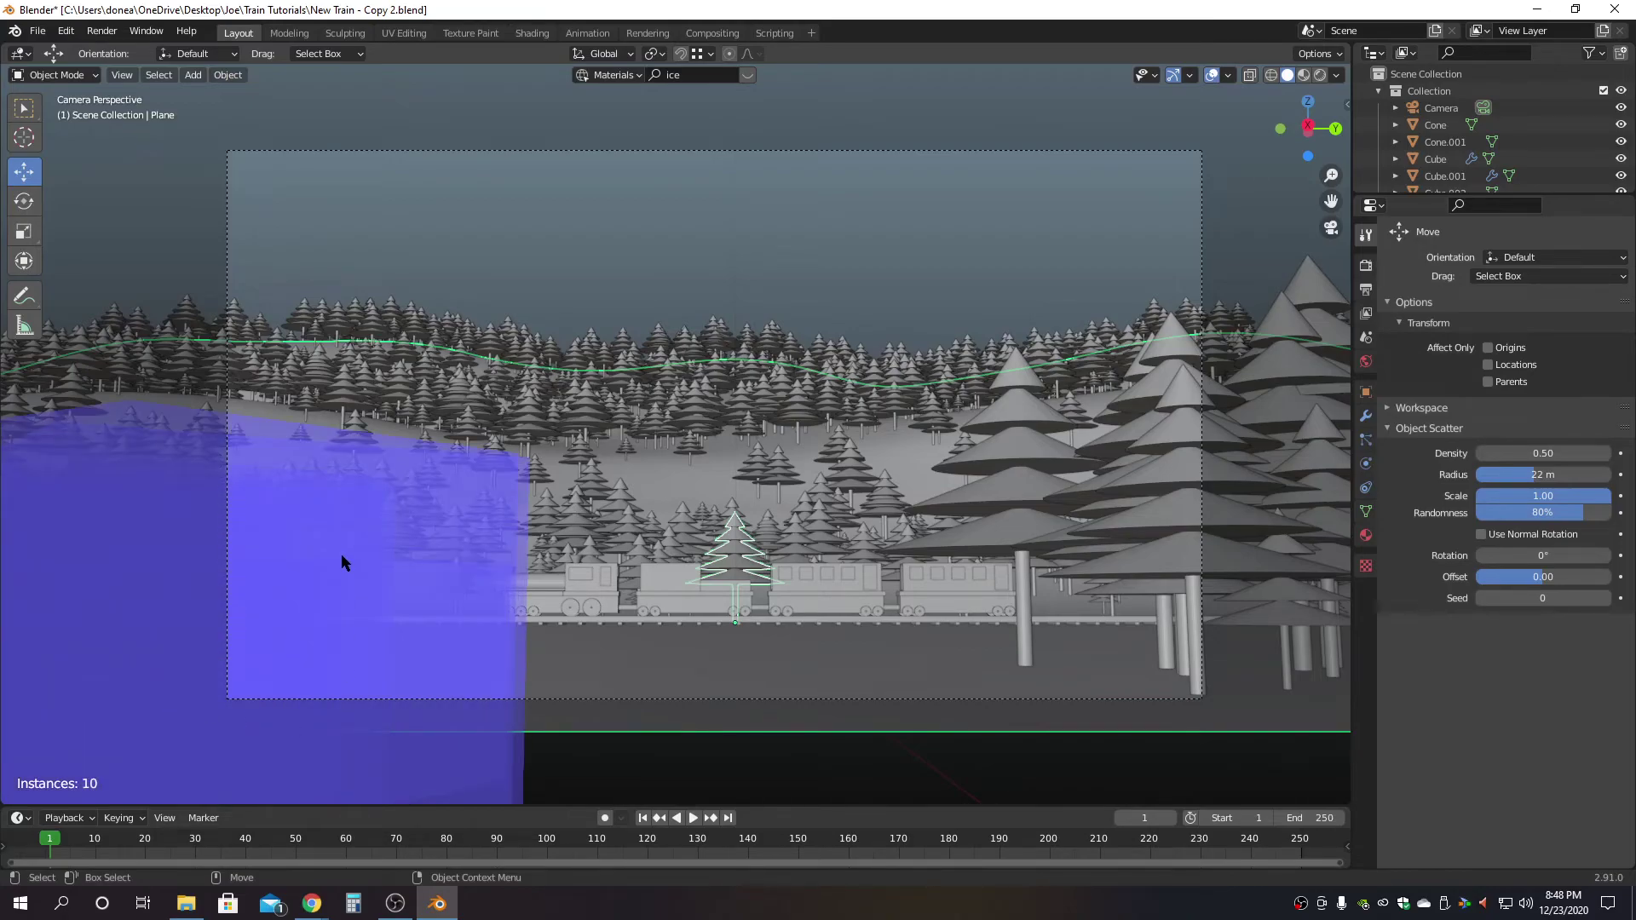
key("Return")
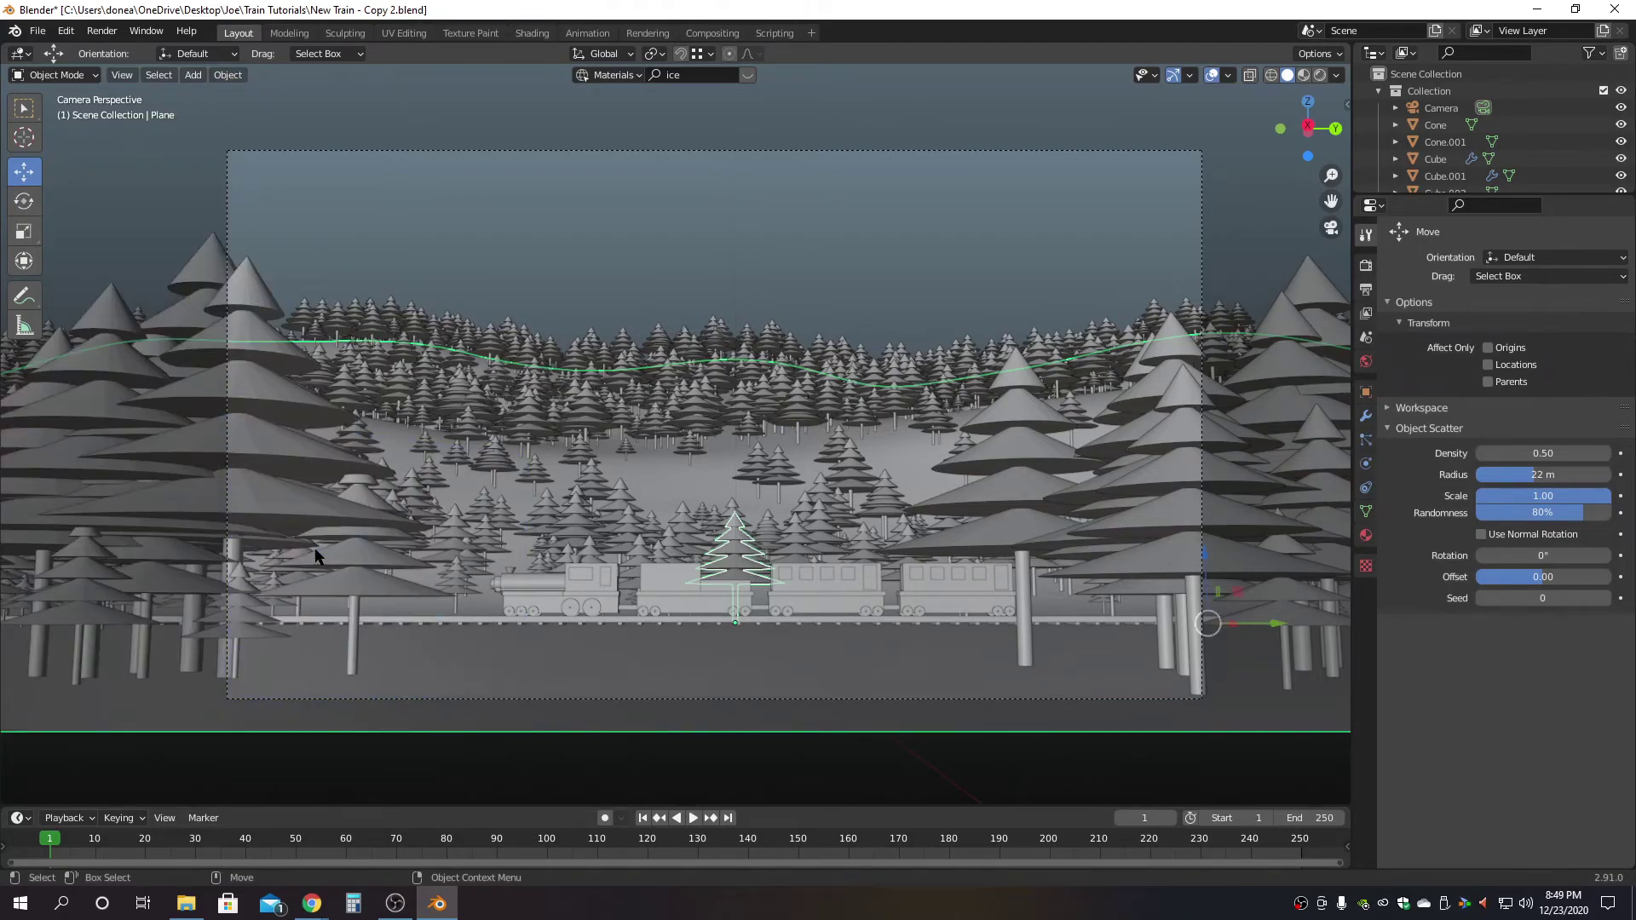
Deselect all objects and save the file.
left_click(611, 236)
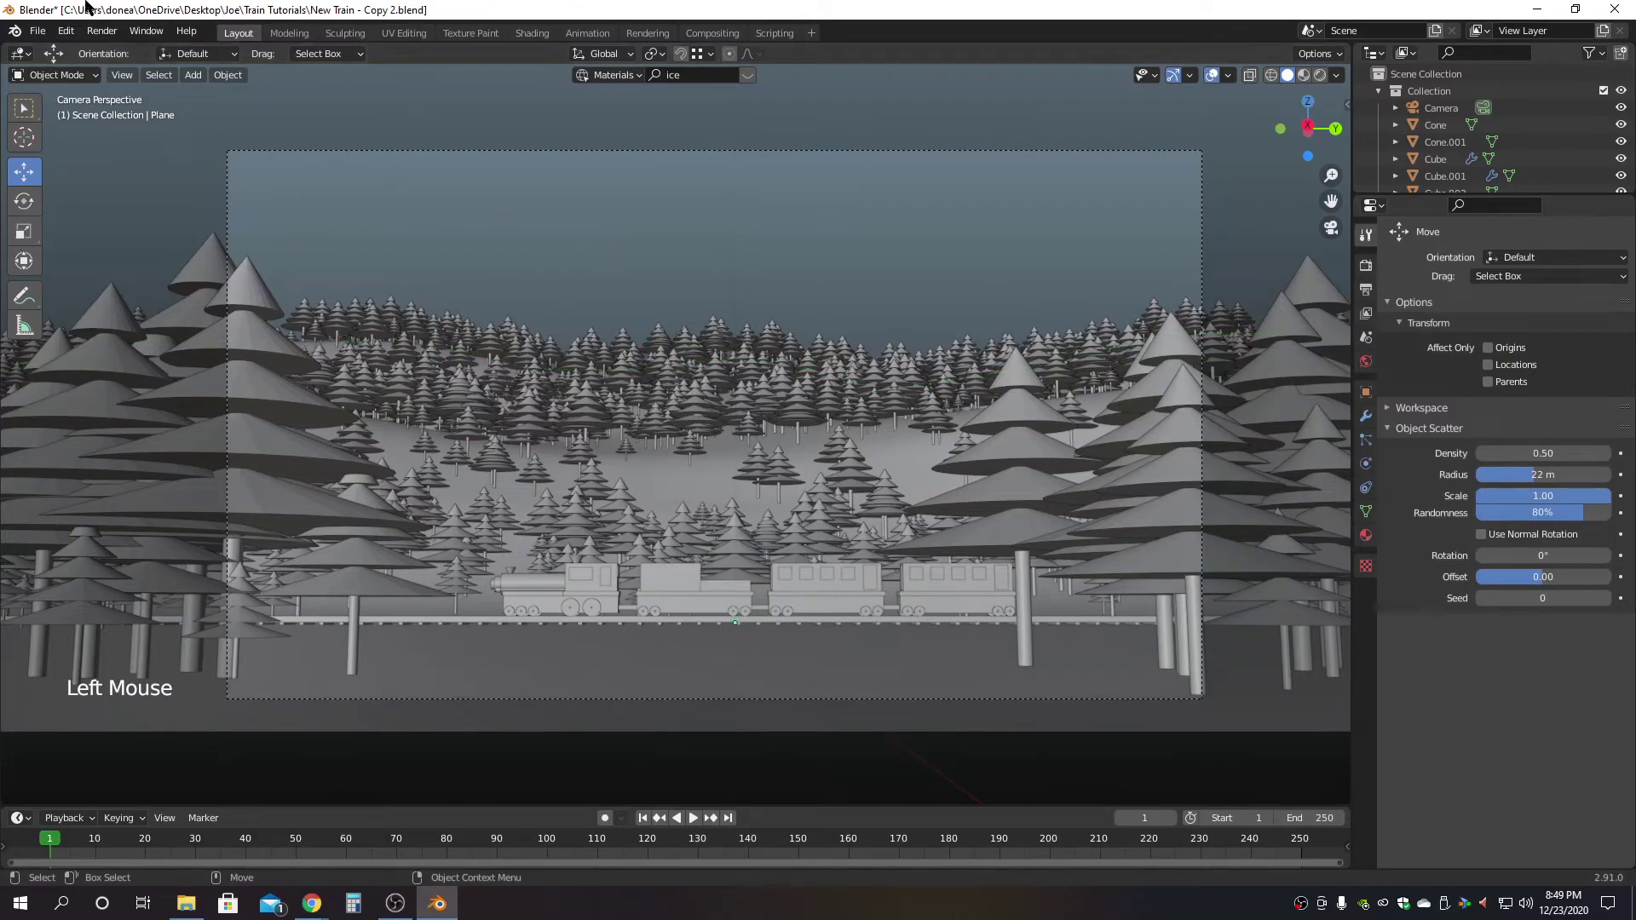
left_click(37, 30)
left_click(60, 143)
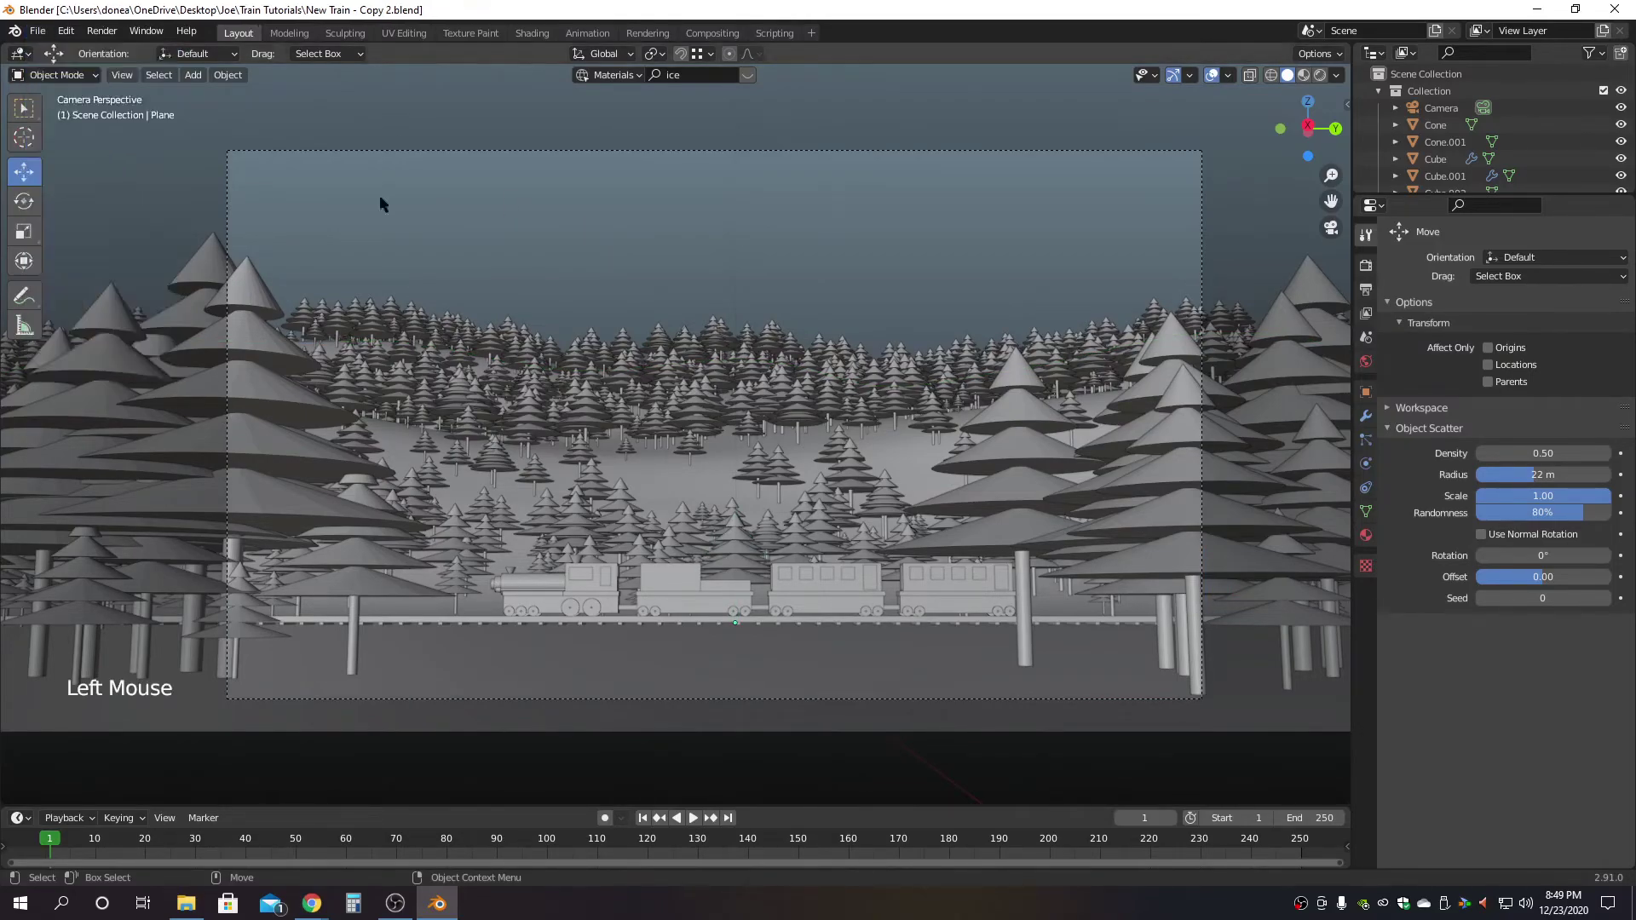
Switch the render engine to Eevee and show the scene in rendered shading.
left_click(1368, 269)
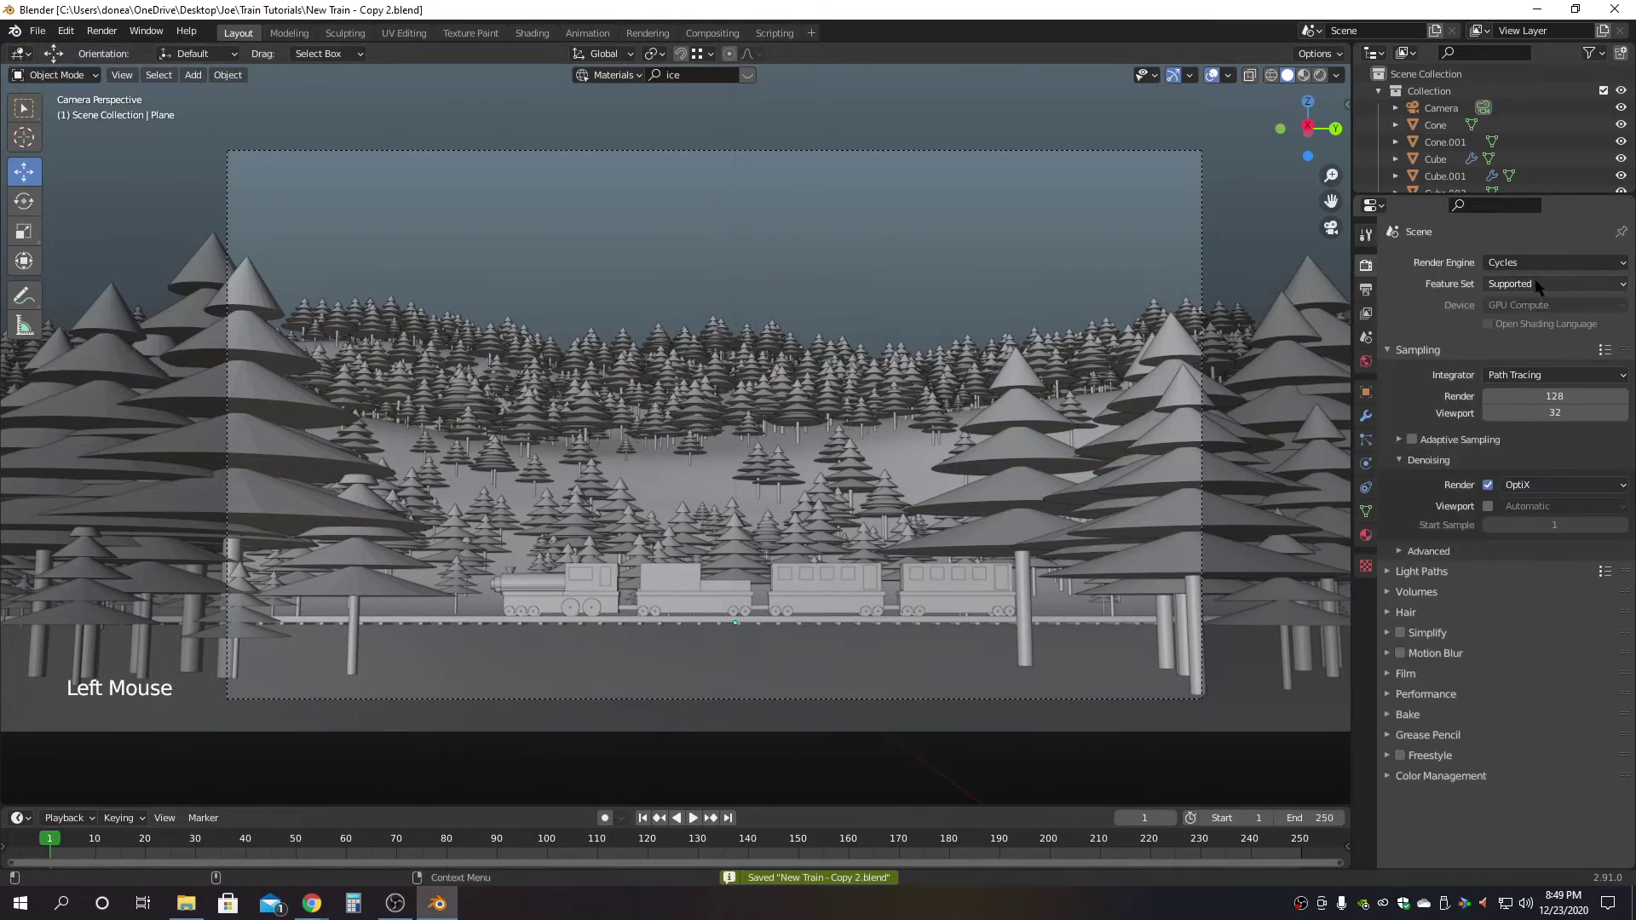
left_click(1534, 262)
left_click(1508, 282)
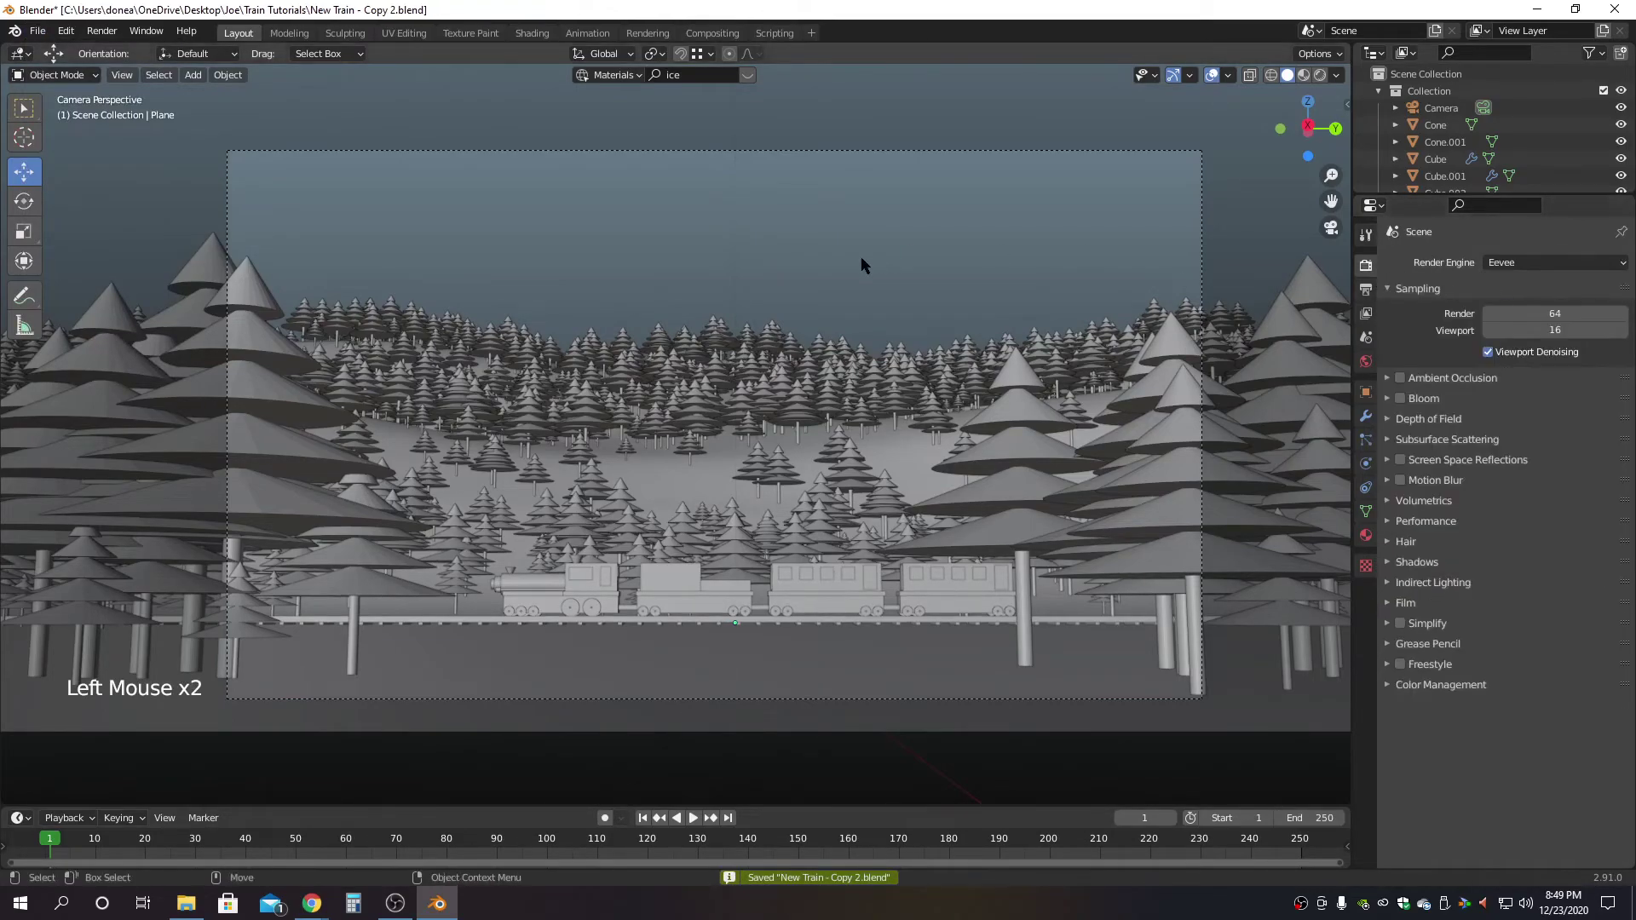
left_click(1320, 75)
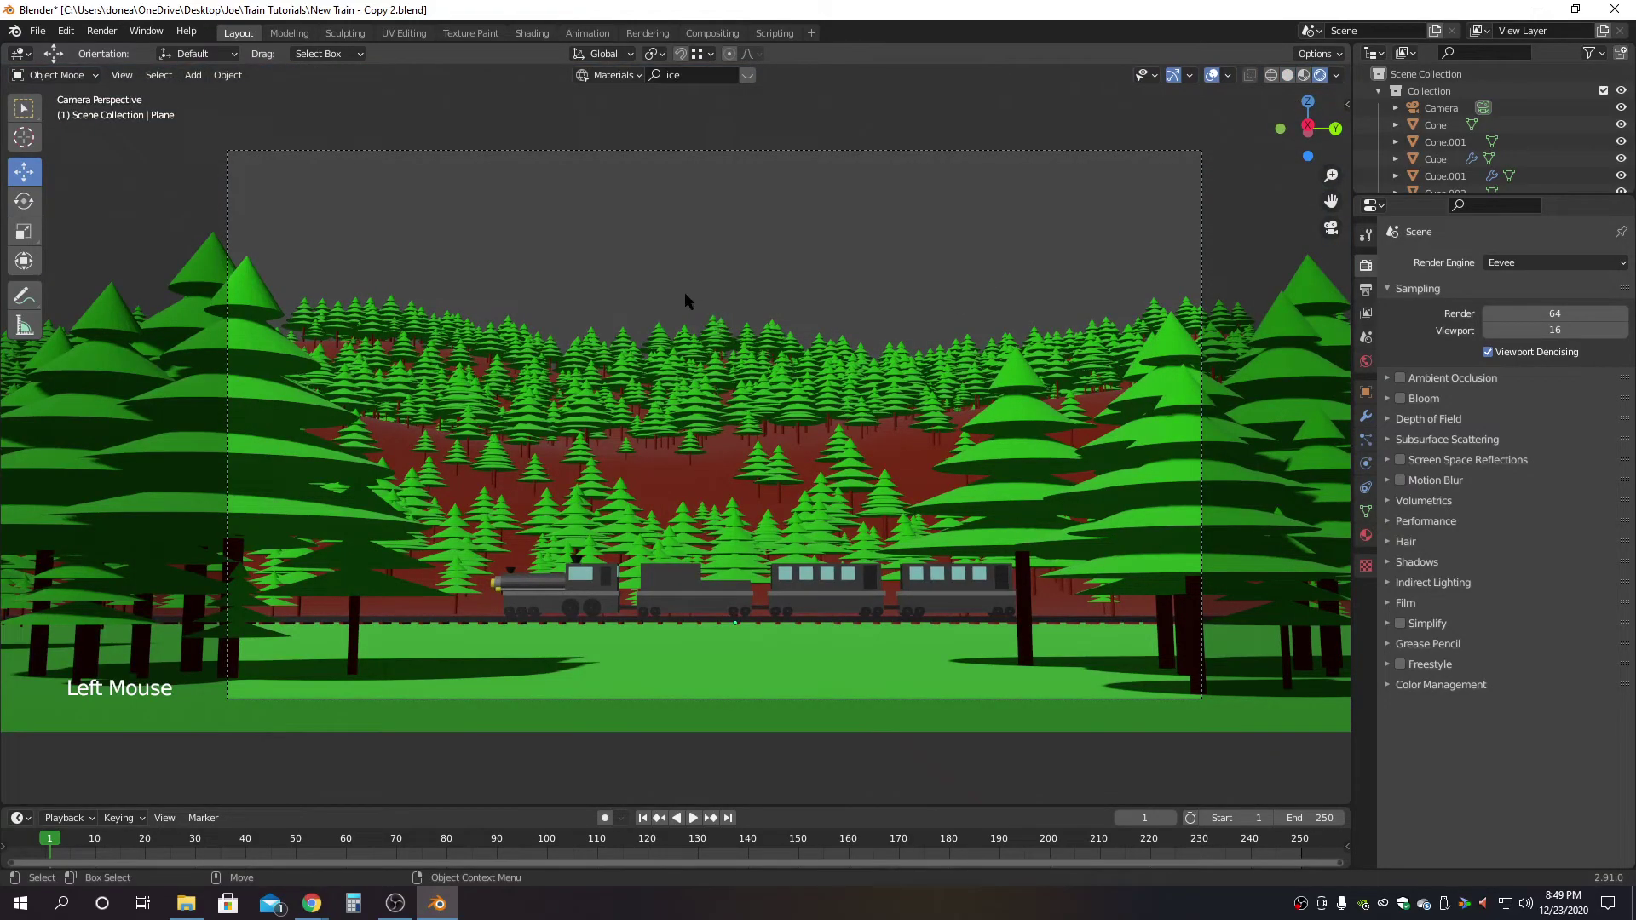
Render a still image of the scene, review it and close the result.
left_click(102, 31)
left_click(136, 50)
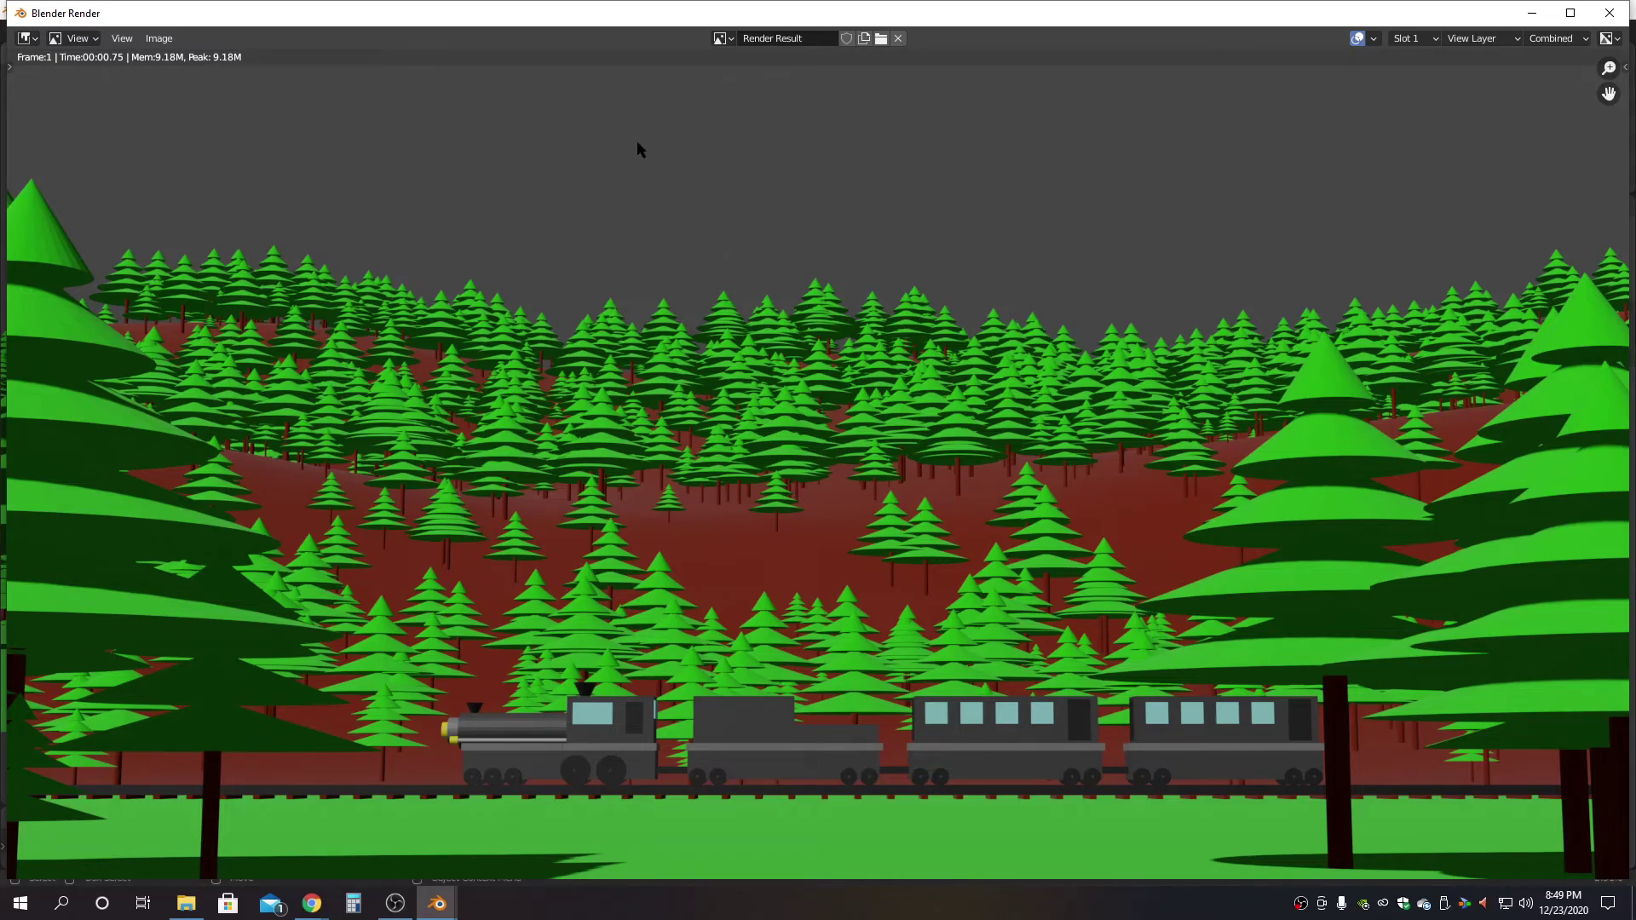
left_click(1608, 14)
Add a mesh plane and move it along the X axis to well behind the hills.
left_click_drag(714, 536, 649, 439, "alt")
scroll(682, 573, "down", 9)
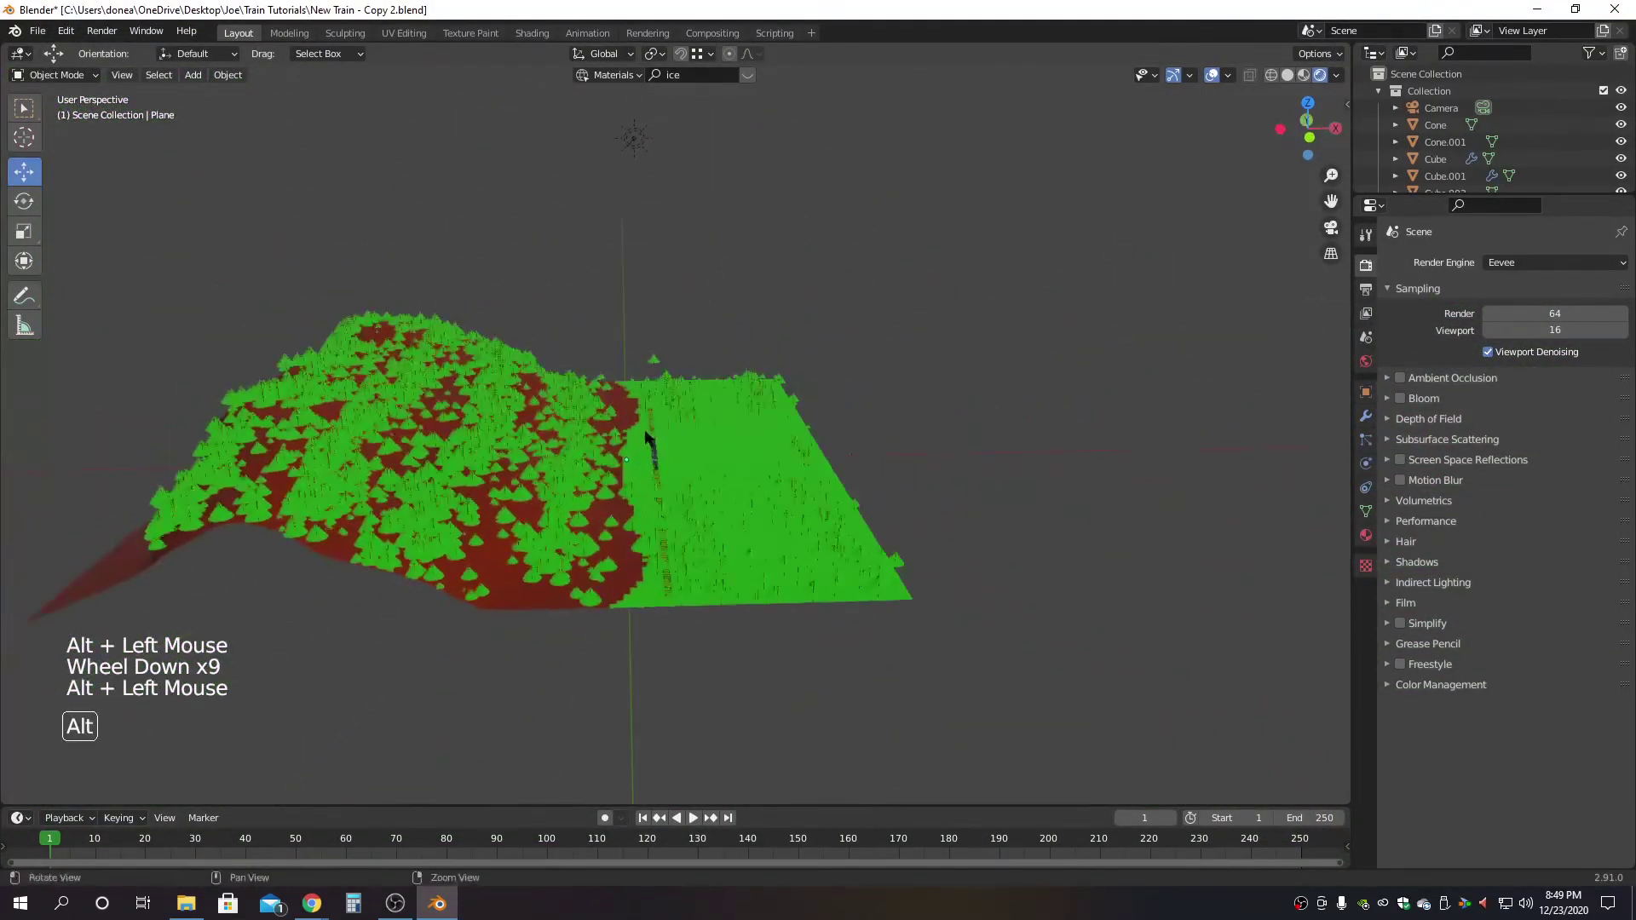
scroll(656, 443, "down", 5)
left_click(192, 75)
mouse_move(207, 95)
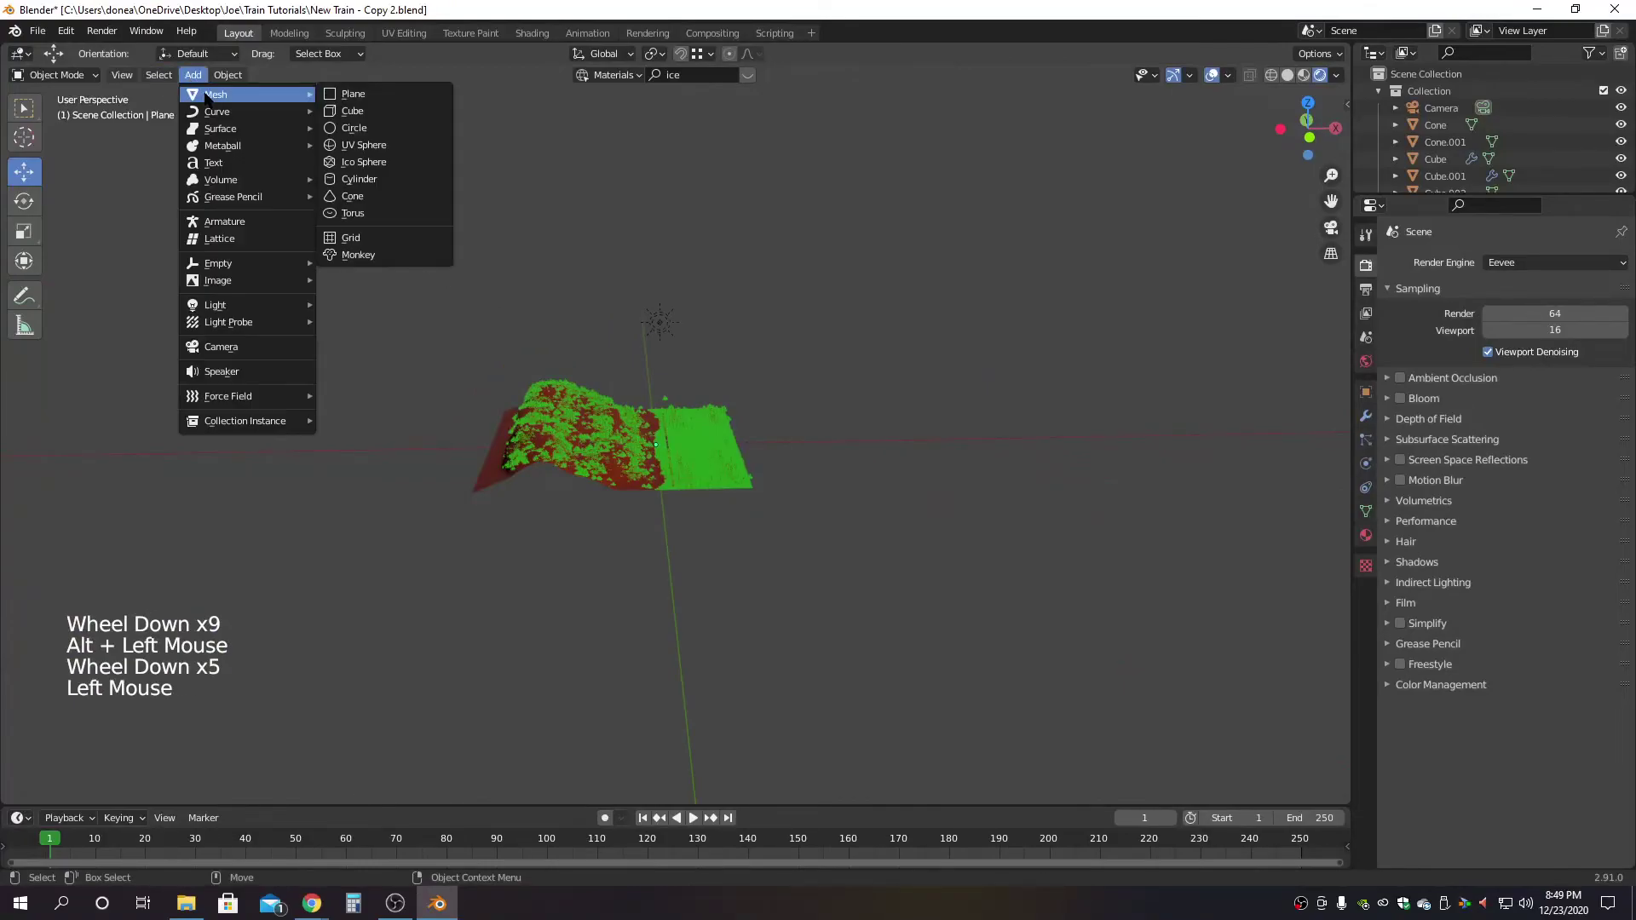
left_click(349, 94)
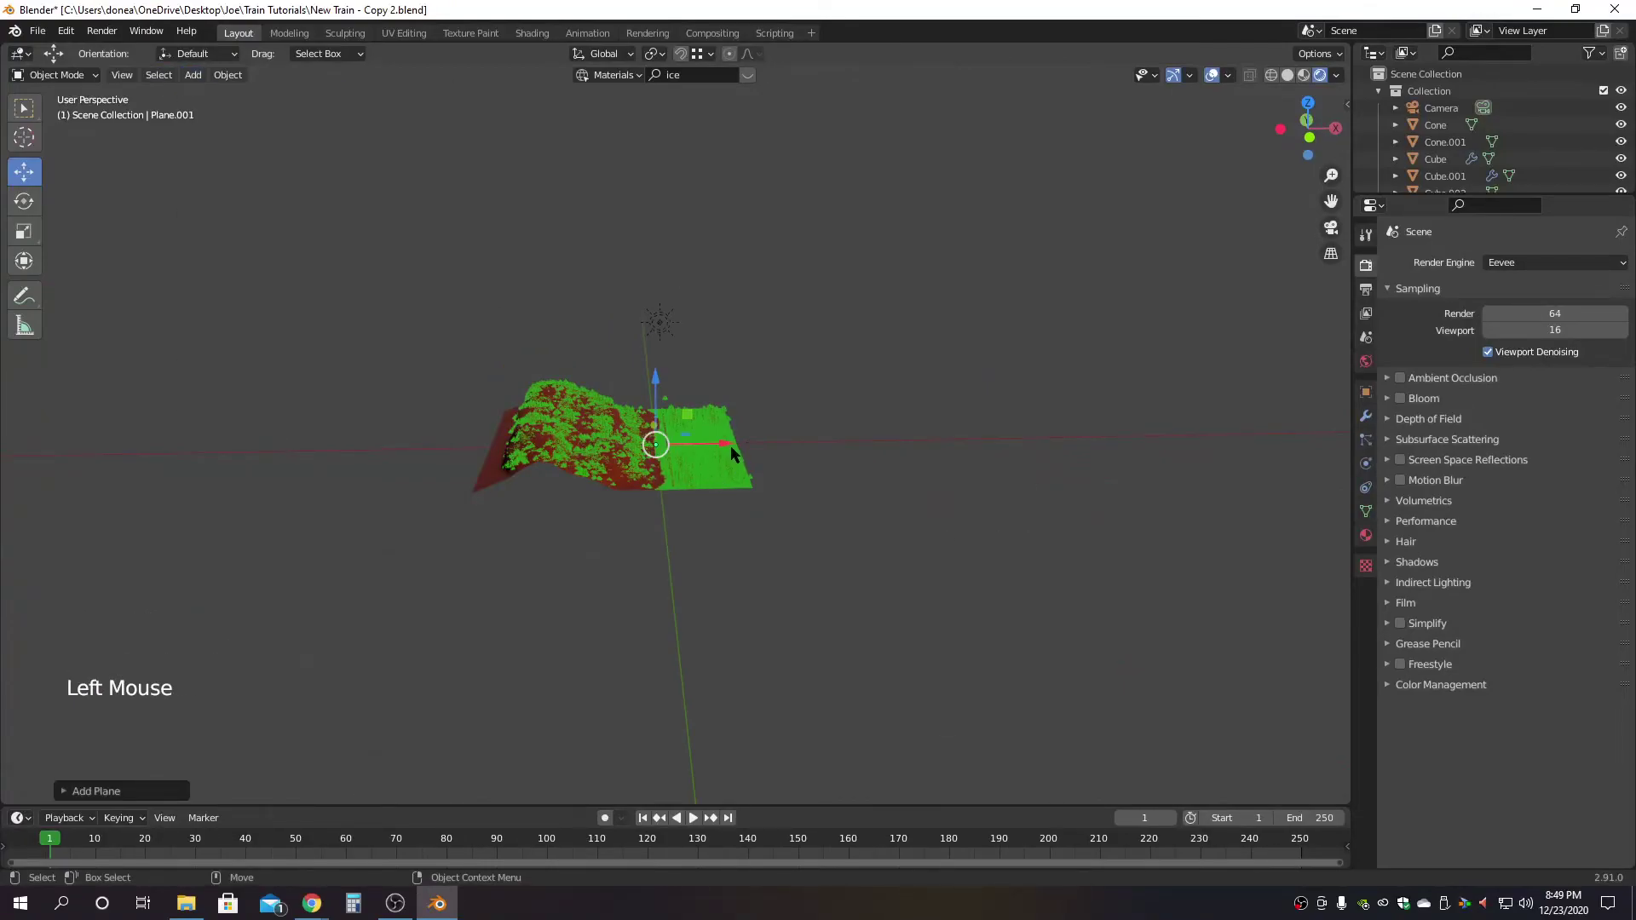
left_click_drag(730, 447, 352, 451)
Rotate the new plane about the Y axis so it stands upright facing the train.
key("r")
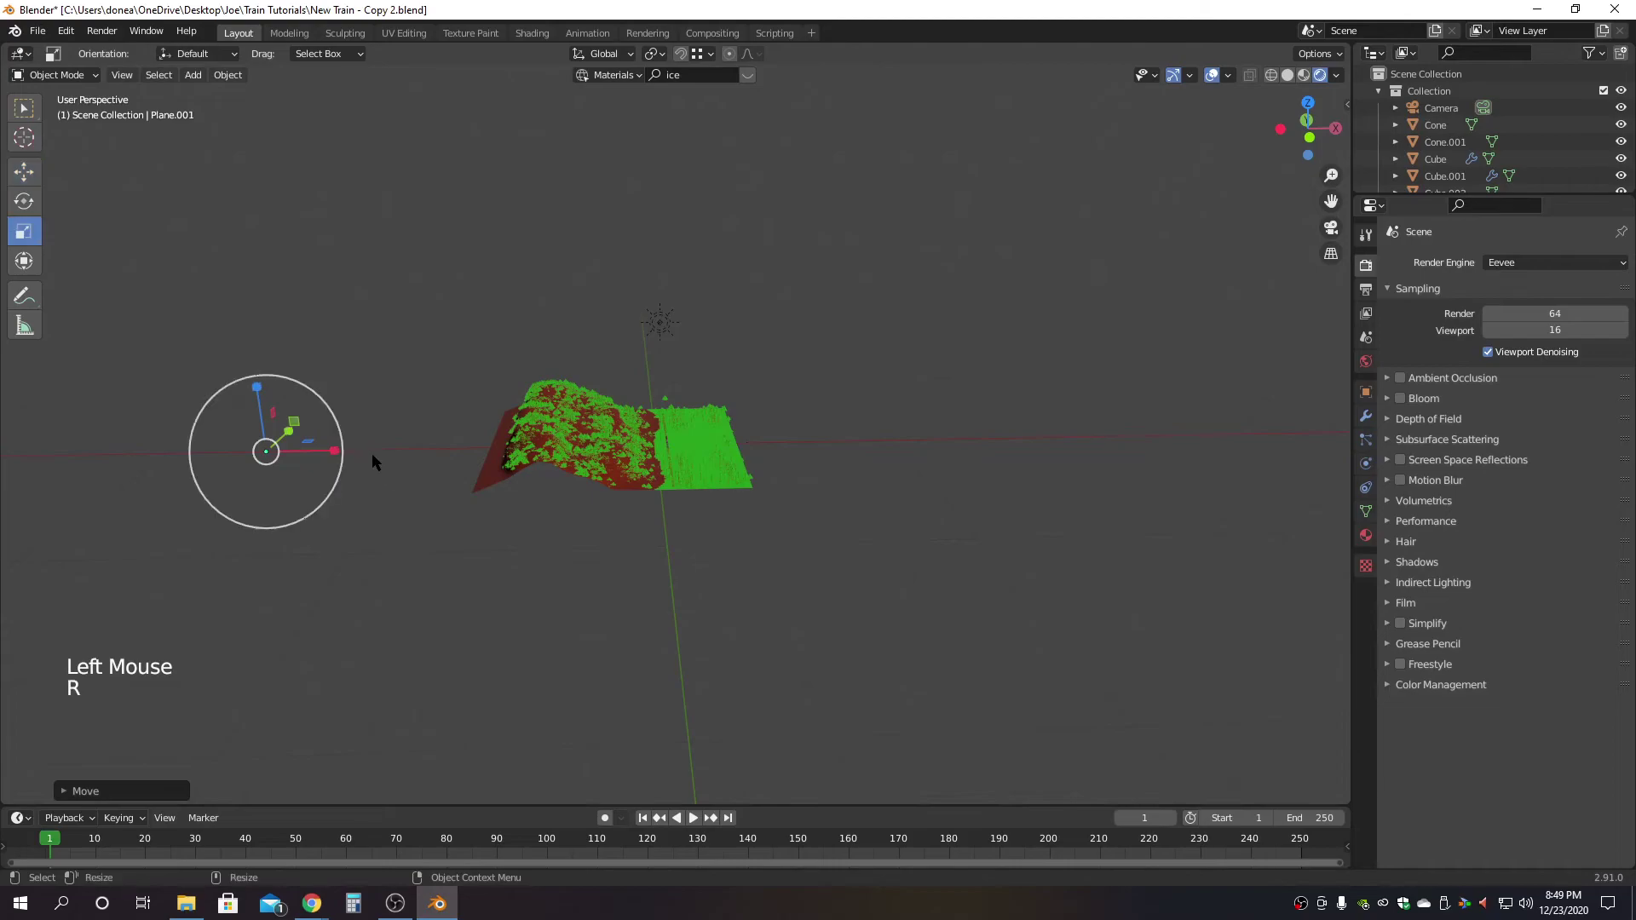
key("e")
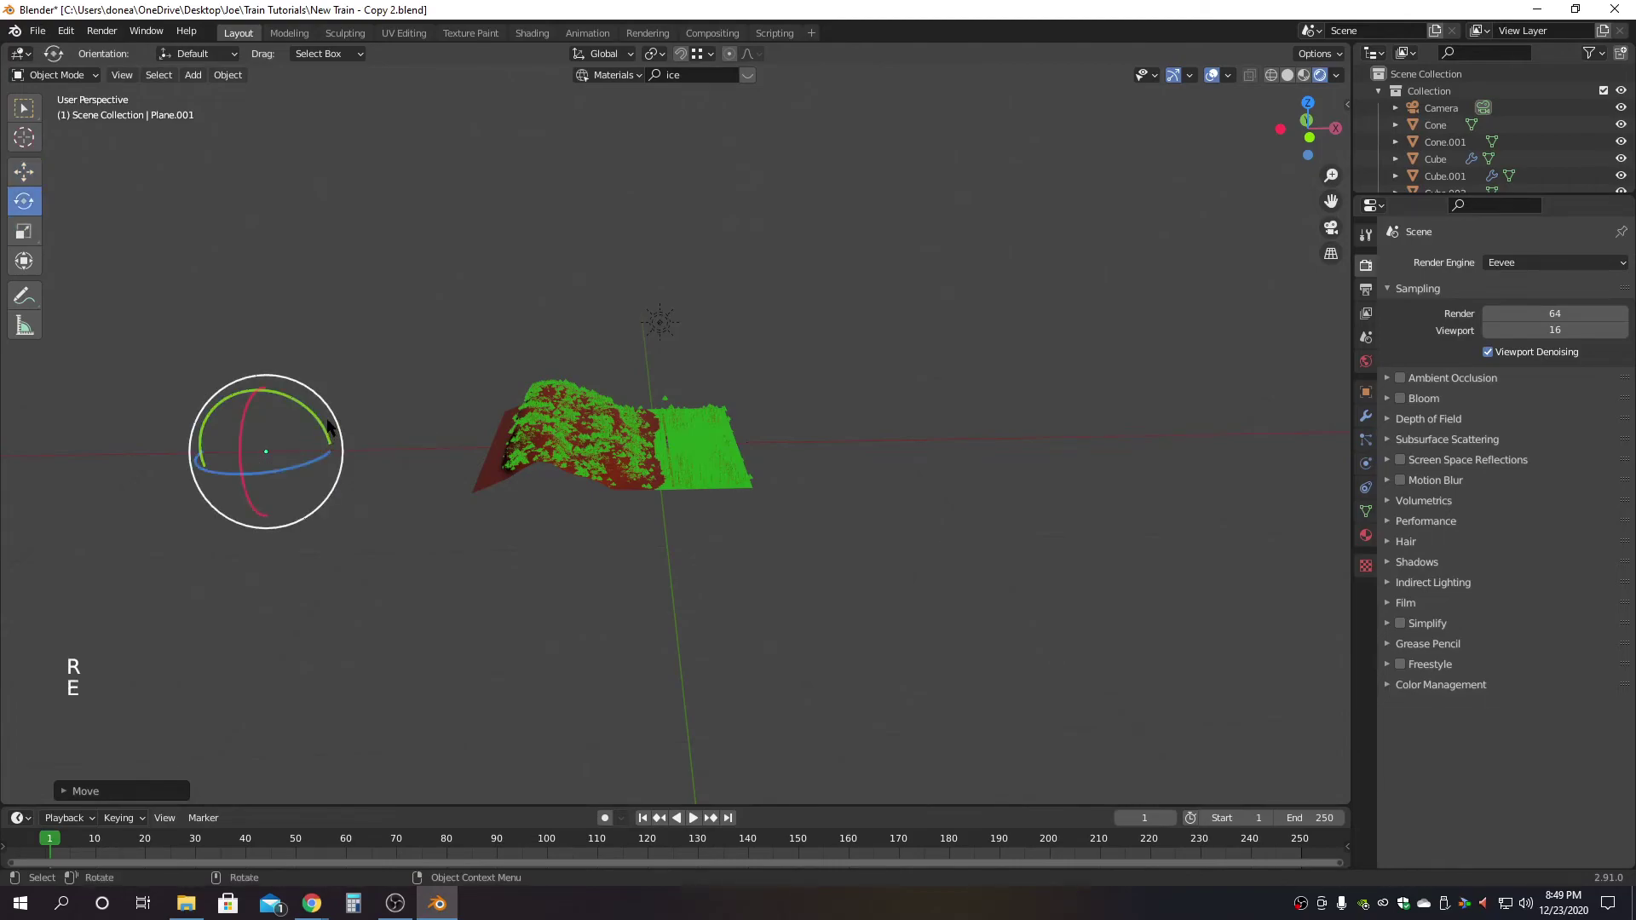
left_click_drag(326, 440, 290, 503)
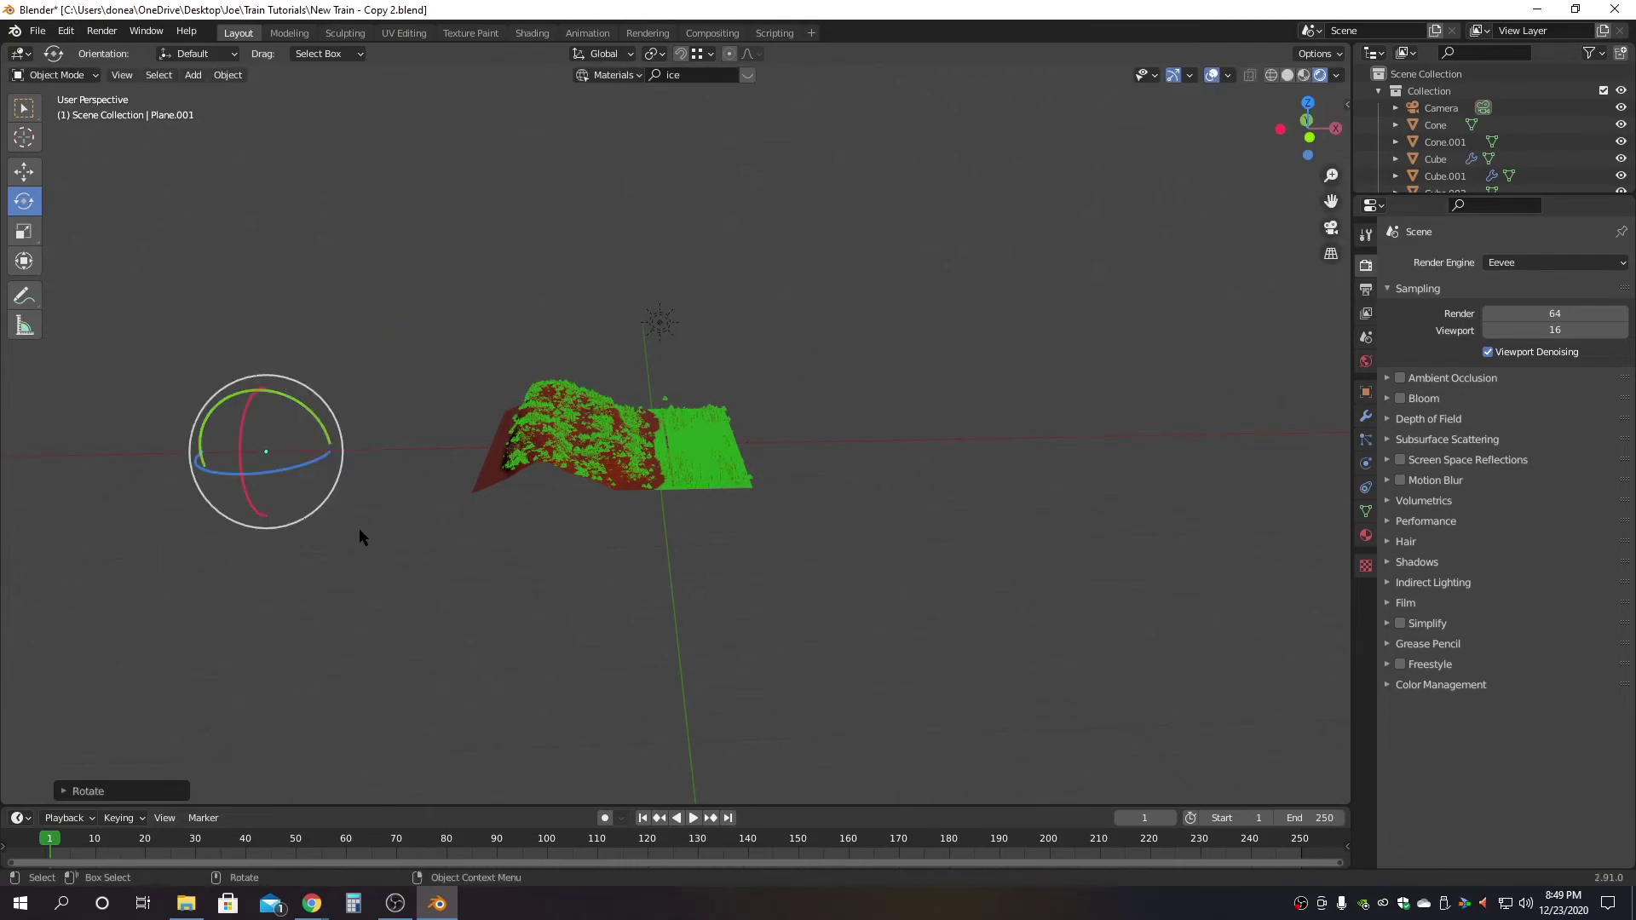
Scale the upright plane in height and width into a backdrop much larger than the terrain.
key("r")
key("f")
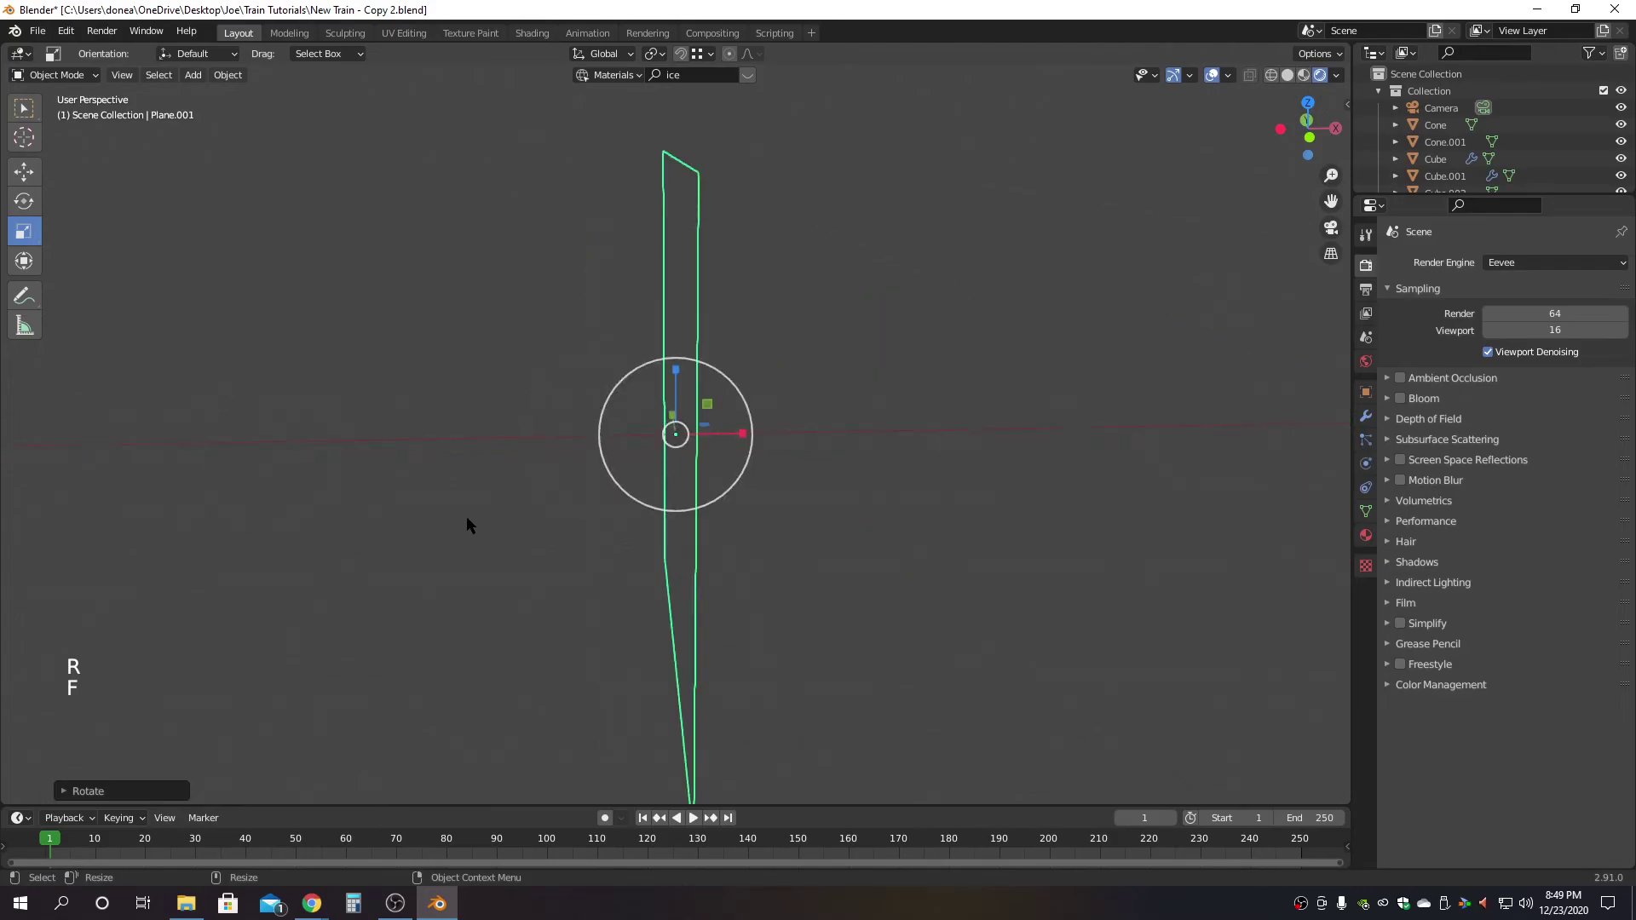
scroll(442, 520, "down", 5)
left_click_drag(989, 540, 705, 603, "alt")
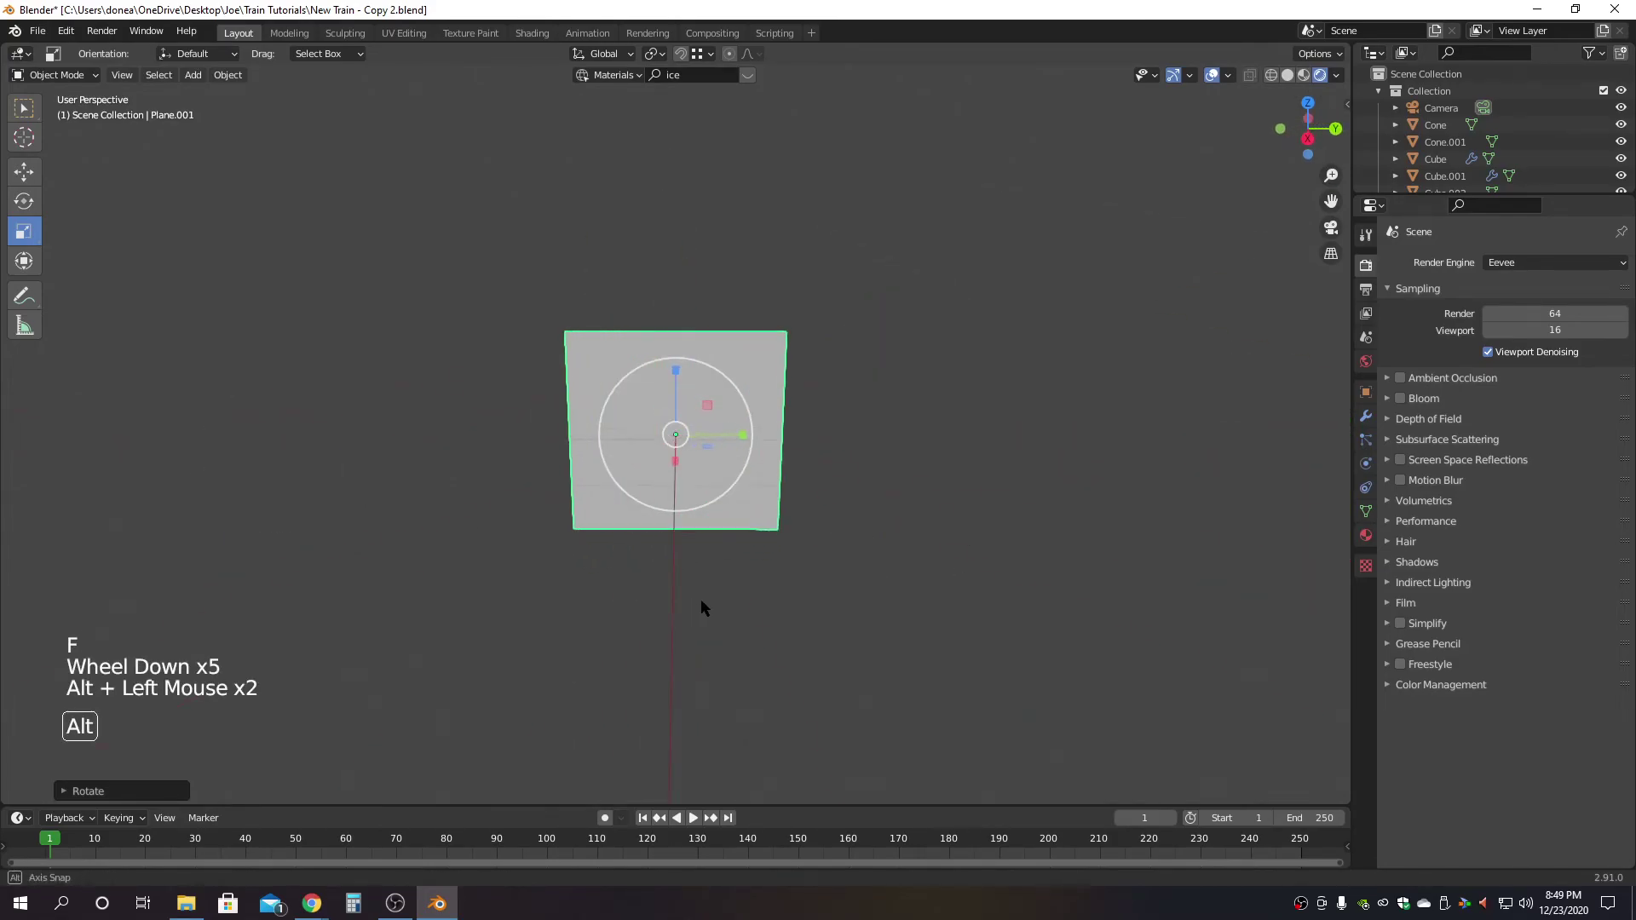
scroll(731, 607, "down", 5)
scroll(732, 600, "down", 13)
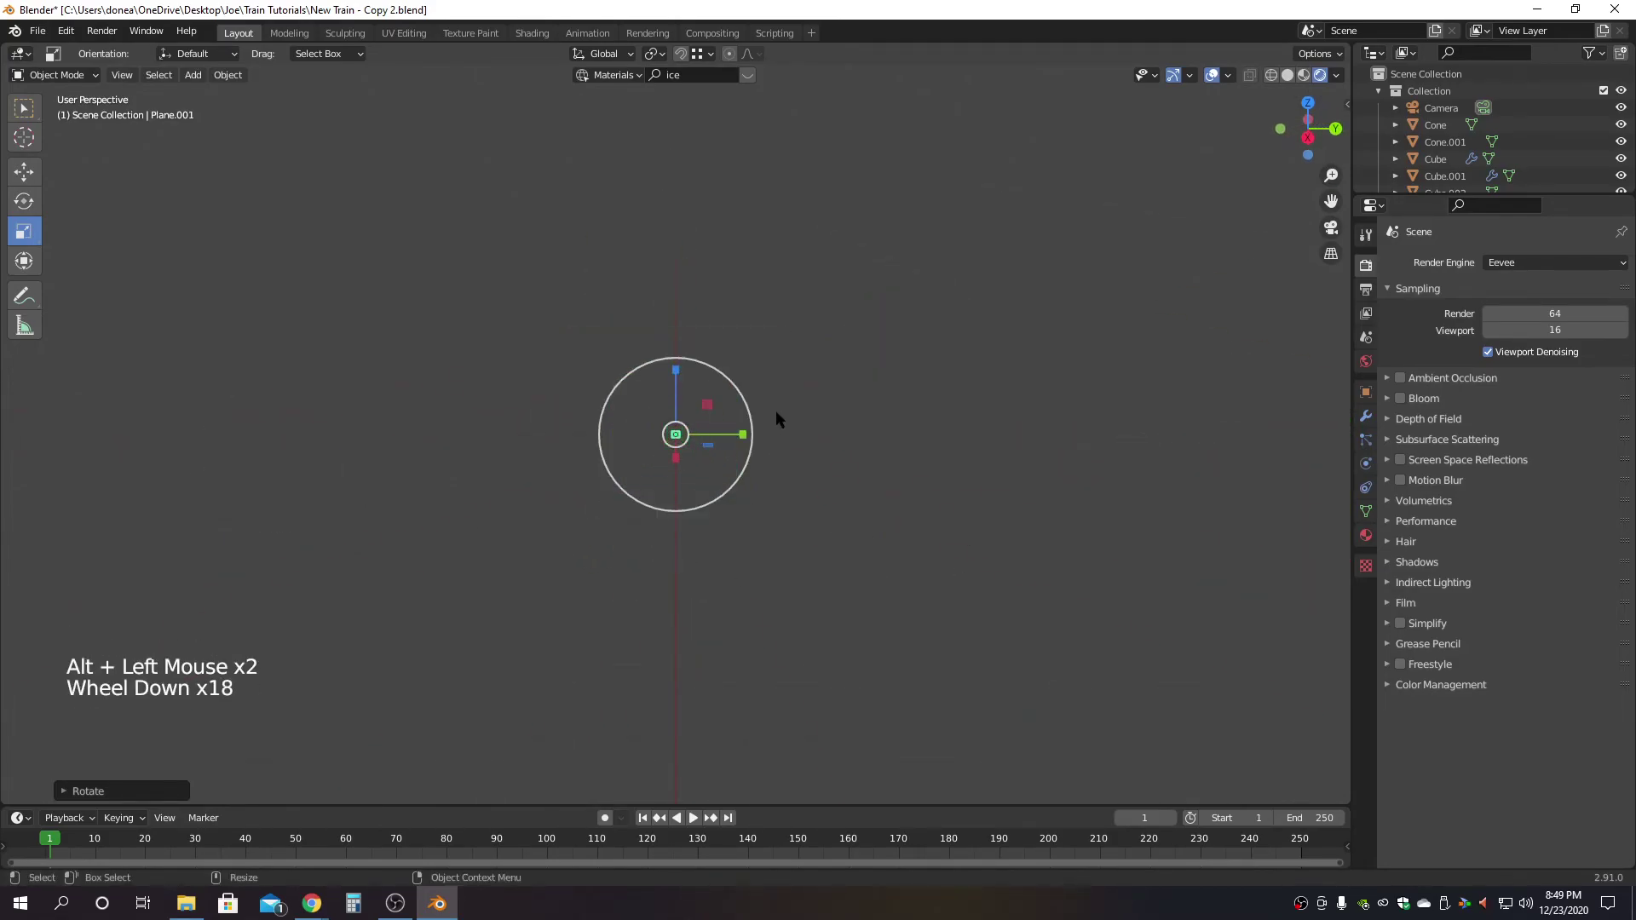
left_click_drag(704, 406, 942, 201)
scroll(934, 281, "down", 11)
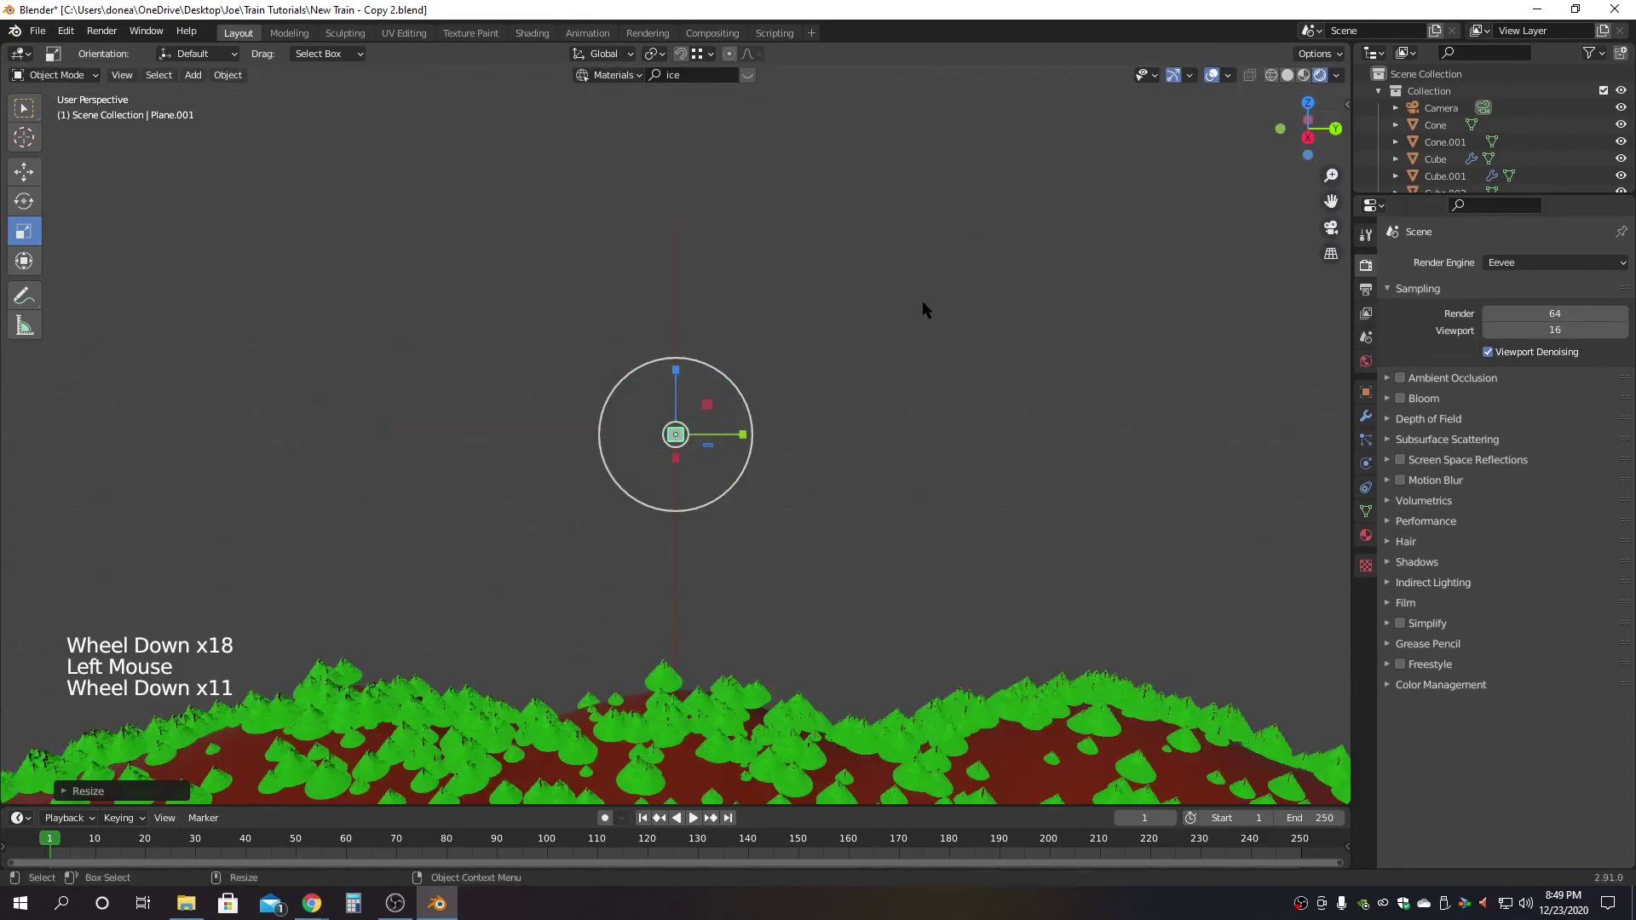
left_click_drag(721, 399, 446, 583)
left_click(447, 583)
scroll(804, 464, "down", 7)
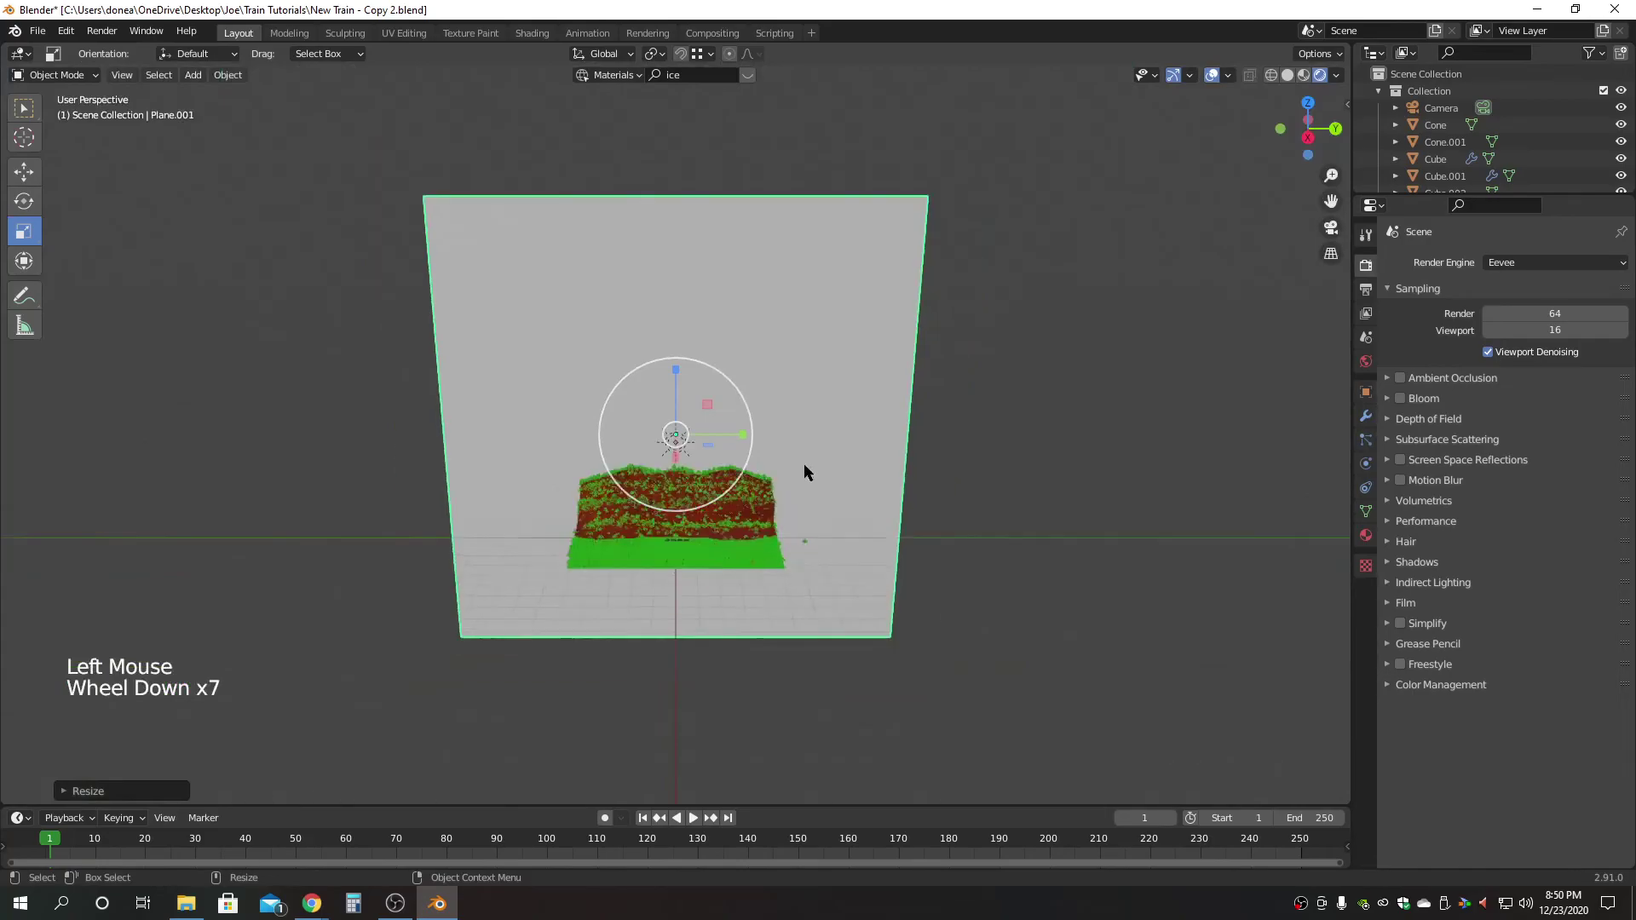
Move the backdrop plane along the X axis closer to the hills, to about X -719 m, and check it through the camera.
left_click(1331, 227)
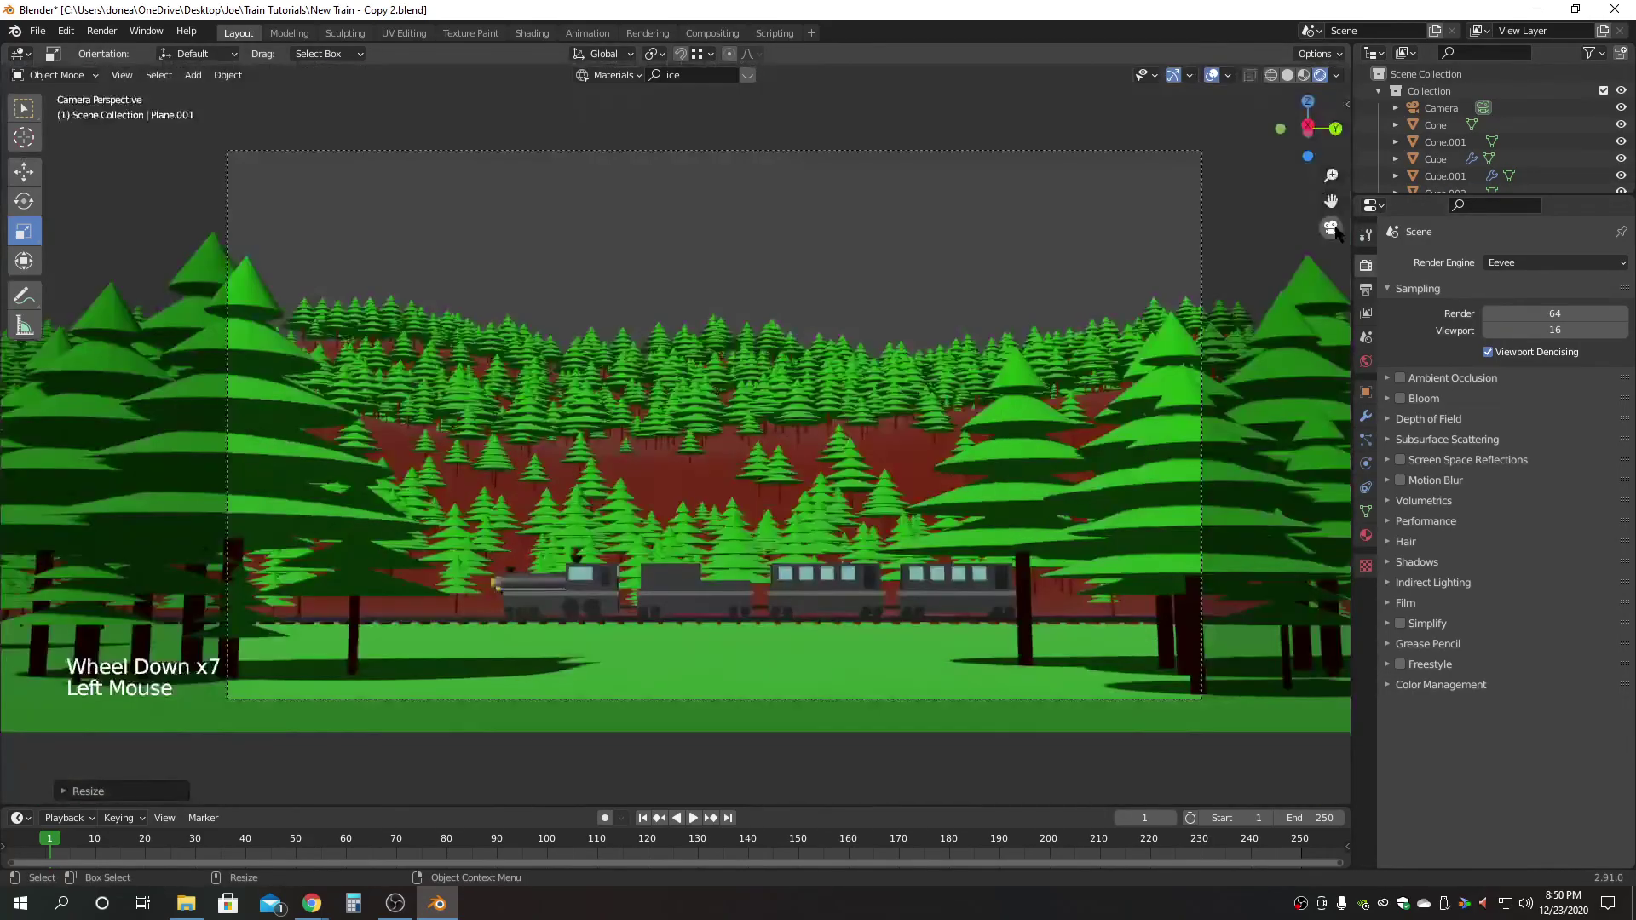
left_click(1331, 228)
left_click_drag(575, 606, 741, 558, "alt")
key("w")
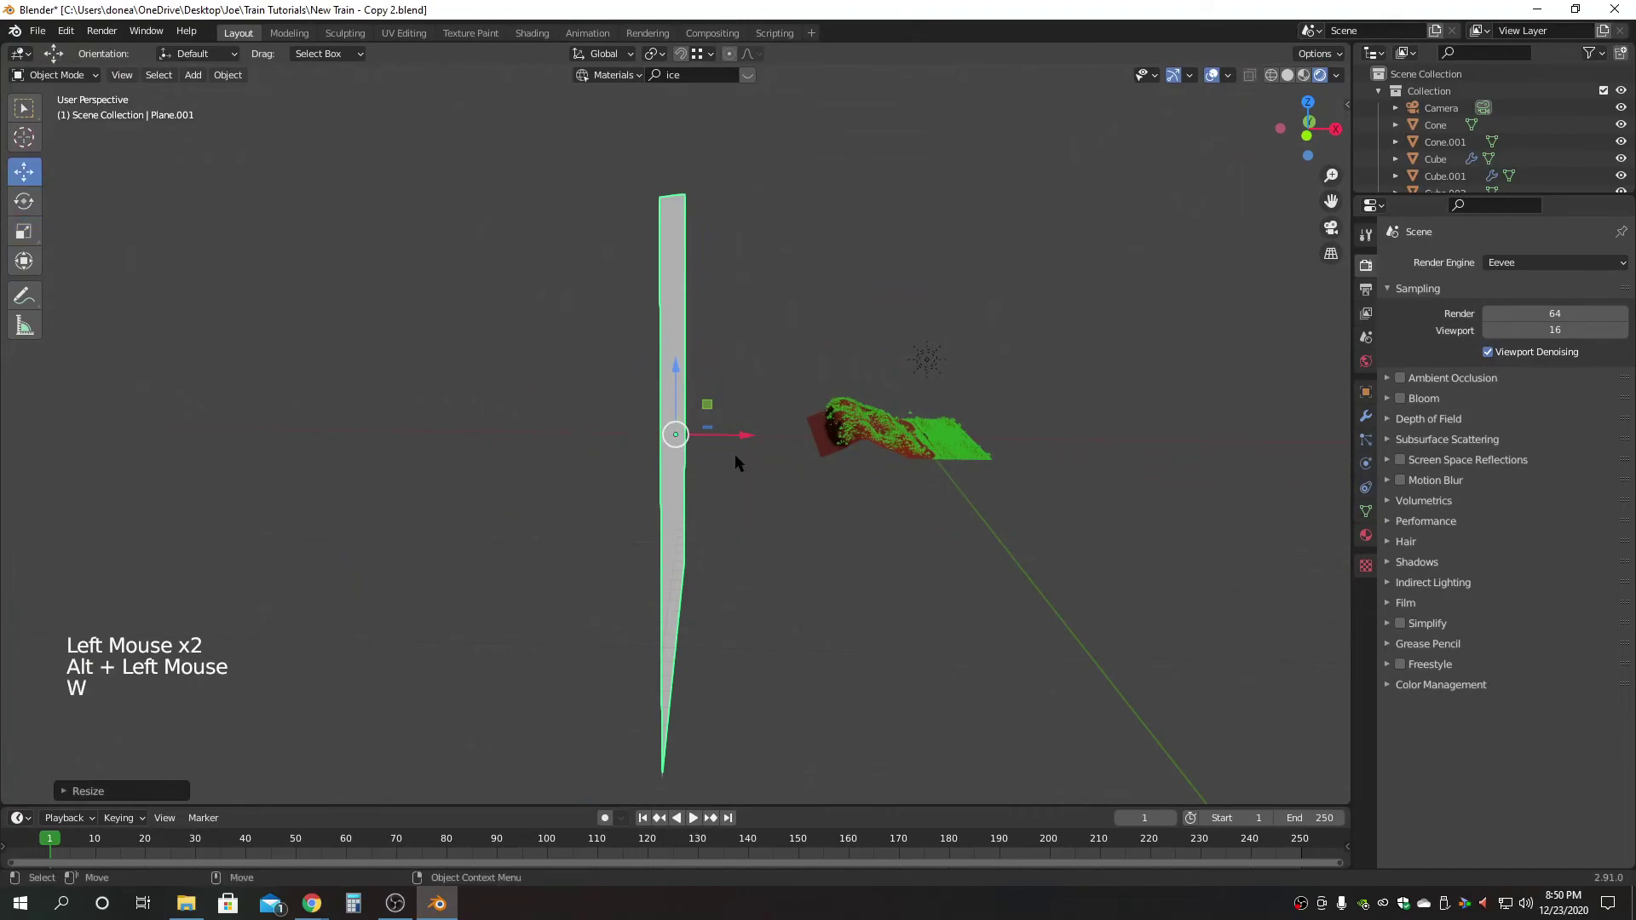
left_click_drag(744, 433, 903, 430)
left_click_drag(1046, 577, 1013, 569, "alt")
scroll(1169, 554, "up", 2)
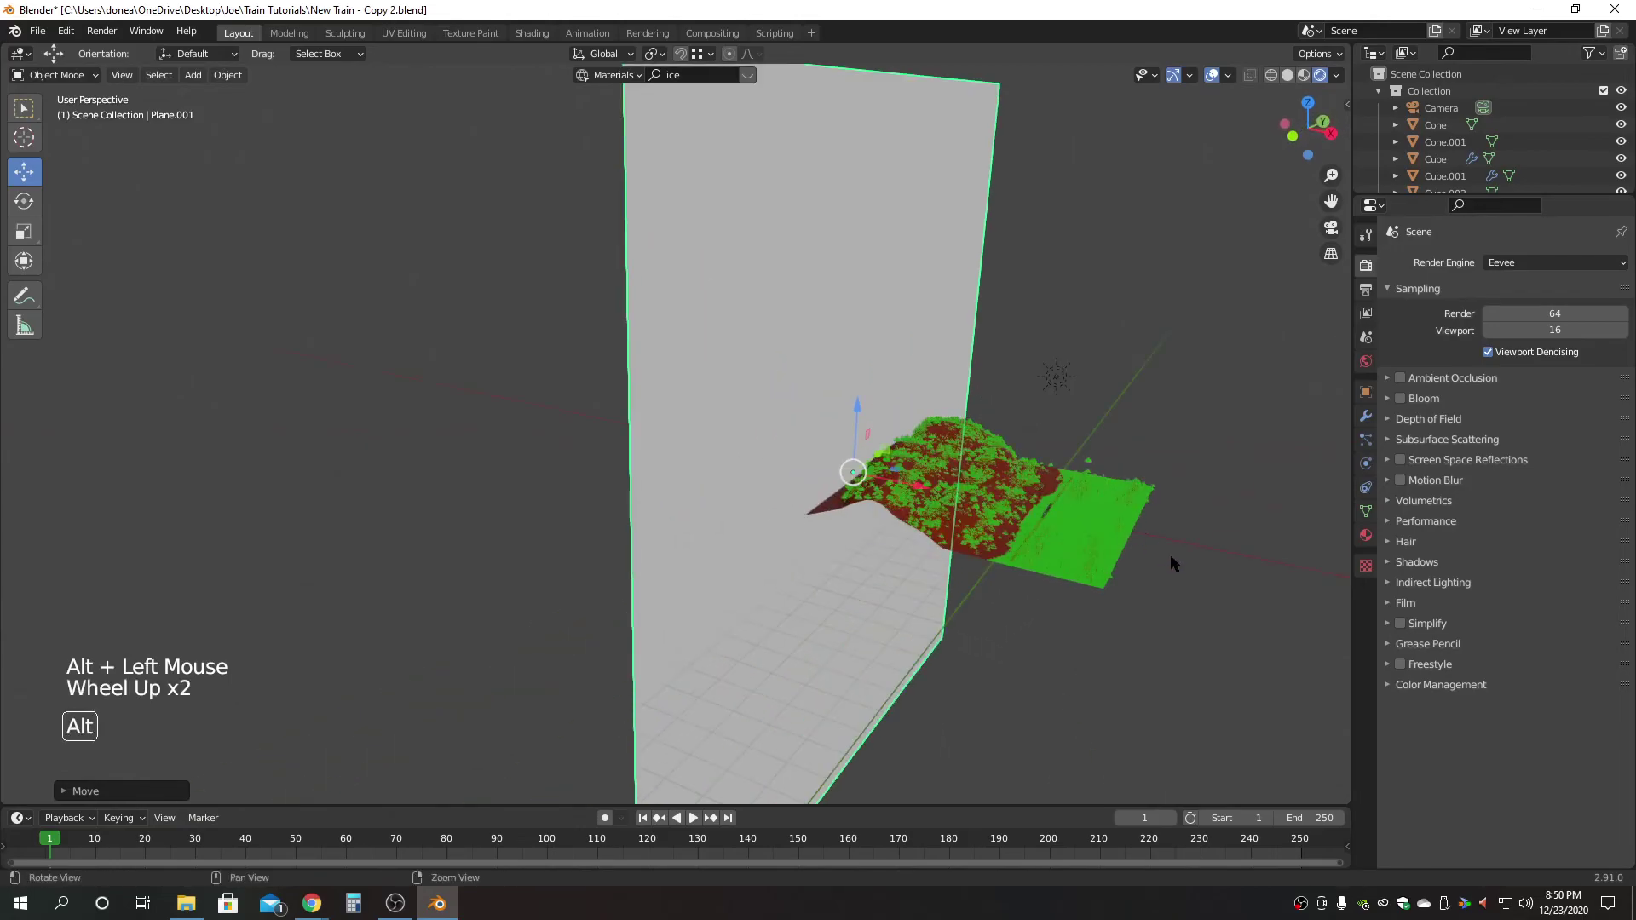
middle_click(1169, 554, "alt")
left_click(1331, 227)
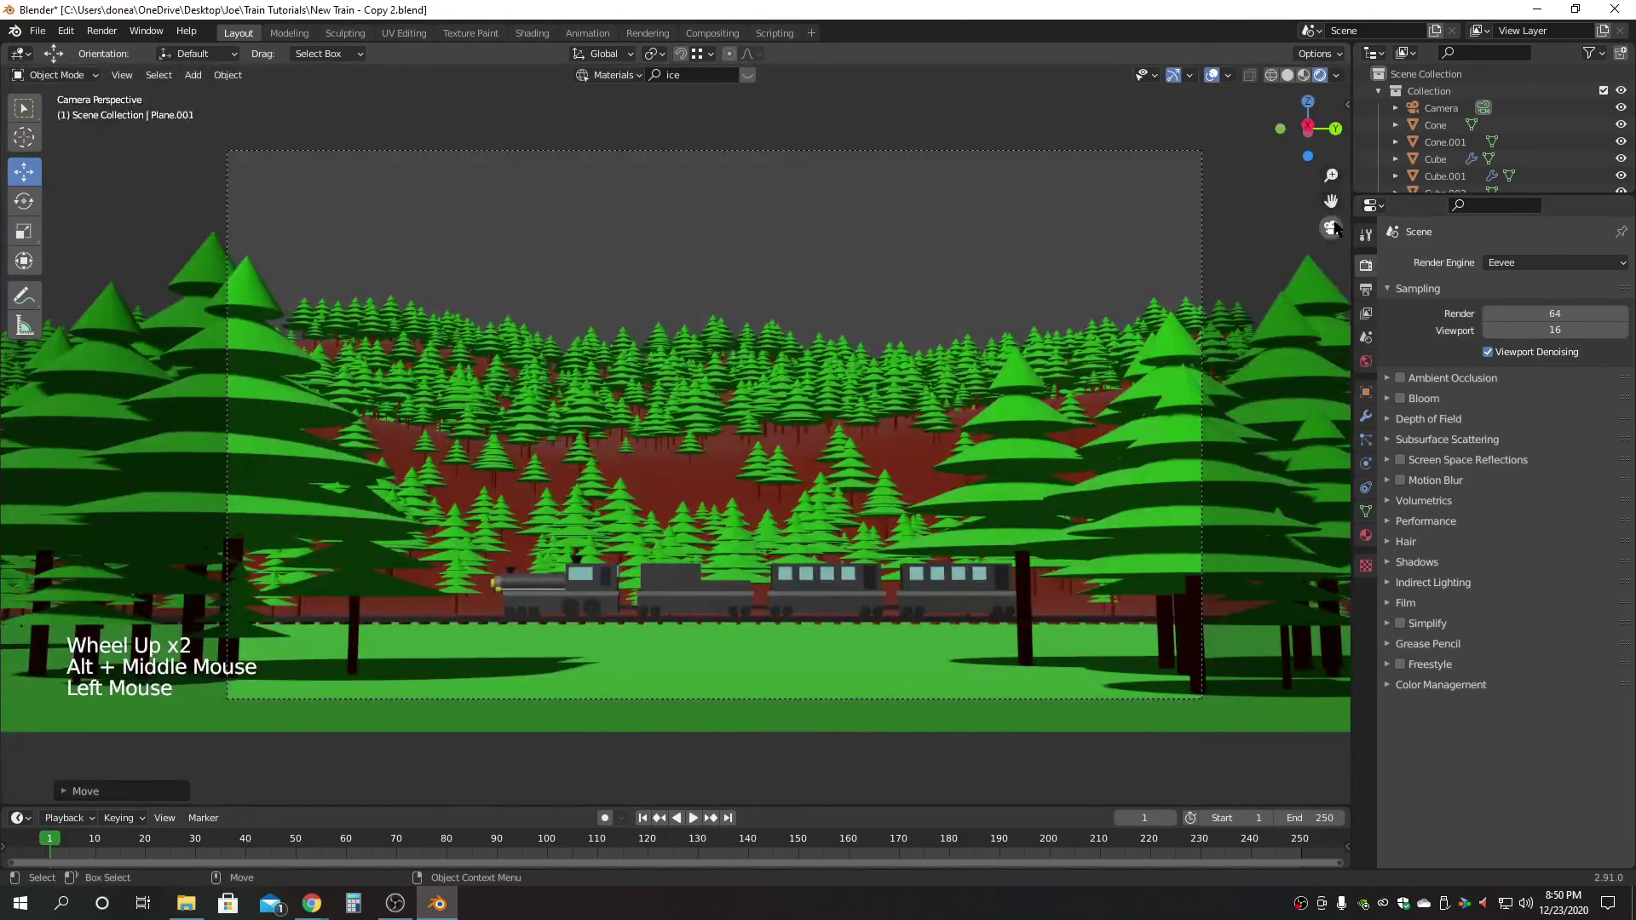
left_click(1293, 255)
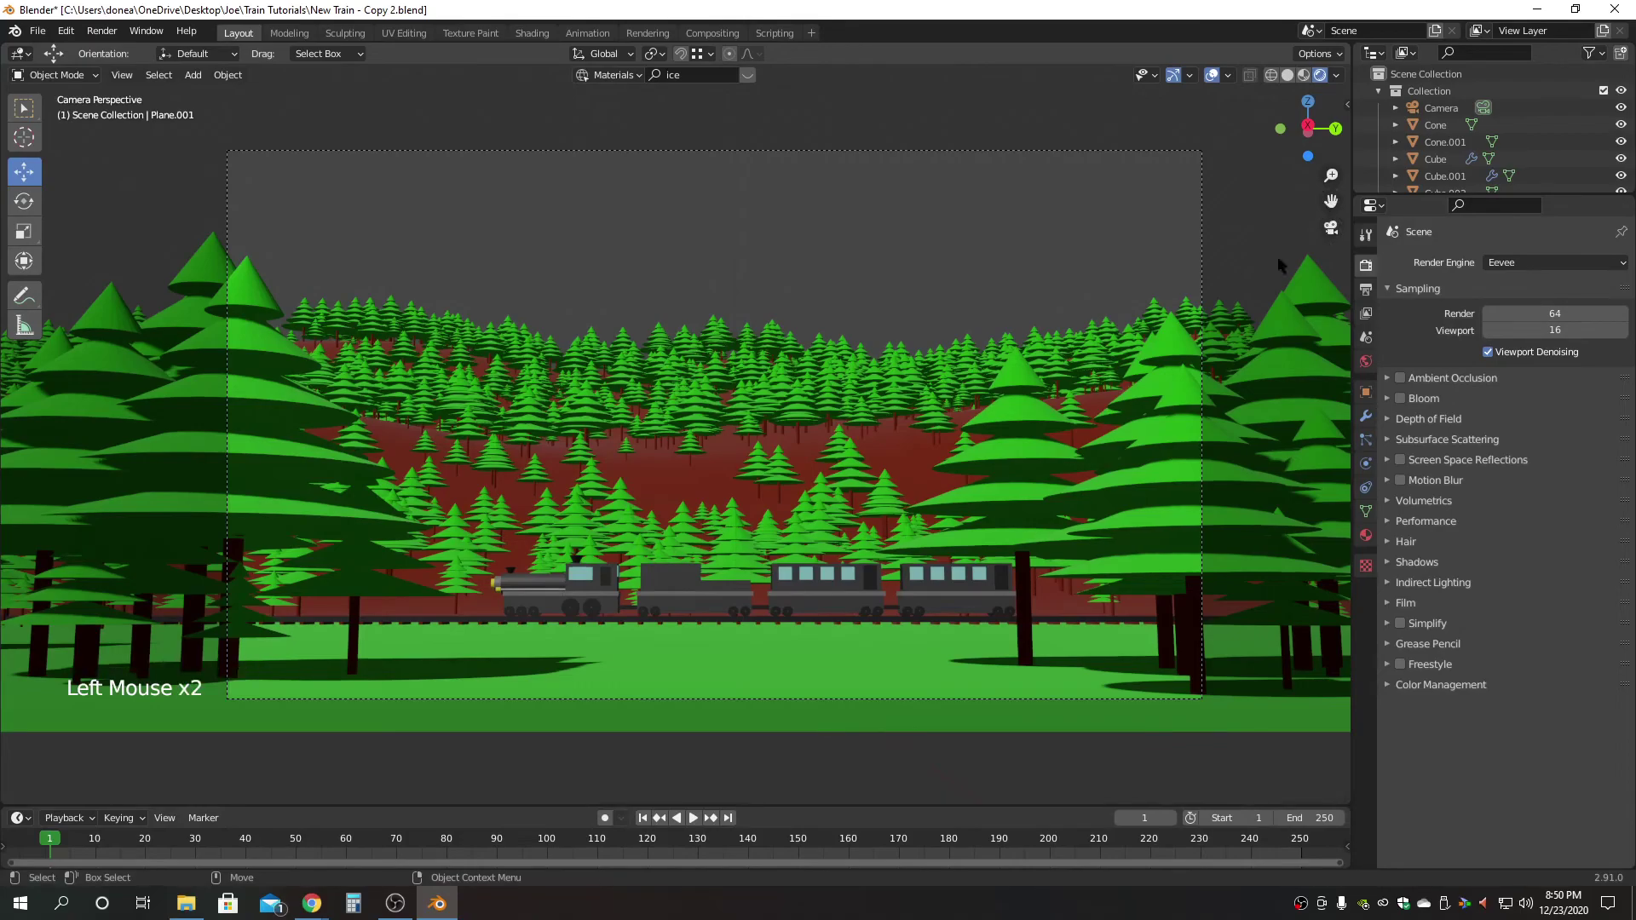
left_click(1348, 104)
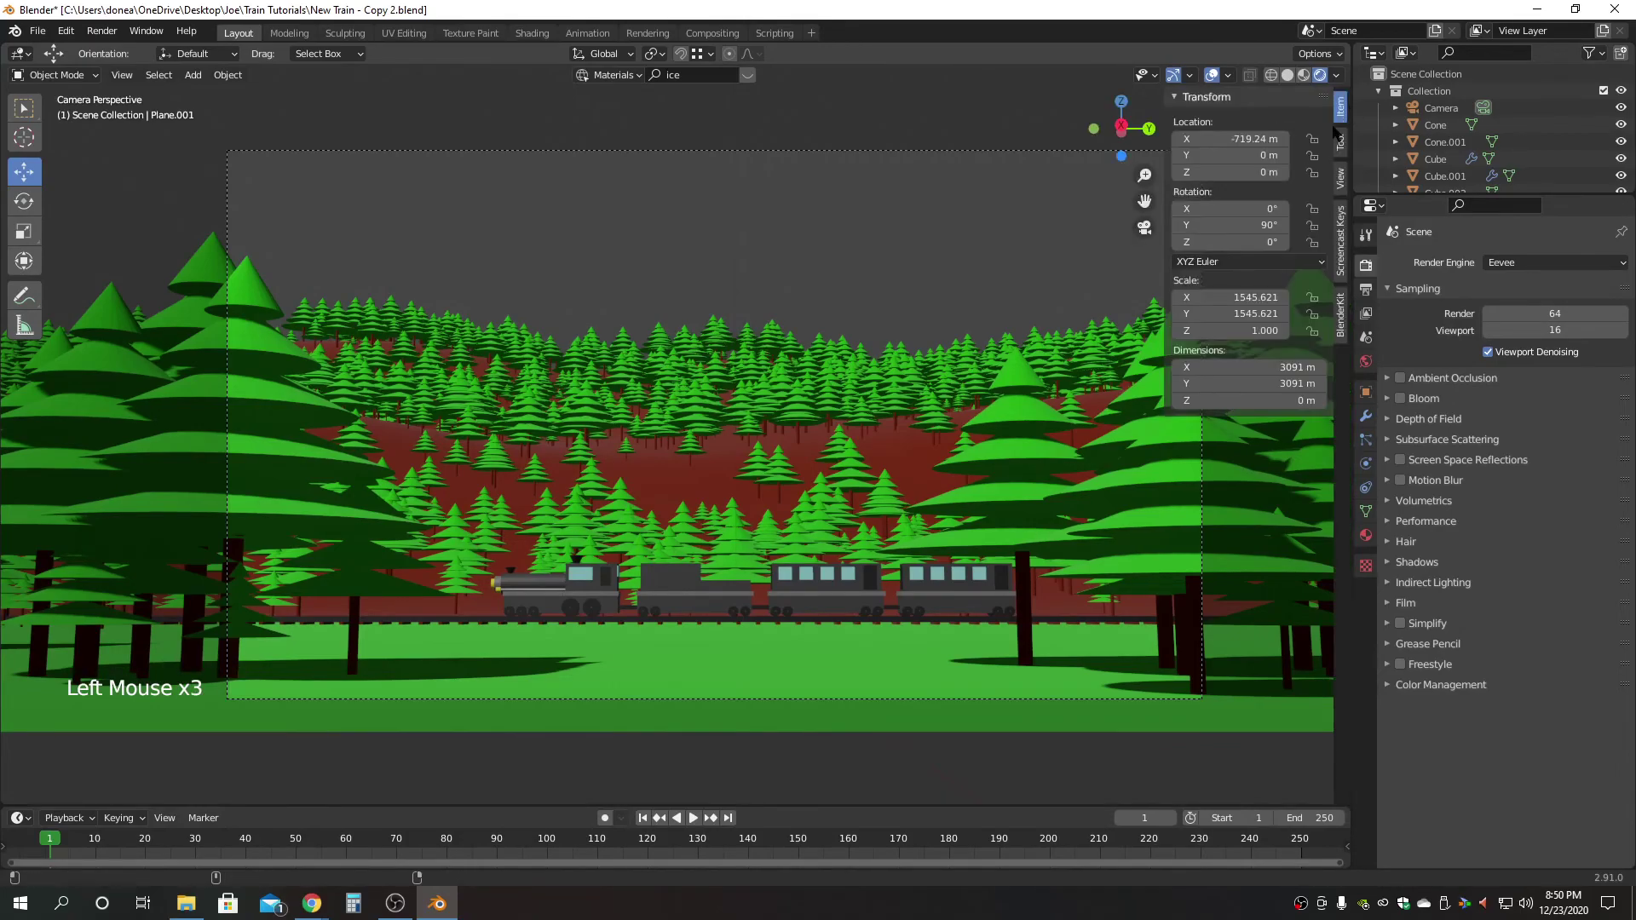
left_click(992, 233)
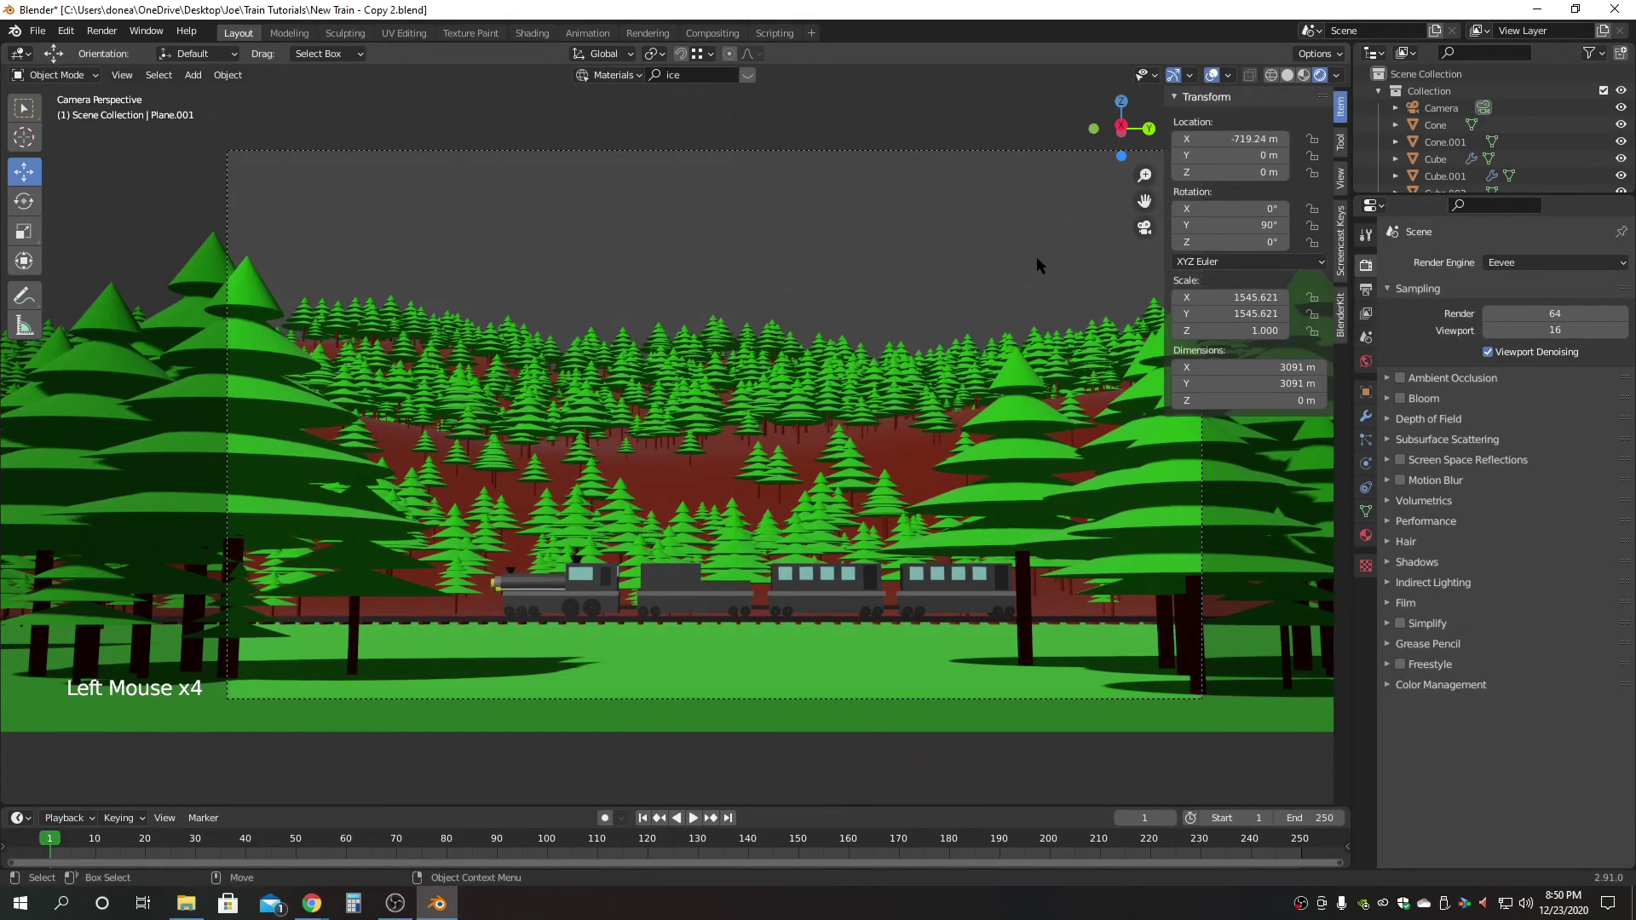
left_click_drag(1168, 288, 1312, 290)
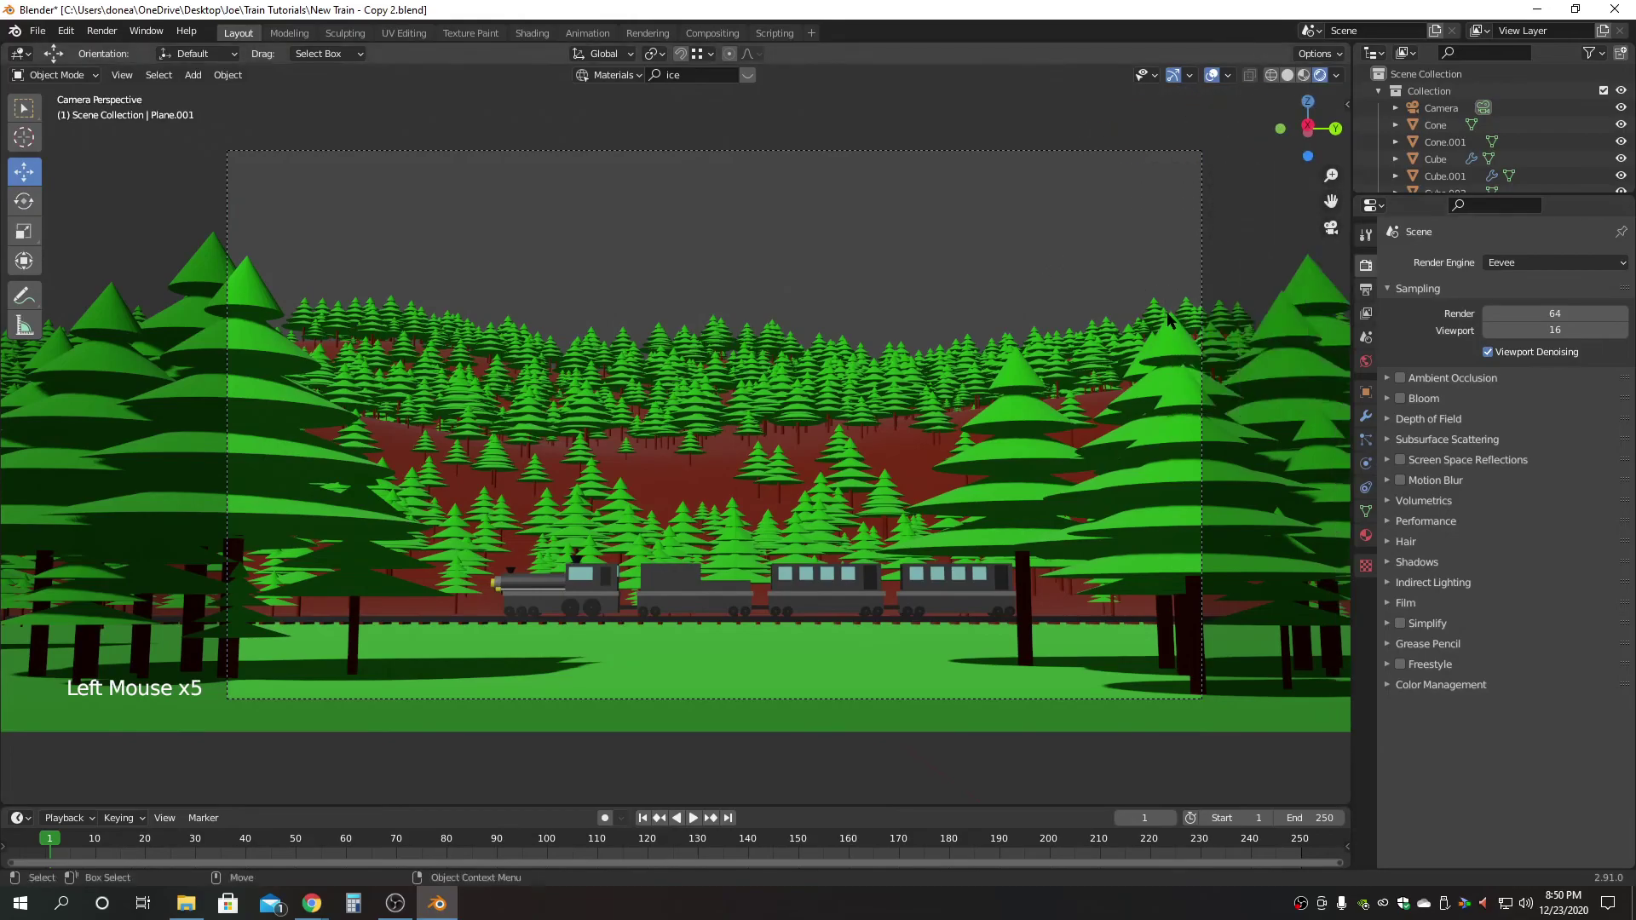
Set the scene camera's clipping end distance to 10000 m.
left_click(1443, 109)
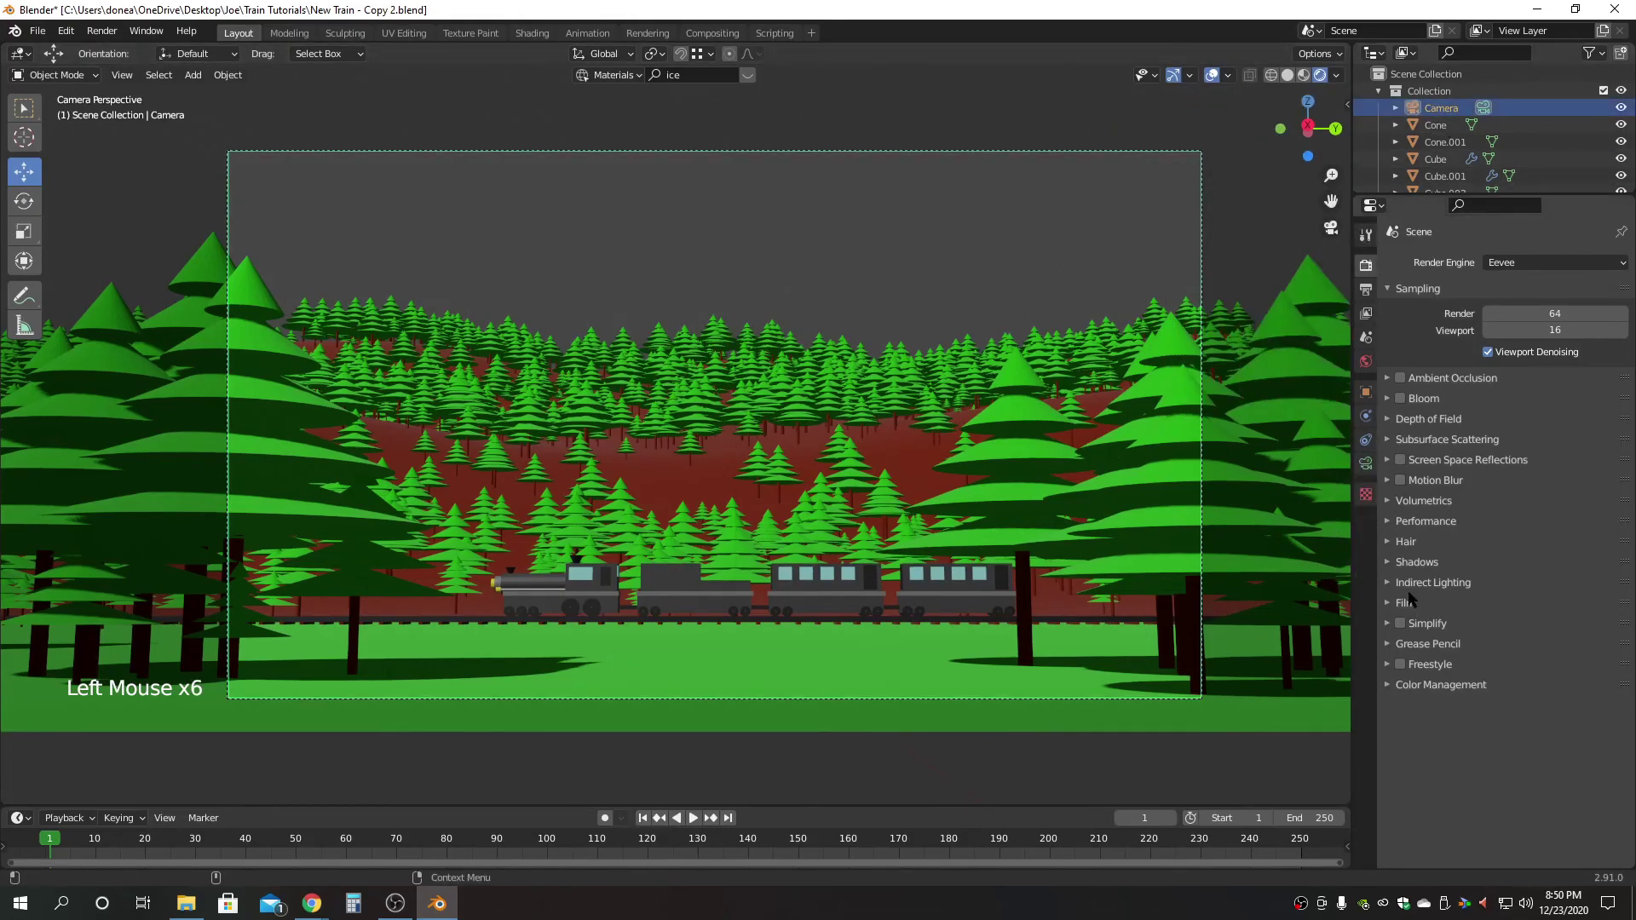
left_click(1366, 463)
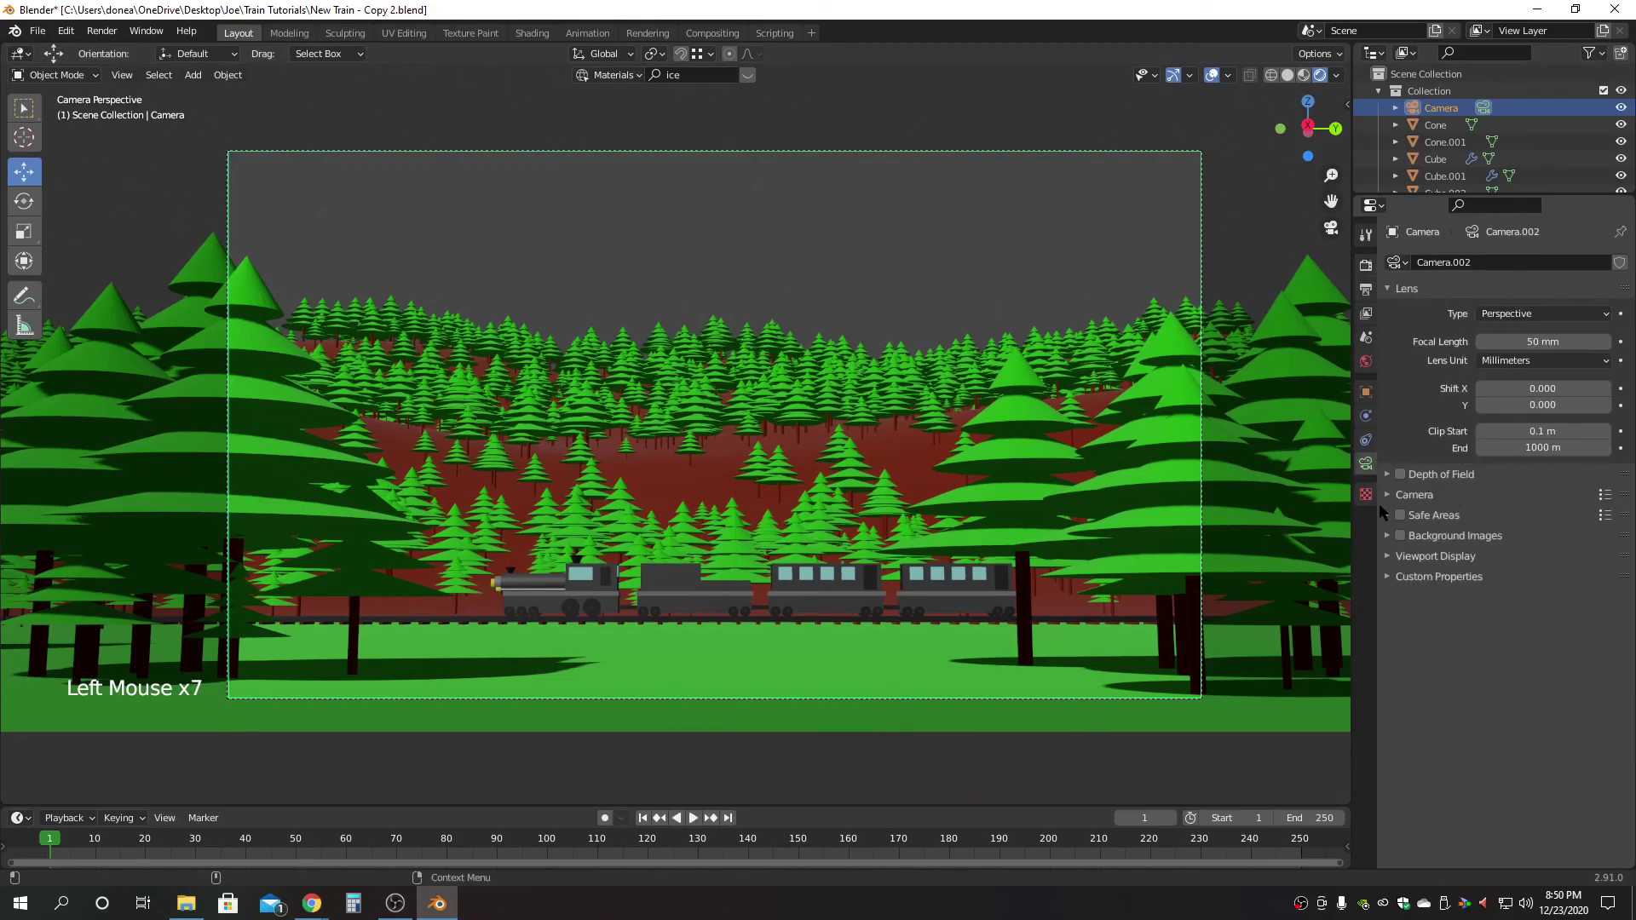
left_click(1515, 450)
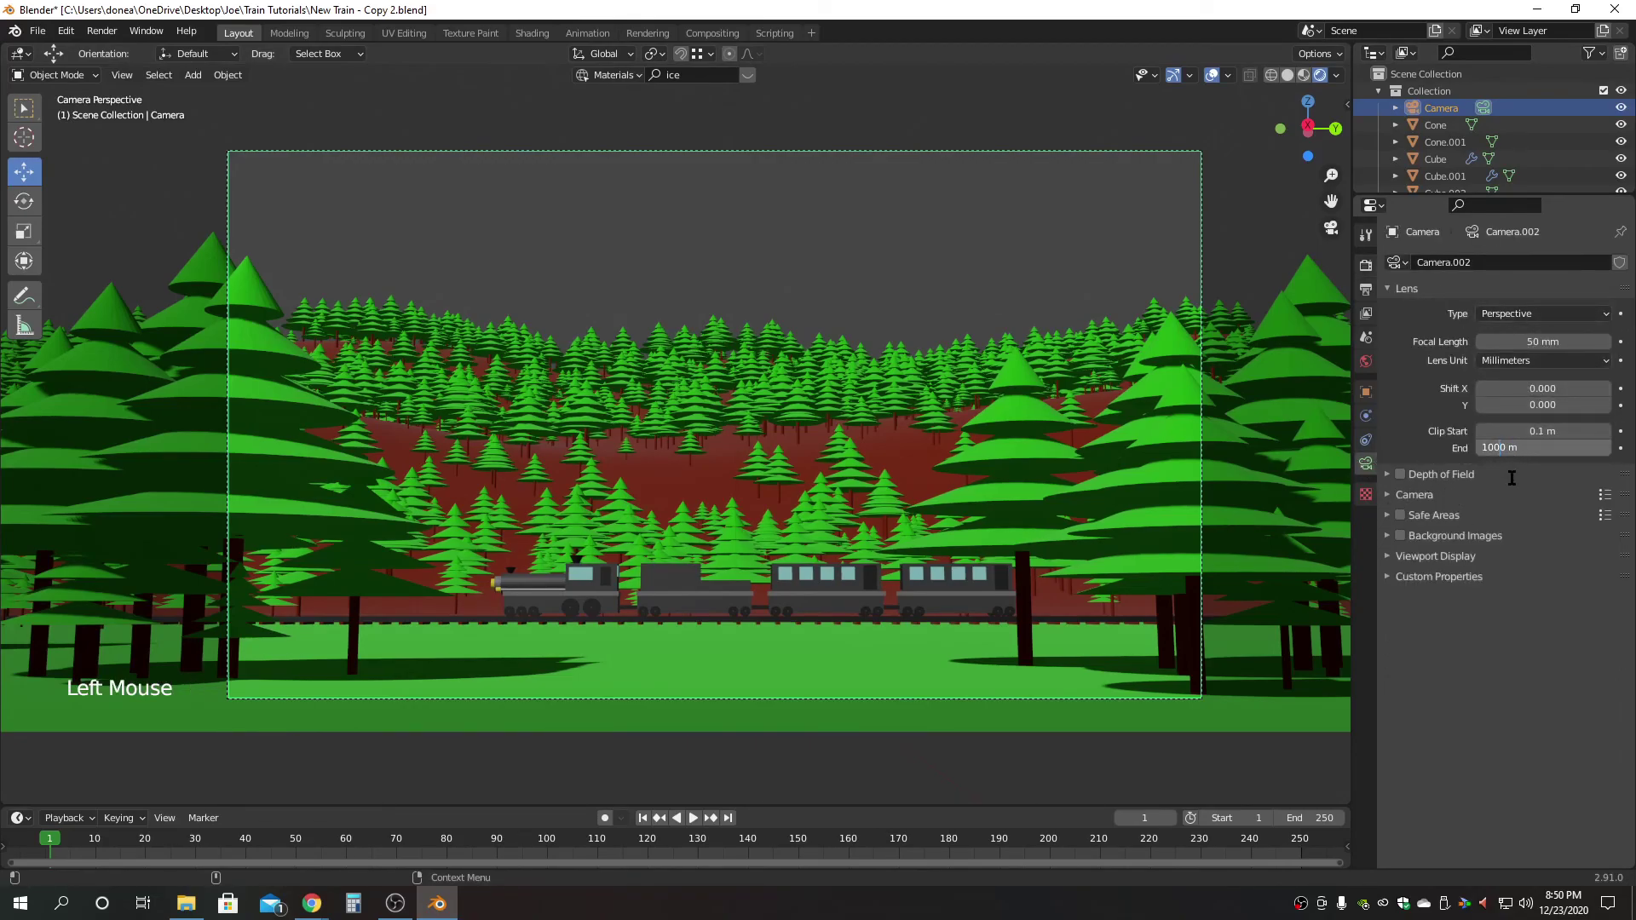
type("0")
key("Return")
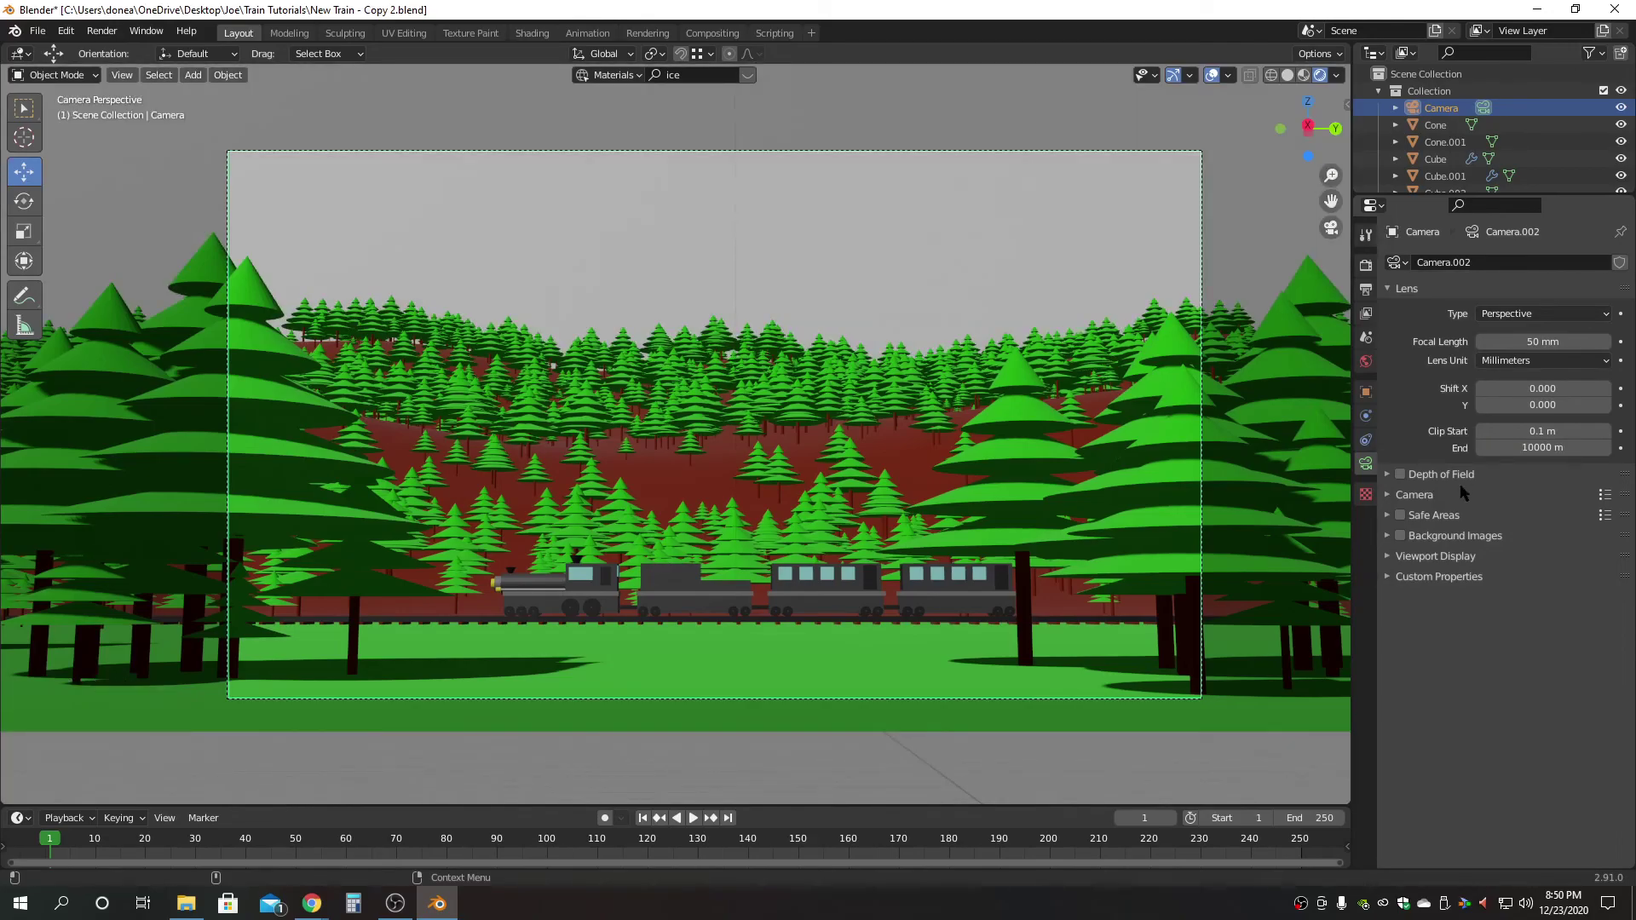
Assign the existing Blue material to the backdrop plane and render a still image of the scene.
left_click(878, 244)
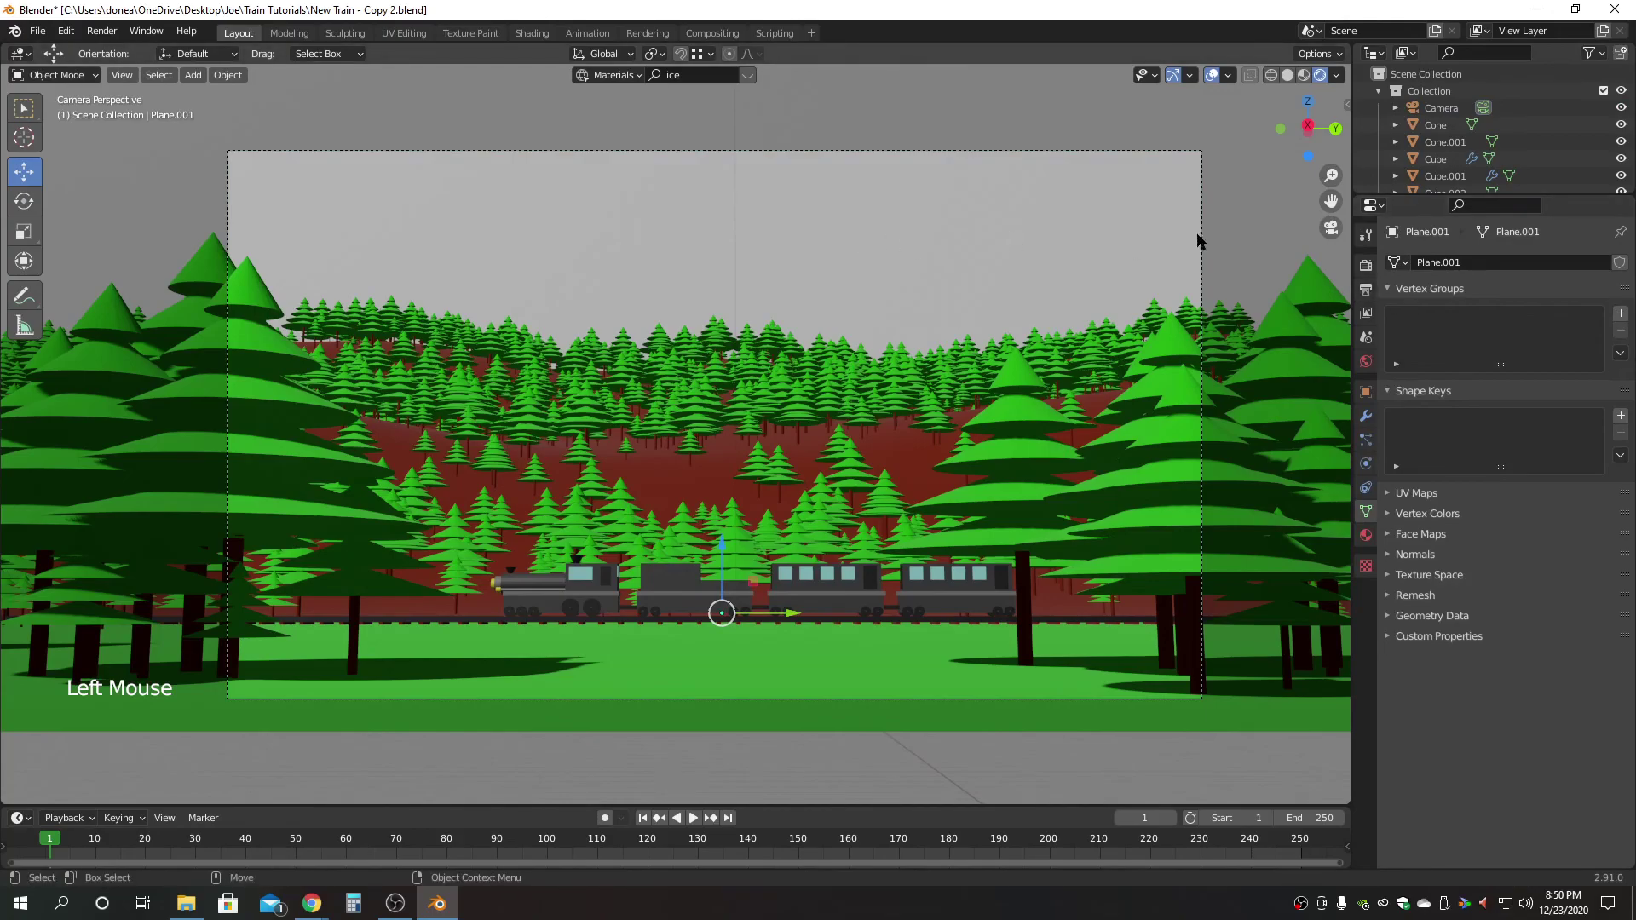
left_click(1365, 535)
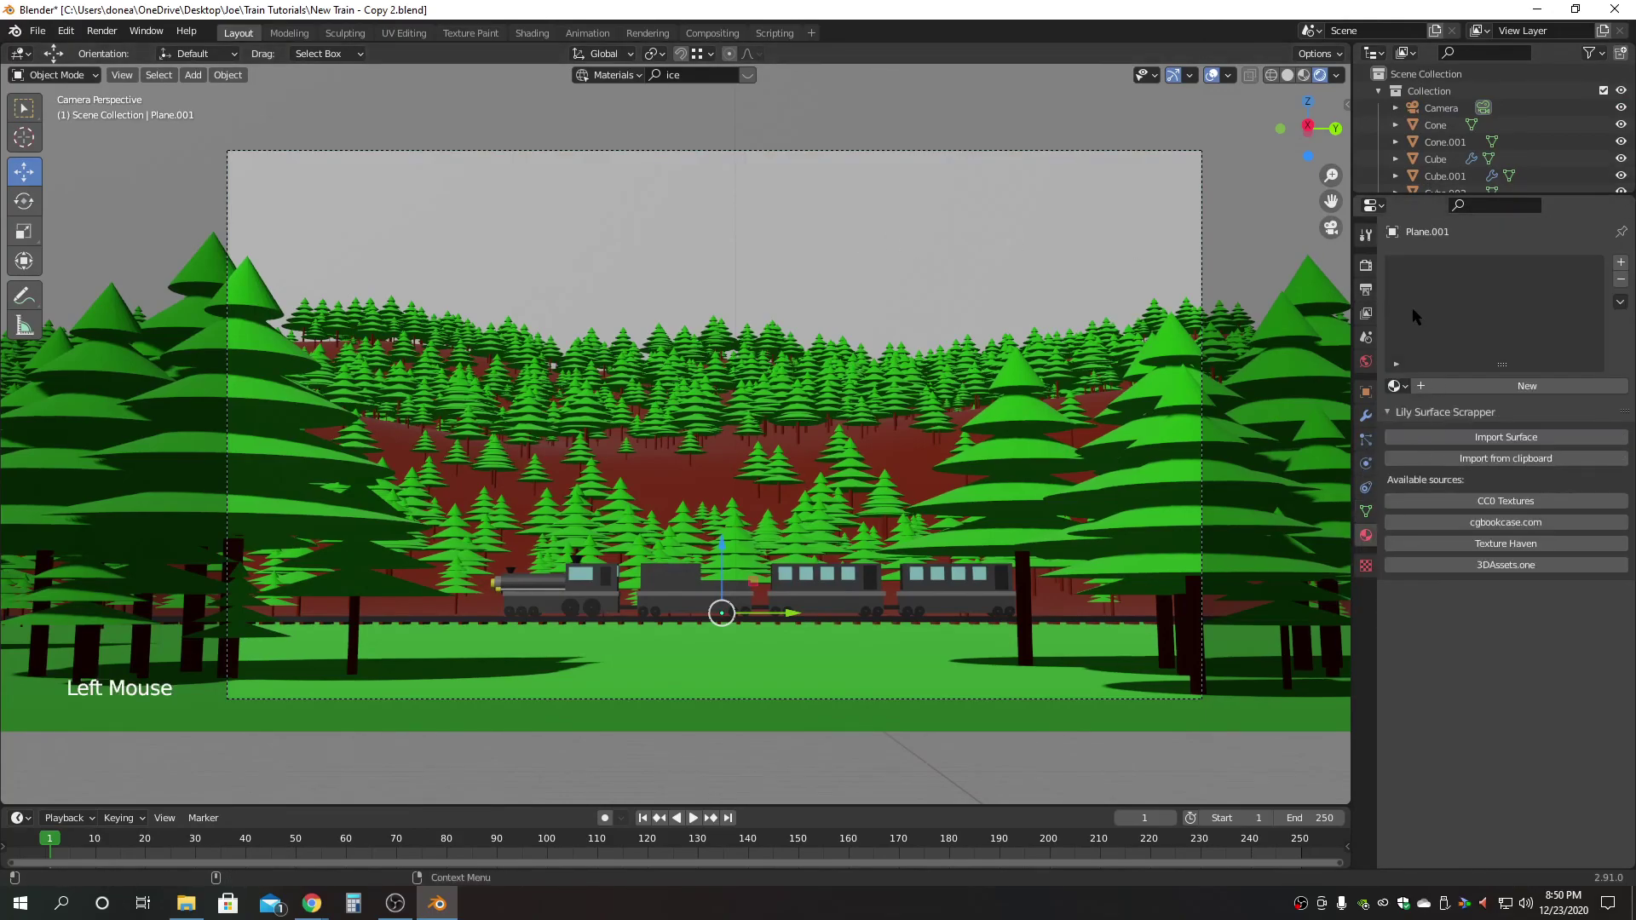
left_click(1397, 413)
left_click(1429, 415)
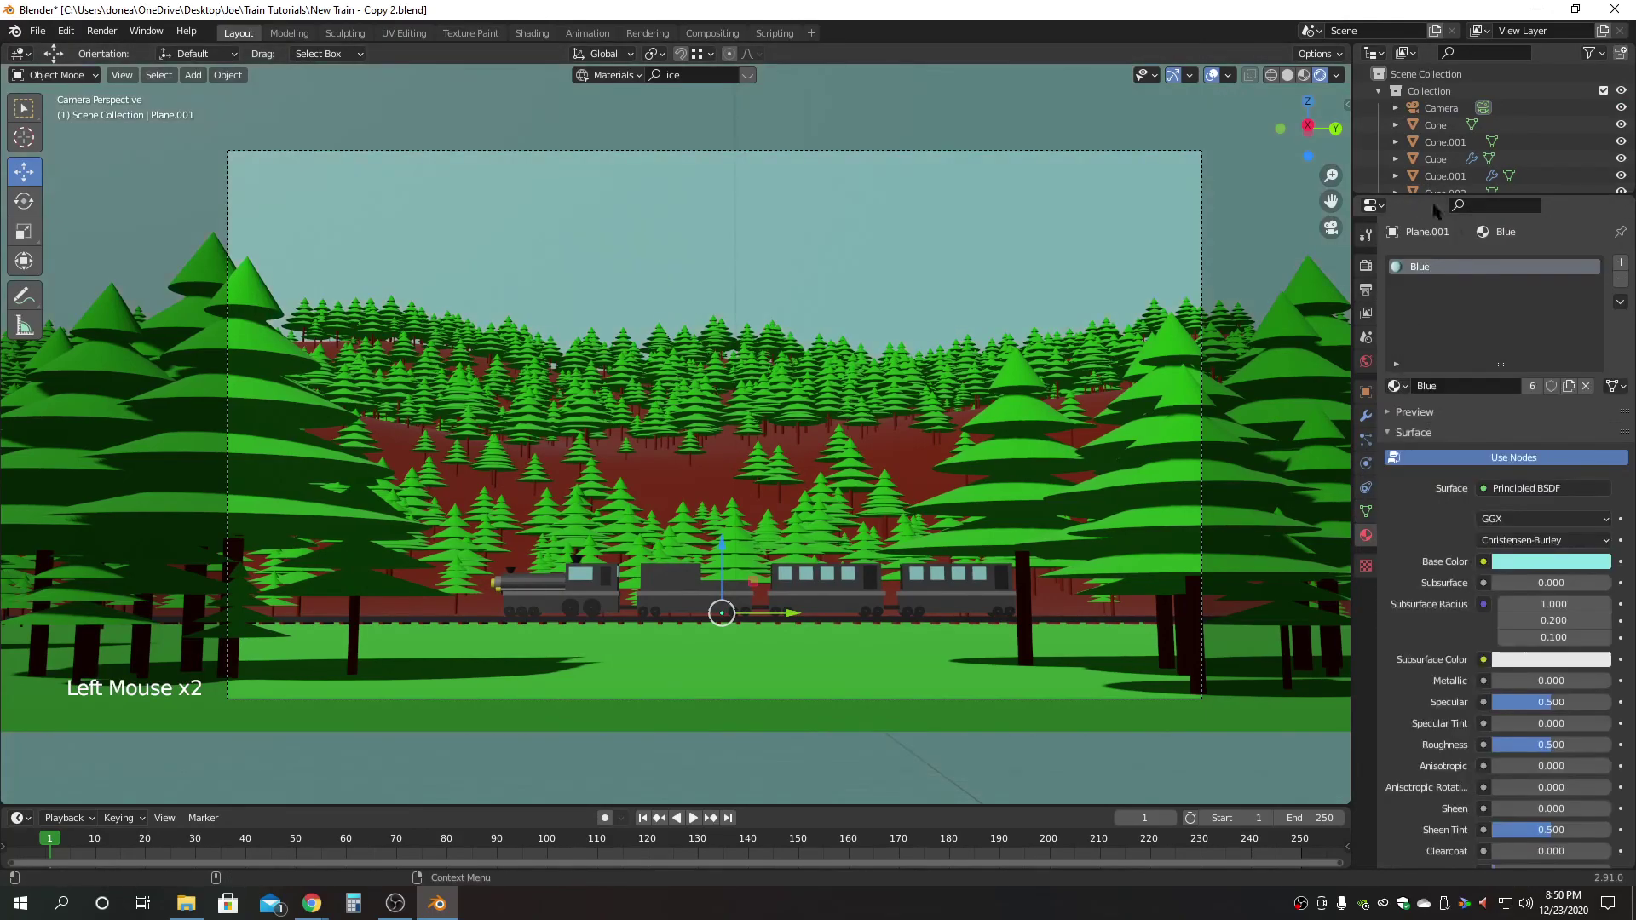
left_click(101, 32)
left_click(124, 51)
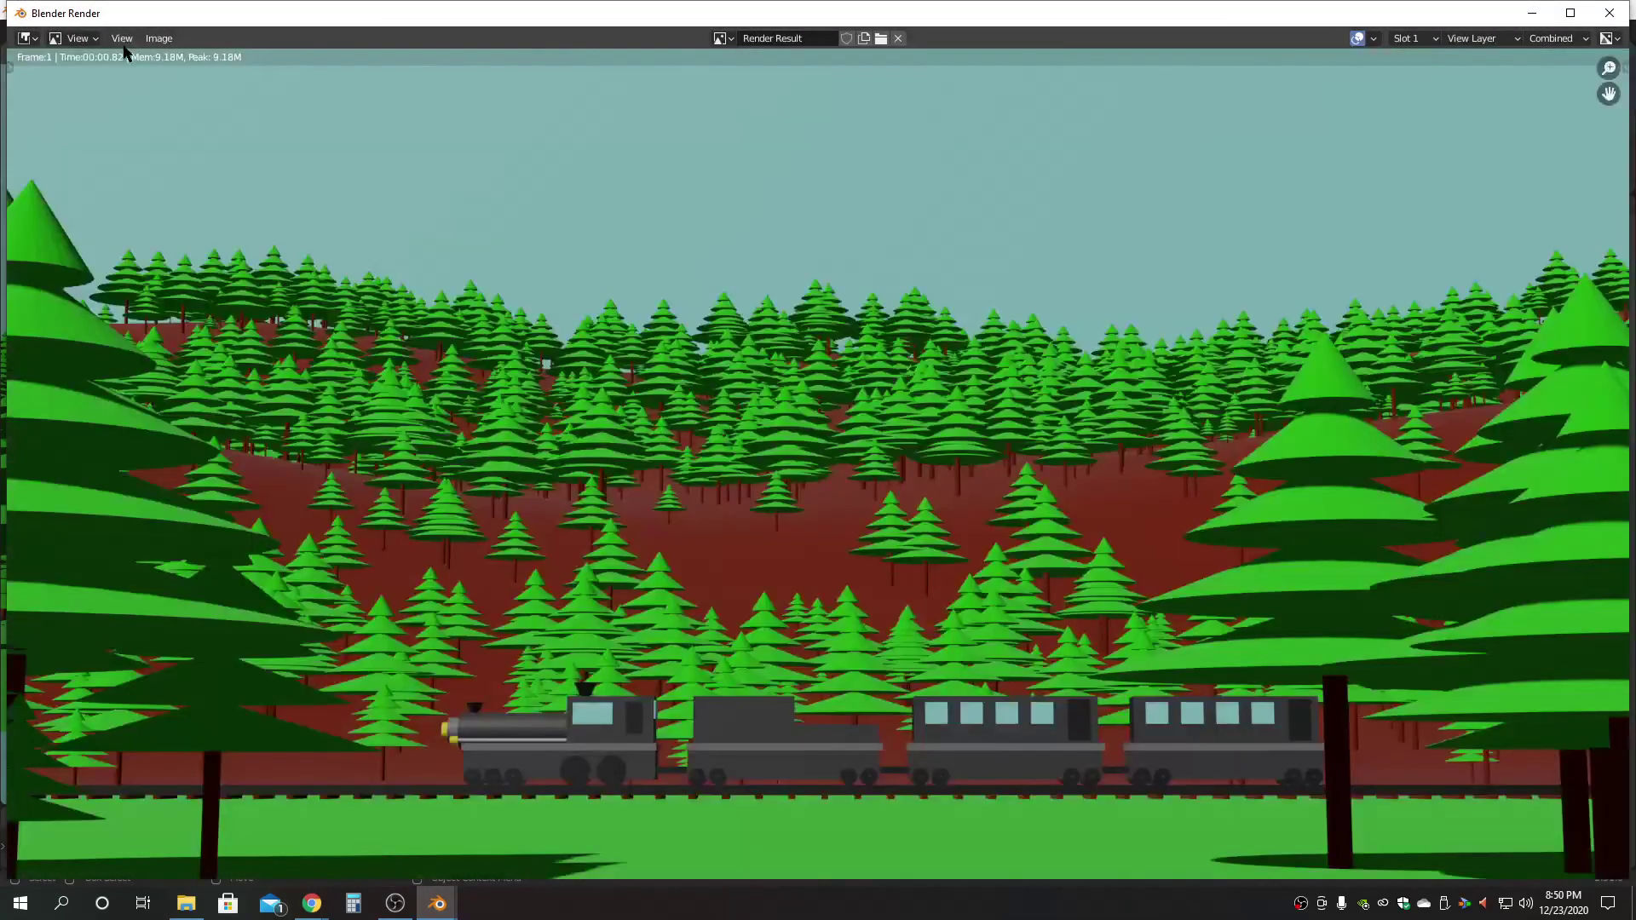